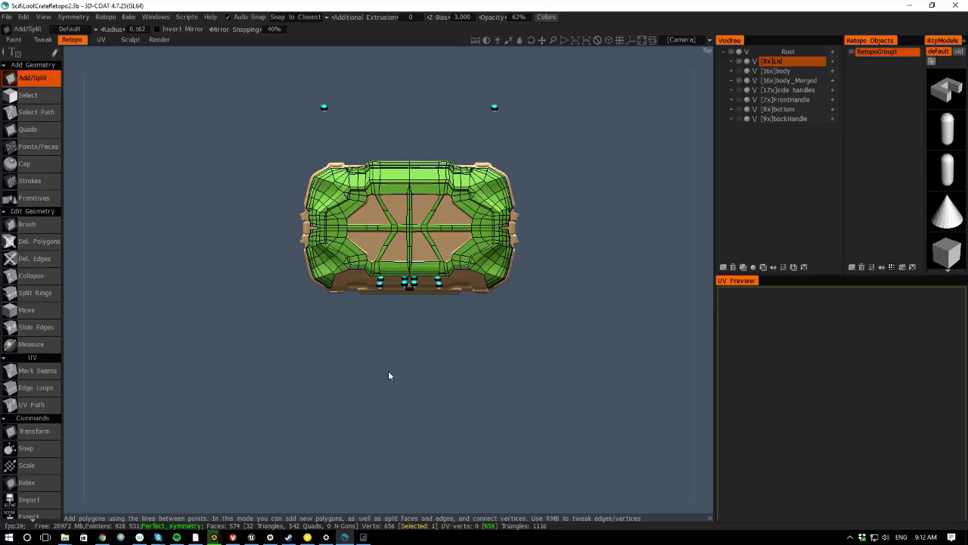
- Enable mirror symmetry for the retopology mesh, restricted to the Z axis
drag(77, 258, 153, 210)
right_drag(153, 206, 245, 307)
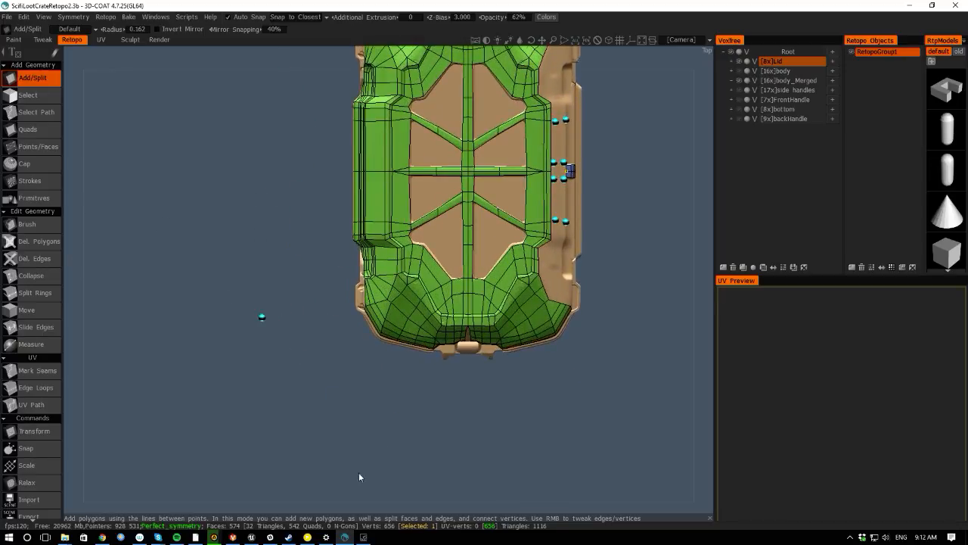
drag(358, 477, 243, 358)
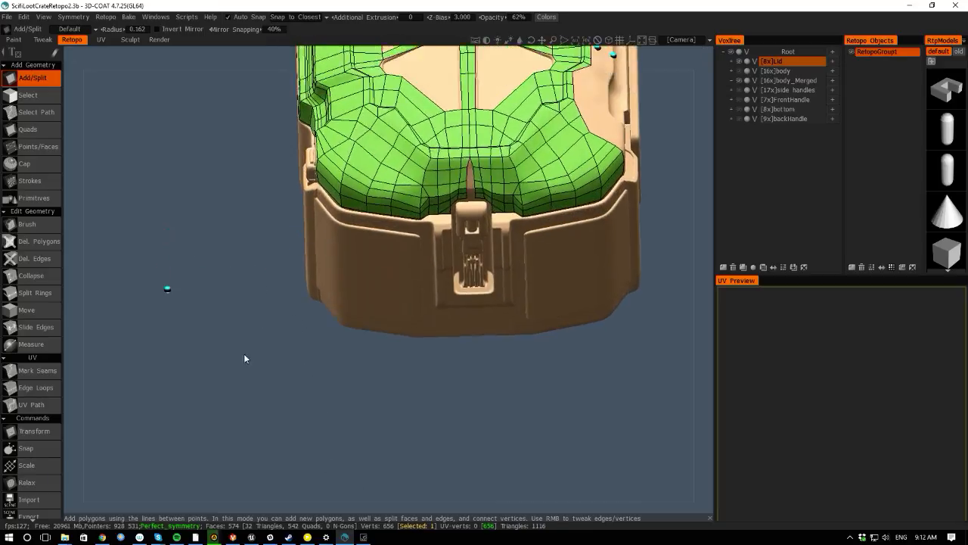
right_drag(243, 358, 136, 391)
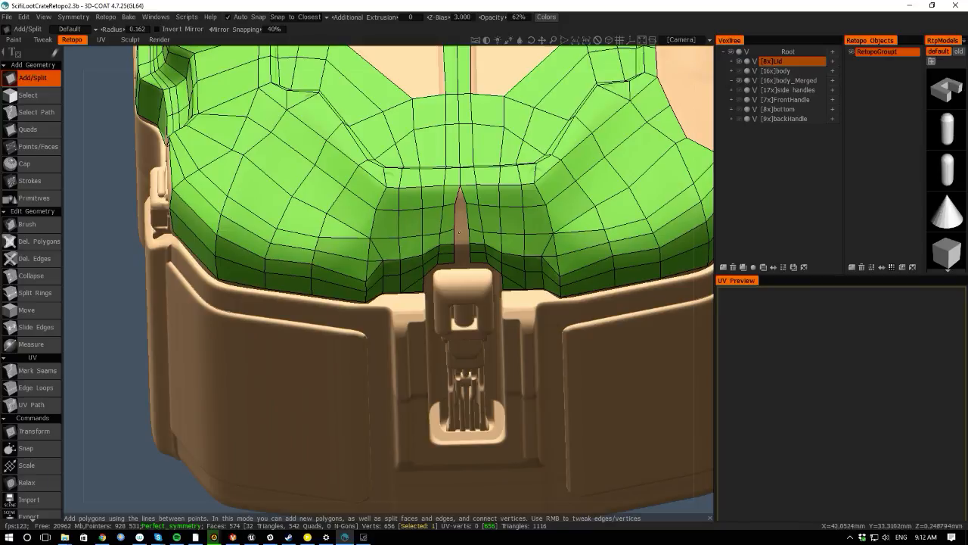
key(s)
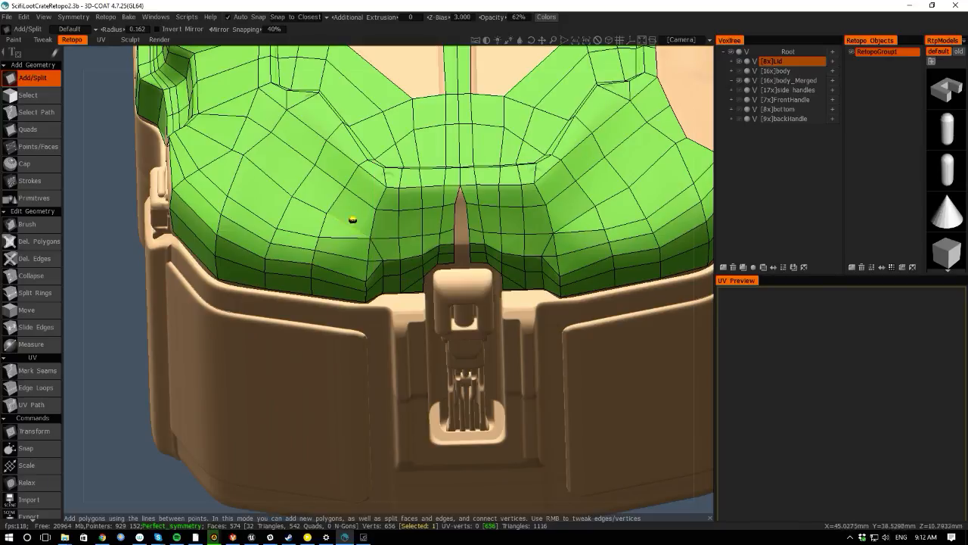
key(s)
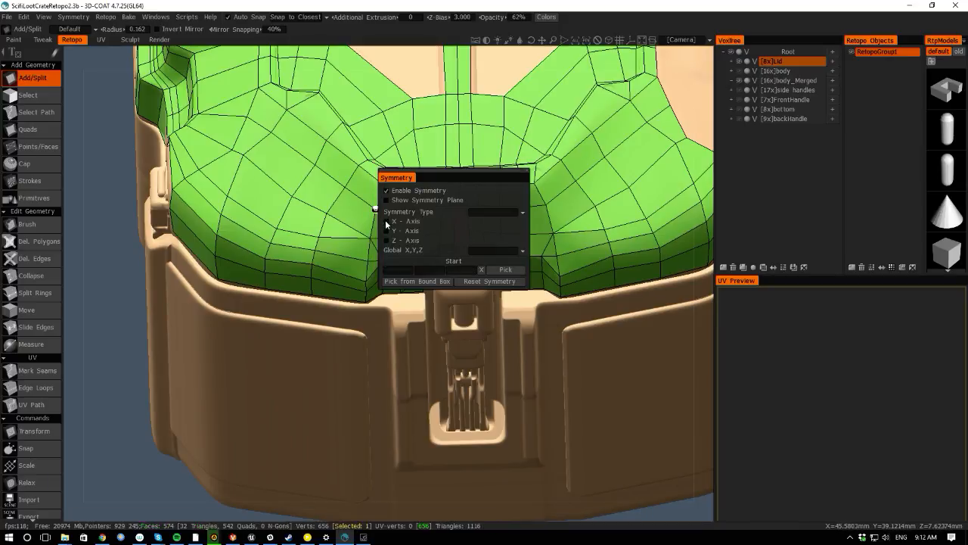
click(387, 221)
click(387, 240)
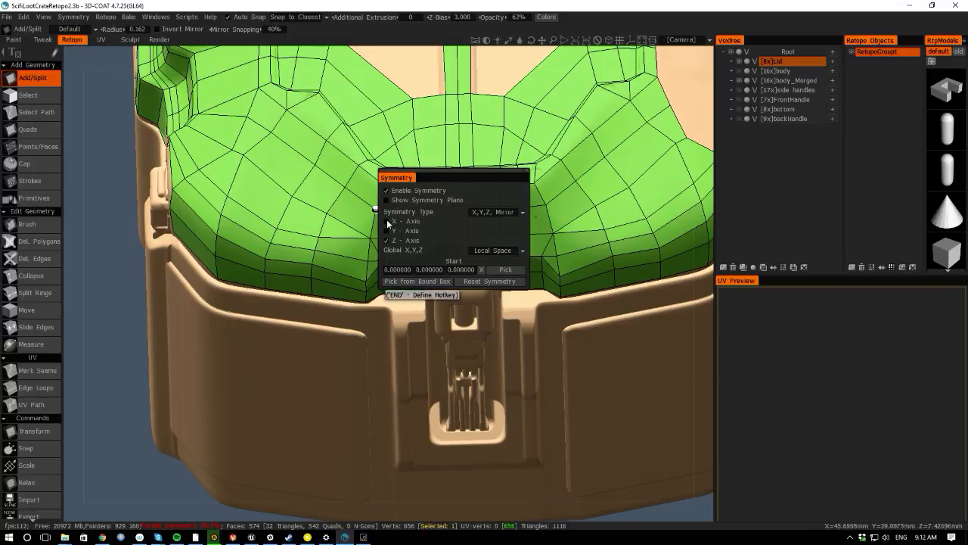
right_drag(454, 228, 445, 209)
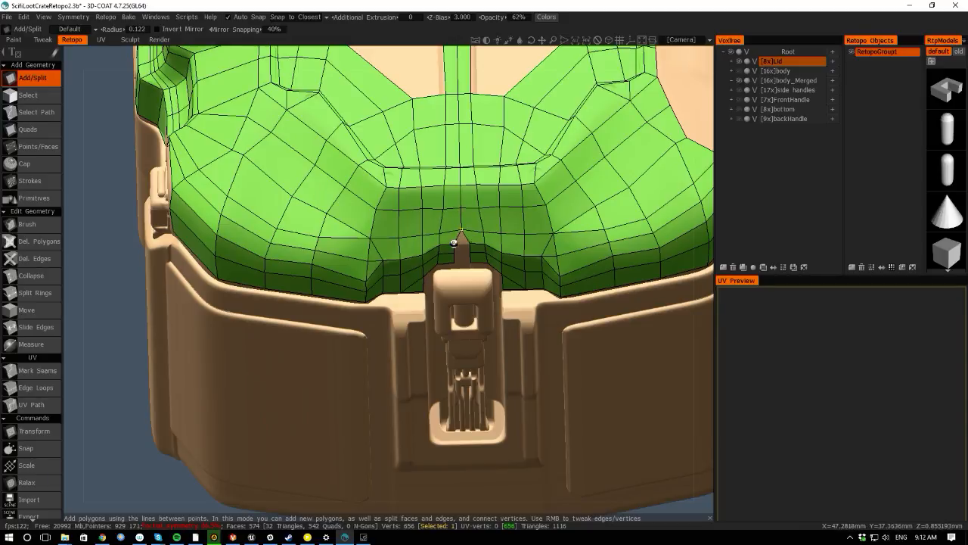
- Examine the lid's front edge around the latch from several angles, placing test points on it
right_drag(77, 234, 352, 236)
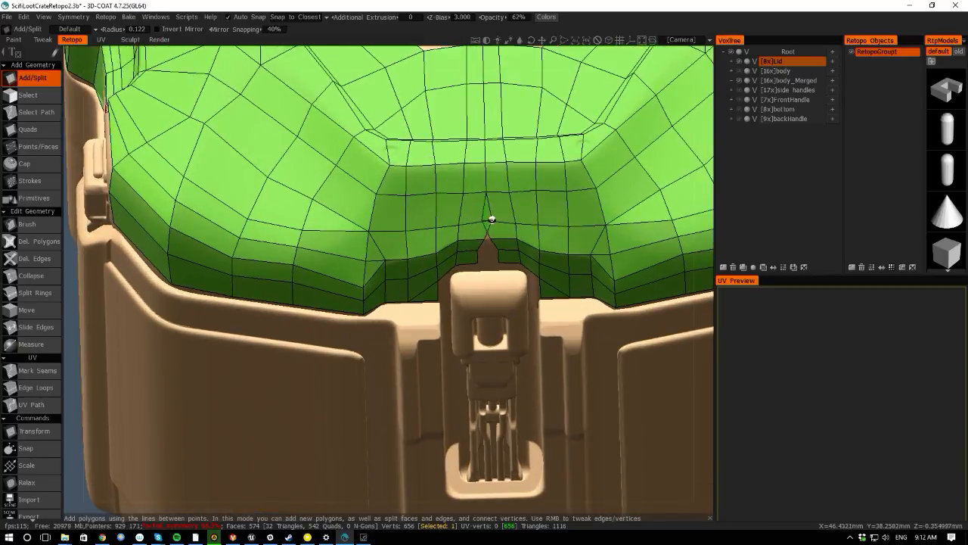
click(486, 236)
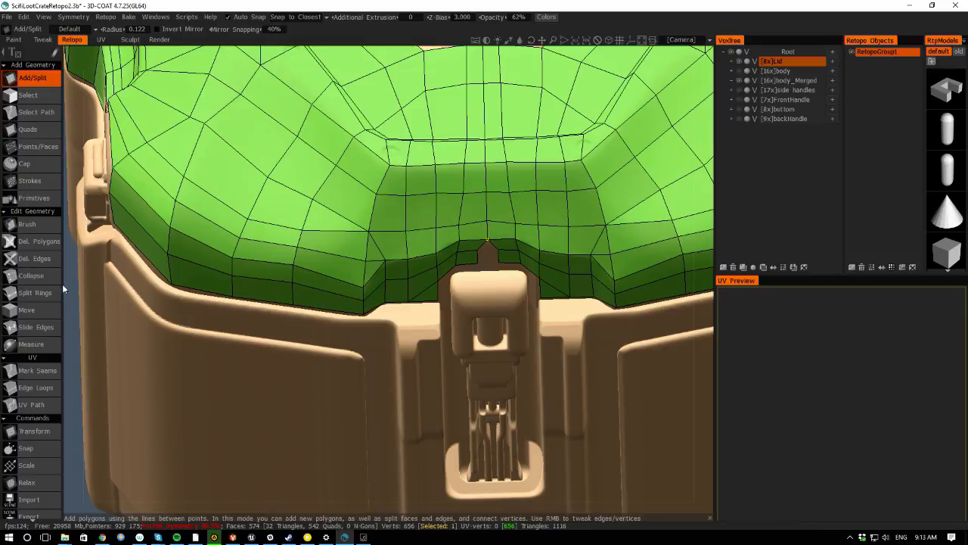
drag(71, 287, 72, 285)
middle_drag(72, 289, 80, 332)
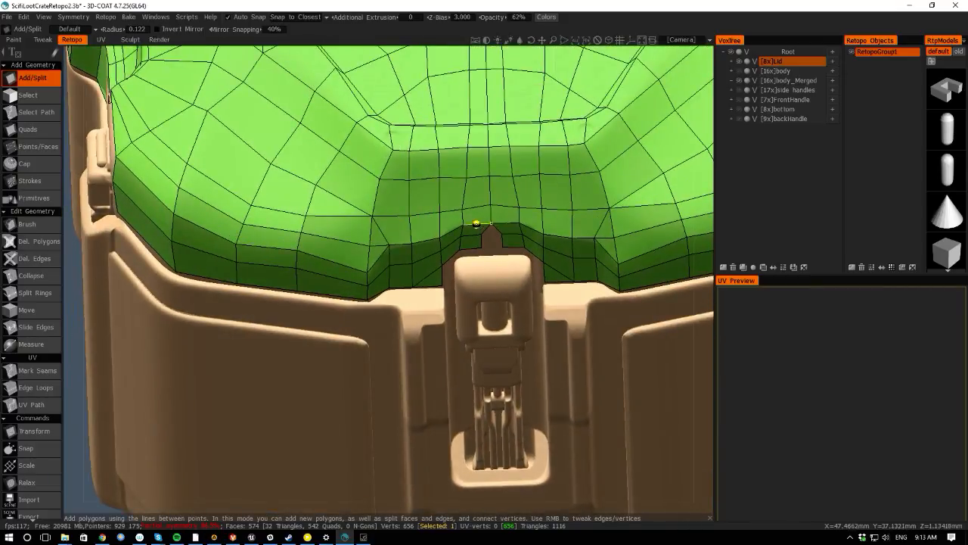
drag(79, 292, 147, 258)
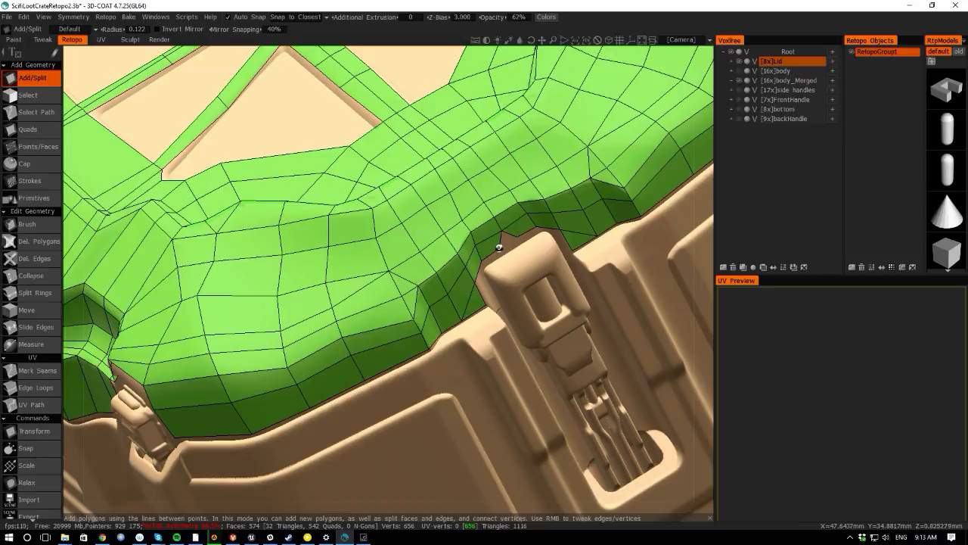
click(506, 246)
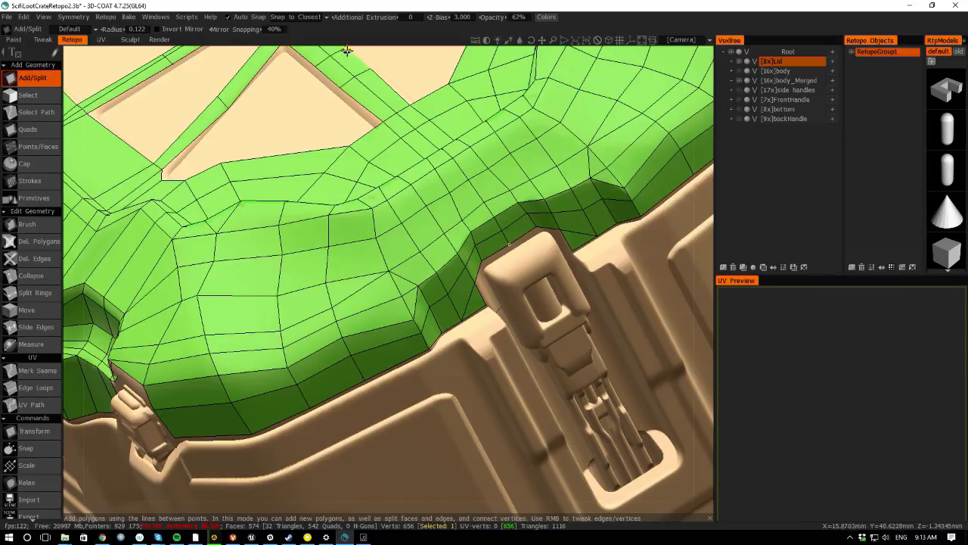
alt+drag(348, 56, 324, 65)
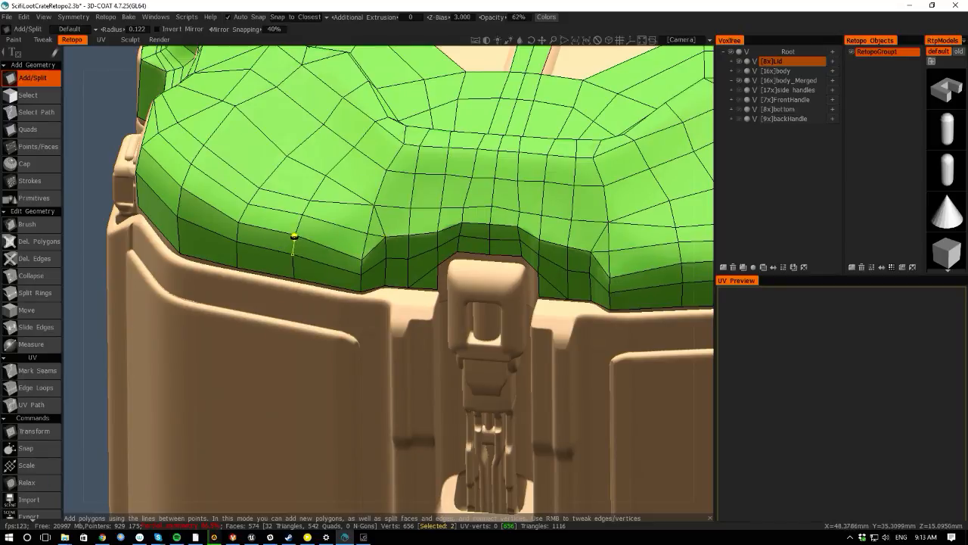
click(291, 259)
right_drag(79, 244, 75, 191)
drag(95, 193, 156, 256)
right_drag(157, 256, 168, 298)
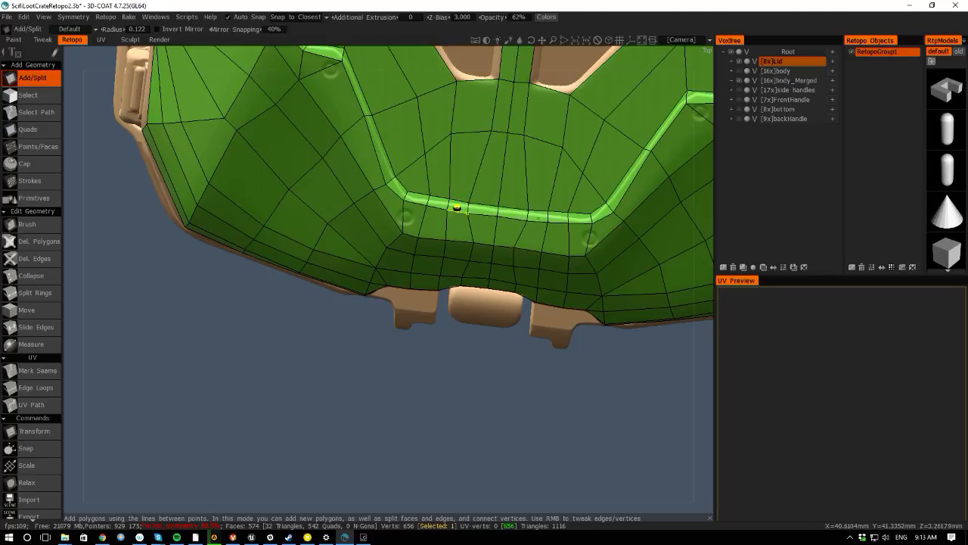
- Try to add a polygon across the lid's inner front ridge, then undo it
click(428, 199)
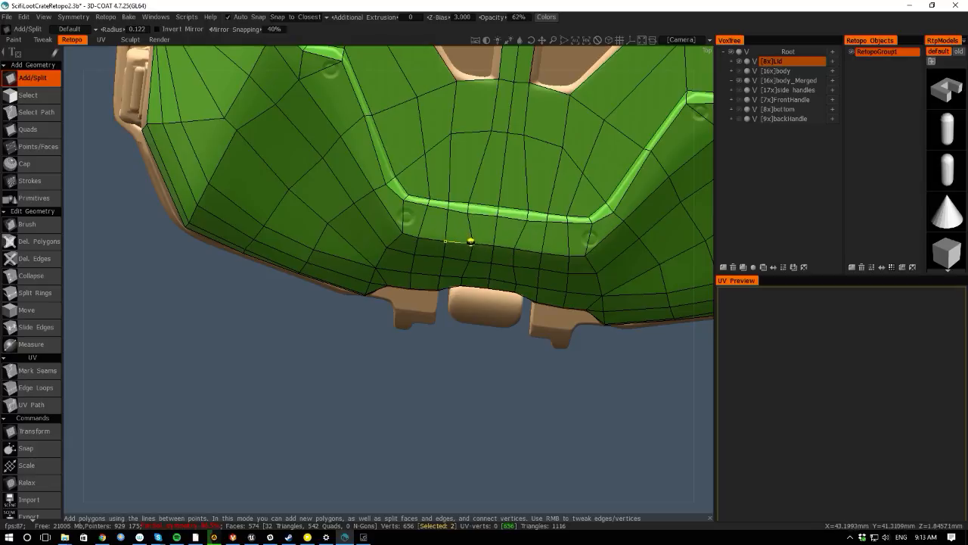
click(470, 242)
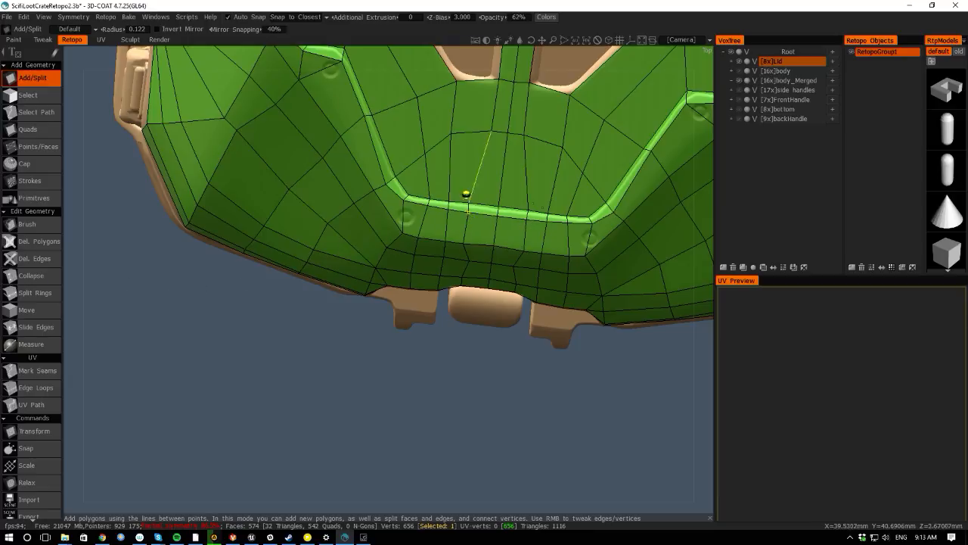
click(491, 134)
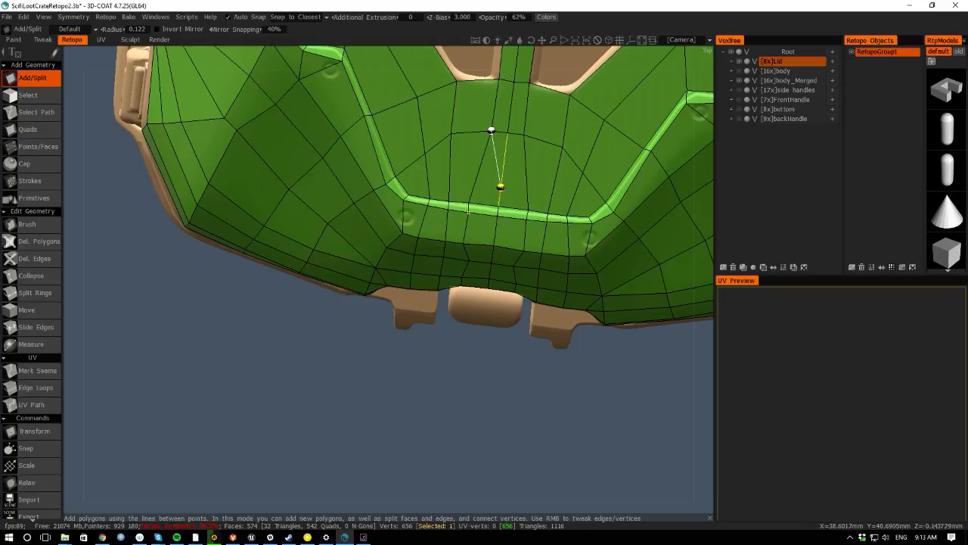
click(501, 187)
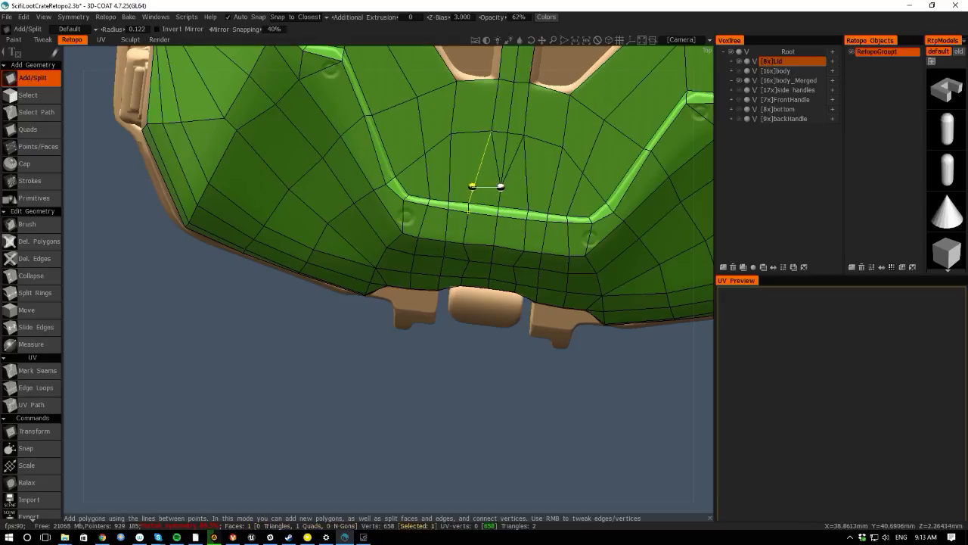
key(ctrl+z)
key(ctrl+z)
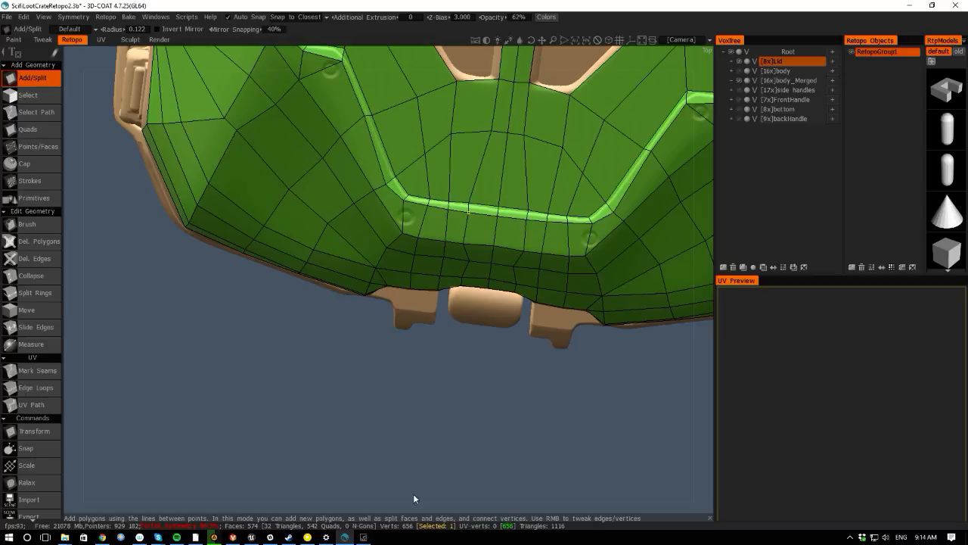
- Try to drag a new edge at the lid's inner corner, then undo it
drag(413, 493, 263, 110)
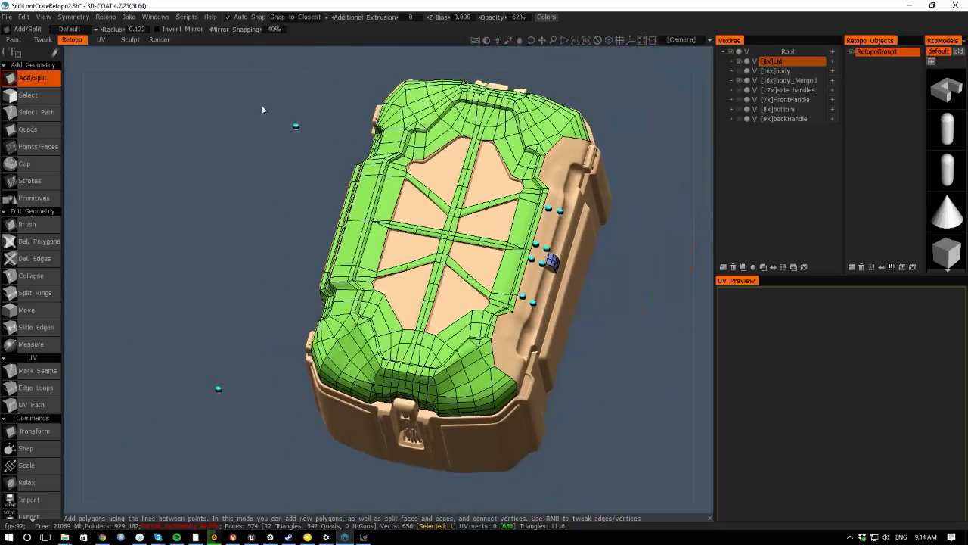
drag(333, 52, 308, 165)
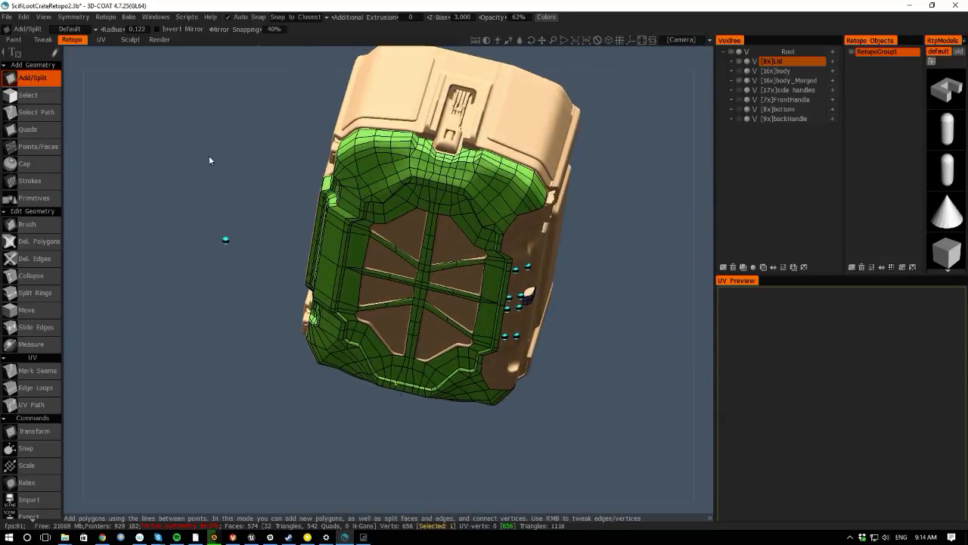
right_drag(209, 155, 236, 117)
middle_drag(237, 118, 210, 350)
right_drag(210, 349, 248, 294)
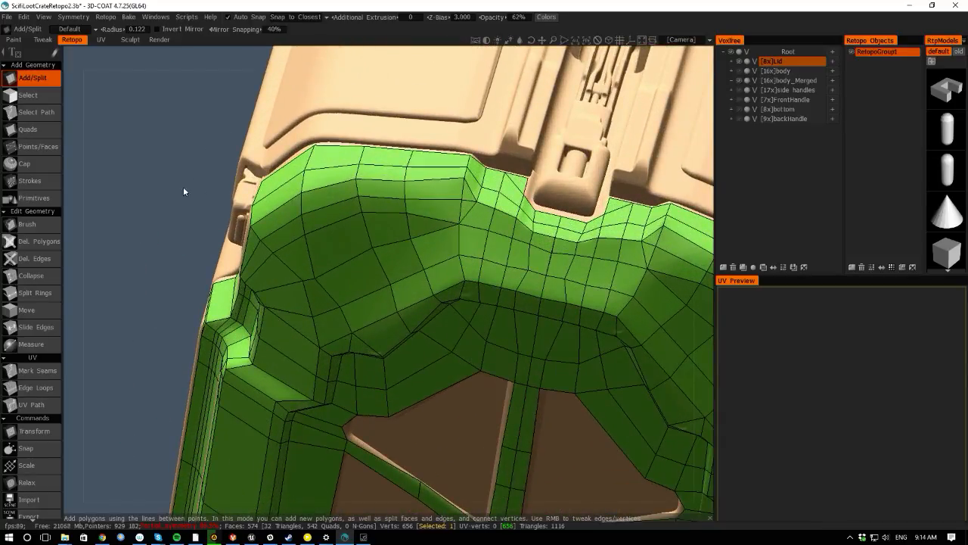
drag(183, 188, 294, 230)
drag(238, 222, 129, 151)
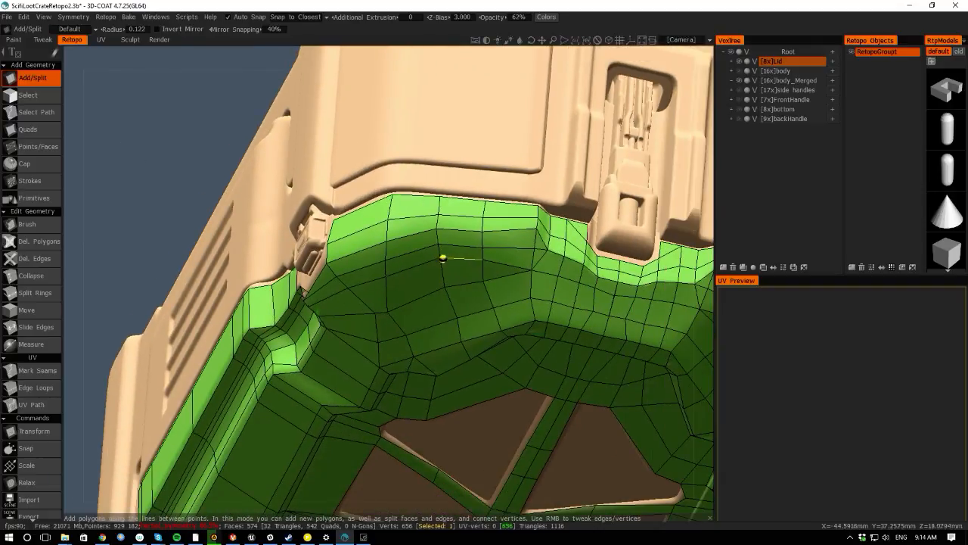
right_drag(440, 257, 444, 287)
key(ctrl+z)
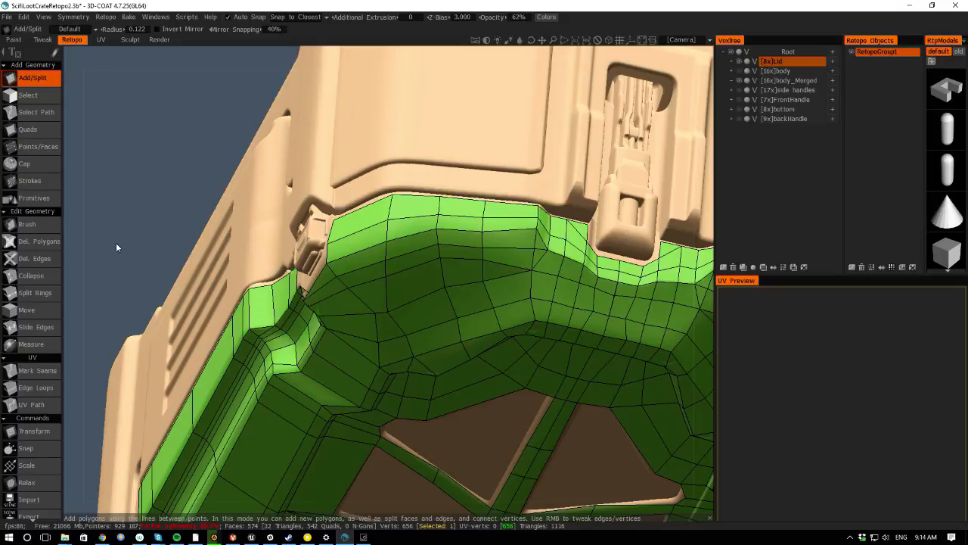
drag(116, 242, 192, 231)
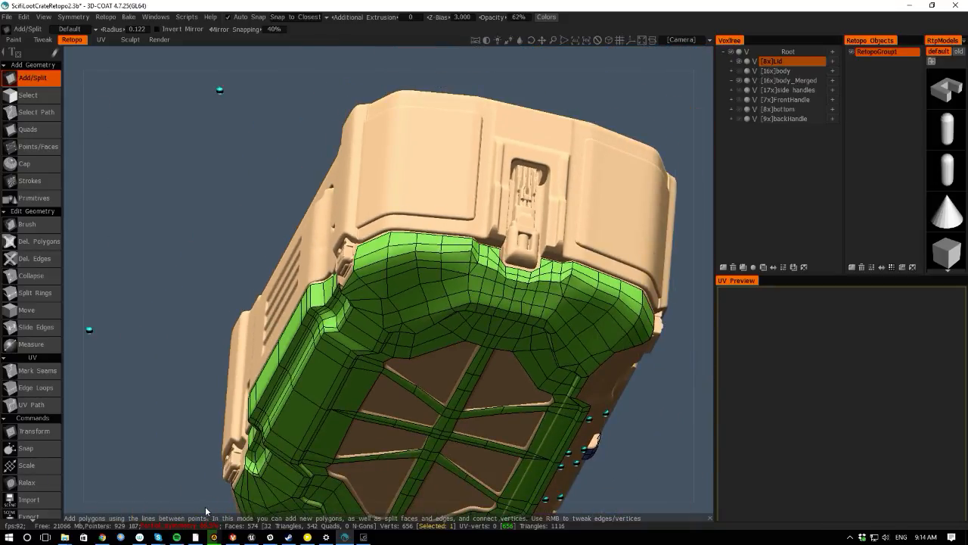
drag(206, 511, 147, 249)
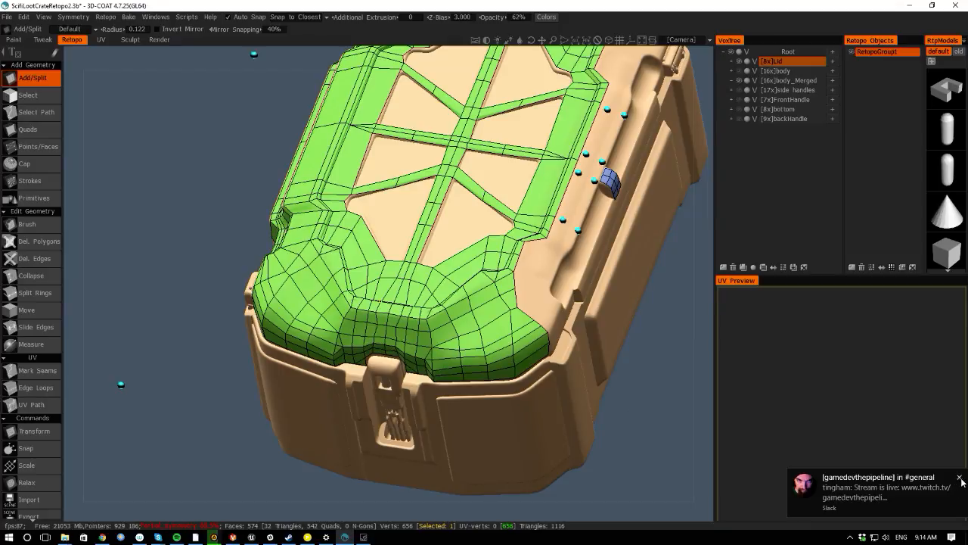
click(960, 480)
drag(76, 313, 225, 363)
drag(71, 335, 143, 341)
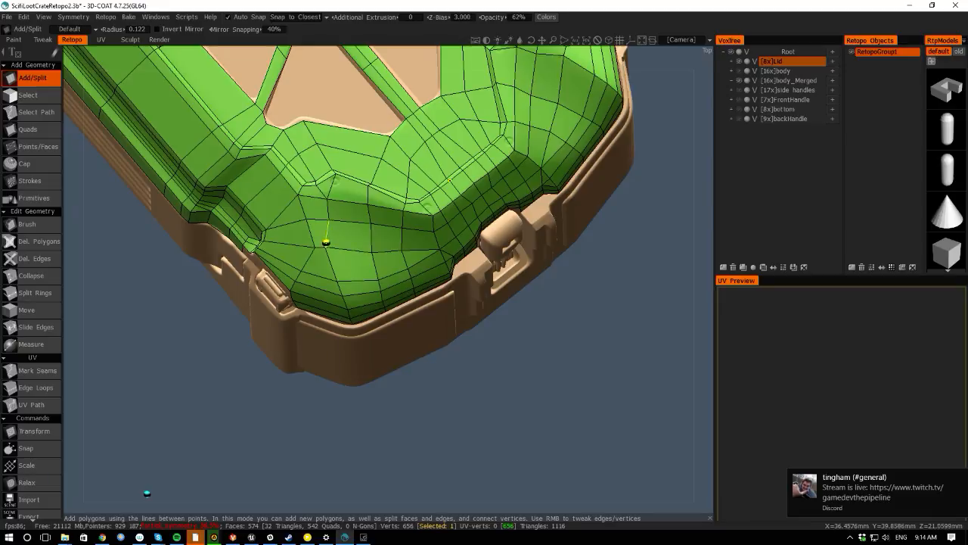
click(953, 476)
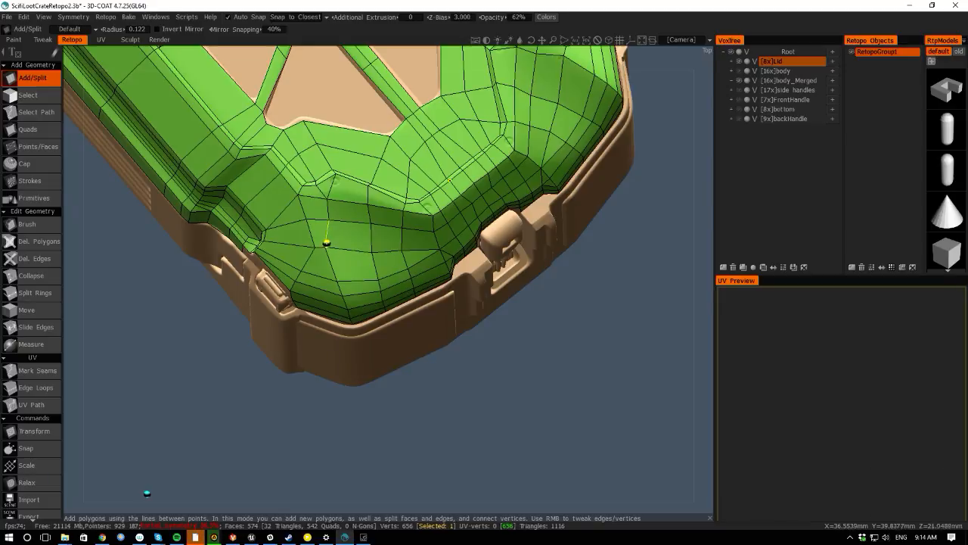
- Switch to the Brush tool and brush the vertices near the lid's front corner
click(328, 247)
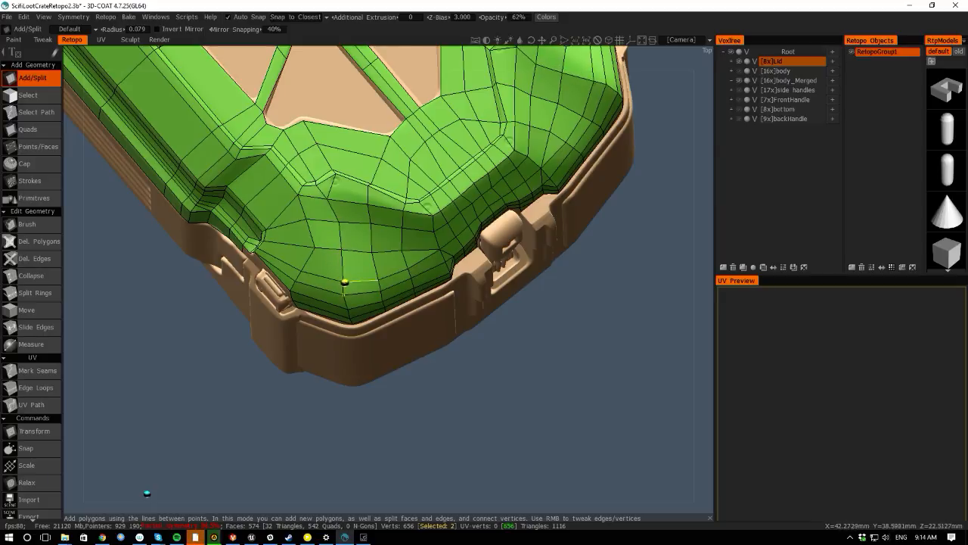
drag(79, 283, 93, 216)
drag(120, 485, 96, 477)
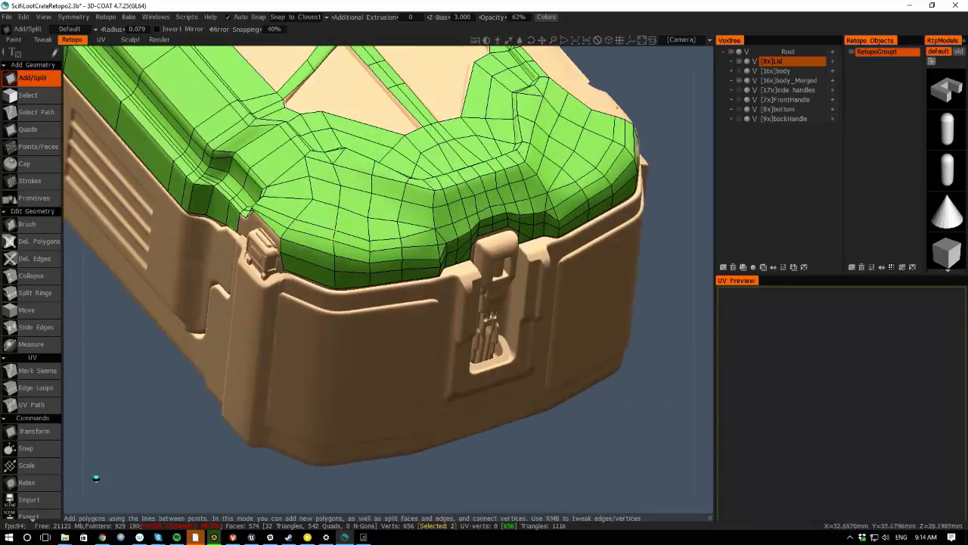
key(space)
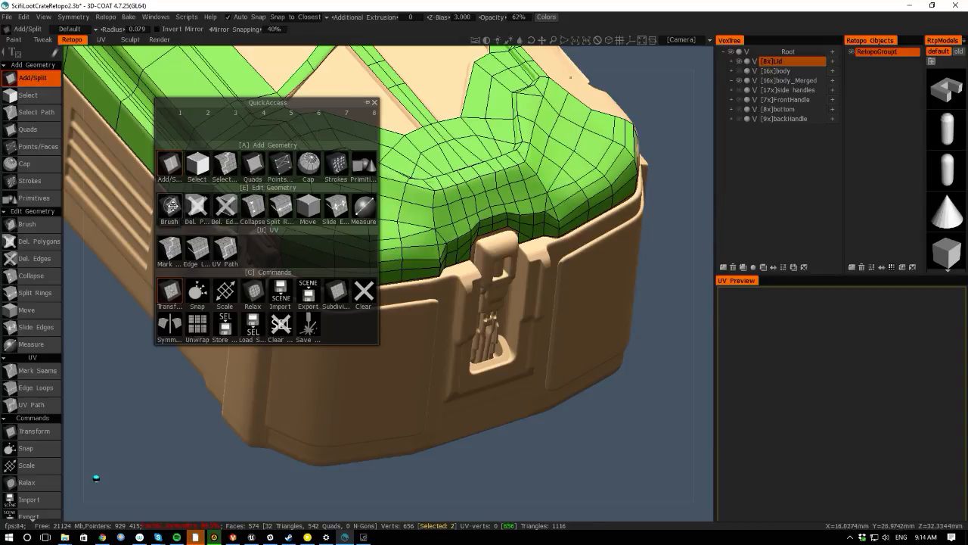
click(170, 206)
right_drag(330, 218, 341, 229)
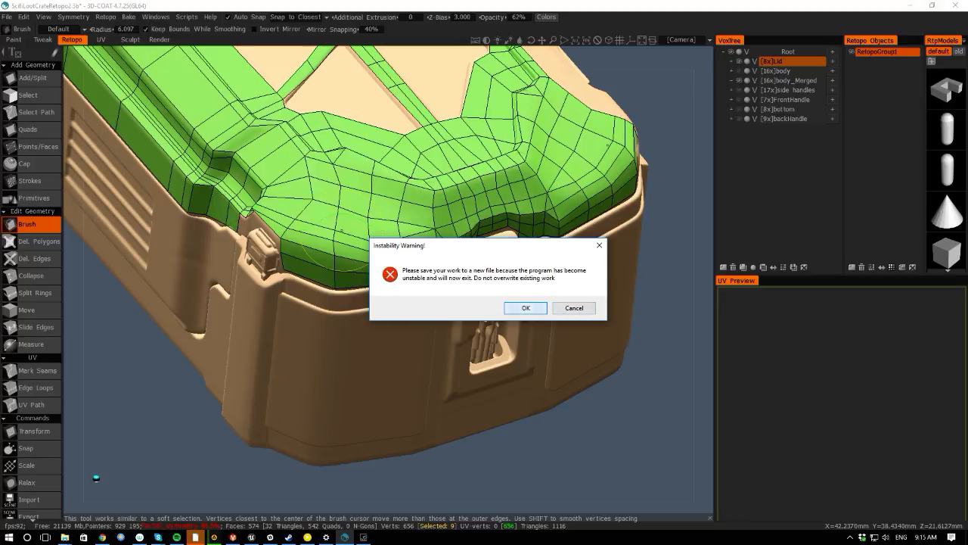
- Save the work to a new file named ScifiLootCrateRetopo3.3b in the GameDevThePipeline folder
click(517, 310)
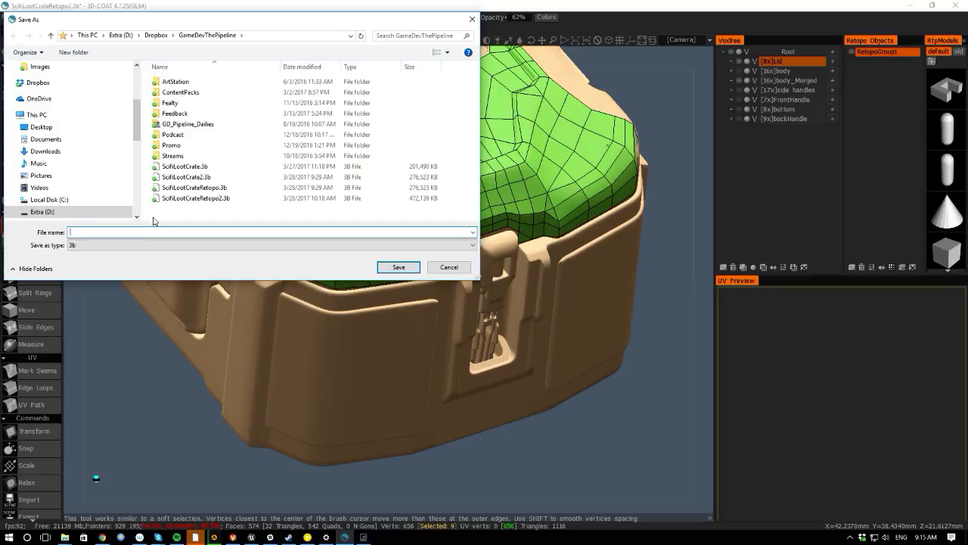
click(192, 198)
click(128, 233)
key(BackSpace)
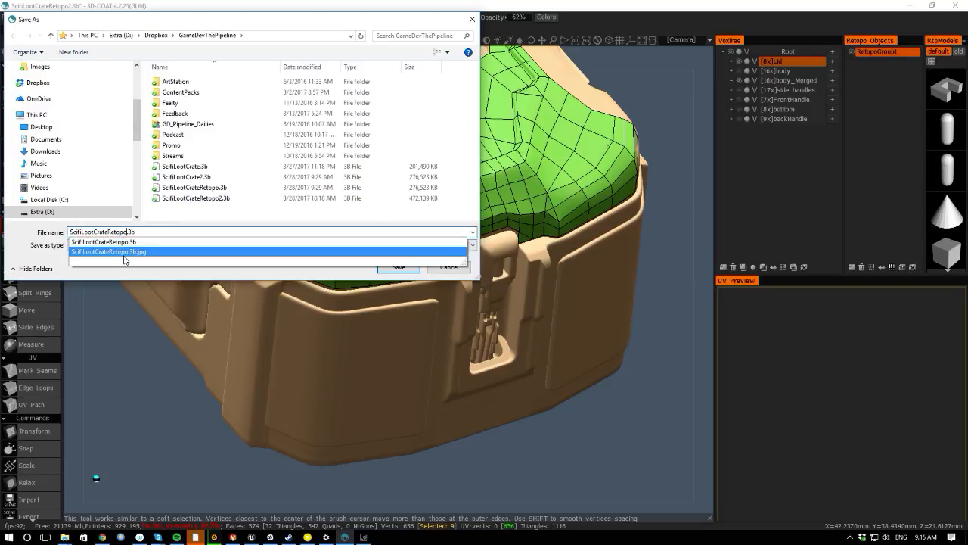
text(3)
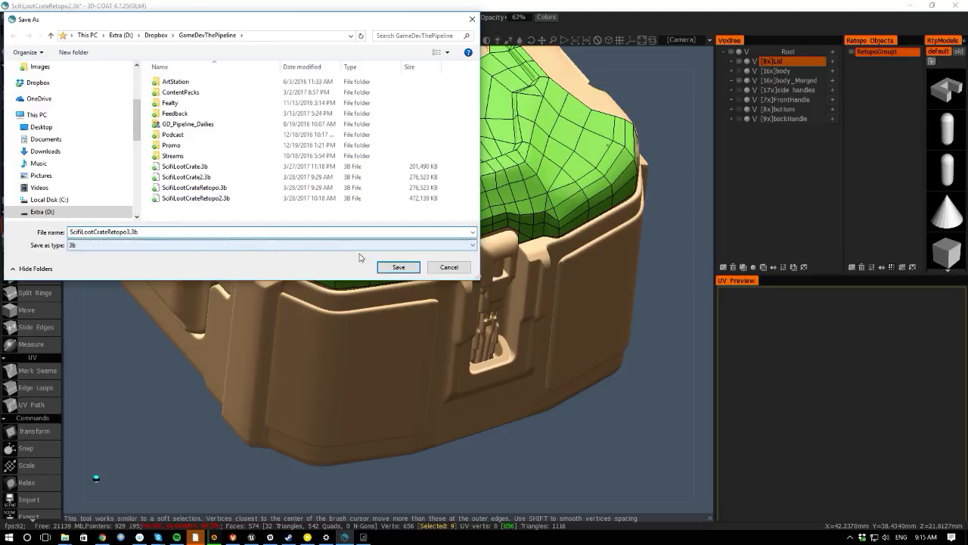
click(396, 268)
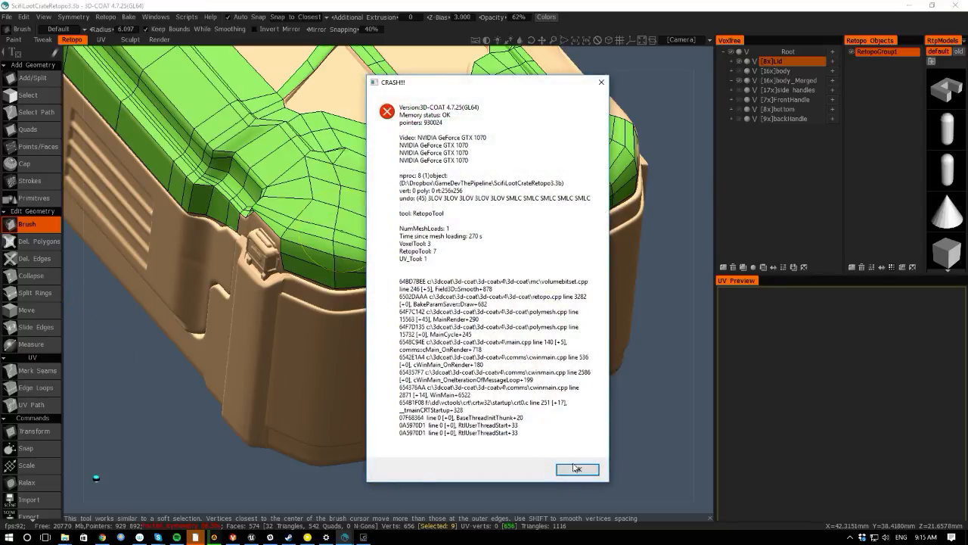
- Dismiss the crash notice and send the bug report form with your e-mail address filled in
click(577, 469)
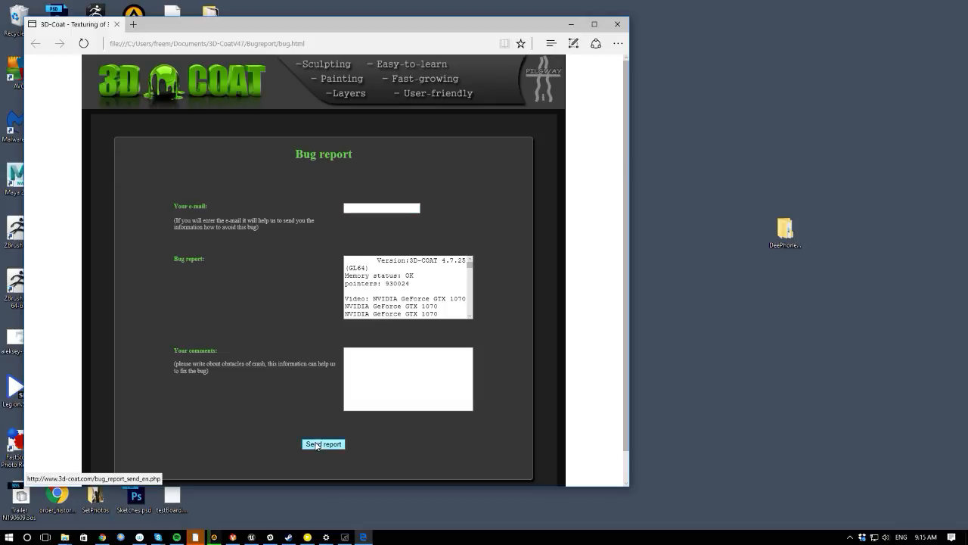
click(361, 208)
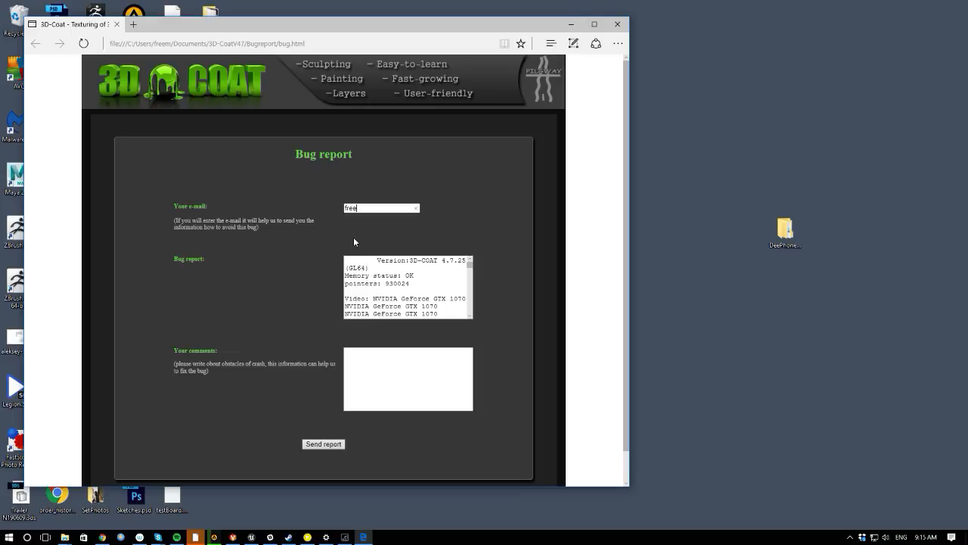
text(@)
key(BackSpace)
click(352, 385)
click(323, 444)
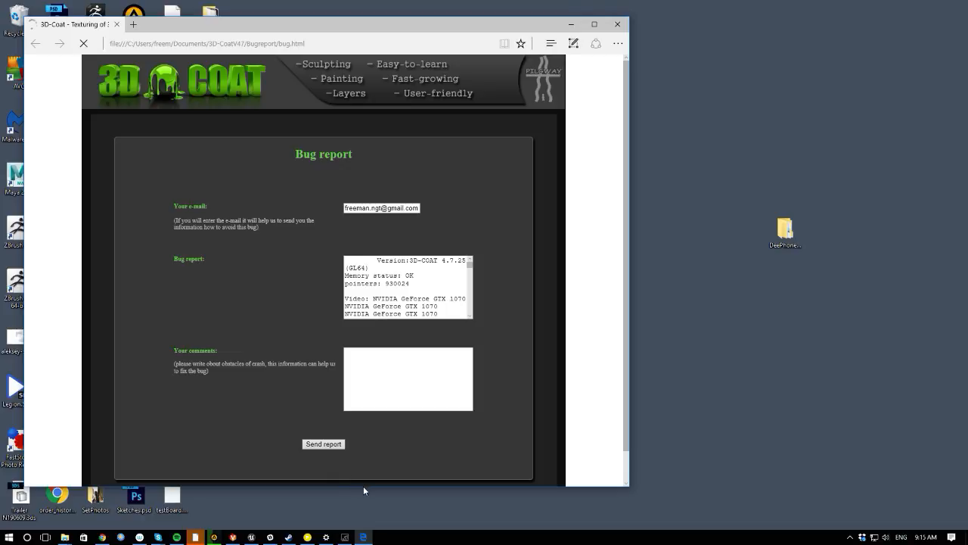
- Close the browser and launch 3D-Coat (DX) from the Start menu search
click(566, 27)
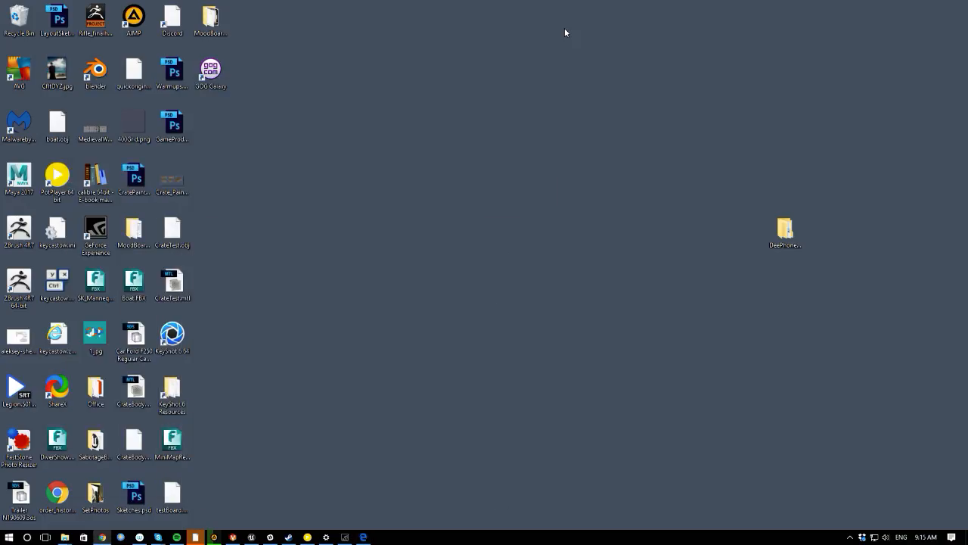
click(10, 536)
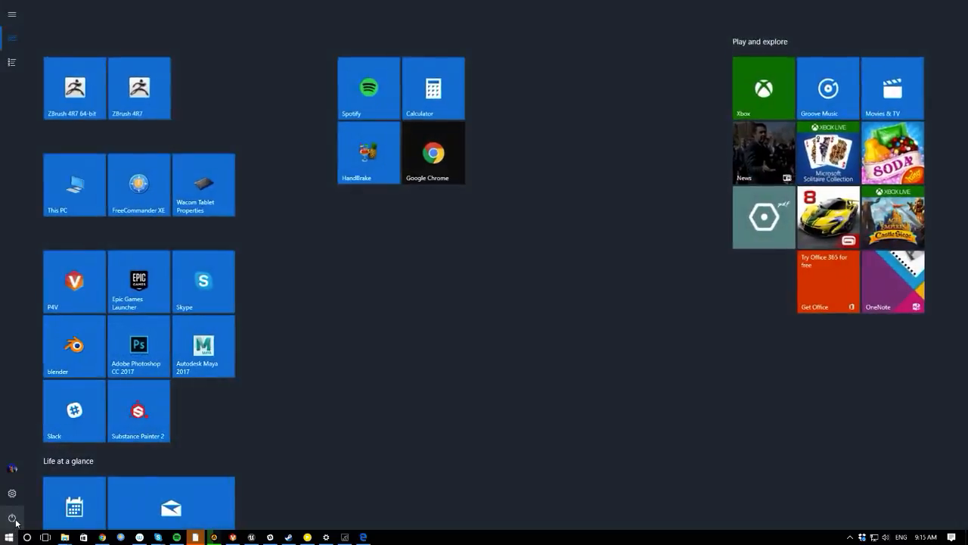
text(3d-)
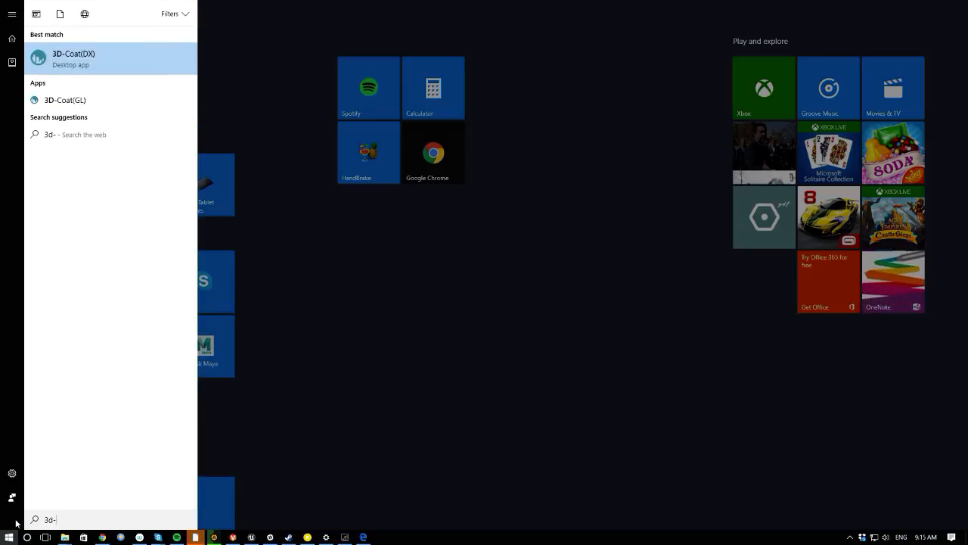
click(75, 59)
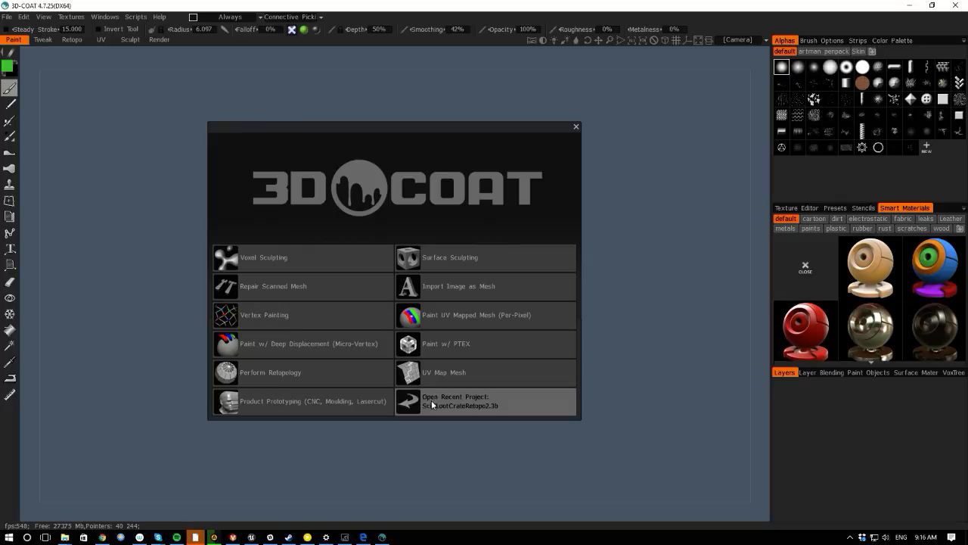
- Open the saved project ScifiLootCrateRetopo3.3b and dismiss the system notification
click(7, 17)
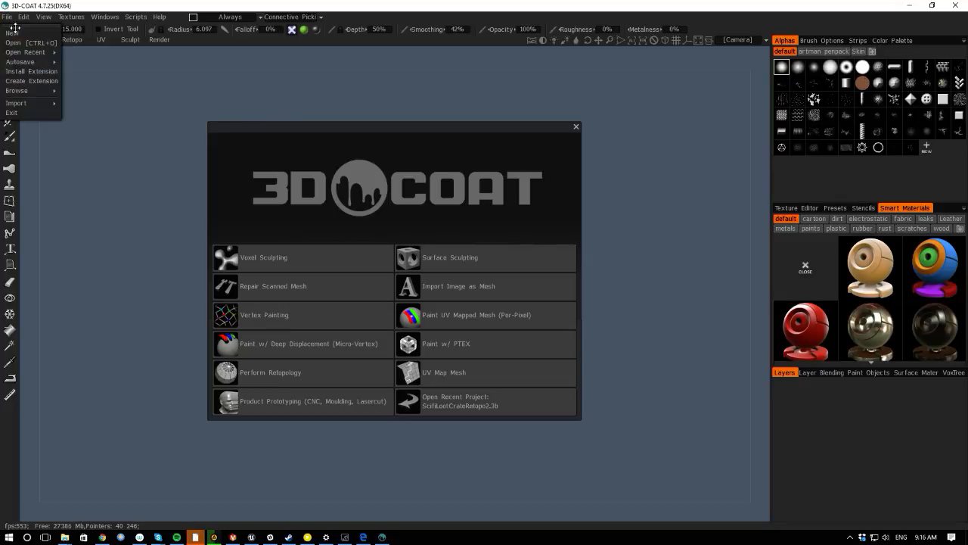
mouse_move(16, 54)
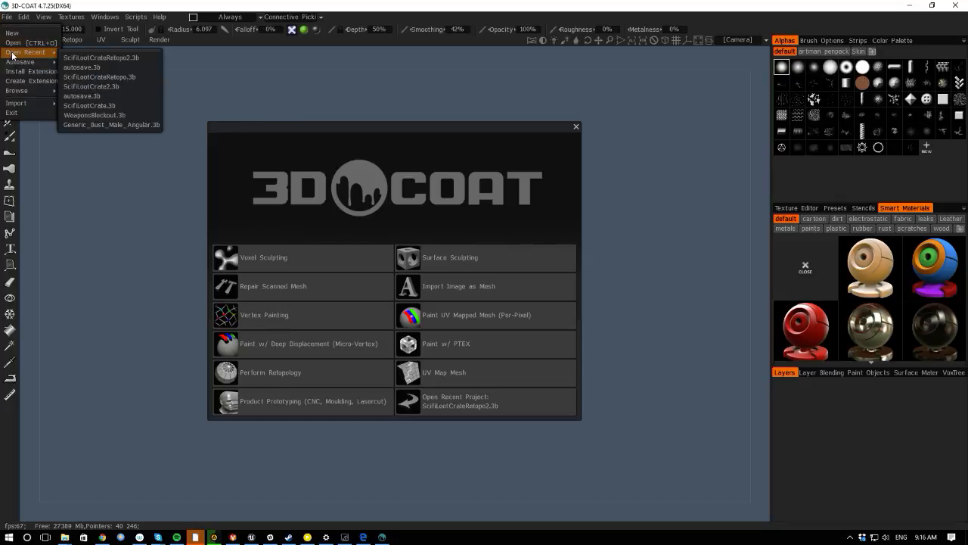
click(18, 43)
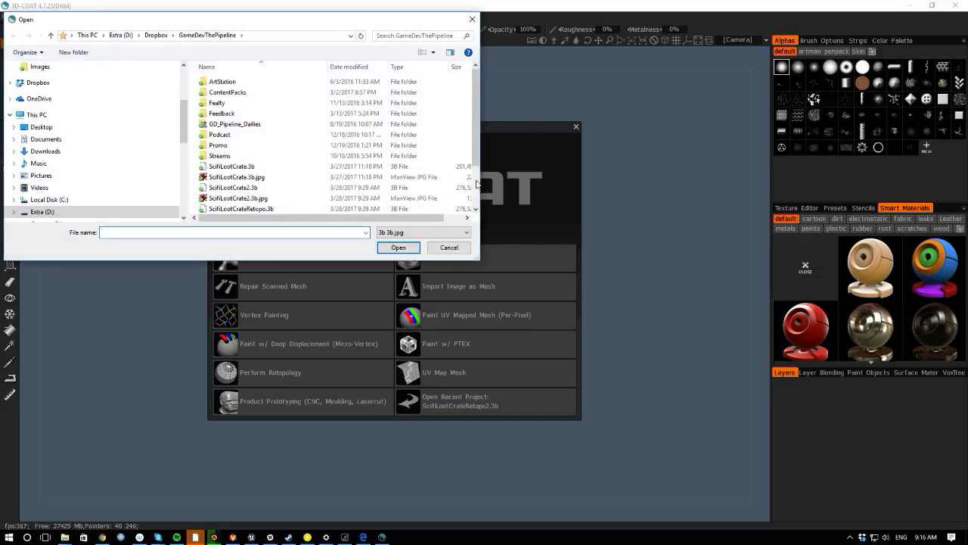
scroll(477, 215, down, 2)
double_click(232, 198)
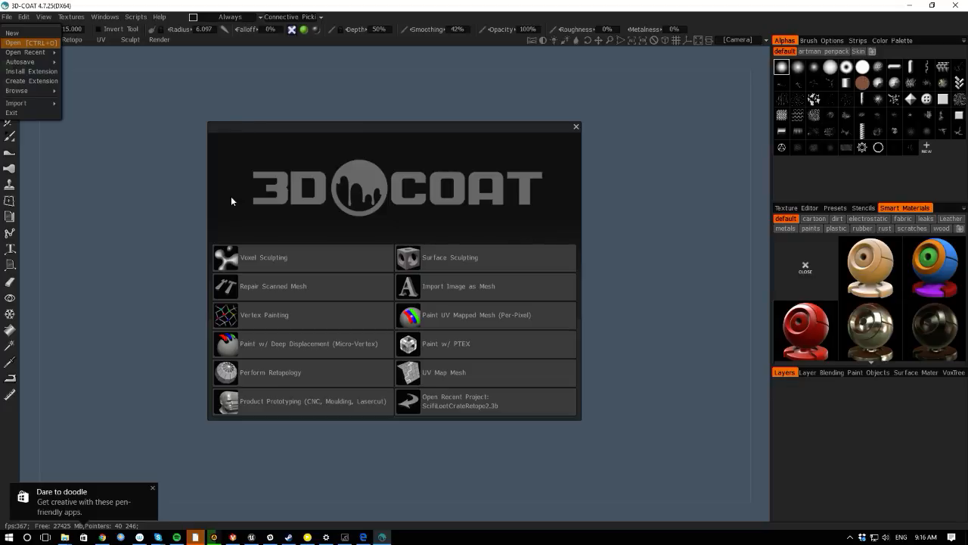
click(152, 489)
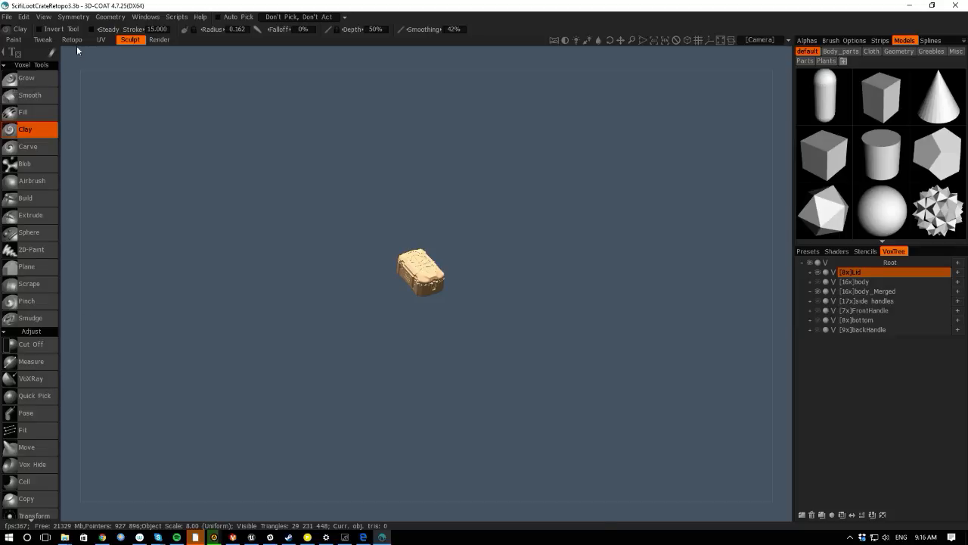
- In the Retopo room, switch to the Brush tool with a radius of about 3.6 and brush vertices near the lid's front corner
click(73, 40)
scroll(364, 370, up, 5)
scroll(572, 477, up, 2)
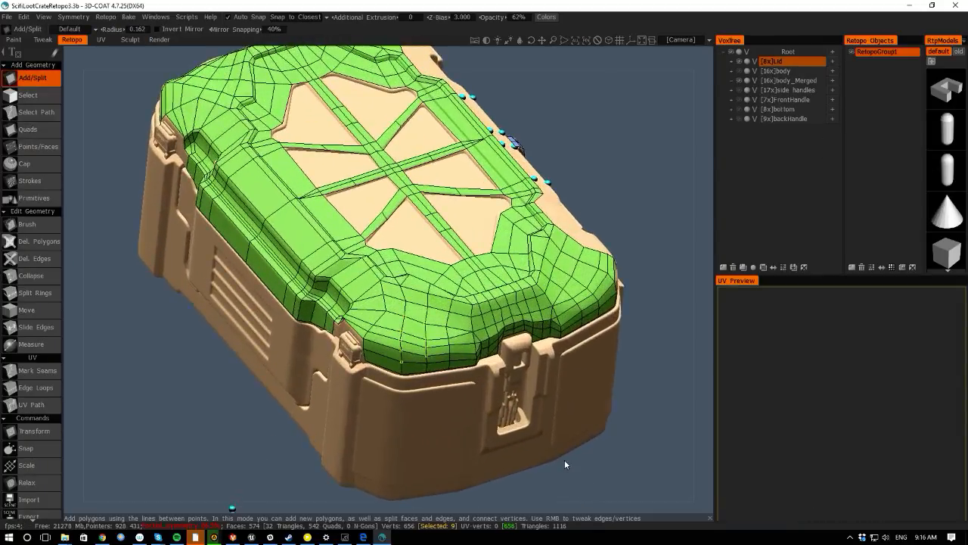
scroll(162, 364, up, 2)
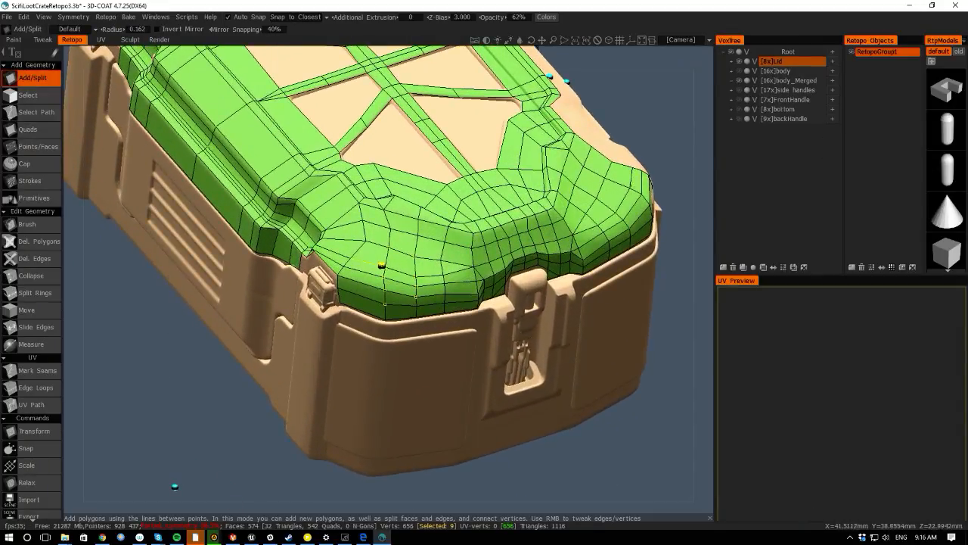
key(space)
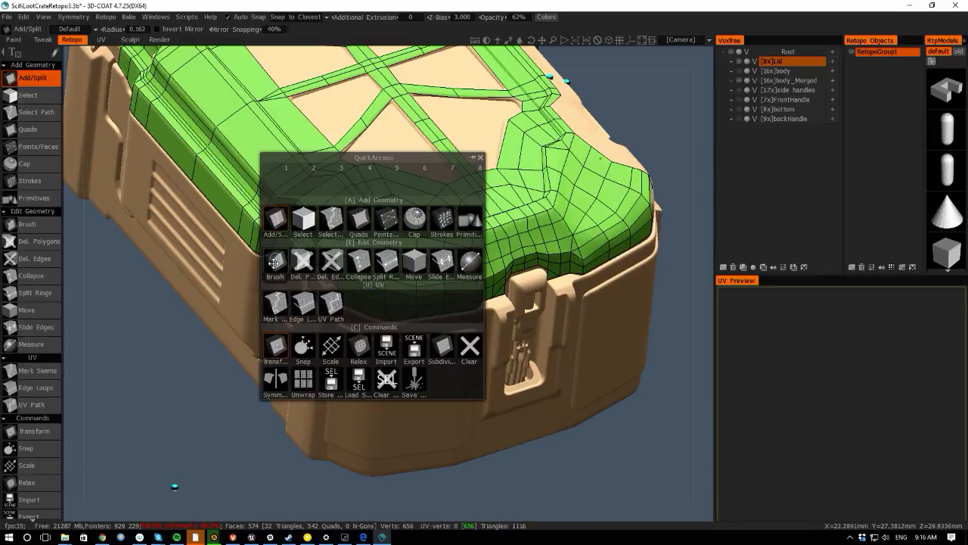
click(359, 278)
right_drag(363, 291, 380, 290)
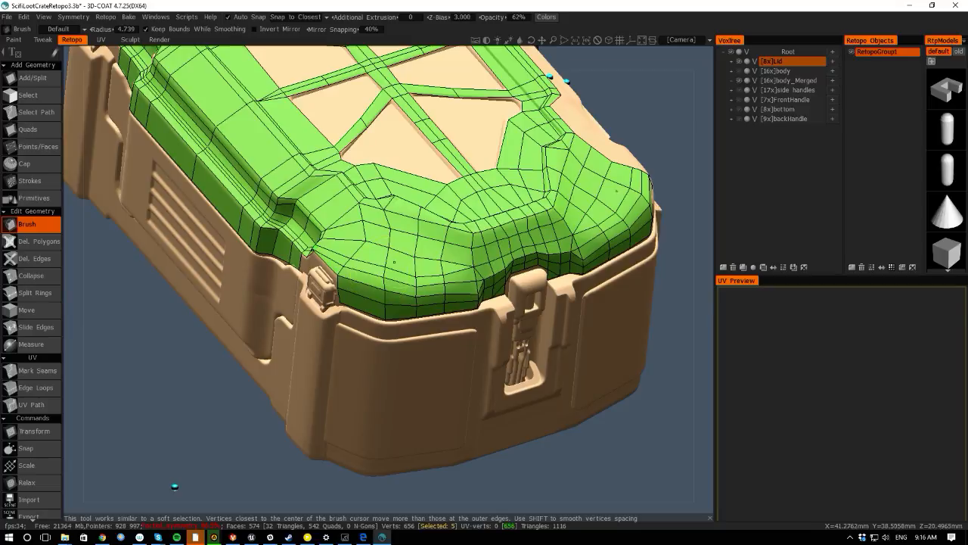
key(s)
click(326, 274)
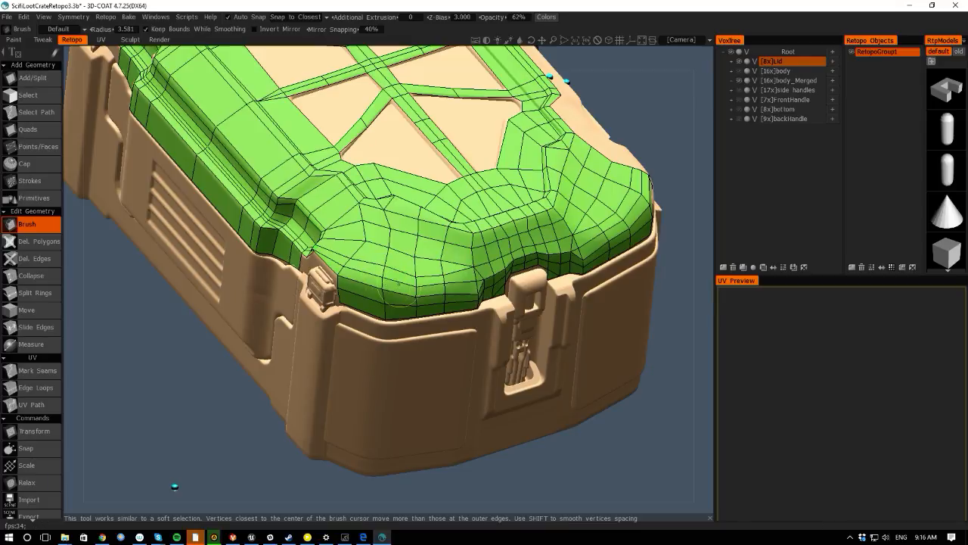
drag(415, 287, 417, 282)
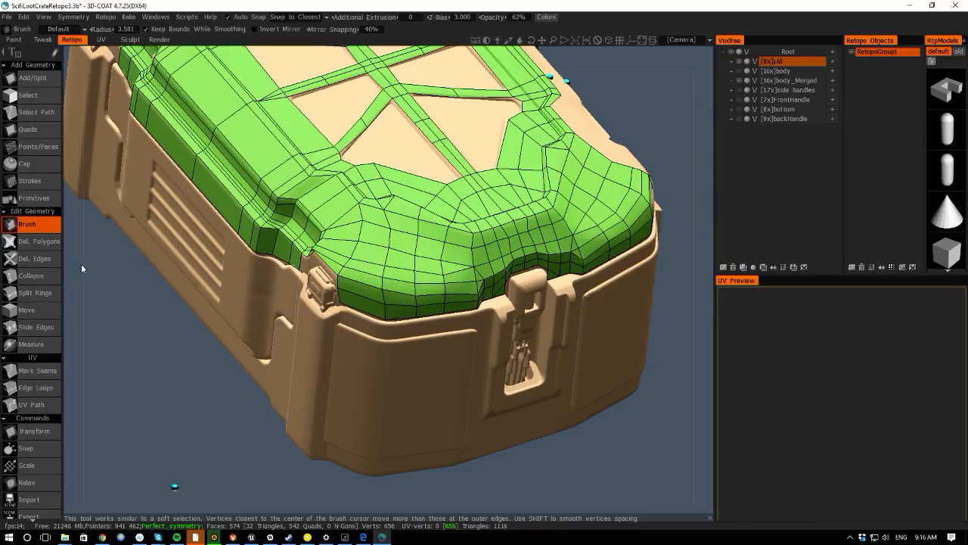
- Brush the lid's vertices at the side corner beside the latch with a radius of about 4.6
mouse_move(82, 268)
mouse_down()
mouse_move(115, 209)
mouse_move(82, 190)
mouse_move(38, 232)
mouse_move(39, 257)
mouse_up()
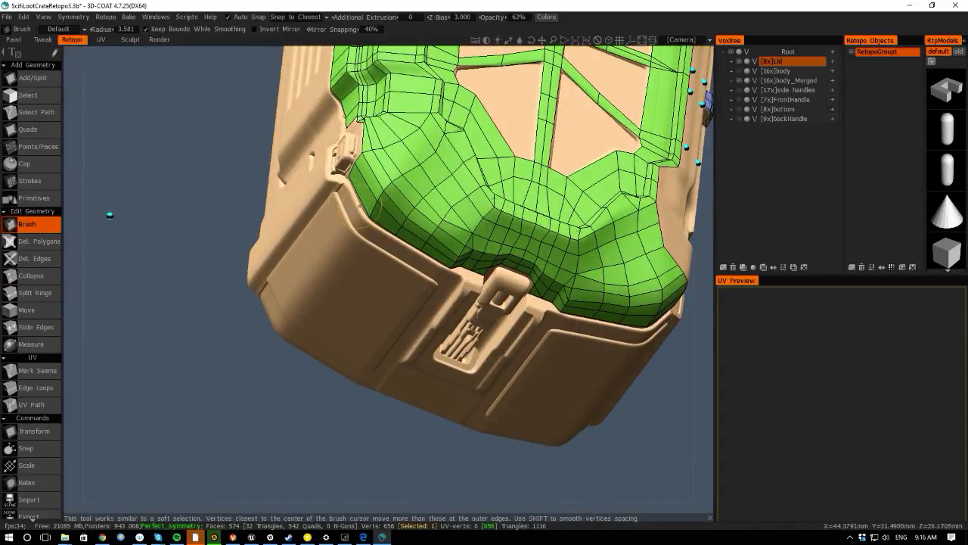
drag(93, 210, 177, 224)
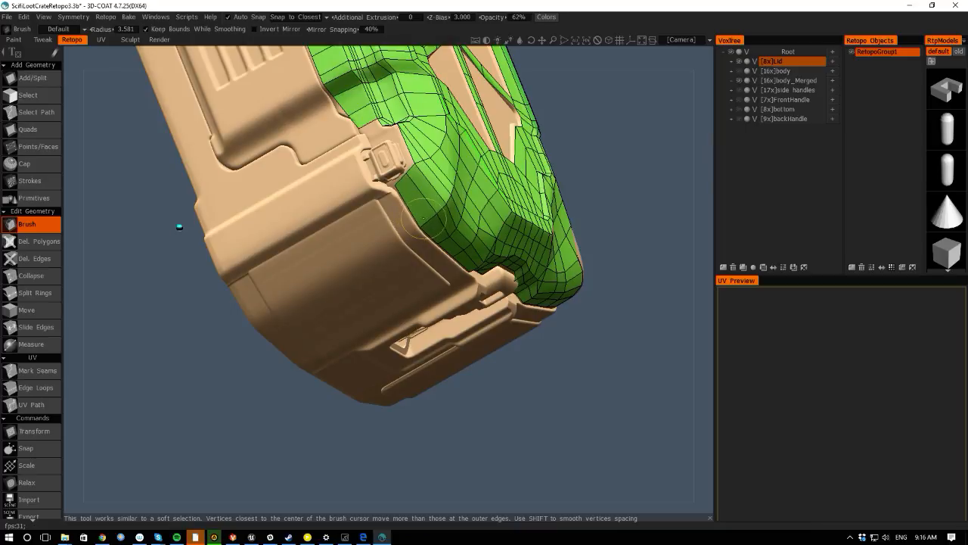
right_drag(434, 206, 447, 205)
mouse_move(434, 205)
mouse_down()
mouse_move(438, 195)
mouse_move(409, 222)
mouse_up()
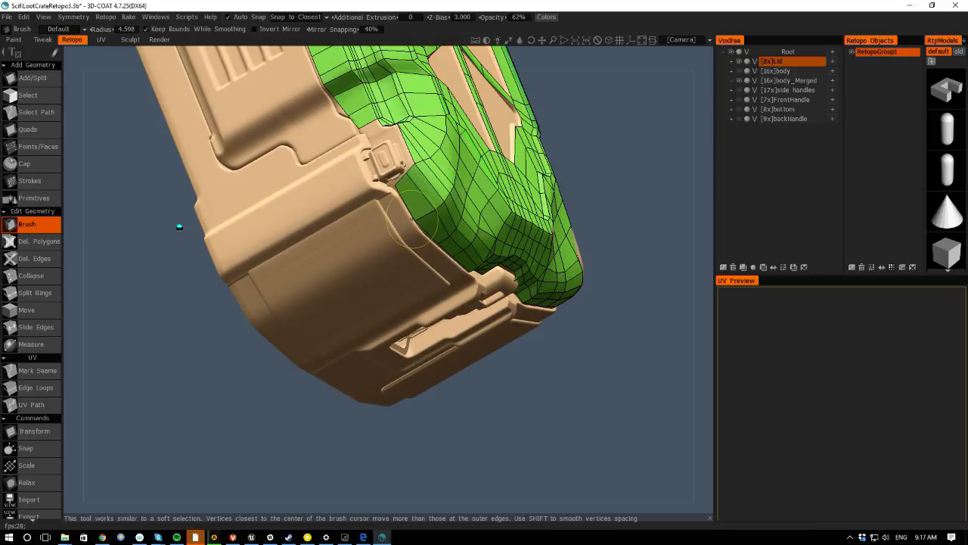
- With the Points/Faces tool, place points on the lid's lower front edge beside the latch and add a polygon there
drag(687, 290, 652, 297)
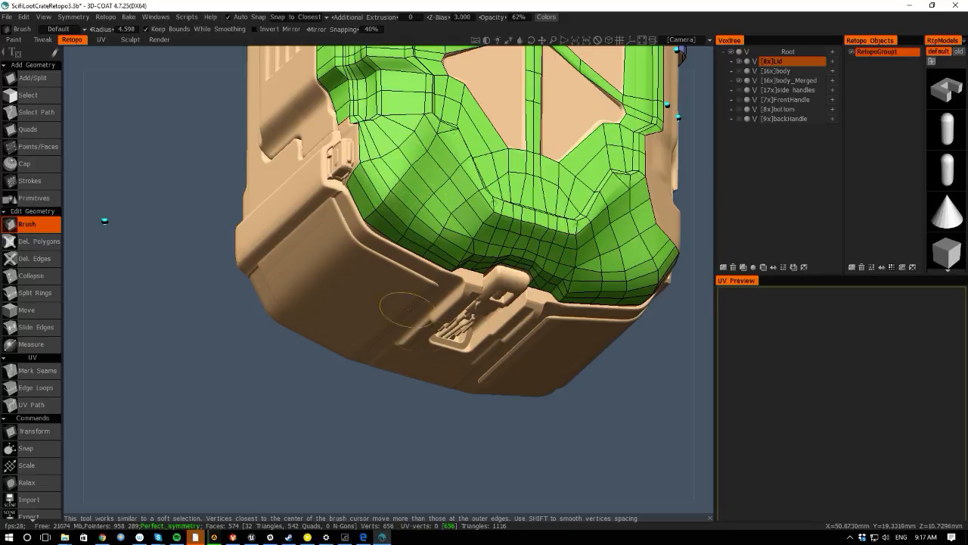
drag(475, 499, 588, 320)
key(space)
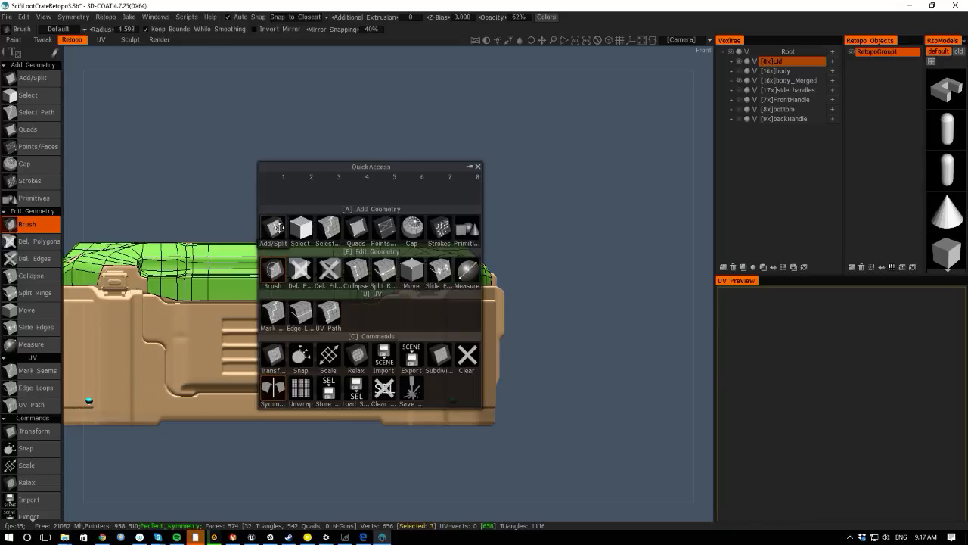
click(385, 228)
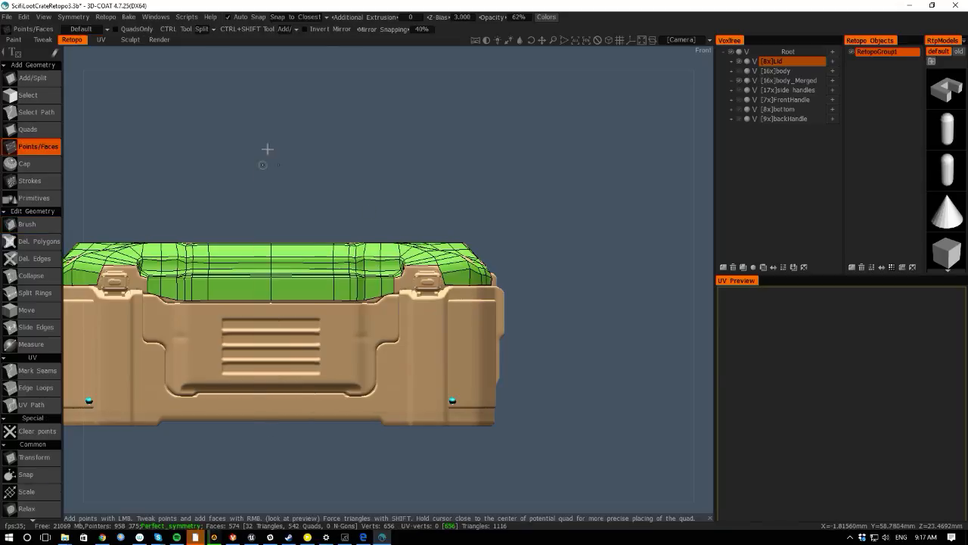
right_drag(267, 150, 311, 277)
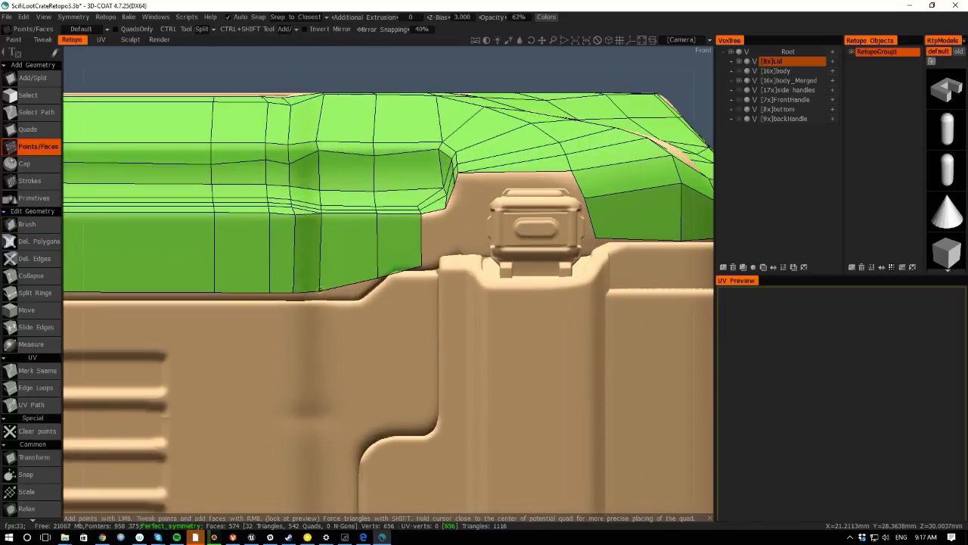
drag(317, 285, 317, 293)
drag(379, 269, 358, 291)
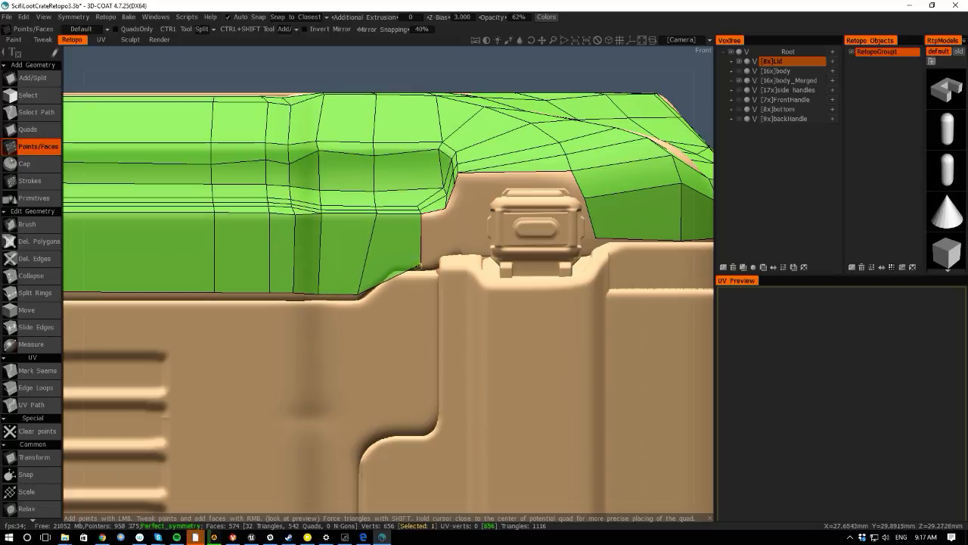
drag(419, 266, 391, 269)
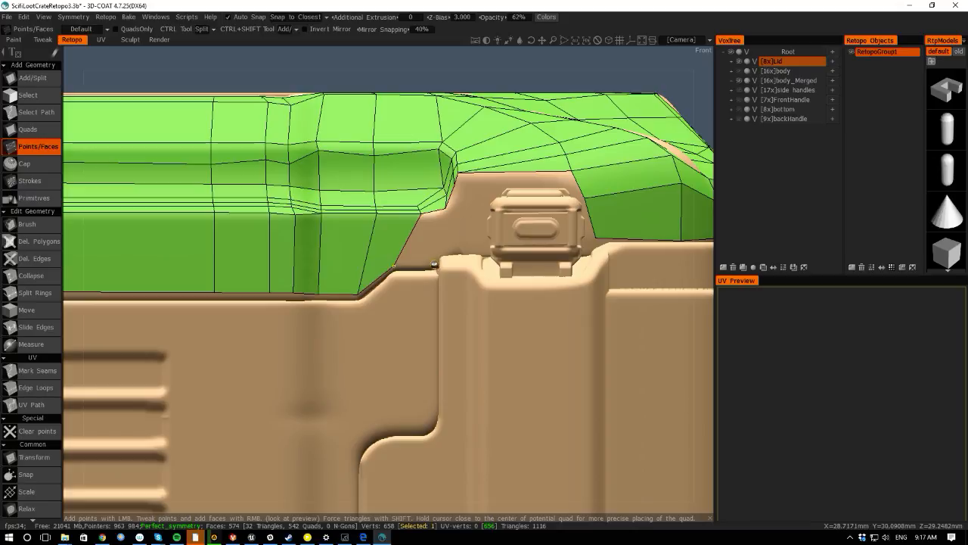
right_click(426, 236)
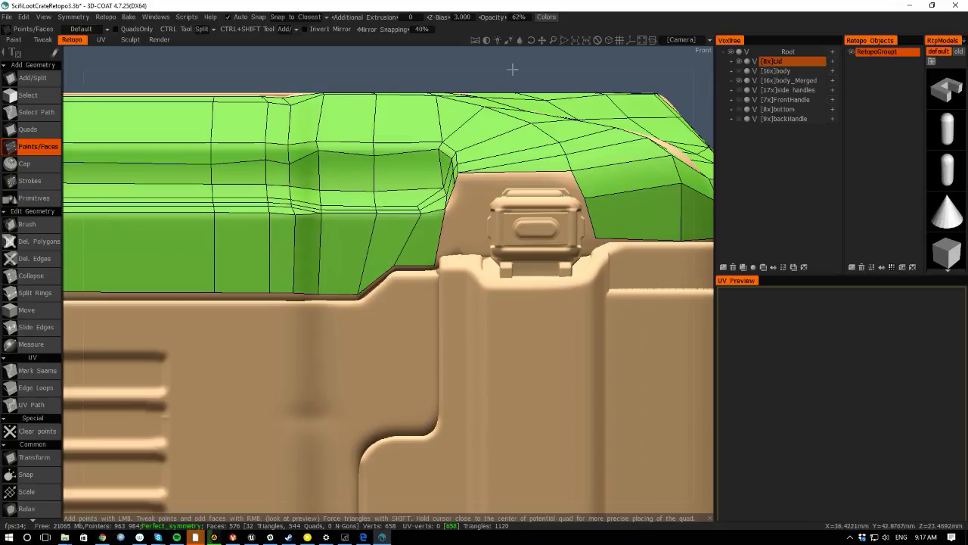
- Orbit around the lid's latch area and apply the Snap command to the retopology mesh
right_drag(513, 69, 271, 59)
drag(72, 162, 176, 227)
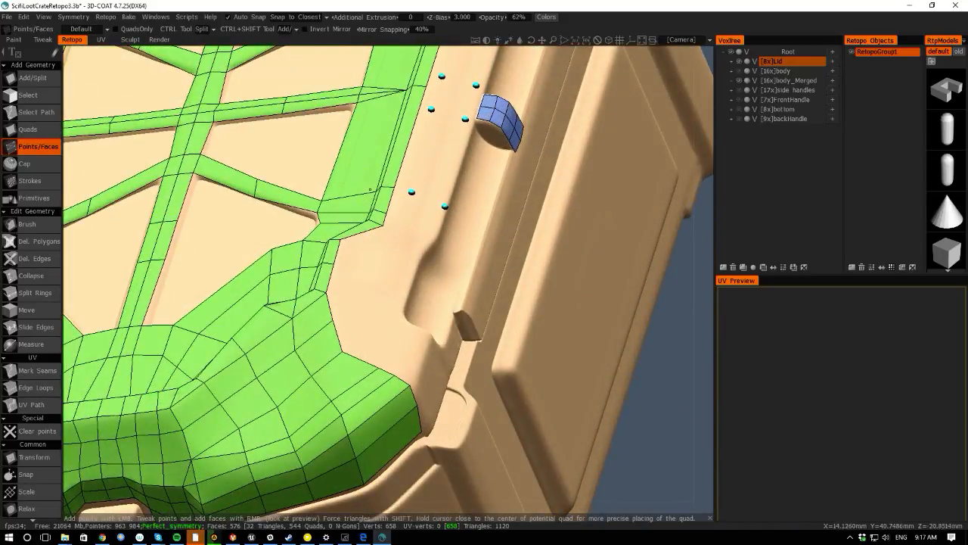
drag(669, 433, 581, 328)
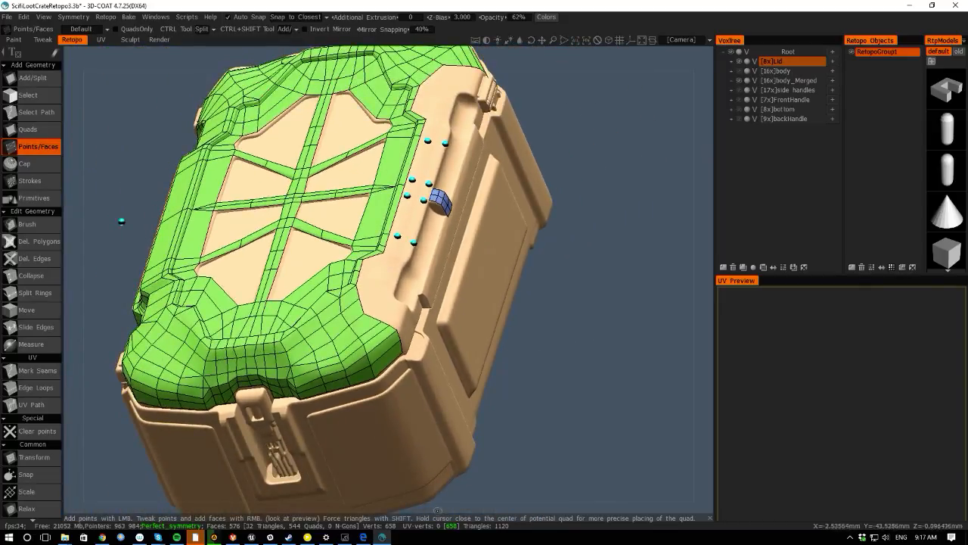
drag(437, 511, 593, 377)
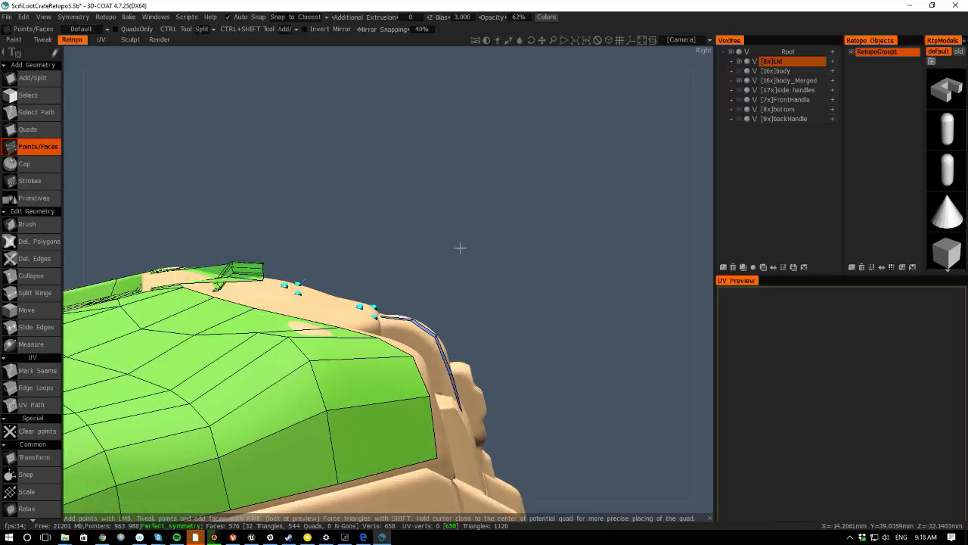
drag(460, 247, 337, 225)
drag(147, 60, 124, 82)
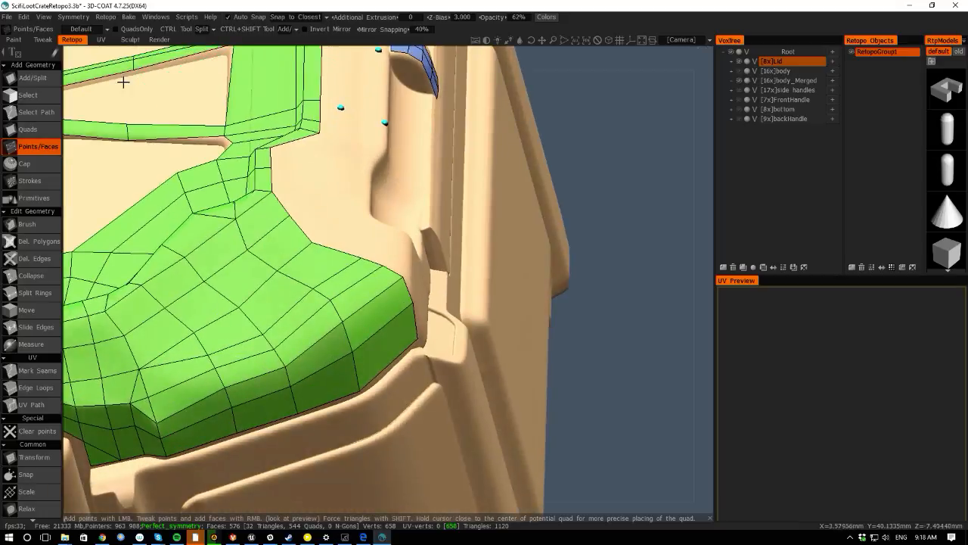
scroll(593, 289, down, 5)
drag(471, 196, 86, 371)
key(space)
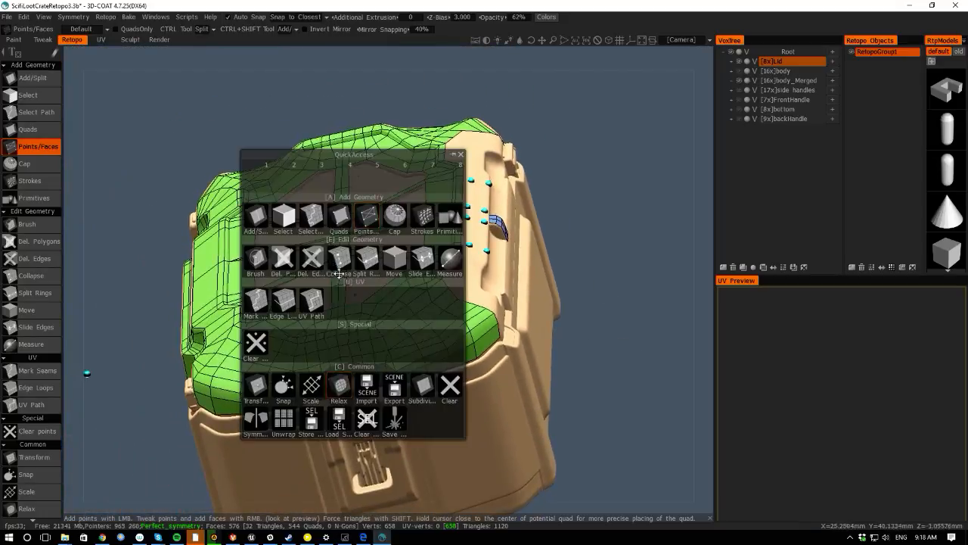
key(space)
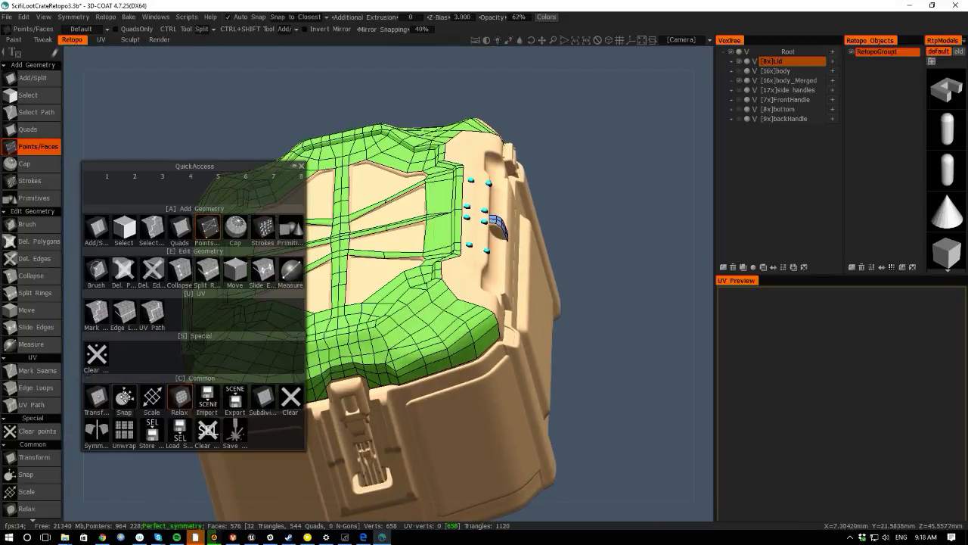
click(125, 397)
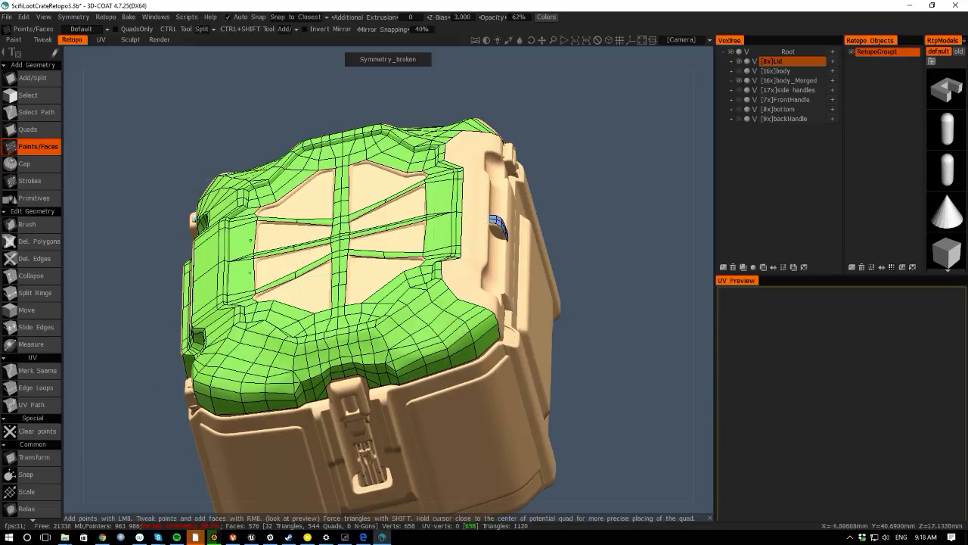
- Tweak the vertices along the lid's front rim around the center seam to straighten the edge loop
drag(242, 52, 145, 205)
middle_drag(145, 205, 123, 195)
scroll(396, 406, up, 5)
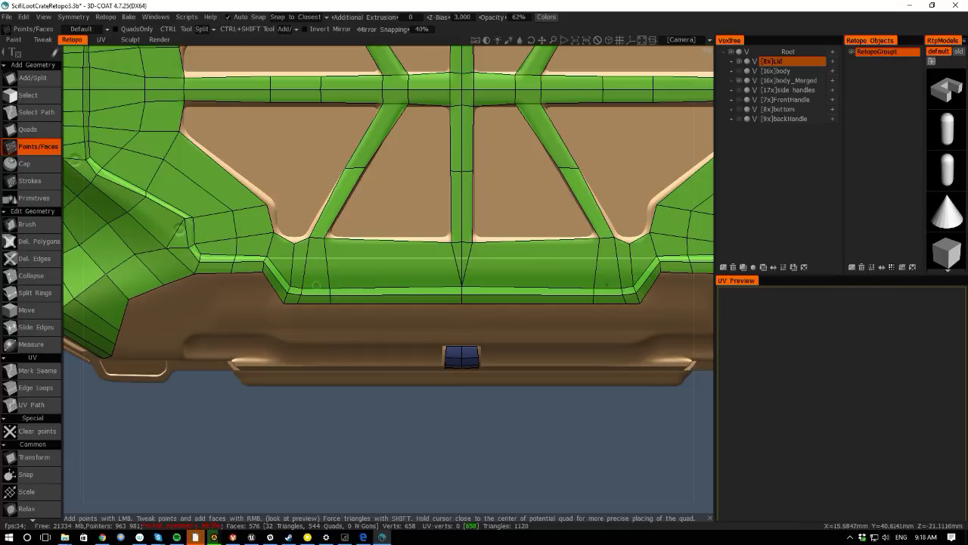
key(space)
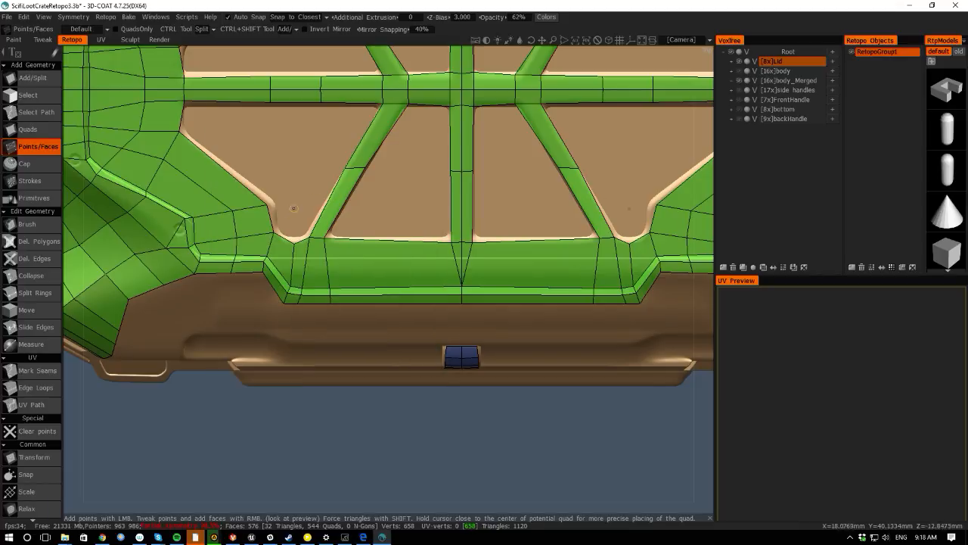
right_drag(461, 285, 462, 264)
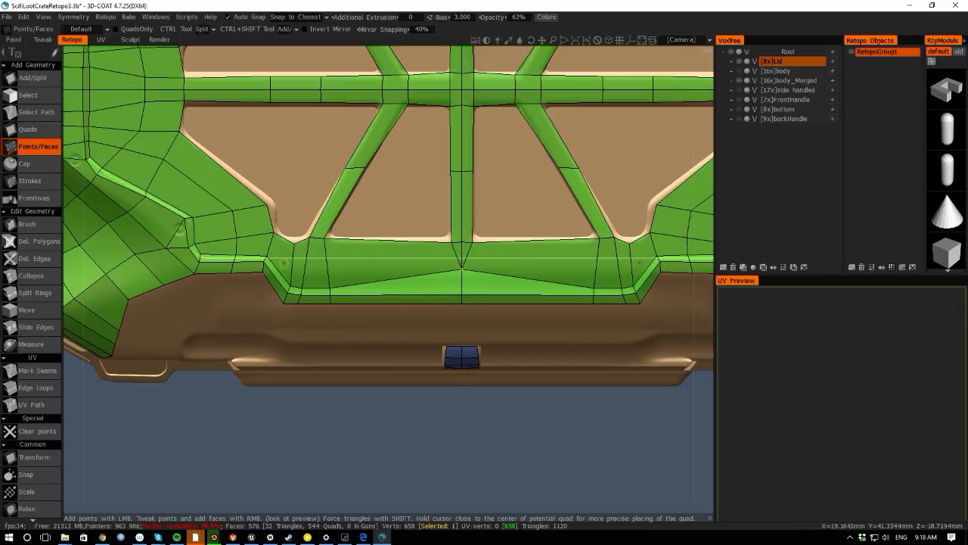
mouse_move(370, 418)
right_down()
mouse_move(335, 352)
mouse_move(369, 380)
mouse_move(371, 402)
right_up()
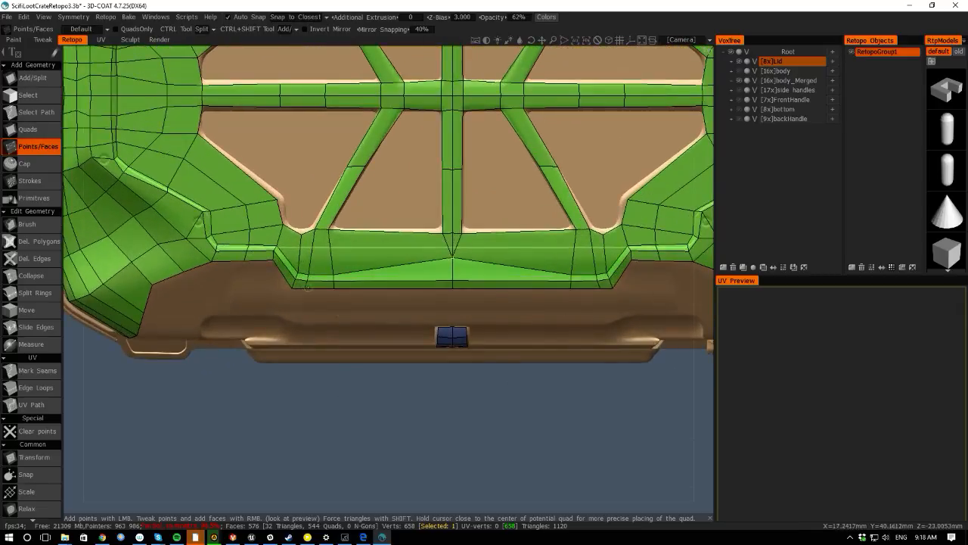
right_drag(329, 273, 330, 244)
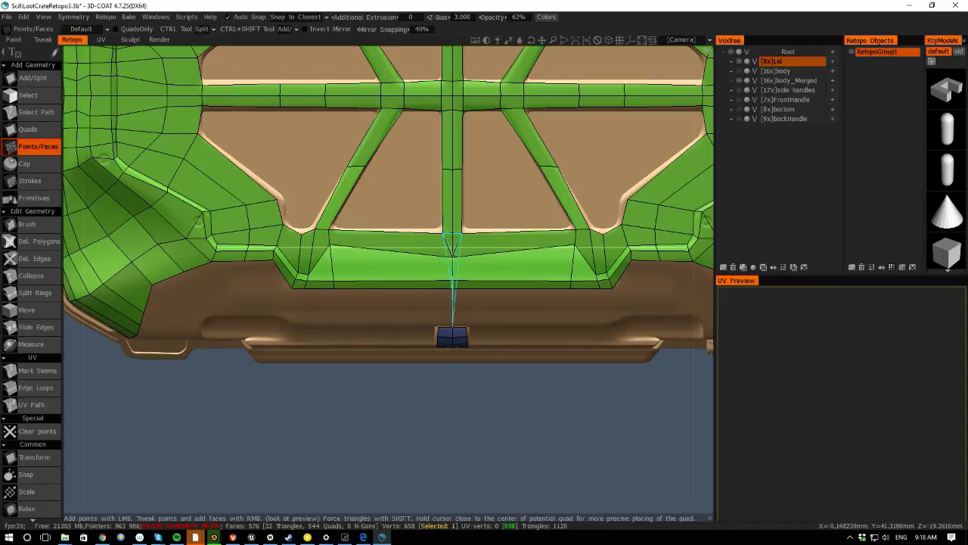
right_drag(453, 254, 453, 244)
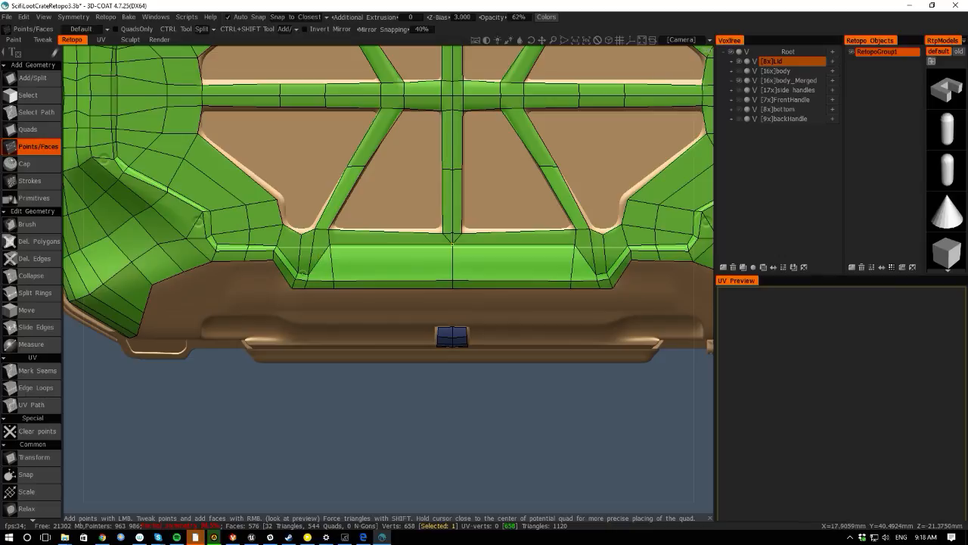
right_drag(309, 273, 297, 245)
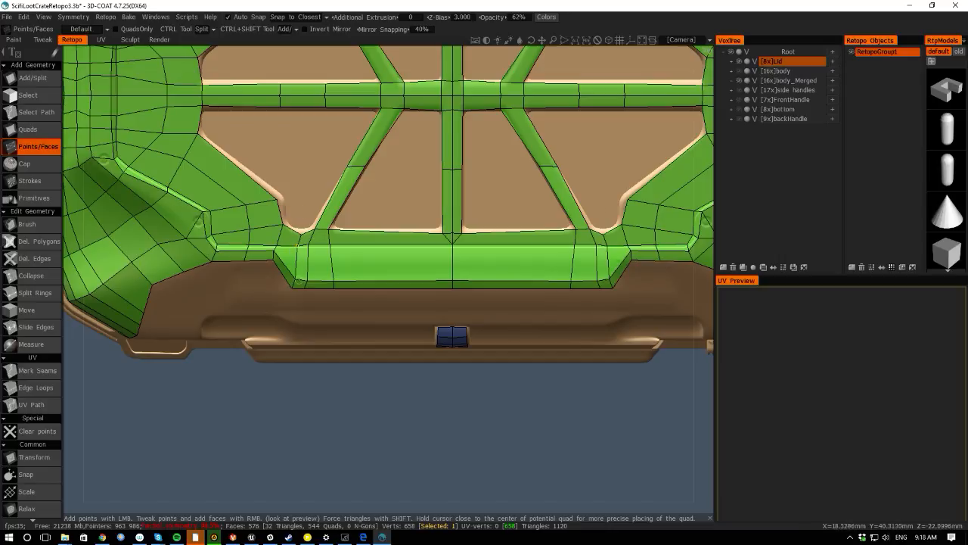
right_drag(296, 281, 295, 253)
right_drag(292, 287, 332, 274)
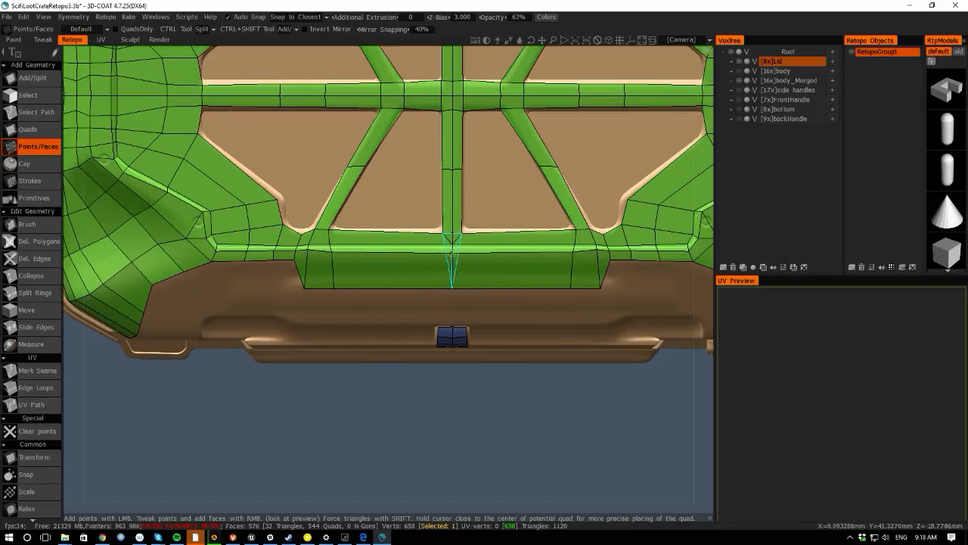
drag(304, 288, 452, 261)
- Place points below the lid's front rim and add faces connecting the center strip down to the latch patch
drag(403, 509, 418, 481)
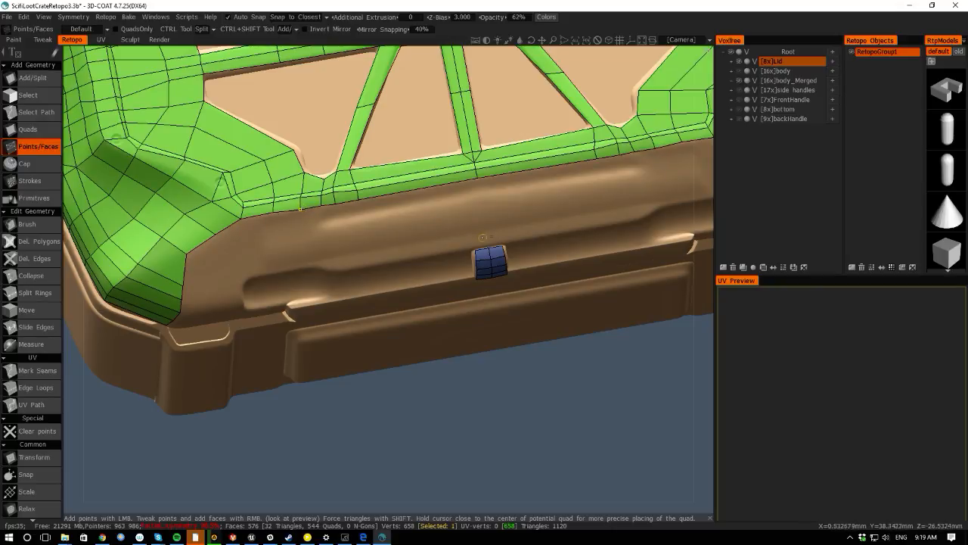
click(368, 265)
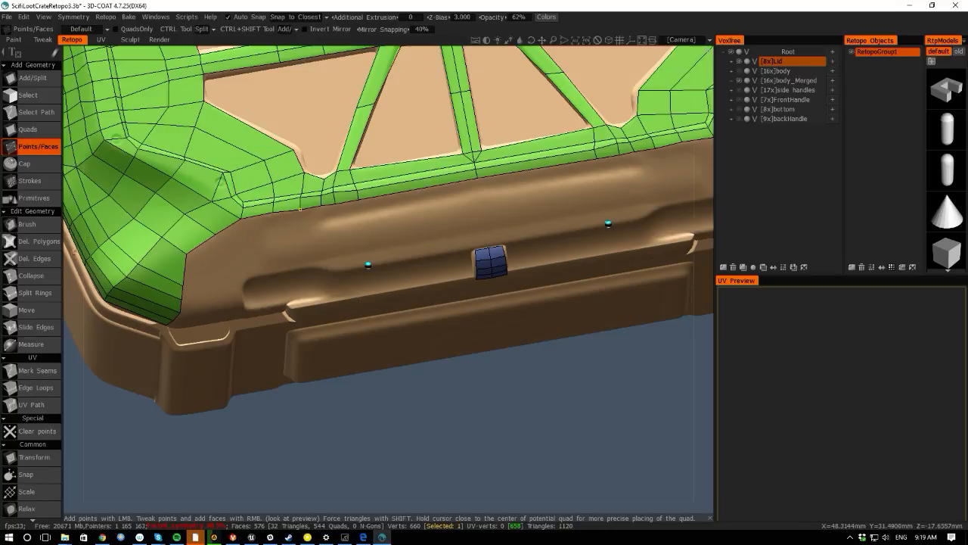
alt+drag(195, 211, 199, 238)
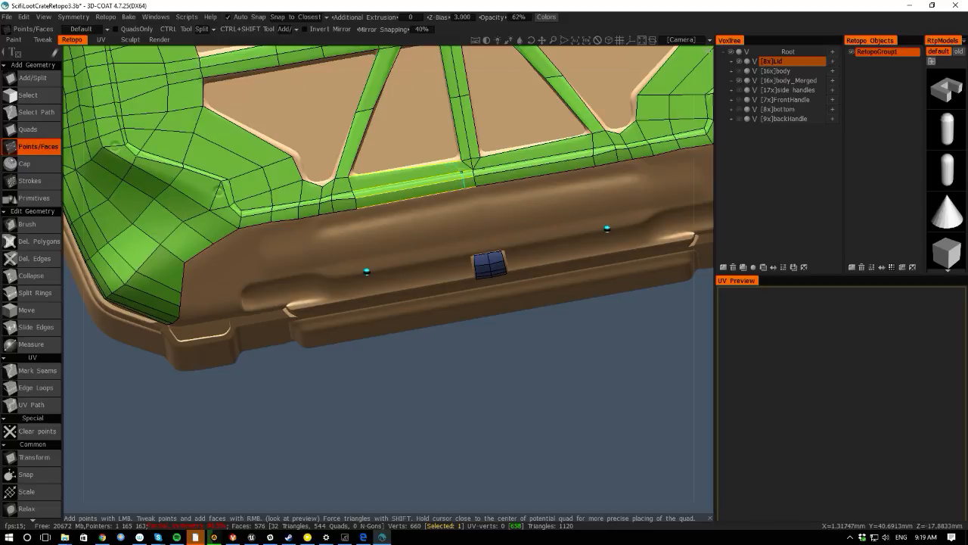
ctrl+click(462, 172)
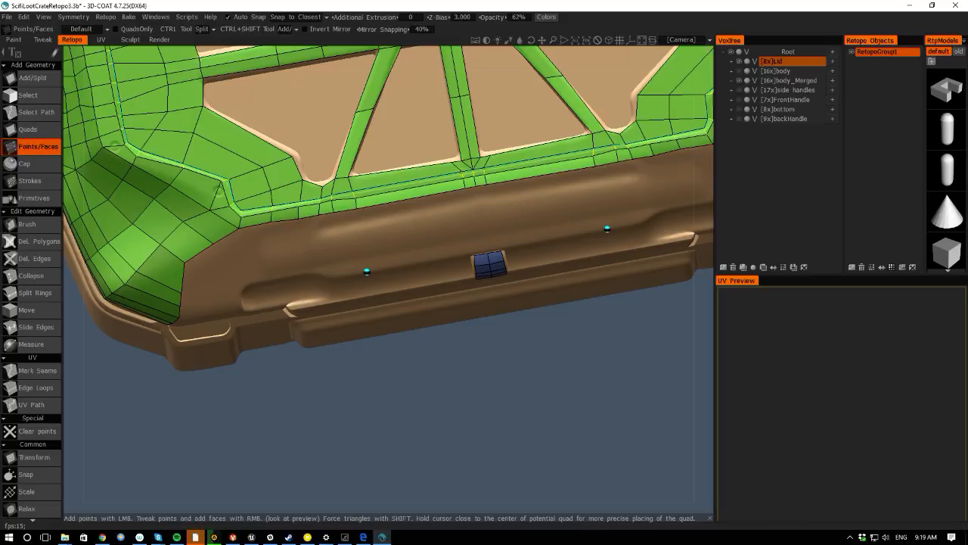
alt+drag(444, 486, 461, 459)
alt+middle_drag(461, 460, 322, 387)
alt+right_drag(323, 386, 364, 435)
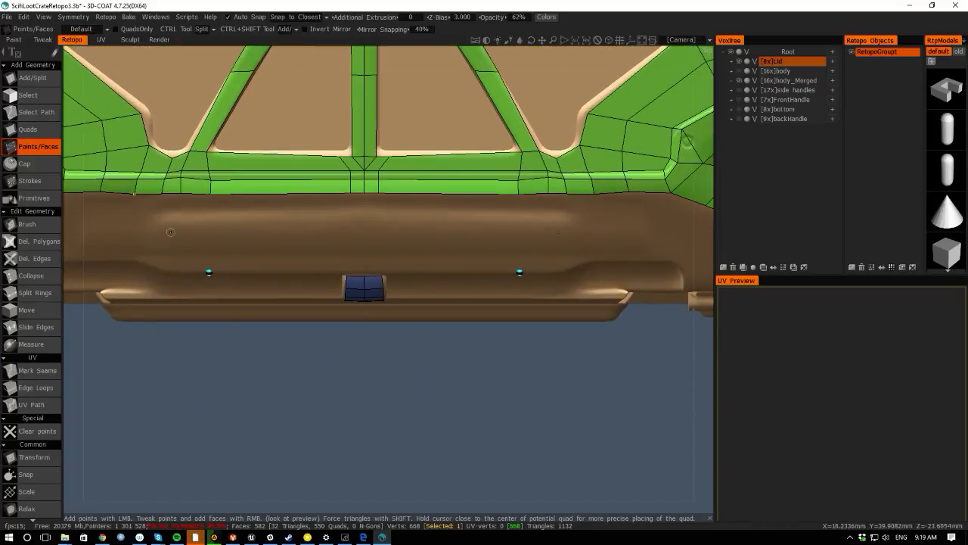
alt+right_drag(170, 233, 247, 399)
alt+middle_drag(387, 379, 385, 372)
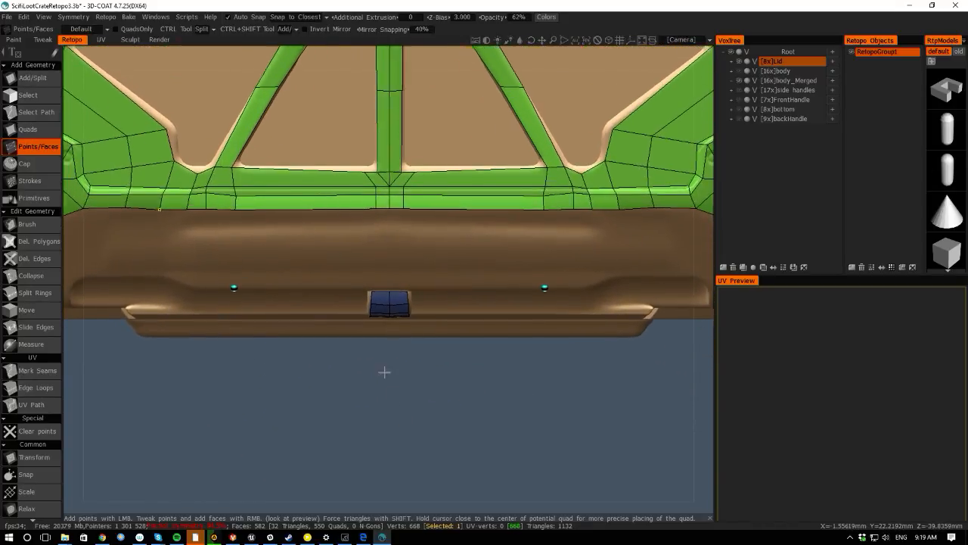
alt+right_drag(386, 372, 417, 383)
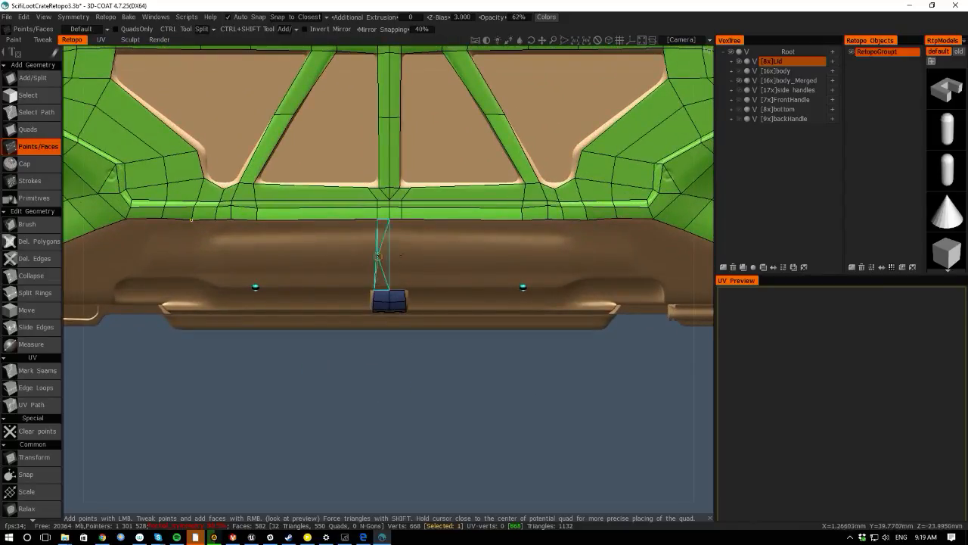
right_click(379, 255)
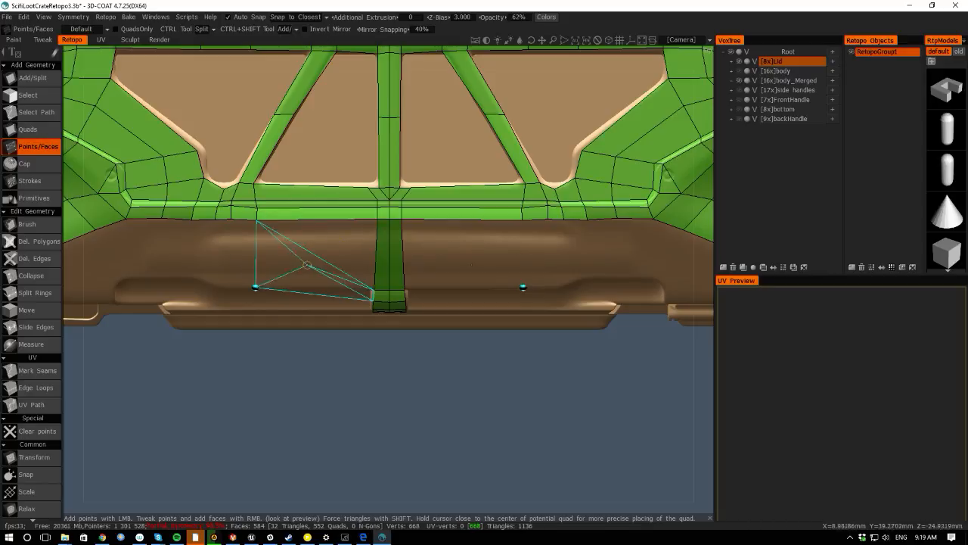
right_click(308, 256)
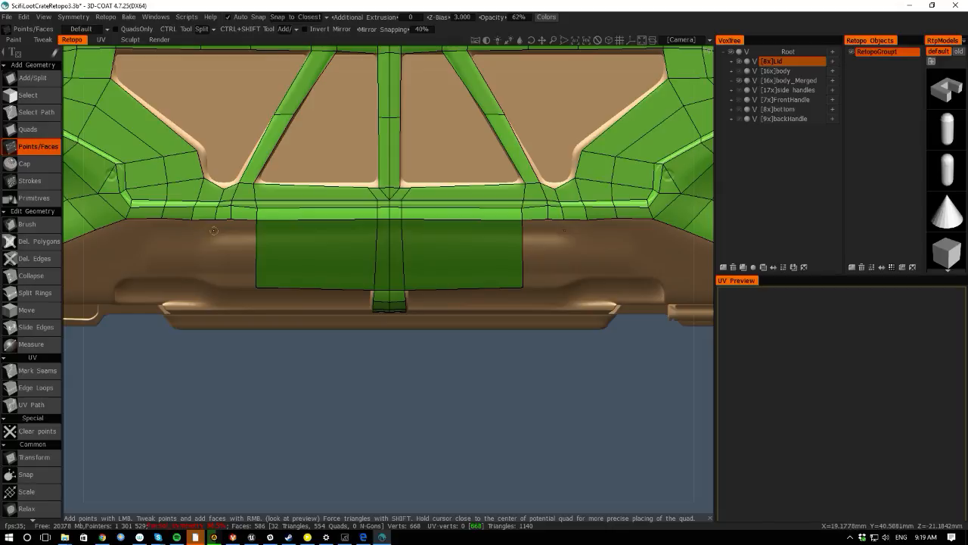
- Place more points on both sides and add faces extending the front lip strip outward
click(218, 217)
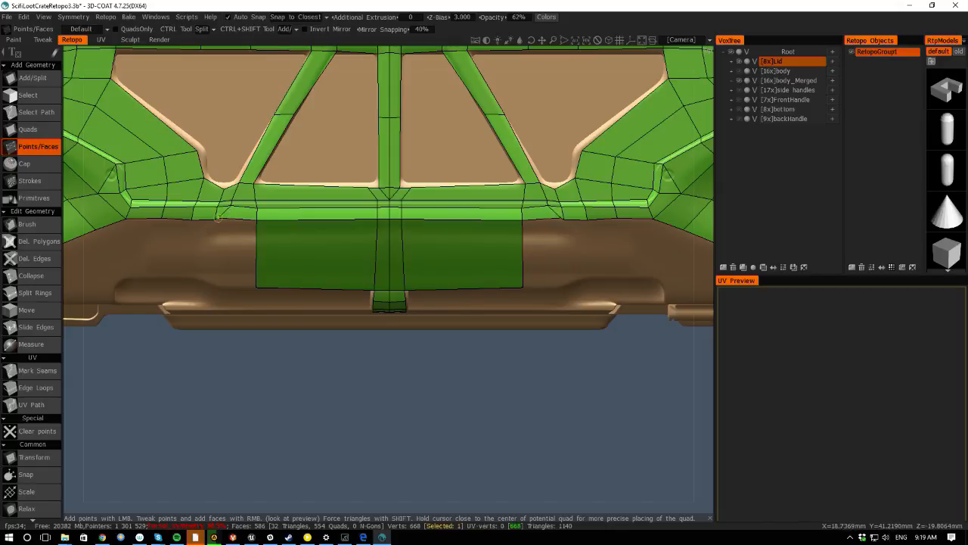
right_drag(214, 219, 216, 219)
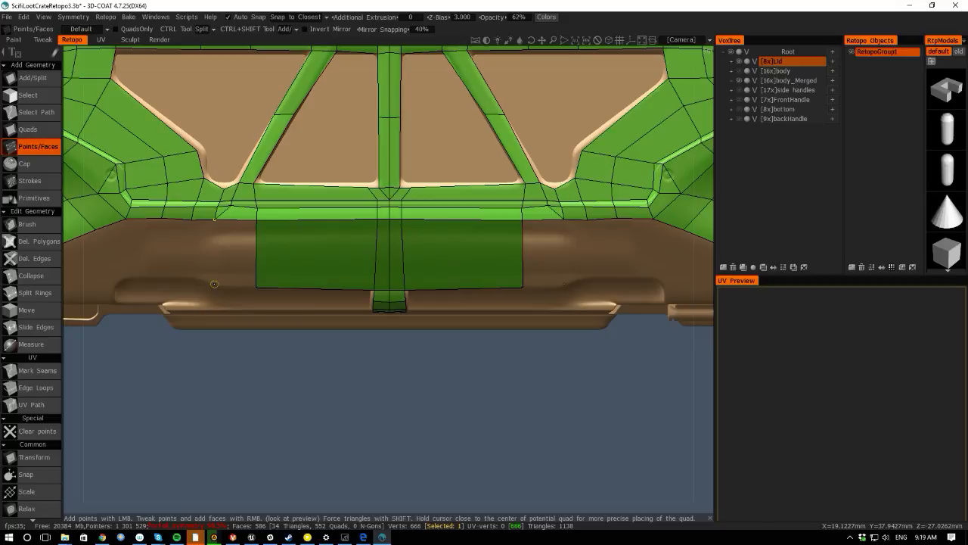
click(214, 284)
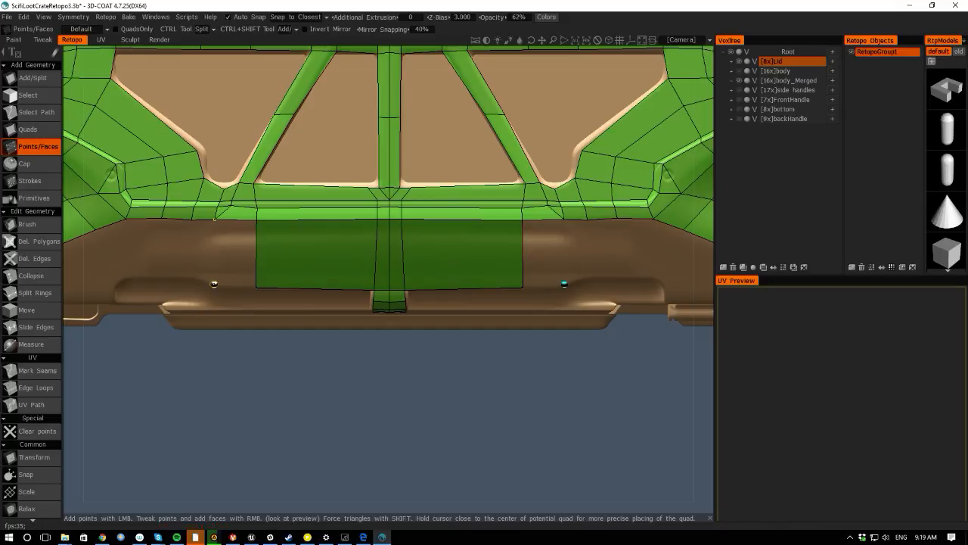
right_click(233, 254)
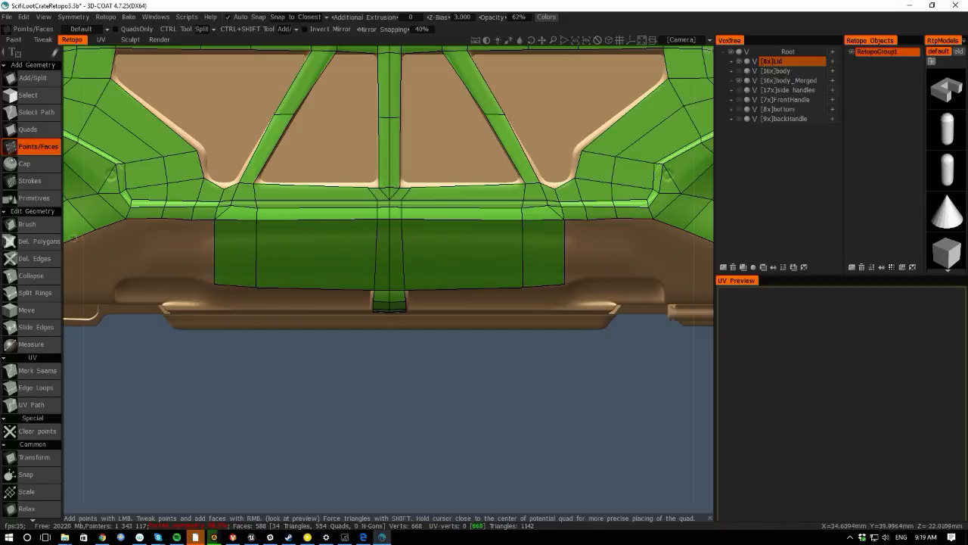
drag(73, 254, 89, 219)
middle_drag(298, 405, 391, 431)
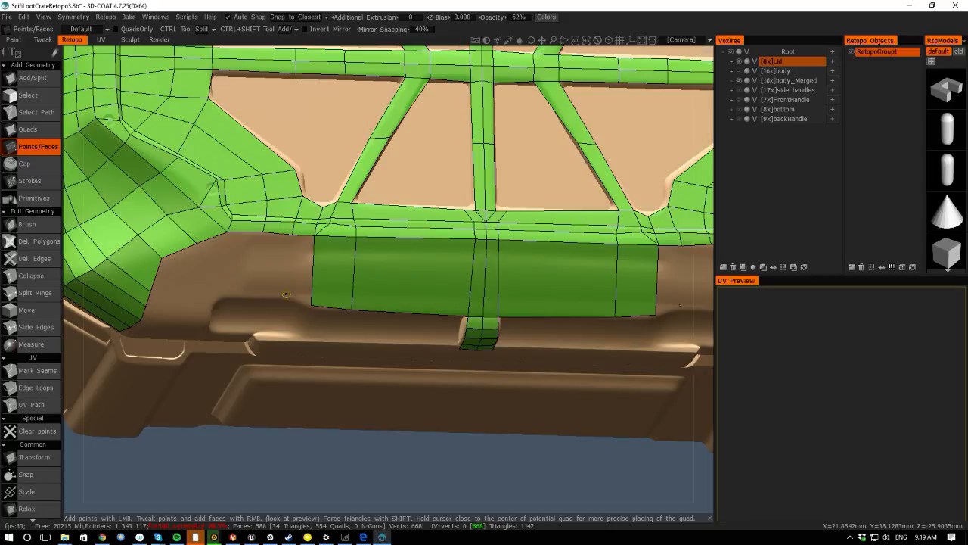
click(286, 293)
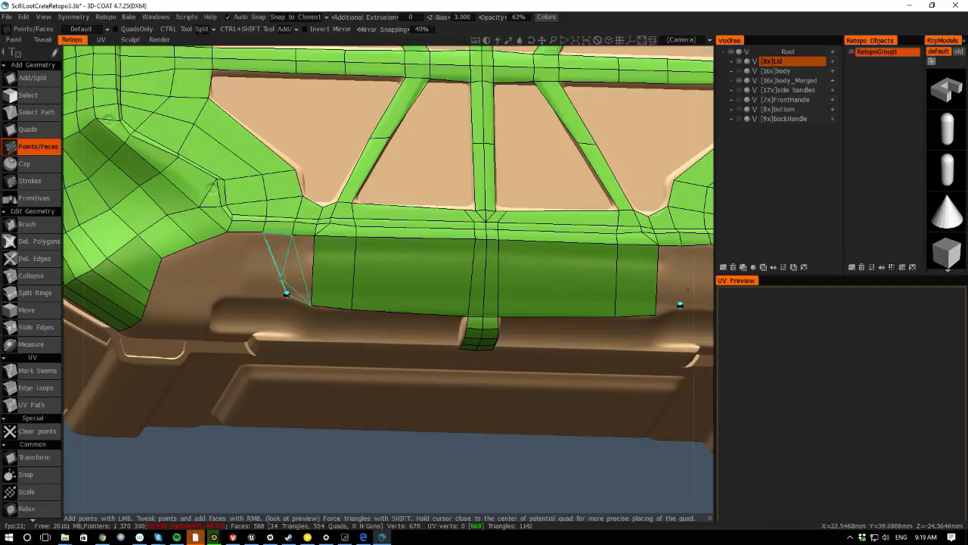
right_click(298, 274)
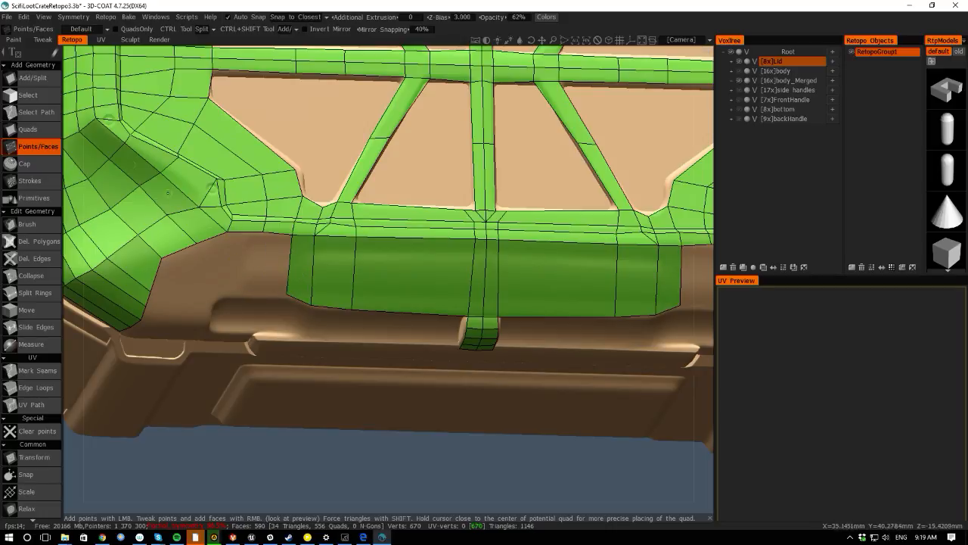
- With Add/Split and a smaller radius, split the left end of the front lip strip with new vertical edges
click(30, 77)
scroll(286, 294, down, 16)
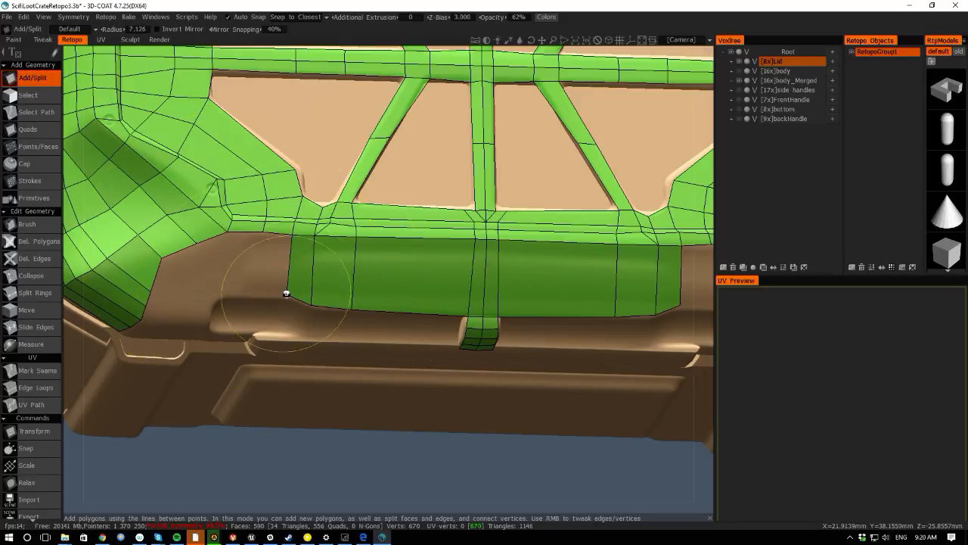
click(286, 294)
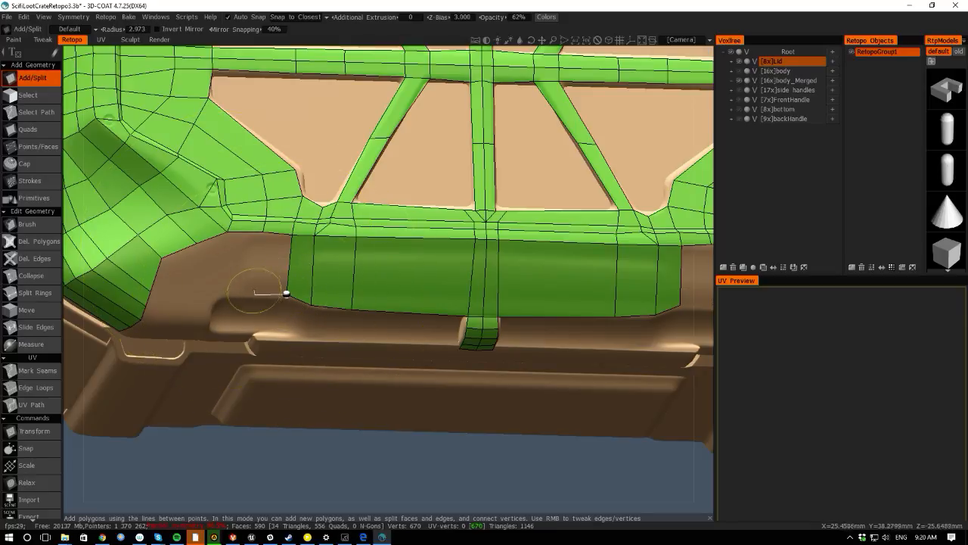
click(263, 230)
click(255, 293)
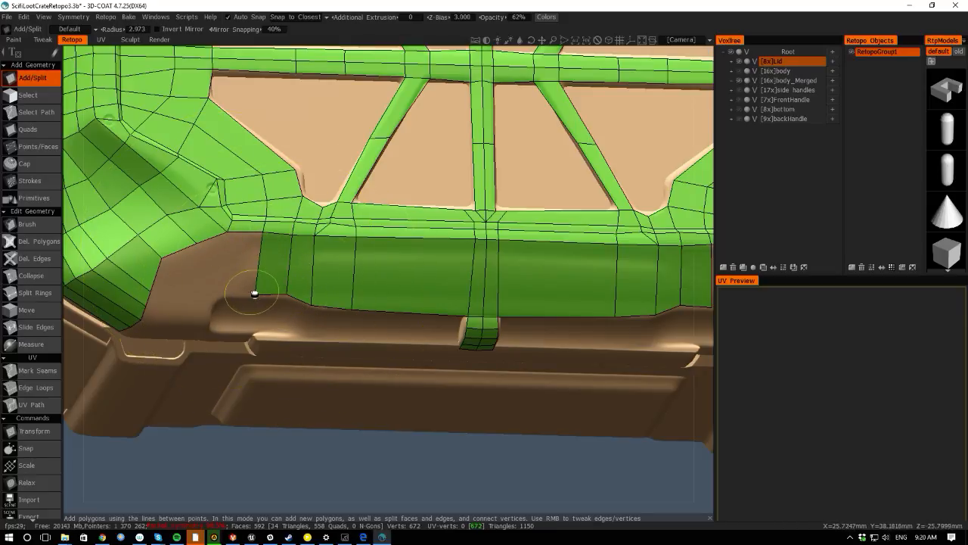
click(221, 295)
click(227, 231)
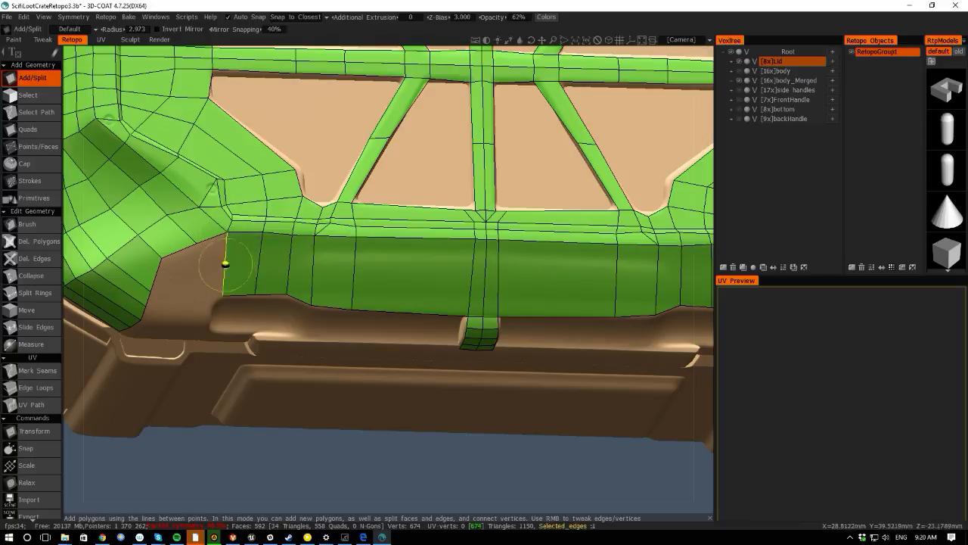
- Add a face connecting the front lip strip's left end to the lid's corner patch
mouse_move(340, 507)
mouse_down()
mouse_move(302, 477)
mouse_move(322, 454)
mouse_move(335, 471)
mouse_move(393, 482)
mouse_move(367, 479)
mouse_move(330, 500)
mouse_up()
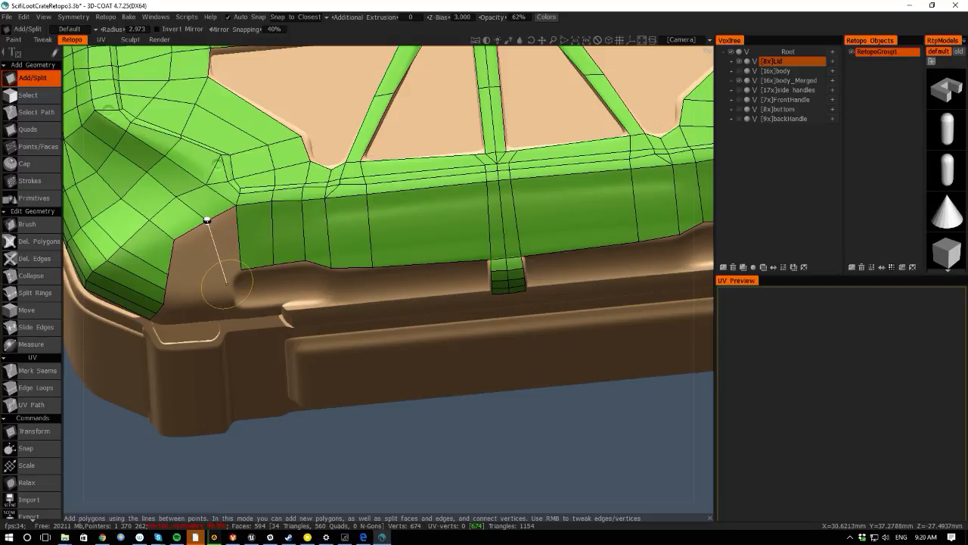
click(241, 269)
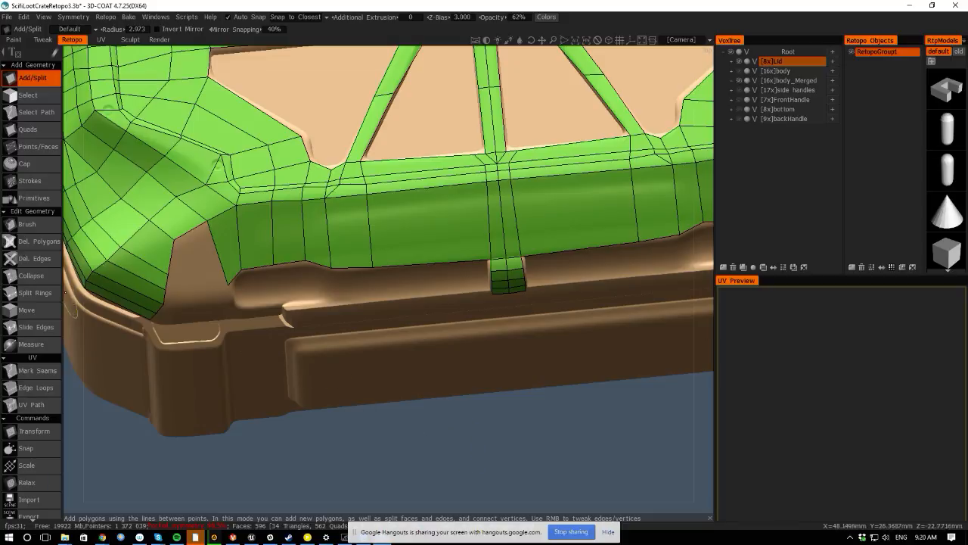
- Open Wacom Tablet Properties to review the pen settings, then close it
alt+drag(73, 310, 99, 314)
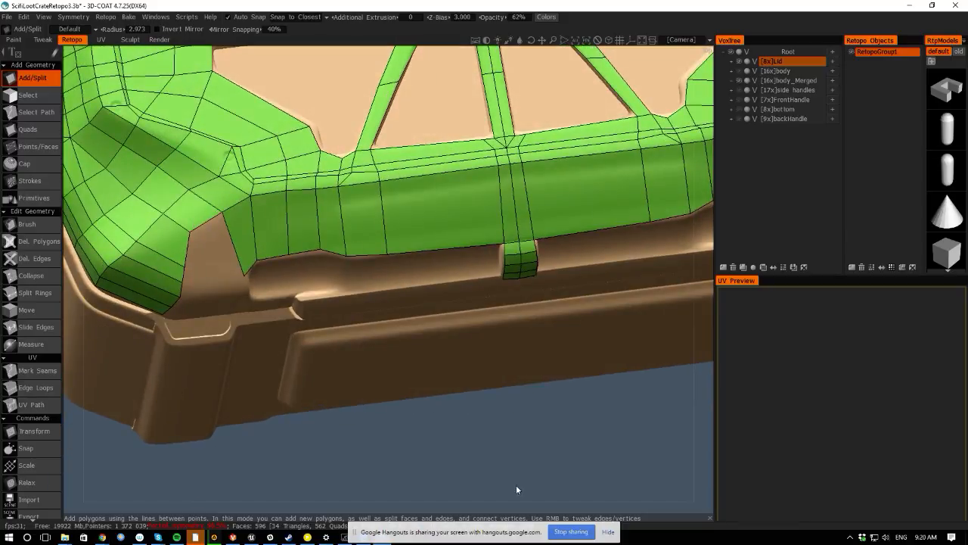
click(608, 531)
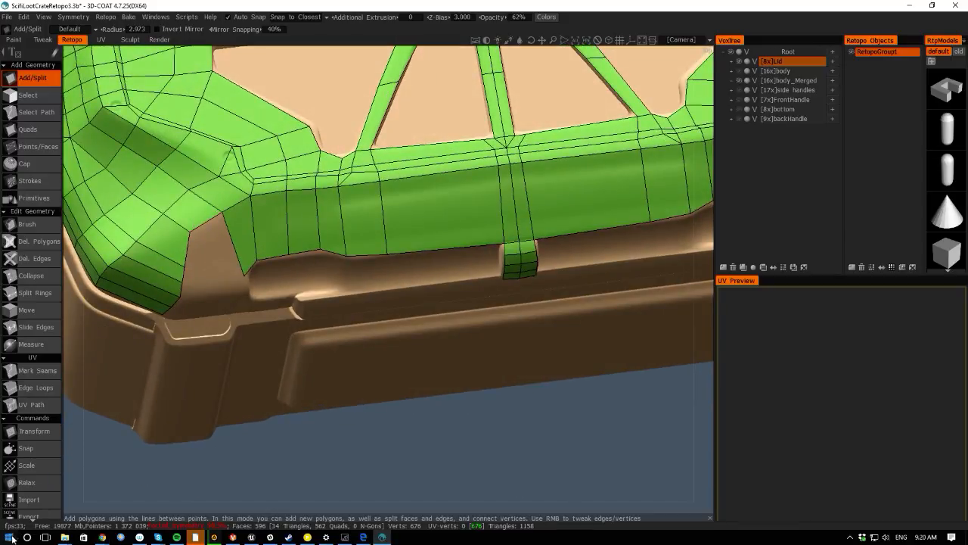
click(10, 537)
text(wa)
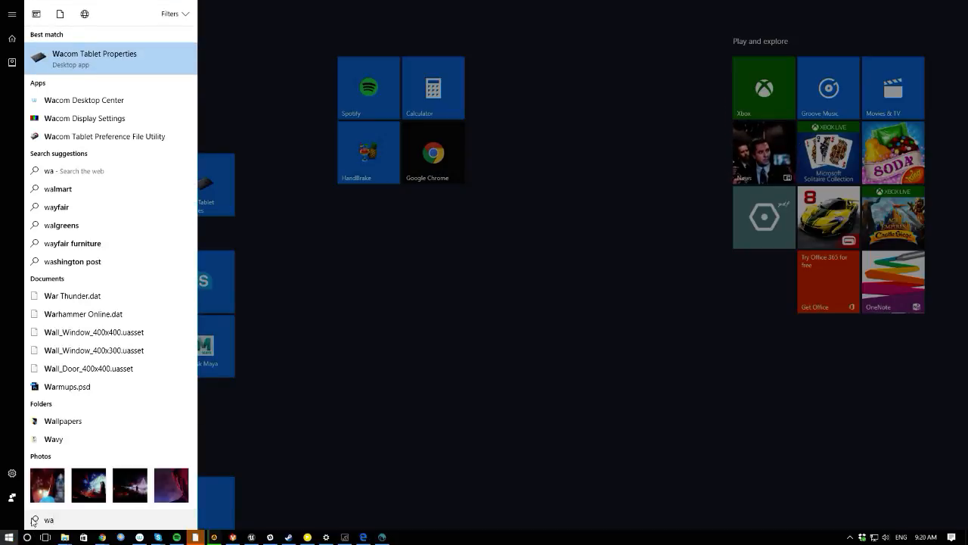
click(94, 60)
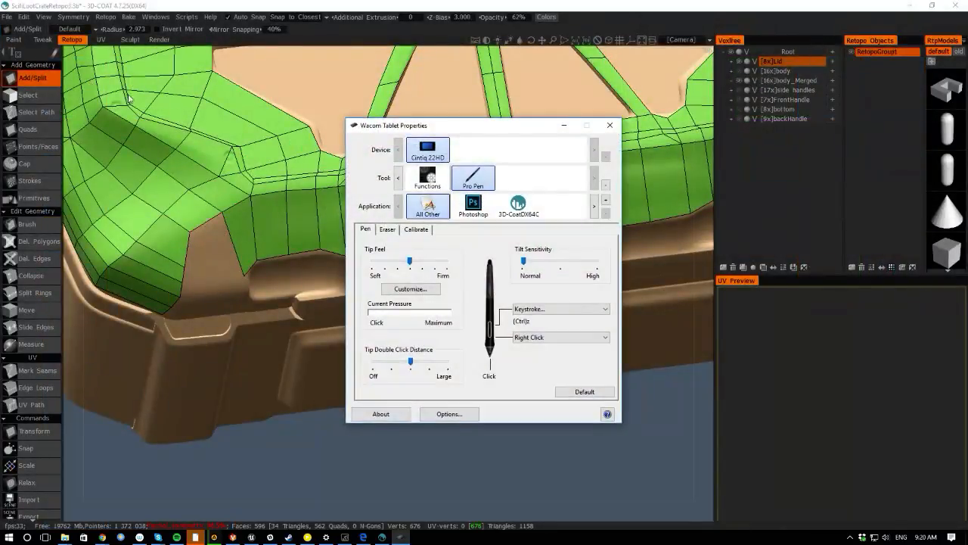
click(610, 126)
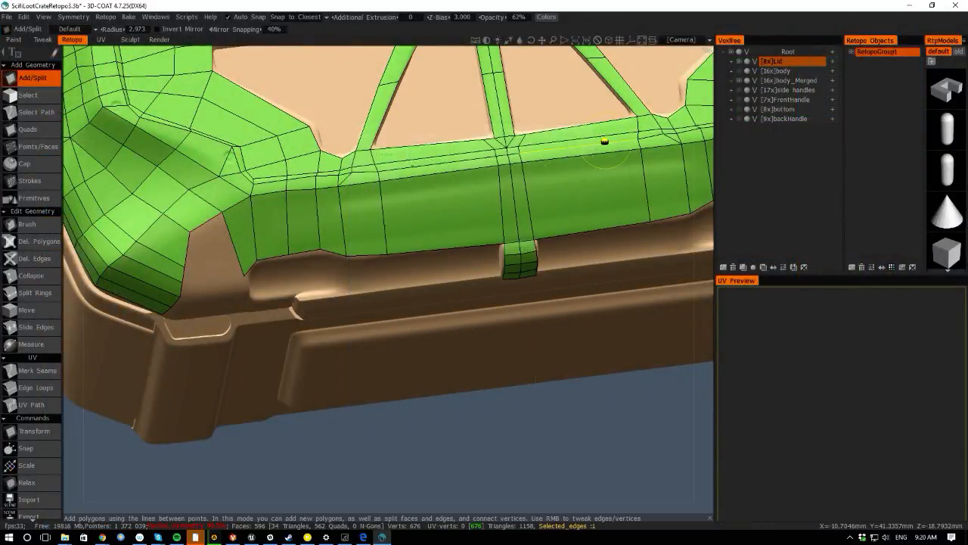
- Add faces bridging the corner patch's vertex down to the lip strip below the rim
click(190, 232)
click(247, 289)
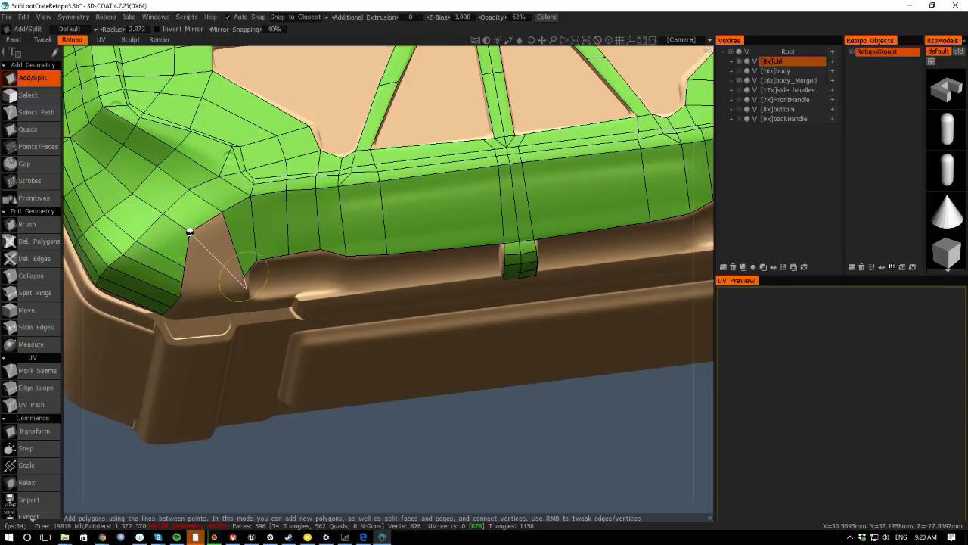
click(243, 275)
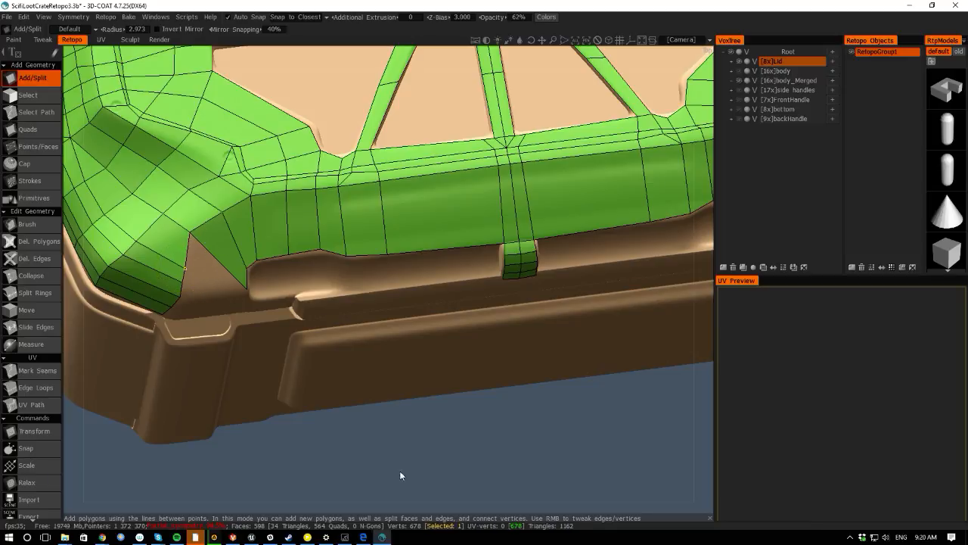
- Add another face along the lower edge of the lid's front corner
drag(399, 471, 357, 479)
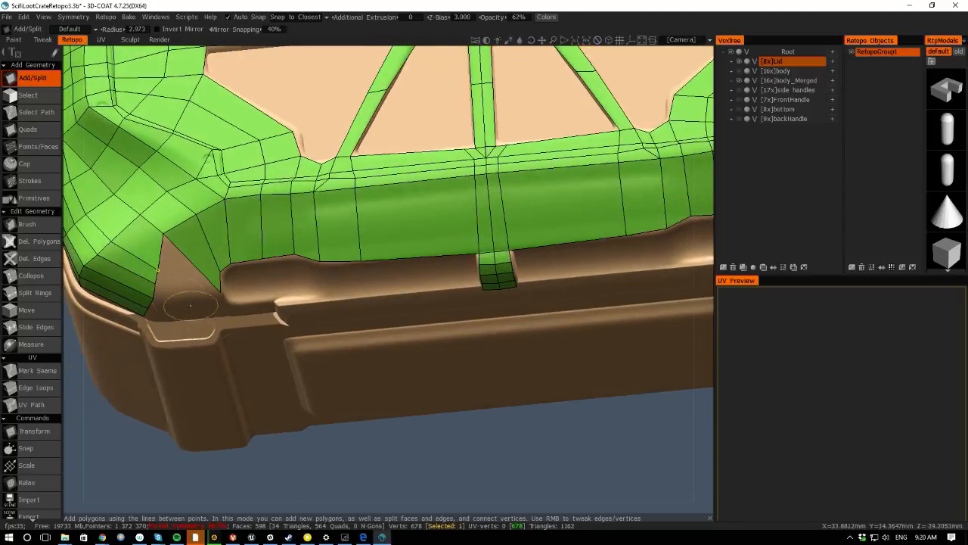
click(158, 269)
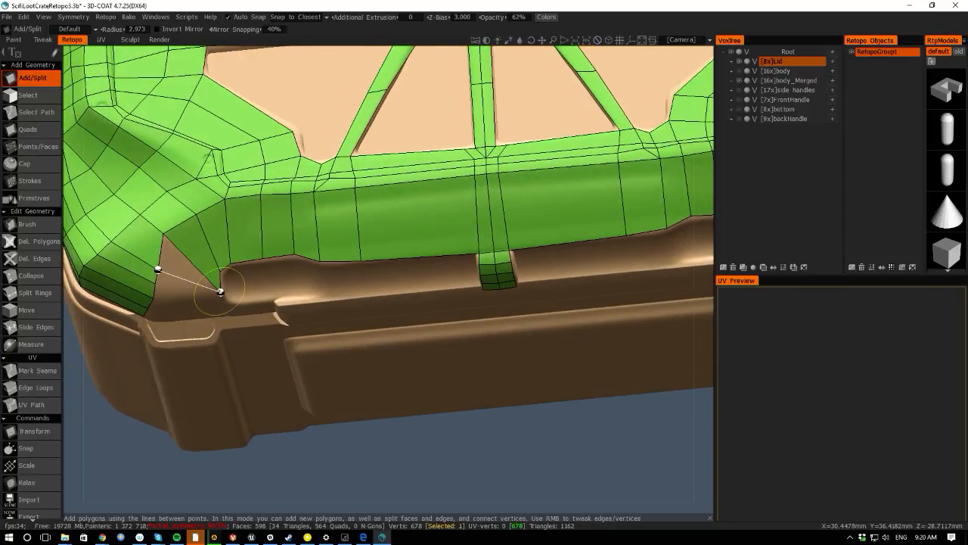
click(220, 292)
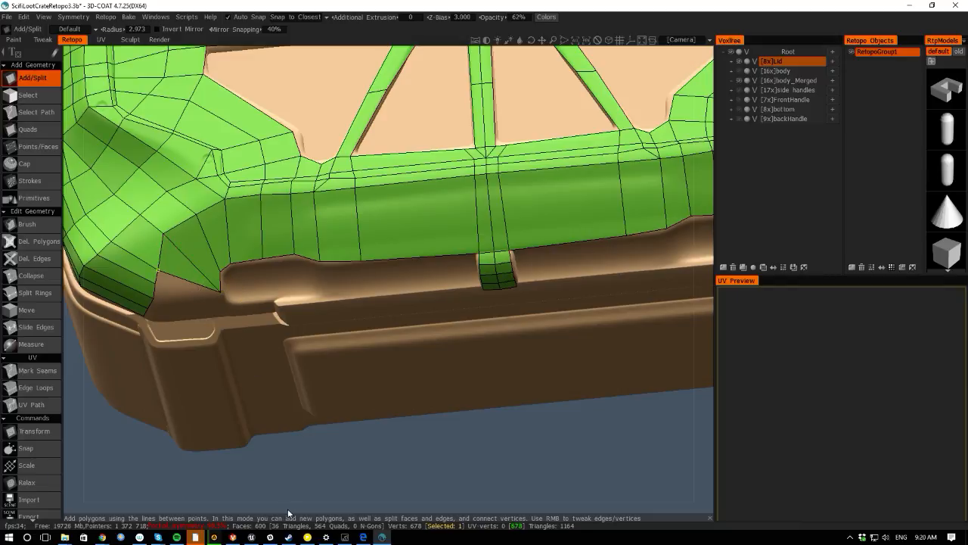
- Place points along the corner's lower rim edge, adjust one, and fill the faces there
drag(288, 509, 281, 427)
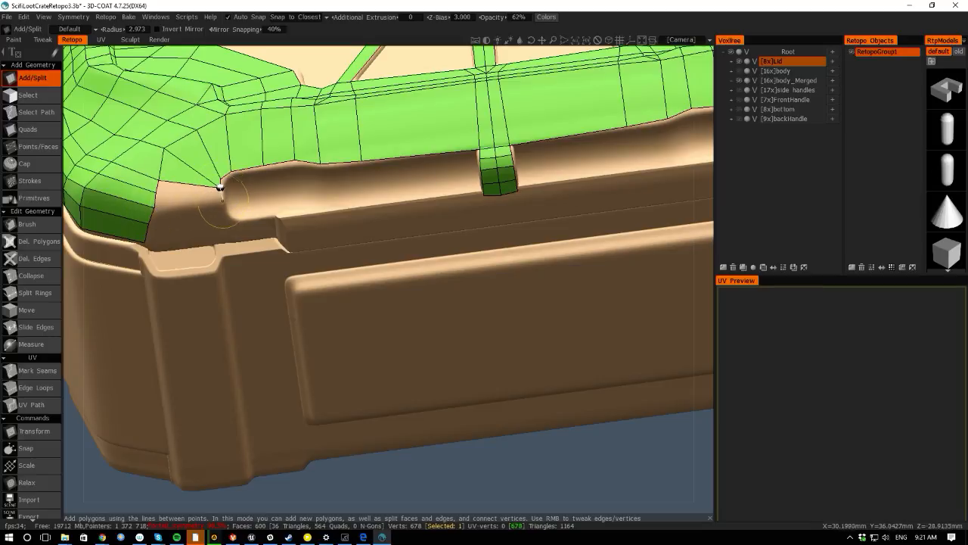
click(222, 203)
click(154, 207)
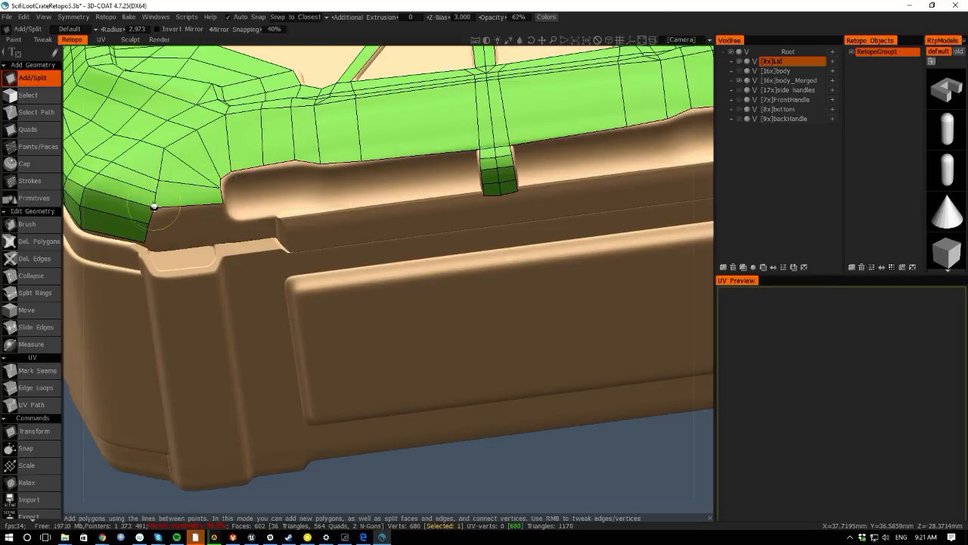
drag(155, 207, 156, 191)
click(155, 191)
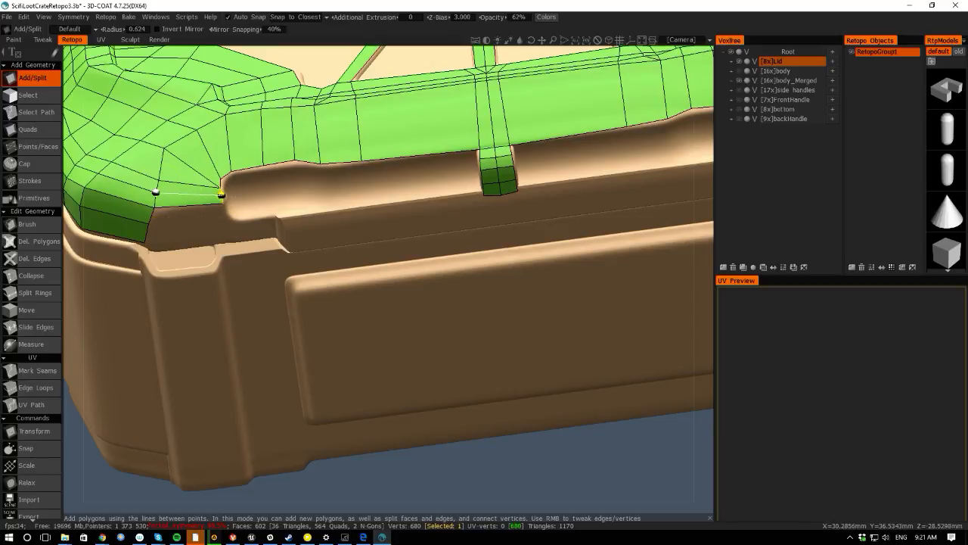
click(221, 194)
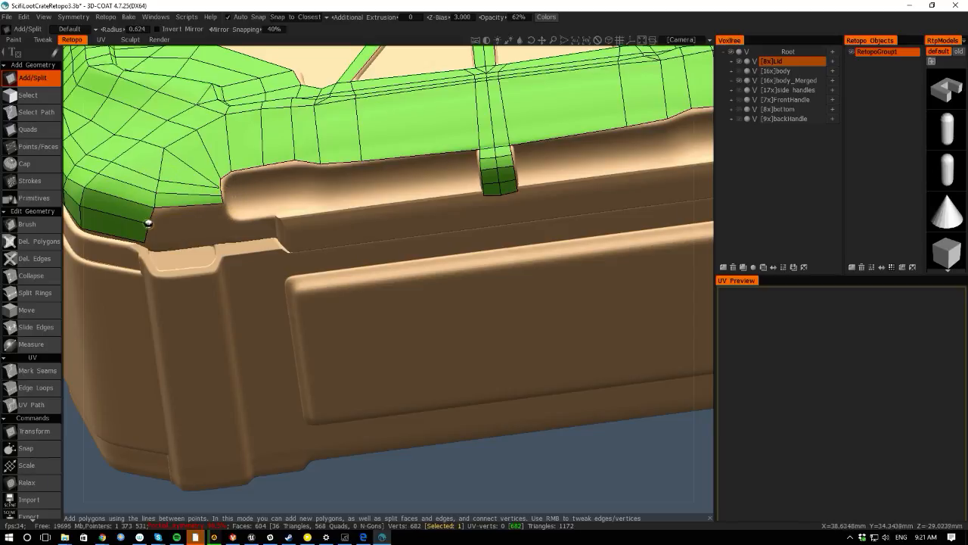
click(148, 223)
click(222, 203)
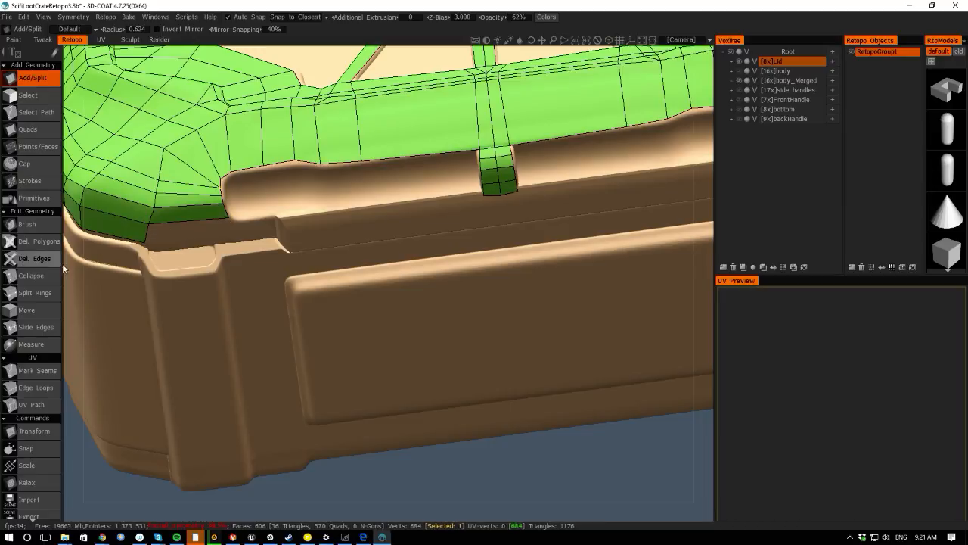
- View the lid rim from the front and add a face on the corner's lower strip
drag(68, 265, 80, 222)
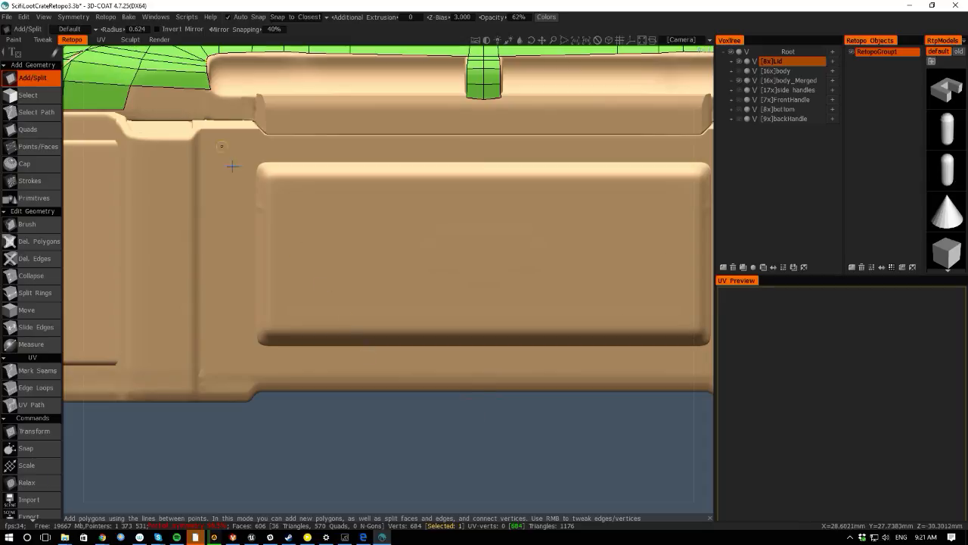
drag(218, 210, 240, 190)
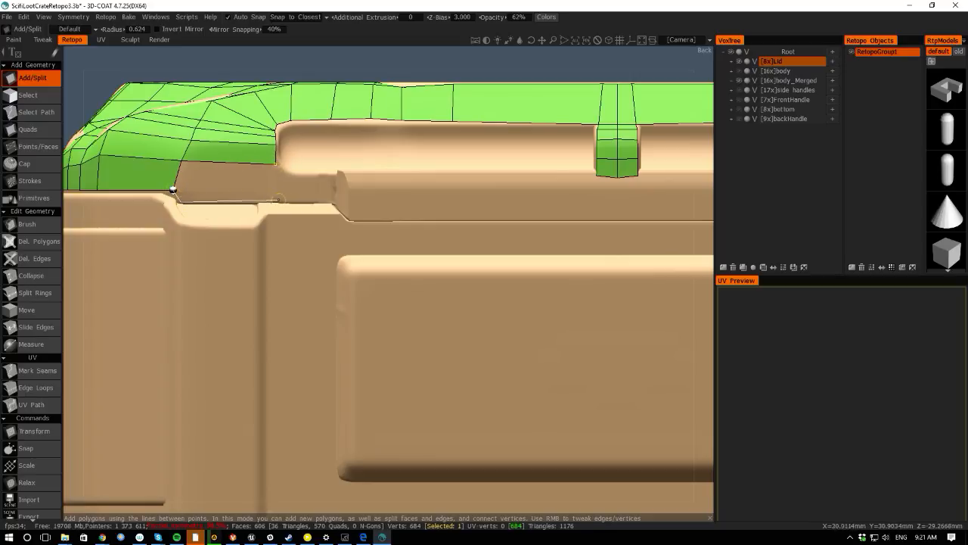
click(275, 163)
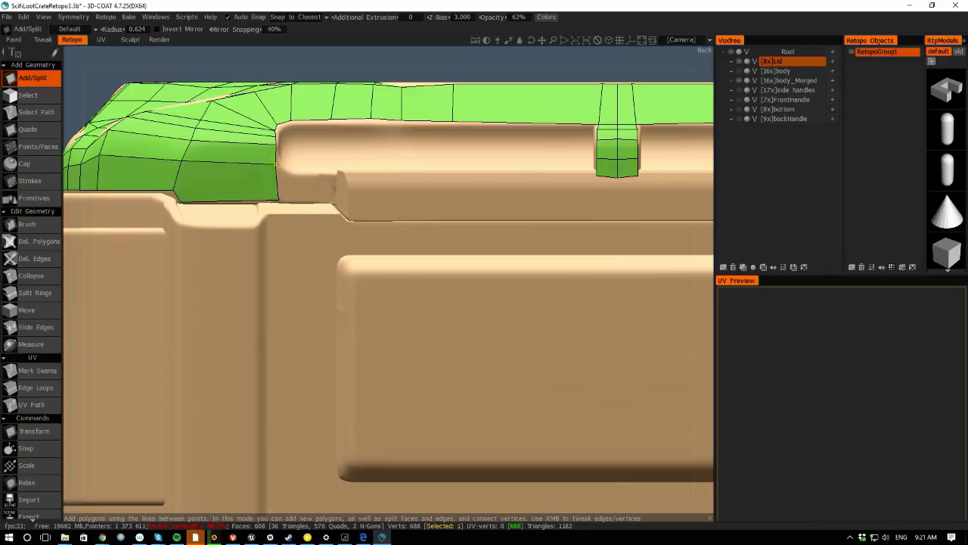
- Place points at the rim notch and add a quad extending the lower strip to it
drag(967, 151, 0, 91)
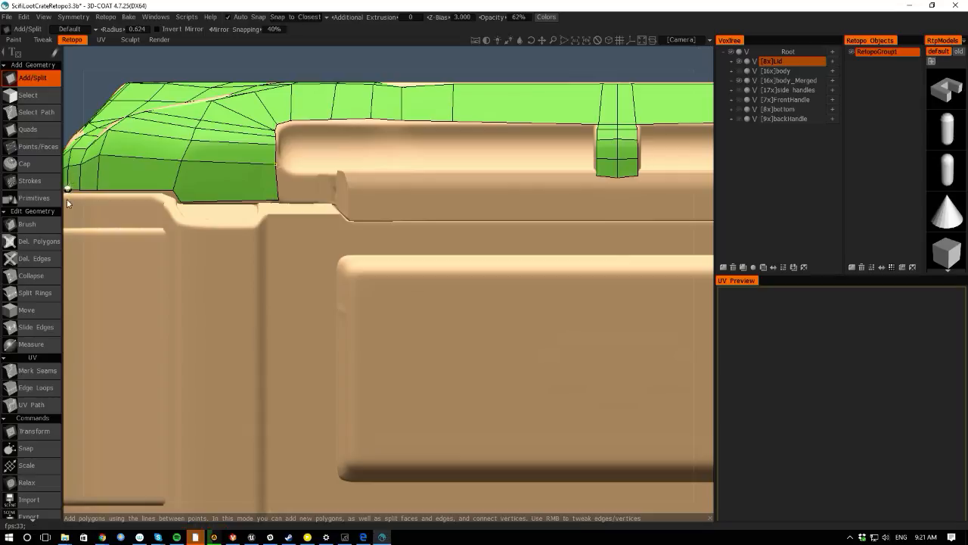
alt+drag(68, 195, 278, 198)
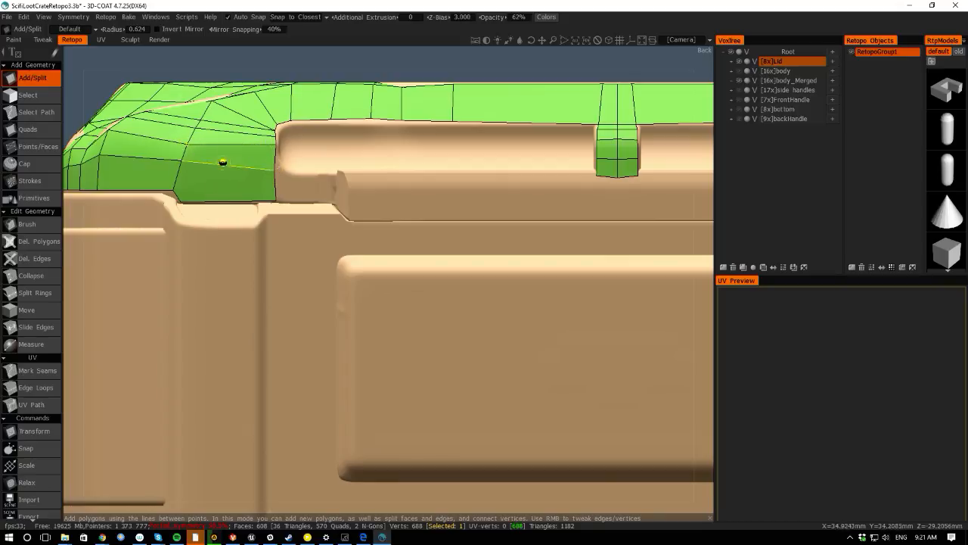
click(331, 176)
click(330, 203)
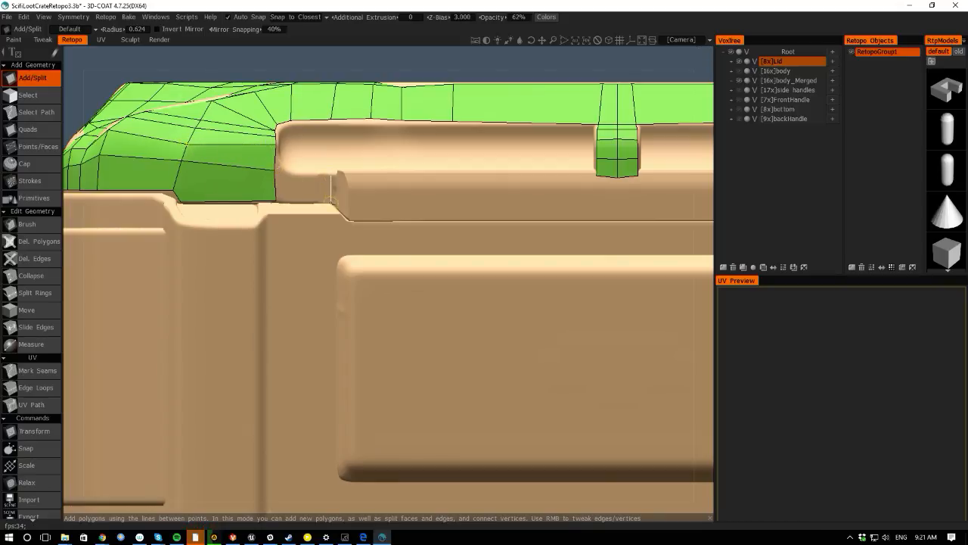
click(275, 201)
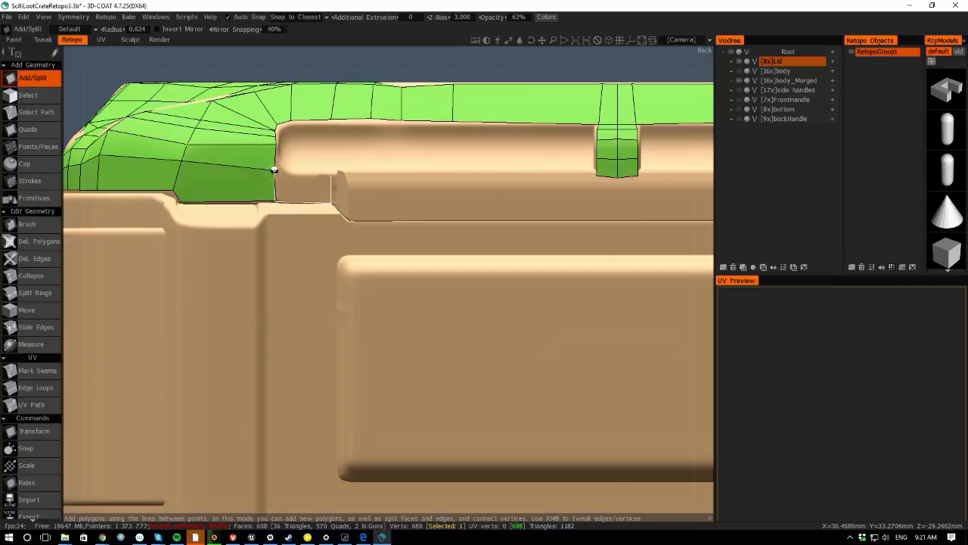
click(274, 170)
click(331, 176)
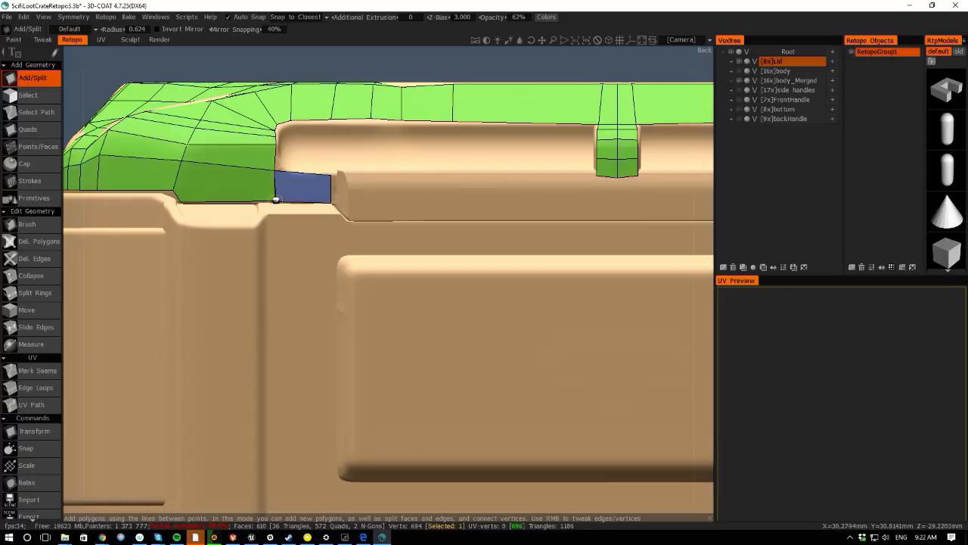
right_drag(274, 199, 275, 201)
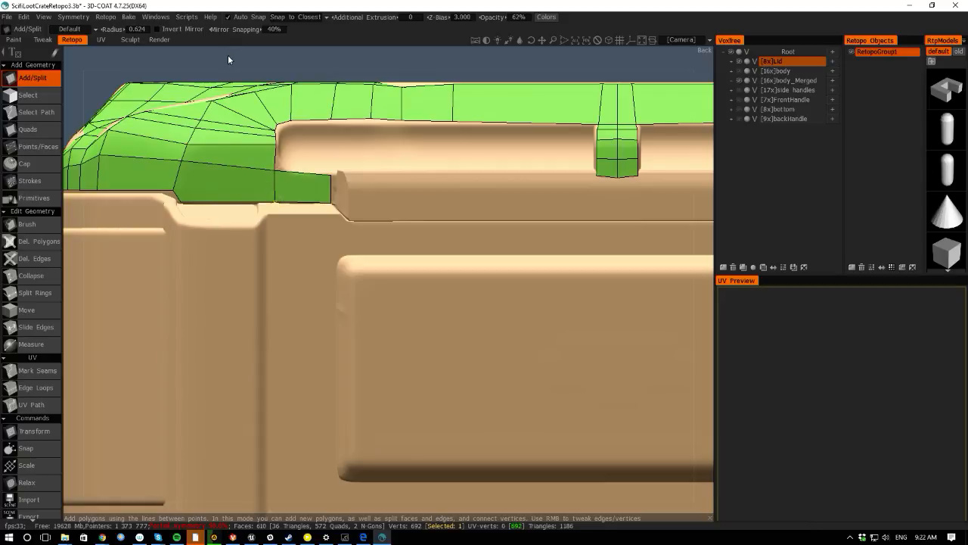
- Tweak a vertex on the lid's corner lower edge and switch to the Strokes tool
drag(229, 56, 214, 125)
scroll(197, 270, down, 3)
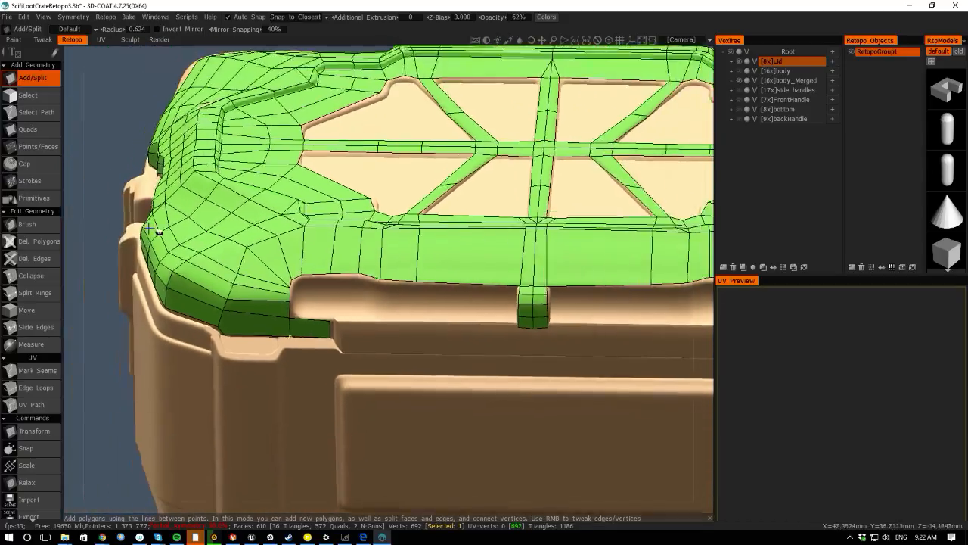
middle_drag(157, 231, 215, 196)
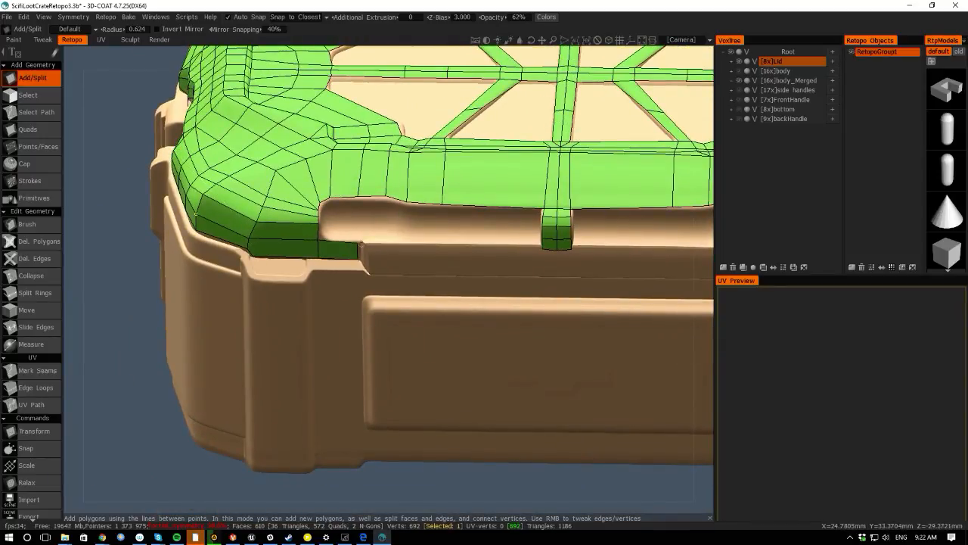
middle_drag(90, 250, 75, 236)
right_drag(76, 237, 72, 325)
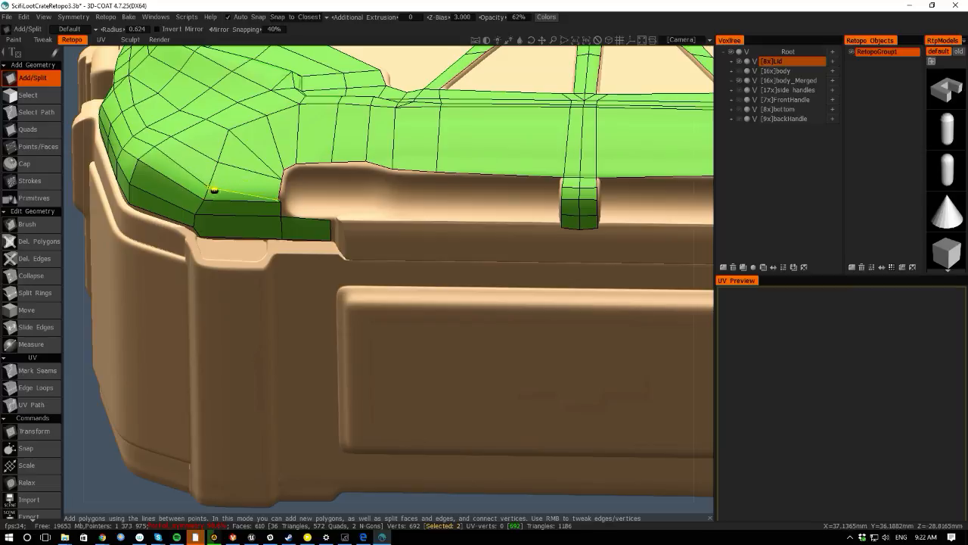
click(219, 184)
right_drag(214, 181, 206, 189)
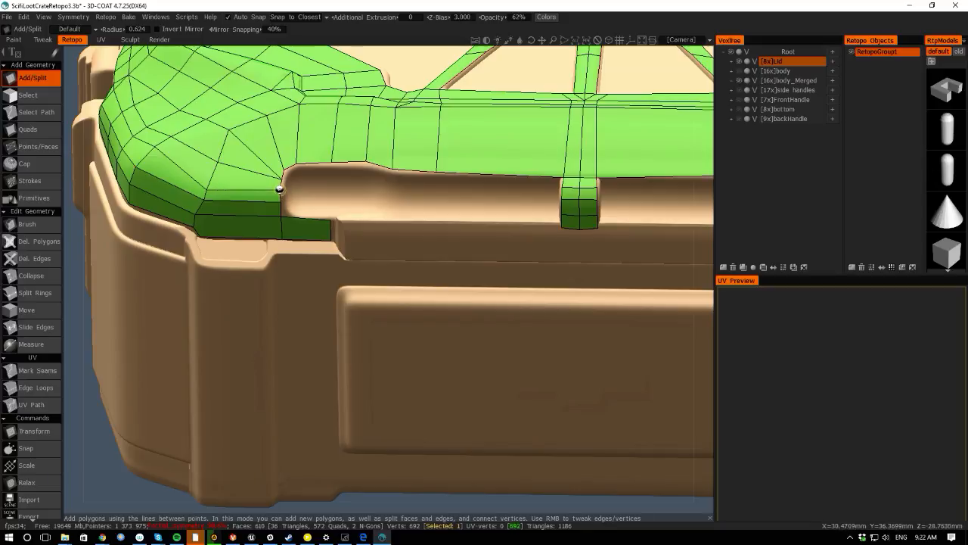
click(30, 180)
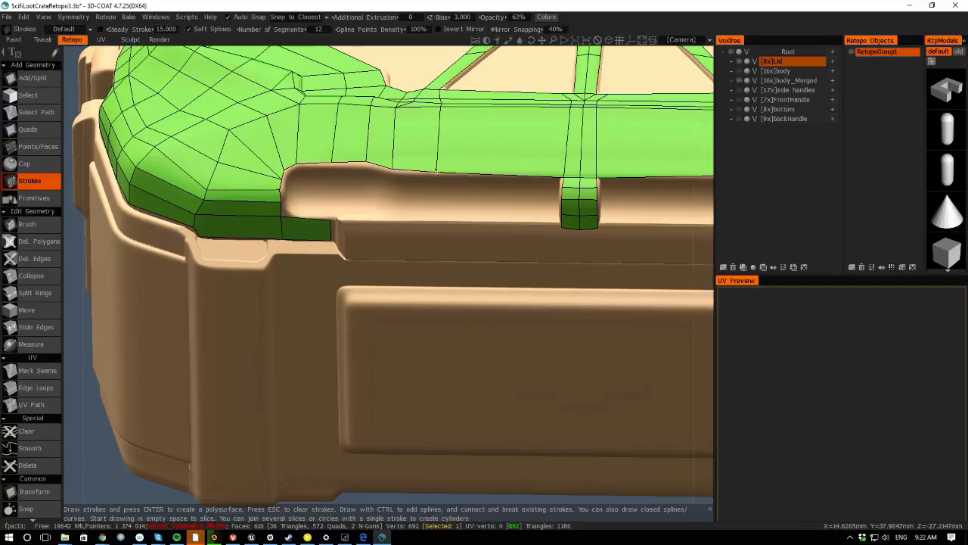
- Draw a grid of vertical and horizontal strokes across the rim notch recess and build its polygons
drag(436, 172, 437, 243)
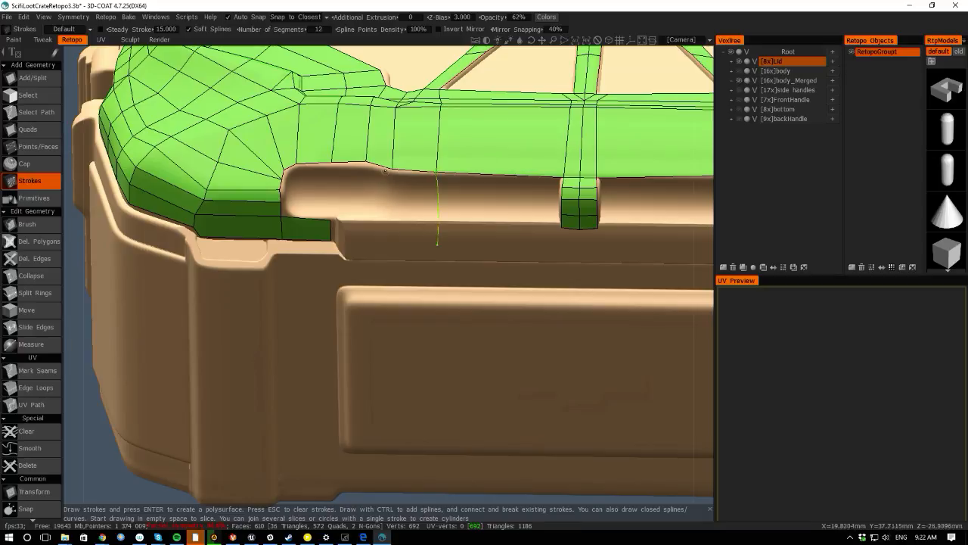
drag(392, 171, 394, 239)
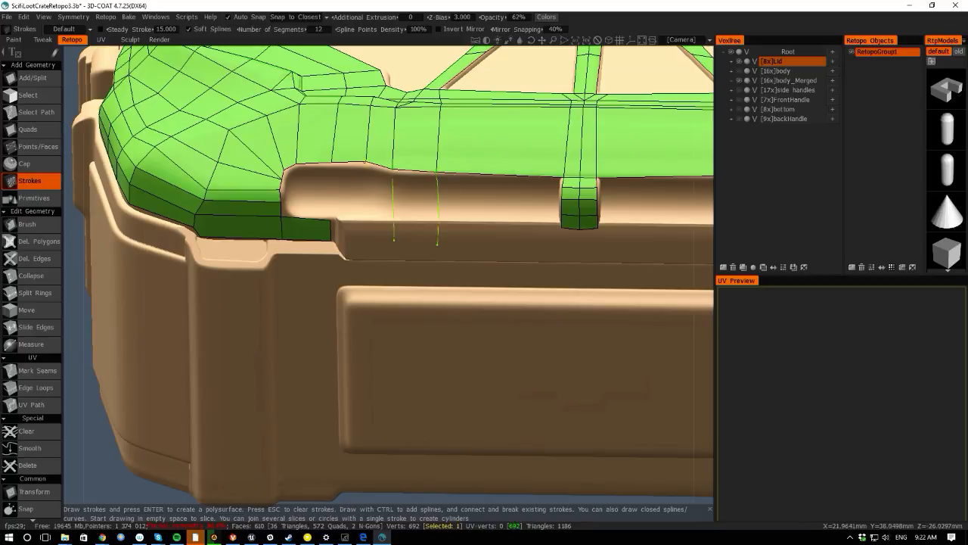
drag(368, 172, 371, 243)
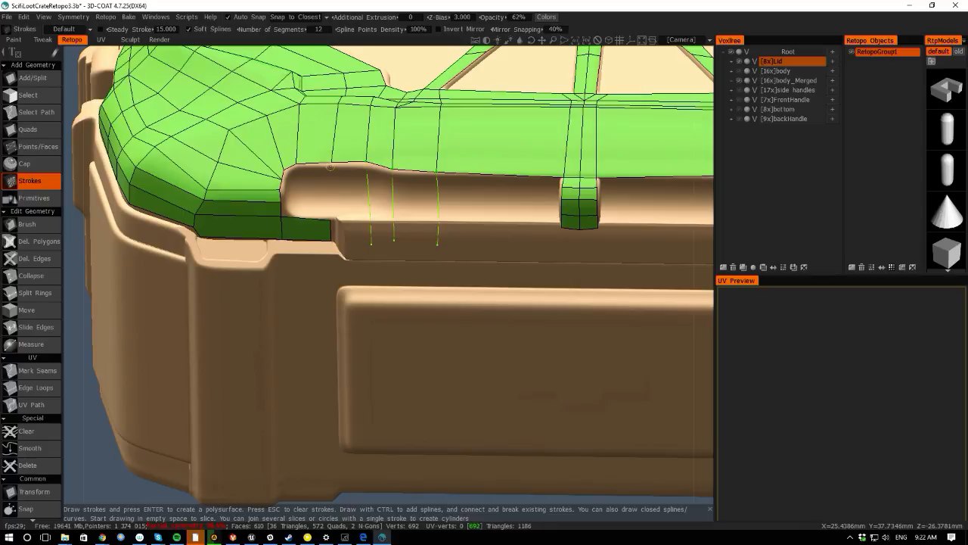
drag(329, 173, 330, 221)
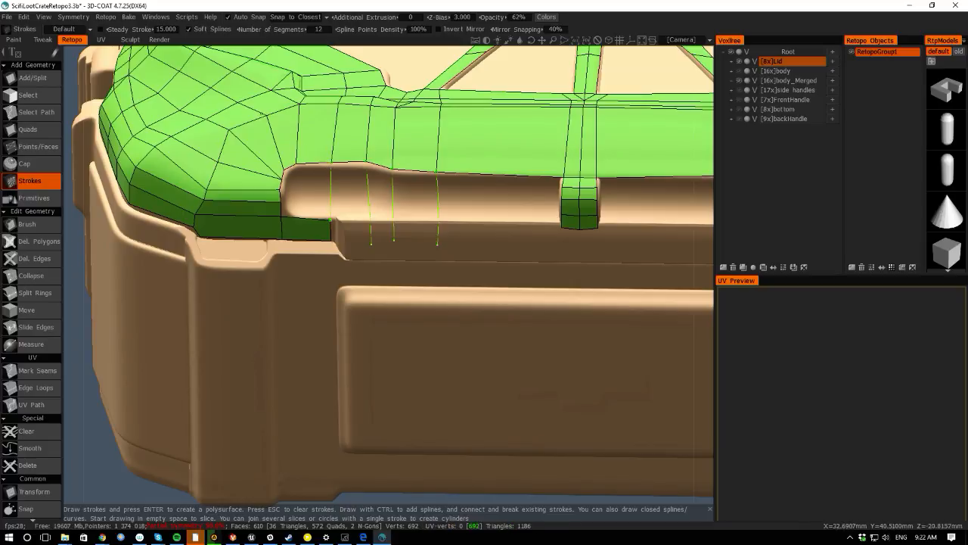
click(330, 220)
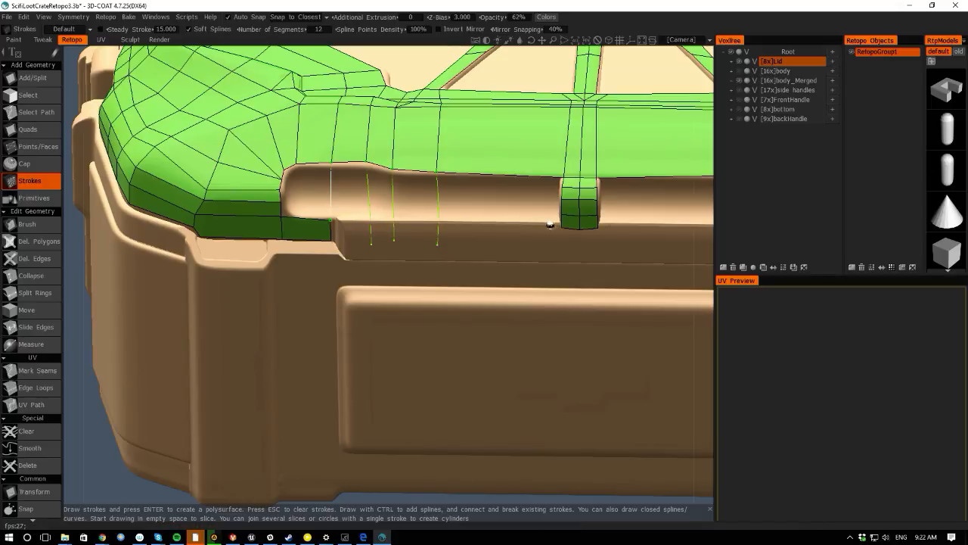
drag(561, 227, 562, 227)
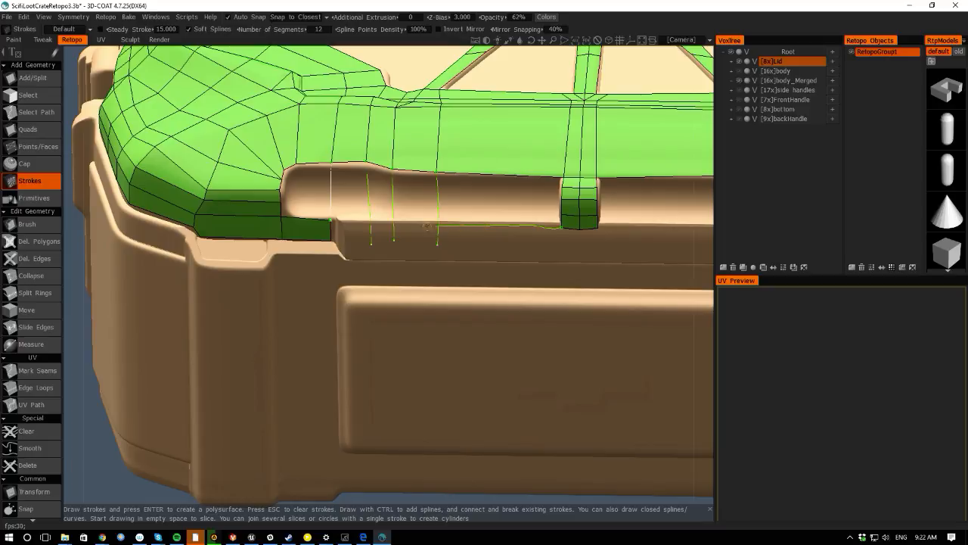
drag(331, 221, 331, 221)
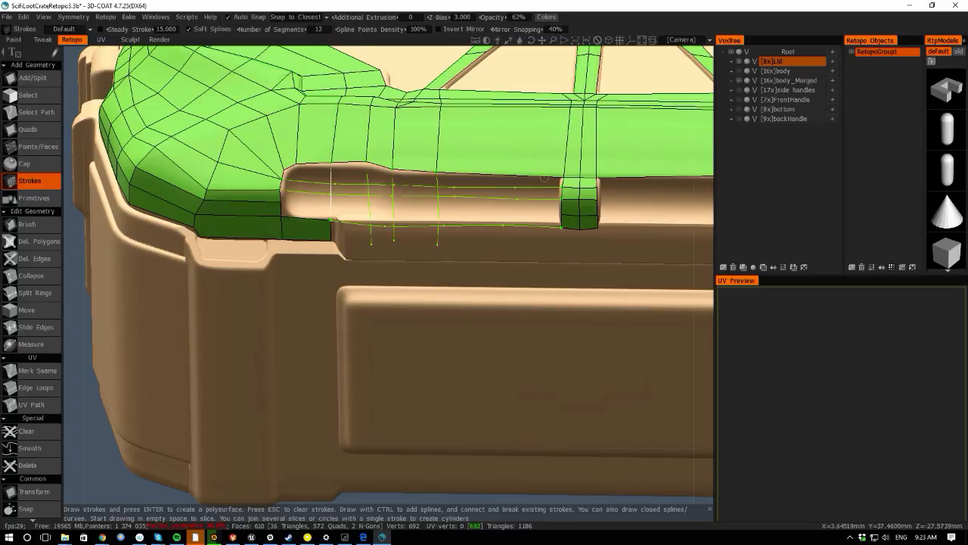
drag(282, 202, 327, 207)
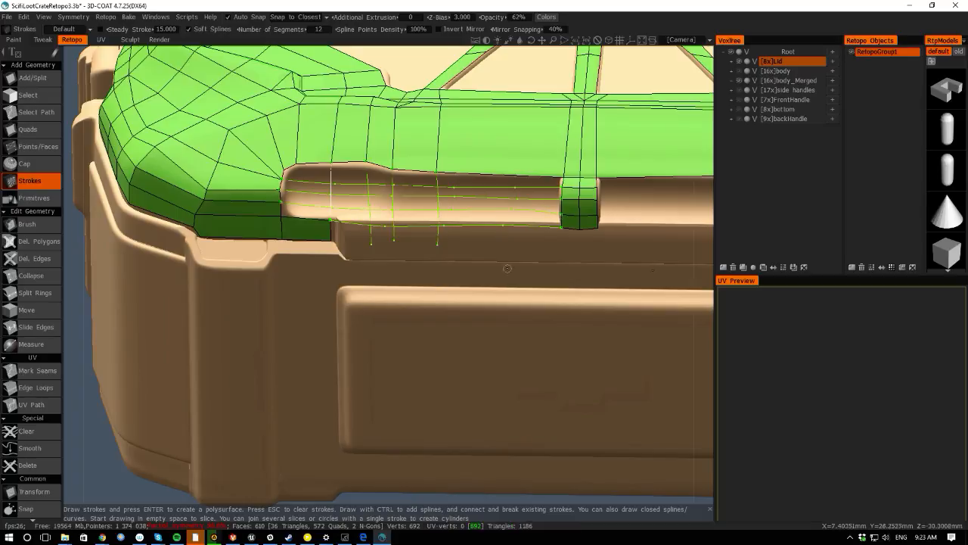
key(Return)
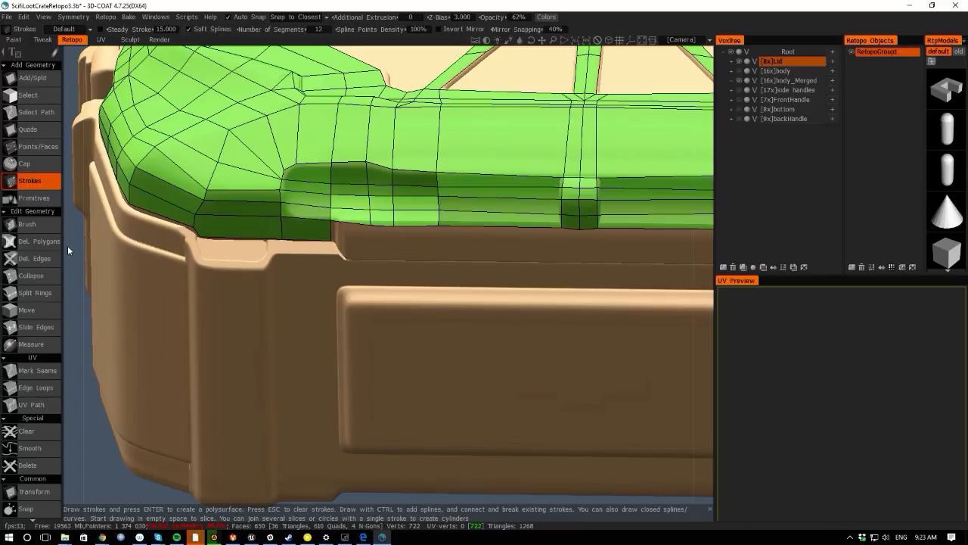
- With Add/Split, connect a vertex by the latch down to the rim's lower edge with a new edge
alt+drag(67, 248, 130, 240)
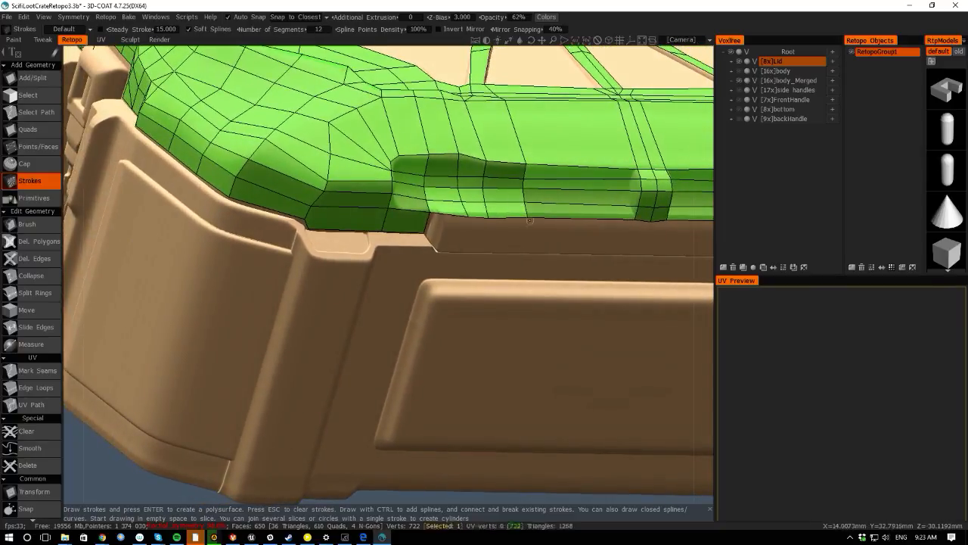
click(32, 80)
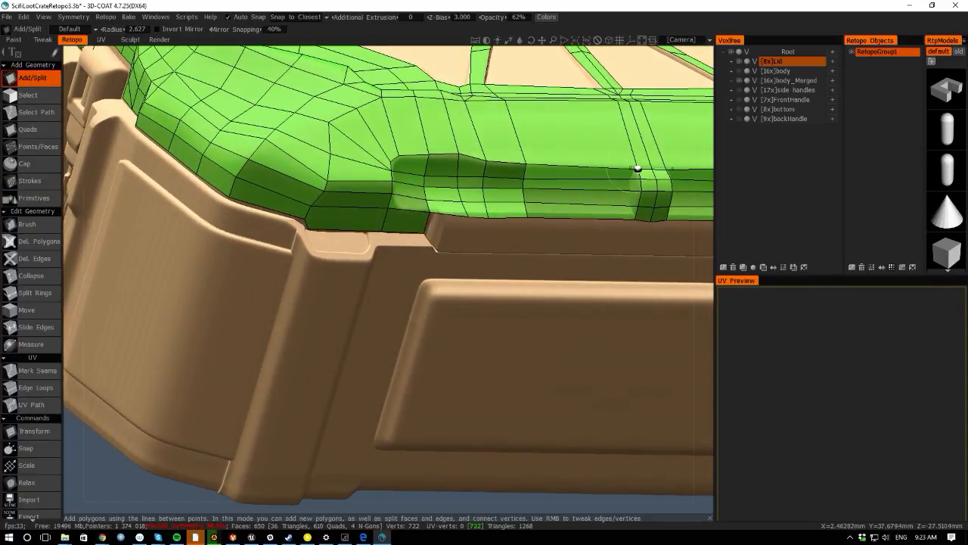
click(627, 180)
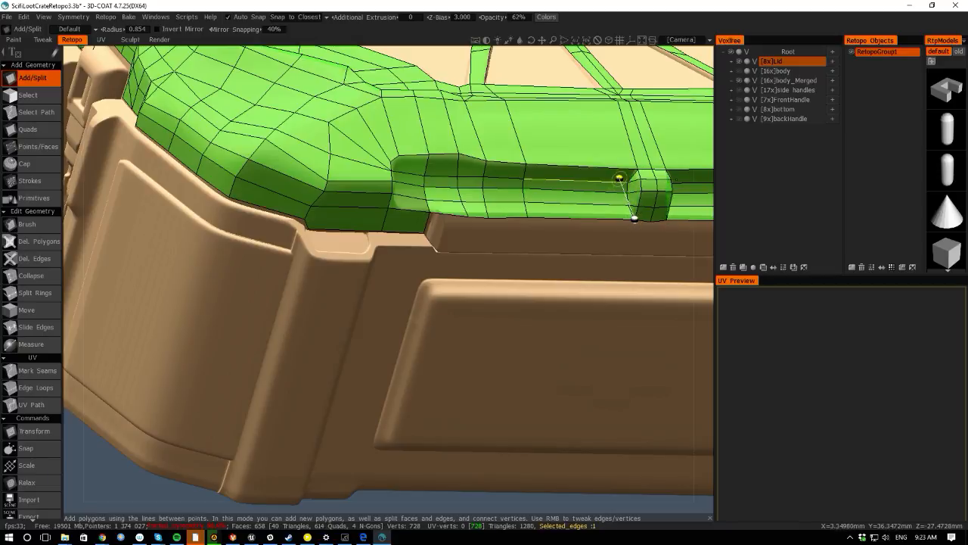
click(634, 219)
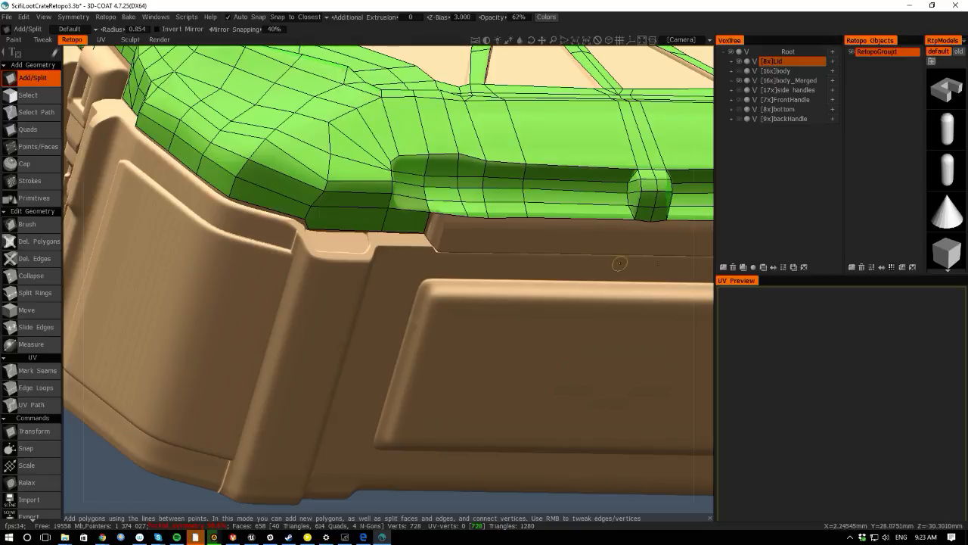
- Move a vertex on the latch's left side upward and nudge a vertex at the lid's far corner
alt+drag(691, 305, 547, 270)
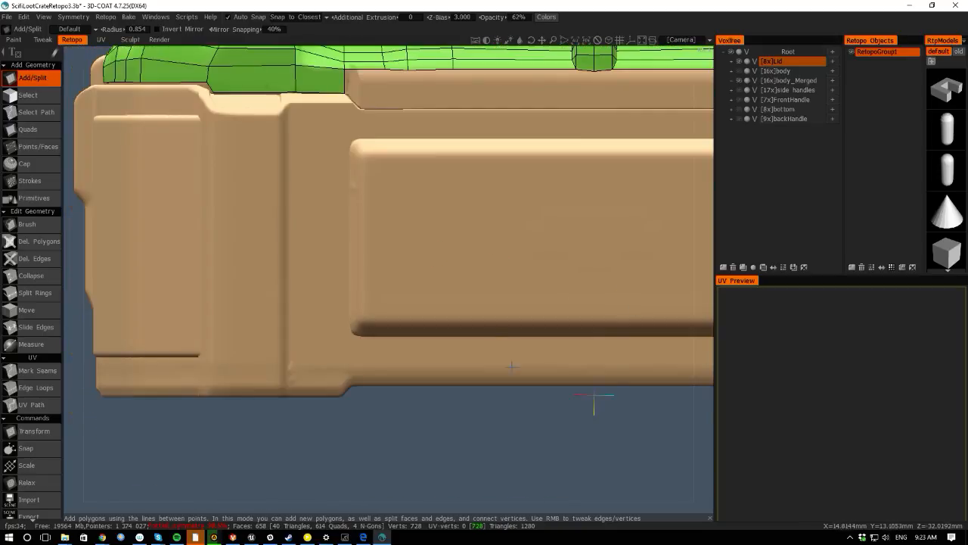
alt+right_drag(512, 367, 352, 249)
alt+middle_drag(352, 248, 290, 380)
alt+right_drag(290, 380, 370, 440)
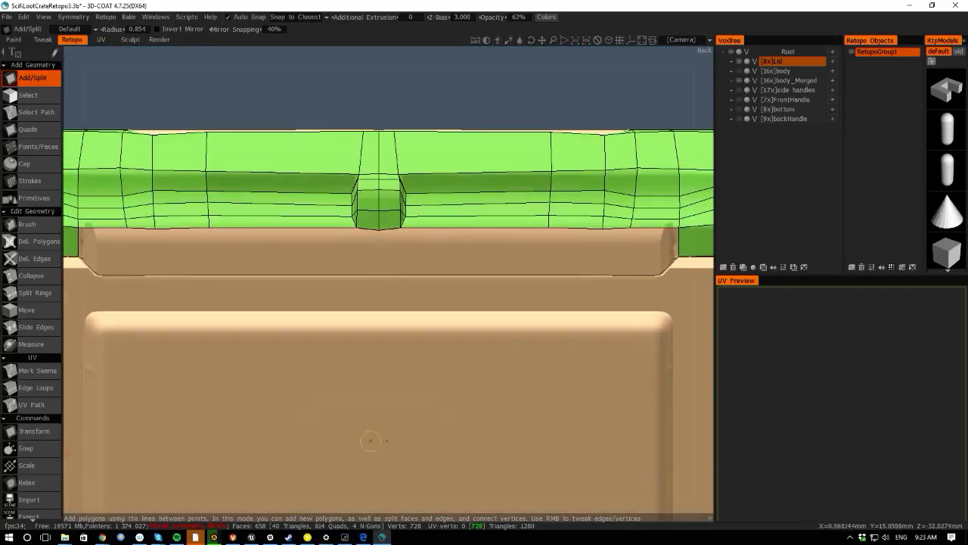
alt+middle_drag(301, 254, 318, 292)
alt+right_drag(318, 292, 407, 375)
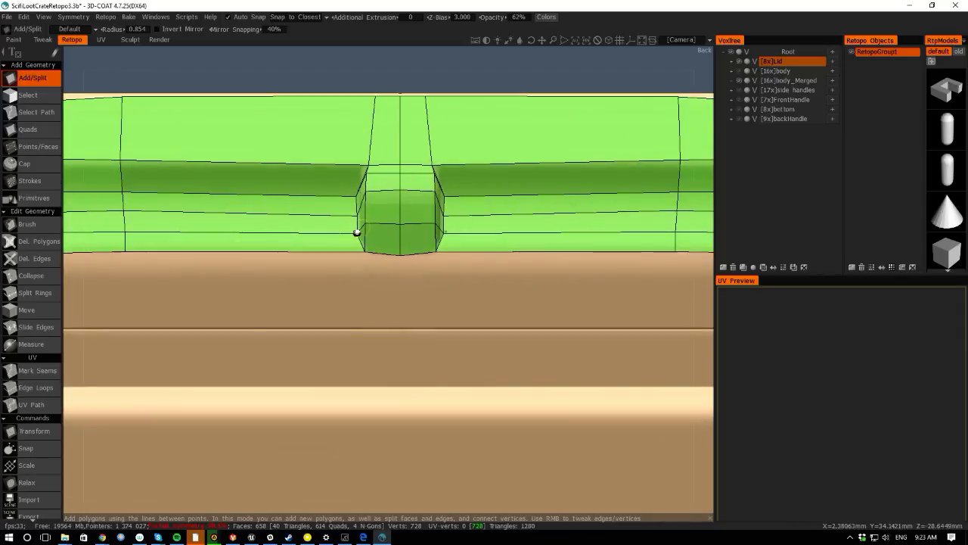
click(359, 231)
drag(356, 215, 362, 163)
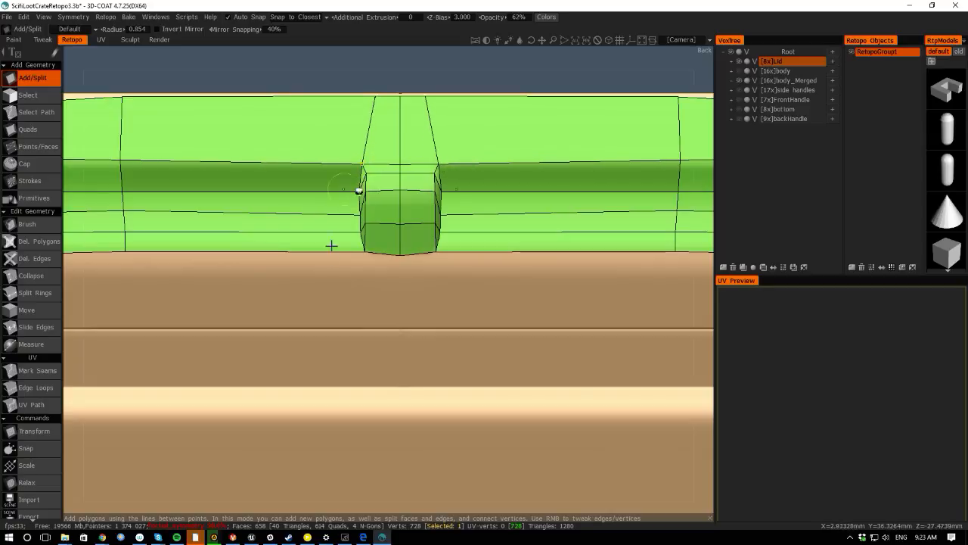
scroll(325, 253, down, 4)
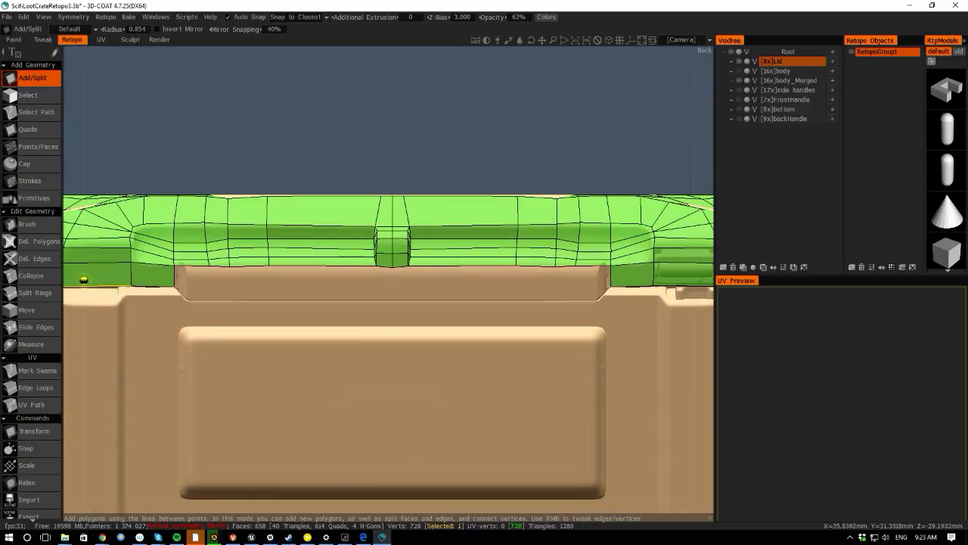
alt+drag(83, 280, 80, 325)
alt+middle_drag(271, 385, 295, 266)
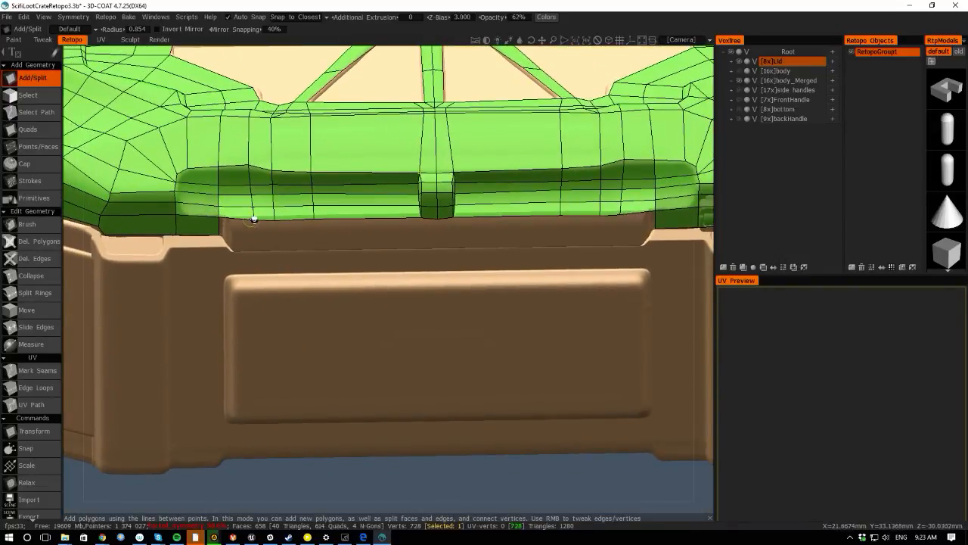
- Set the Quads extrusion method to Trapezoid and extrude a strip of quads along the lid's lower rim to the latch
click(27, 130)
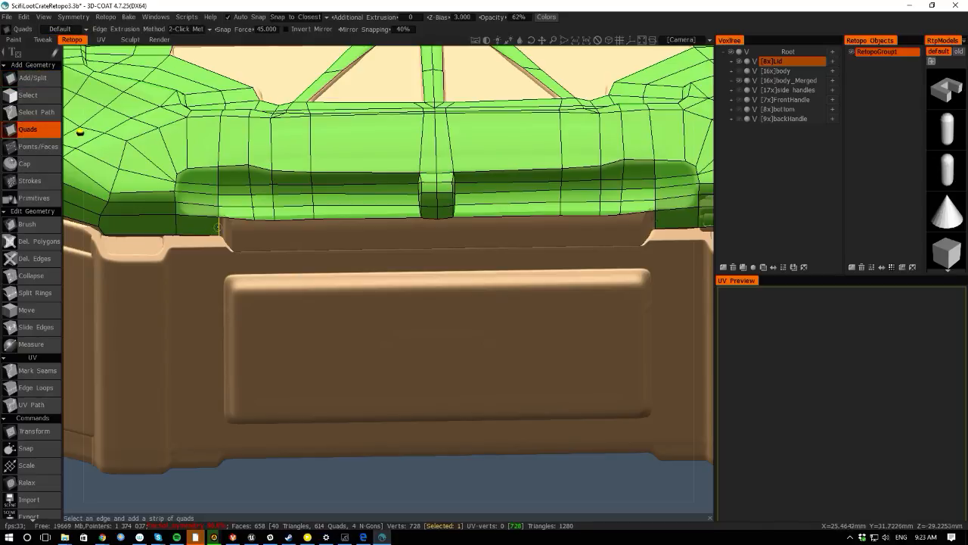
click(187, 29)
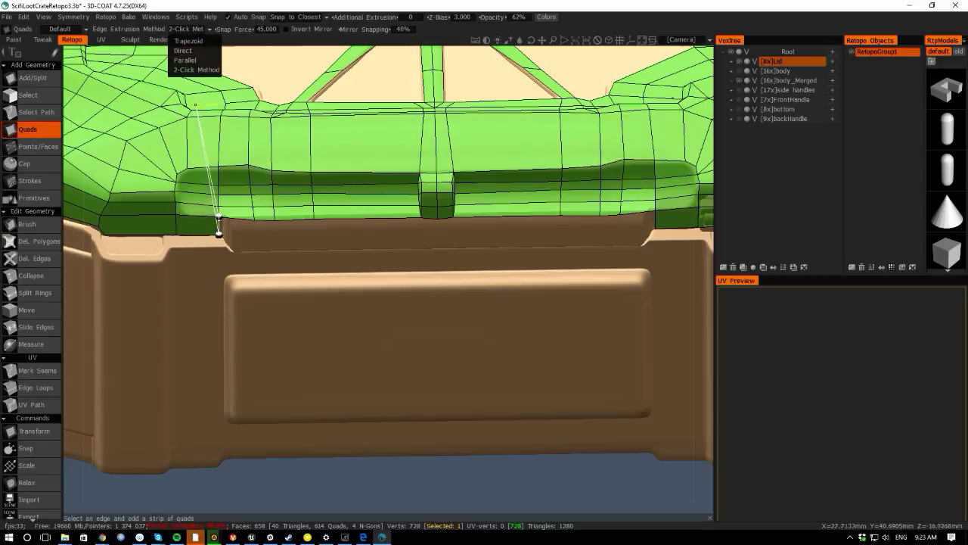
click(186, 29)
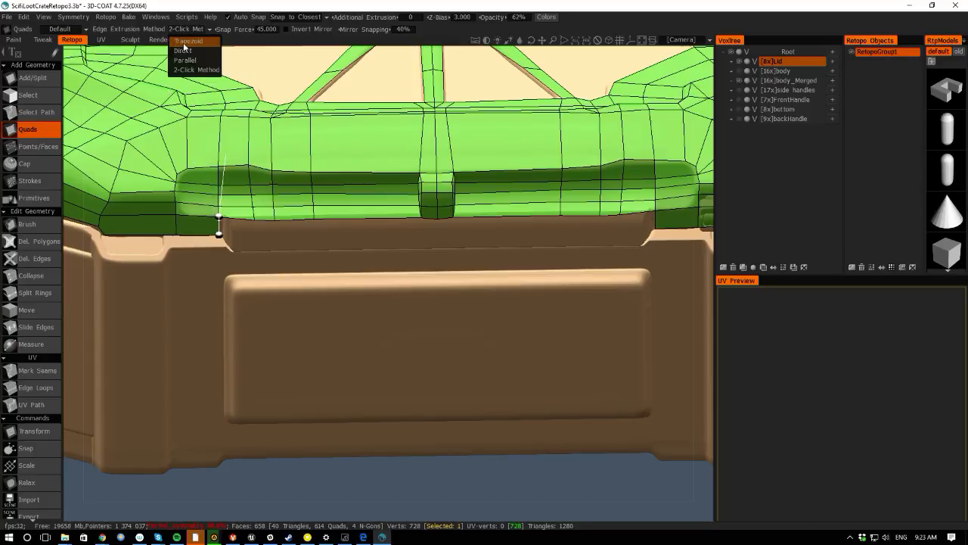
click(186, 42)
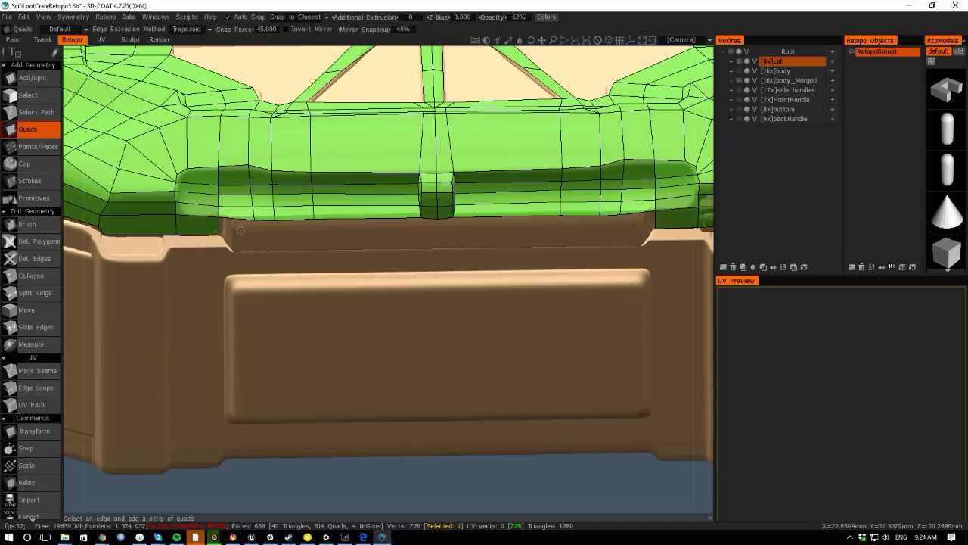
drag(218, 227, 259, 240)
click(256, 230)
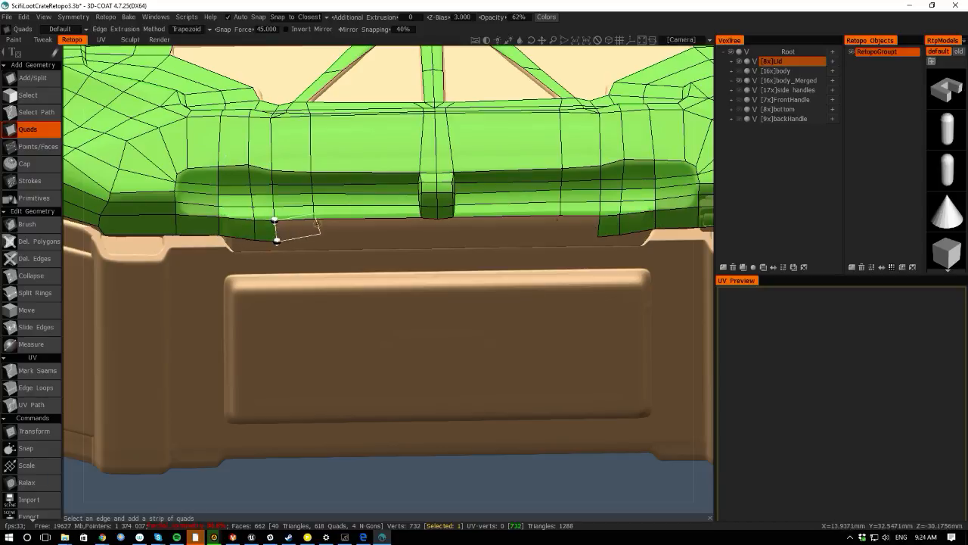
click(314, 226)
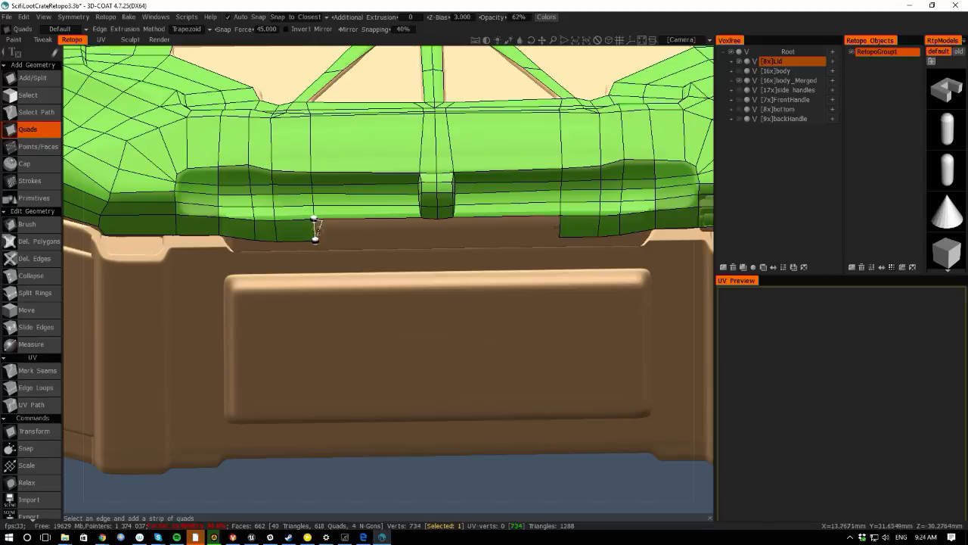
click(420, 227)
click(436, 227)
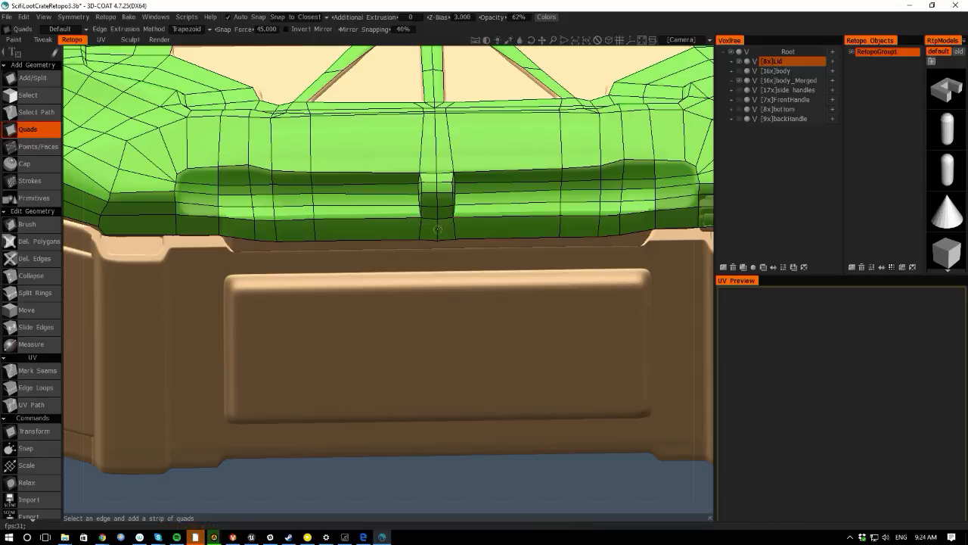
- With Add/Split, pull the new strip's end vertices down onto the rim's lower edge
click(252, 241)
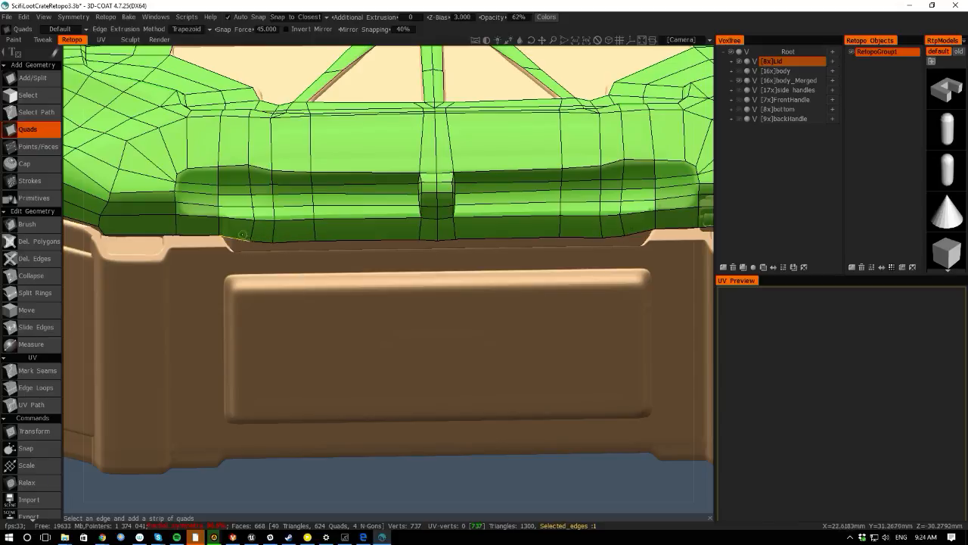
click(48, 80)
right_drag(251, 240, 235, 247)
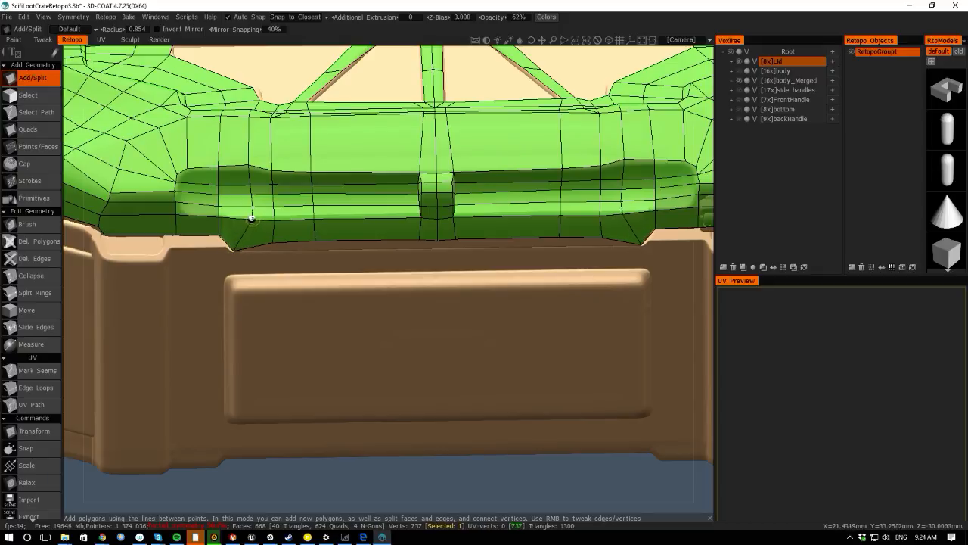
alt+drag(259, 224, 252, 248)
scroll(249, 250, down, 3)
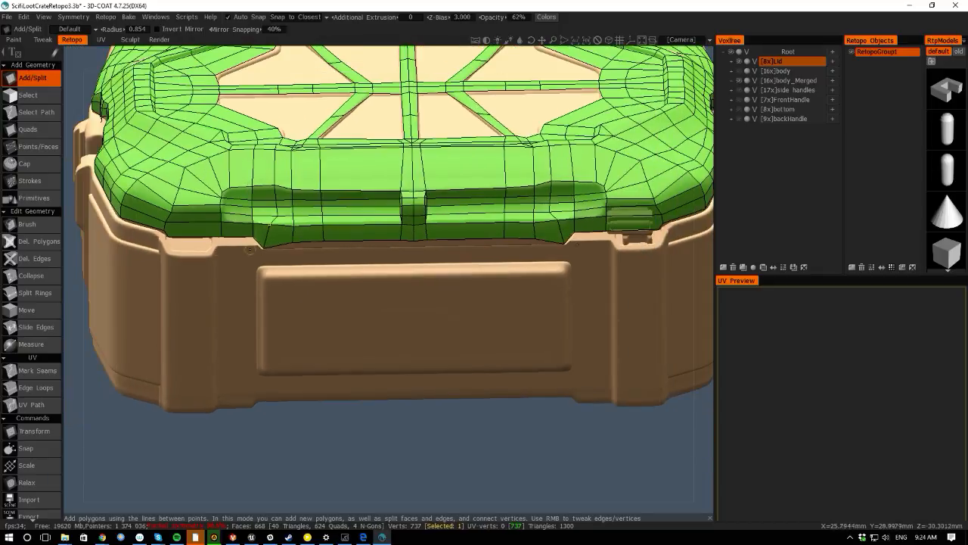
- Hide the body_Merged layer and align vertices along the lid's bottom edge from a low angle
click(741, 80)
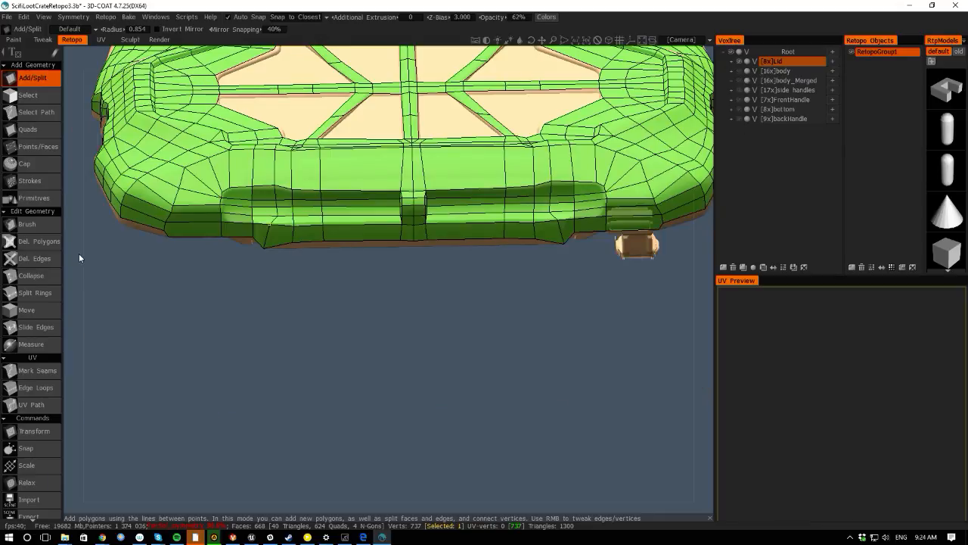
drag(78, 254, 169, 218)
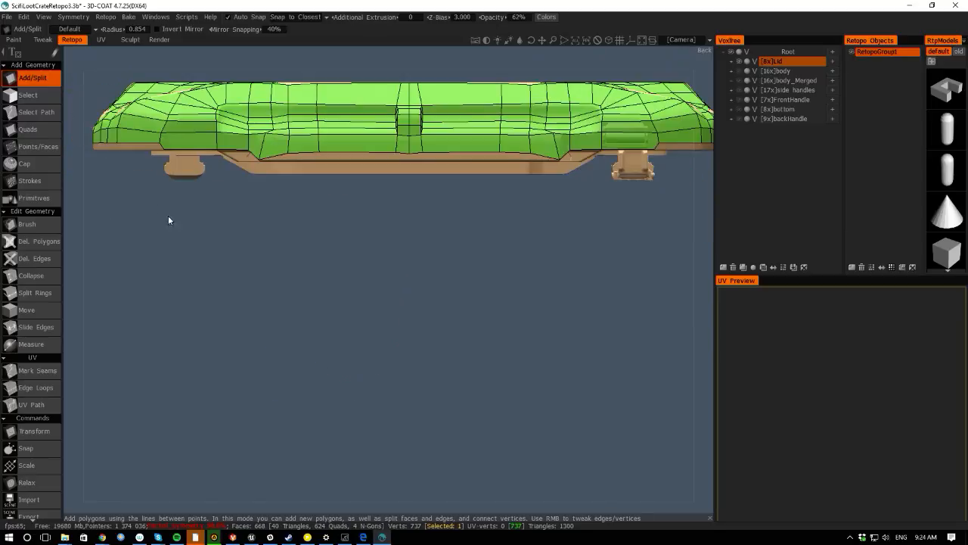
scroll(251, 301, up, 5)
drag(202, 107, 250, 113)
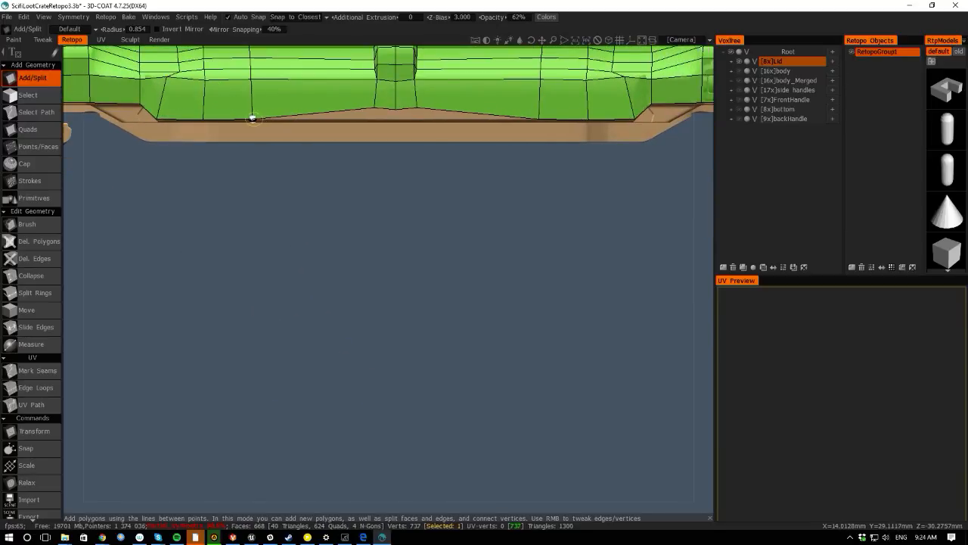
drag(372, 105, 374, 114)
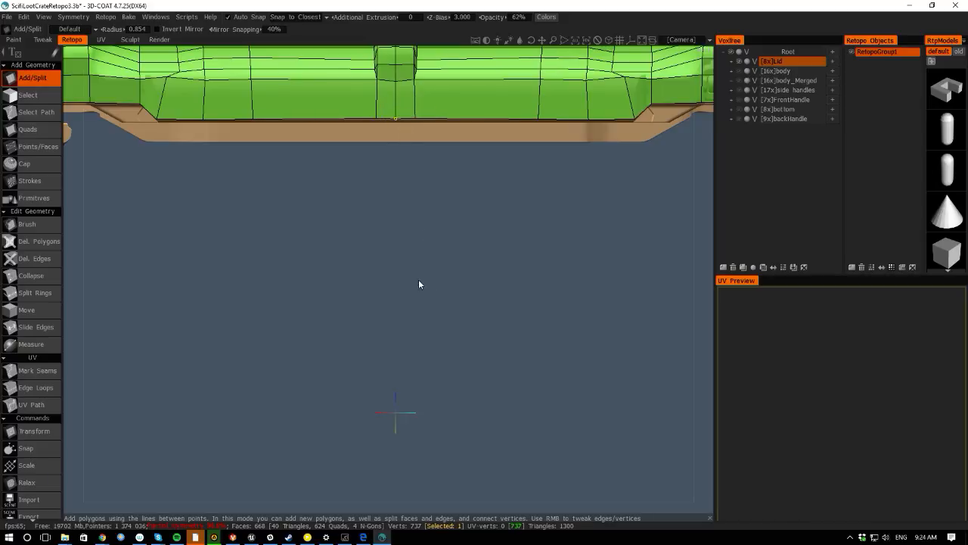
scroll(419, 284, down, 3)
drag(71, 206, 298, 291)
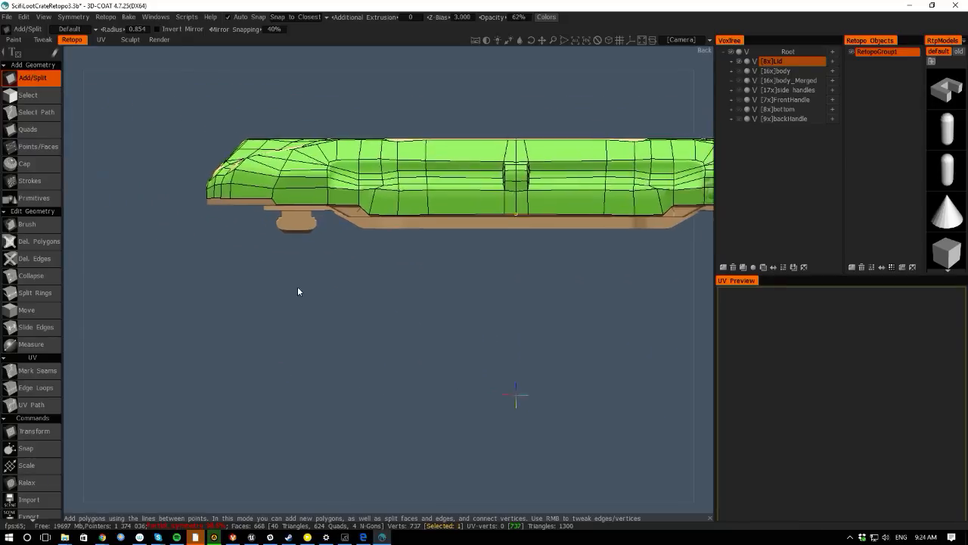
scroll(288, 280, up, 2)
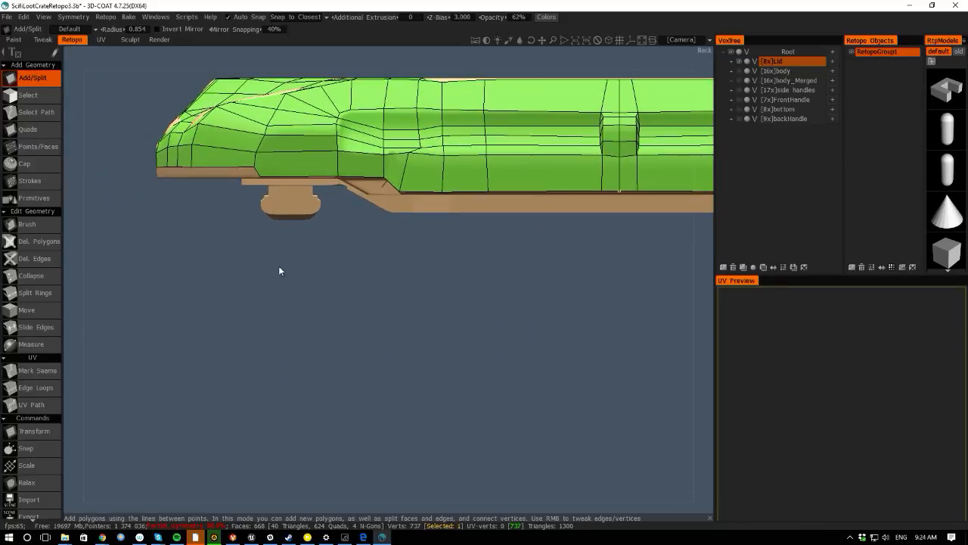
- Delete an edge on the lid's front rim near the left corner
click(740, 80)
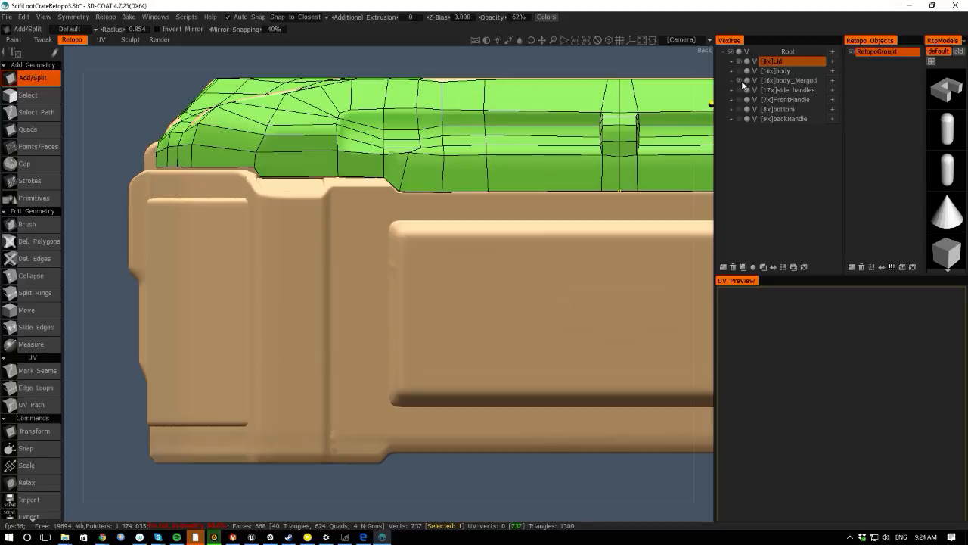
click(741, 79)
scroll(211, 250, up, 2)
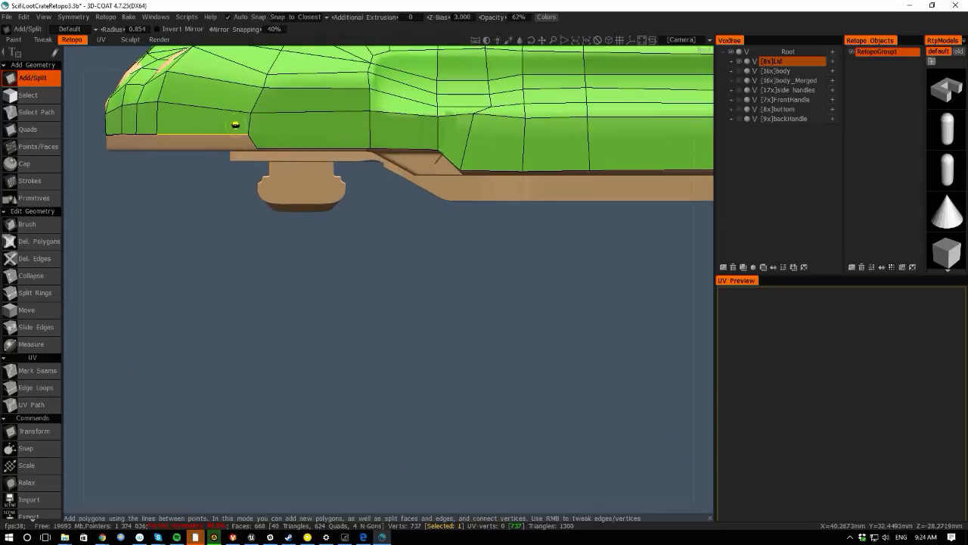
mouse_move(242, 145)
right_down()
mouse_move(244, 136)
mouse_move(270, 147)
mouse_move(247, 141)
mouse_move(254, 148)
right_up()
key(Delete)
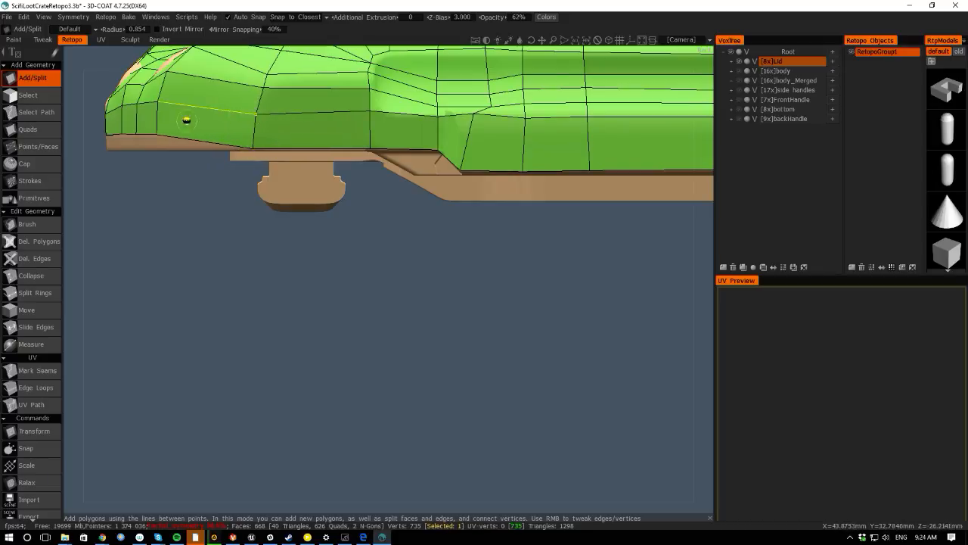
- Pull the front rim vertices down onto the lid's lower edge
right_drag(156, 134, 123, 136)
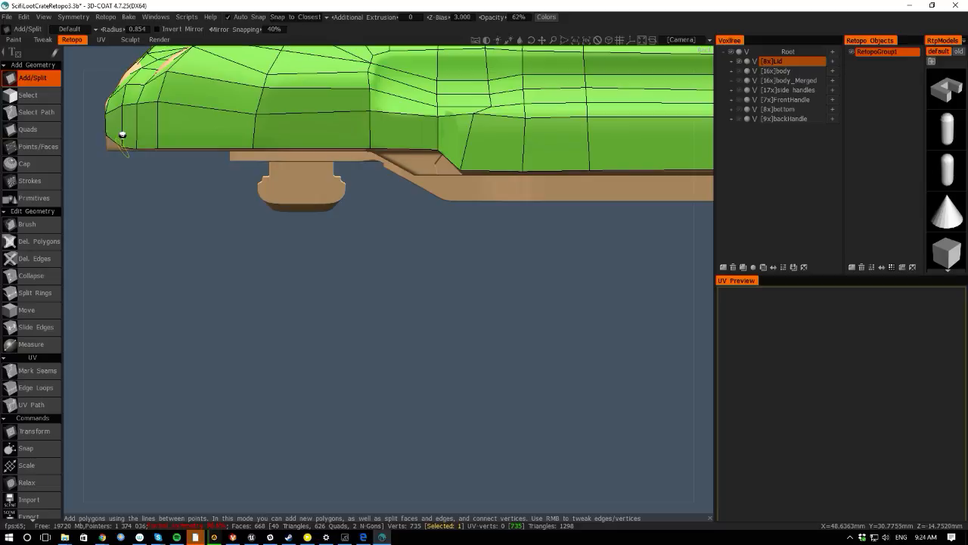
drag(77, 151, 252, 144)
right_drag(286, 135, 286, 149)
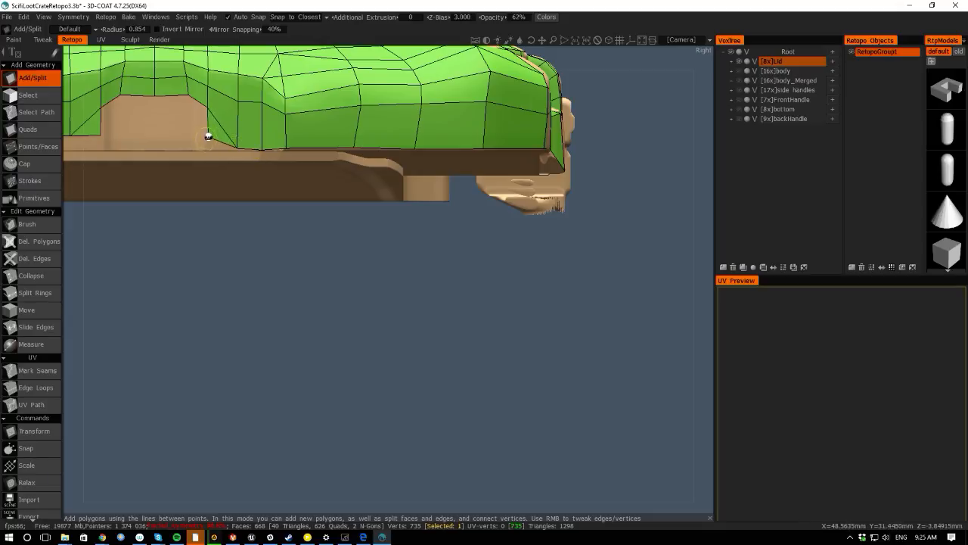
right_drag(208, 136, 209, 148)
scroll(282, 217, down, 4)
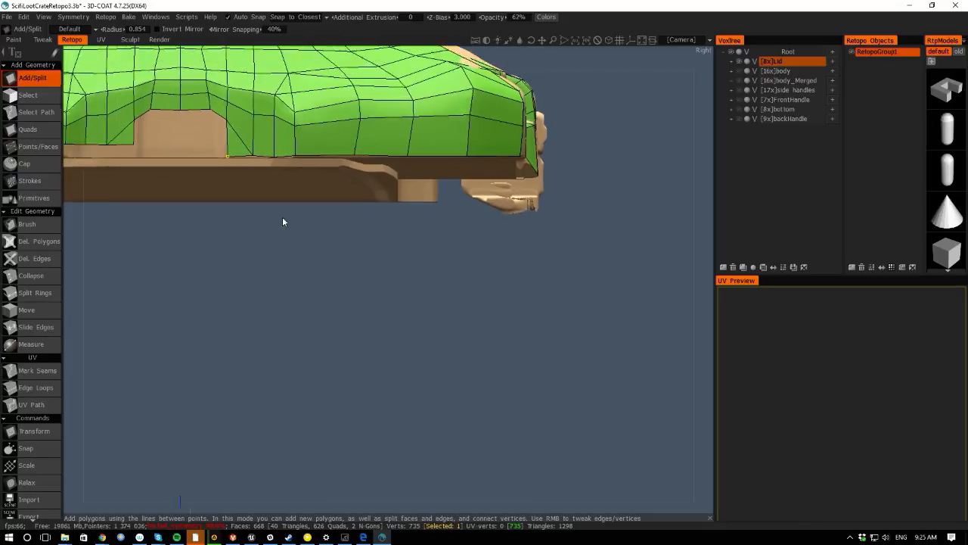
- With Add/Split, cut a new edge line across the lid's left front corner down to the bottom rim
drag(267, 58, 186, 320)
right_drag(186, 316, 206, 262)
middle_drag(207, 262, 308, 387)
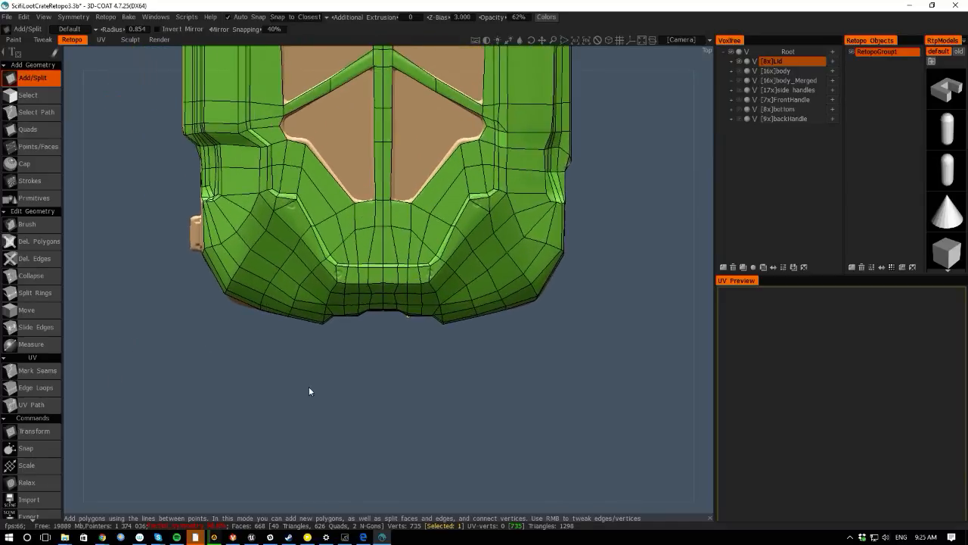
right_drag(309, 386, 316, 333)
right_drag(205, 363, 226, 330)
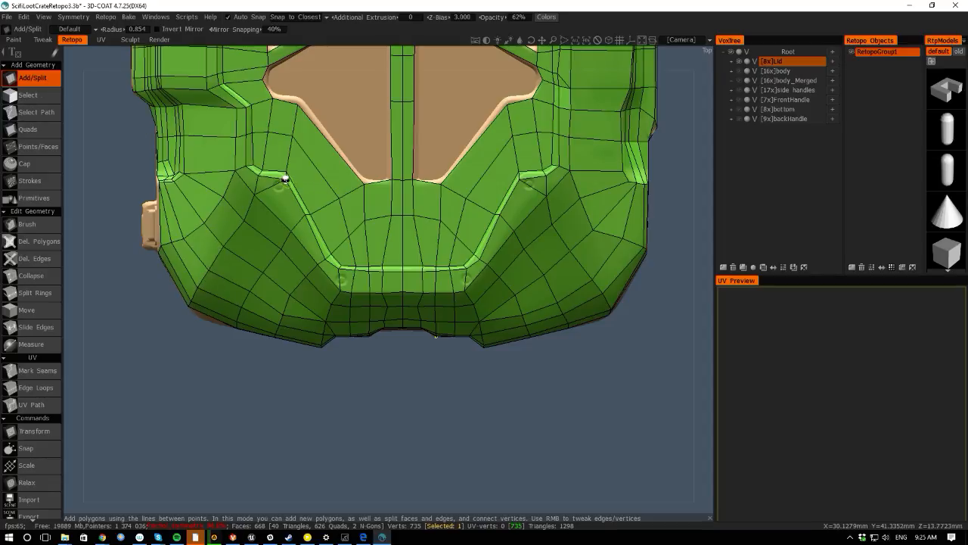
click(273, 213)
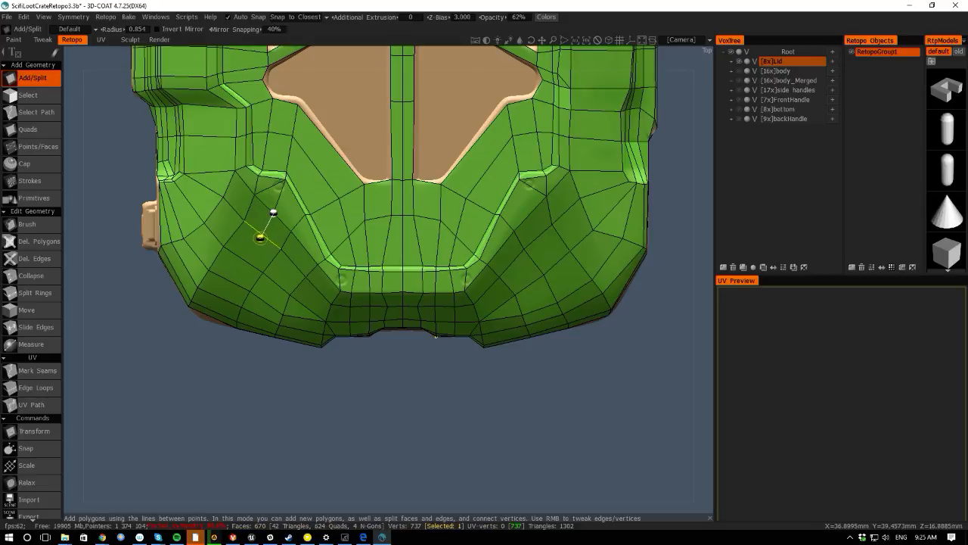
click(260, 237)
click(244, 260)
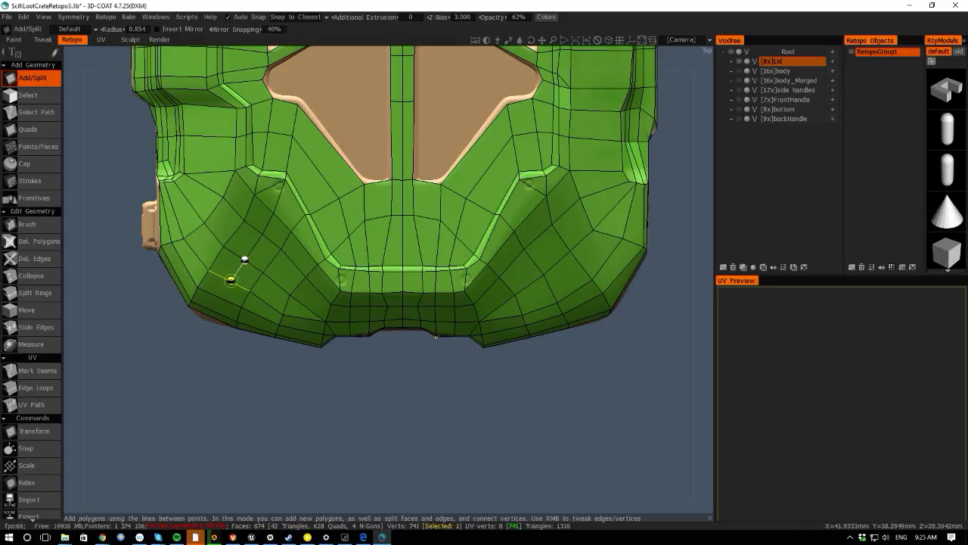
click(234, 283)
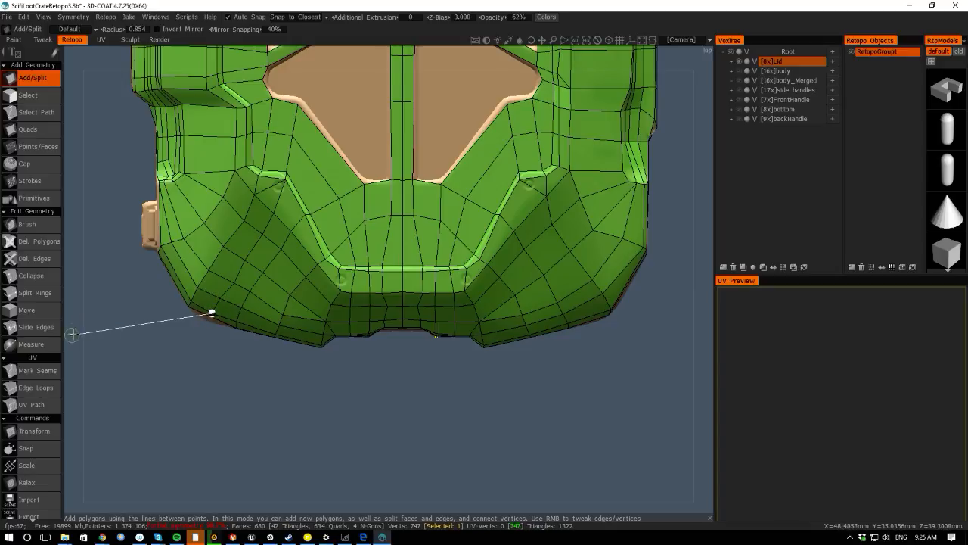
drag(71, 330, 96, 277)
click(210, 321)
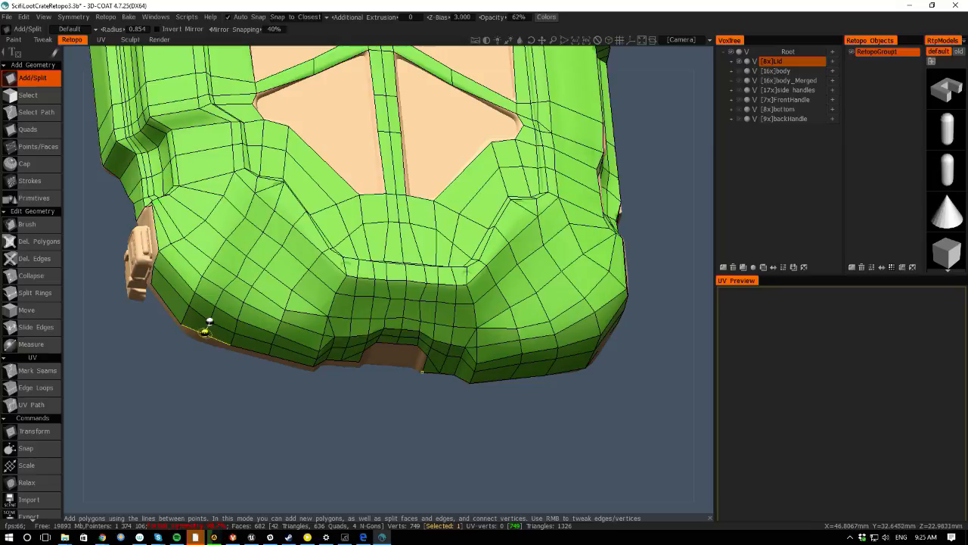
click(204, 334)
- Delete a stray edge and split another line down the left corner's lower section beside the side handle
drag(65, 276, 74, 325)
middle_drag(115, 335, 163, 363)
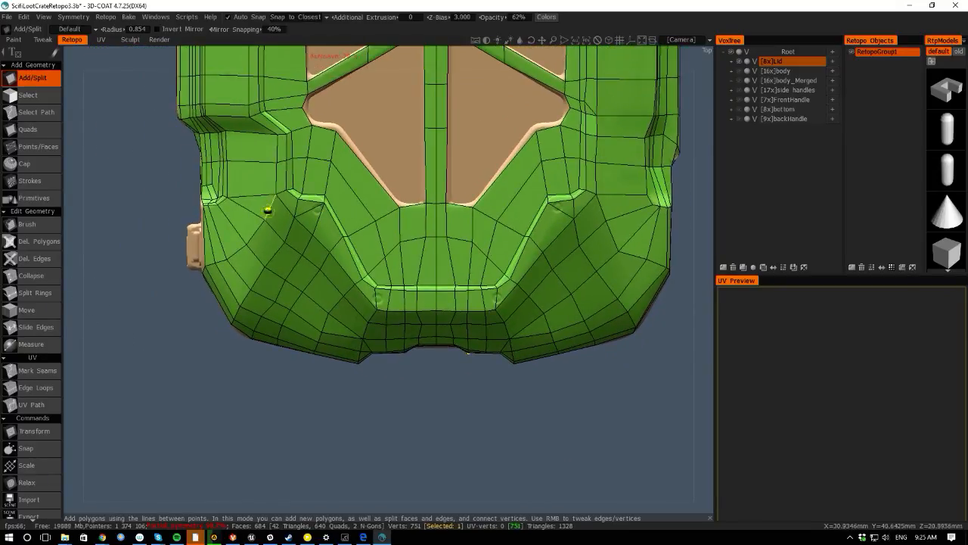
drag(72, 241, 113, 236)
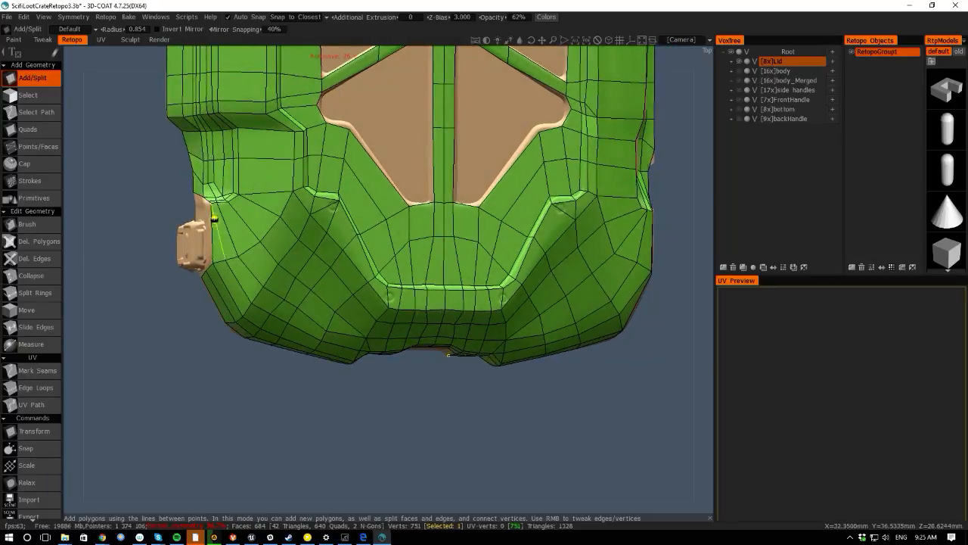
key(Delete)
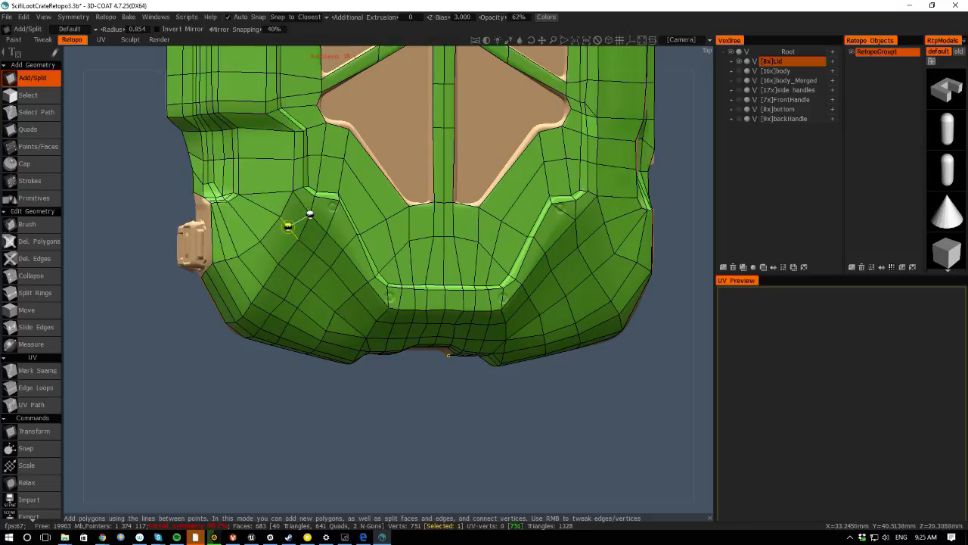
click(238, 282)
click(227, 288)
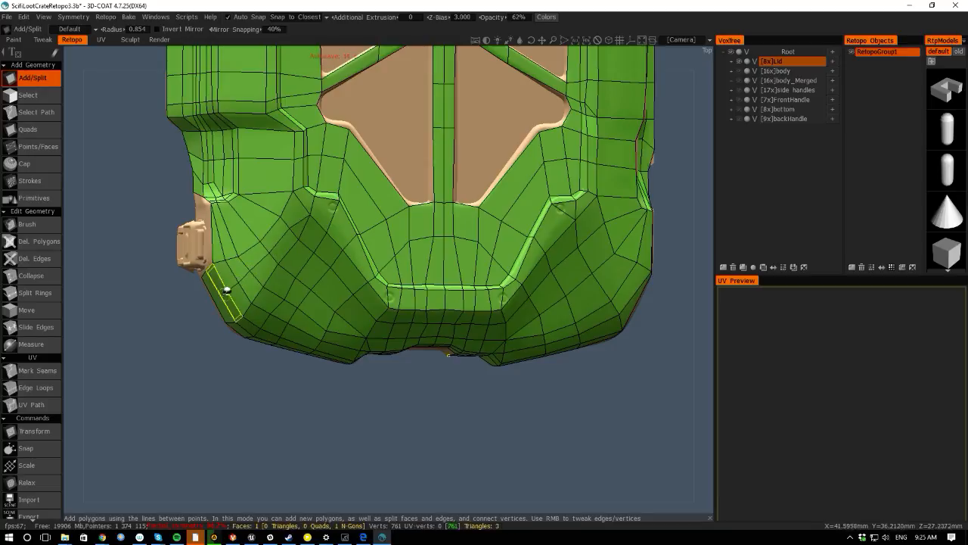
click(221, 299)
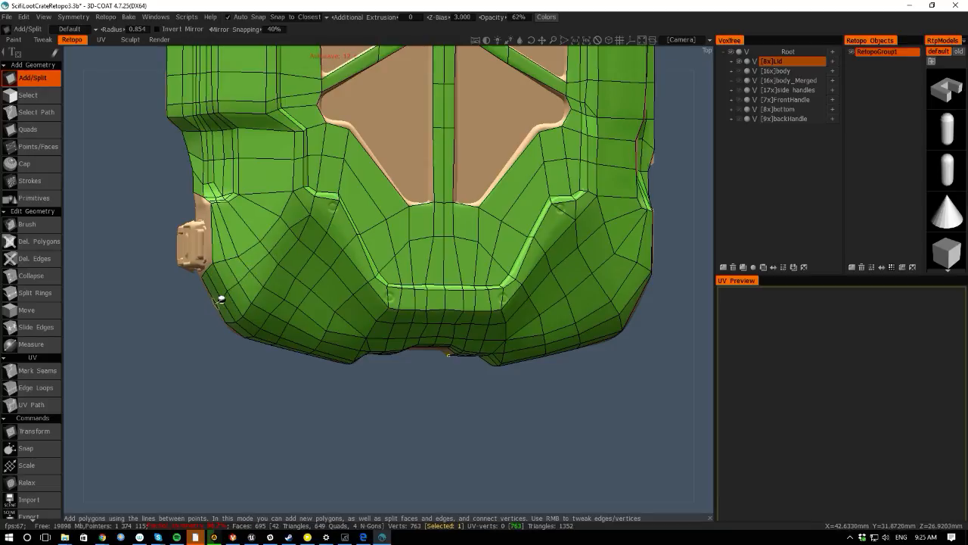
click(216, 302)
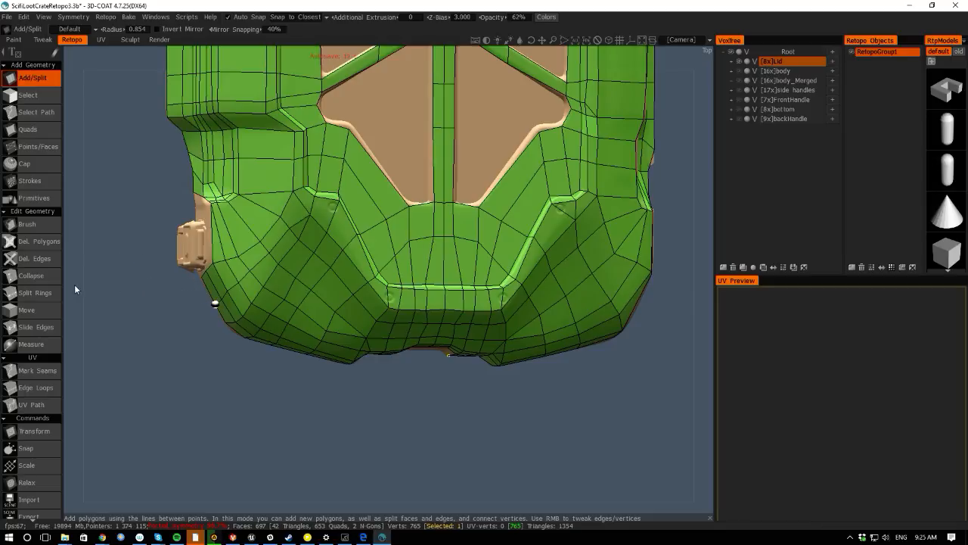
- Switch to the retopo Brush tool
drag(74, 289, 150, 269)
key(space)
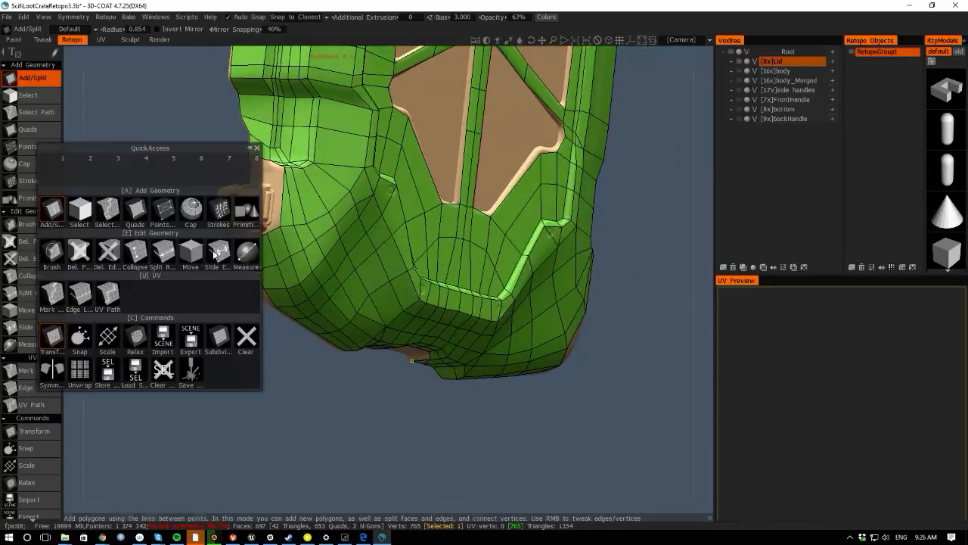
click(59, 253)
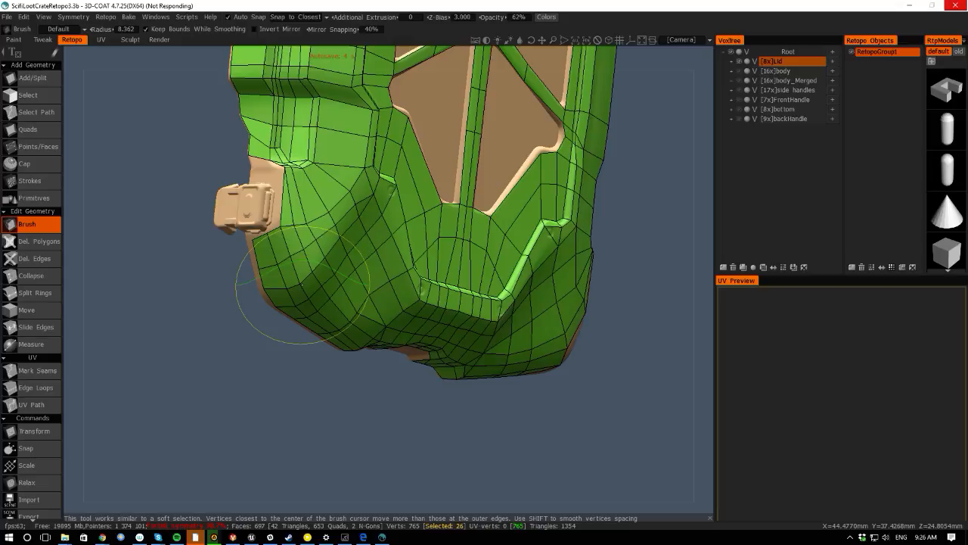
drag(967, 136, 653, 2)
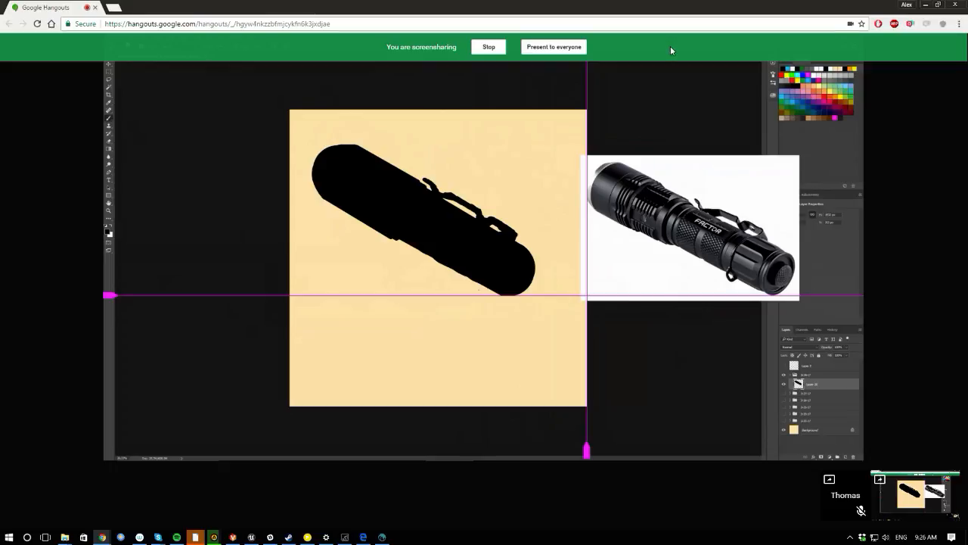
key(alt+Tab)
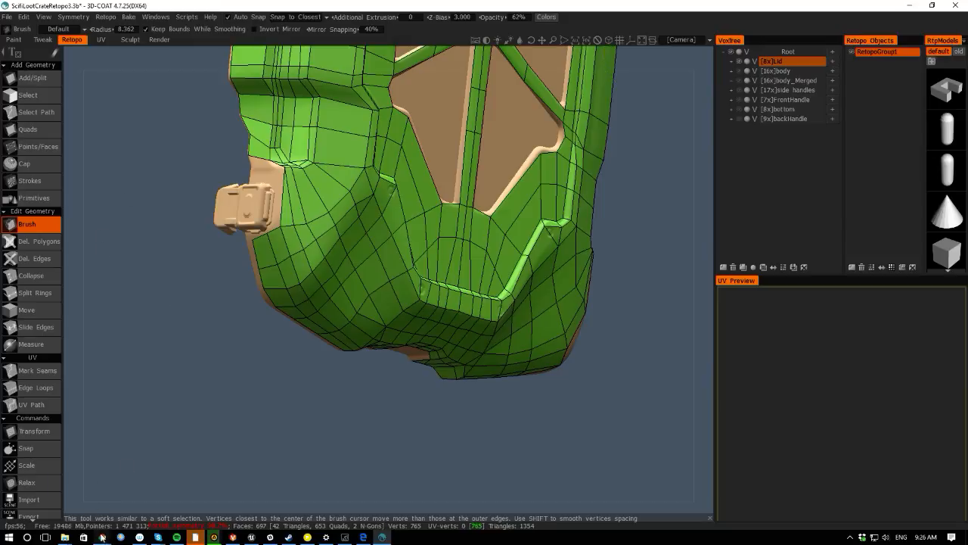
mouse_move(102, 537)
click(264, 491)
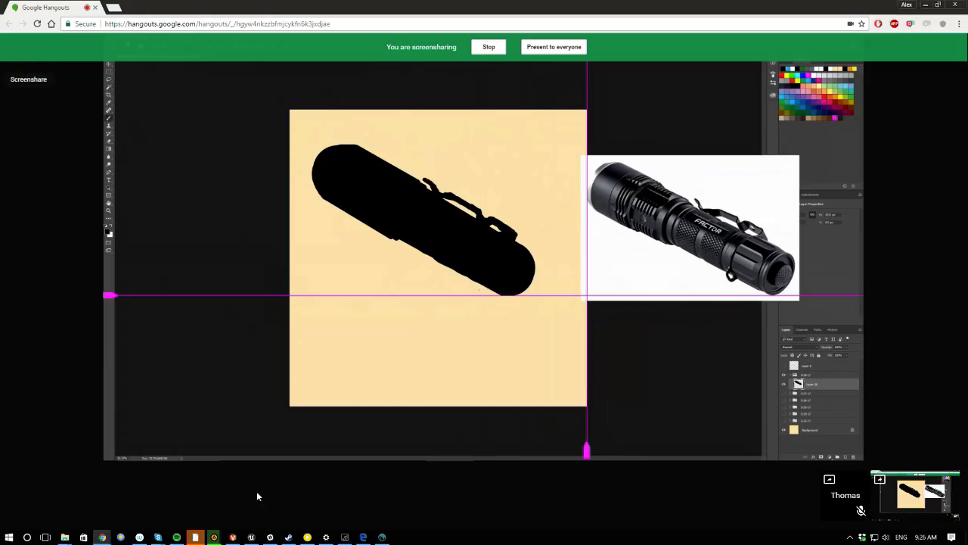
click(925, 5)
- Brush the vertices along the left front corner's lower rim to smooth and align them
drag(108, 184, 80, 181)
scroll(144, 342, up, 2)
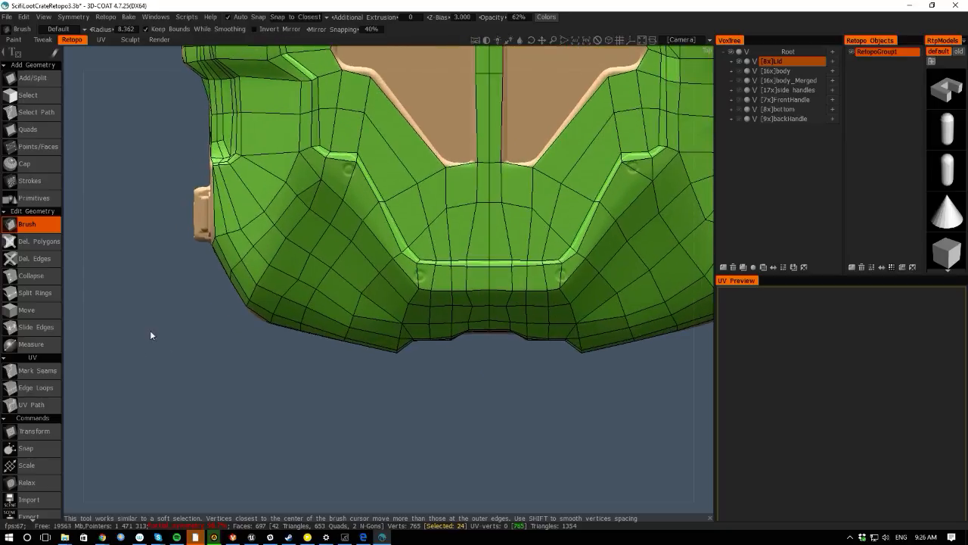
mouse_move(74, 328)
mouse_down()
mouse_move(100, 237)
mouse_move(227, 348)
mouse_up()
right_drag(267, 326, 252, 326)
drag(267, 326, 261, 347)
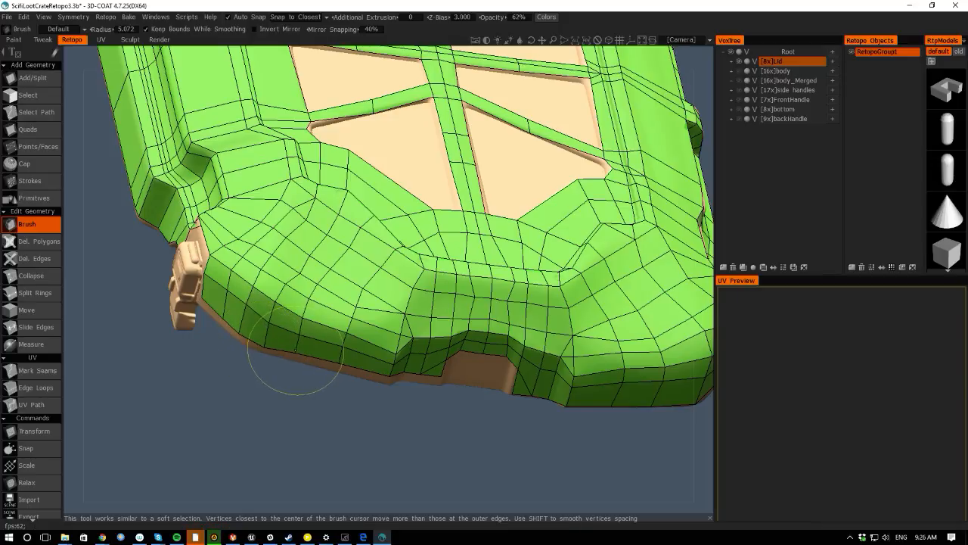
mouse_move(328, 449)
mouse_down()
mouse_move(321, 433)
mouse_move(390, 481)
mouse_up()
middle_drag(351, 464, 339, 449)
right_drag(339, 449, 348, 425)
right_drag(350, 340, 325, 340)
drag(348, 345, 346, 349)
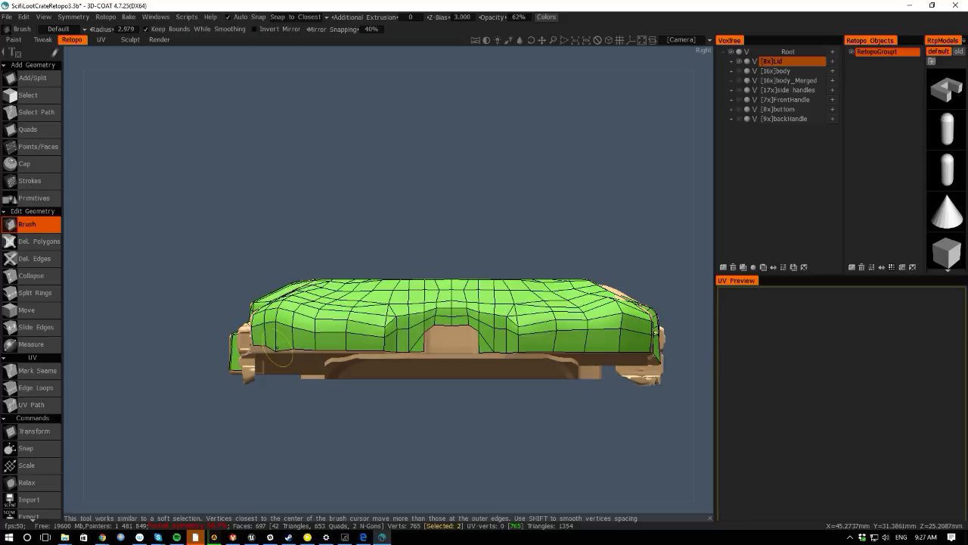
drag(149, 227, 279, 319)
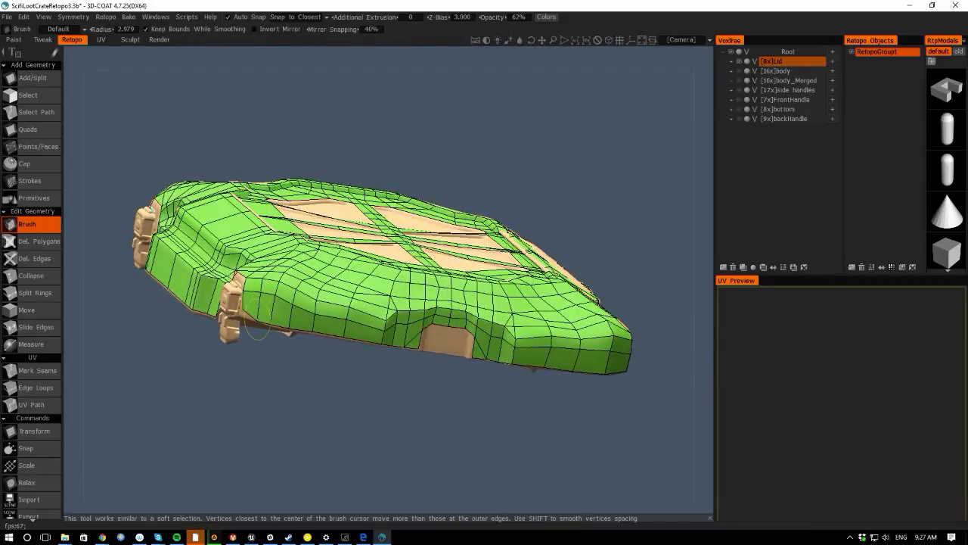
drag(97, 112, 89, 230)
drag(389, 388, 309, 396)
scroll(309, 396, up, 2)
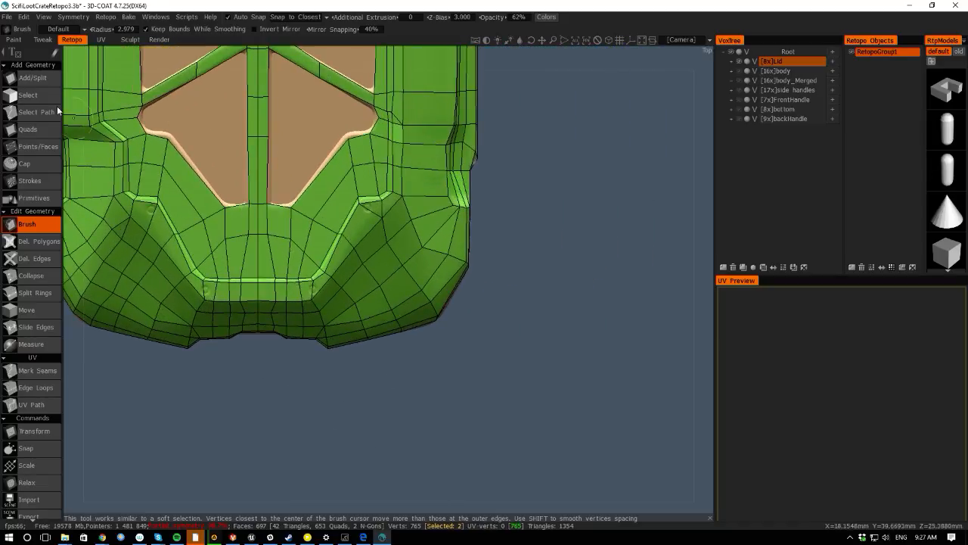
- With Add/Split, cut a new edge line across the lid's right front corner down to the bottom rim
click(32, 77)
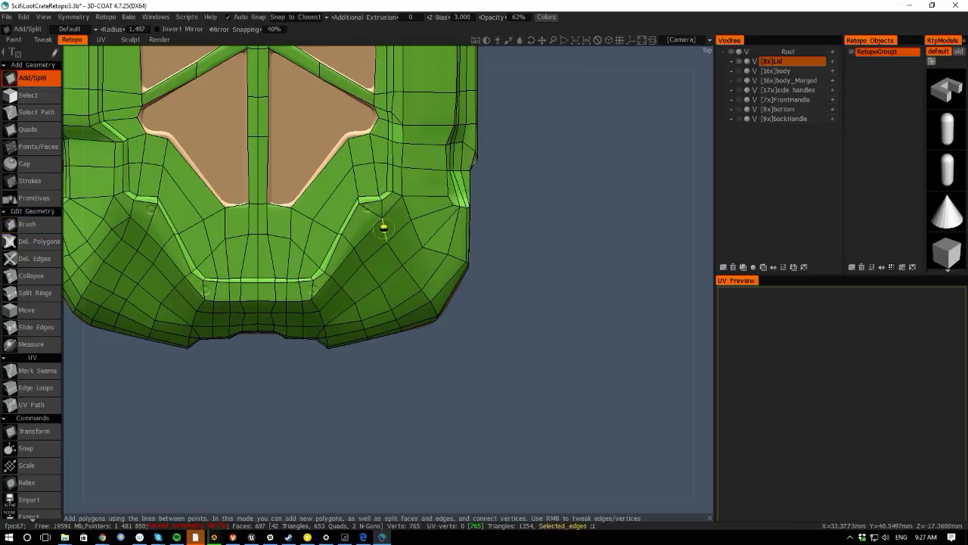
click(382, 218)
click(398, 229)
click(409, 253)
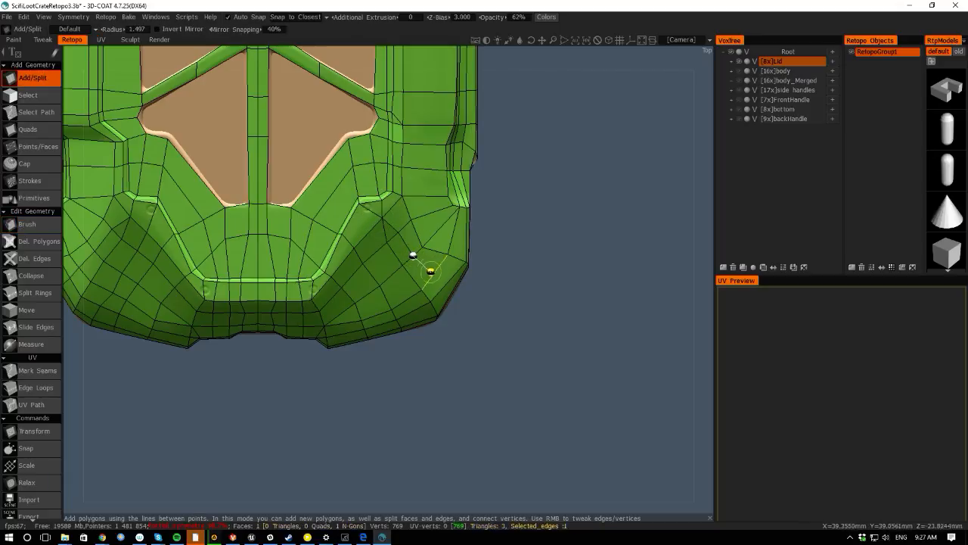
click(433, 275)
click(443, 283)
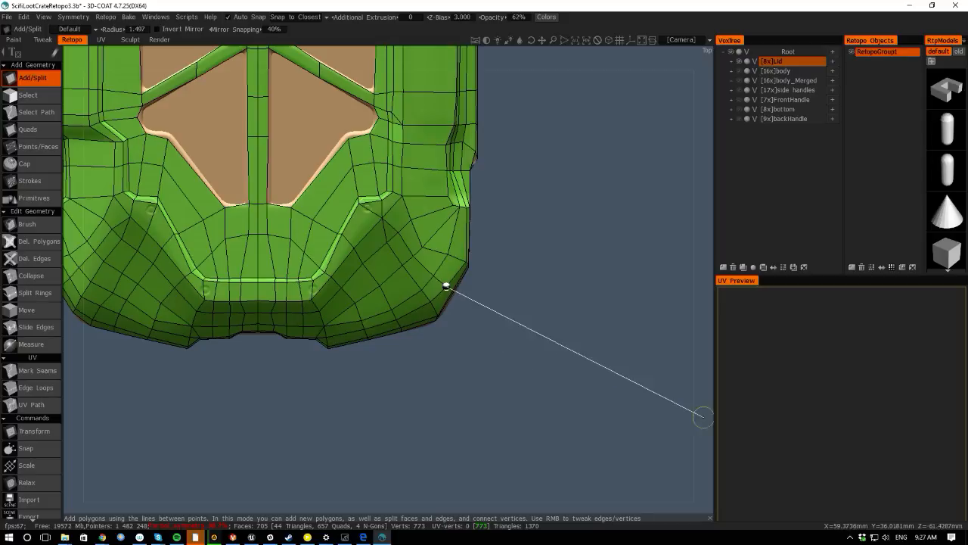
drag(700, 415, 616, 390)
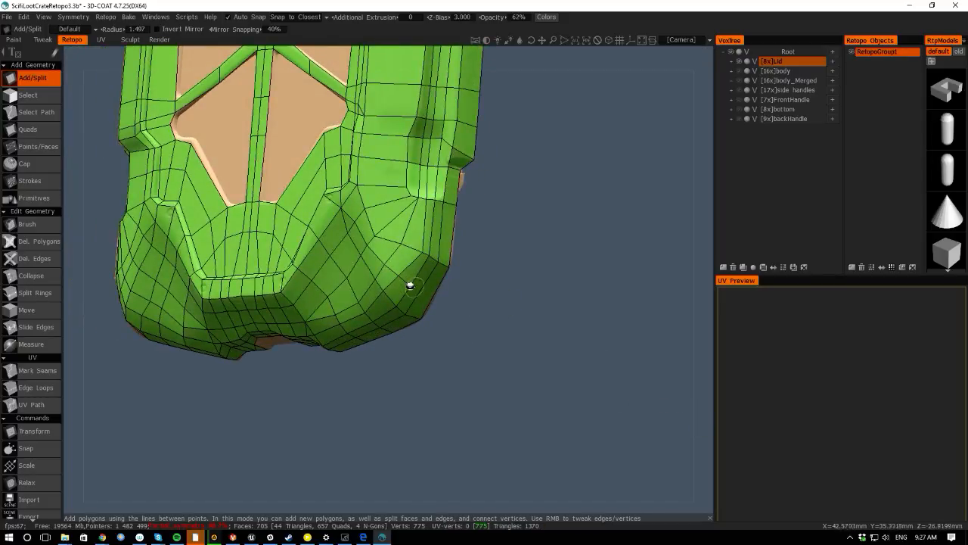
click(421, 291)
click(434, 296)
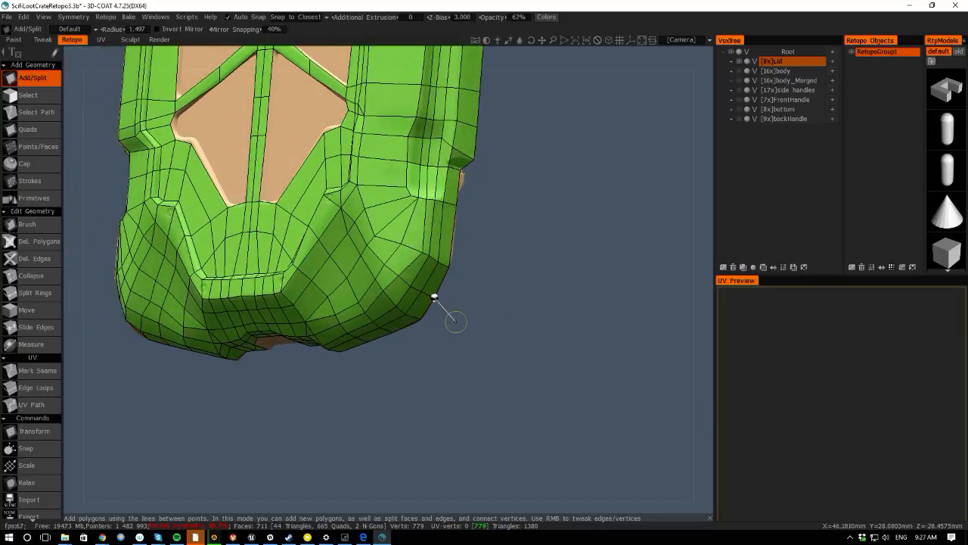
- With Add/Split, cut another edge line down the lid's right front corner to the bottom rim and delete a stray edge
drag(72, 182, 152, 198)
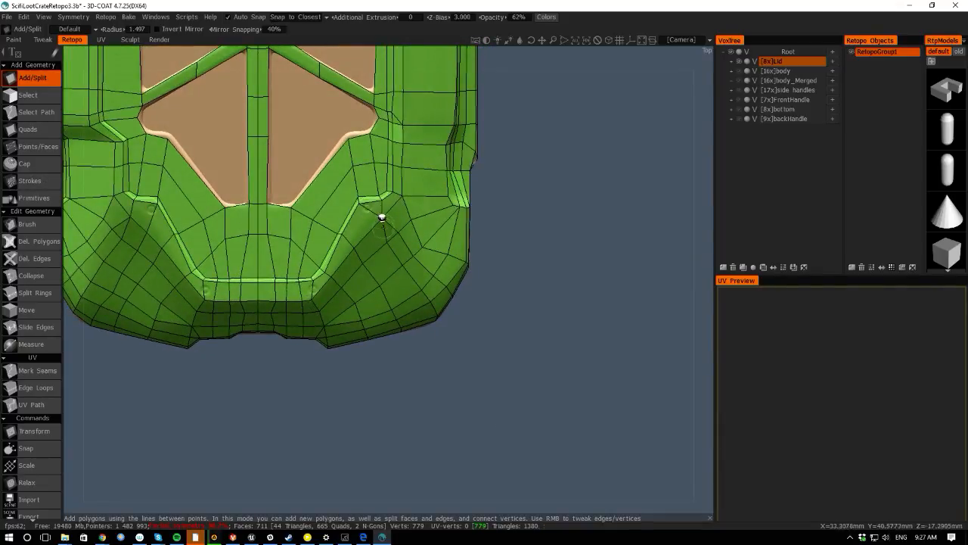
click(359, 203)
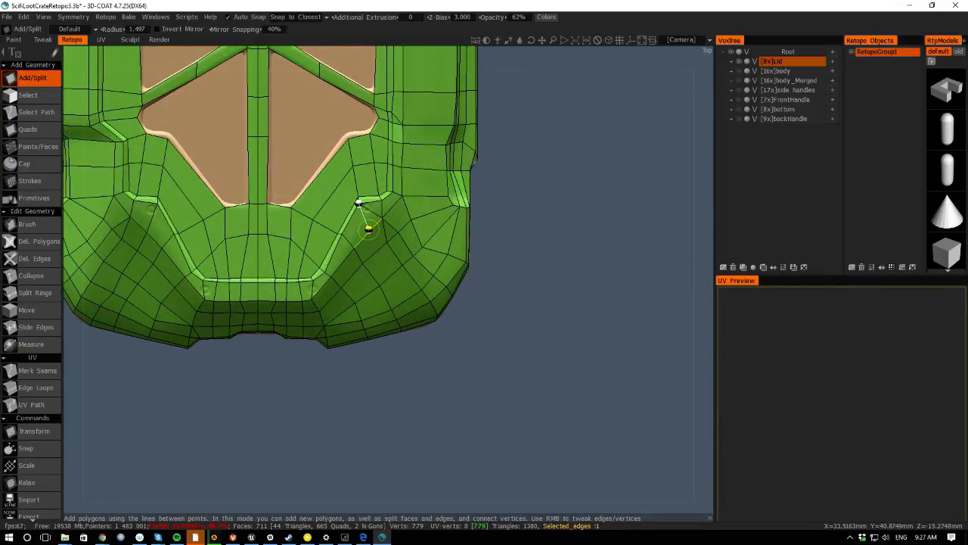
click(369, 225)
click(377, 250)
click(390, 276)
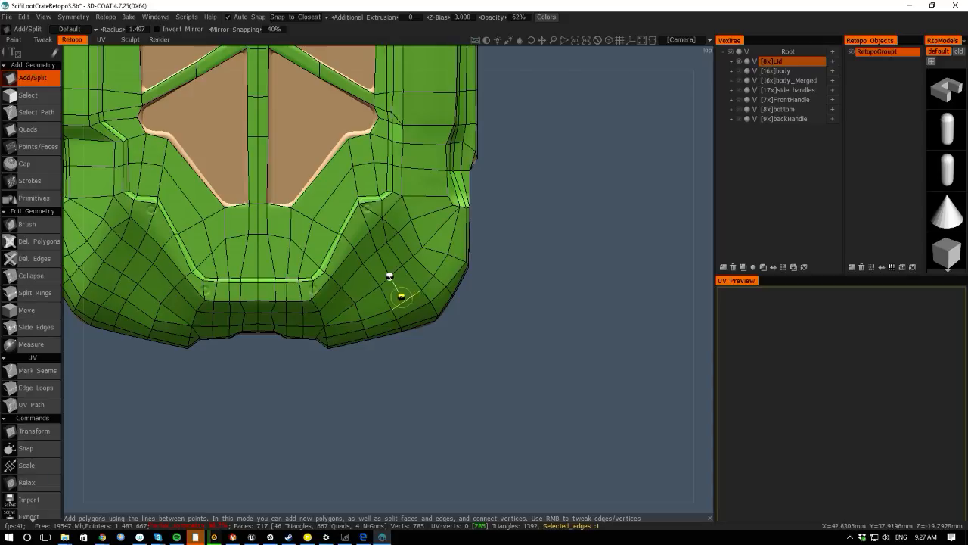
click(405, 300)
click(410, 309)
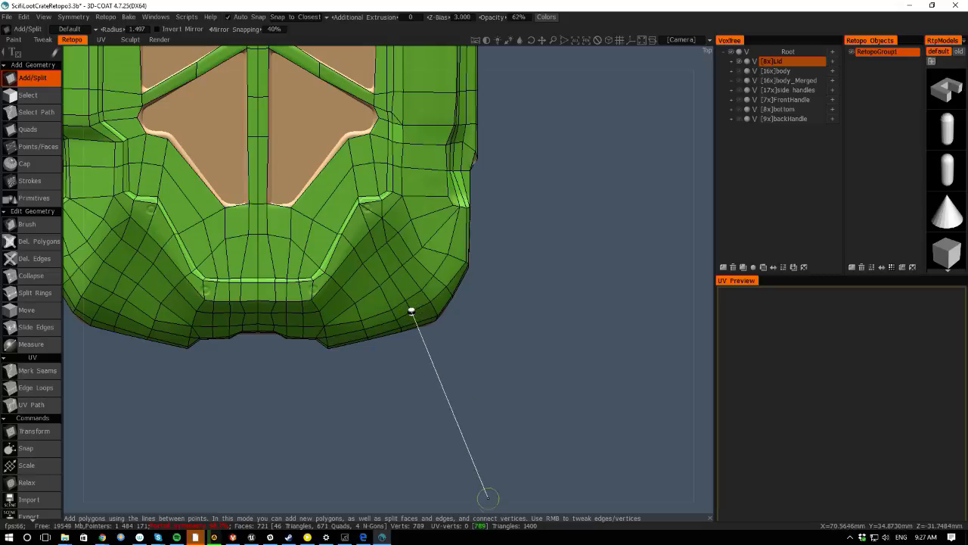
drag(488, 500, 457, 447)
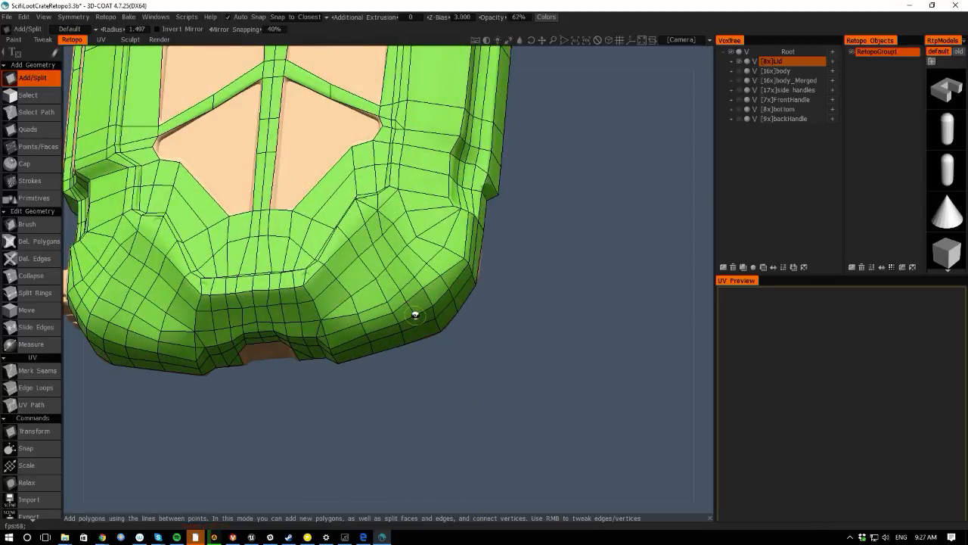
click(420, 326)
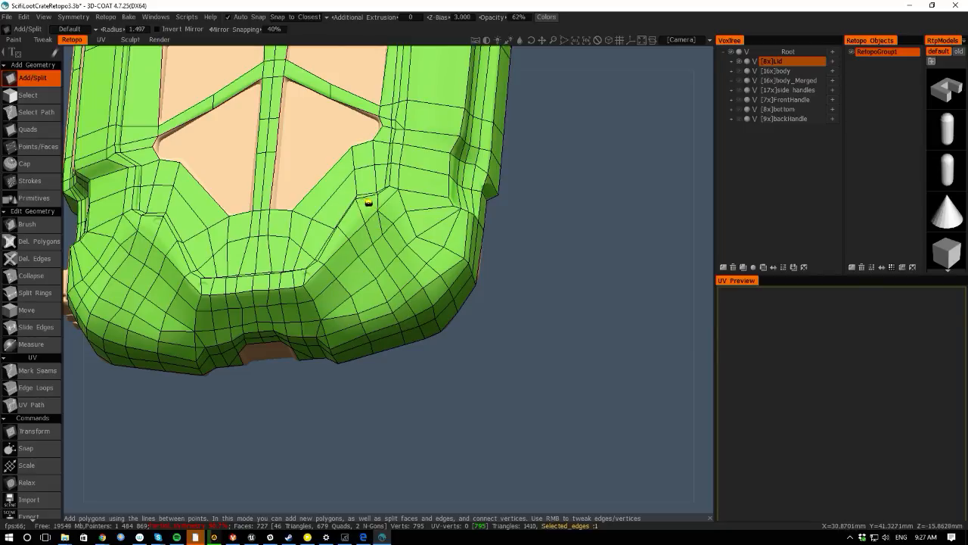
key(Delete)
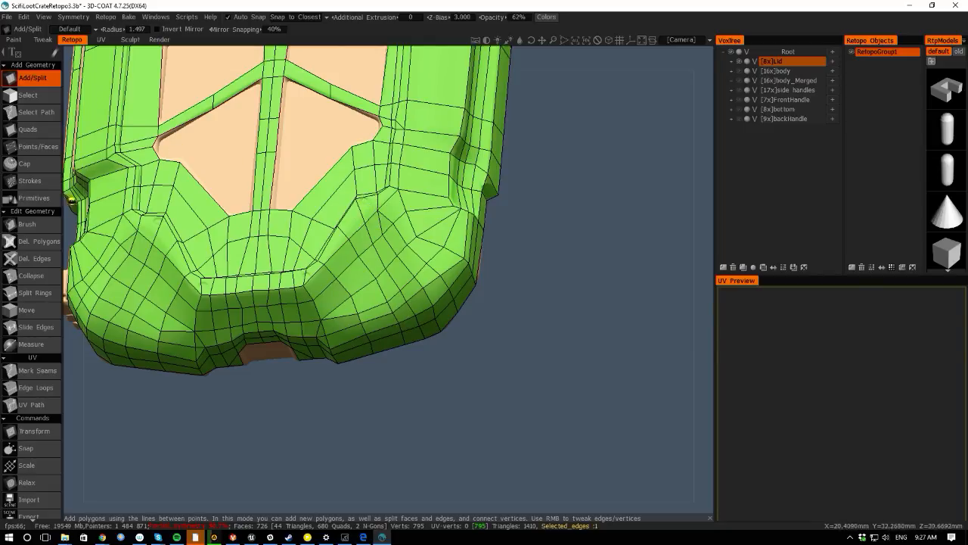
- Nudge a vertex on the right front corner, then switch to Brush and smooth the corner's rim vertices with a larger radius
alt+drag(71, 200, 129, 212)
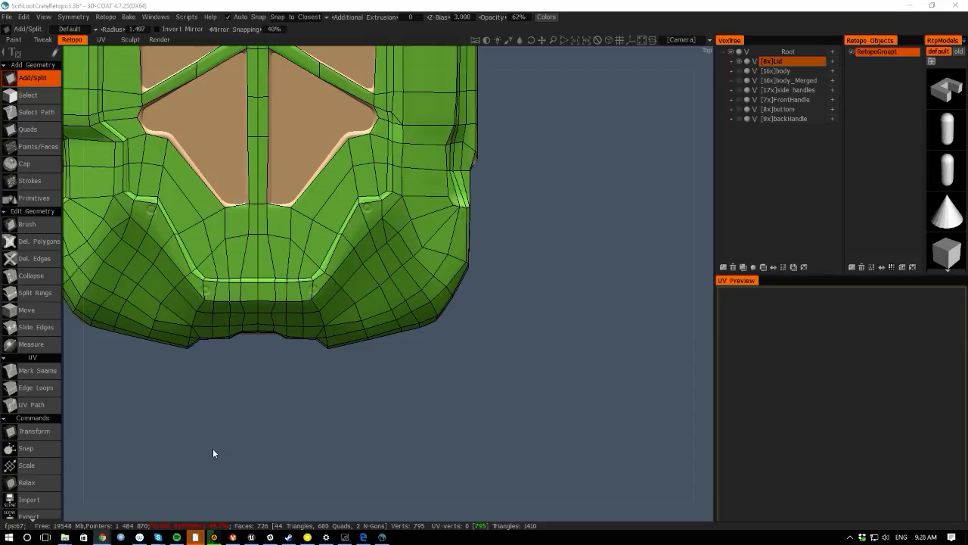
click(67, 366)
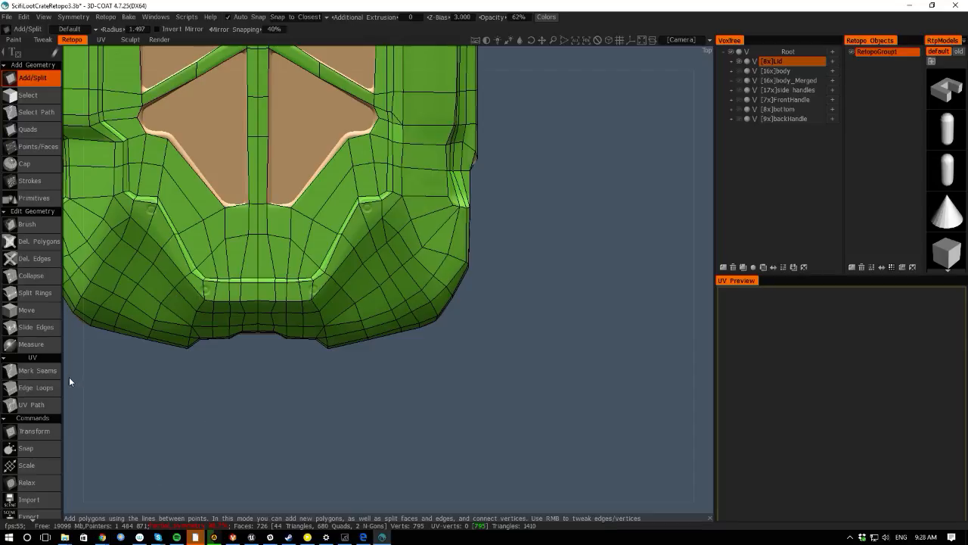
mouse_move(69, 377)
mouse_down()
mouse_move(65, 331)
mouse_move(68, 380)
mouse_move(84, 367)
mouse_up()
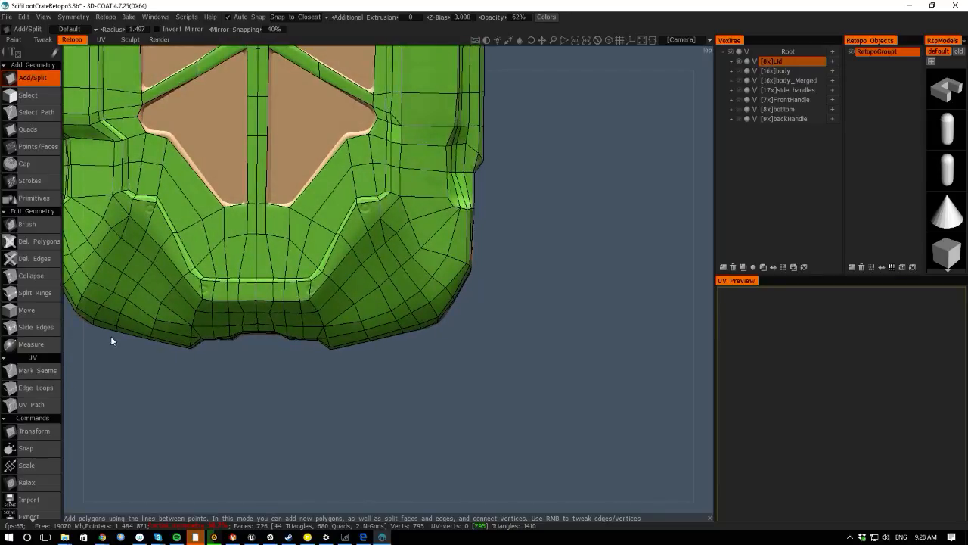
right_drag(414, 253, 413, 218)
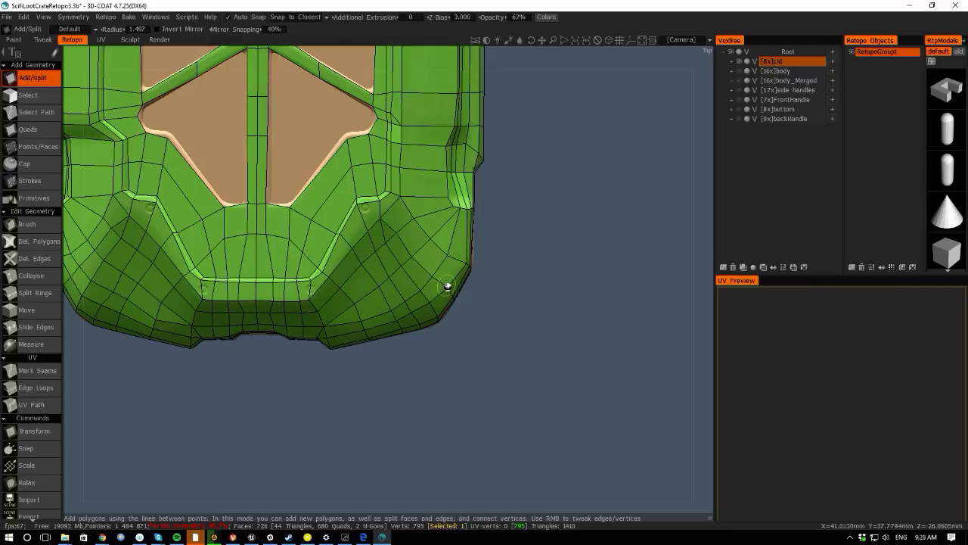
drag(527, 363, 478, 485)
key(space)
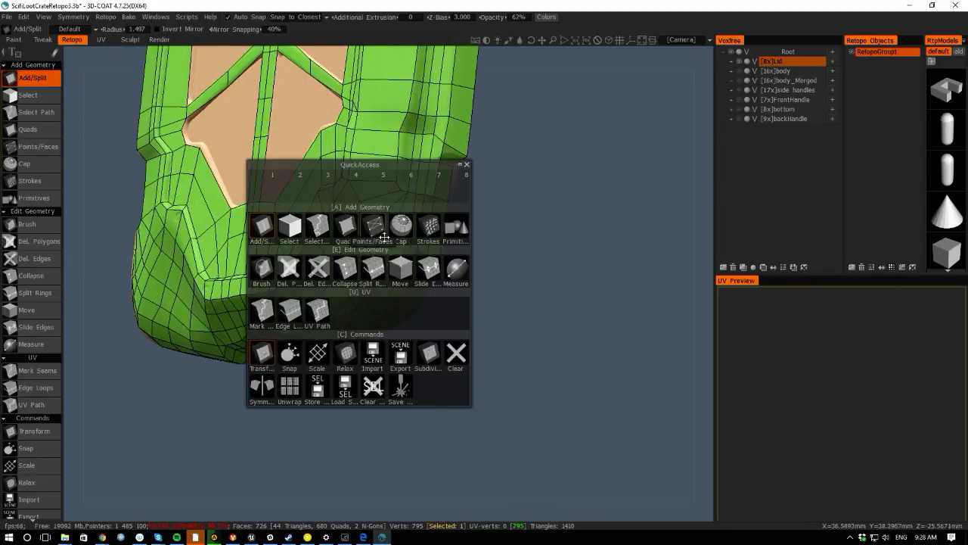
click(262, 269)
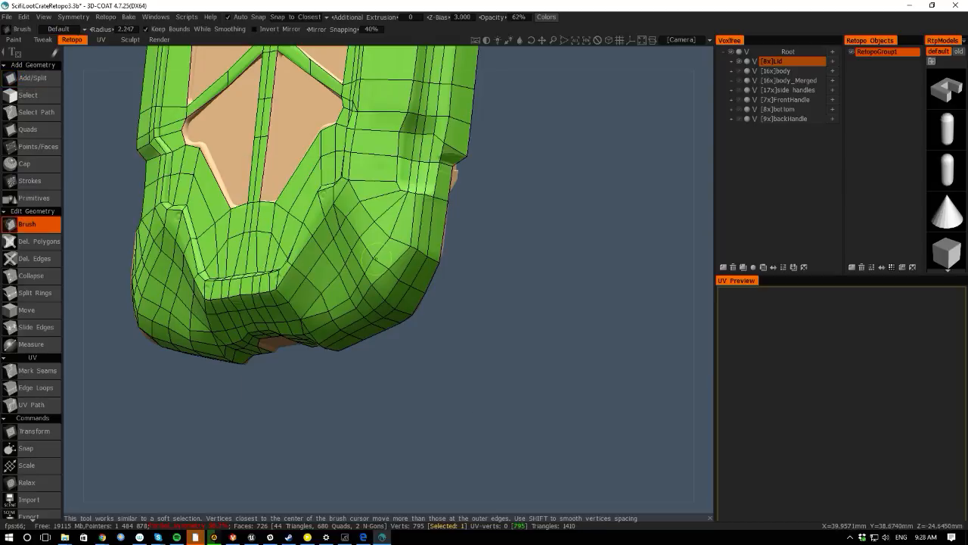
scroll(372, 260, up, 2)
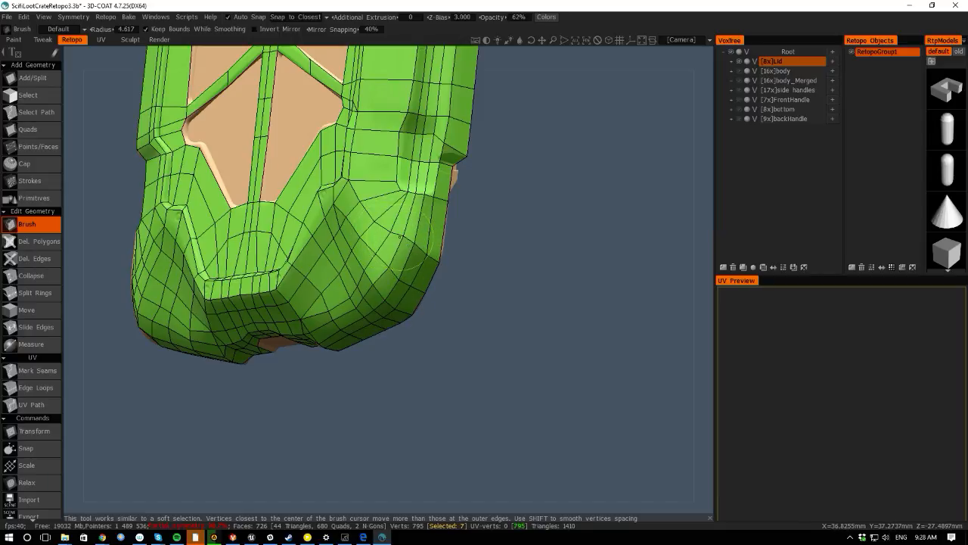
right_drag(378, 279, 371, 286)
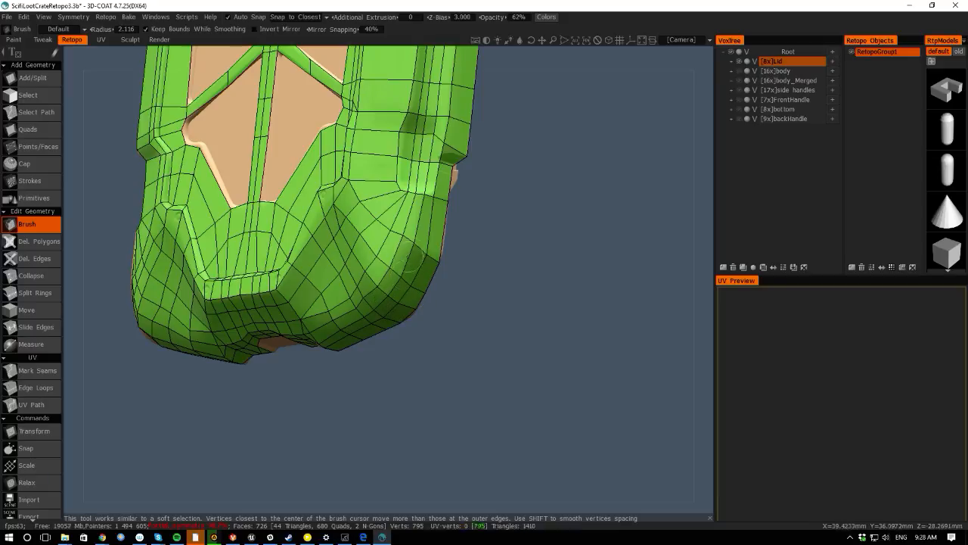
right_drag(412, 236, 423, 242)
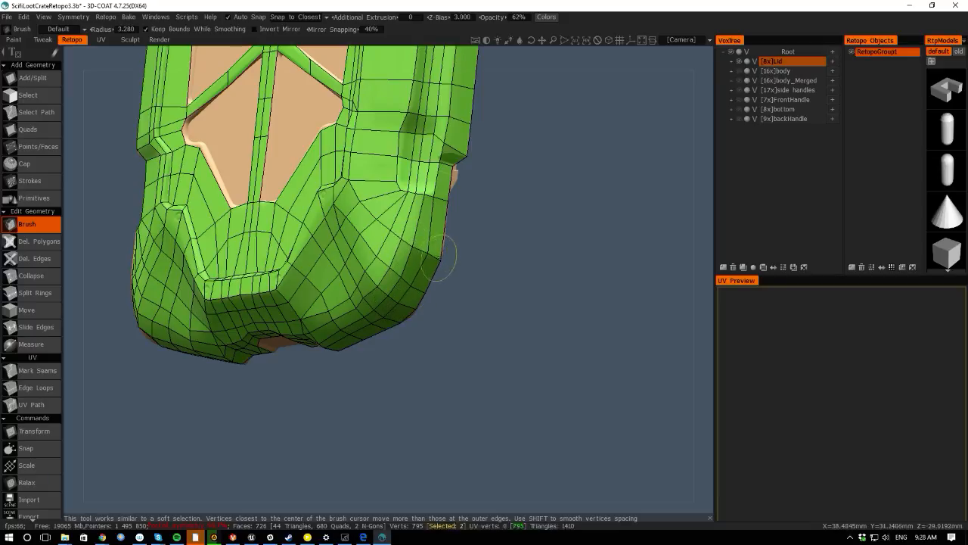
mouse_move(489, 345)
mouse_down()
mouse_move(483, 353)
mouse_move(495, 344)
mouse_up()
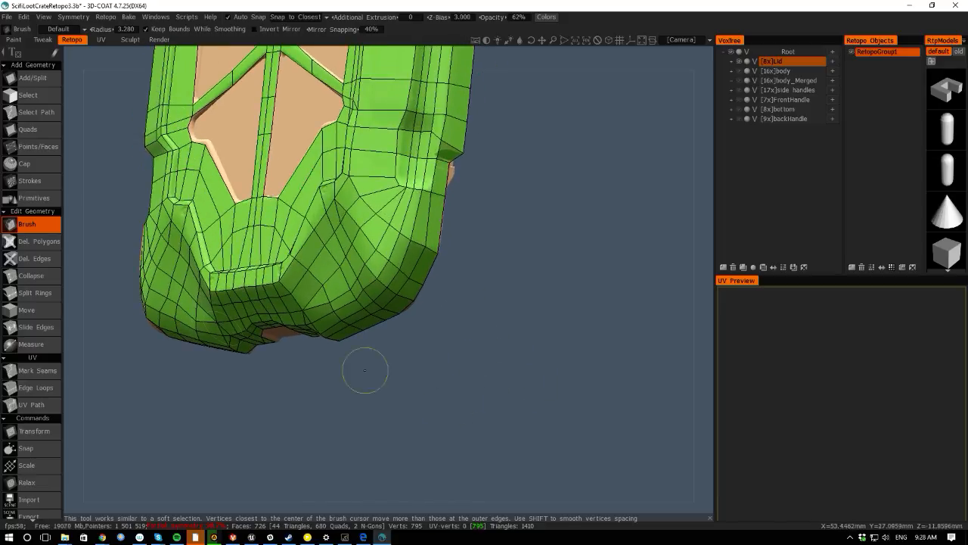
- With Points/Faces, build two quads on the left end of the lid's horizontal center rib
drag(71, 295, 195, 405)
right_drag(195, 404, 198, 384)
middle_drag(149, 271, 182, 358)
right_drag(181, 358, 224, 379)
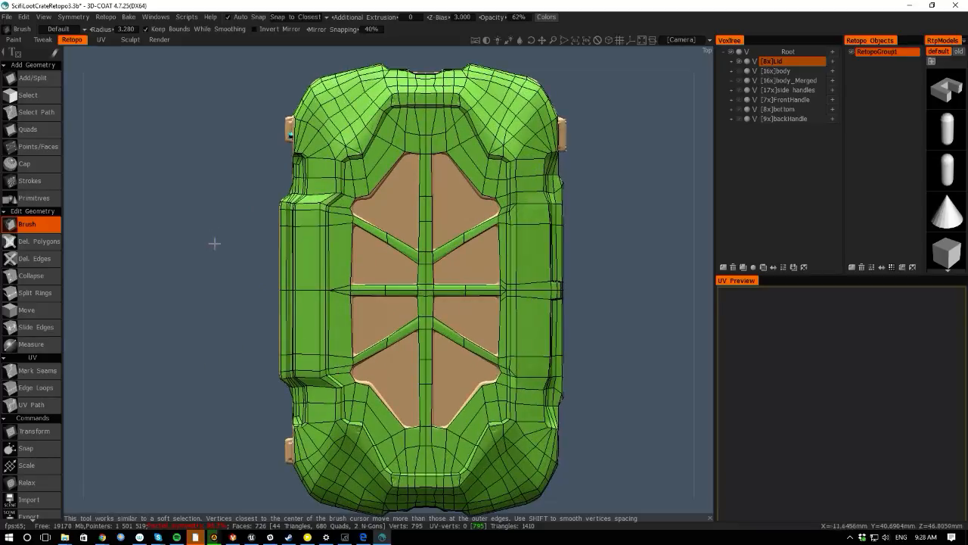
middle_drag(214, 244, 190, 231)
right_drag(191, 231, 298, 273)
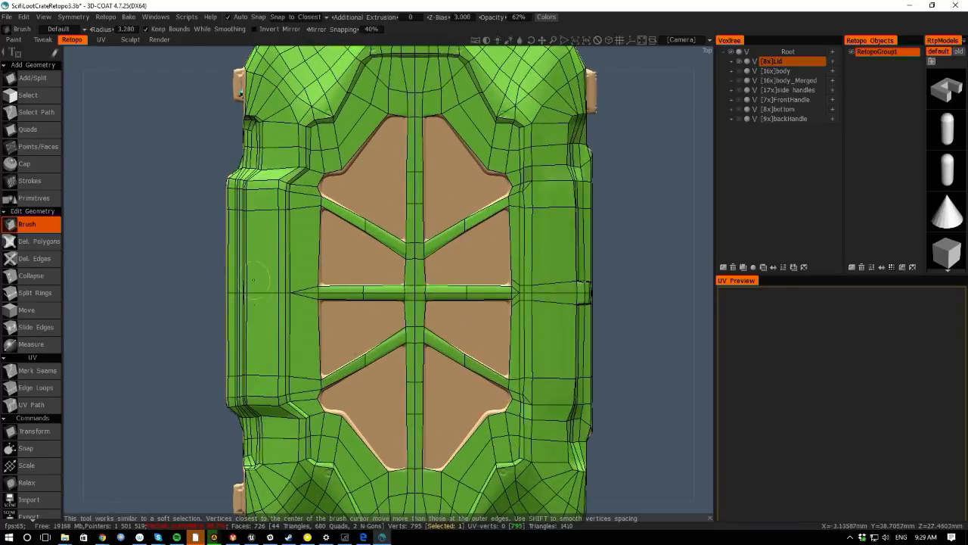
right_drag(154, 225, 291, 255)
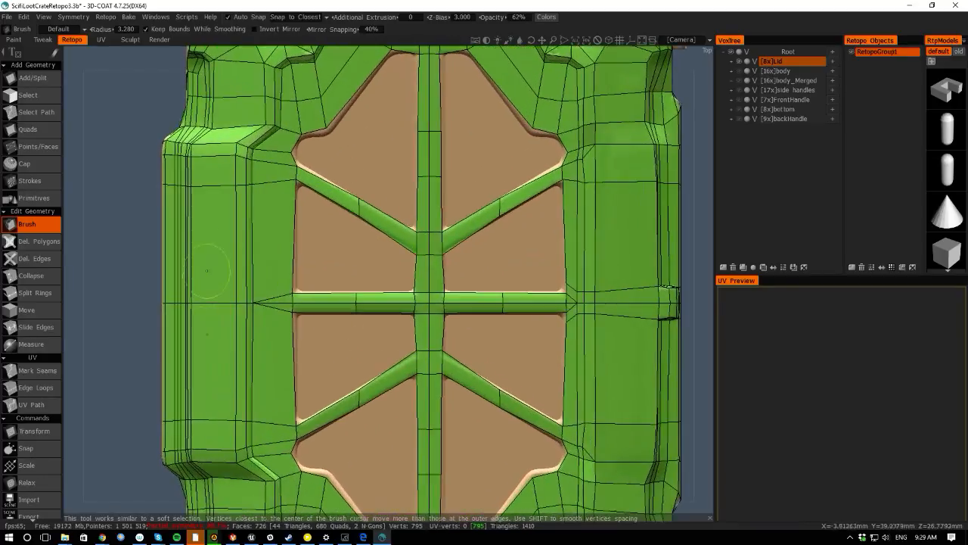
key(space)
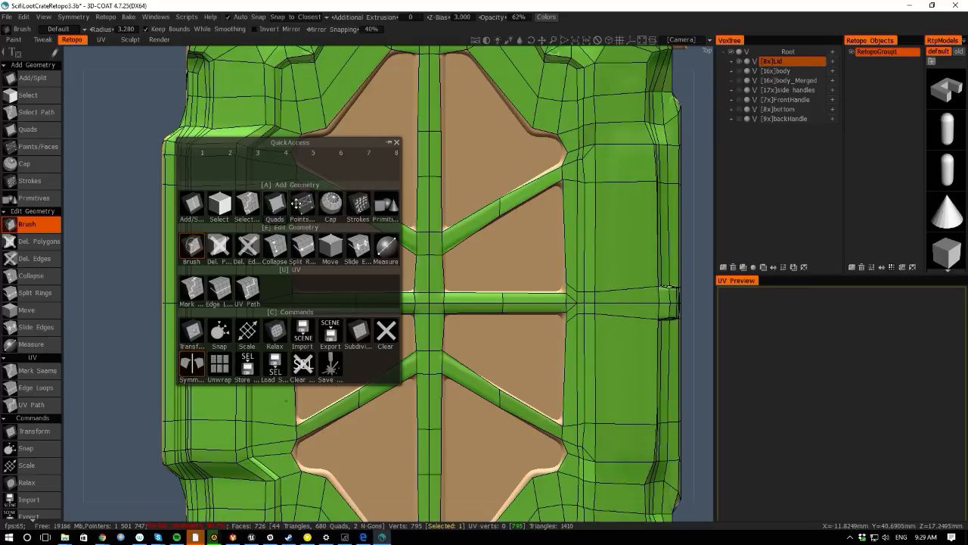
click(330, 203)
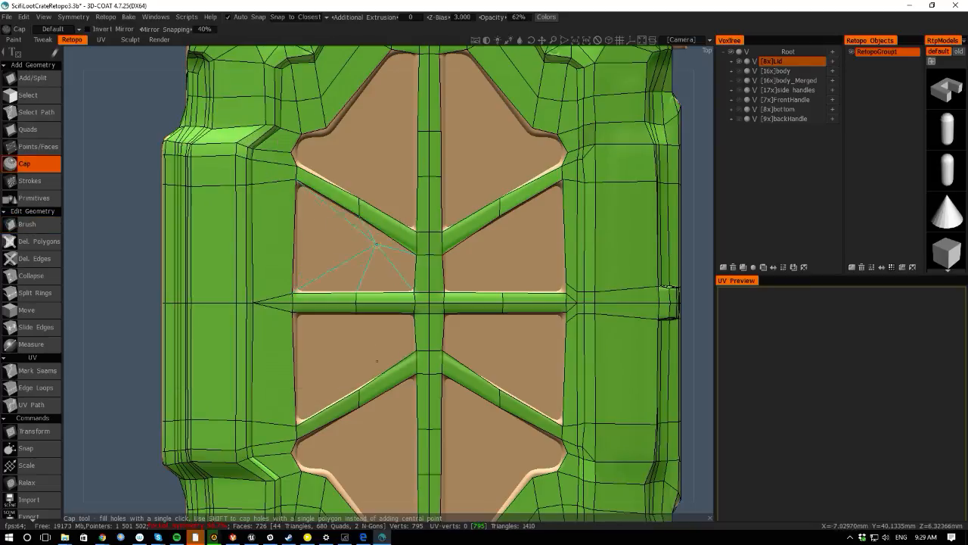
key(space)
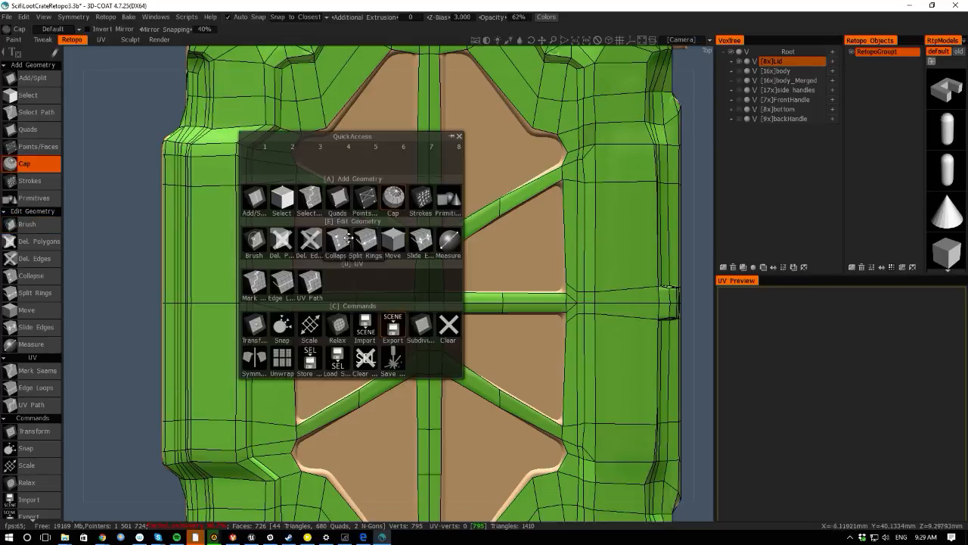
click(365, 198)
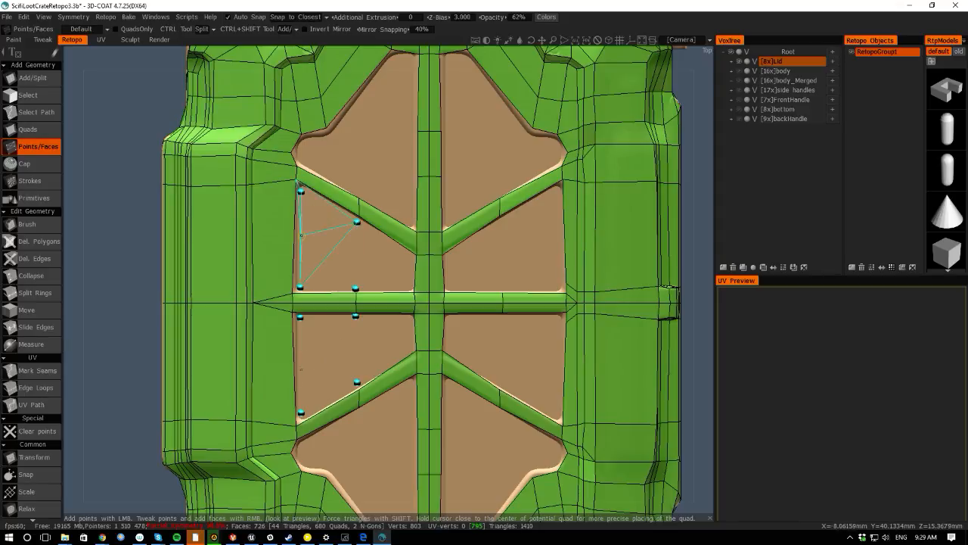
click(304, 223)
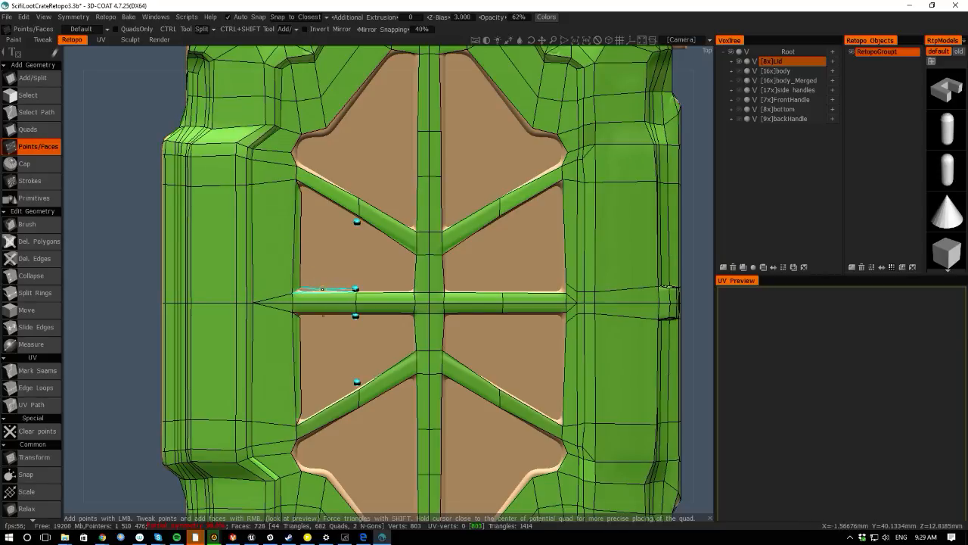
click(323, 289)
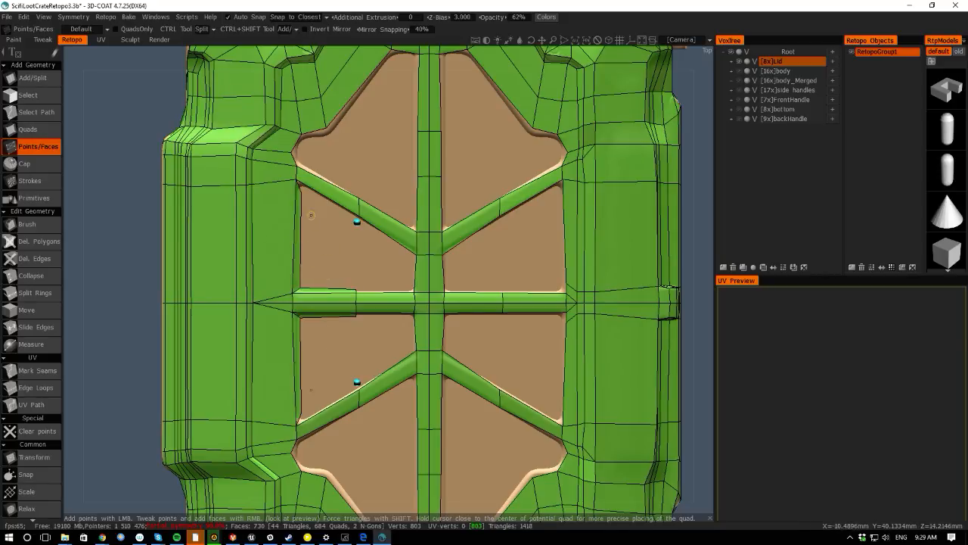
- With Add/Split, add a face on the left end of the upper diagonal rib
middle_drag(124, 198, 134, 207)
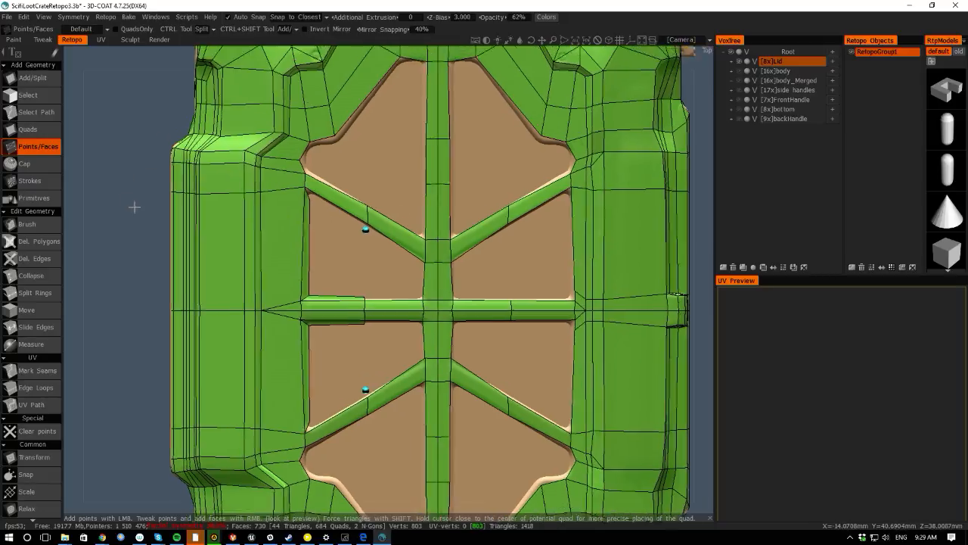
right_drag(135, 208, 273, 71)
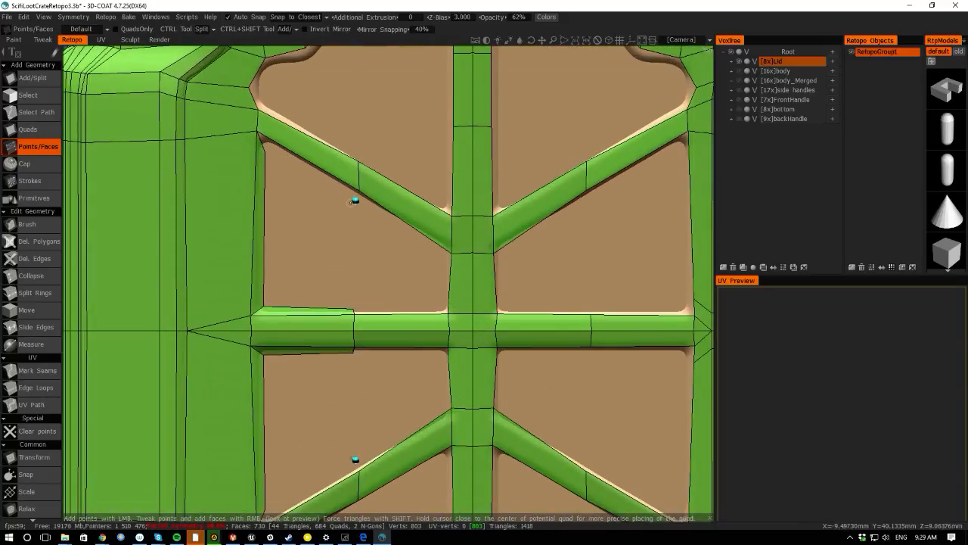
click(25, 78)
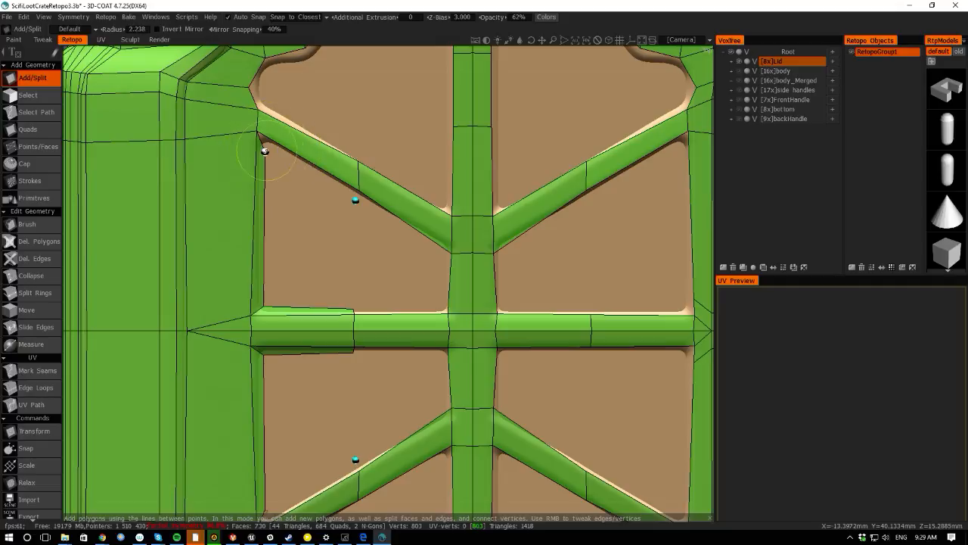
click(355, 200)
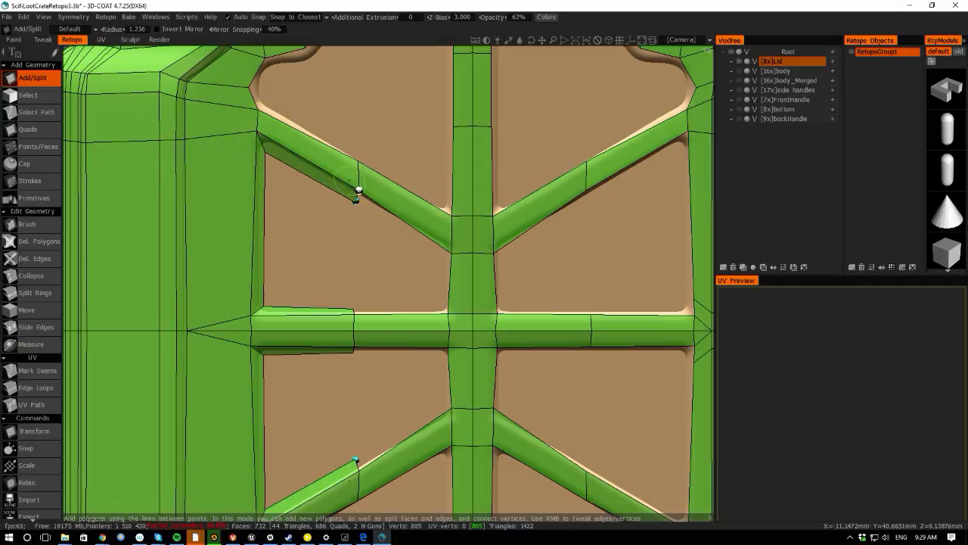
- Try to bridge the panel between the horizontal rib and the center rib with a new face
click(354, 308)
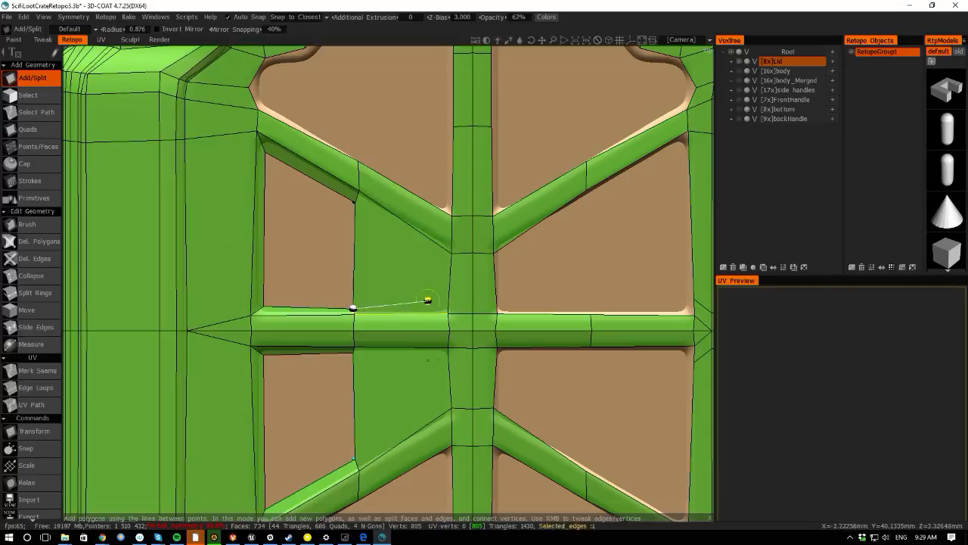
click(447, 312)
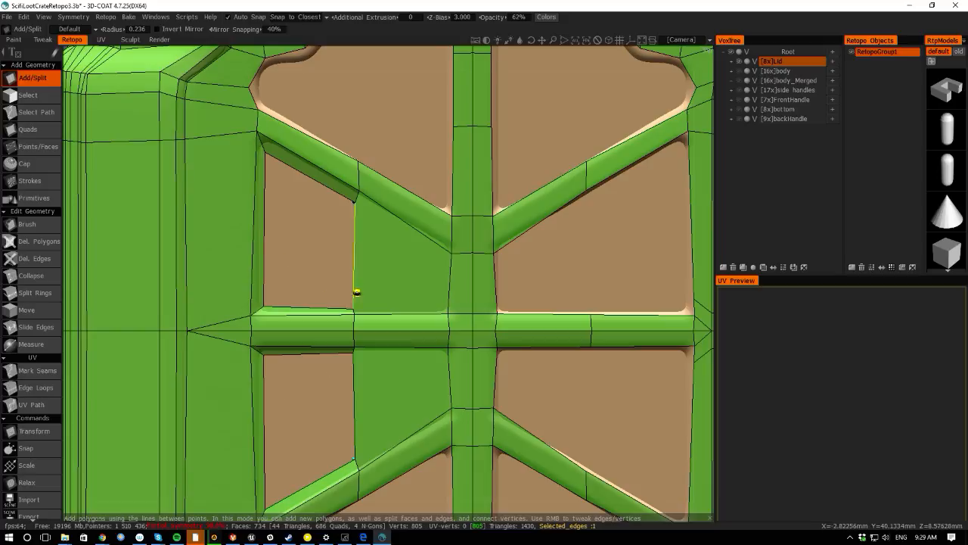
key(space)
key(space)
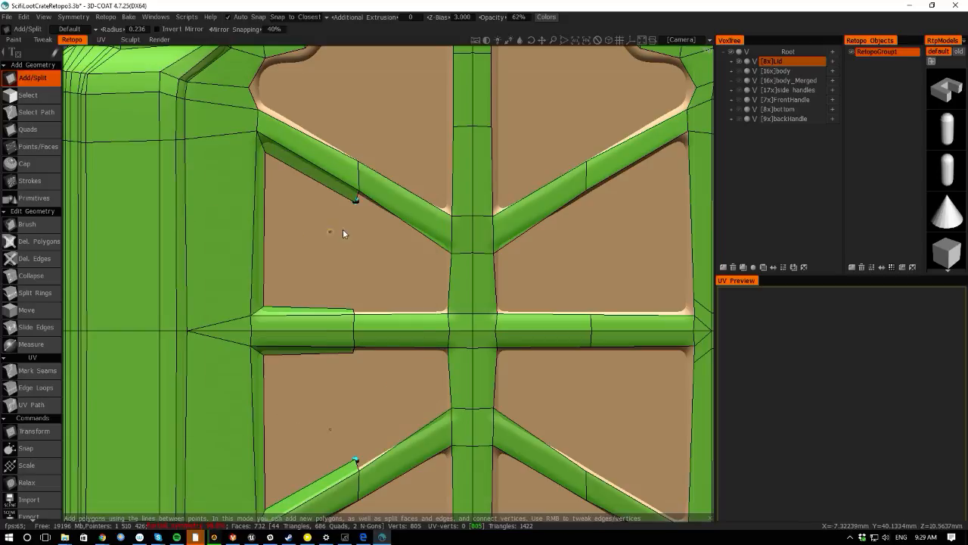
key(space)
click(351, 174)
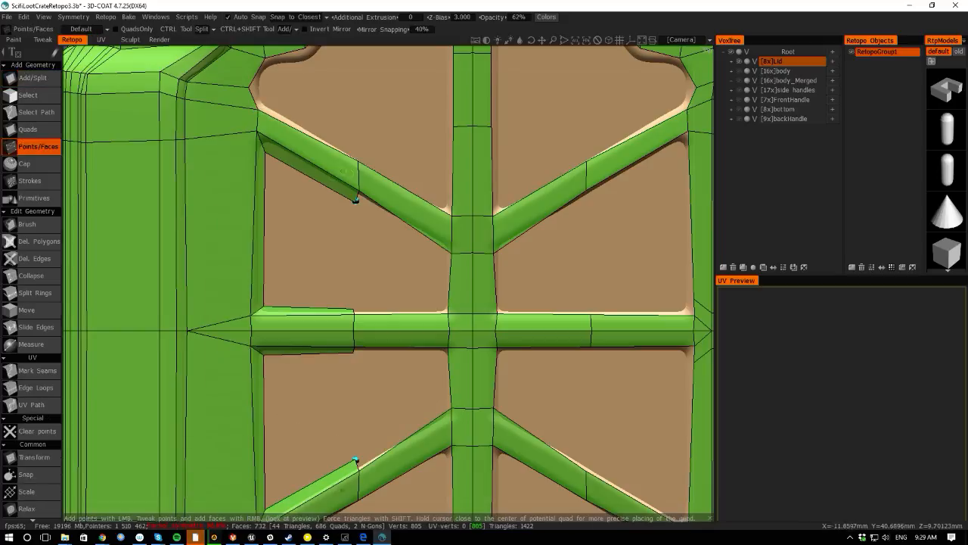
key(space)
key(space)
key(space)
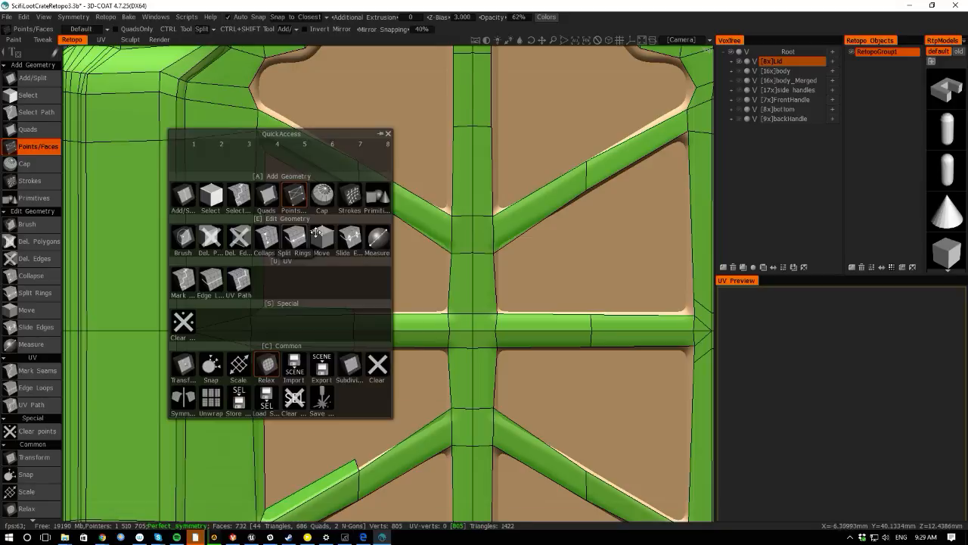
- With the Quads tool, extend a quad strip across the panel beneath the upper diagonal rib toward the center rib
click(269, 197)
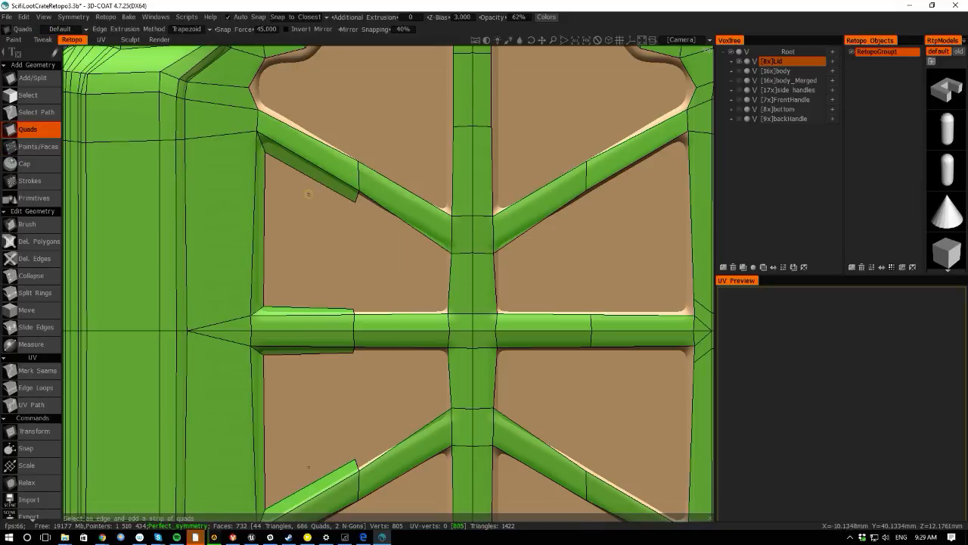
drag(308, 306, 308, 174)
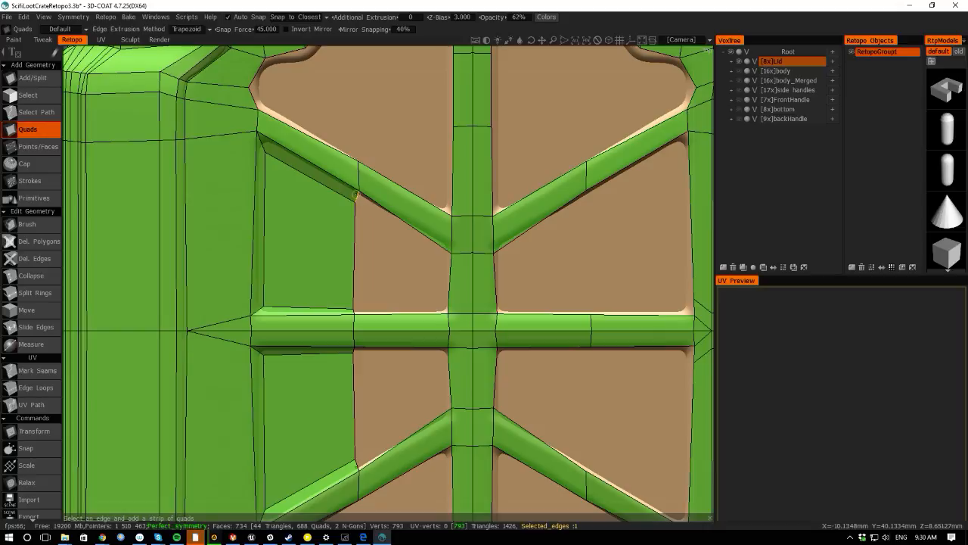
mouse_move(356, 194)
mouse_down()
mouse_move(447, 259)
mouse_move(443, 310)
mouse_move(351, 311)
mouse_move(393, 227)
mouse_move(403, 234)
mouse_up()
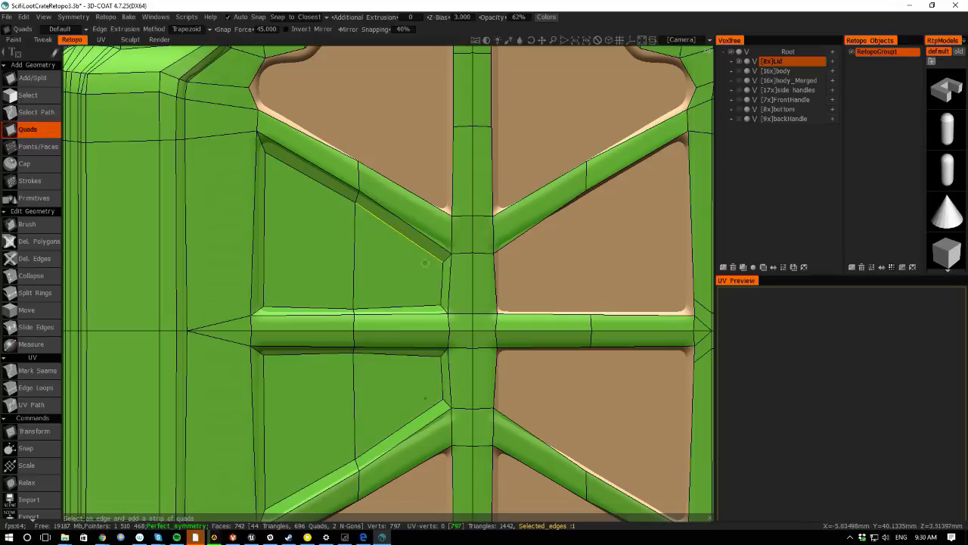
right_drag(409, 238, 410, 231)
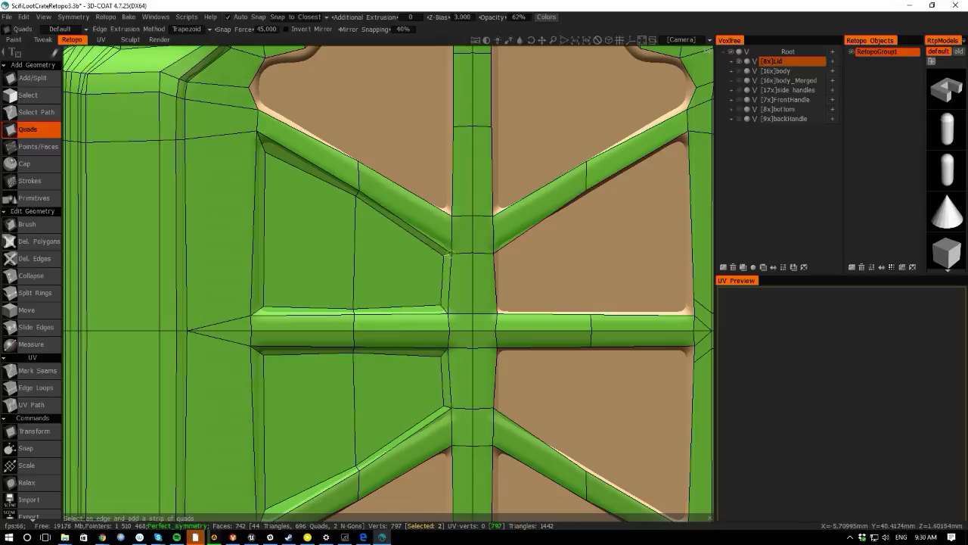
right_drag(451, 276, 451, 269)
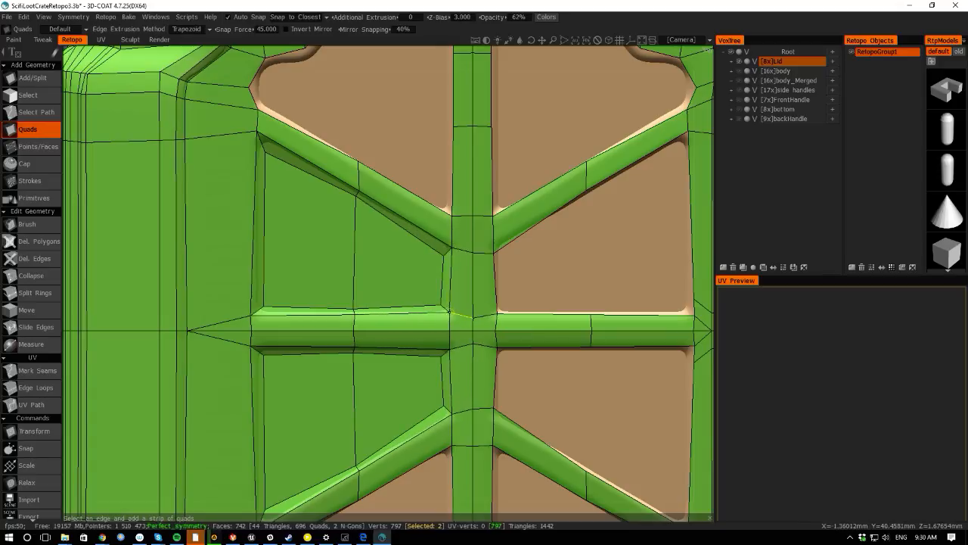
- Switch to Points/Faces and tweak the panel's corner vertices onto the ribs' edges
key(space)
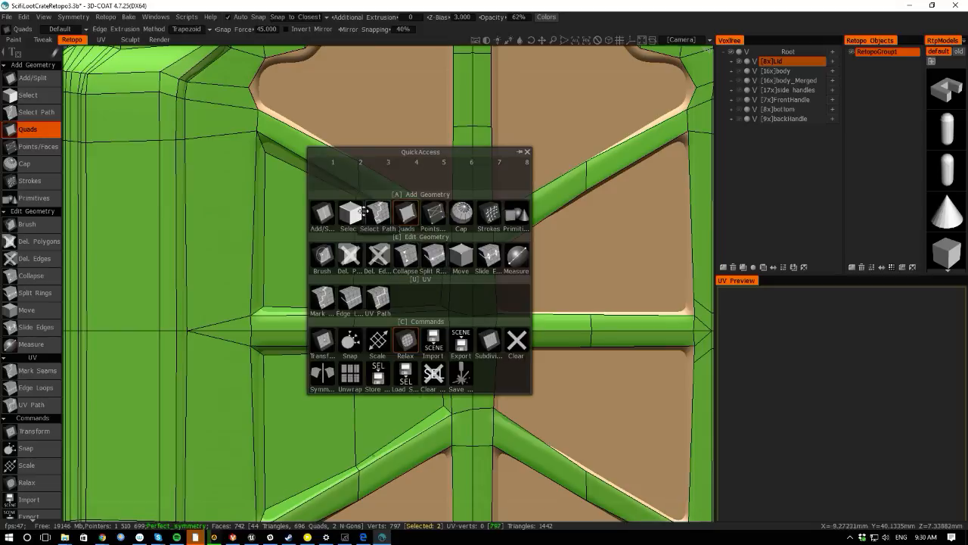
click(433, 213)
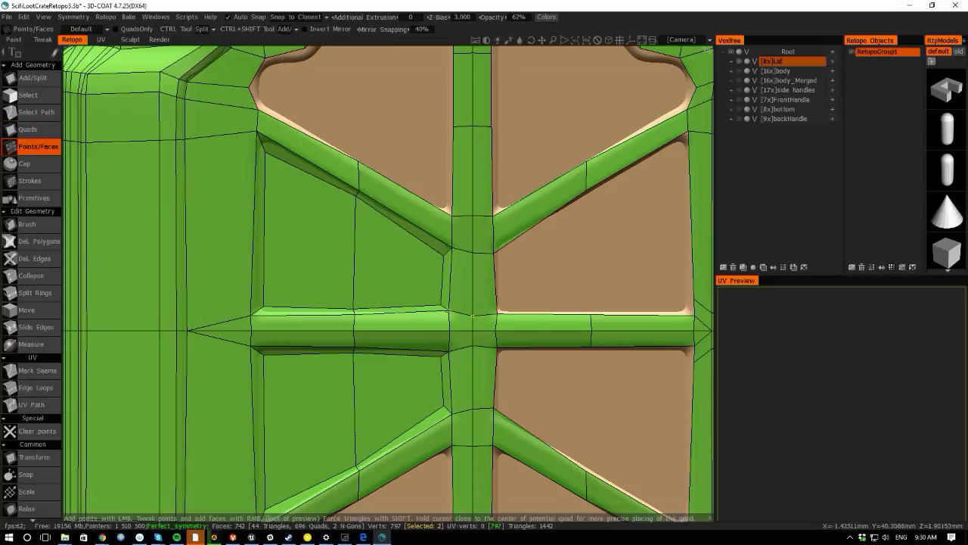
right_drag(448, 311, 445, 308)
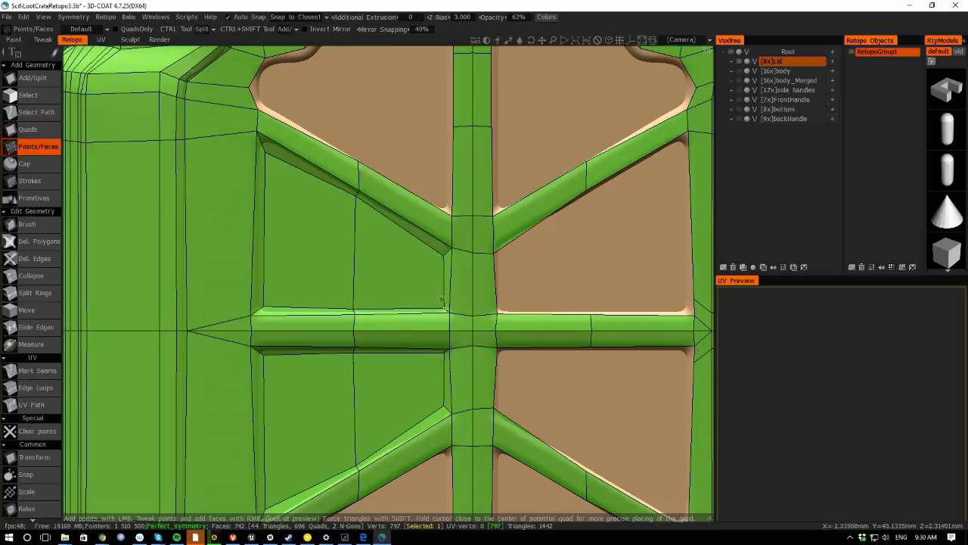
right_drag(452, 248, 444, 249)
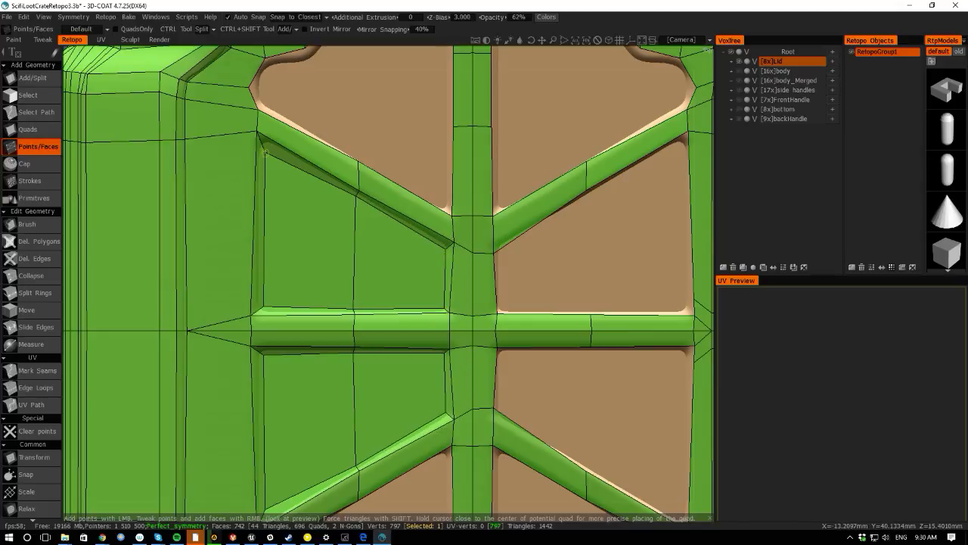
right_drag(265, 153, 263, 146)
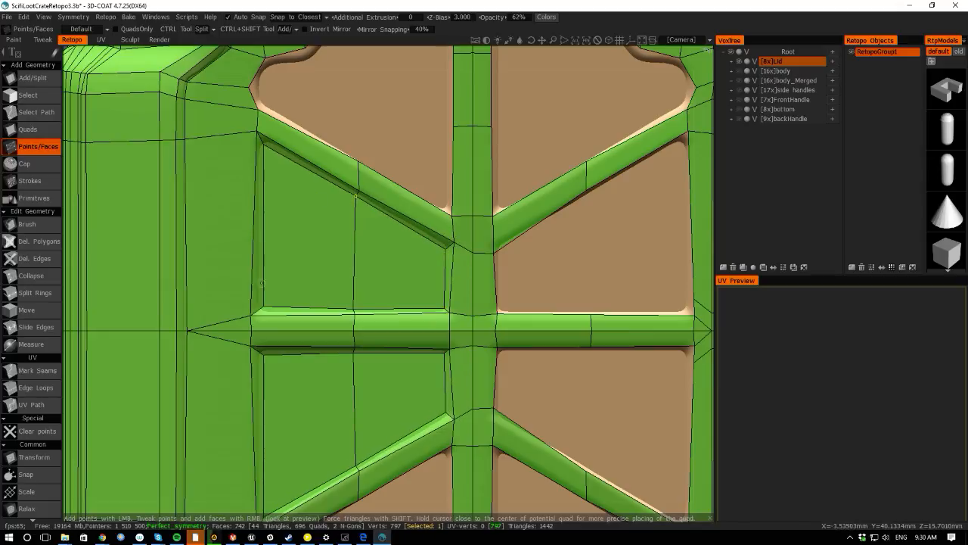
right_drag(266, 306, 265, 308)
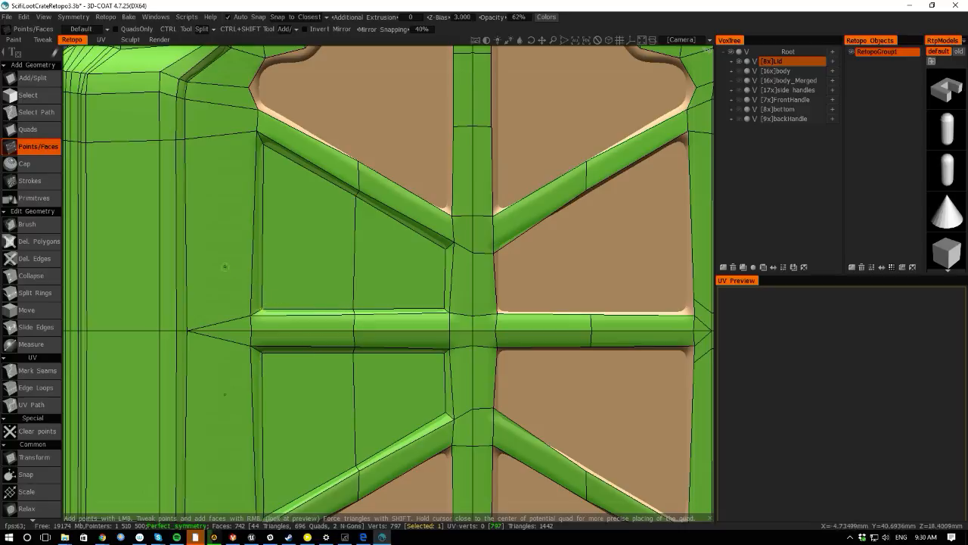
- Build a column of quads down the left edge of the center rib to the lower rim
scroll(370, 370, down, 5)
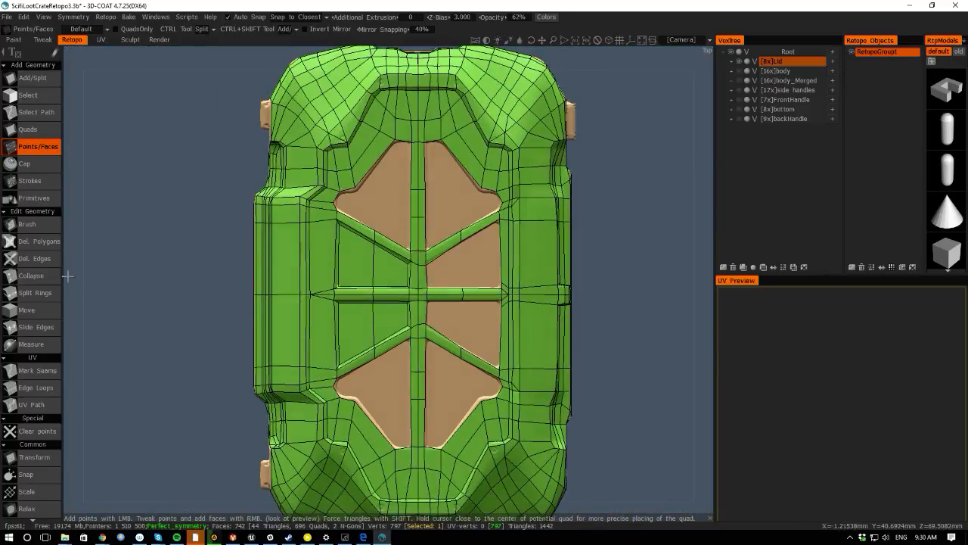
drag(67, 277, 88, 290)
middle_drag(110, 283, 81, 170)
scroll(81, 170, up, 5)
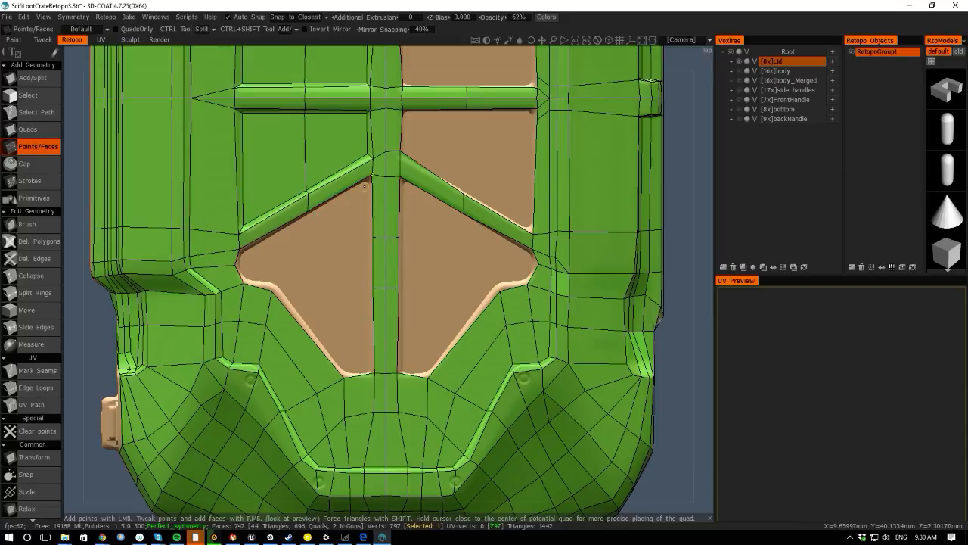
click(364, 185)
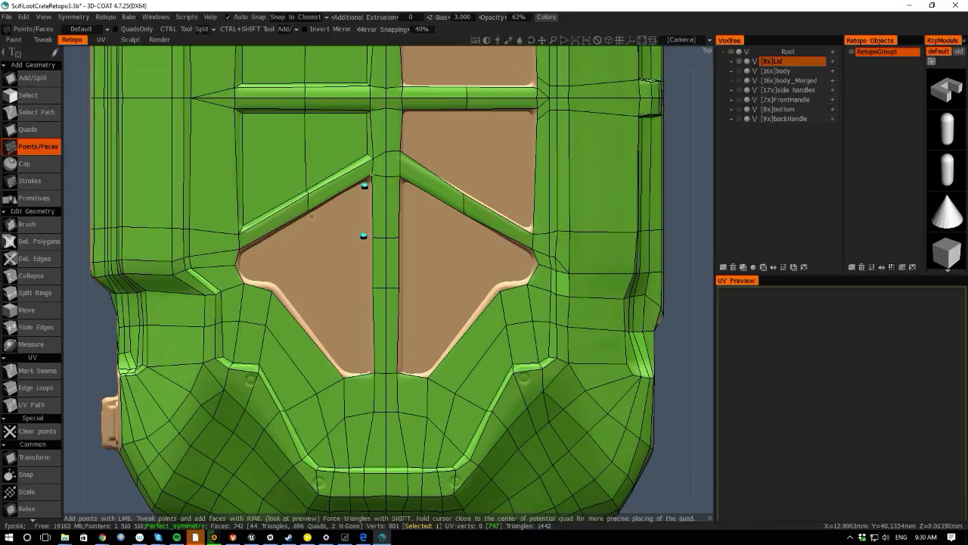
right_click(335, 196)
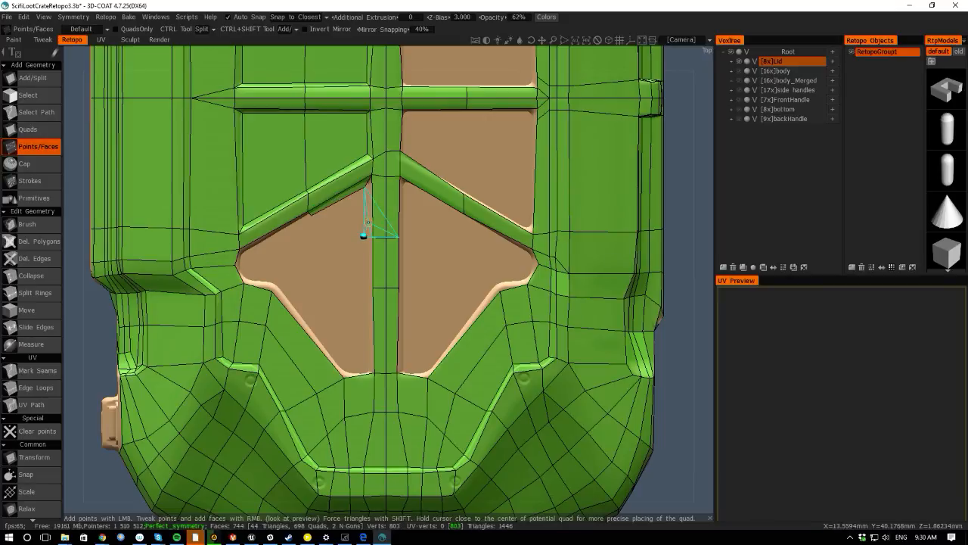
right_click(363, 235)
click(363, 287)
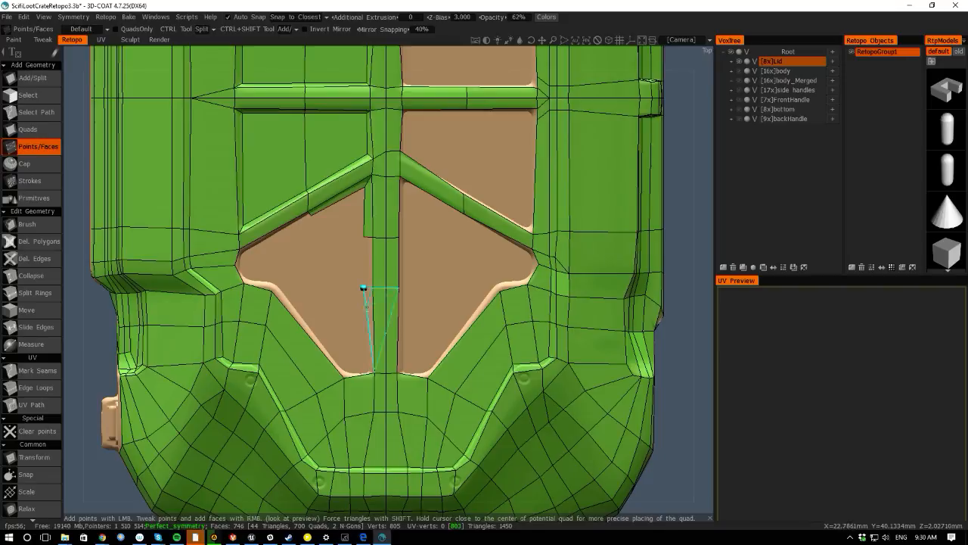
click(364, 367)
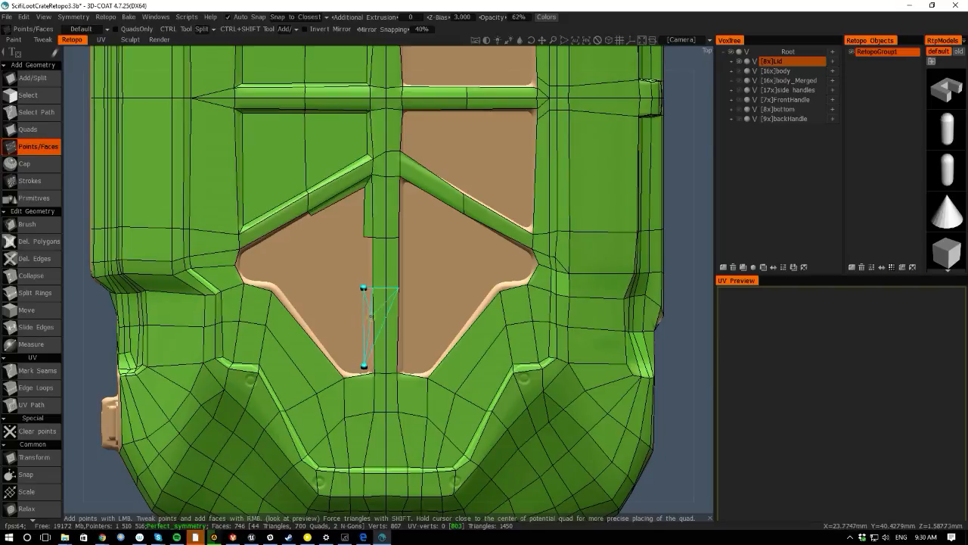
right_click(369, 323)
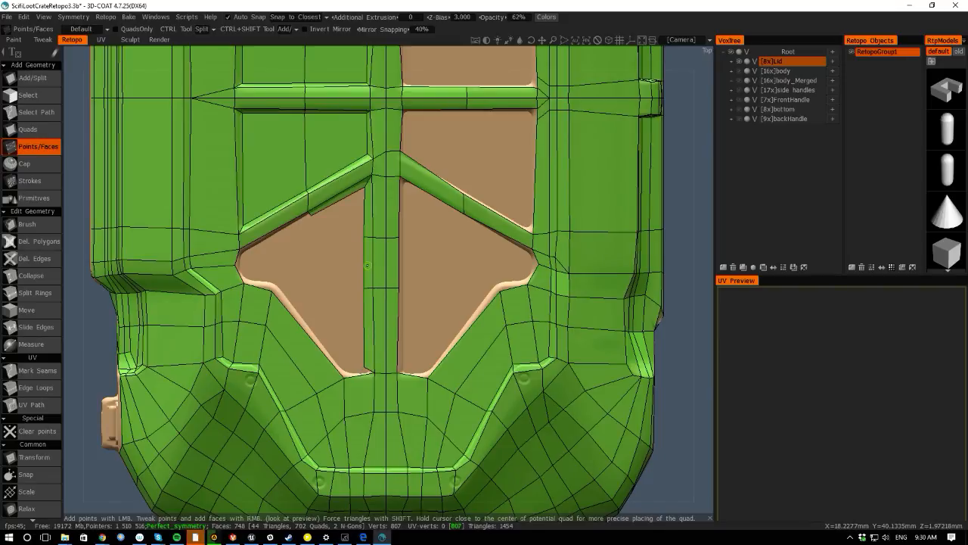
- Add points and faces around the panel's left corner notch beneath the diagonal rib
click(247, 261)
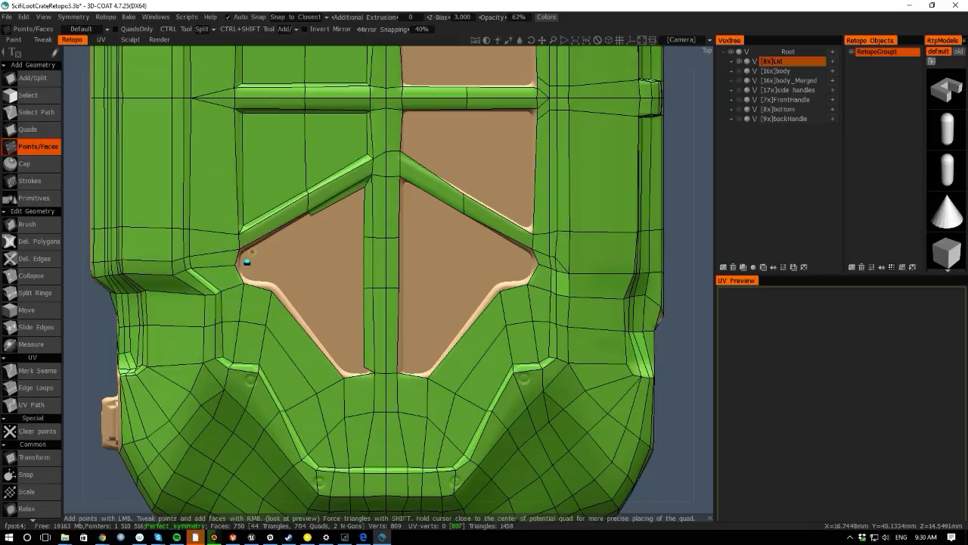
right_click(242, 254)
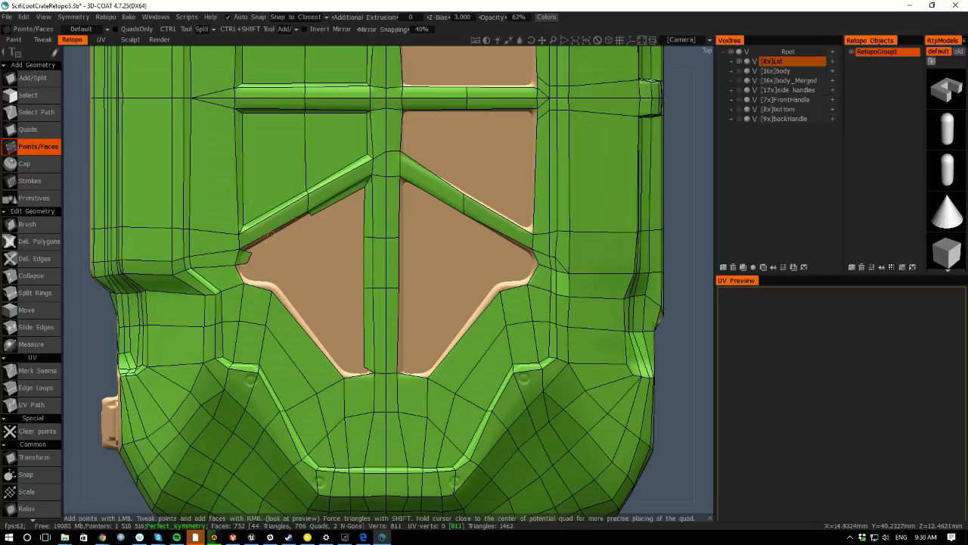
right_click(271, 244)
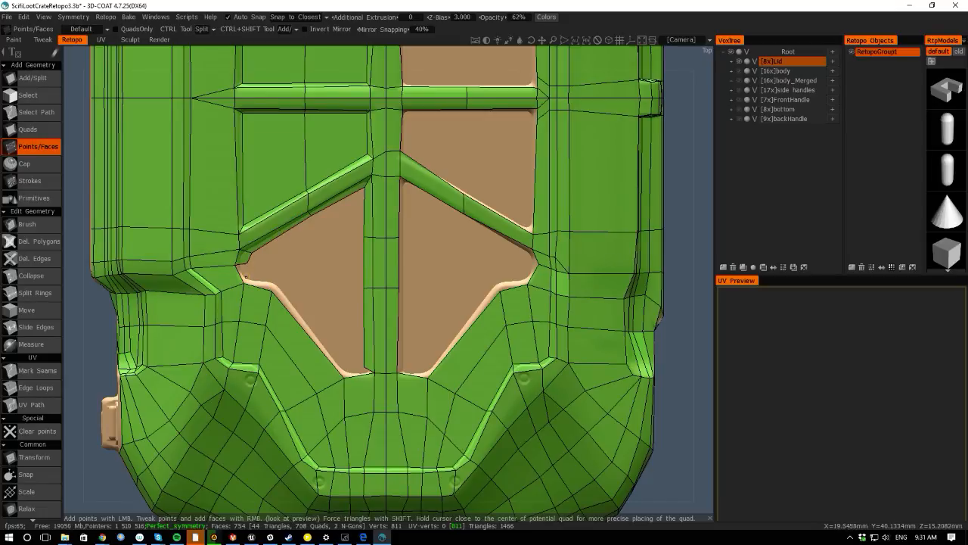
mouse_move(284, 269)
alt+right_down()
mouse_move(244, 240)
mouse_move(278, 270)
alt+right_up()
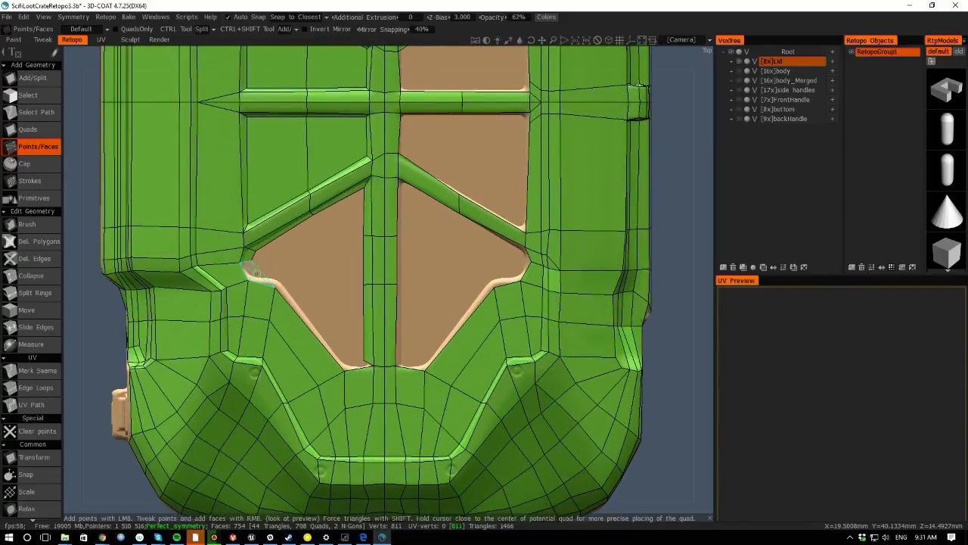
click(256, 273)
click(274, 277)
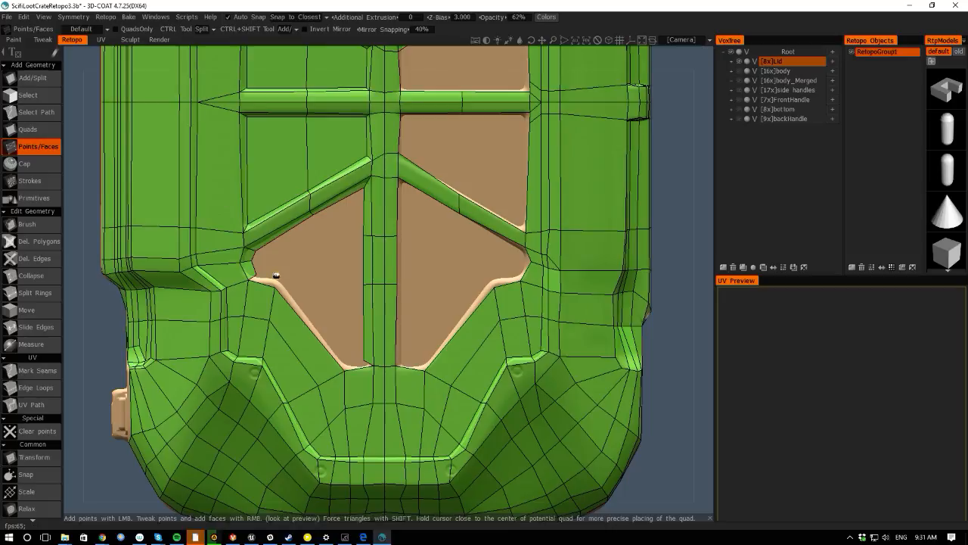
right_click(265, 279)
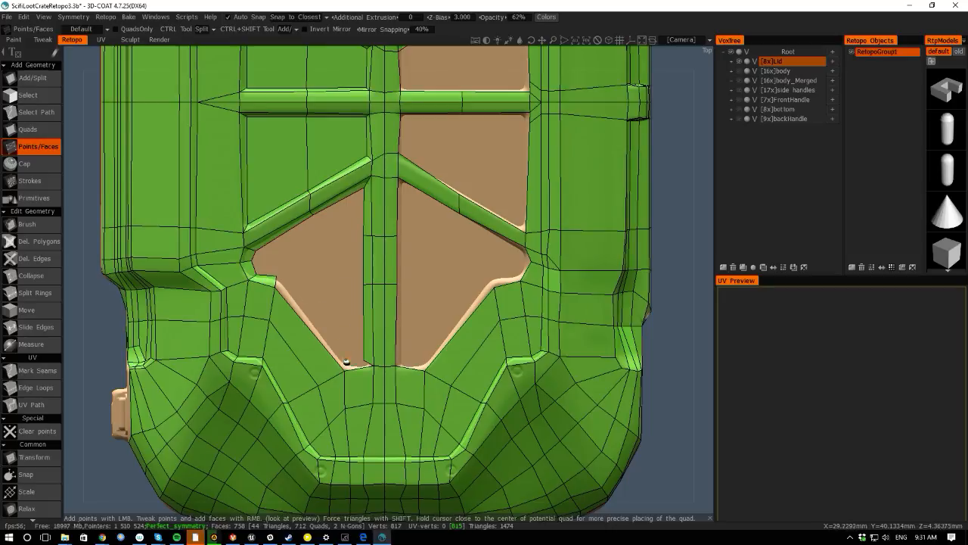
- Fill the rest of the lower left panel with quads between the diagonal rib and rim
right_click(352, 362)
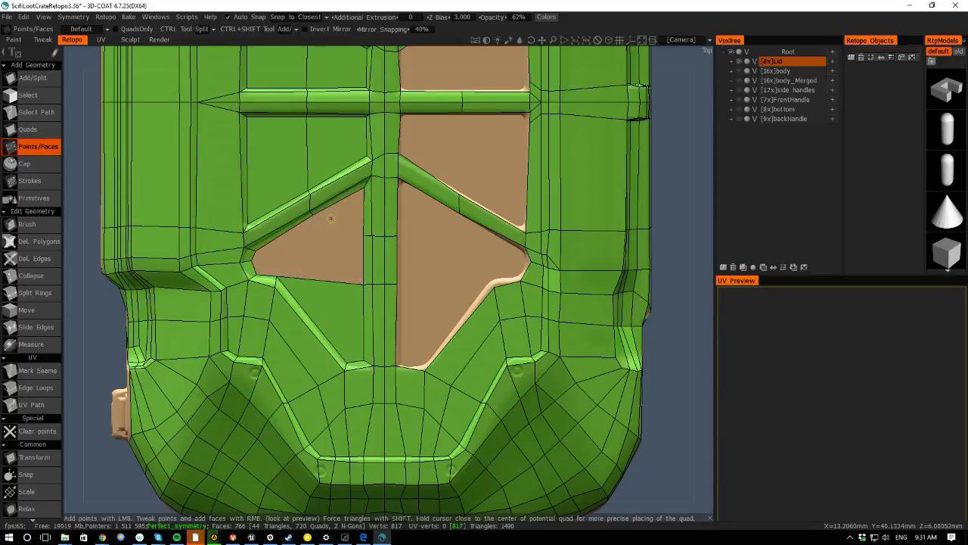
right_click(330, 217)
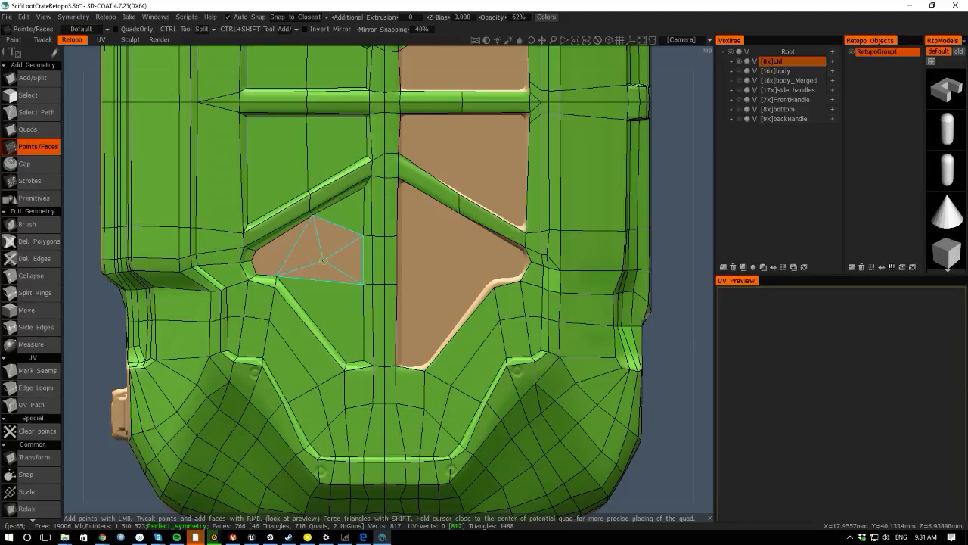
right_click(323, 261)
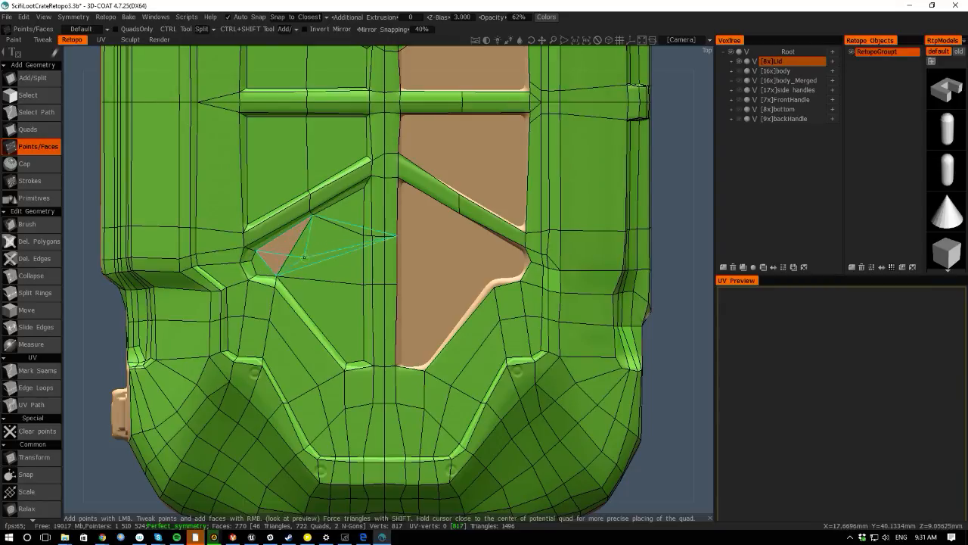
right_click(277, 248)
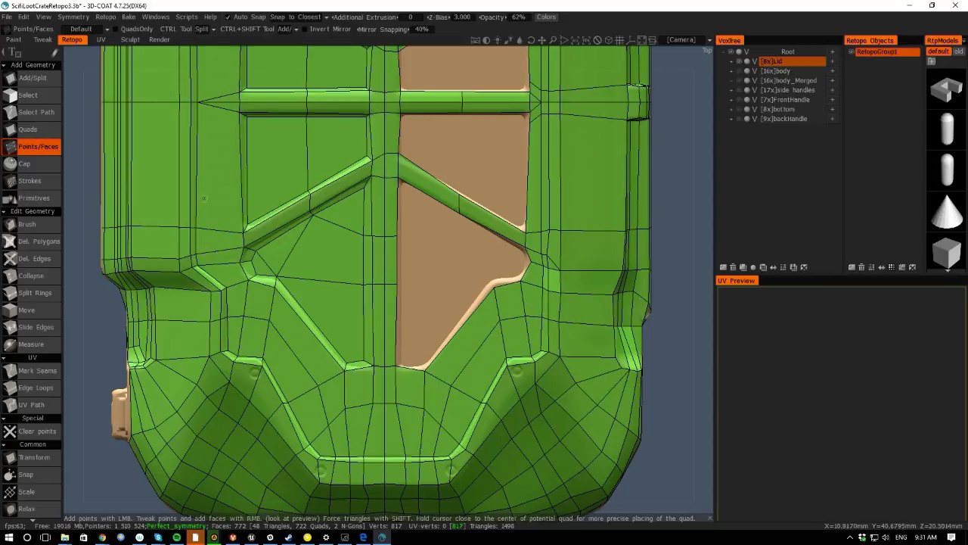
- Use the Cap tool to fill the open upper panel hole beside the center rib
drag(77, 281, 83, 322)
right_drag(84, 321, 67, 237)
middle_drag(67, 238, 110, 314)
right_drag(110, 314, 135, 343)
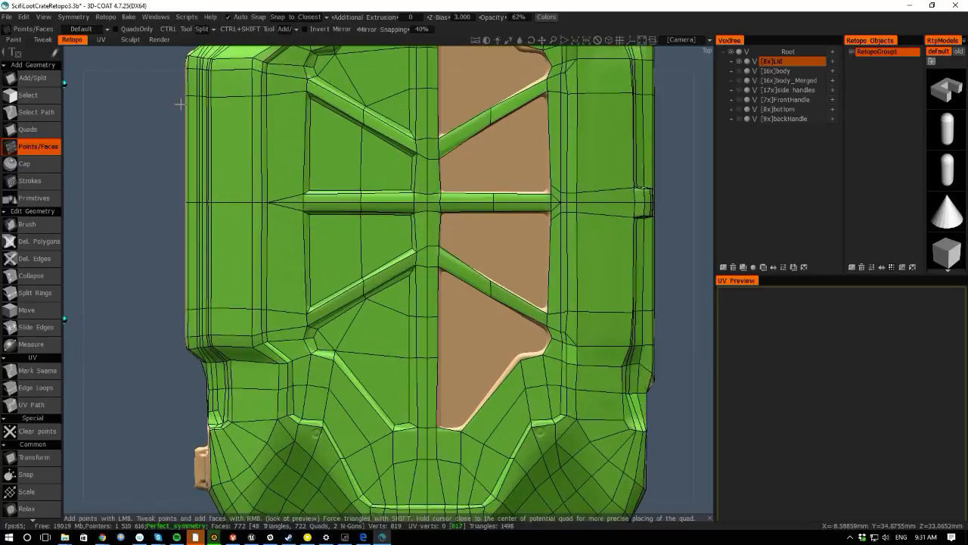
middle_drag(154, 149, 71, 324)
key(space)
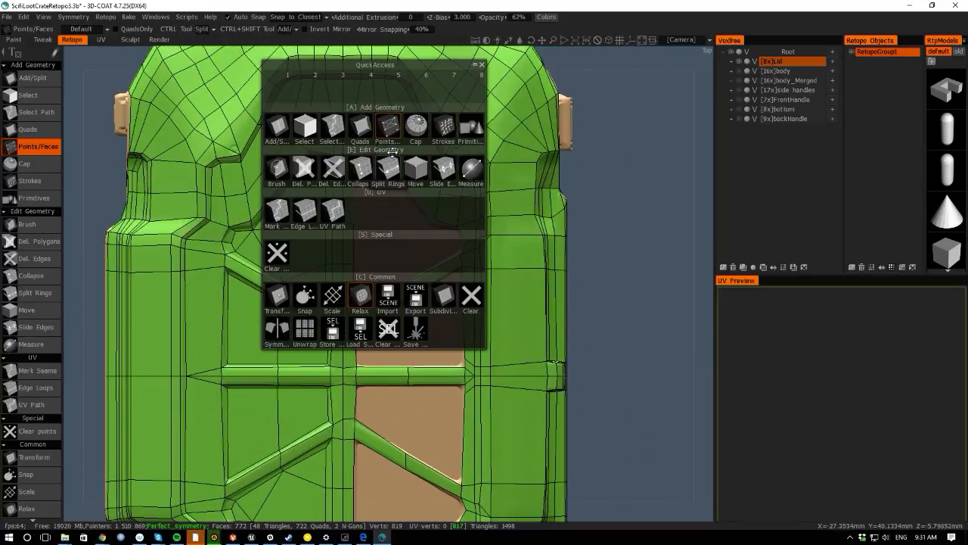
click(416, 128)
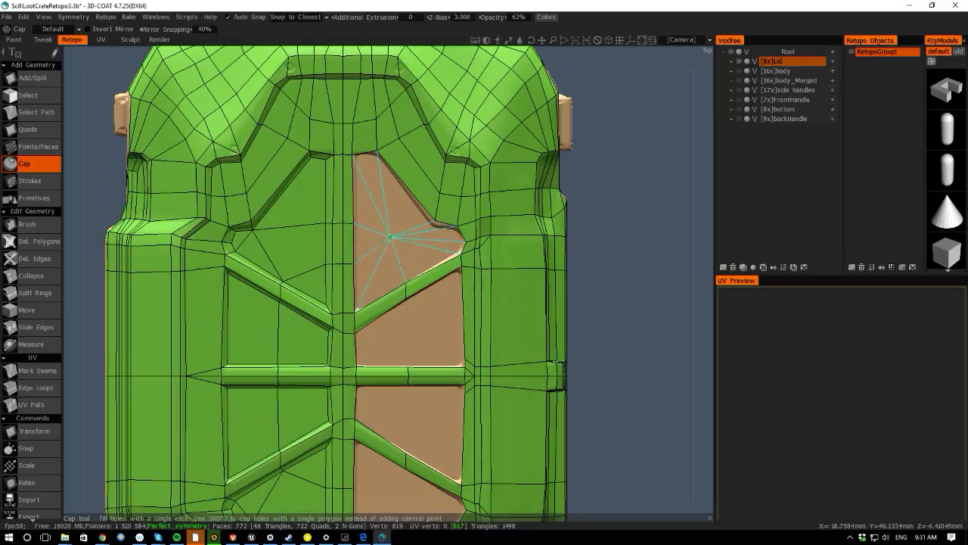
key(s)
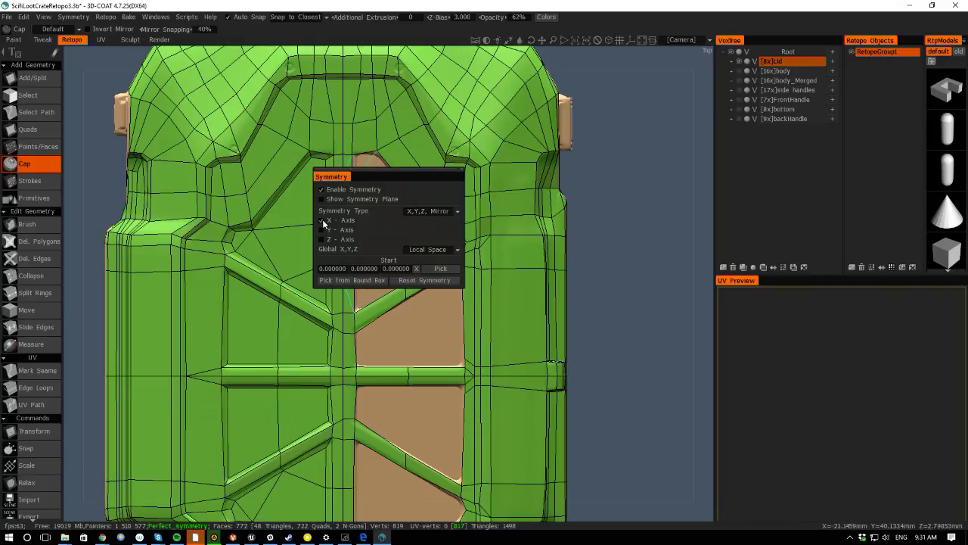
click(654, 414)
middle_drag(630, 404, 582, 354)
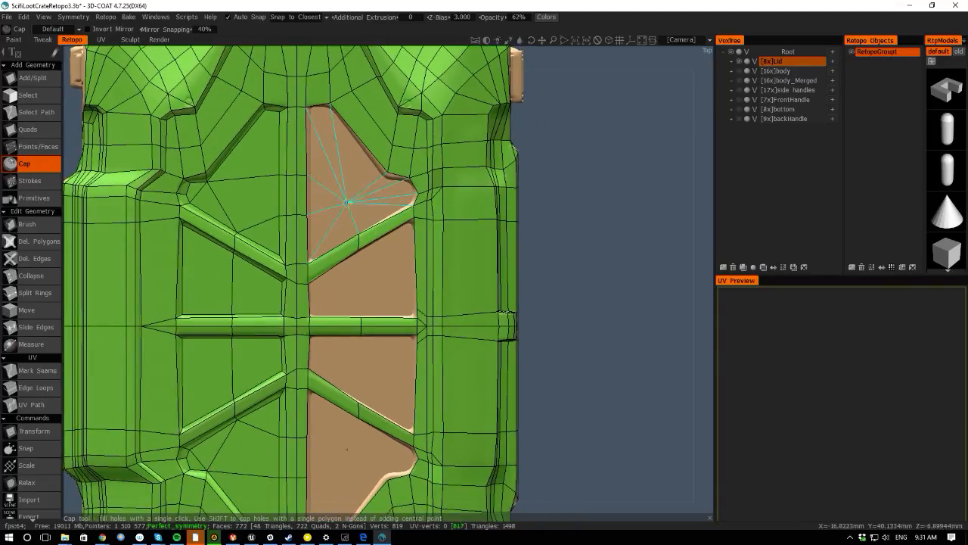
click(346, 200)
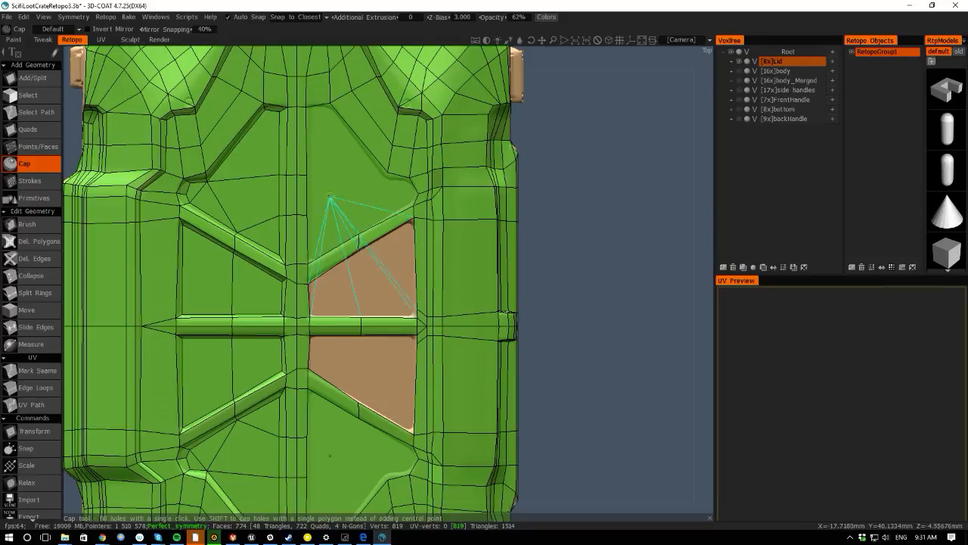
- Switch to the Select tool and select the capped face in the upper panel
key(space)
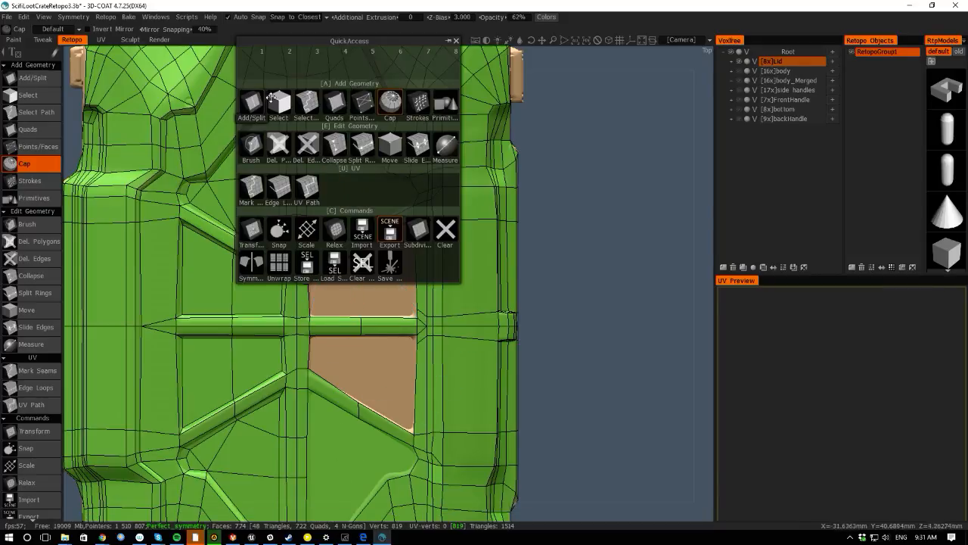
click(271, 99)
click(355, 182)
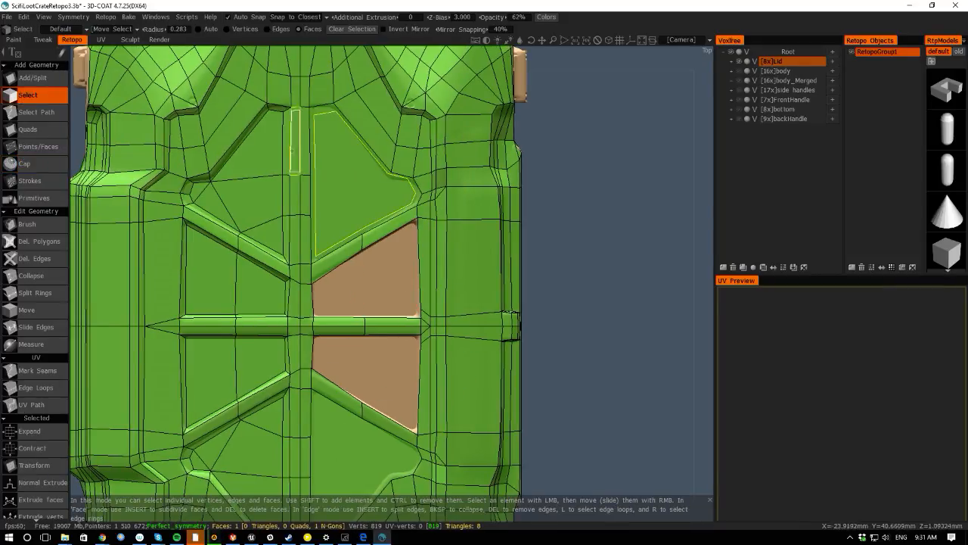
key(space)
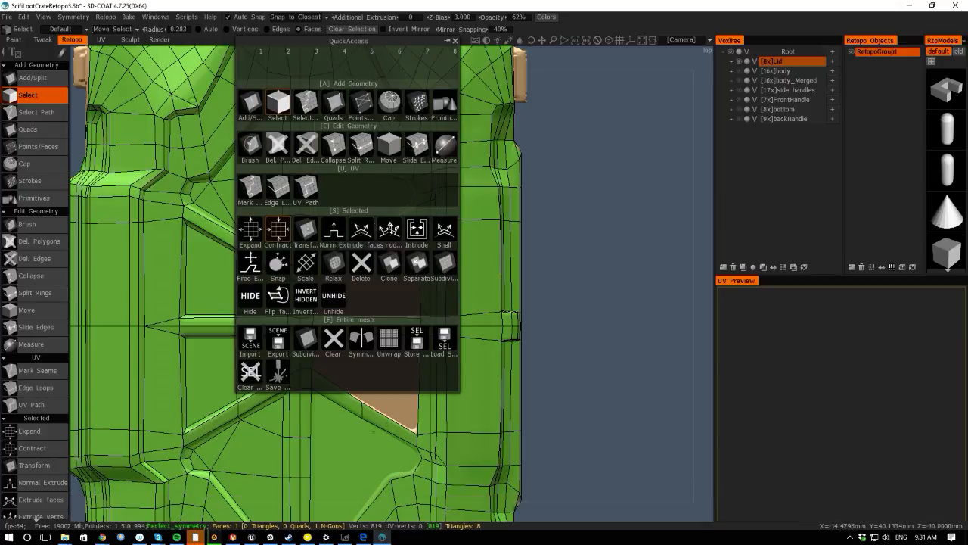
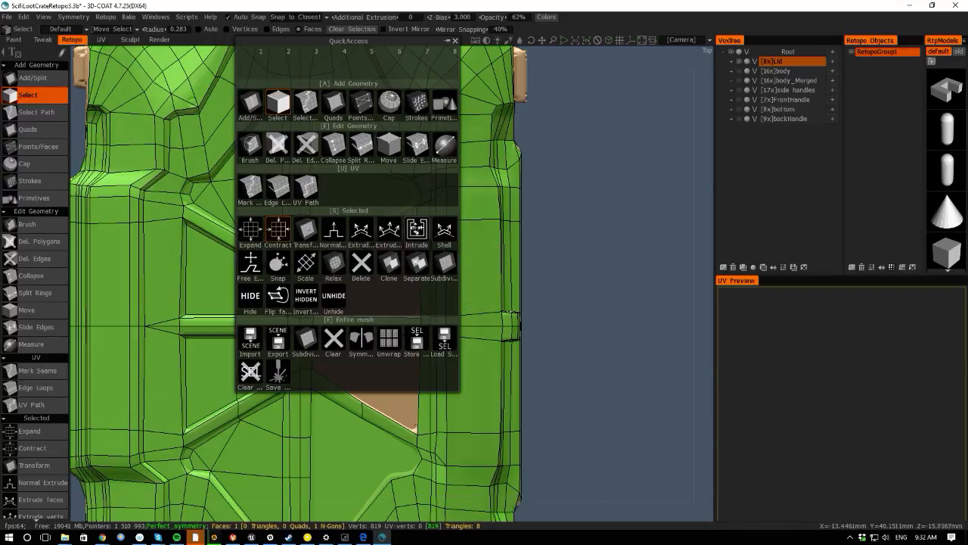
- Try to intrude the selected capped face, then undo it
click(417, 229)
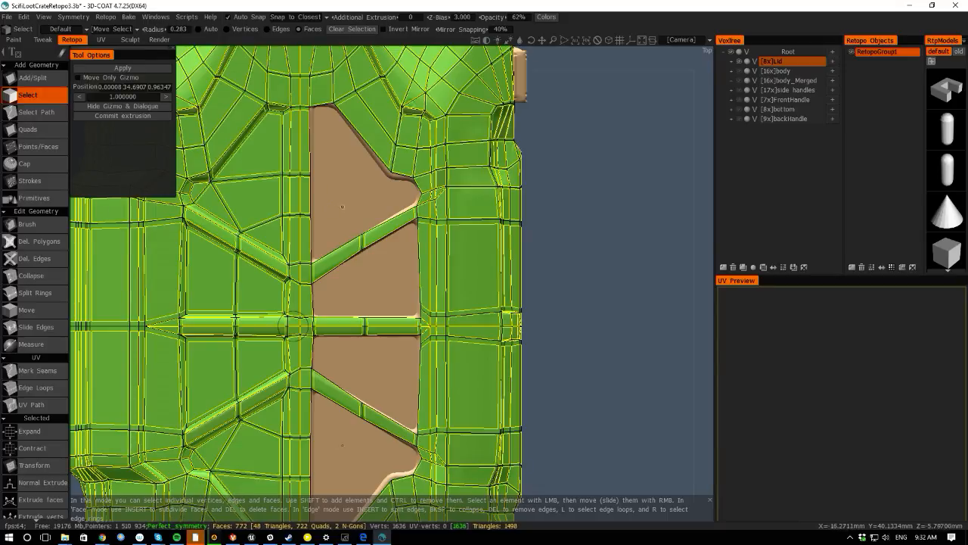
key(ctrl+z)
key(ctrl+z)
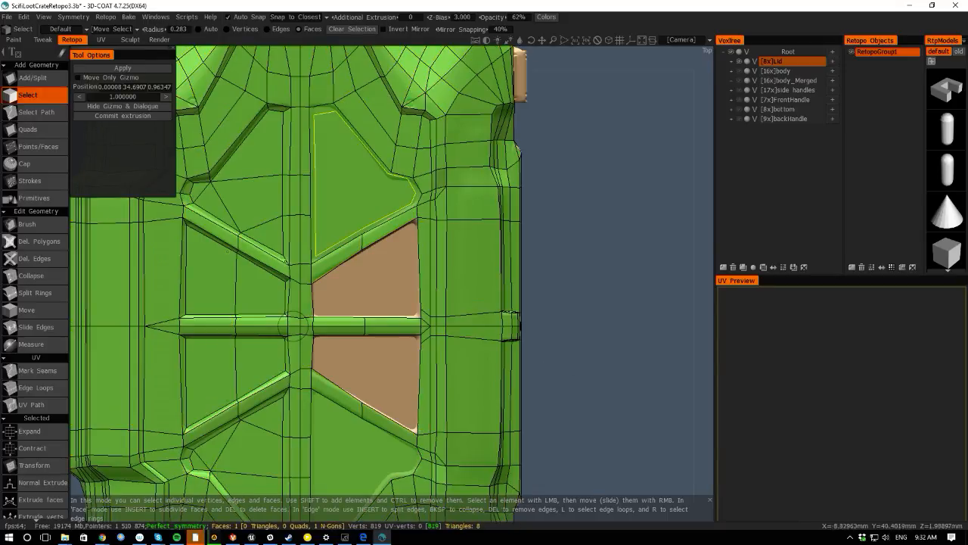
- Apply Transform to the selected capped face in the upper panel and nudge it slightly
key(space)
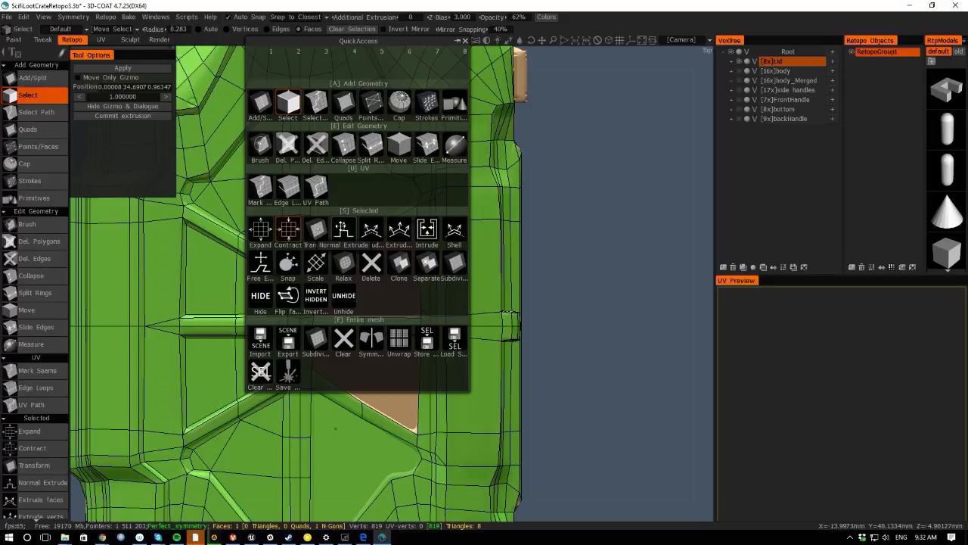
click(335, 225)
drag(367, 183, 356, 182)
alt+drag(202, 406, 82, 192)
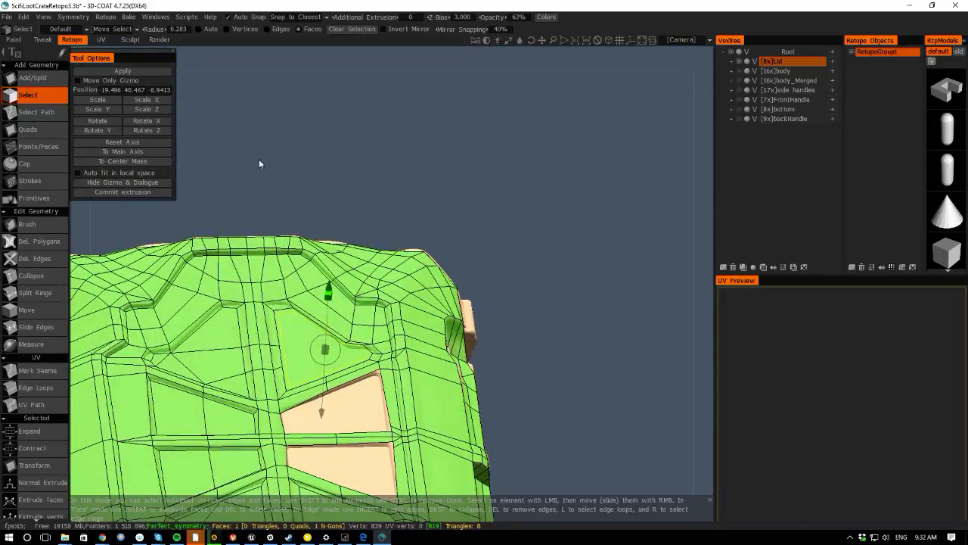
alt+middle_drag(259, 158, 293, 121)
drag(350, 229, 350, 239)
alt+drag(255, 66, 512, 234)
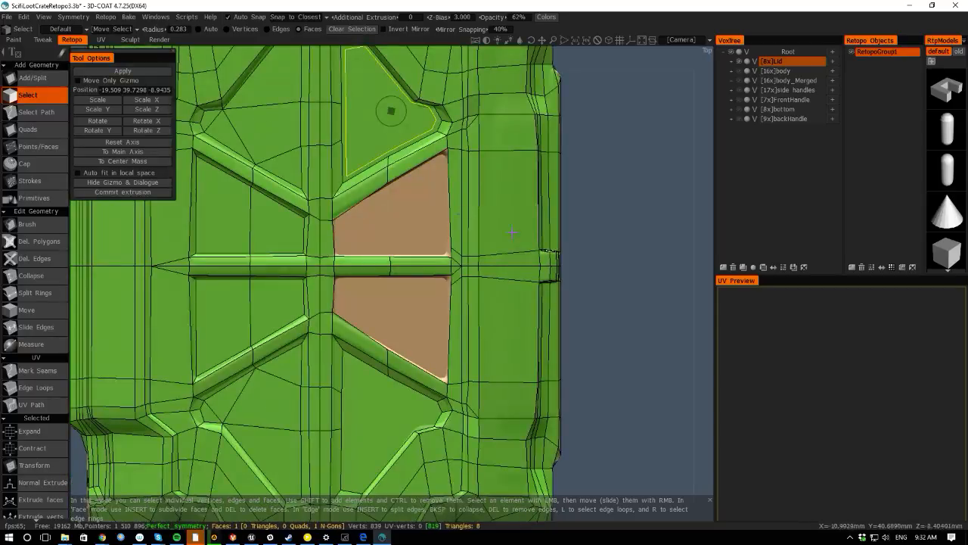
alt+middle_drag(599, 292, 562, 396)
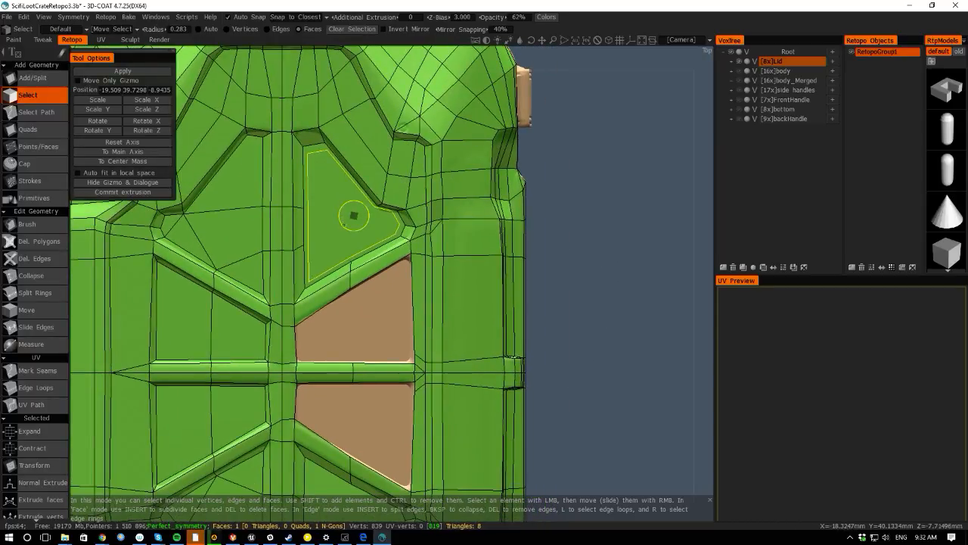
drag(344, 225, 341, 226)
key(space)
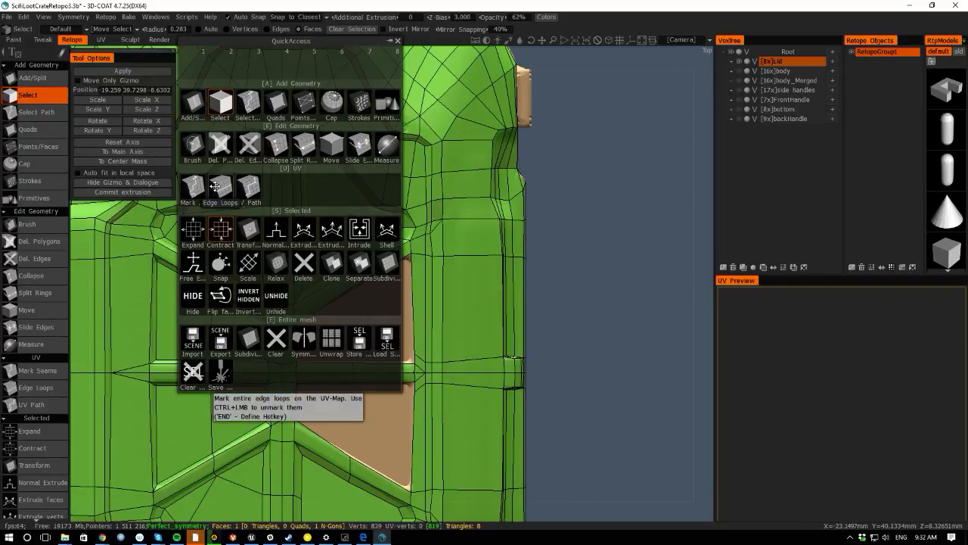
key(space)
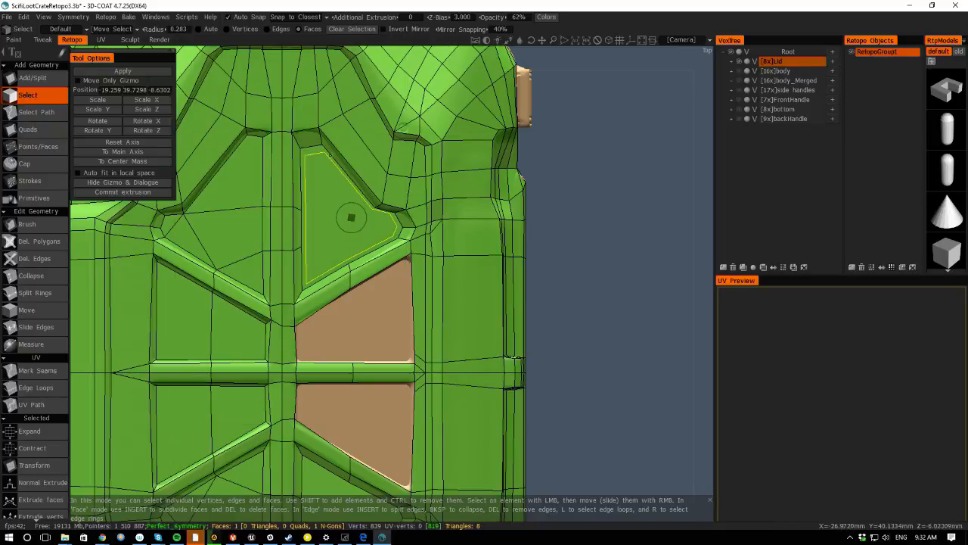
key(space)
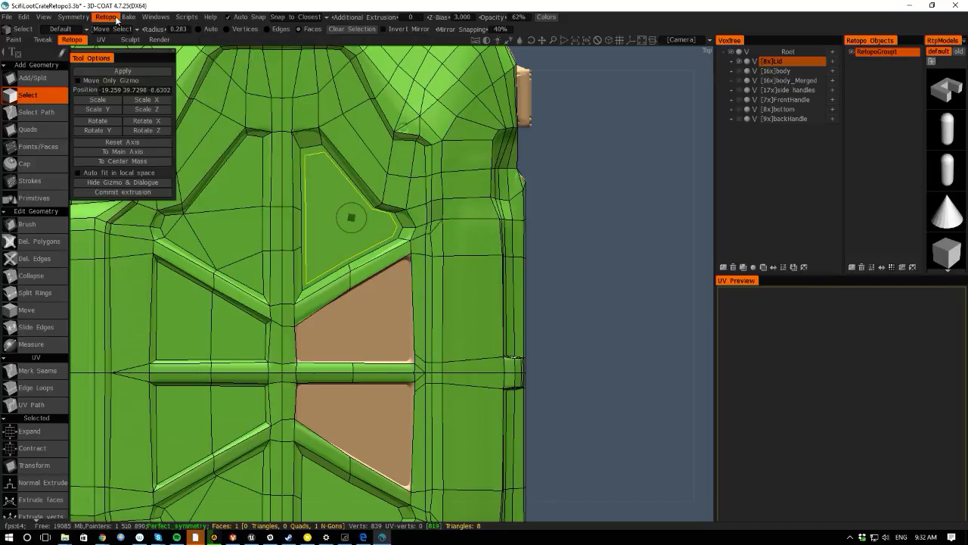
- Try to subdivide the selected capped face in the upper panel
click(90, 17)
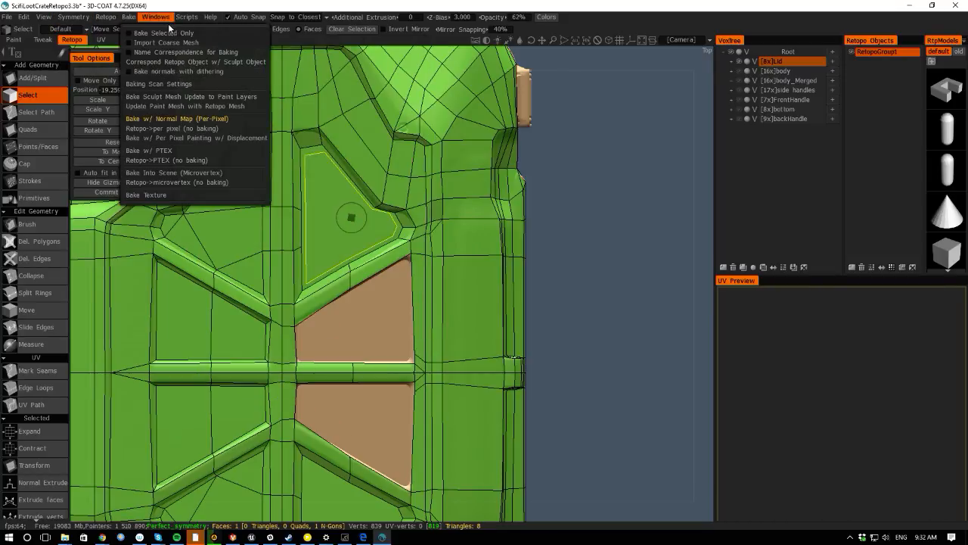
mouse_move(119, 27)
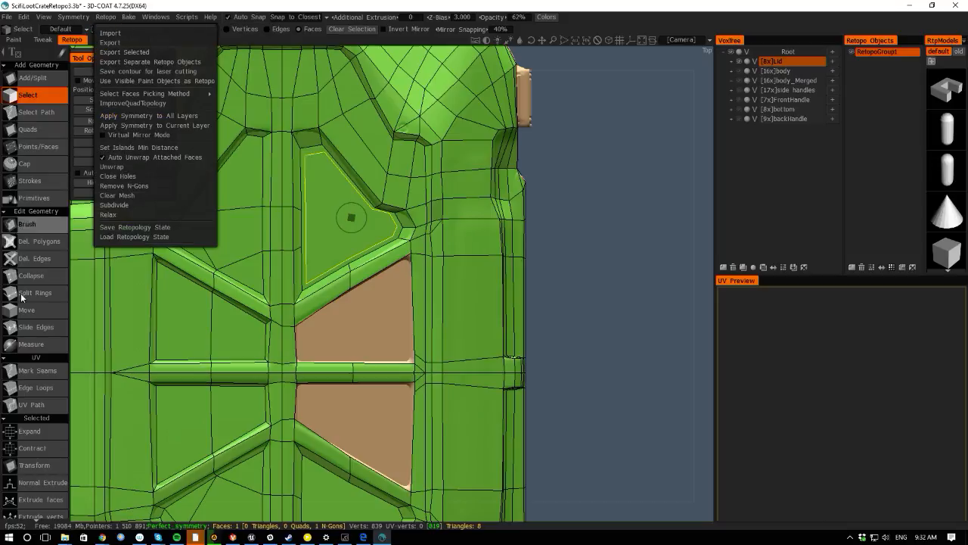
scroll(24, 372, down, 5)
middle_drag(25, 342, 38, 186)
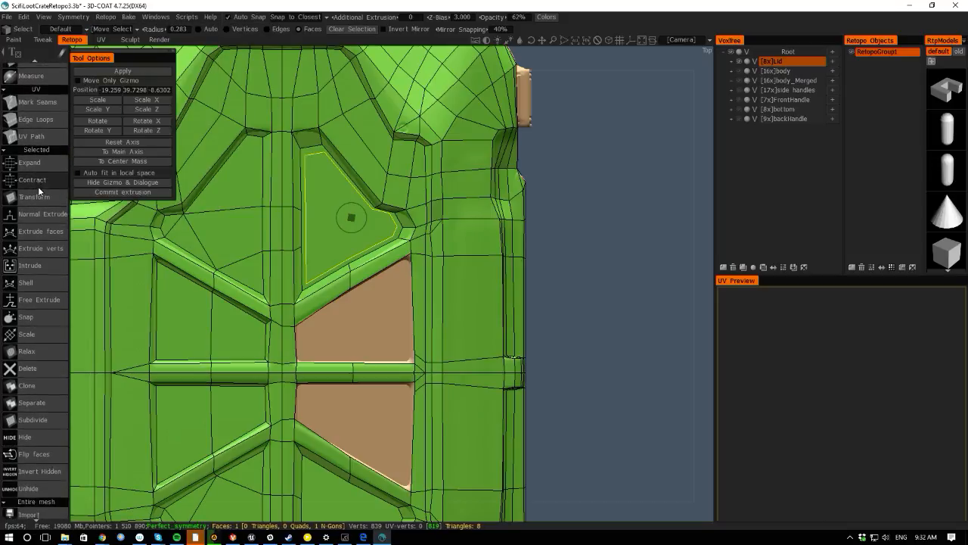
click(27, 424)
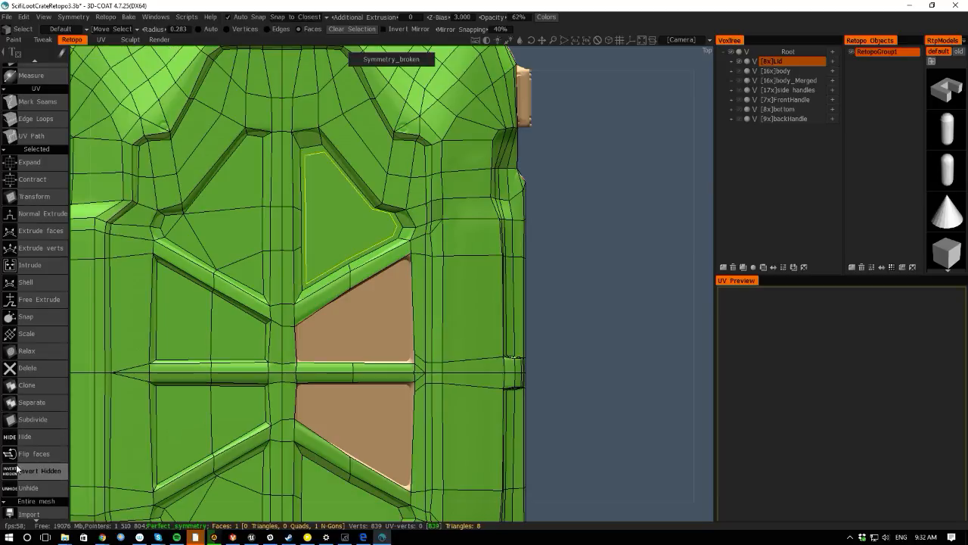
scroll(10, 425, down, 1)
scroll(11, 426, down, 6)
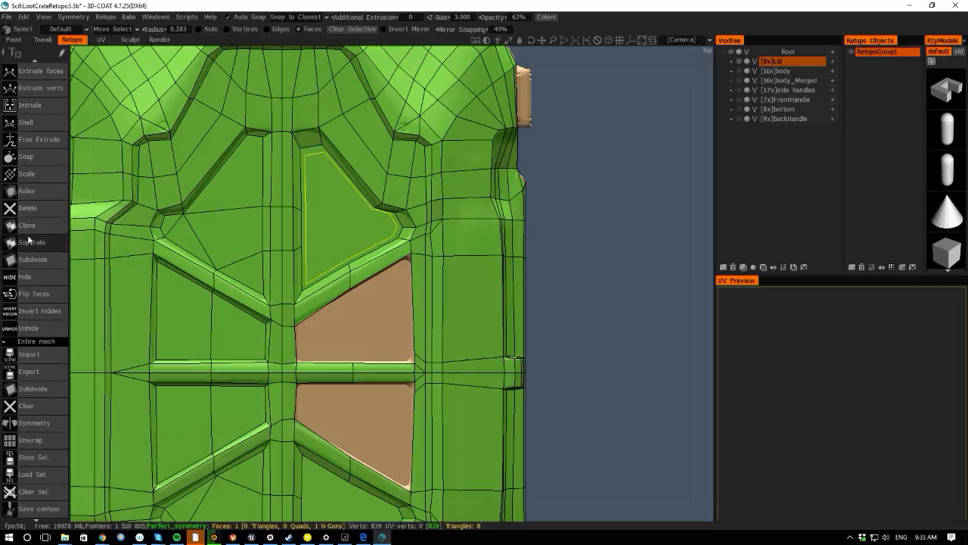
- Run Remove N-Gons on the retopo mesh to split the capped n-gon face
click(105, 18)
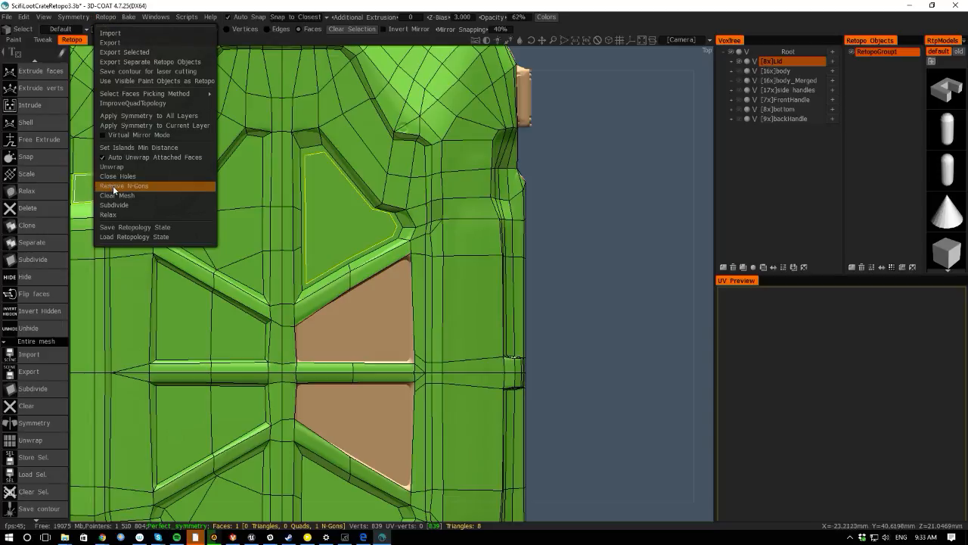
click(113, 187)
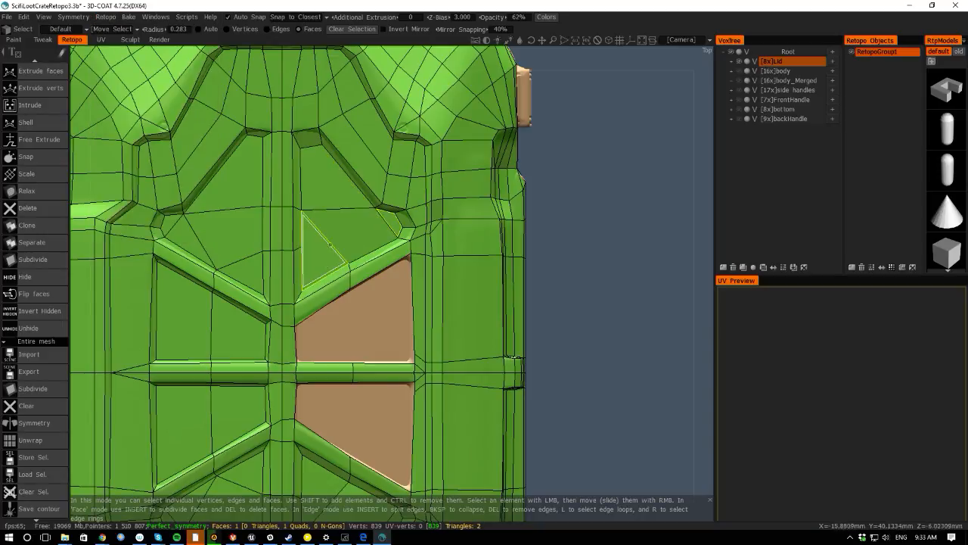
key(space)
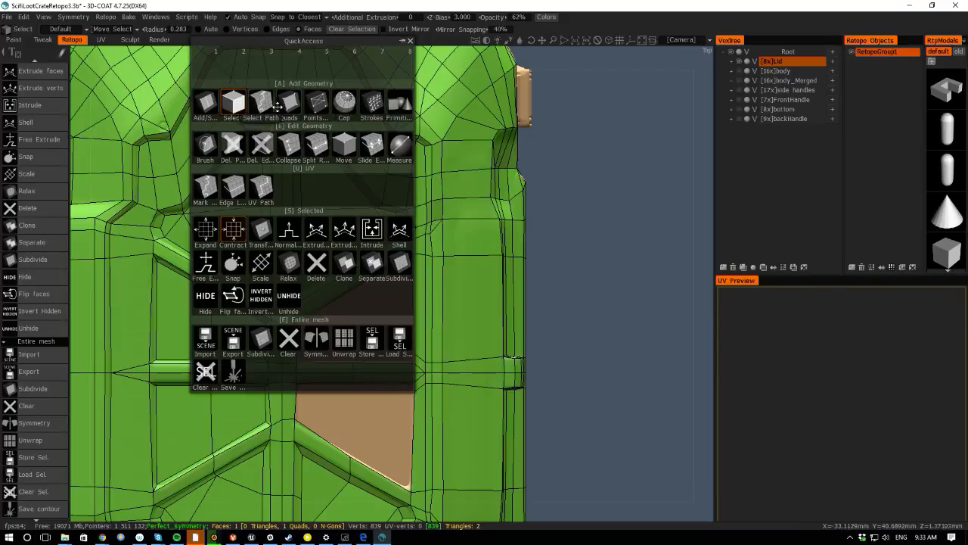
click(300, 99)
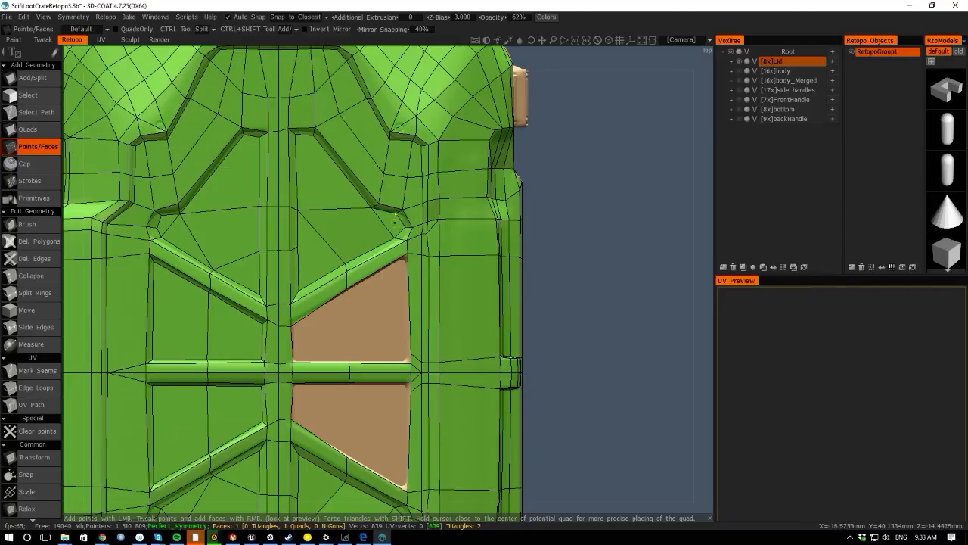
scroll(558, 277, down, 4)
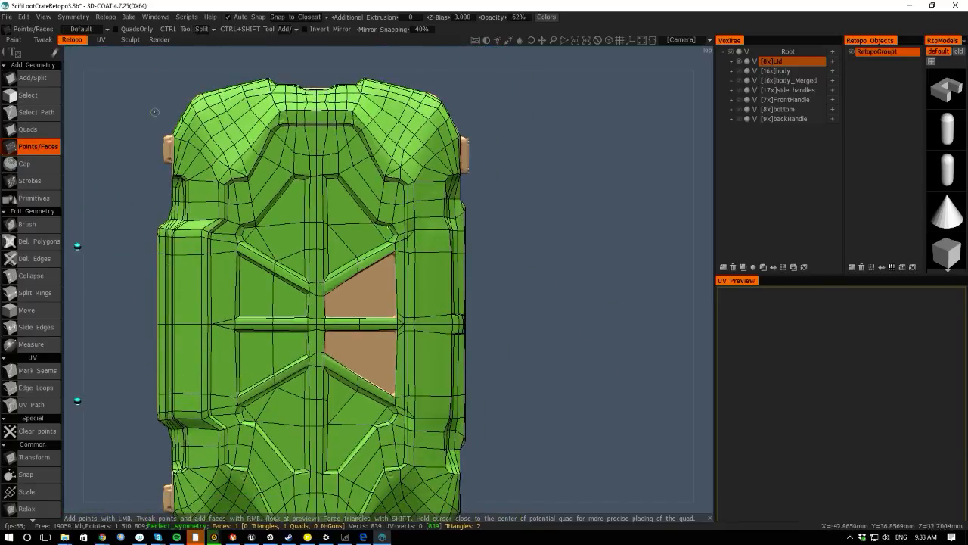
scroll(114, 168, up, 3)
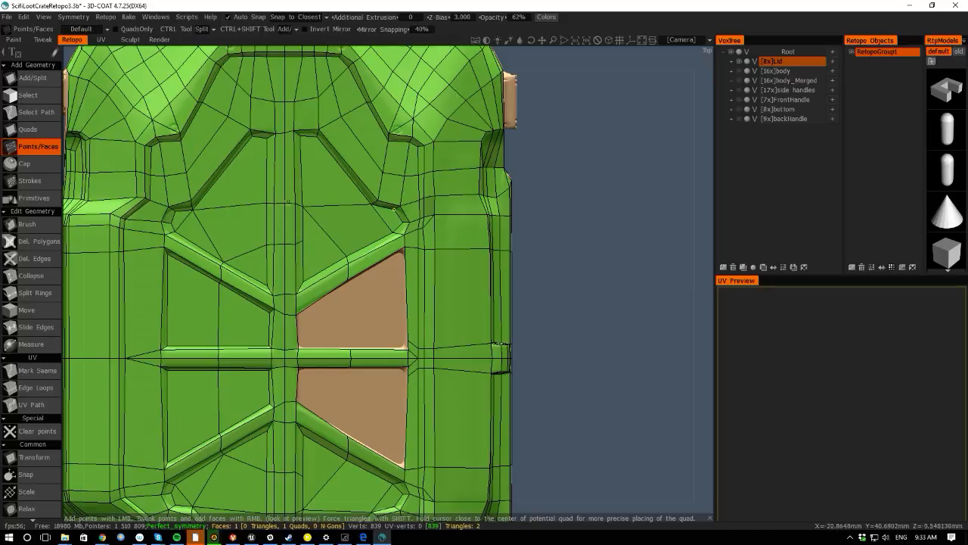
- Use Add/Split to draw new edges from the diagonal rib corner up through the upper panel faces
click(30, 78)
click(304, 242)
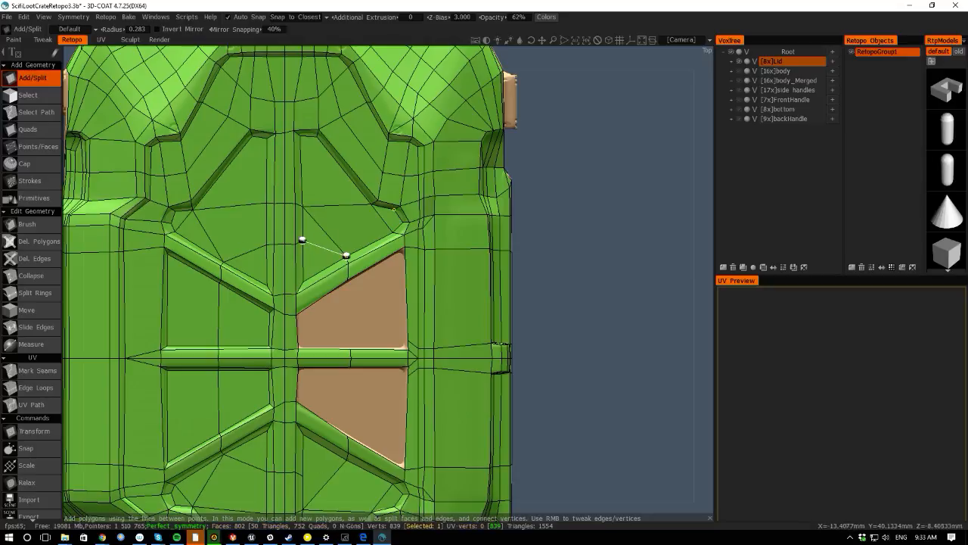
click(348, 256)
click(325, 240)
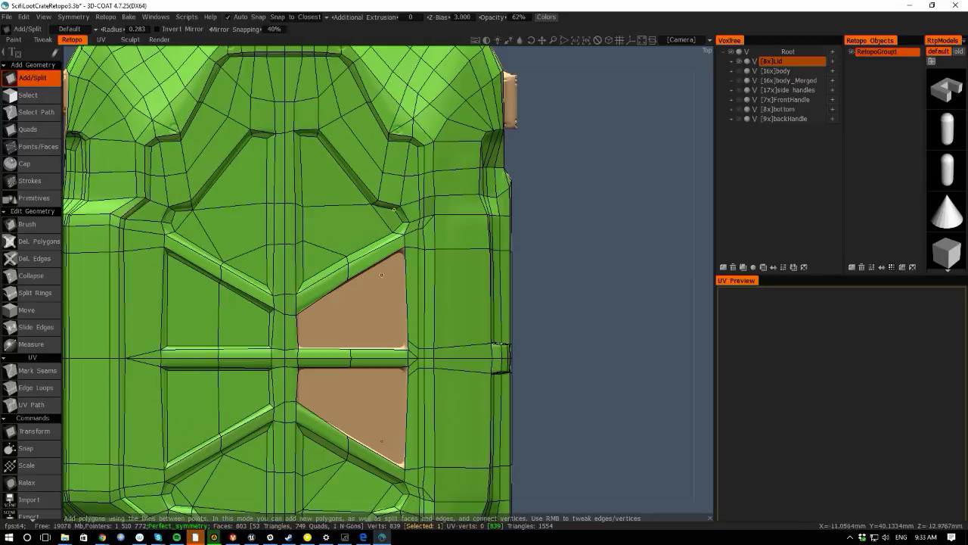
click(347, 255)
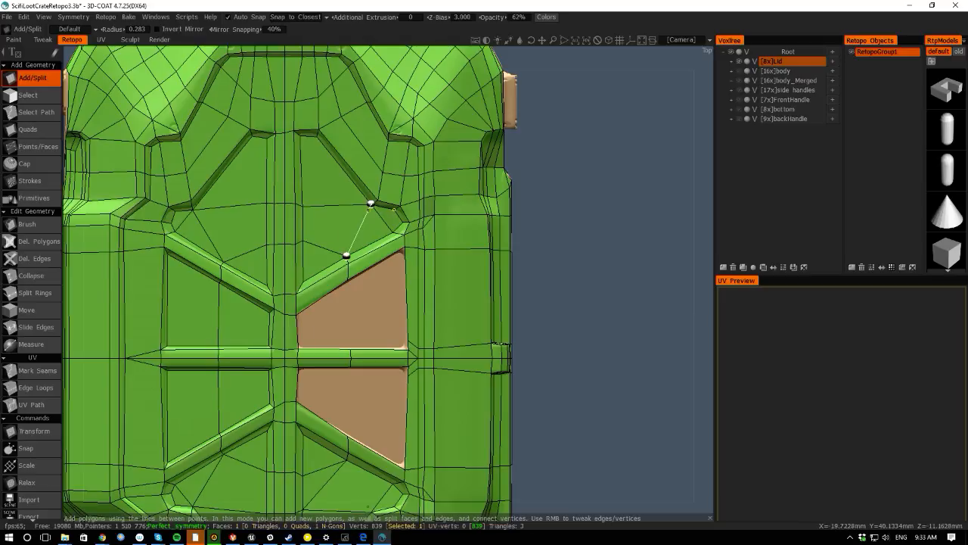
click(371, 203)
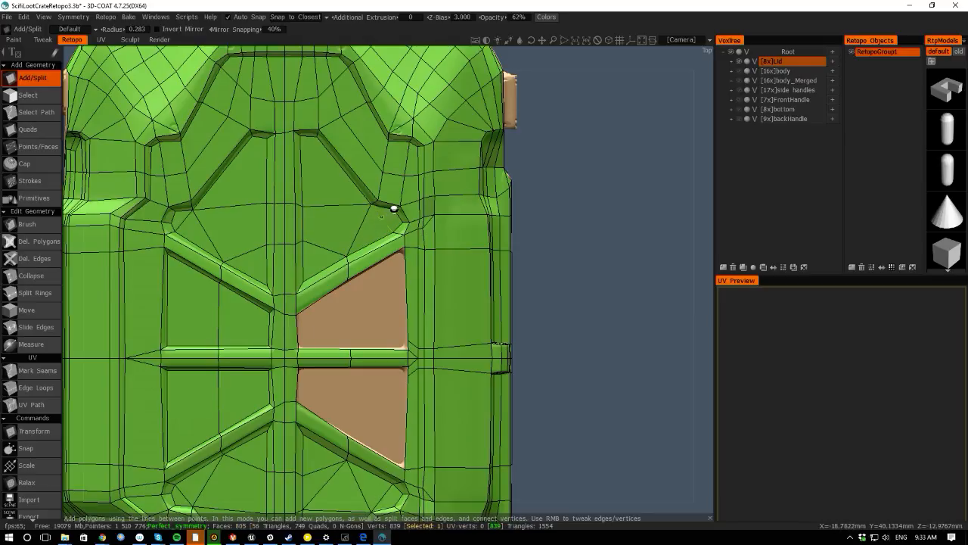
scroll(536, 401, up, 2)
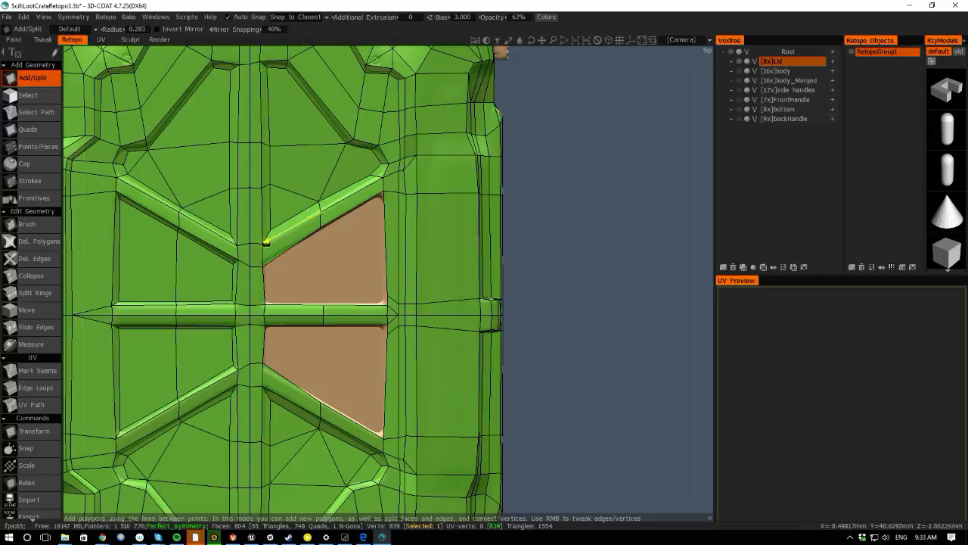
click(265, 244)
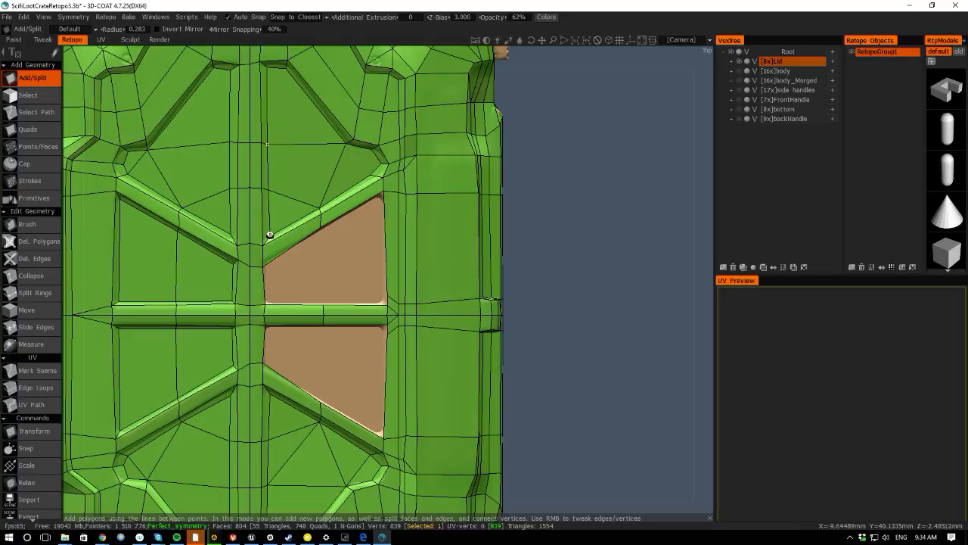
- Use the Cap tool to fill the open hole between the diagonal rib and the center rib
key(space)
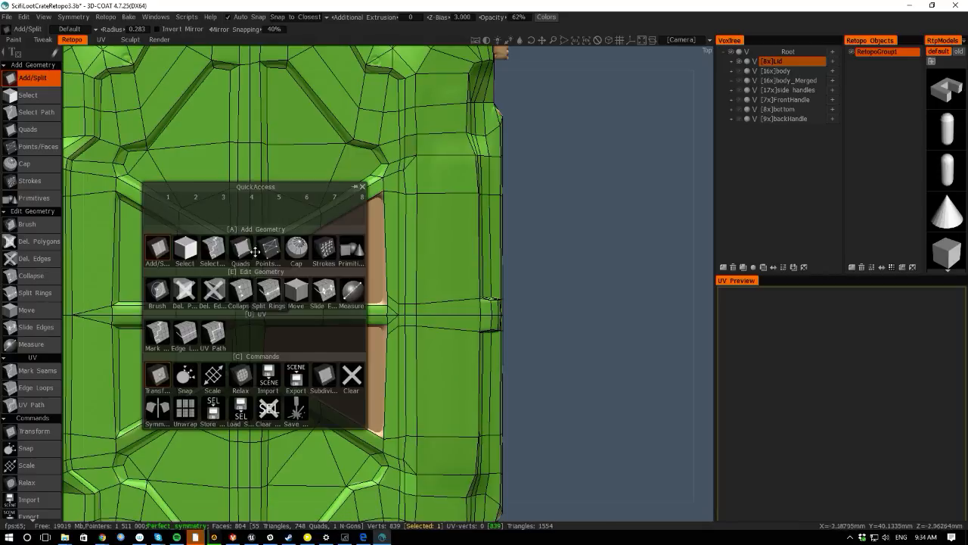
key(space)
- Select the new capped face, apply Normal Extrude and drag it slightly, then return to Add/Split
key(space)
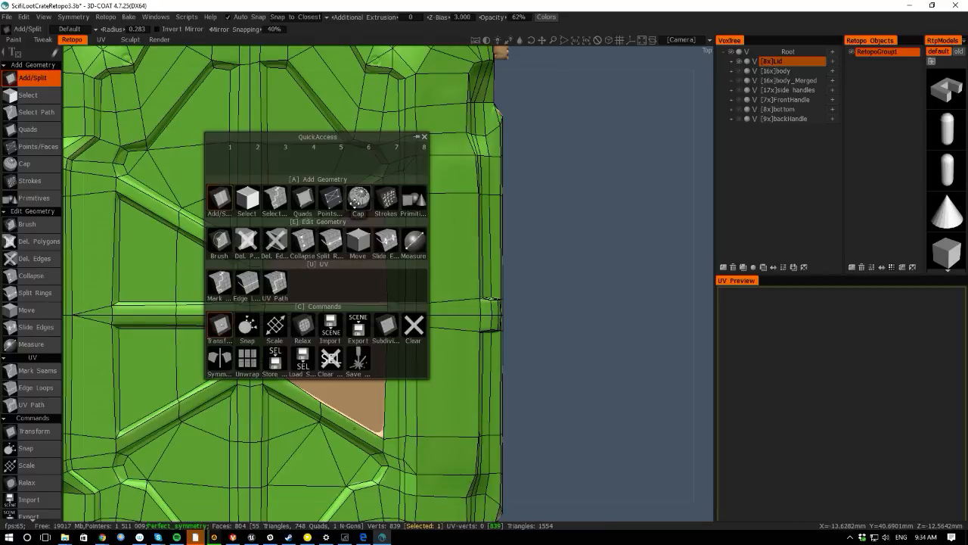
click(359, 198)
click(329, 269)
key(space)
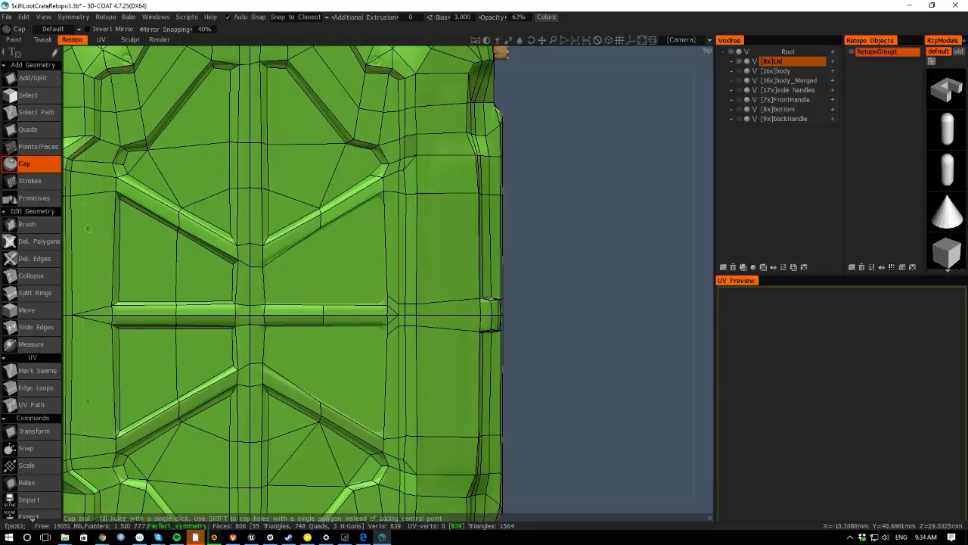
click(28, 94)
key(space)
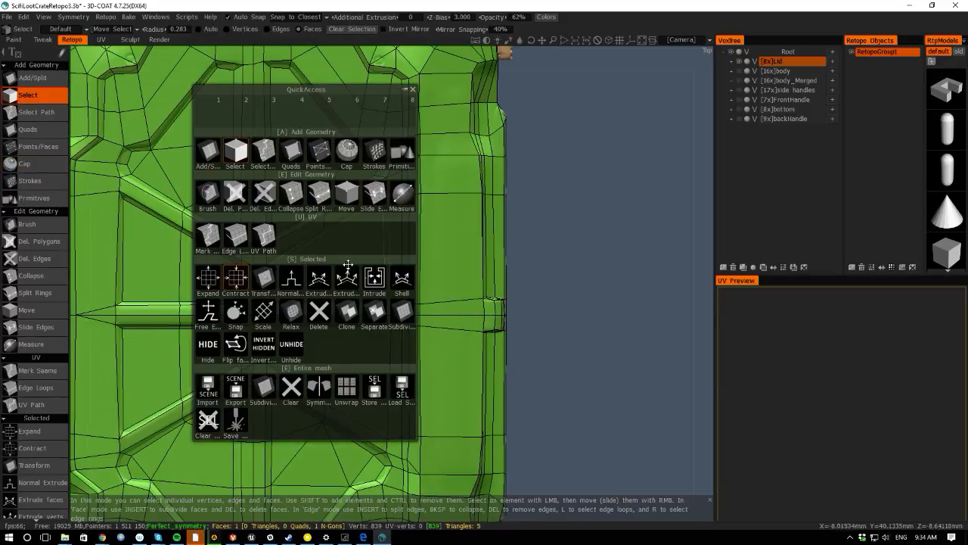
click(291, 278)
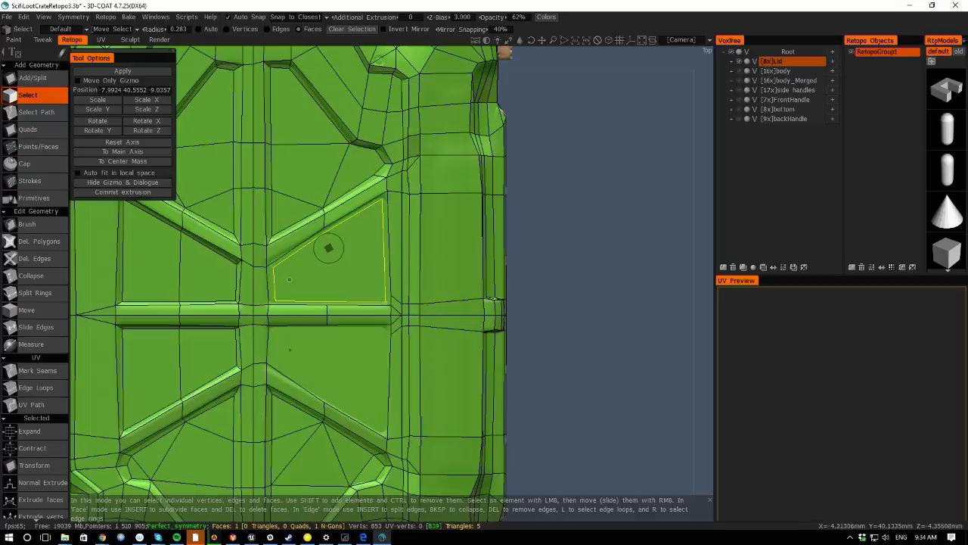
drag(328, 248, 310, 255)
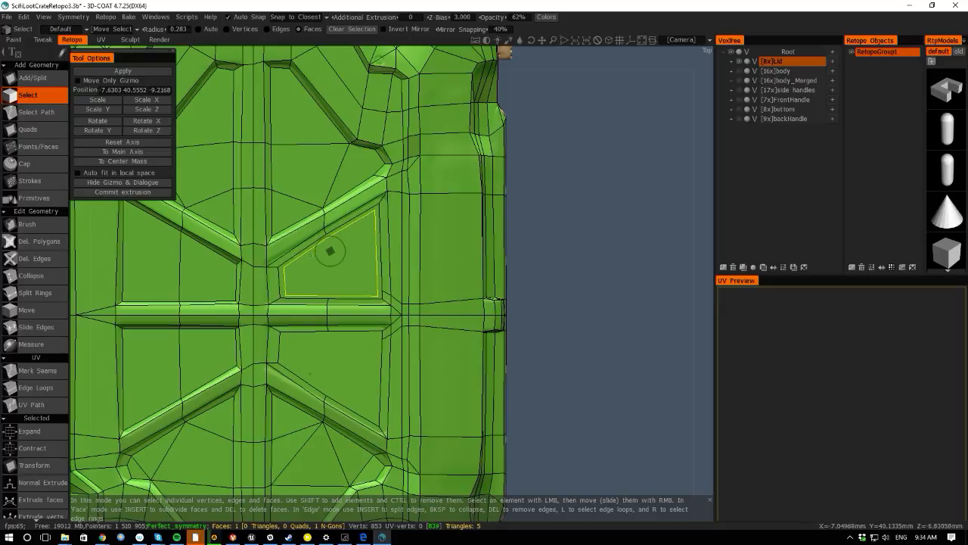
drag(75, 285, 98, 205)
drag(304, 348, 325, 308)
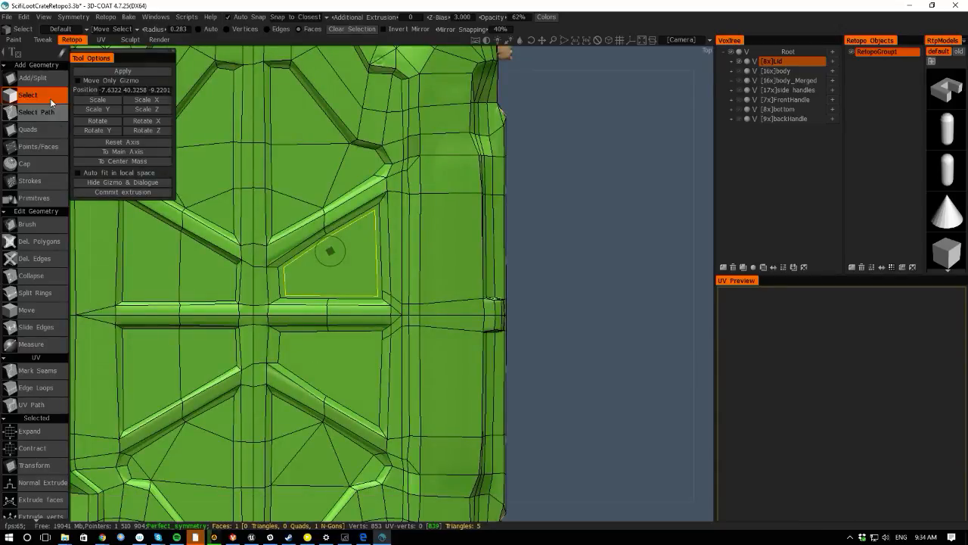
click(32, 77)
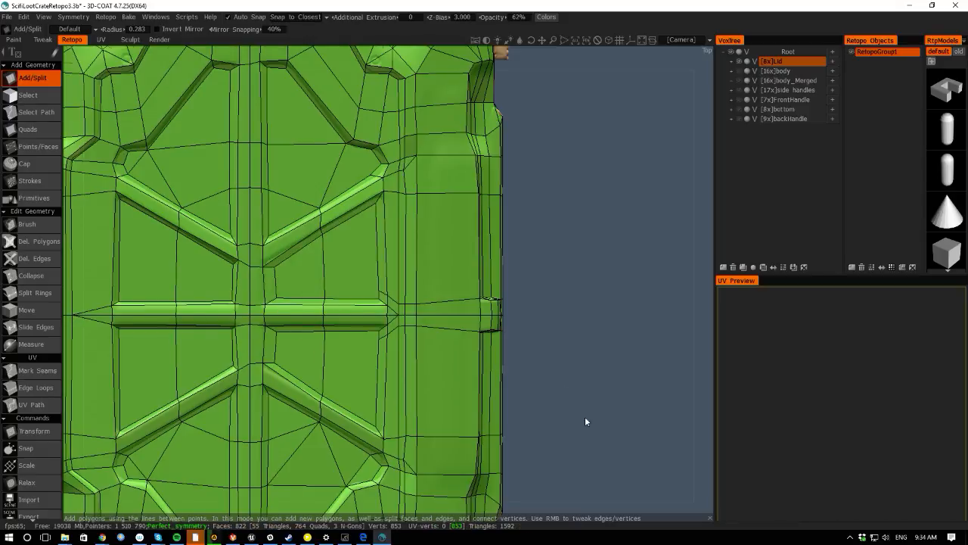
- Zoom out and orbit around the lid to inspect the whole retopology mesh
scroll(499, 382, down, 5)
drag(100, 295, 127, 216)
middle_drag(128, 216, 174, 124)
scroll(189, 233, up, 4)
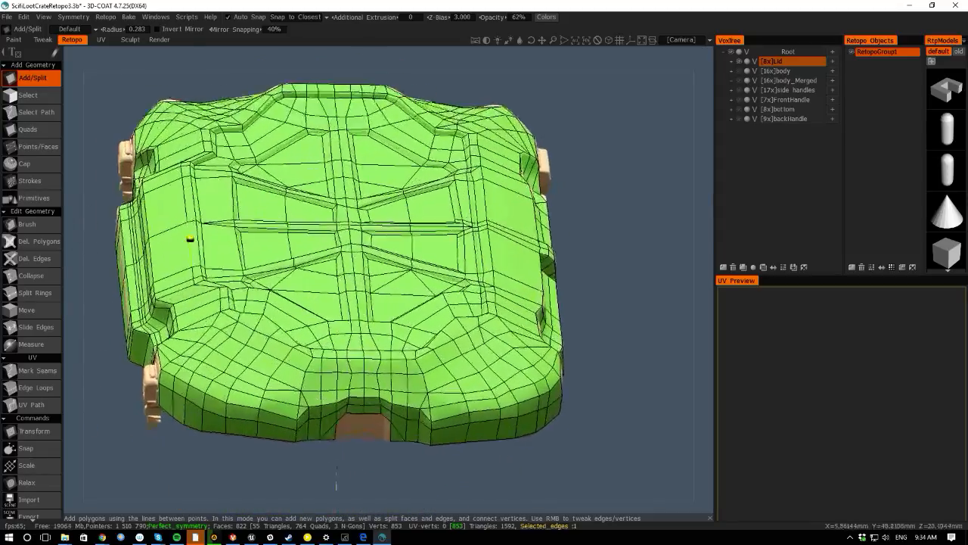
- Run the Snap command on the retopology mesh from the quick-access panel
key(space)
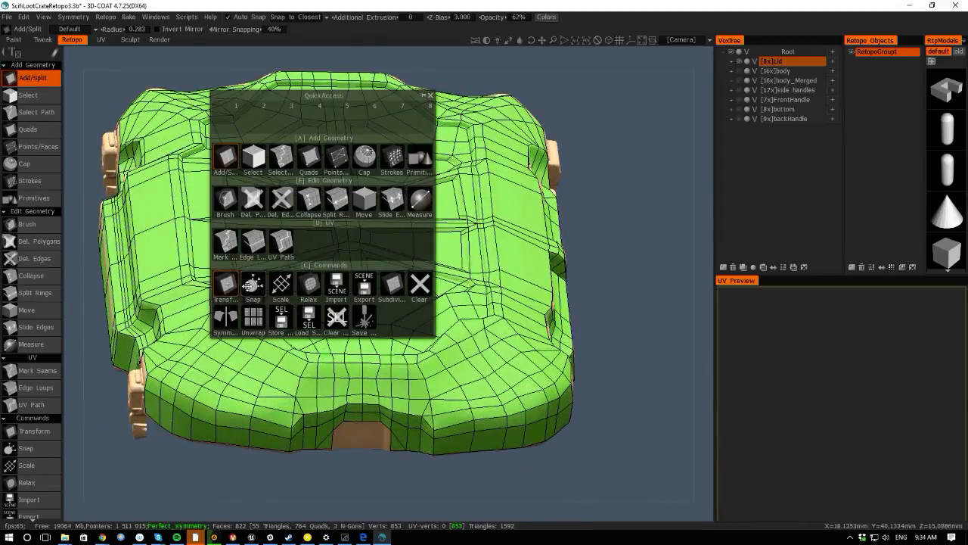
key(space)
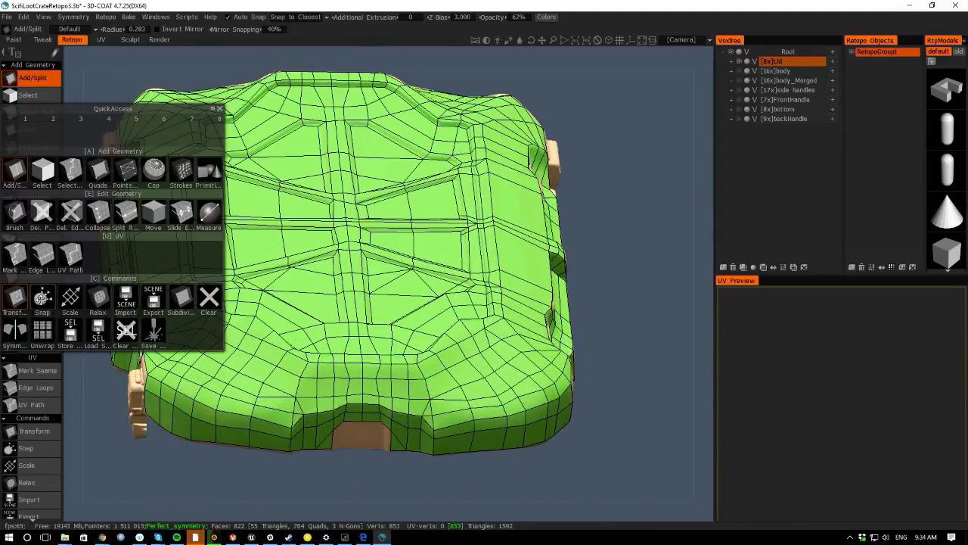
click(45, 302)
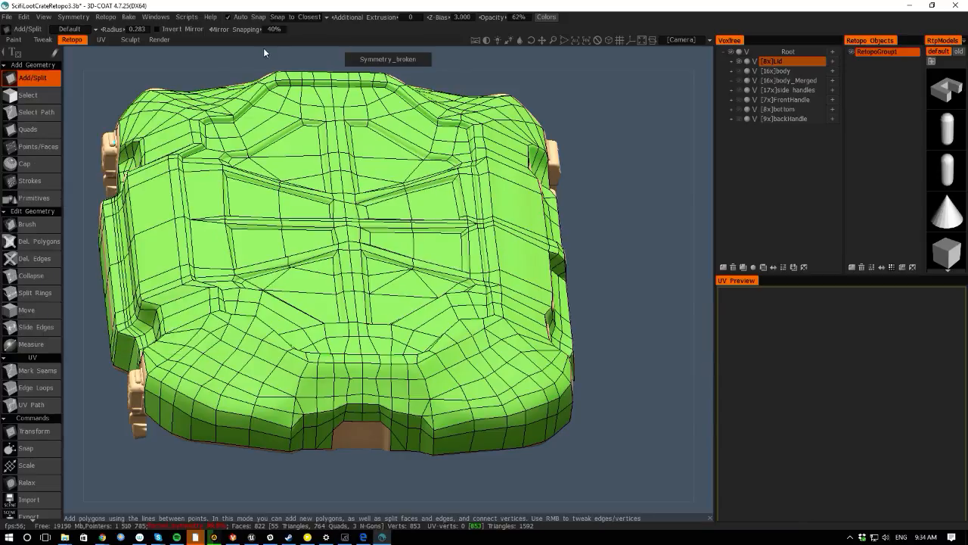
- Orbit around the lid to inspect the retopology mesh from above and the front
drag(218, 57, 204, 144)
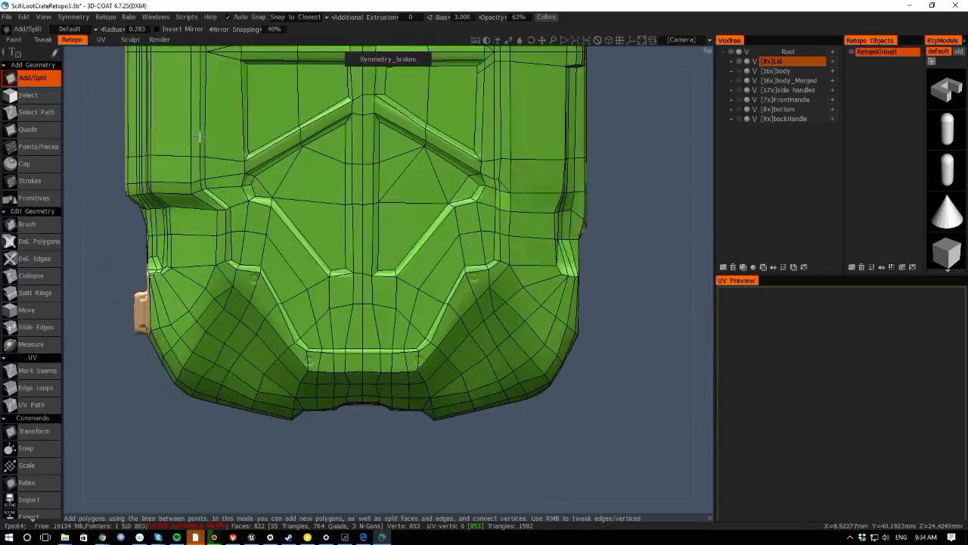
right_drag(105, 244, 117, 180)
middle_drag(117, 180, 147, 334)
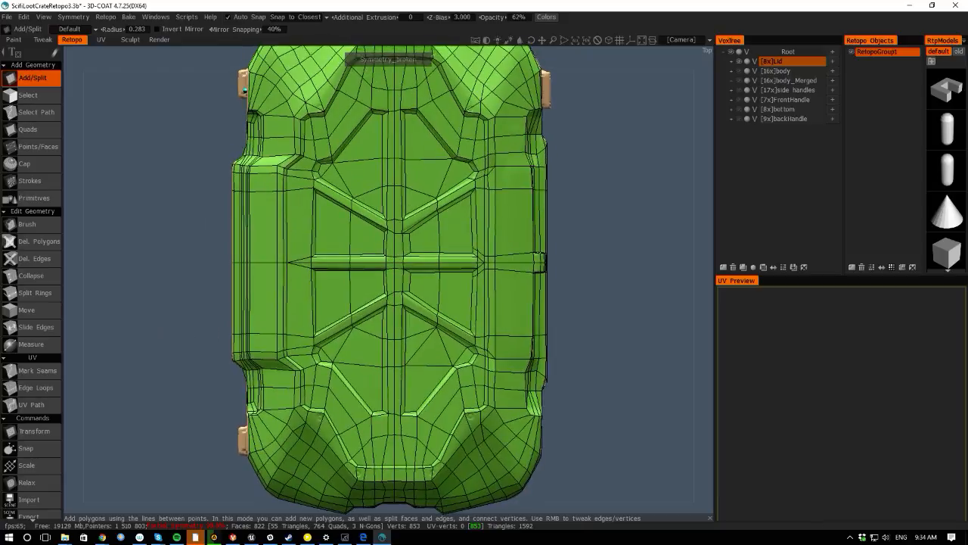
right_drag(170, 221, 145, 202)
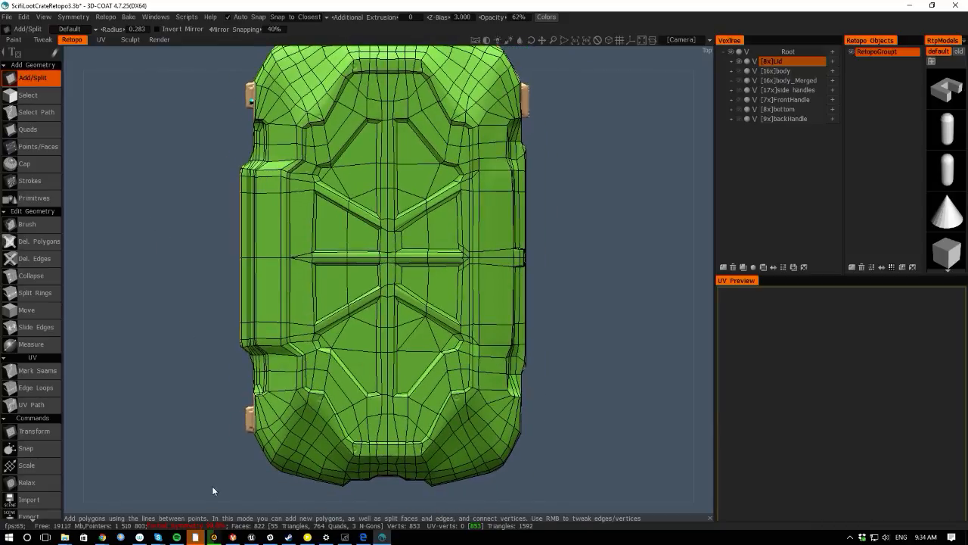
drag(212, 486, 149, 373)
middle_drag(149, 372, 165, 275)
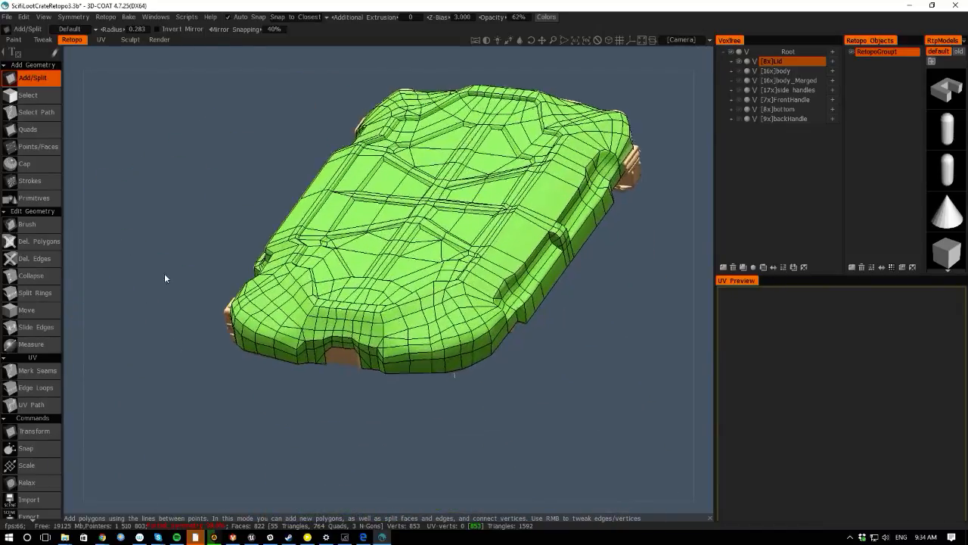
right_drag(165, 276, 211, 329)
drag(112, 395, 172, 422)
right_drag(172, 423, 160, 378)
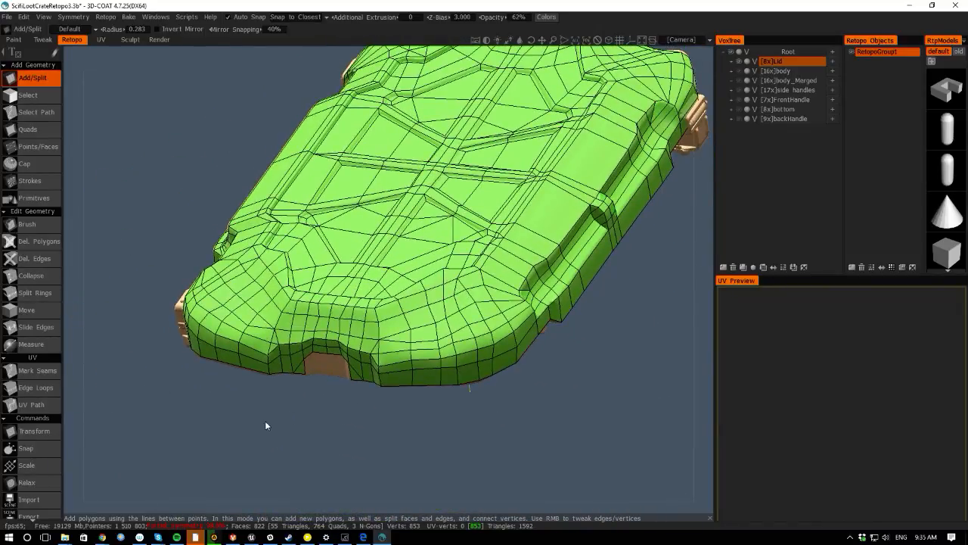
middle_drag(264, 424, 247, 368)
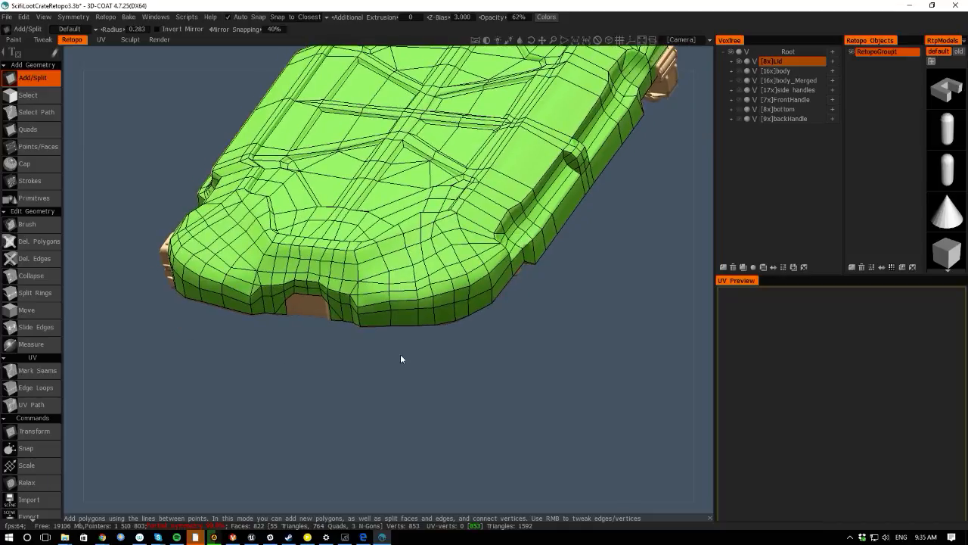
- Toggle the visibility of the body, body_Merged and side handles layers to compare the mesh with the model
click(739, 72)
click(738, 71)
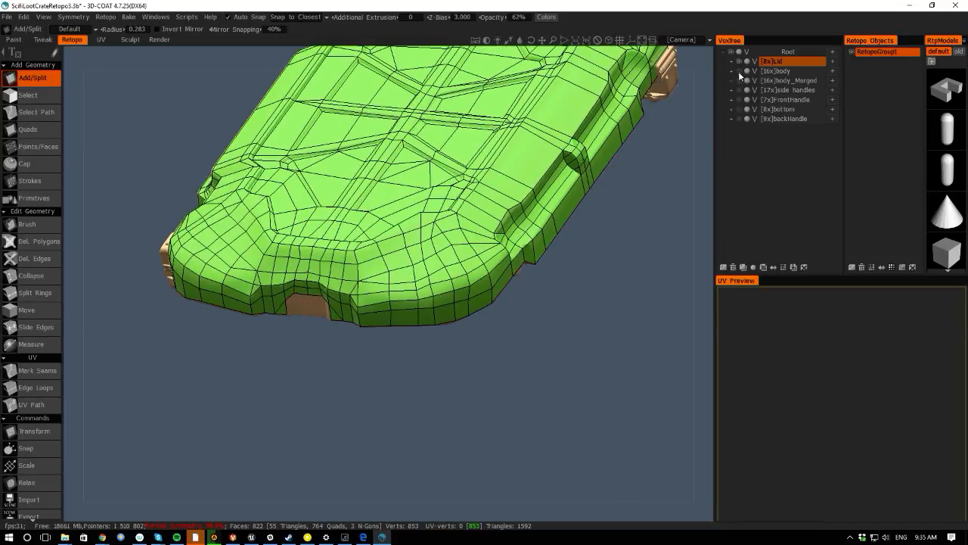
click(739, 80)
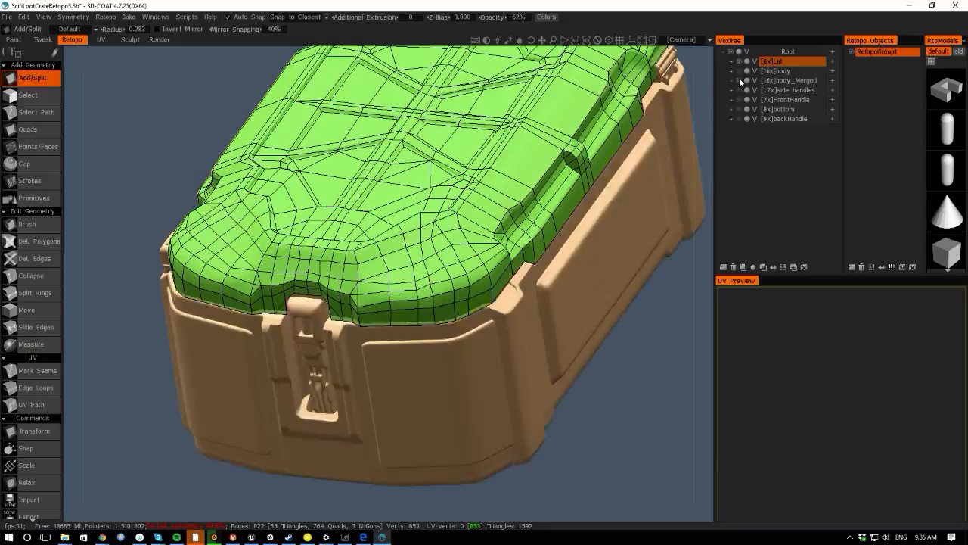
click(739, 80)
click(740, 91)
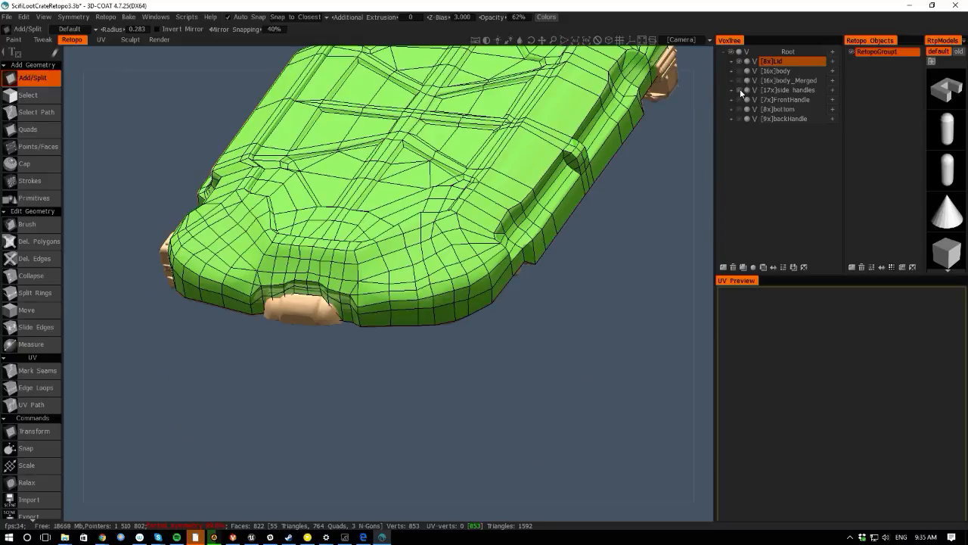
click(740, 89)
click(741, 90)
click(740, 90)
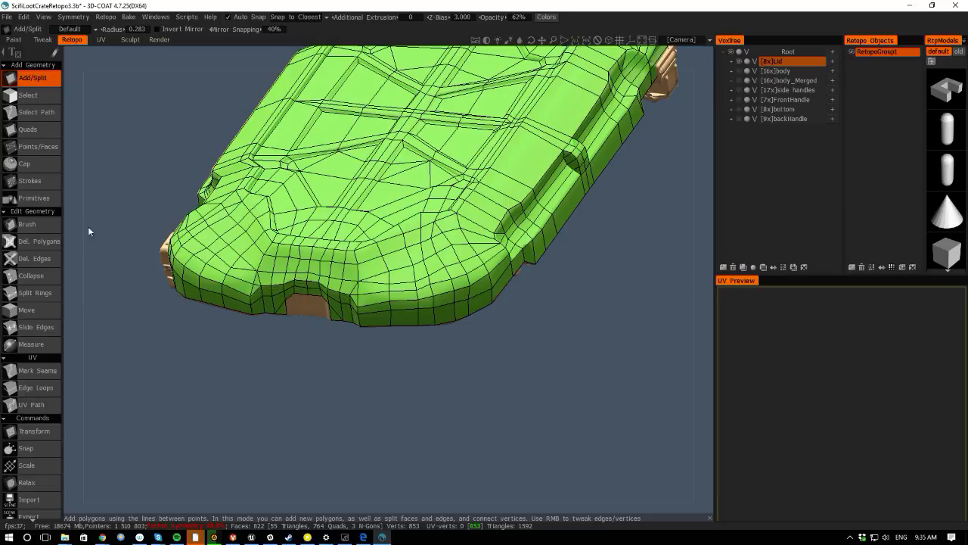
- Examine the lid's rim around the front handle from several angles
drag(337, 337, 277, 314)
middle_drag(348, 349, 503, 363)
right_drag(503, 363, 247, 294)
middle_drag(247, 294, 383, 367)
right_drag(383, 368, 401, 282)
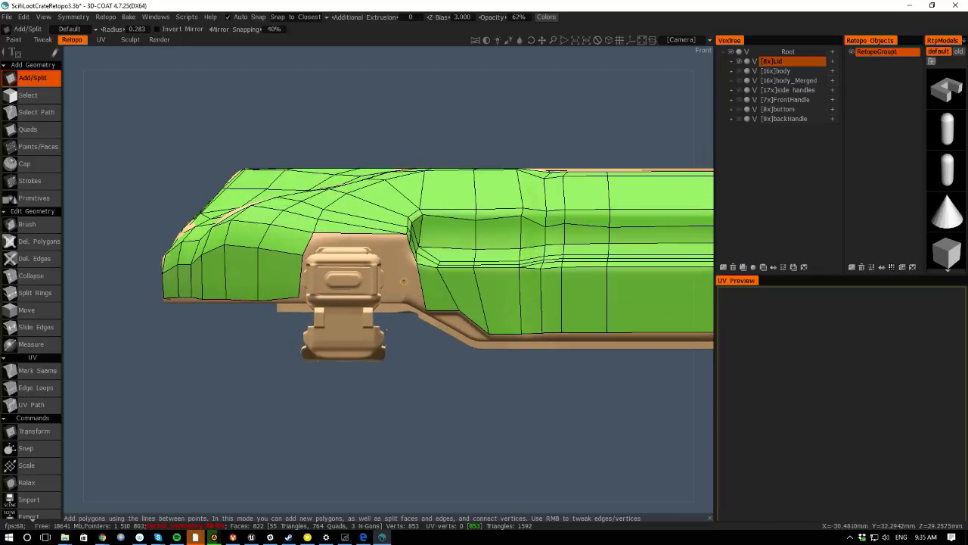
key(s)
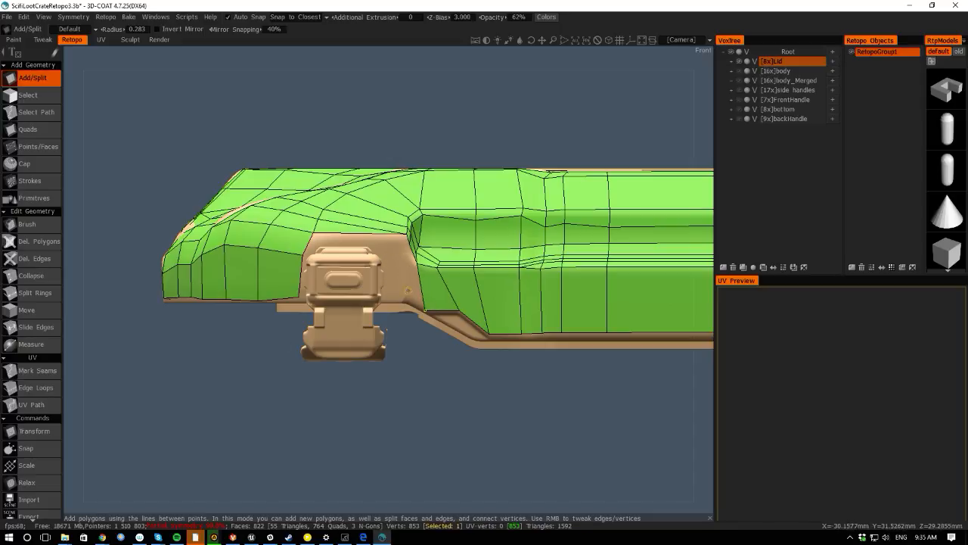
right_drag(352, 414, 352, 368)
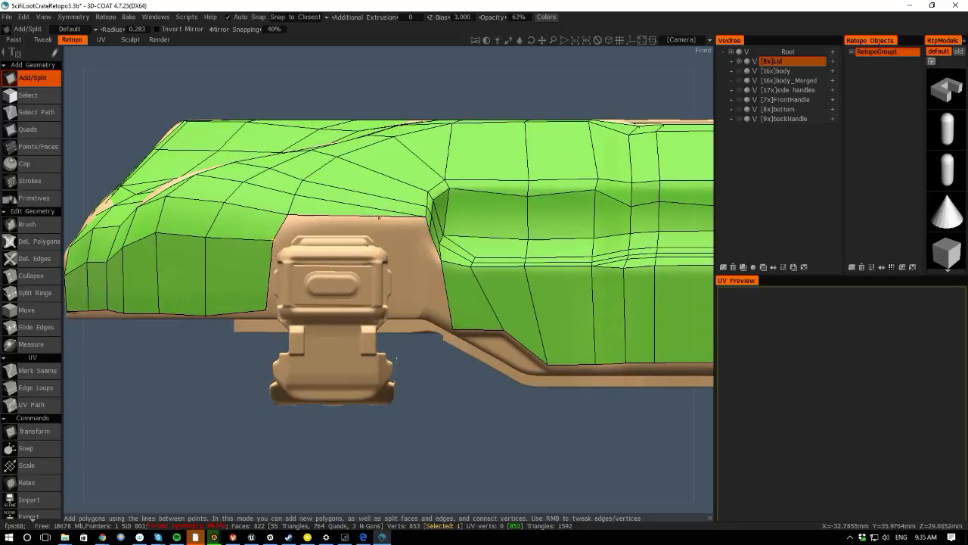
scroll(265, 306, down, 3)
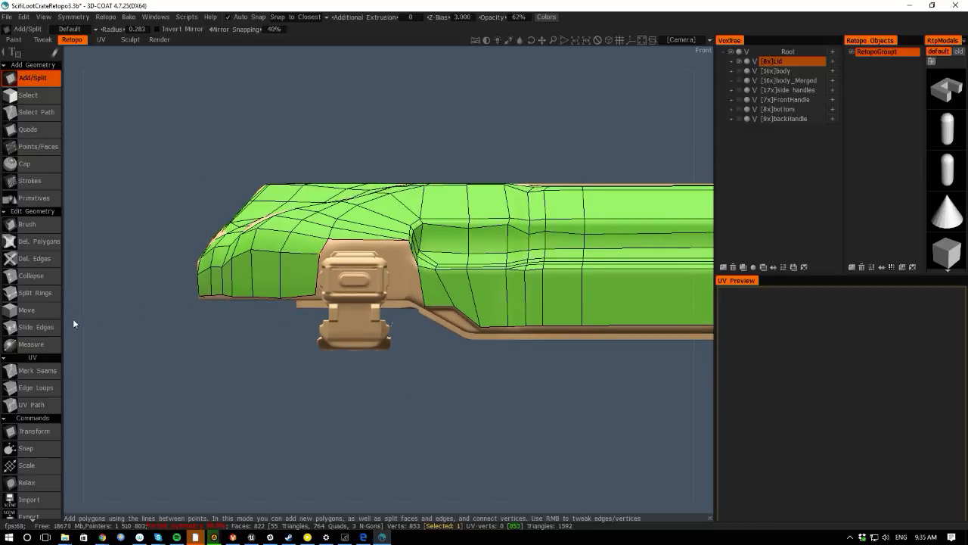
drag(73, 320, 116, 387)
middle_drag(116, 332, 103, 189)
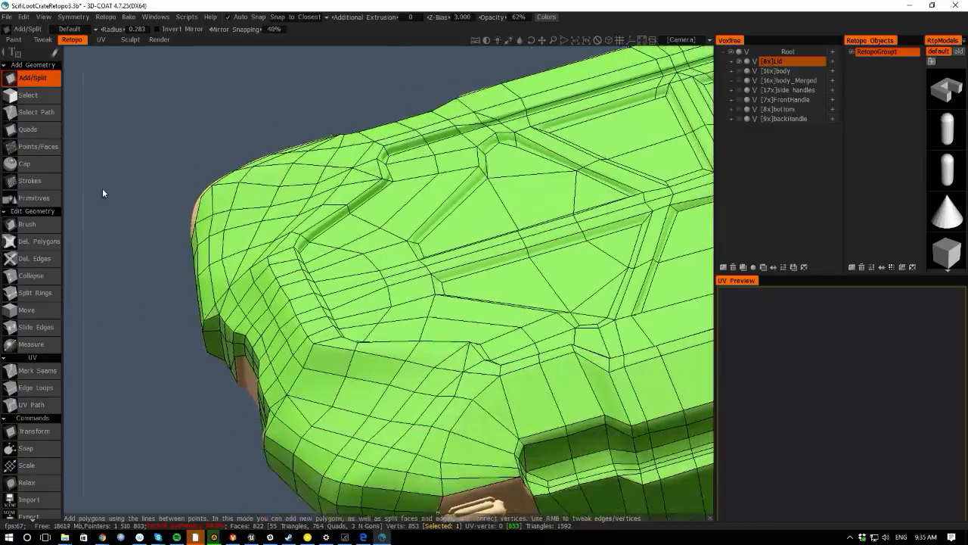
drag(102, 193, 156, 190)
key(space)
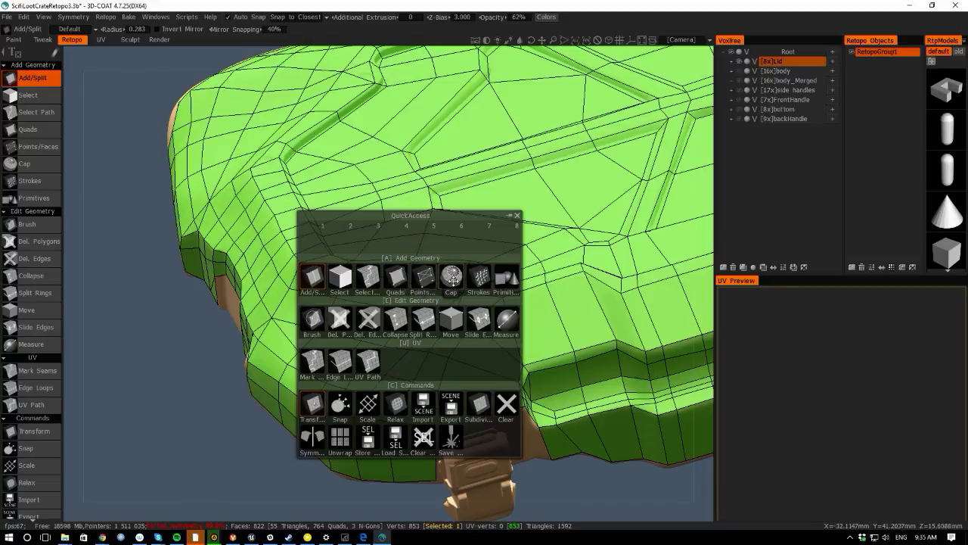
click(424, 278)
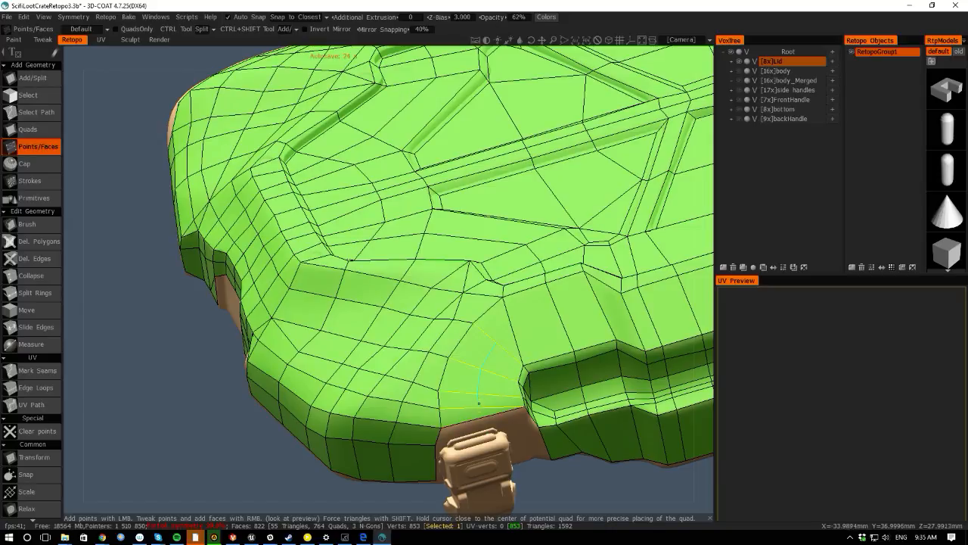
ctrl+click(478, 402)
right_drag(155, 361, 89, 300)
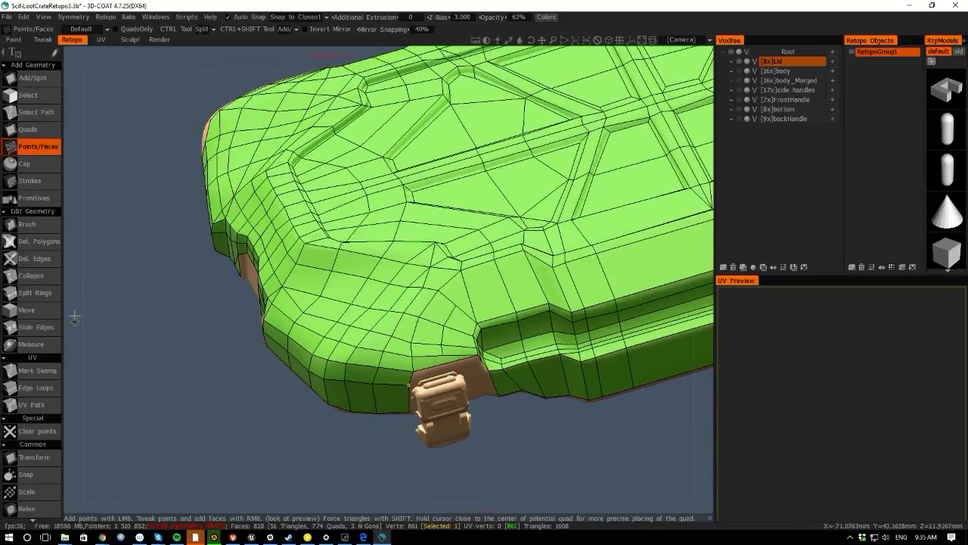
drag(73, 318, 94, 265)
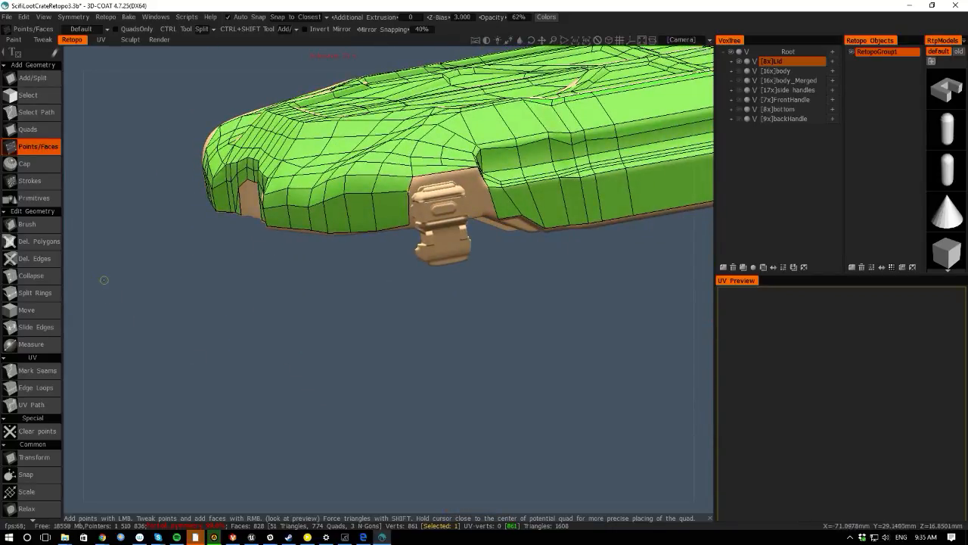
right_drag(387, 304, 374, 407)
drag(249, 345, 70, 301)
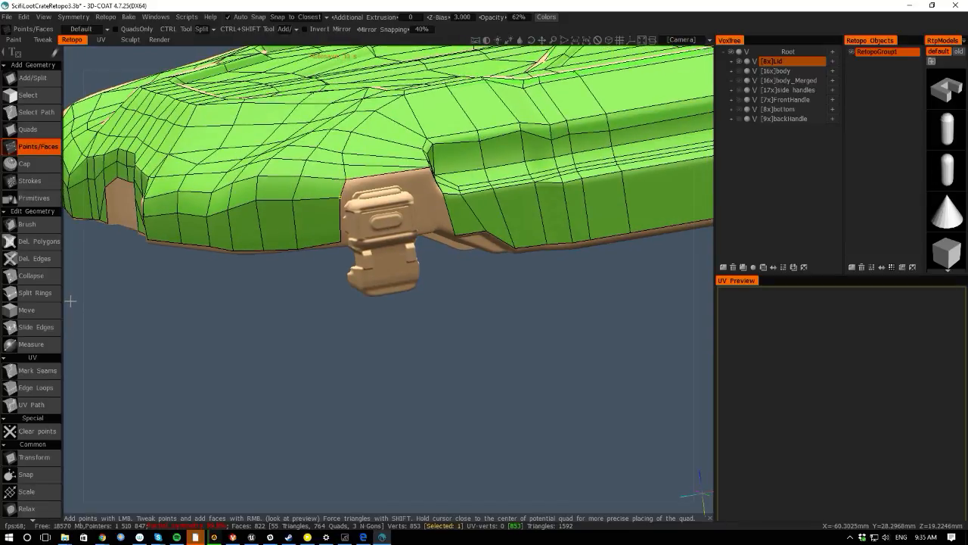
- Examine the side rim and the handle region along the lid's edge
drag(69, 301, 102, 305)
right_drag(317, 336, 339, 370)
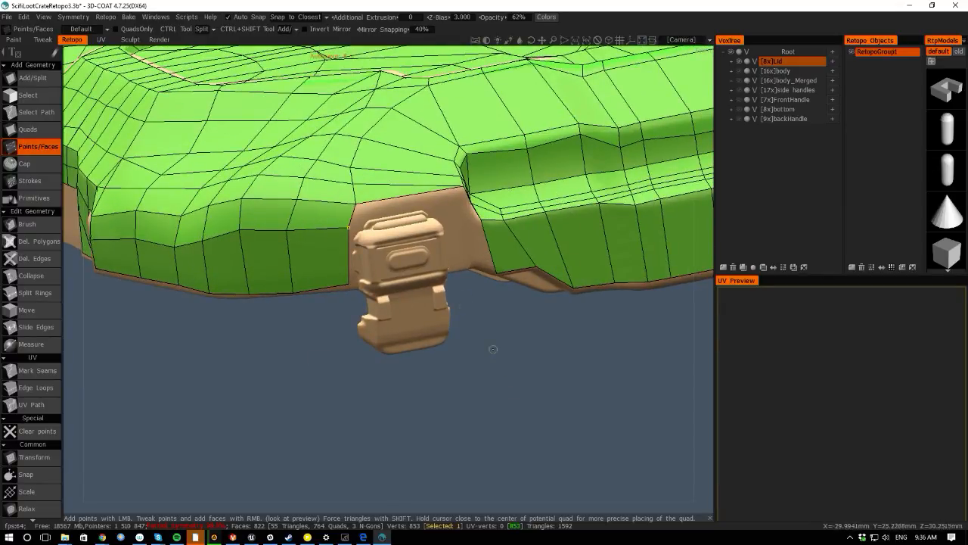
right_drag(493, 349, 424, 314)
drag(424, 314, 300, 319)
right_drag(300, 319, 375, 371)
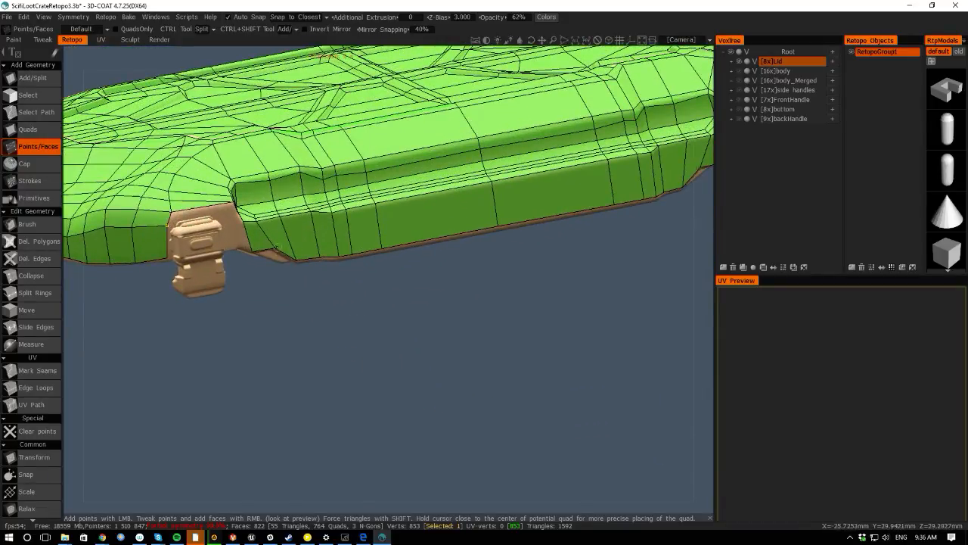
drag(259, 309, 414, 364)
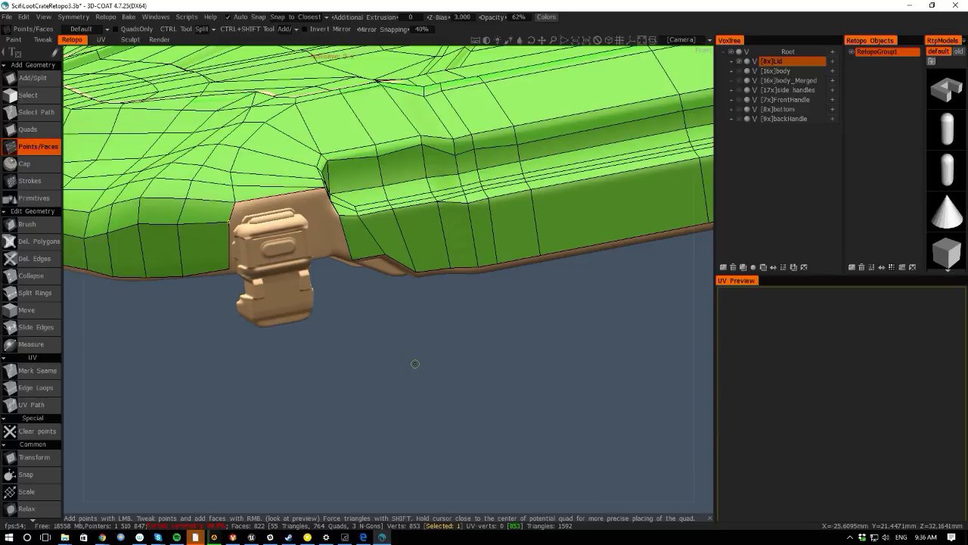
click(73, 202)
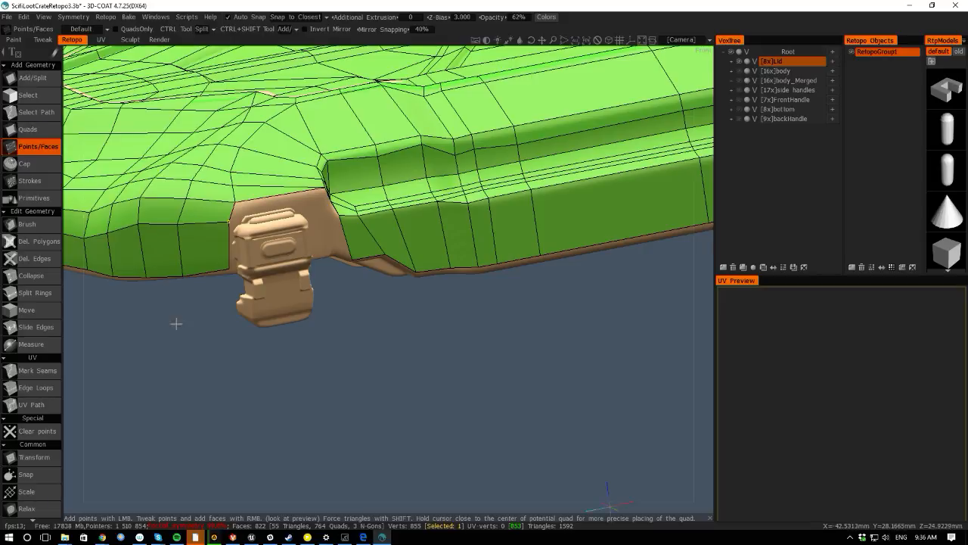
right_drag(176, 324, 227, 253)
- Use Add/Split to cut new edges through the rim faces outlining the front handle area
key(space)
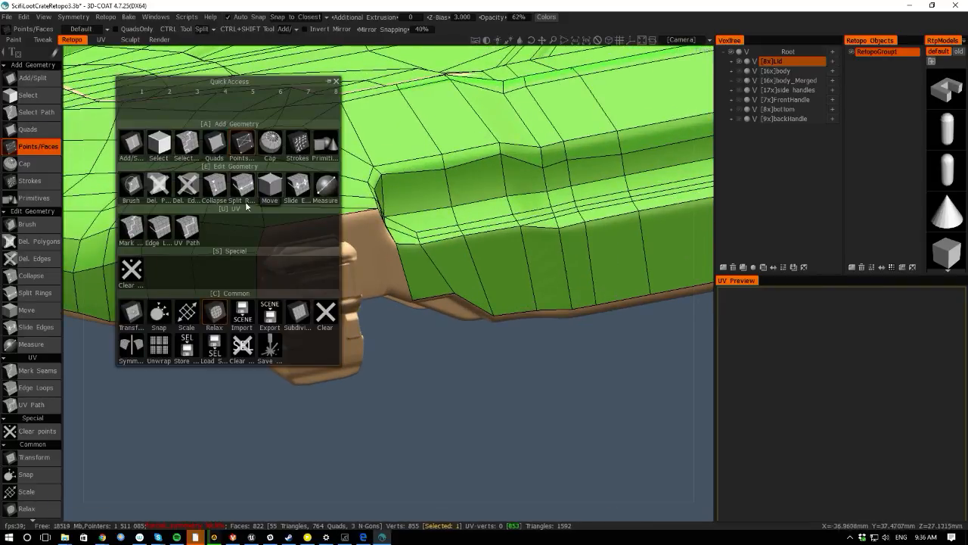
click(132, 144)
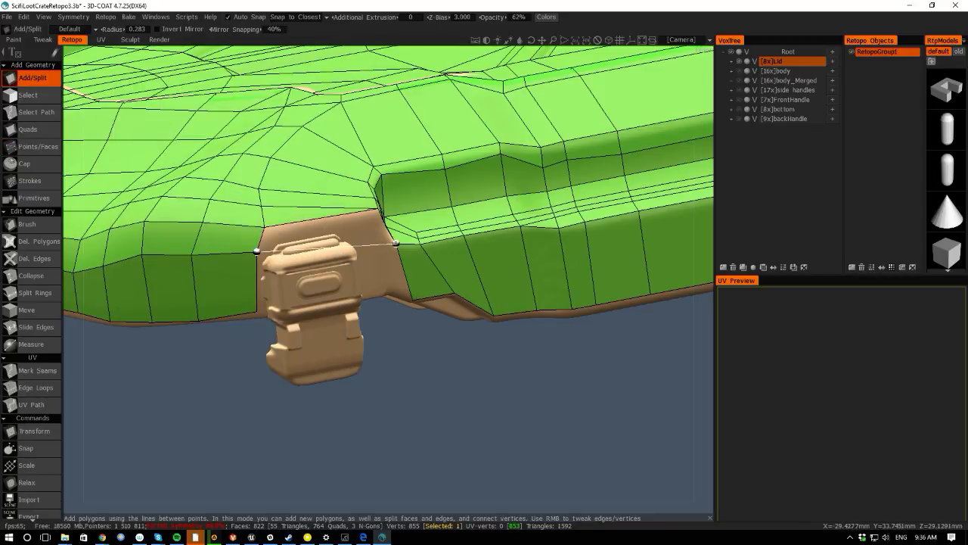
click(396, 243)
click(258, 310)
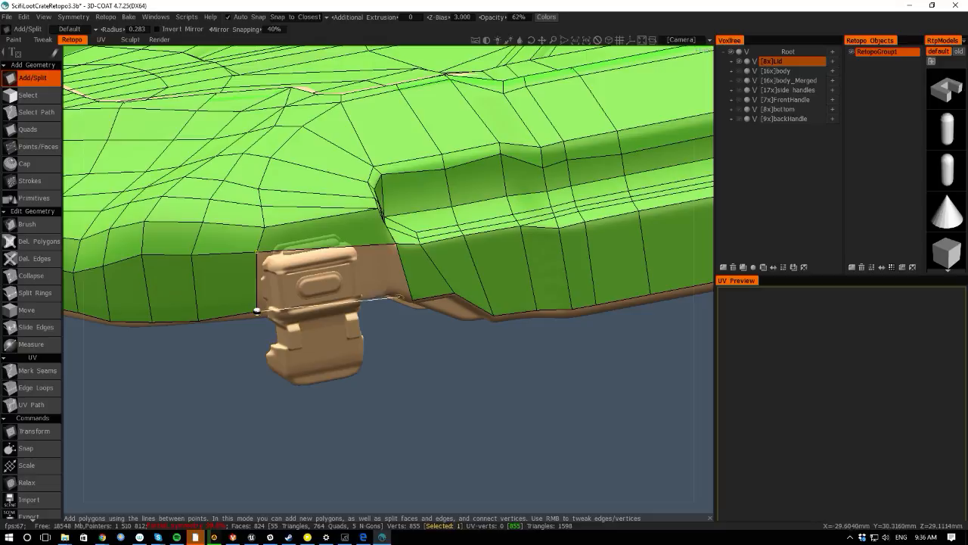
click(412, 299)
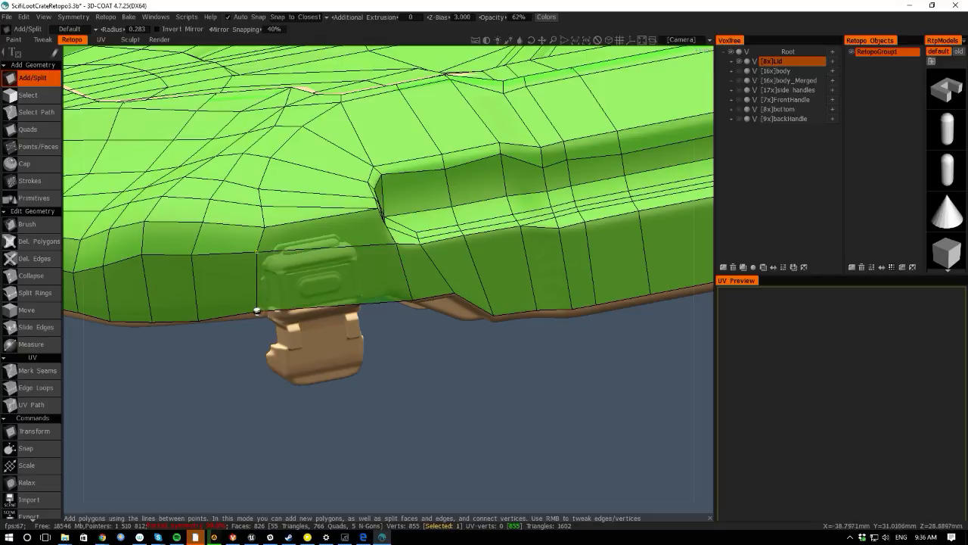
- Add a split edge at the handle's right upper corner, then undo it
drag(338, 428, 233, 411)
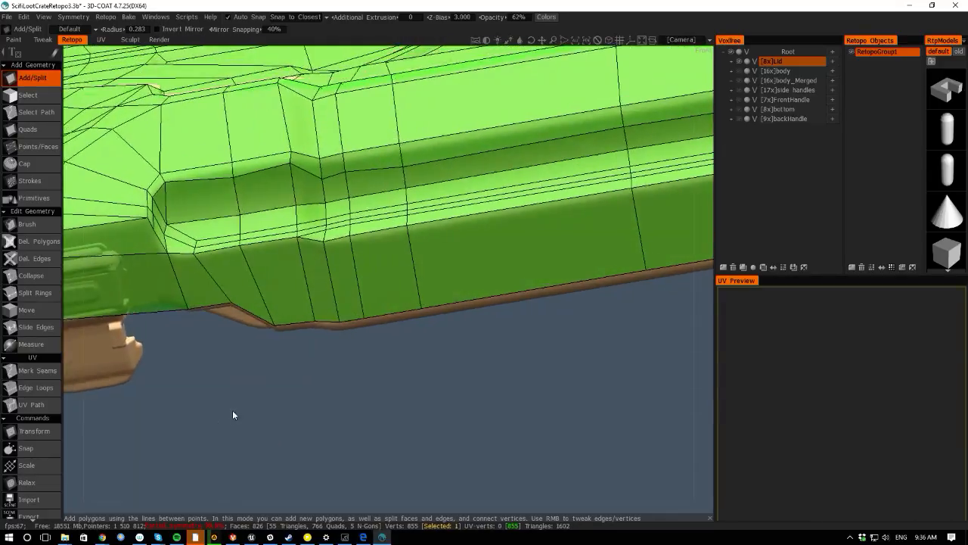
middle_drag(233, 411, 401, 351)
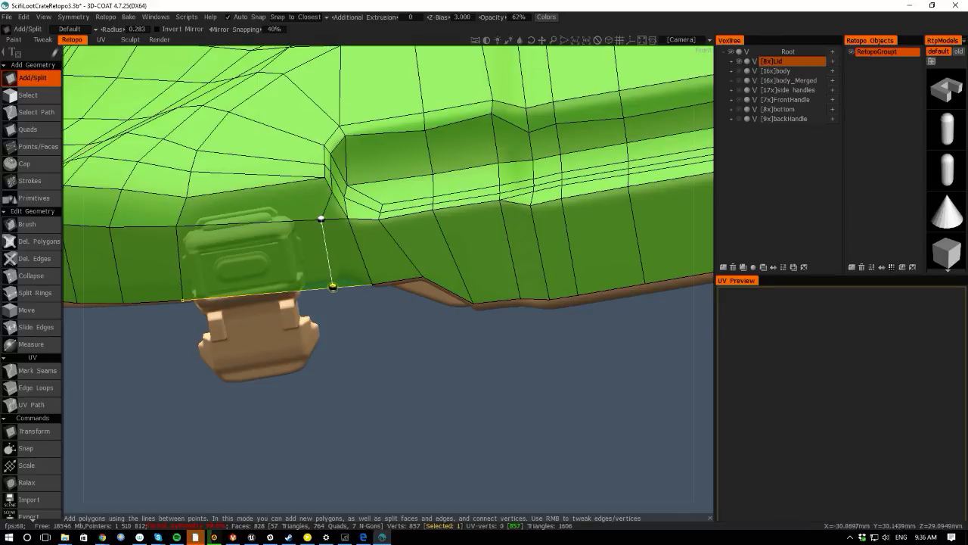
click(361, 221)
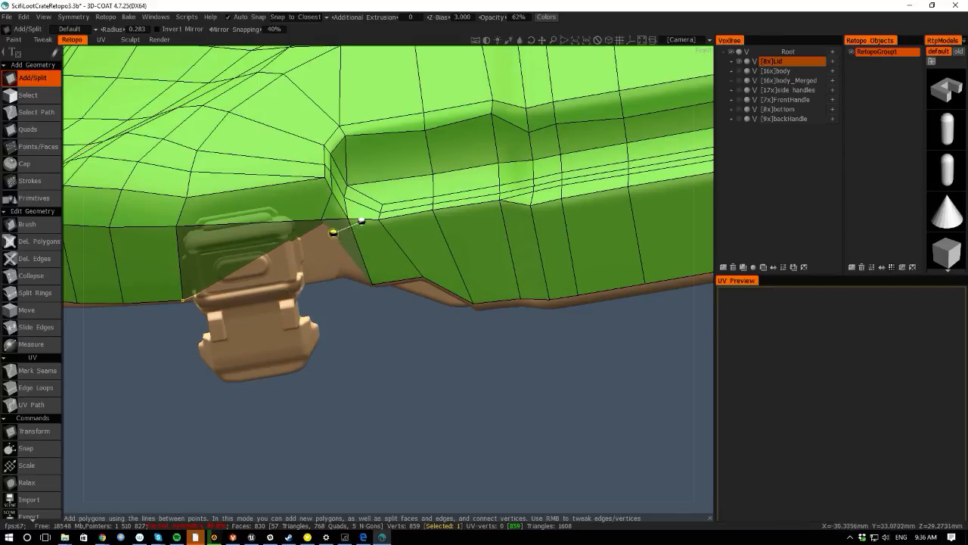
key(ctrl+z)
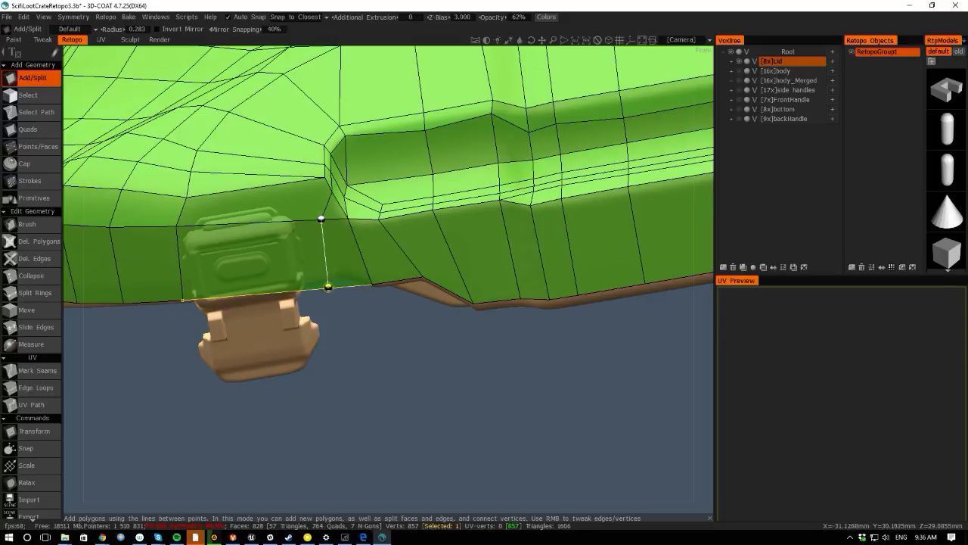
- Cut a vertical split edge through the rim at the handle's right side and adjust its lower vertex
key(ctrl+y)
key(ctrl+z)
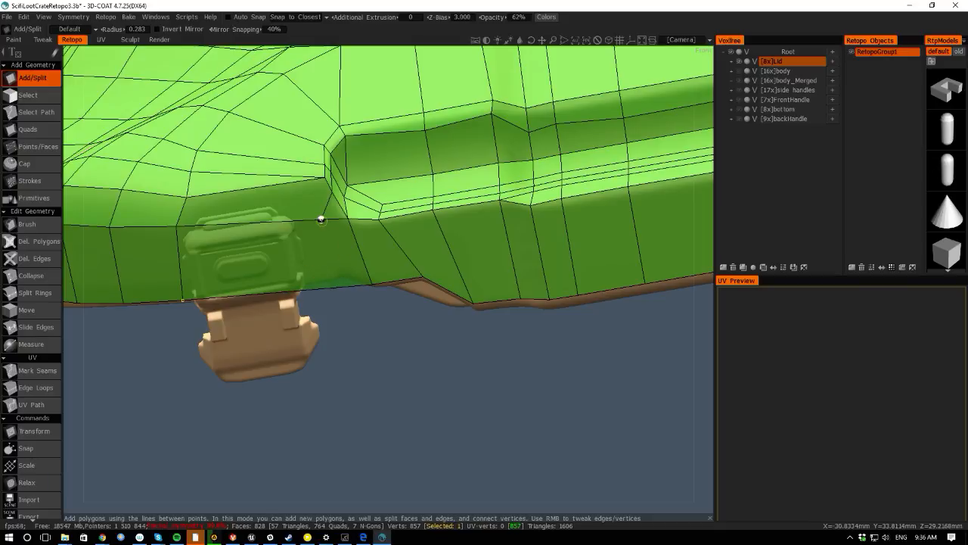
click(321, 219)
click(329, 285)
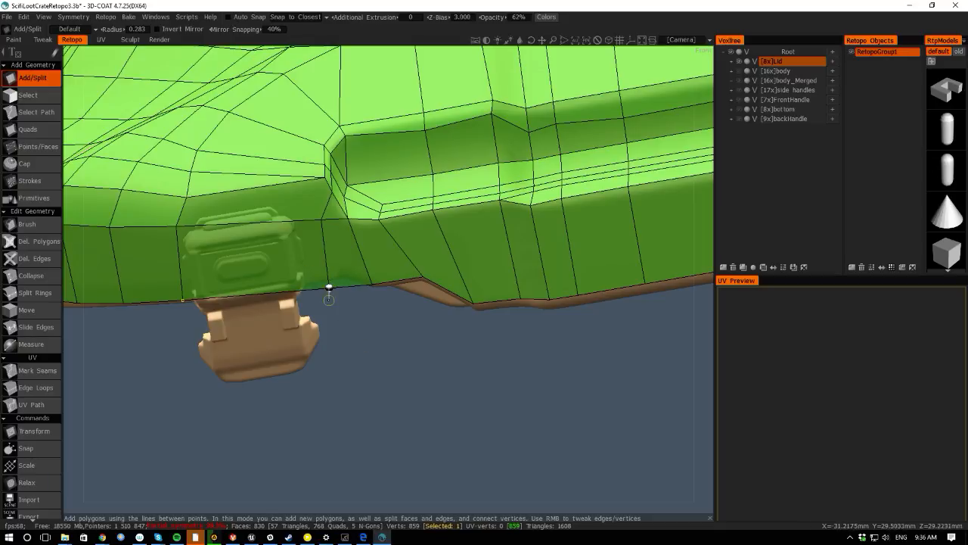
mouse_move(329, 287)
mouse_down()
mouse_move(330, 273)
mouse_move(342, 272)
mouse_up()
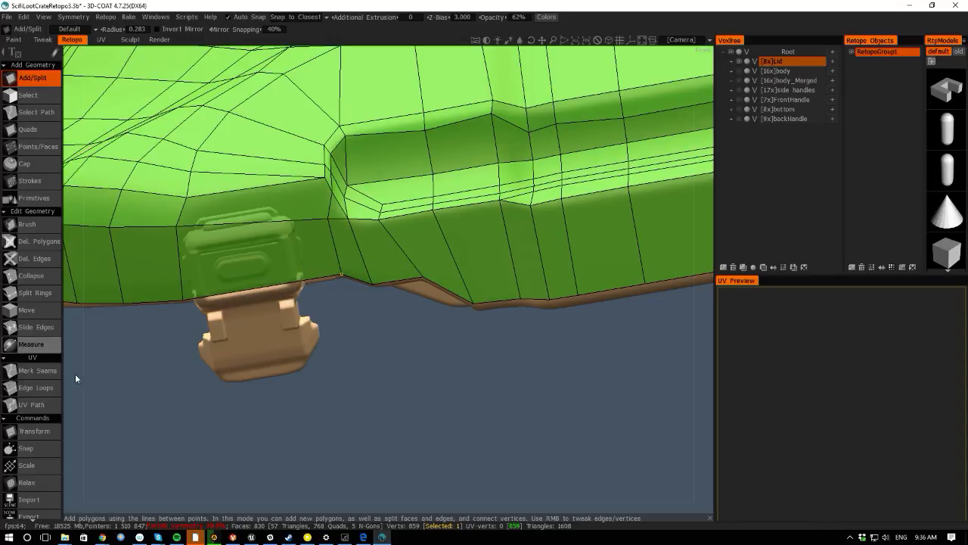
- Examine the lid's side rim and the front handle region from several angles
drag(75, 374, 96, 405)
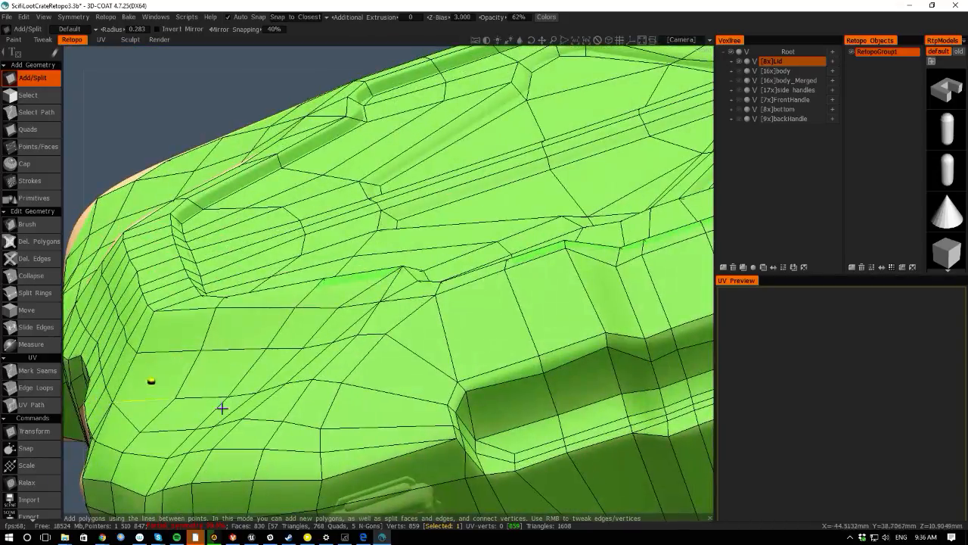
scroll(255, 393, down, 6)
middle_drag(252, 448, 221, 316)
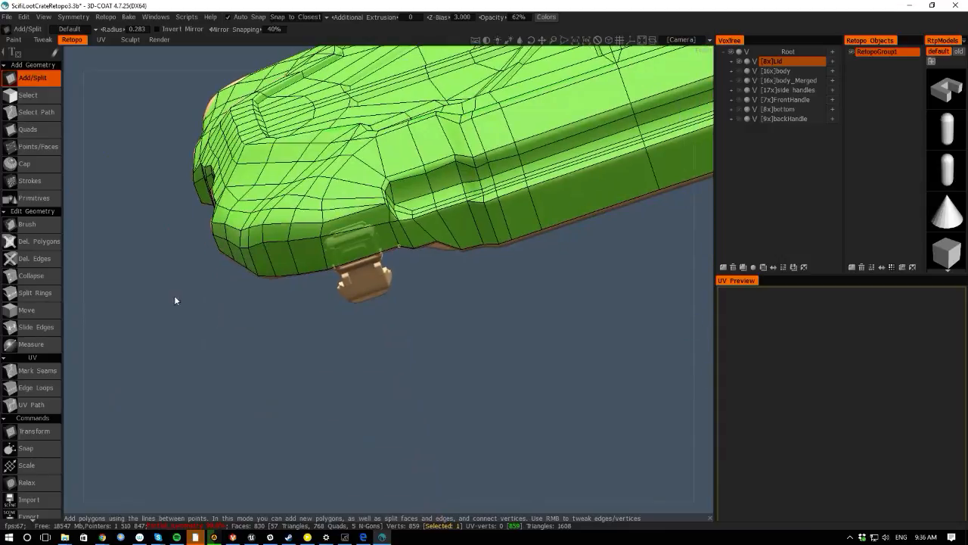
drag(73, 303, 436, 292)
middle_drag(435, 292, 184, 383)
scroll(184, 383, up, 3)
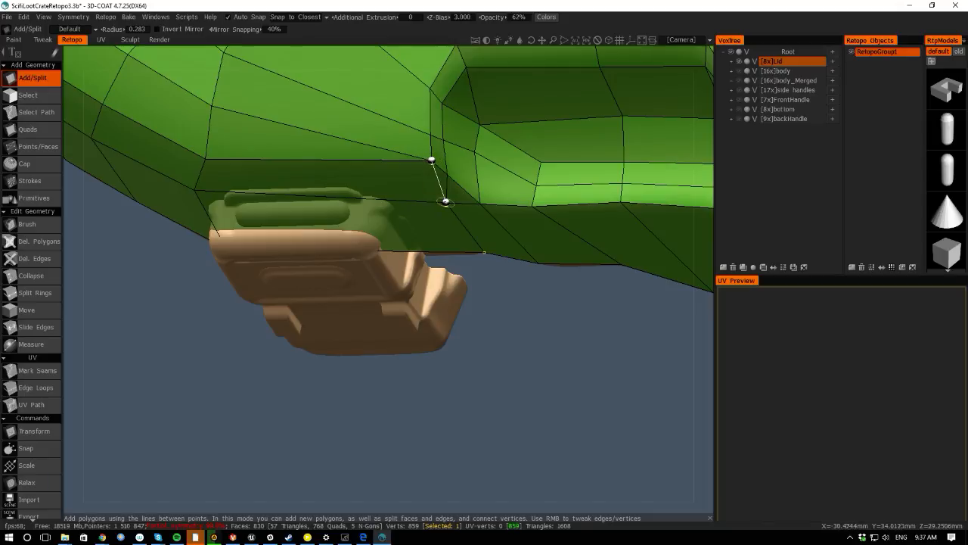
drag(467, 361, 120, 268)
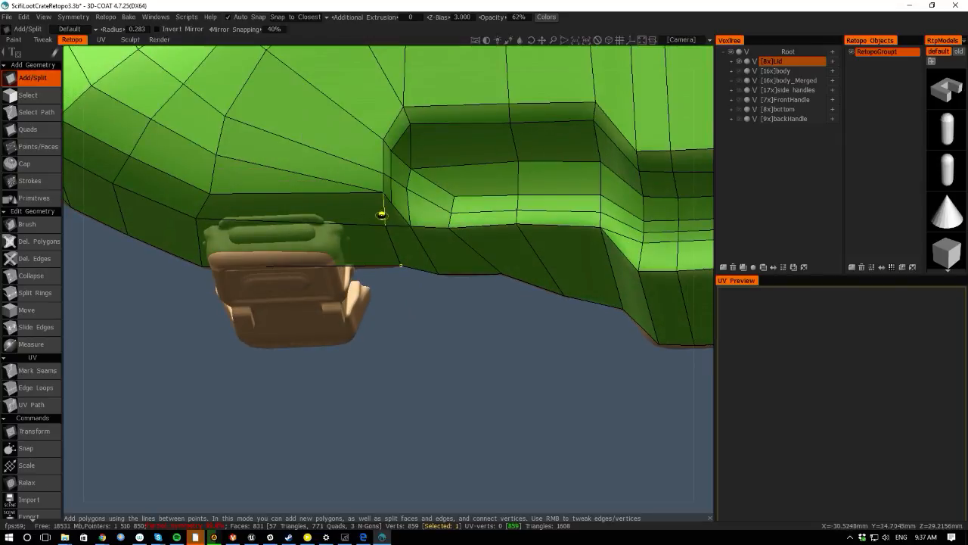
drag(81, 293, 93, 242)
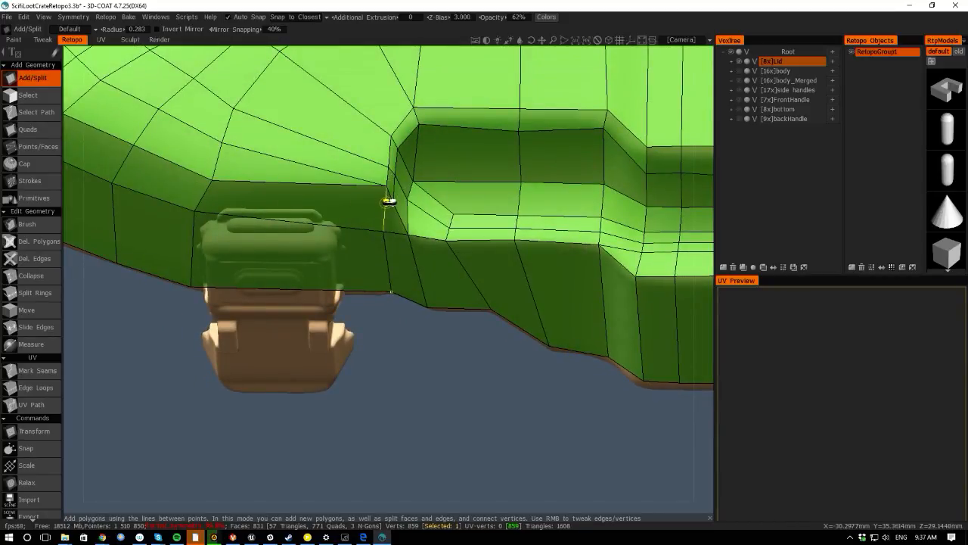
- Add a split edge across the rim from the corner above the handle to the handle's upper edge
click(388, 201)
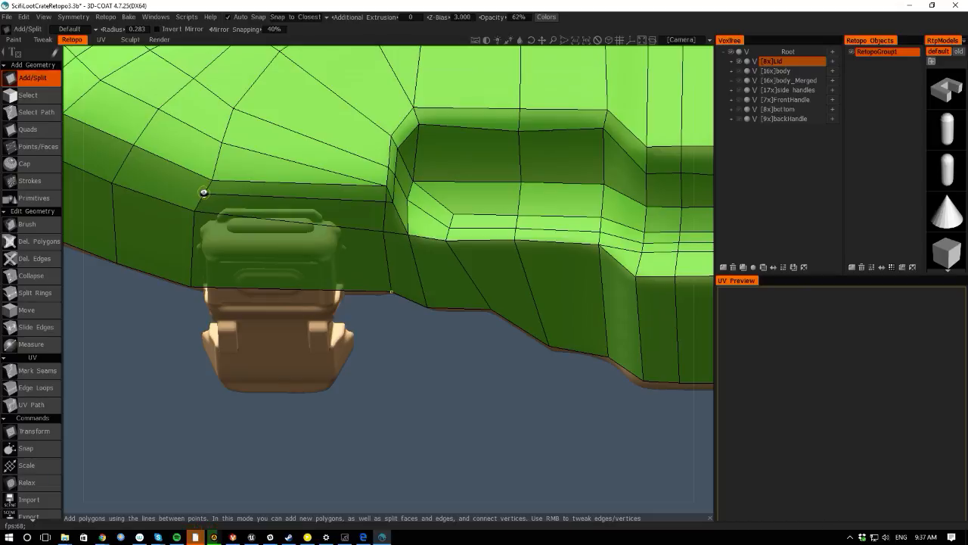
drag(134, 287, 249, 339)
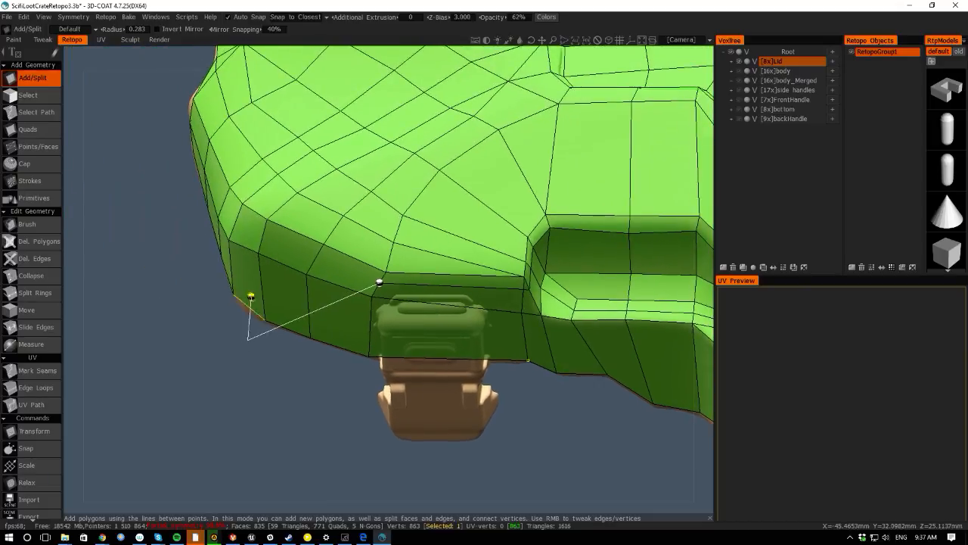
click(34, 146)
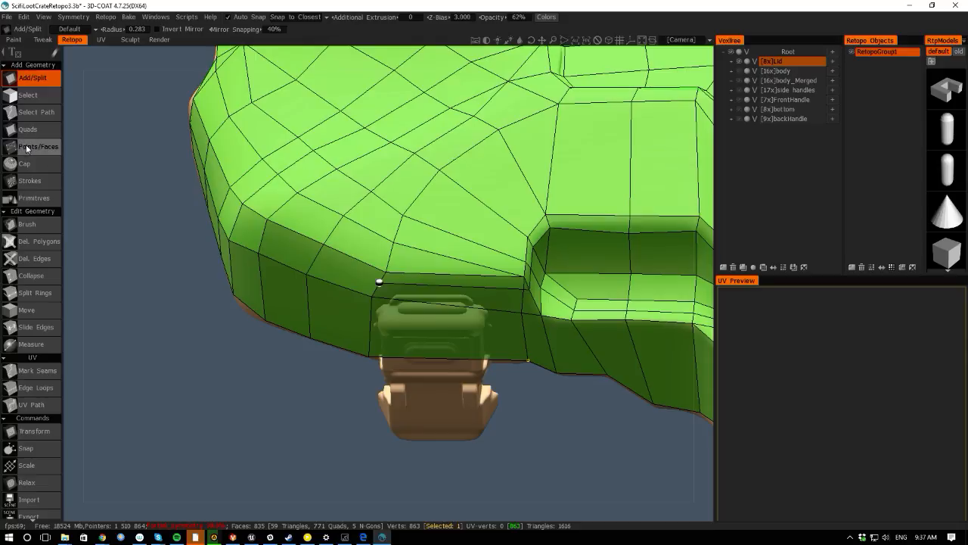
click(318, 251)
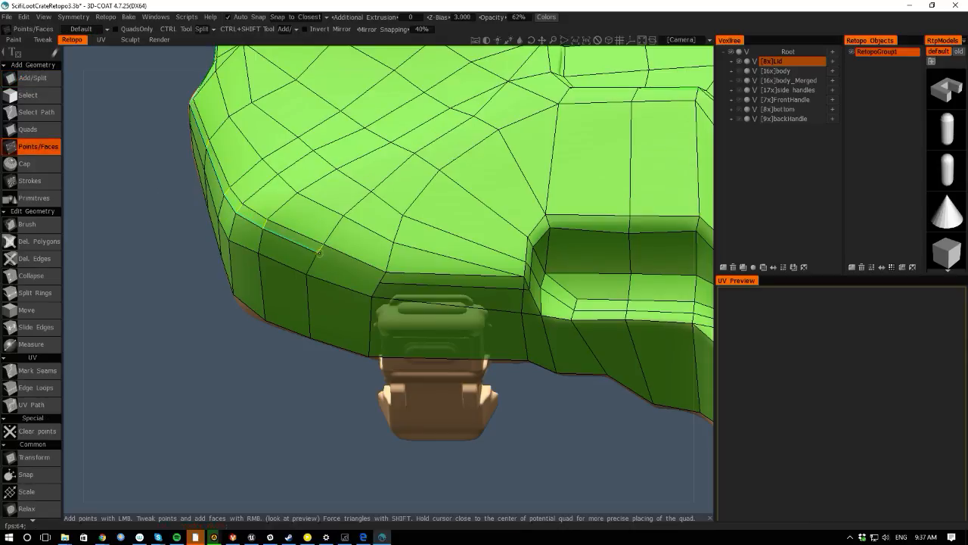
click(32, 85)
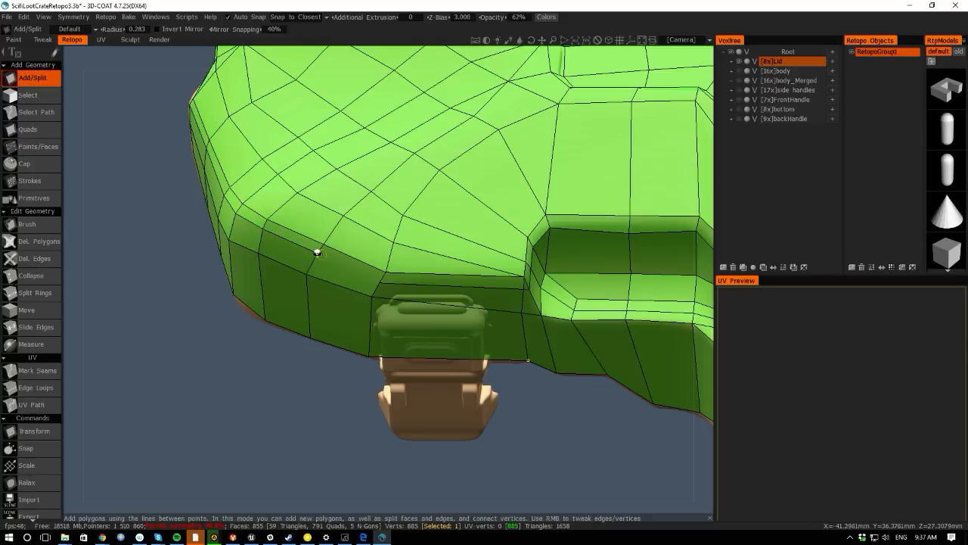
click(317, 252)
click(380, 283)
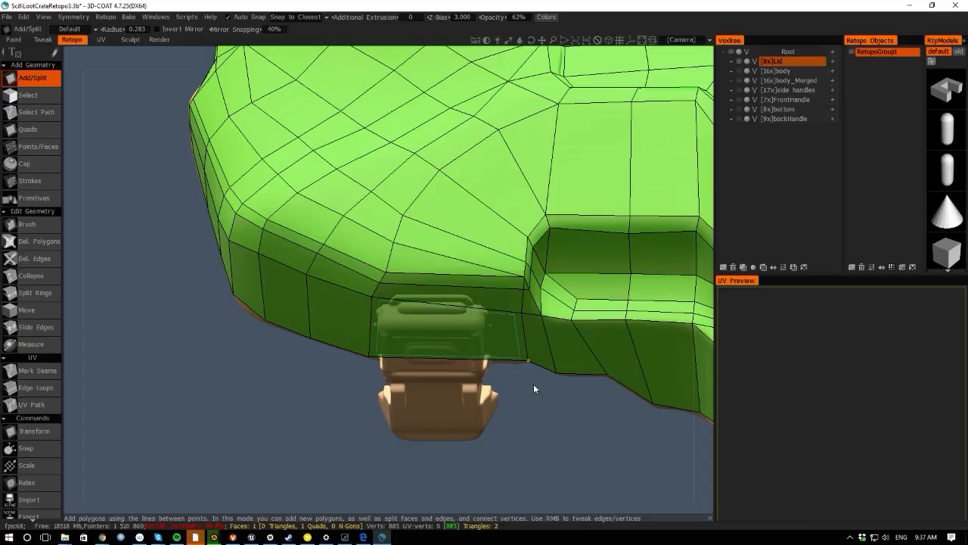
- Adjust the vertices where the rim meets the rib recess corner beside the handle
middle_drag(534, 384, 334, 351)
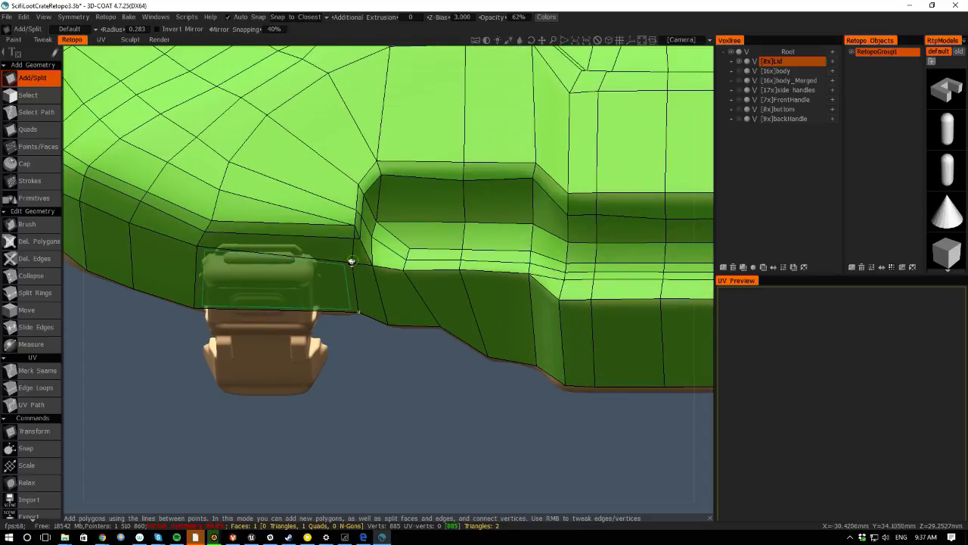
right_drag(428, 384, 439, 436)
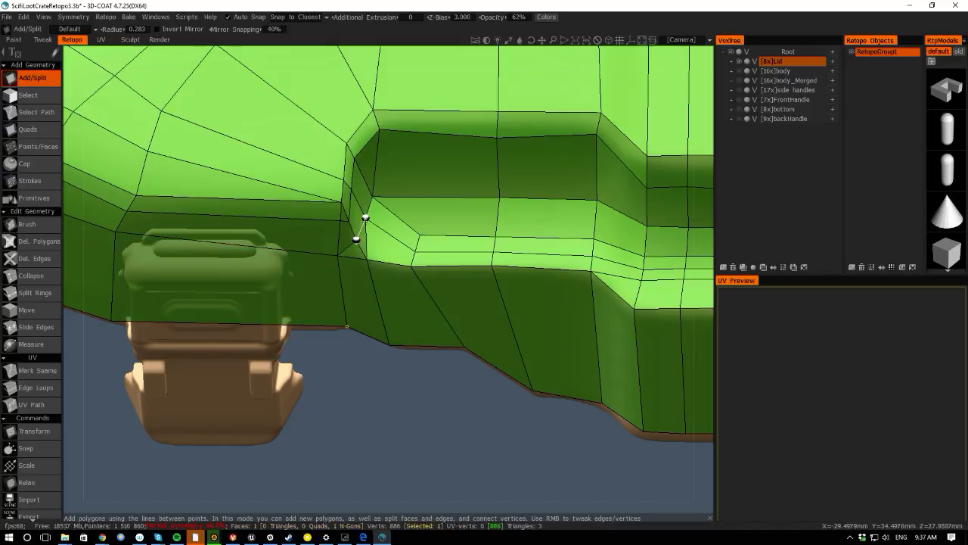
drag(383, 414, 325, 369)
drag(74, 354, 62, 293)
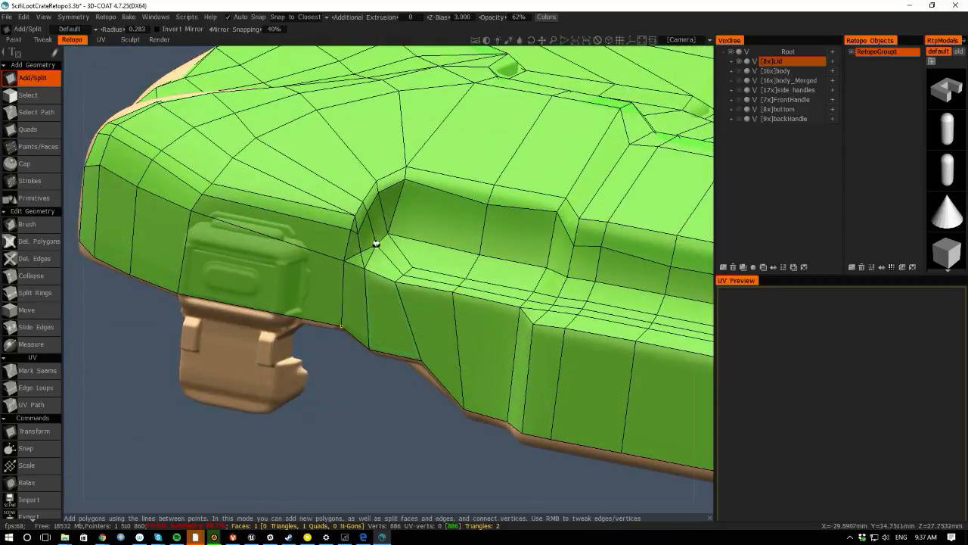
right_drag(375, 237, 389, 220)
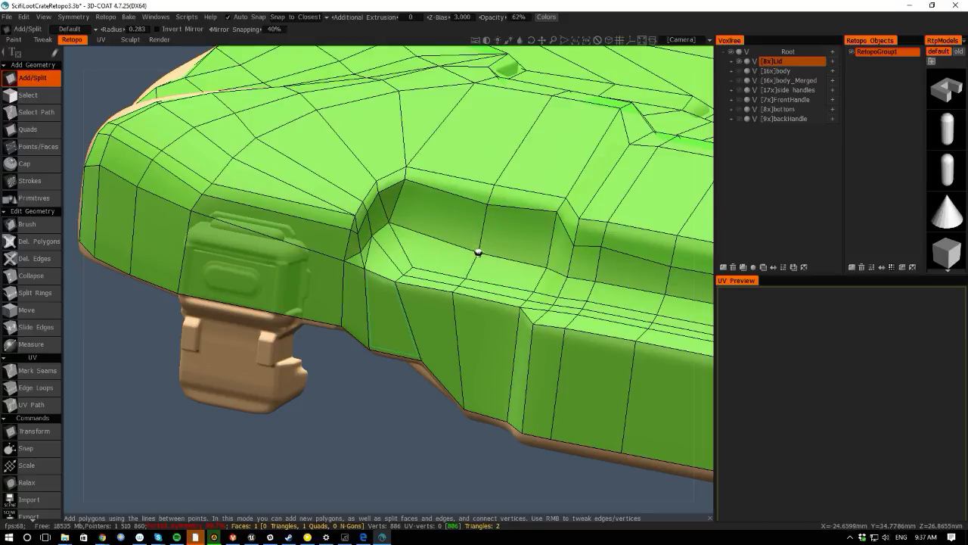
right_drag(478, 252, 489, 196)
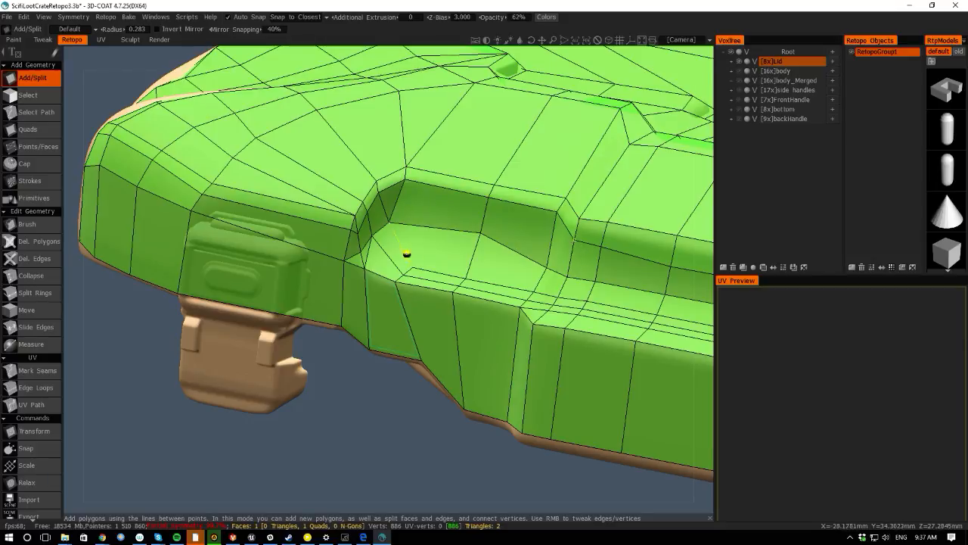
right_drag(396, 281, 395, 284)
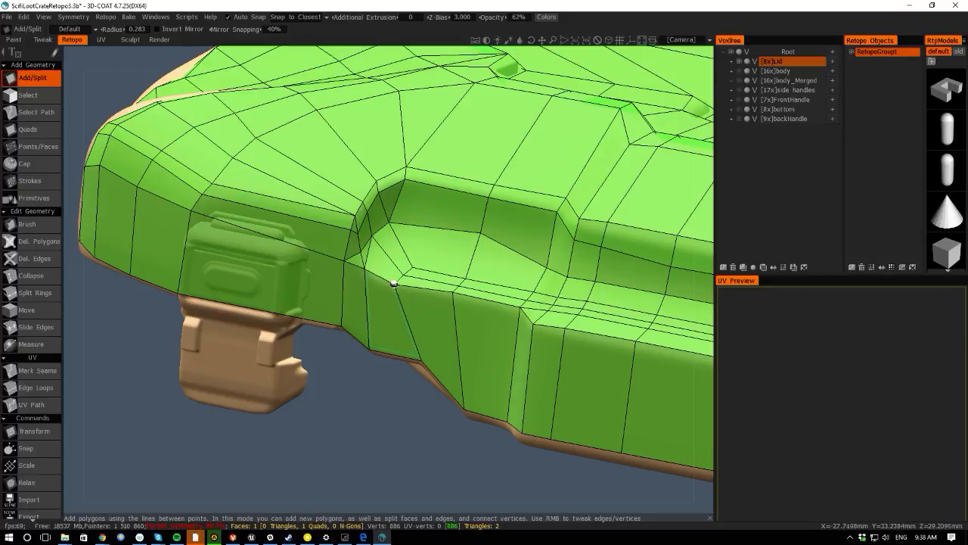
right_drag(359, 246, 354, 226)
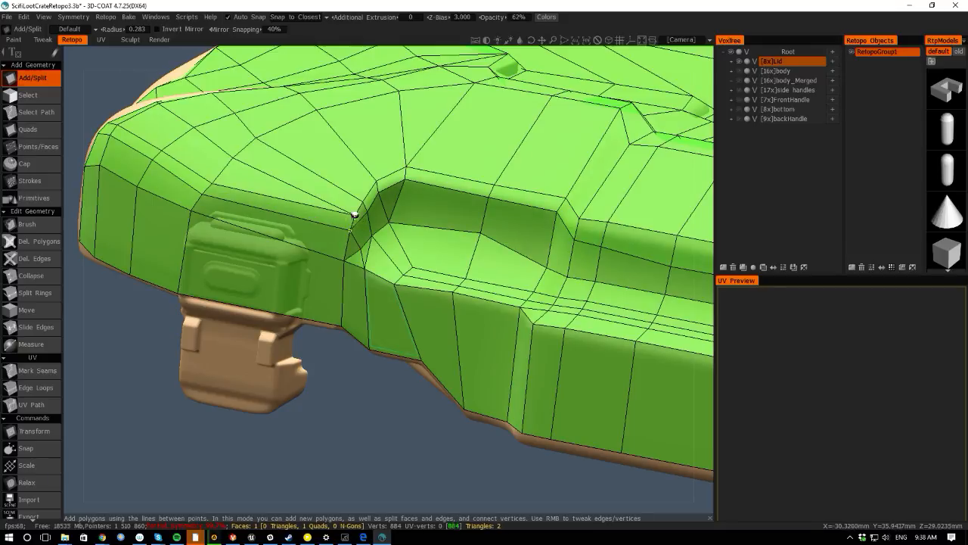
- Cut split edges along the rim's upper border and down the corner beside the rib recess
drag(135, 304, 190, 276)
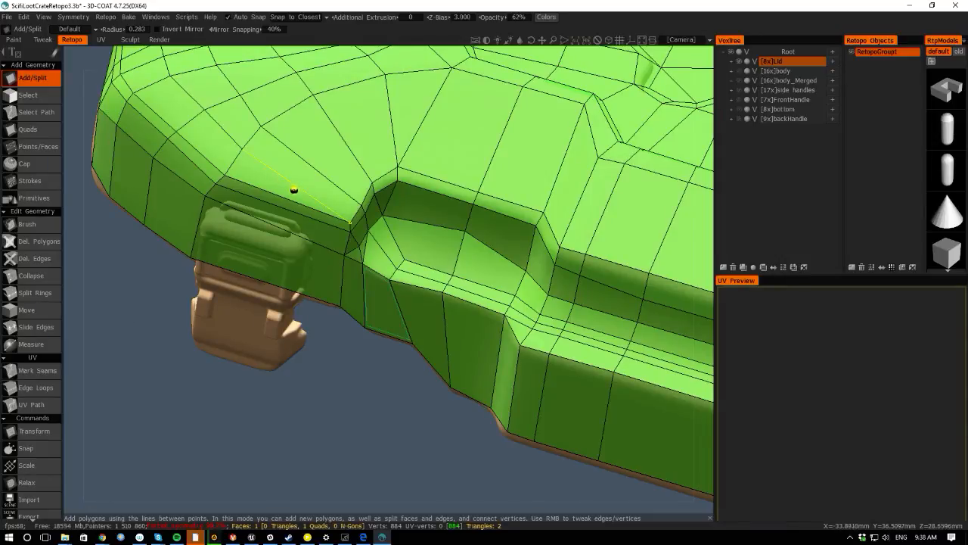
click(242, 149)
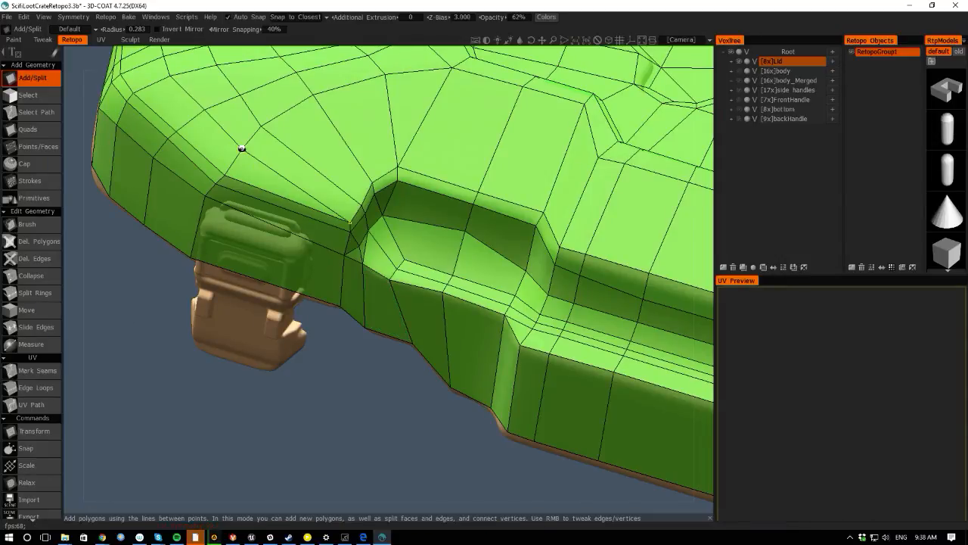
click(361, 204)
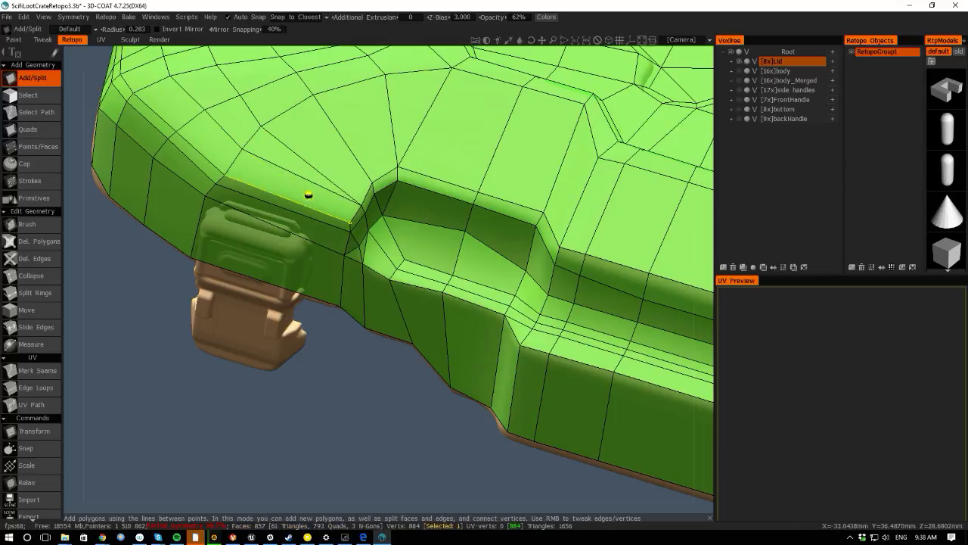
drag(350, 498, 392, 462)
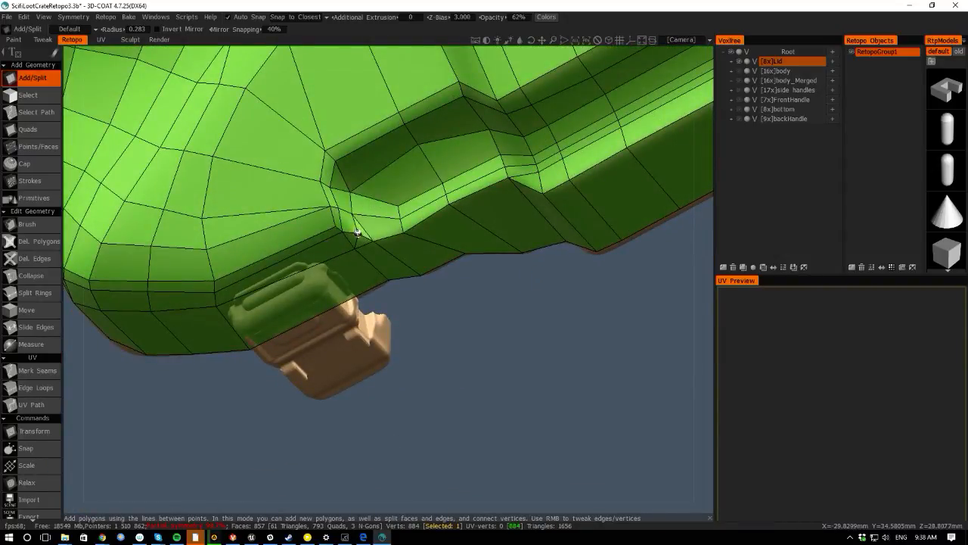
click(338, 207)
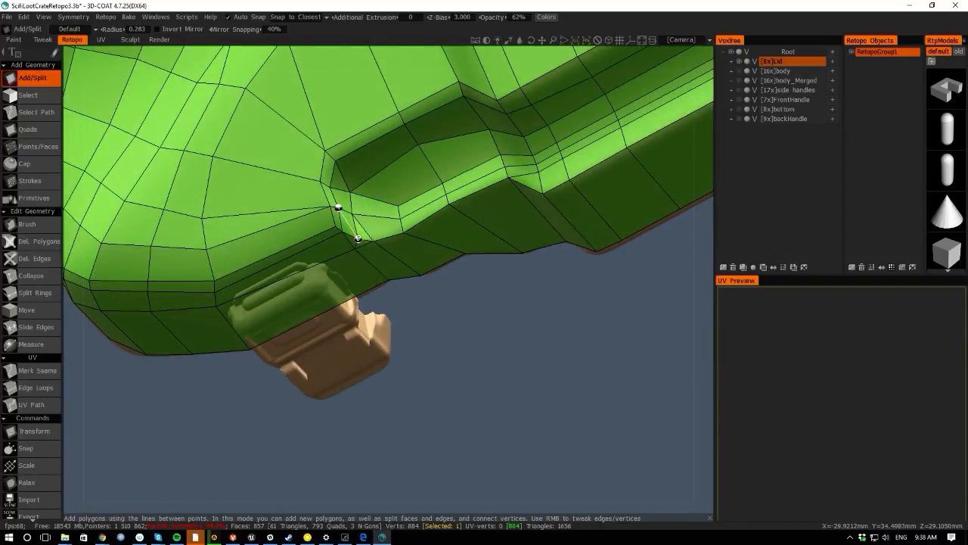
click(359, 240)
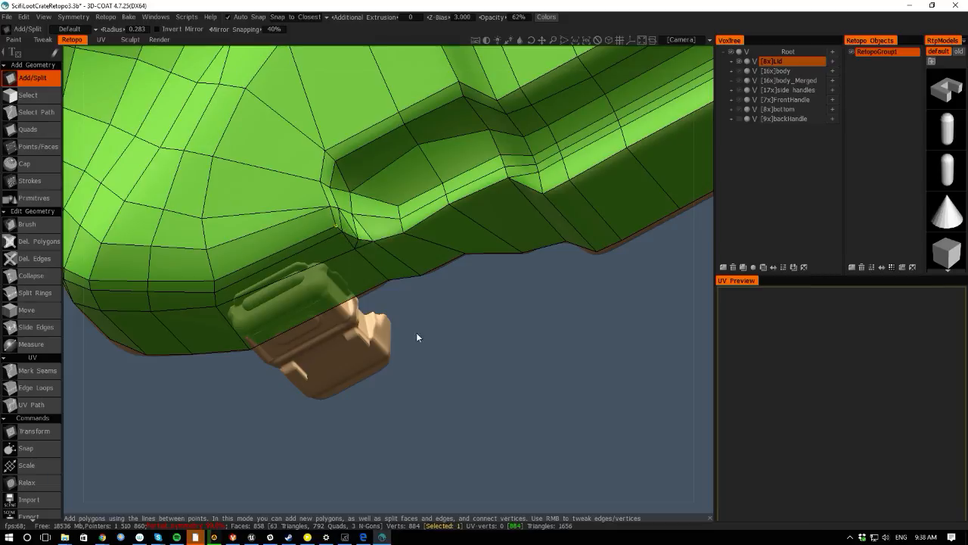
right_drag(416, 332, 492, 386)
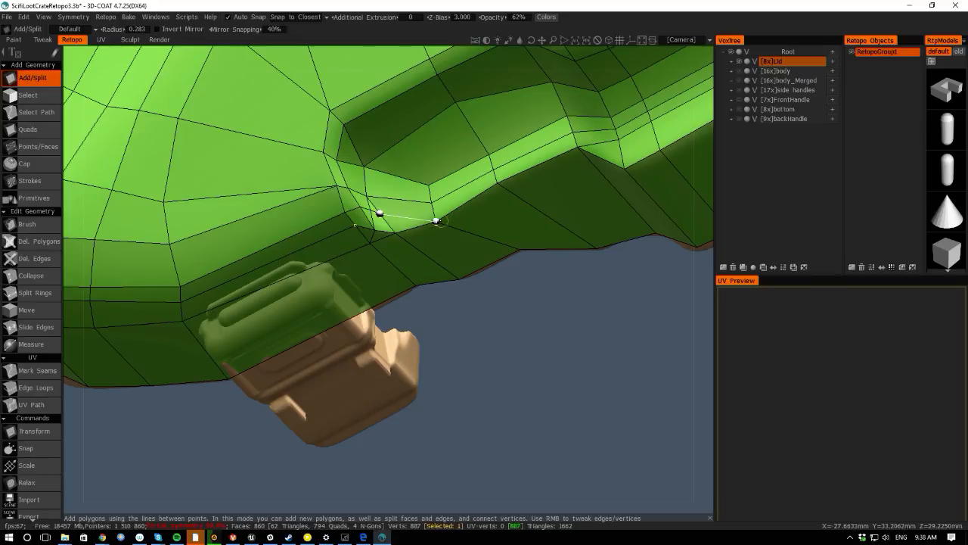
click(436, 220)
key(Delete)
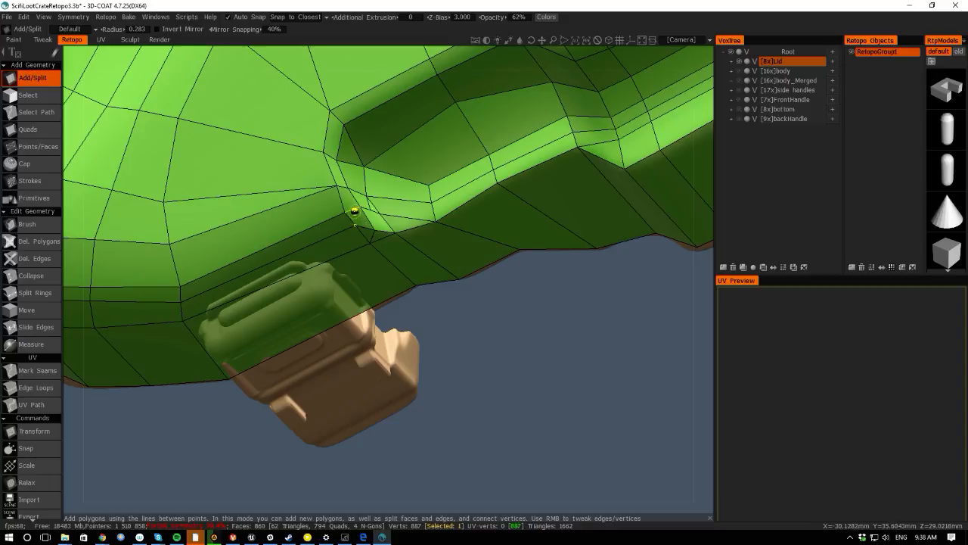
- Finish the split edge at the rib recess corner above the handle
click(355, 212)
drag(423, 502, 391, 408)
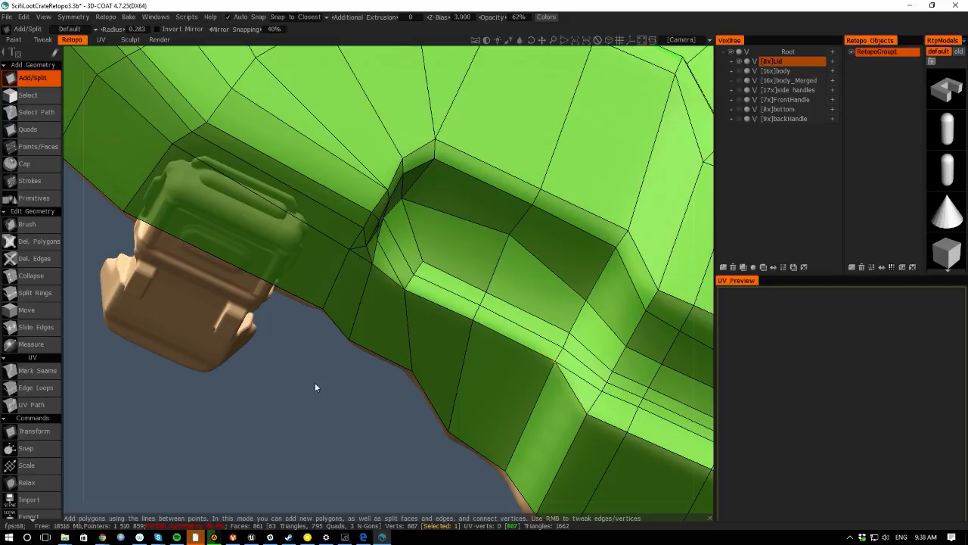
drag(315, 383, 268, 384)
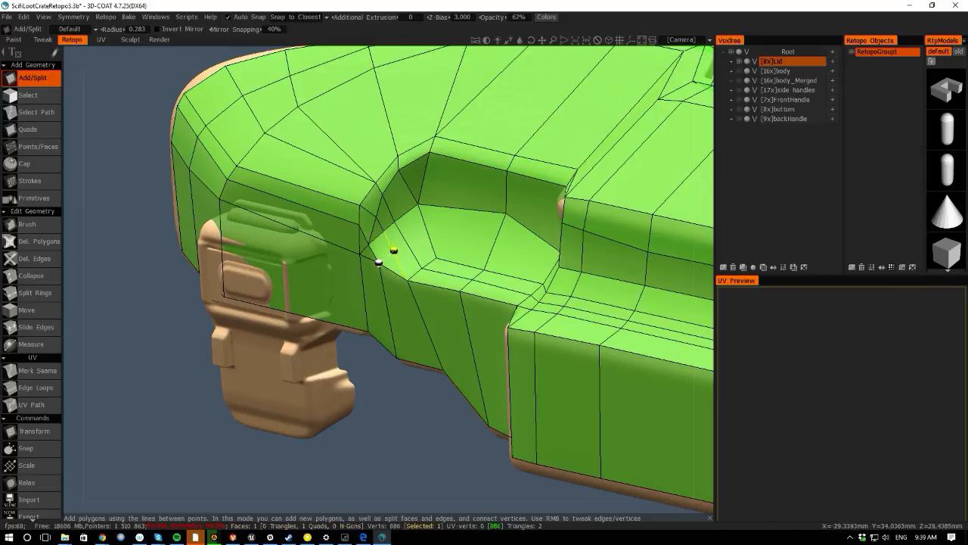
- Split the rib recess floor and the adjoining rim band beside the handle with new edges
click(404, 245)
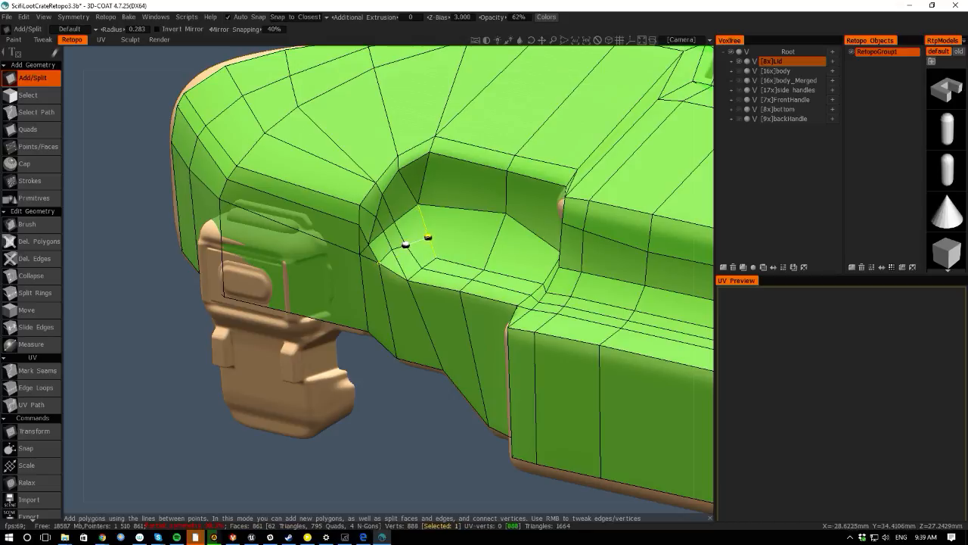
click(497, 244)
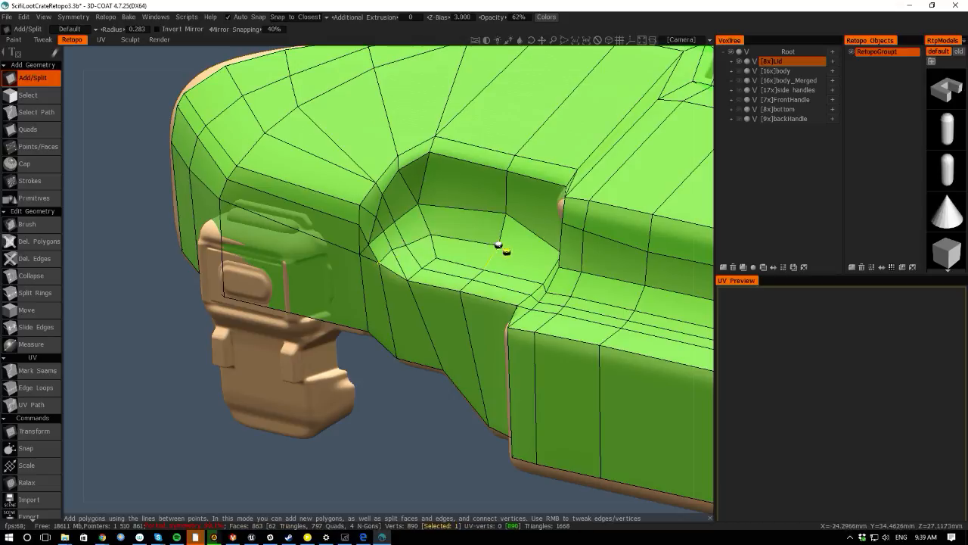
drag(74, 261, 142, 268)
click(602, 260)
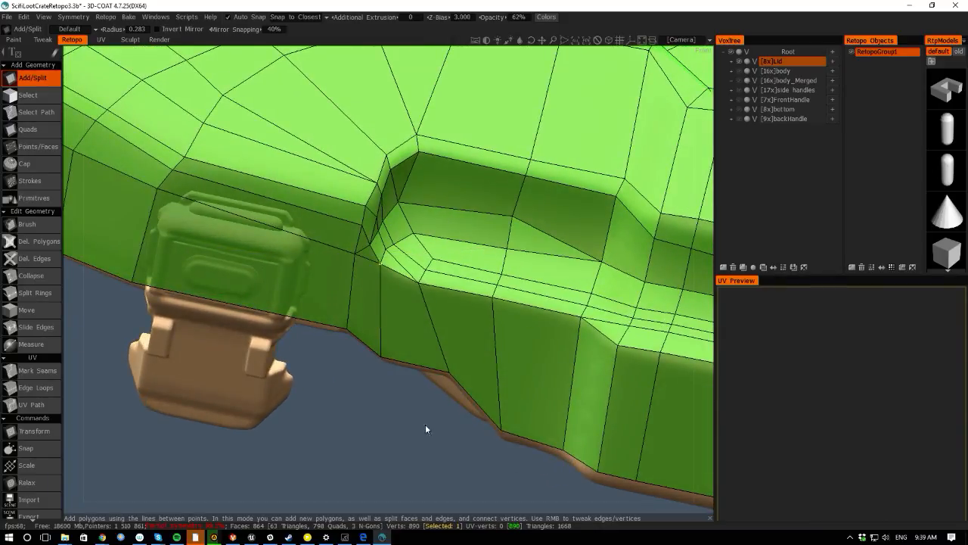
- Try to split the rim corner beside the rib recess, undoing each attempt
drag(389, 502, 346, 343)
click(370, 214)
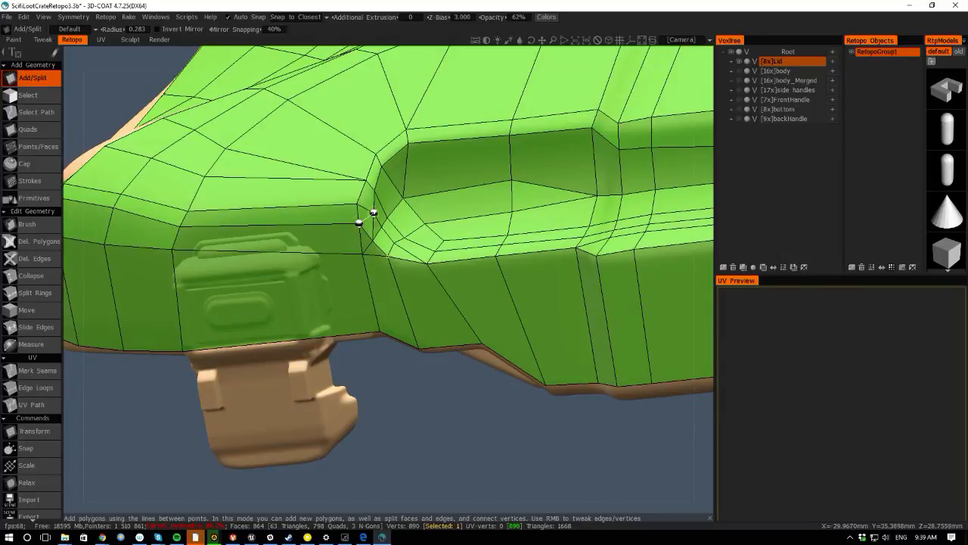
key(ctrl+z)
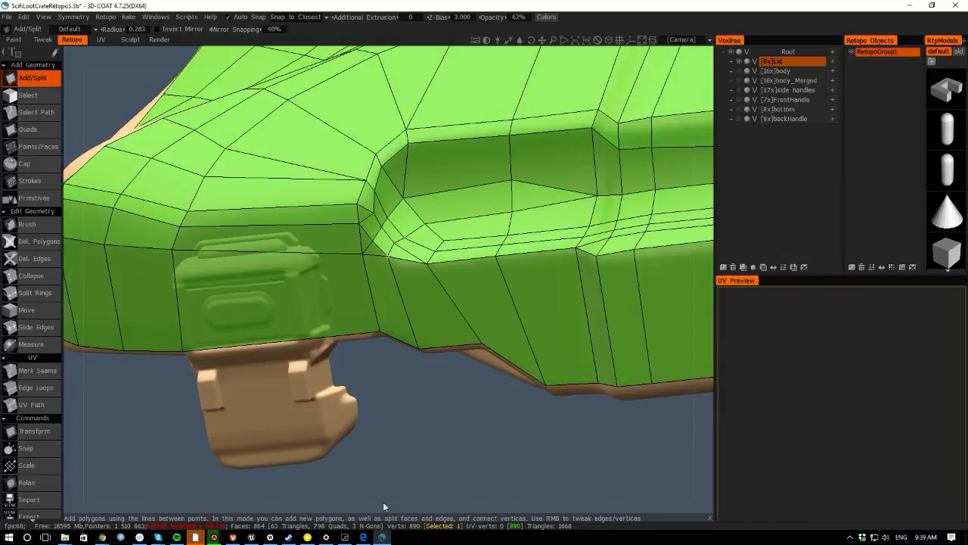
mouse_move(383, 501)
mouse_down()
mouse_move(424, 469)
mouse_move(454, 472)
mouse_move(441, 481)
mouse_move(425, 464)
mouse_move(392, 498)
mouse_up()
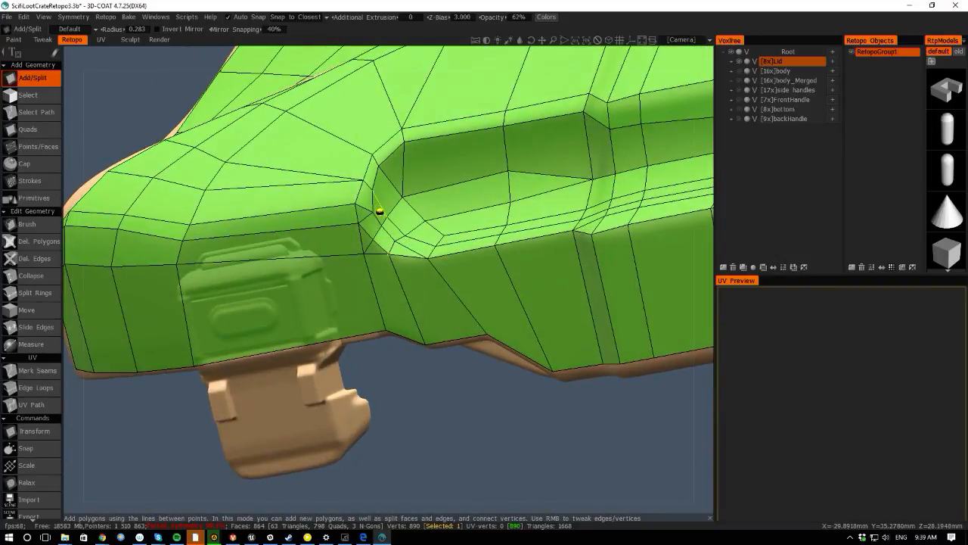
click(372, 238)
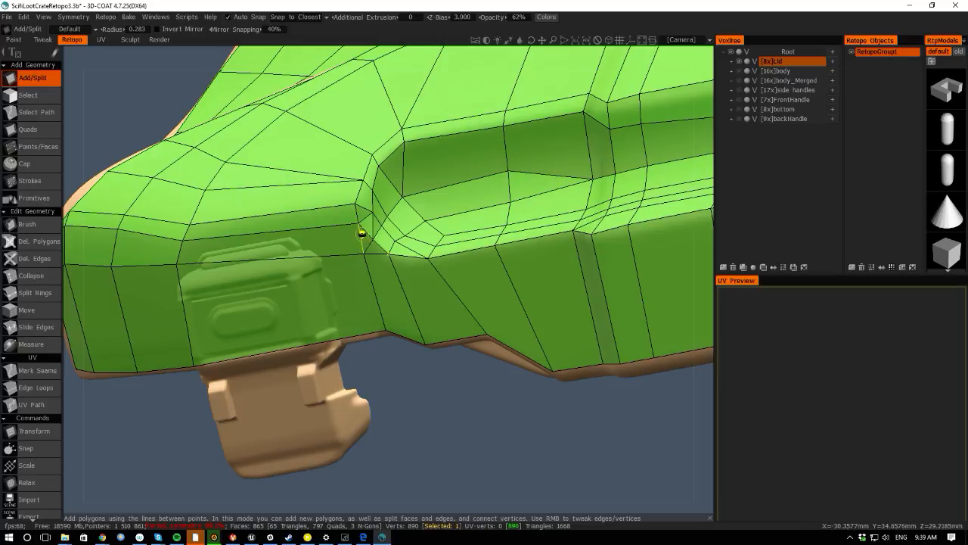
key(ctrl+z)
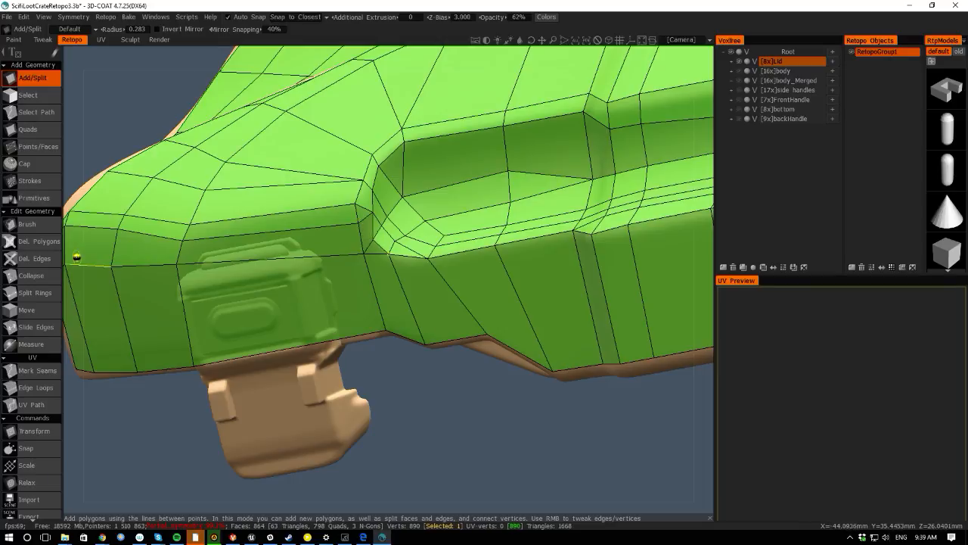
- Add a split along the side rim's lower band near the front corner and delete an unwanted element
drag(76, 257, 130, 264)
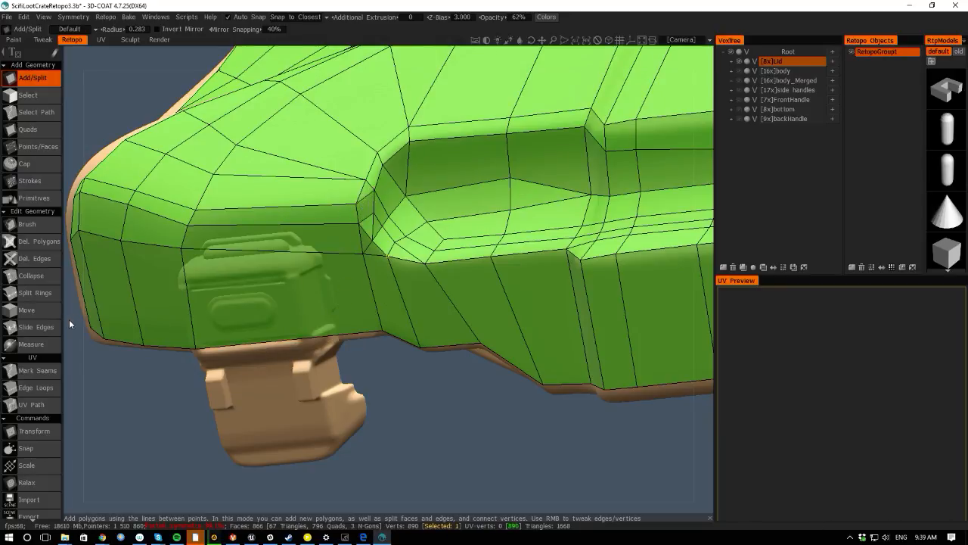
mouse_move(69, 324)
mouse_down()
mouse_move(153, 281)
mouse_move(109, 294)
mouse_move(80, 325)
mouse_up()
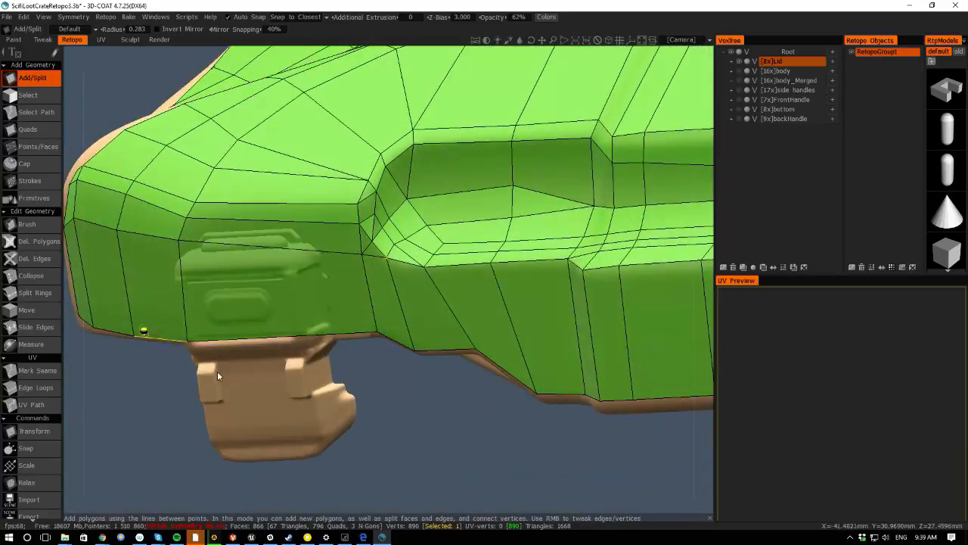
drag(372, 416, 366, 395)
key(Delete)
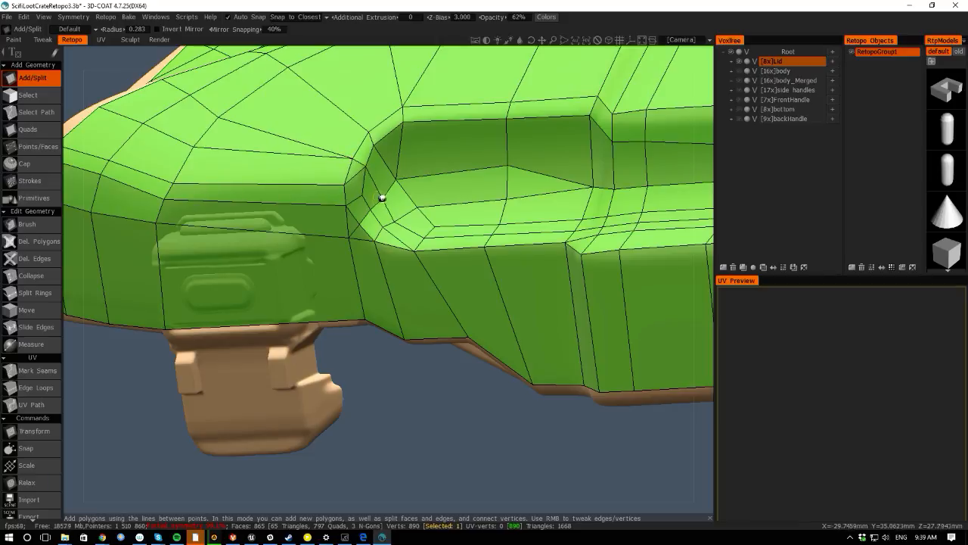
- Switch to the Brush tool and smooth the vertices at the rib recess corner beside the handle
key(space)
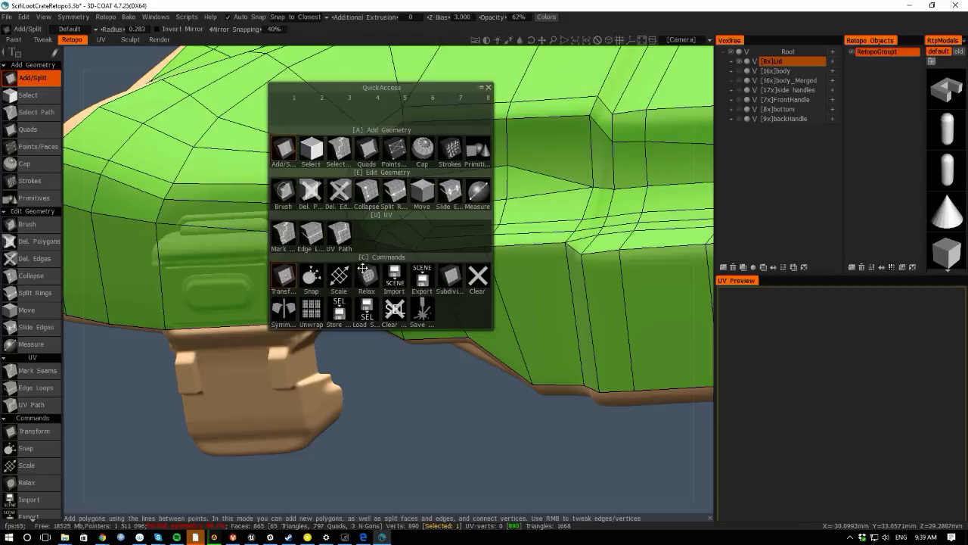
click(286, 194)
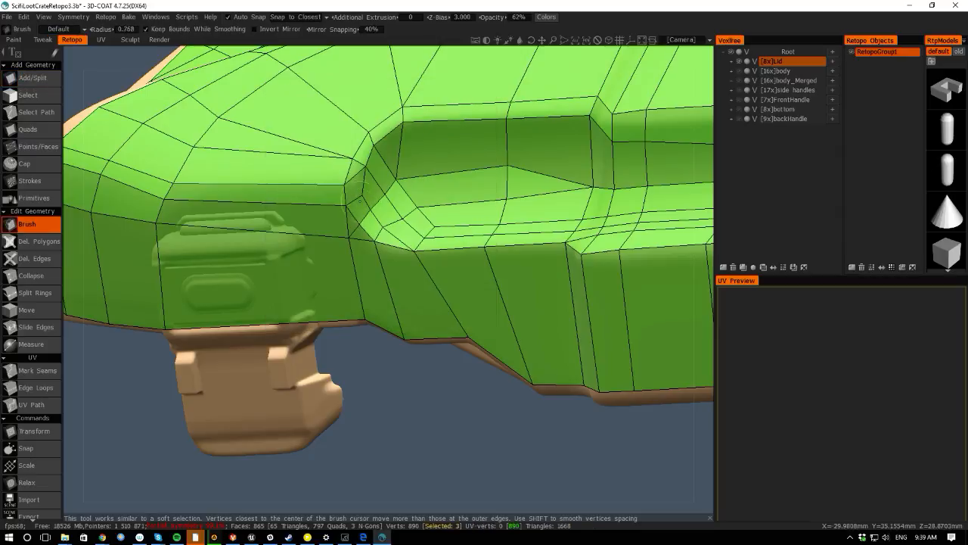
scroll(360, 200, up, 1)
mouse_move(349, 204)
mouse_down()
mouse_move(341, 205)
mouse_move(342, 185)
mouse_up()
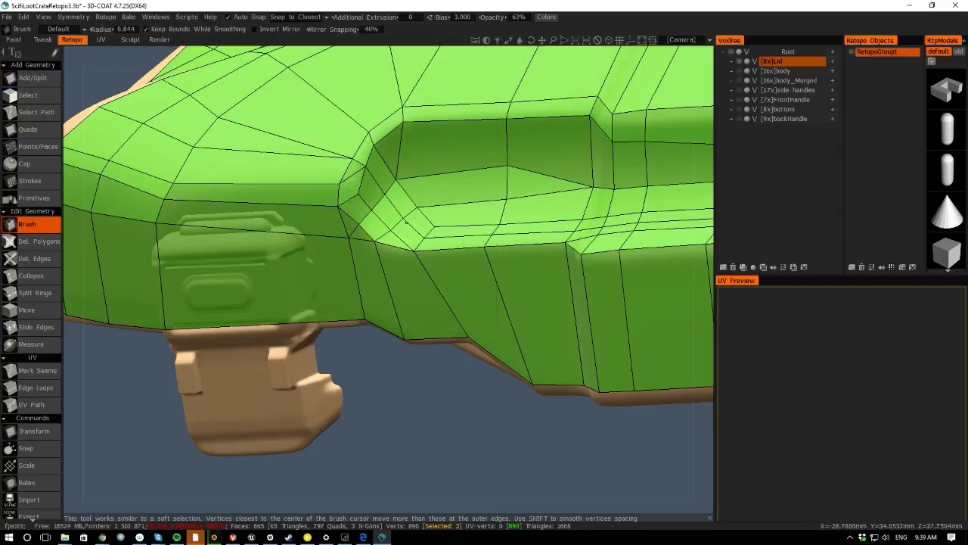
mouse_move(405, 222)
mouse_down()
mouse_move(459, 223)
mouse_move(480, 198)
mouse_move(519, 201)
mouse_up()
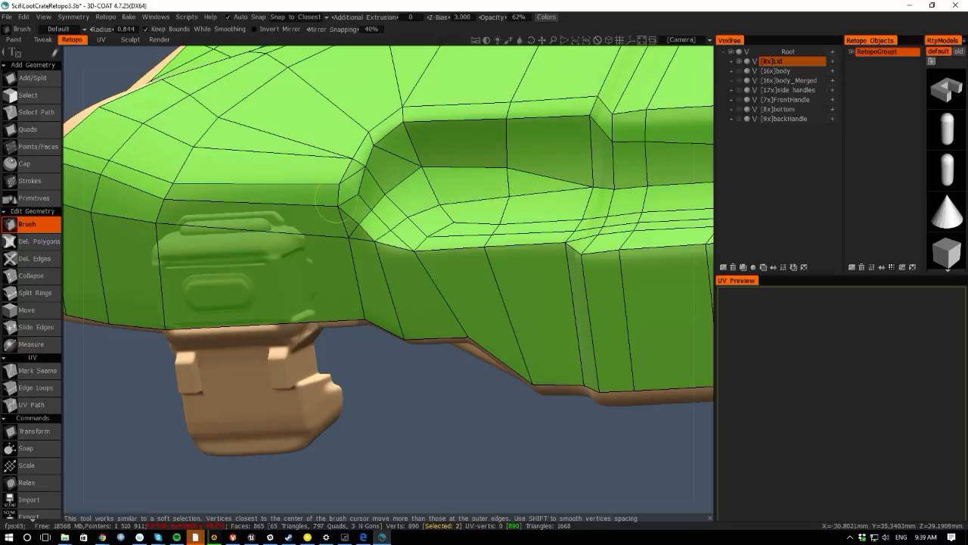
mouse_move(333, 203)
mouse_down()
mouse_move(350, 161)
mouse_move(334, 172)
mouse_up()
- Brush-relax the vertices along the rim and the rib recess running past the handle
drag(422, 406, 391, 330)
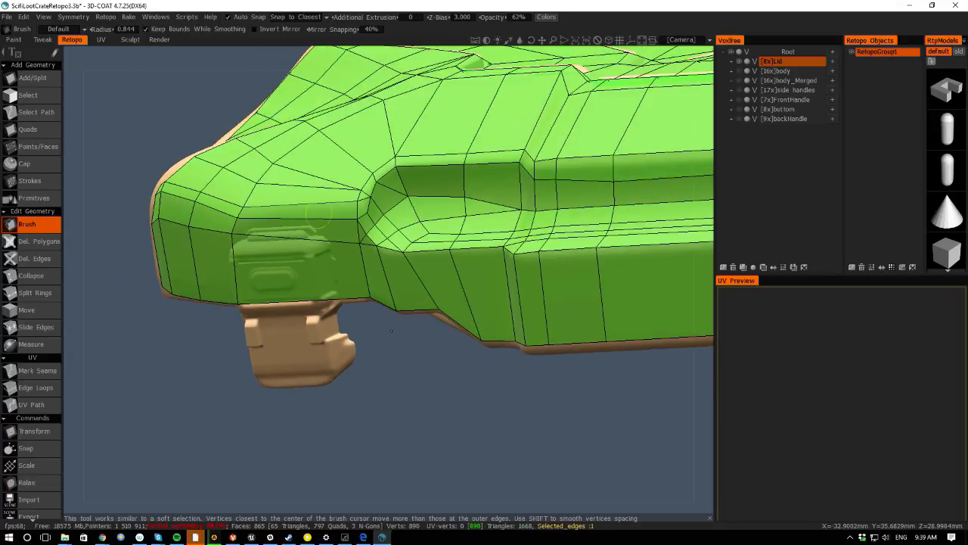
drag(110, 263, 161, 283)
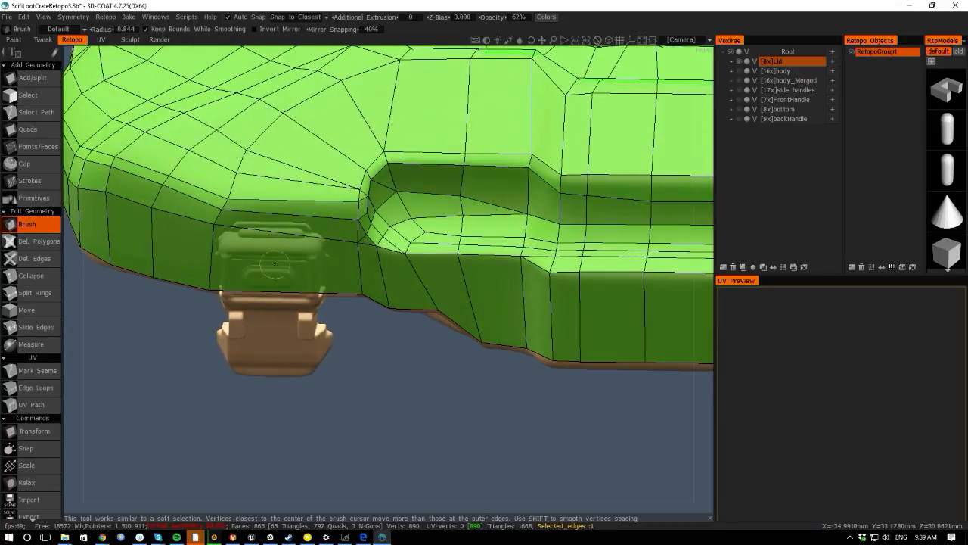
drag(457, 219, 554, 224)
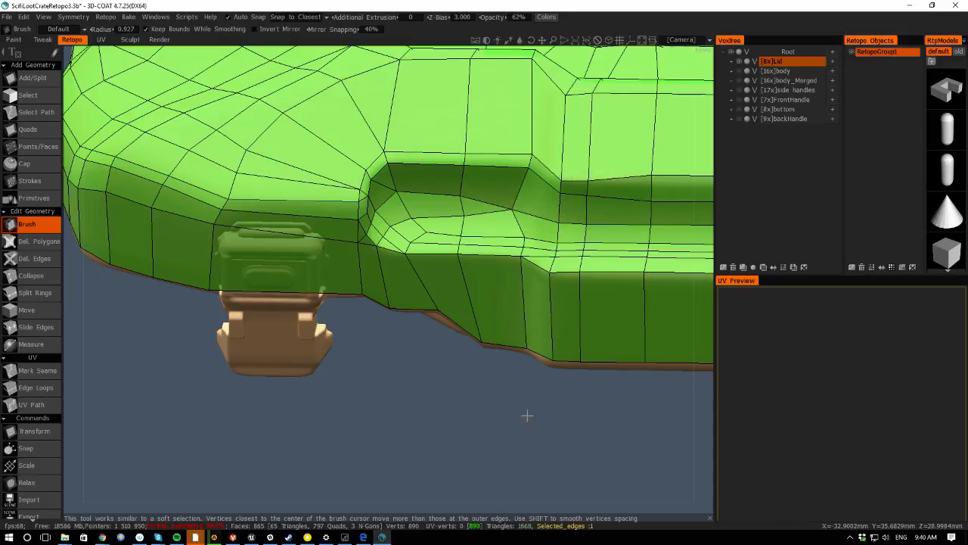
drag(525, 413, 301, 345)
drag(372, 230, 377, 224)
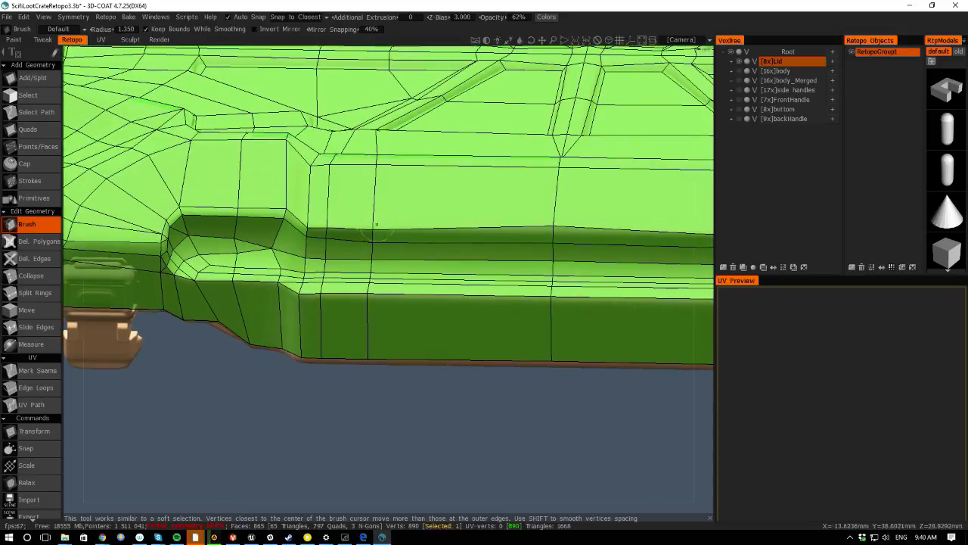
drag(553, 218, 554, 225)
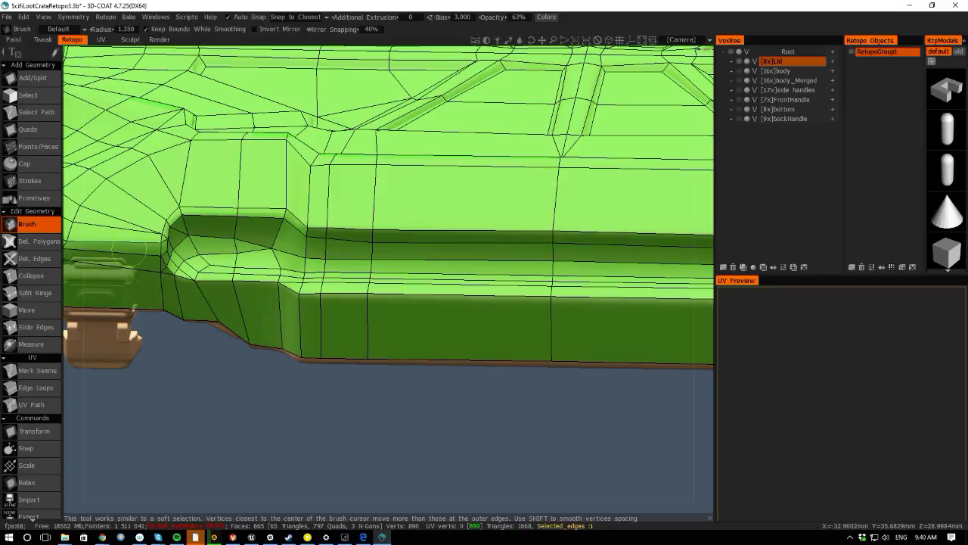
- Brush-relax the edge loops of the front rib recess between the two handles
drag(83, 352, 161, 327)
drag(278, 233, 276, 229)
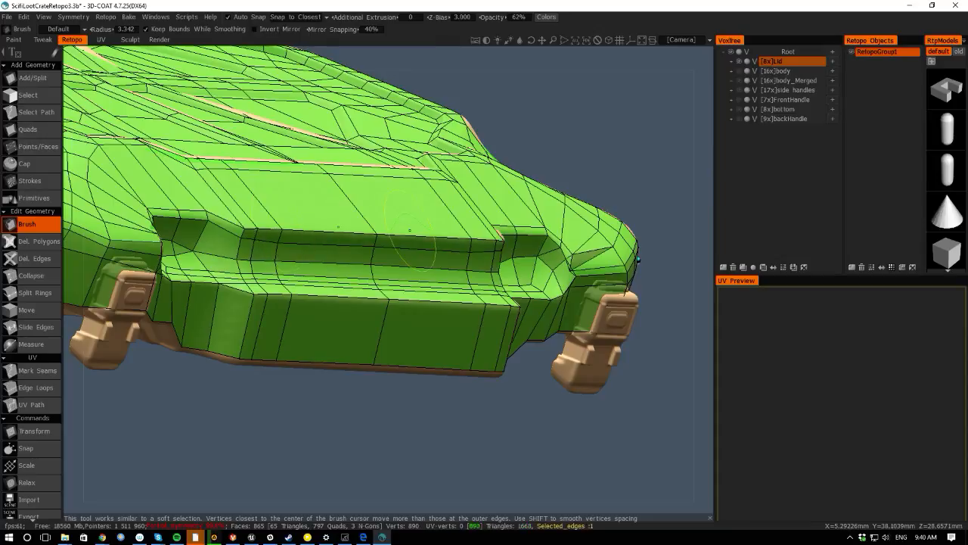
drag(371, 238, 370, 233)
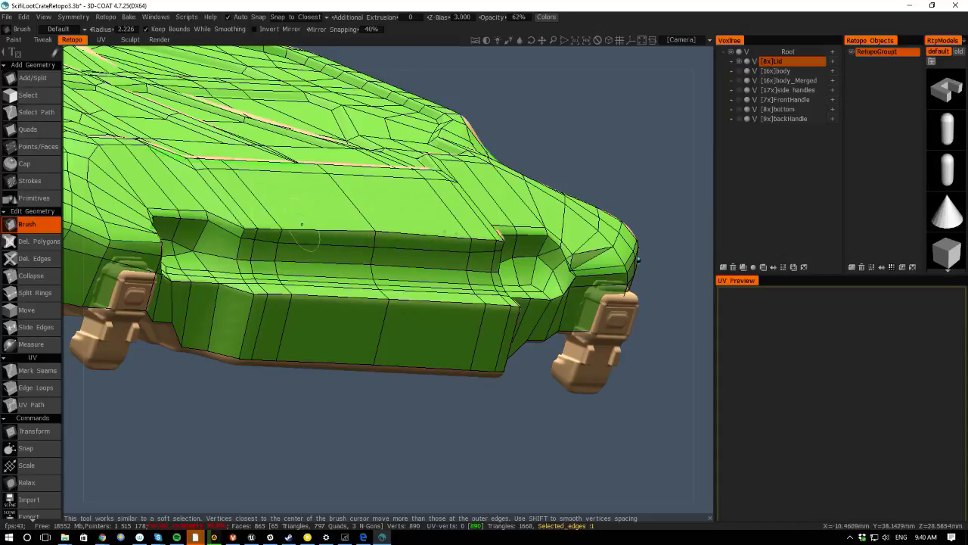
mouse_move(283, 232)
mouse_down()
mouse_move(241, 224)
mouse_move(290, 228)
mouse_move(286, 246)
mouse_move(231, 234)
mouse_up()
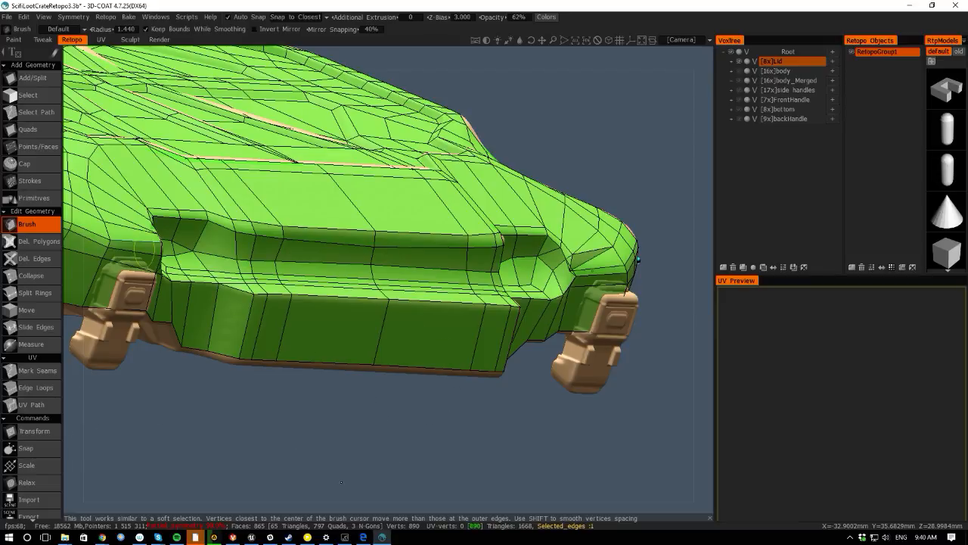
- Smooth the vertices along the middle of the front recess and the rim band below it with the brush
drag(337, 505, 248, 476)
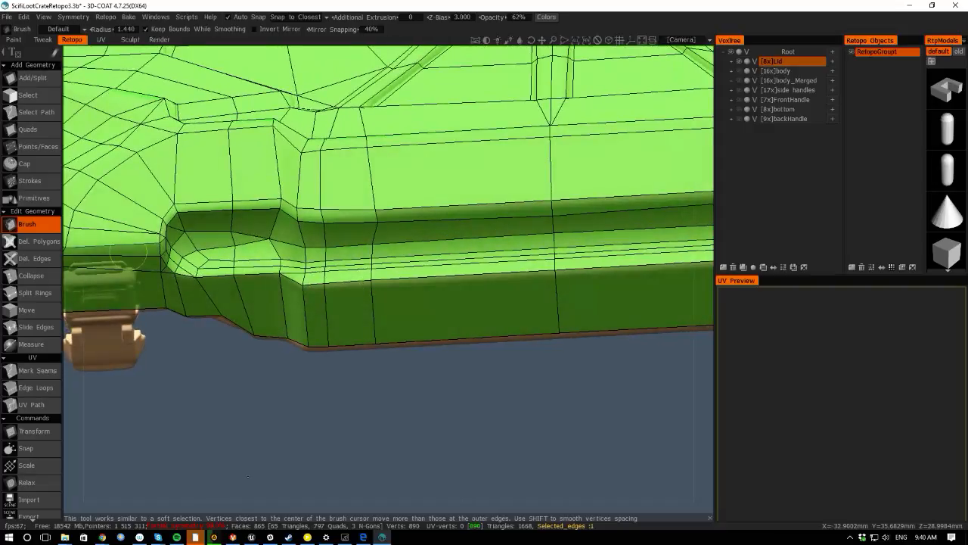
mouse_move(349, 390)
mouse_down()
mouse_move(245, 402)
mouse_move(252, 285)
mouse_move(246, 298)
mouse_move(351, 294)
mouse_move(262, 276)
mouse_up()
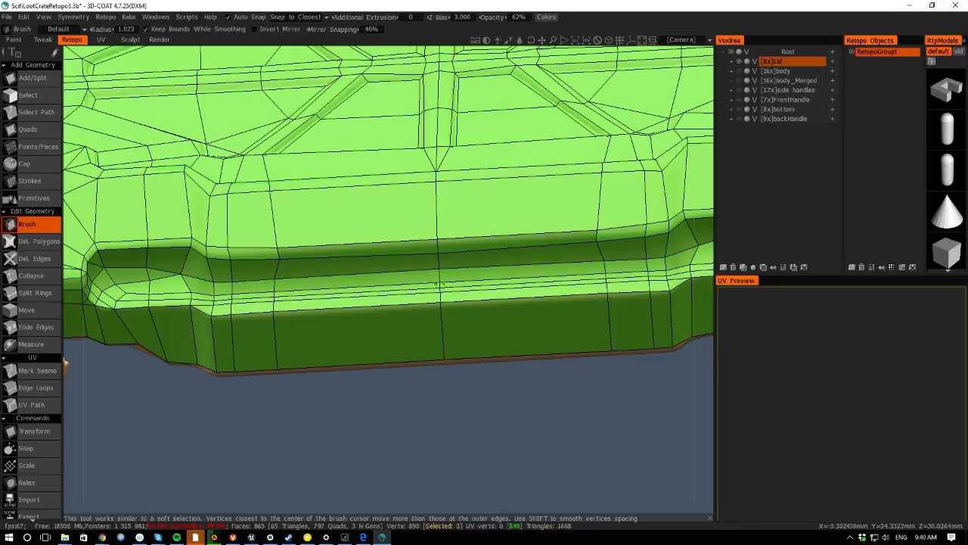
drag(439, 282, 440, 286)
drag(603, 279, 588, 278)
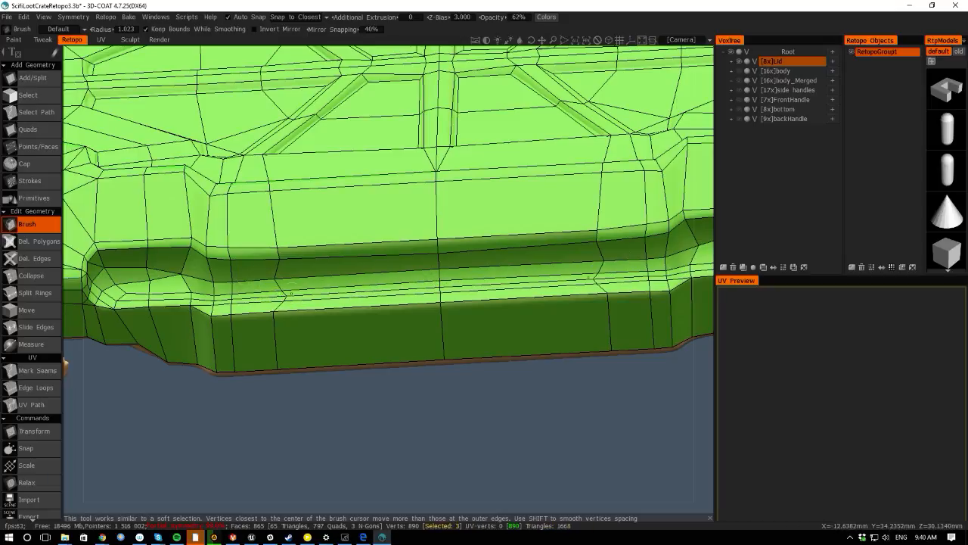
mouse_move(271, 277)
mouse_down()
mouse_move(280, 273)
mouse_move(281, 296)
mouse_move(272, 261)
mouse_up()
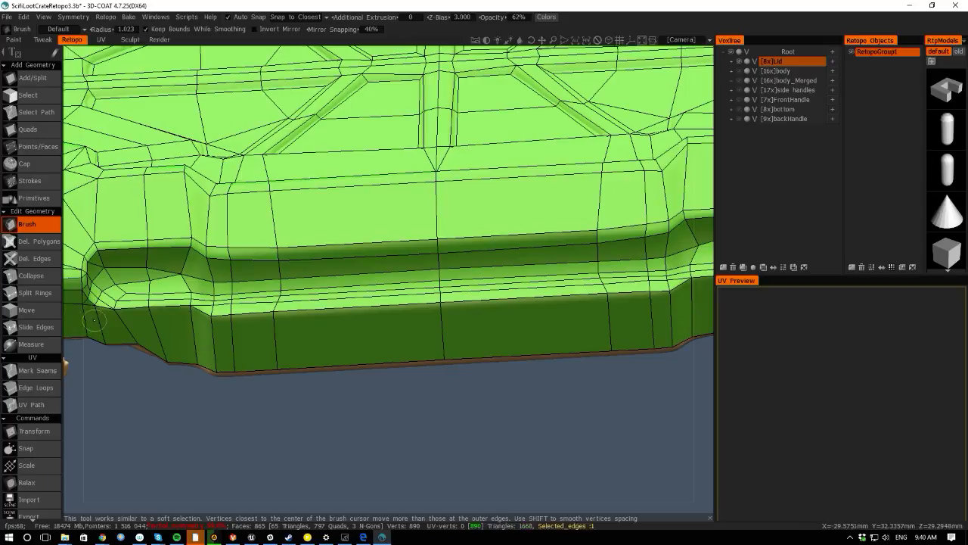
drag(74, 351, 210, 405)
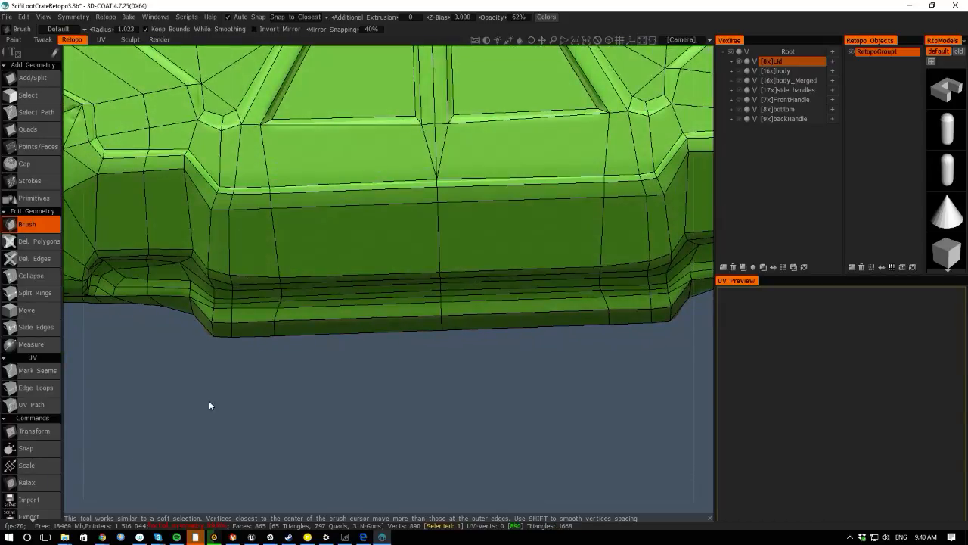
mouse_move(268, 319)
mouse_down()
mouse_move(280, 305)
mouse_move(225, 305)
mouse_move(235, 277)
mouse_up()
middle_drag(328, 423, 325, 416)
right_drag(325, 415, 281, 419)
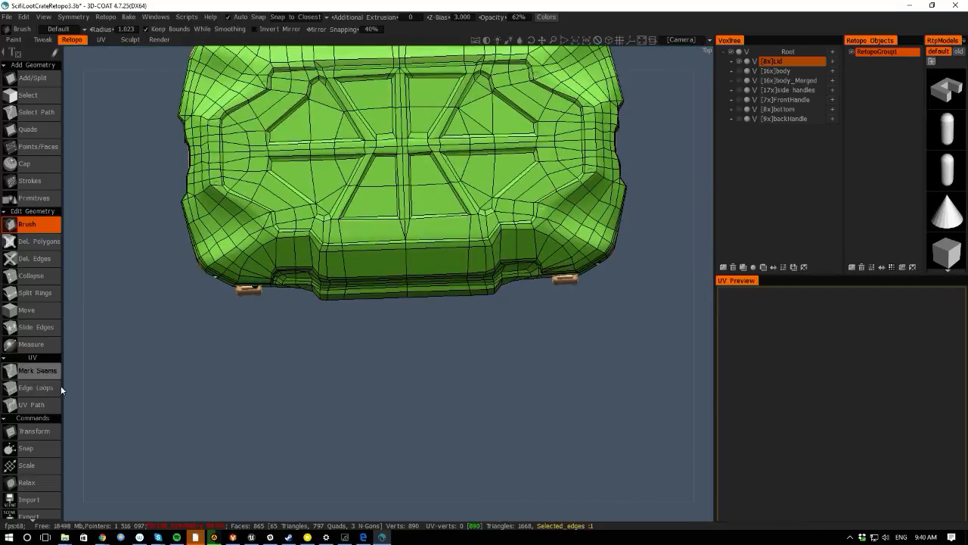
- Examine the whole lid's retopology mesh from several angles, ending at the side handle cutout
drag(66, 370, 112, 364)
middle_drag(112, 364, 330, 393)
right_drag(330, 394, 311, 392)
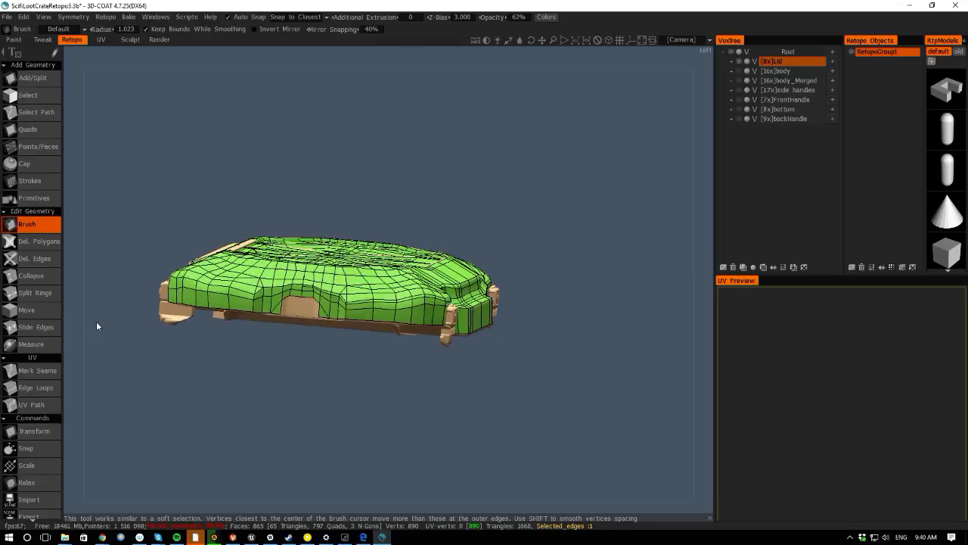
drag(86, 321, 172, 364)
middle_drag(172, 364, 211, 371)
right_drag(211, 371, 244, 410)
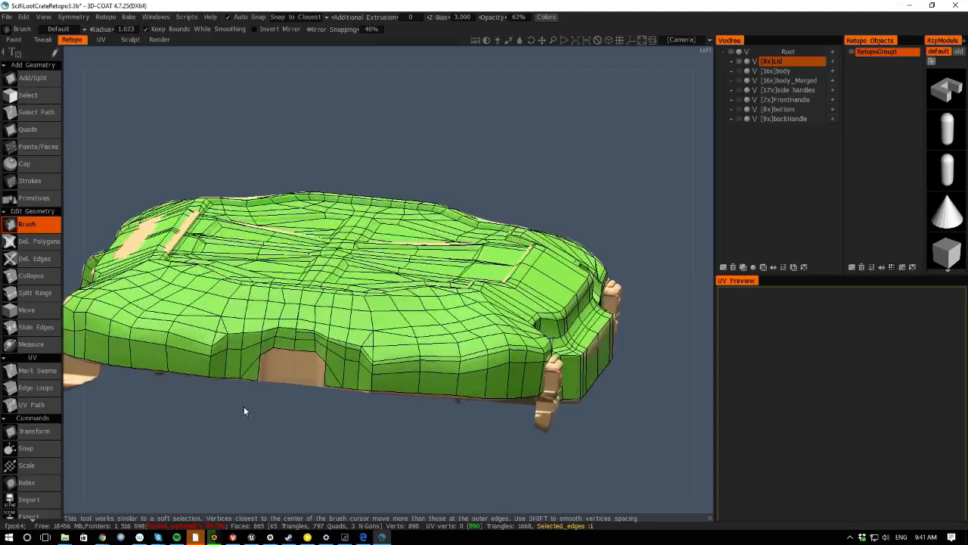
middle_drag(244, 410, 261, 383)
right_drag(261, 383, 387, 427)
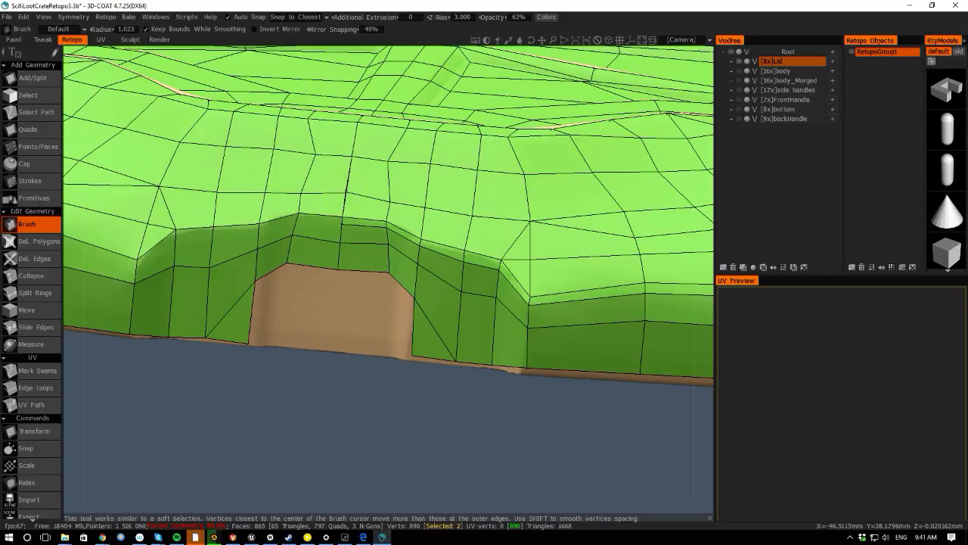
- Switch to the Points/Faces tool and add faces along the rim recess above the side handle cutout
key(space)
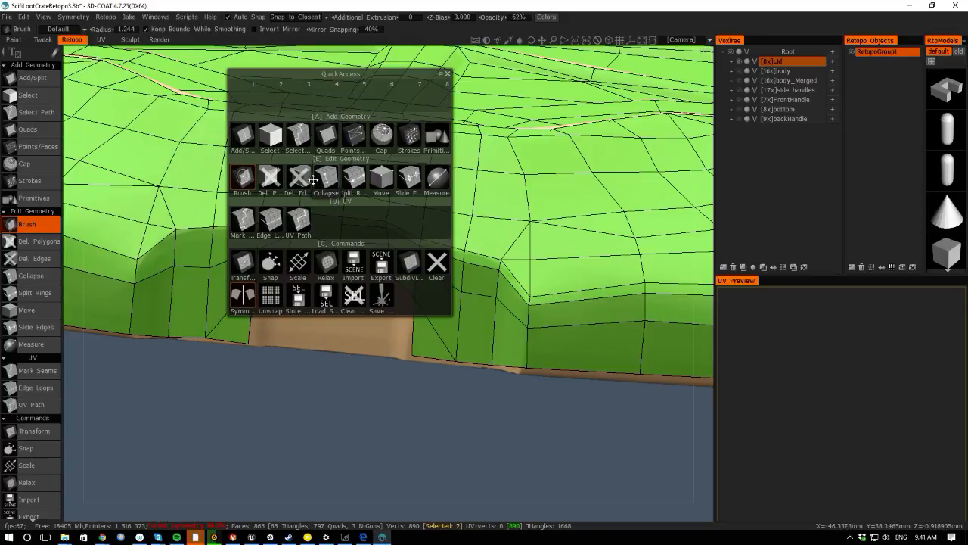
click(243, 136)
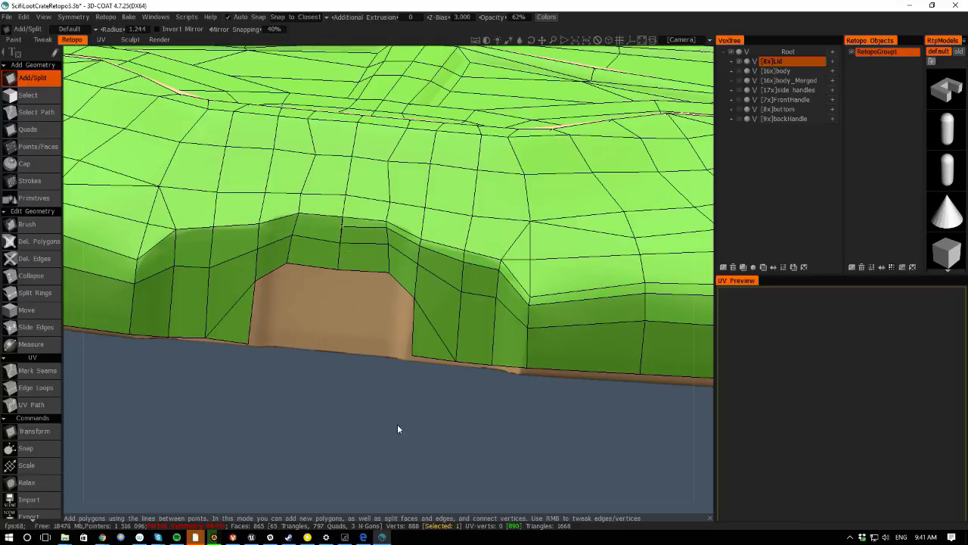
scroll(397, 429, down, 10)
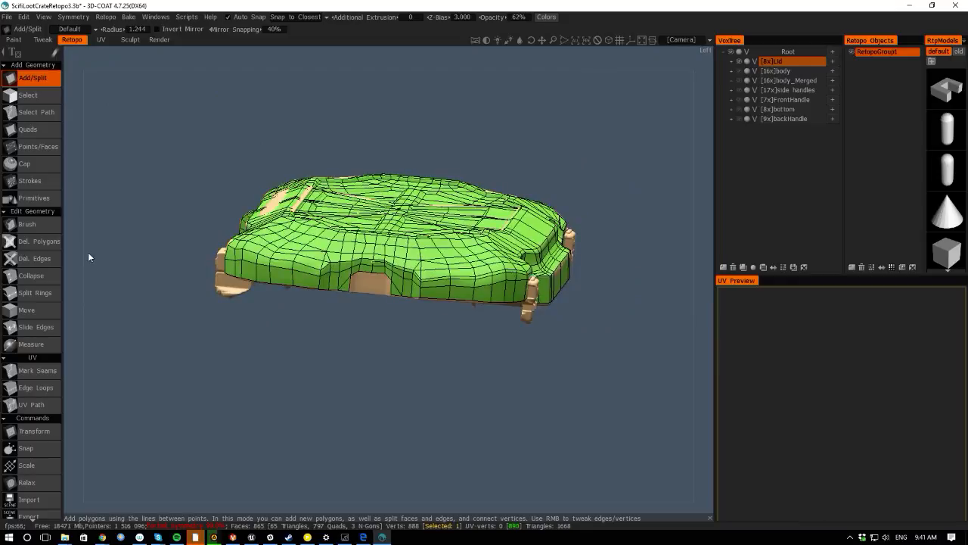
drag(88, 252, 217, 328)
scroll(272, 313, up, 5)
click(37, 146)
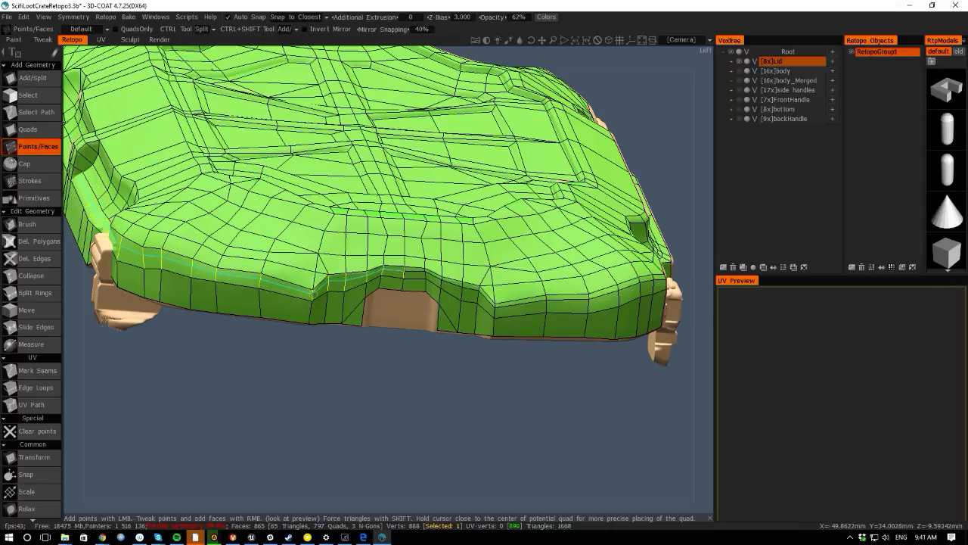
click(312, 295)
scroll(484, 432, up, 5)
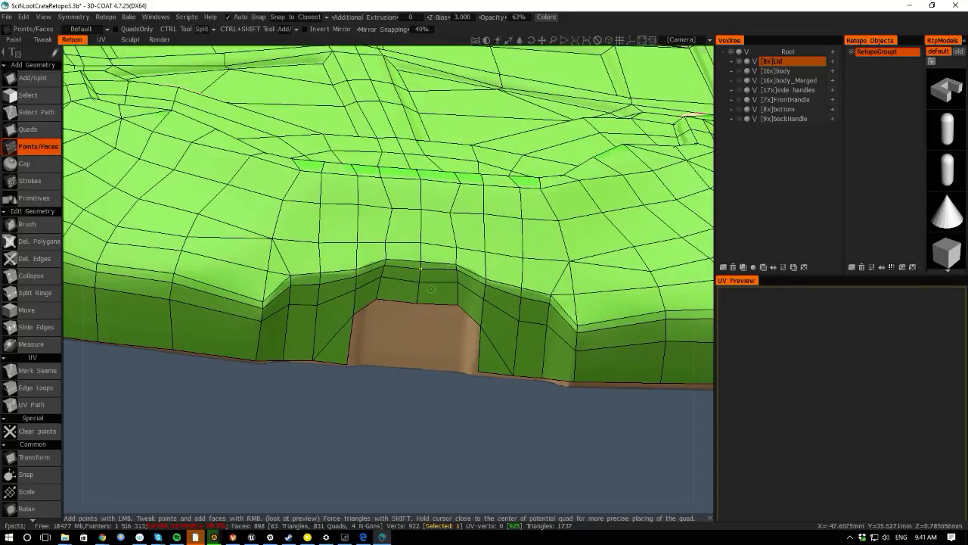
- Split the recess edge beside the handle cutout with Add/Split and nudge the new vertex into place
right_drag(443, 437, 142, 276)
drag(75, 279, 395, 307)
middle_drag(394, 307, 316, 358)
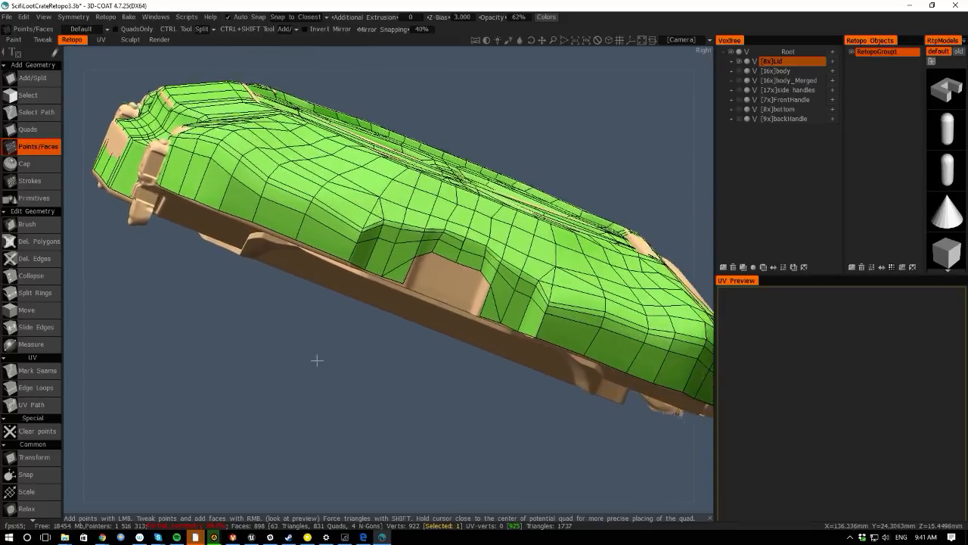
right_drag(315, 358, 432, 304)
right_drag(407, 358, 464, 430)
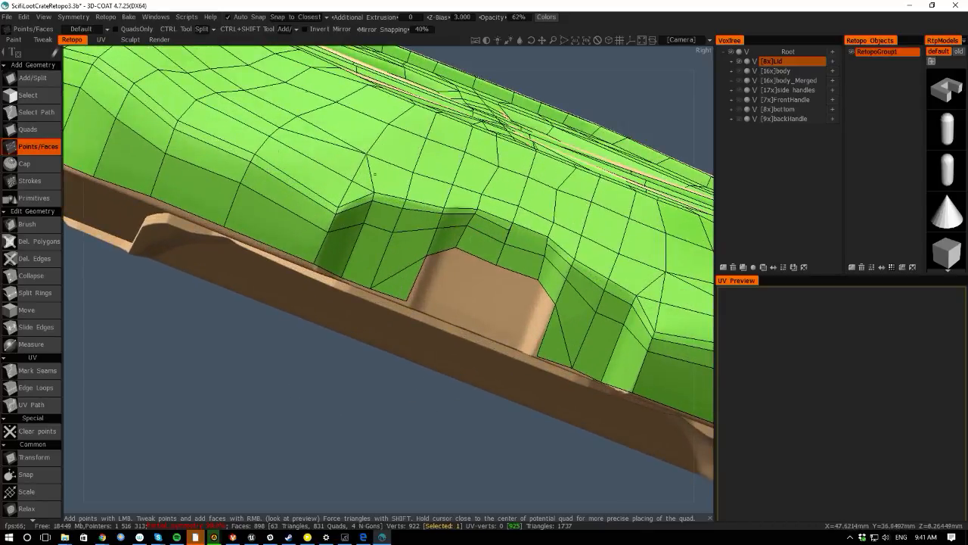
click(32, 78)
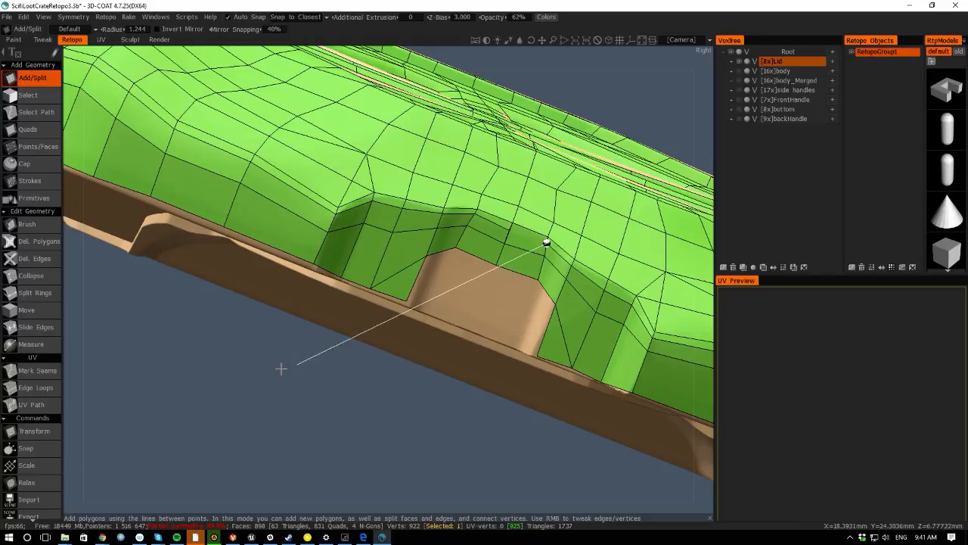
scroll(280, 369, up, 5)
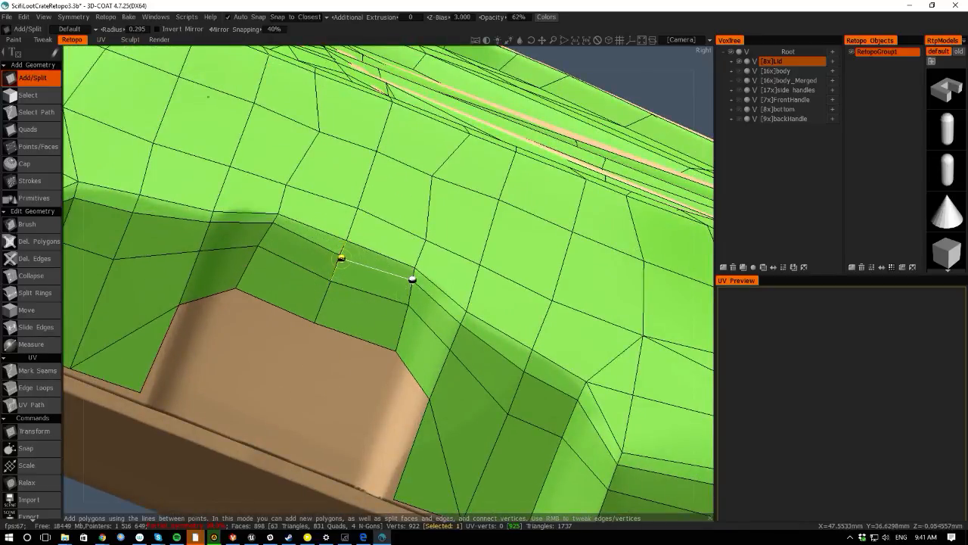
click(340, 257)
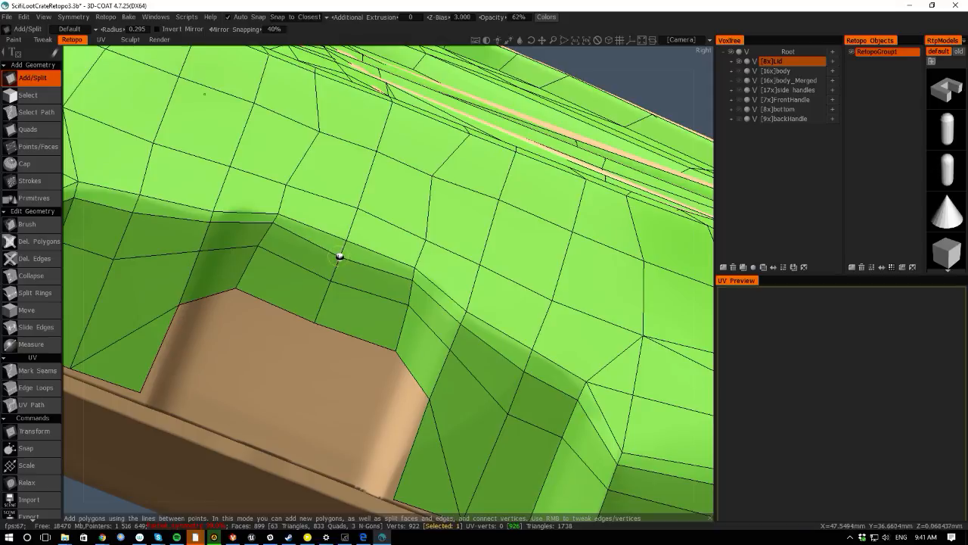
right_drag(340, 257, 332, 259)
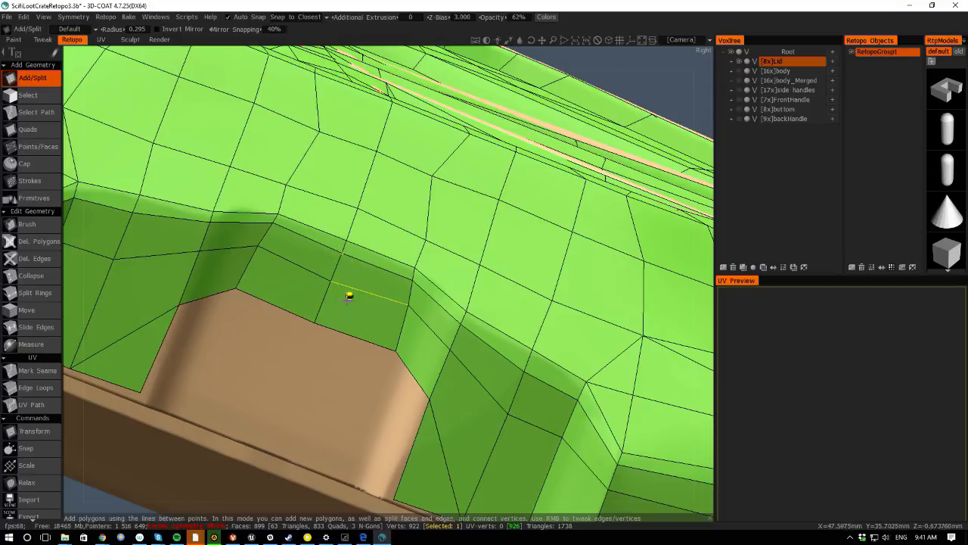
alt+right_drag(346, 298, 335, 224)
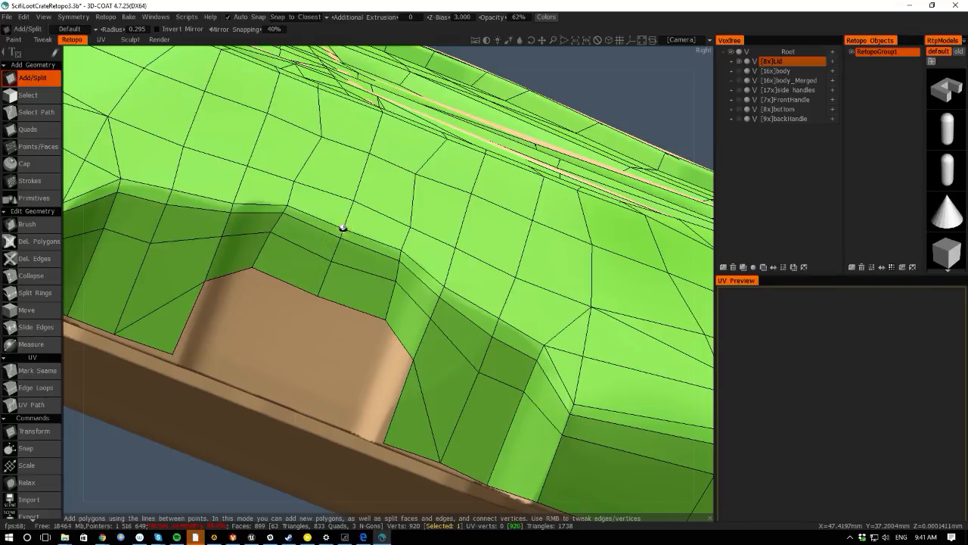
alt+right_drag(340, 281, 116, 154)
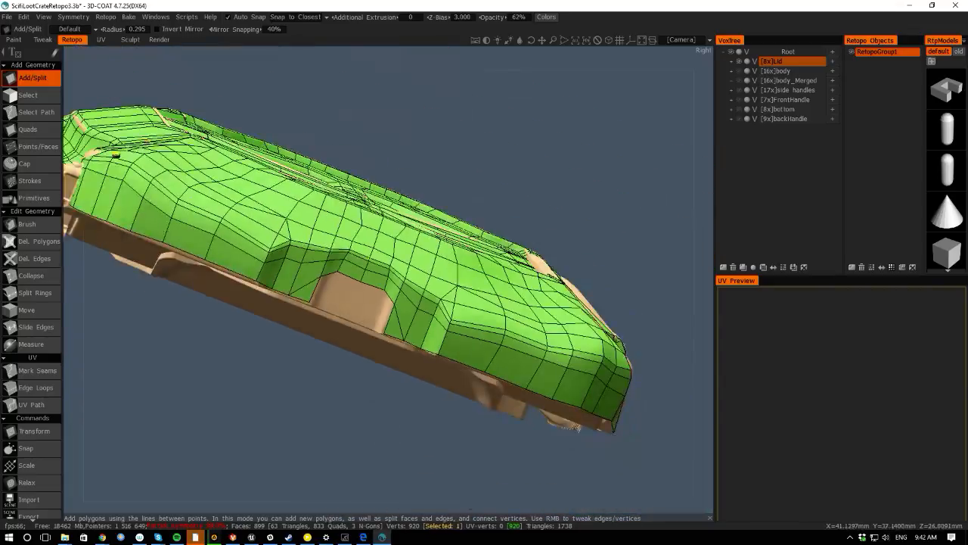
alt+drag(74, 341, 144, 389)
alt+right_drag(144, 388, 107, 342)
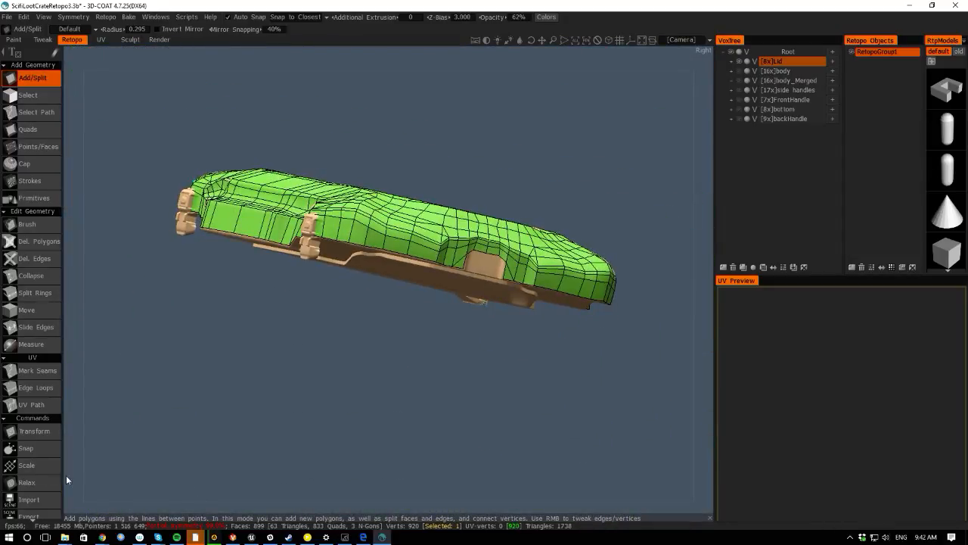
alt+middle_drag(106, 359, 96, 301)
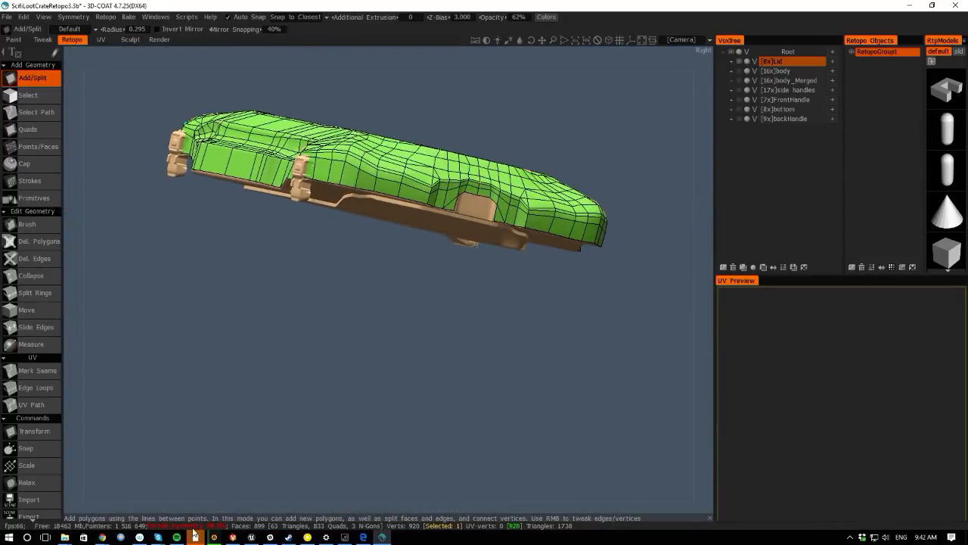
mouse_move(100, 538)
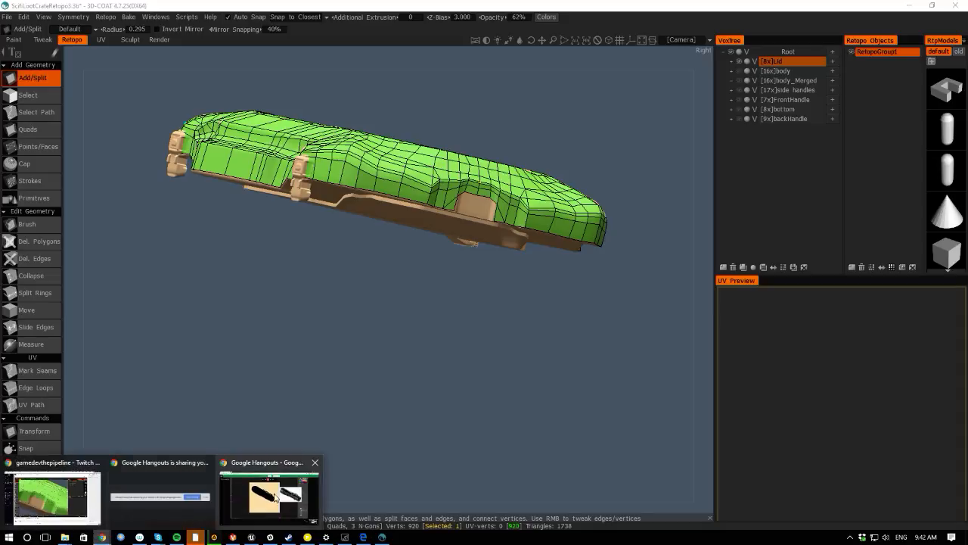
click(269, 503)
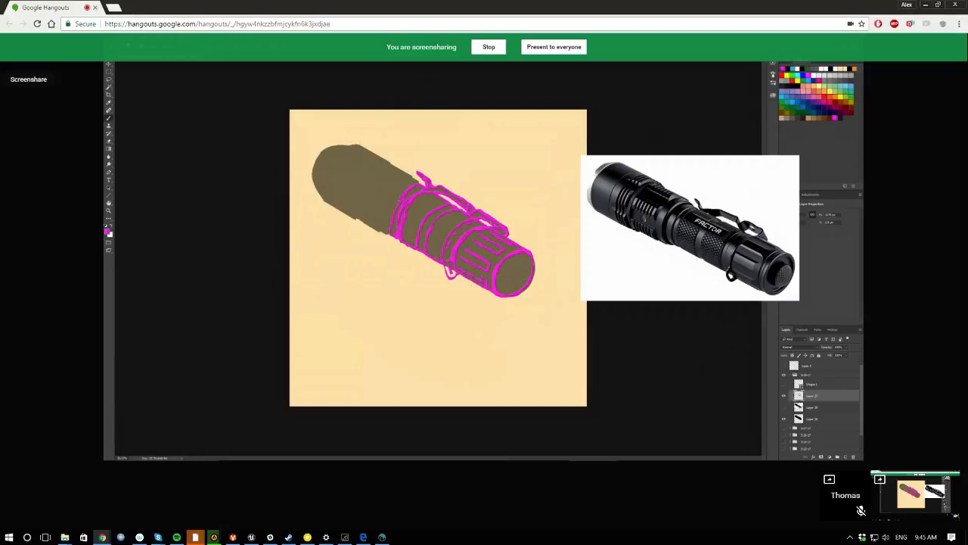
click(925, 5)
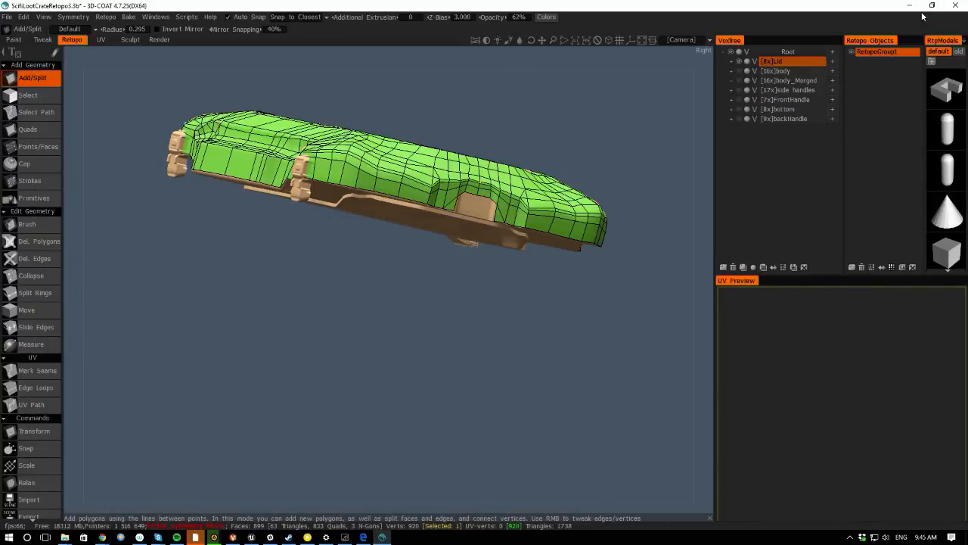
- Split the front rim recess near its left end with Add/Split and nudge the new vertex onto the recess edge
drag(77, 195, 367, 369)
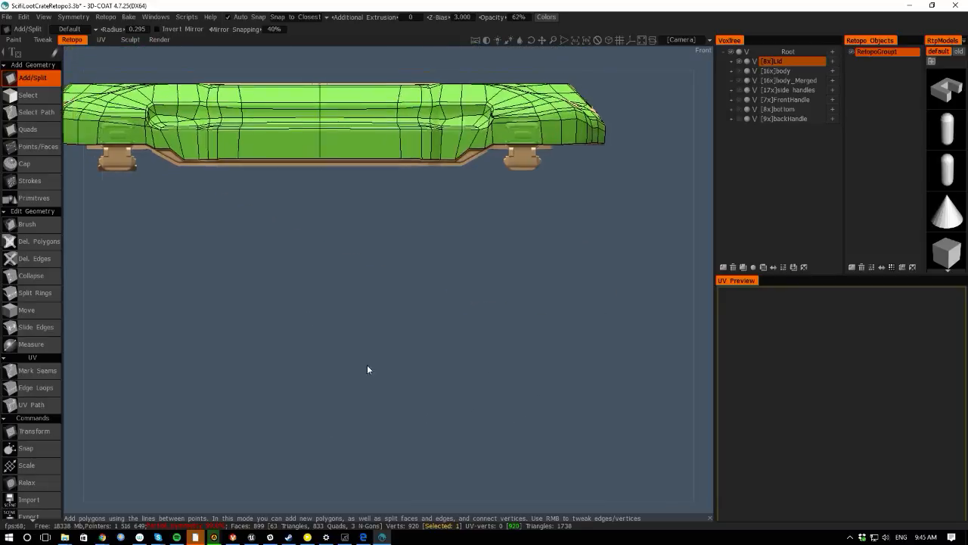
middle_drag(368, 366, 553, 468)
right_drag(553, 468, 351, 309)
drag(79, 233, 101, 266)
middle_drag(237, 298, 126, 268)
right_drag(126, 268, 259, 293)
middle_drag(259, 293, 423, 388)
right_drag(423, 388, 389, 344)
right_drag(312, 310, 322, 318)
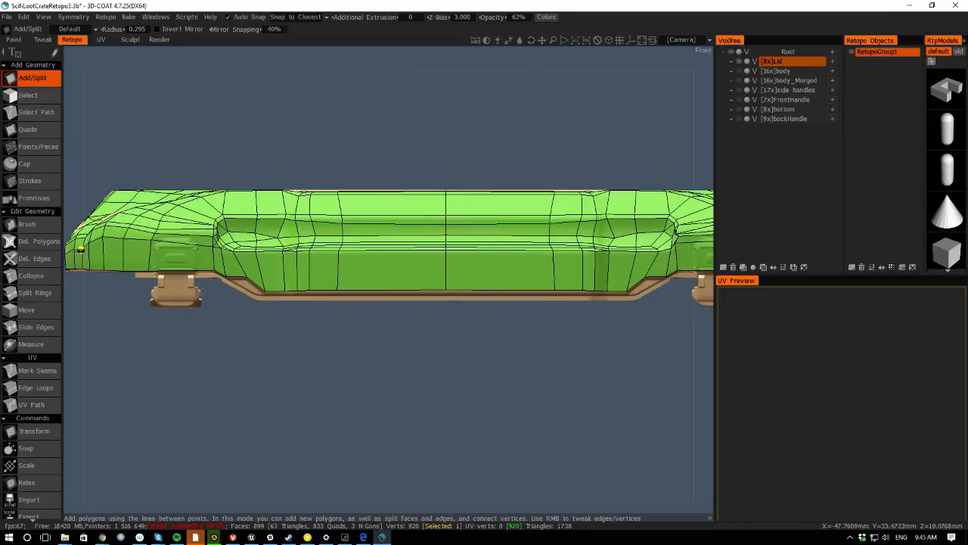
drag(71, 318, 134, 299)
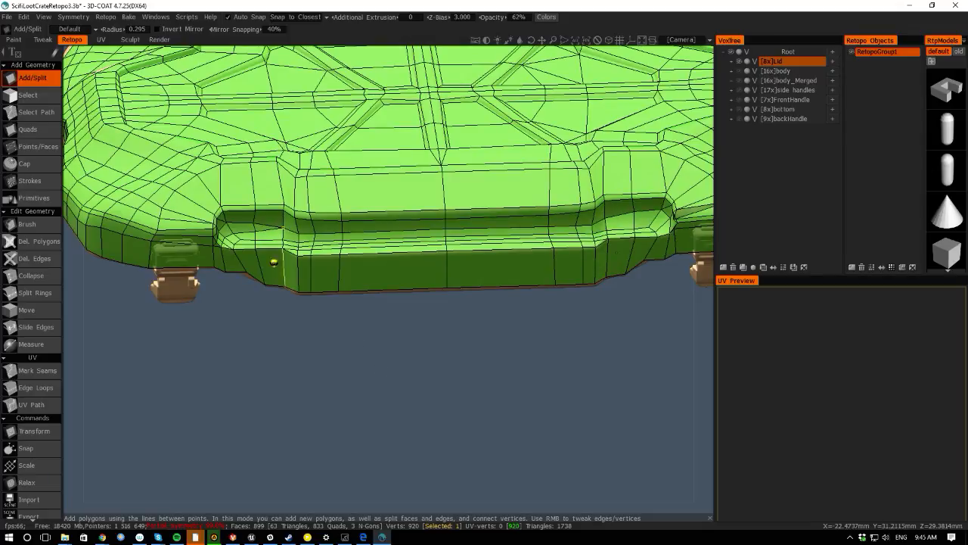
scroll(298, 318, up, 3)
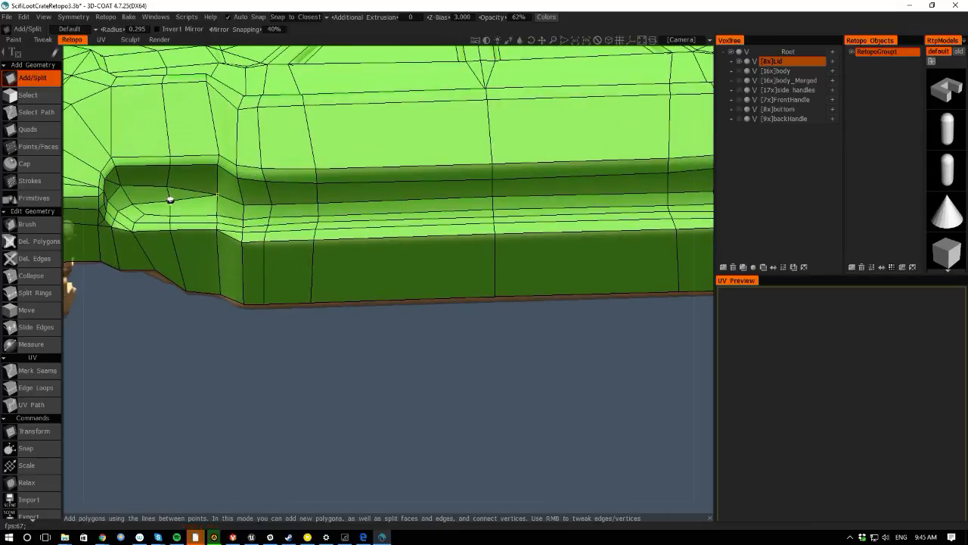
click(244, 213)
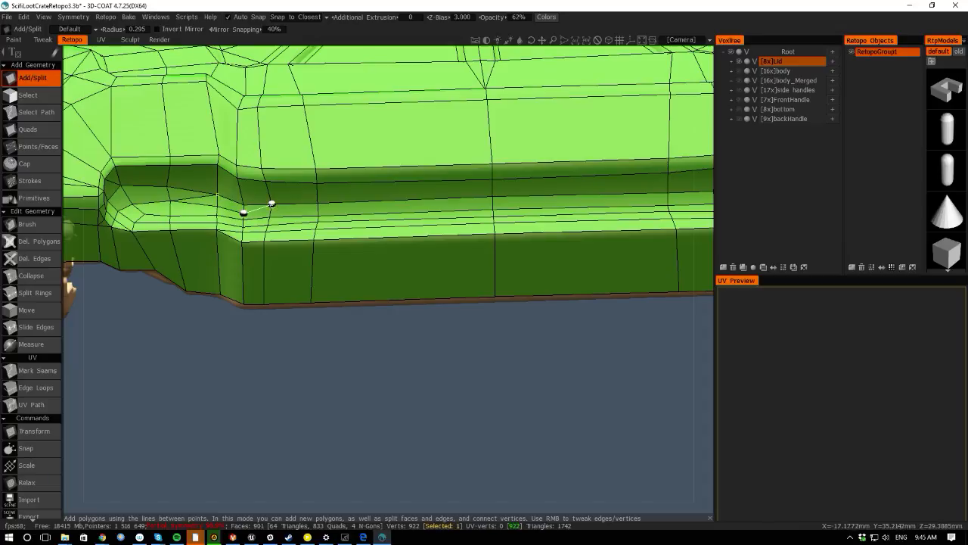
click(271, 204)
key(Escape)
right_drag(217, 194, 218, 188)
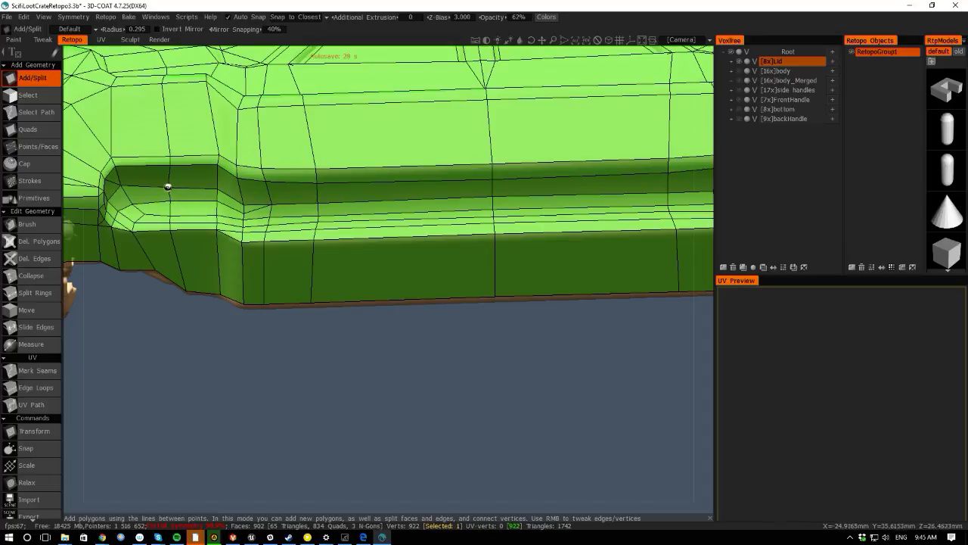
- Create a new retopo group and rename it FrontLocks
right_drag(282, 323, 393, 305)
click(851, 266)
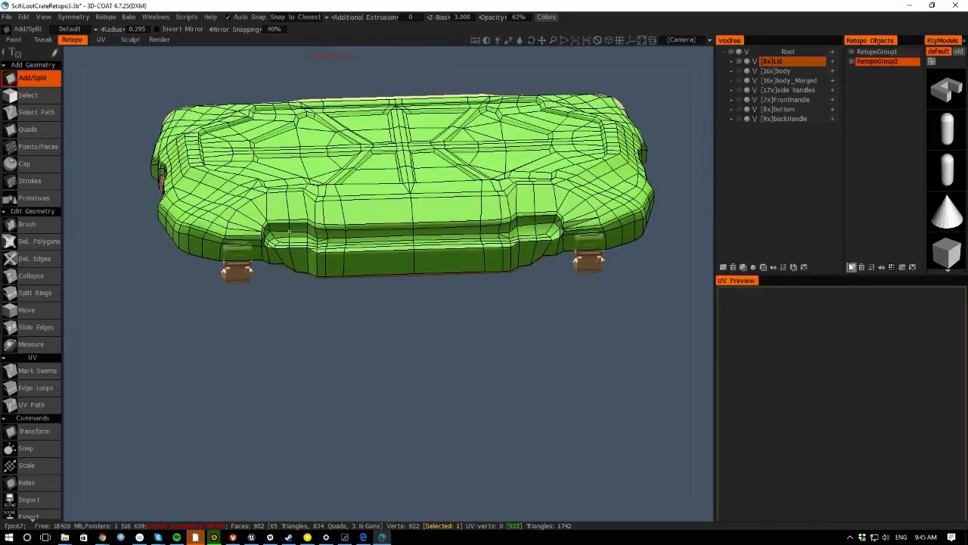
click(876, 51)
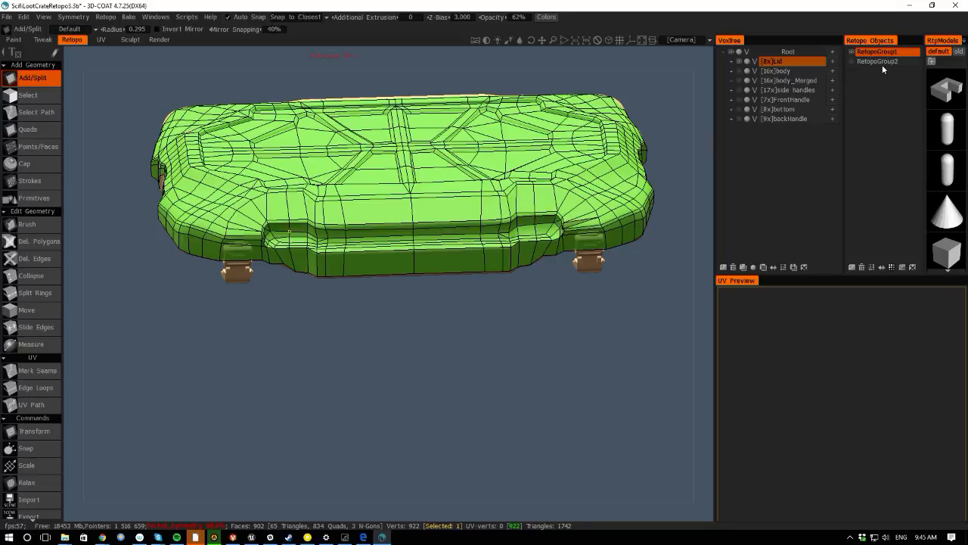
double_click(877, 61)
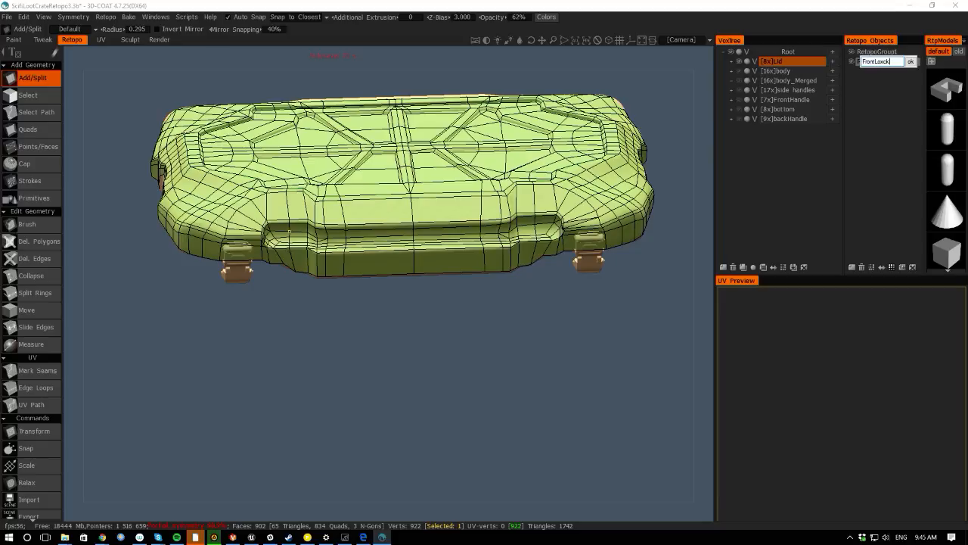
text(FrontLocks)
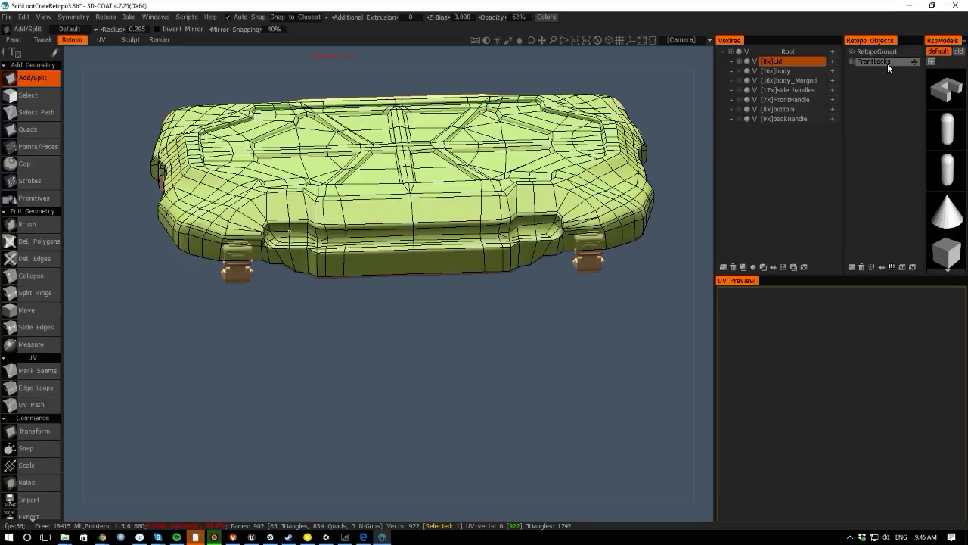
key(Return)
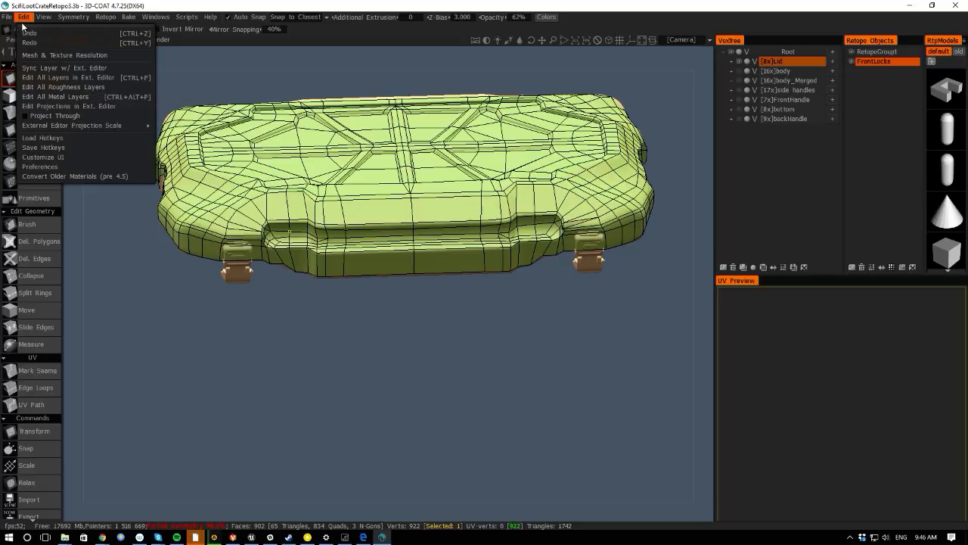
- Save the scene and rename the original retopo group to CrateLid
key(ctrl+s)
click(869, 54)
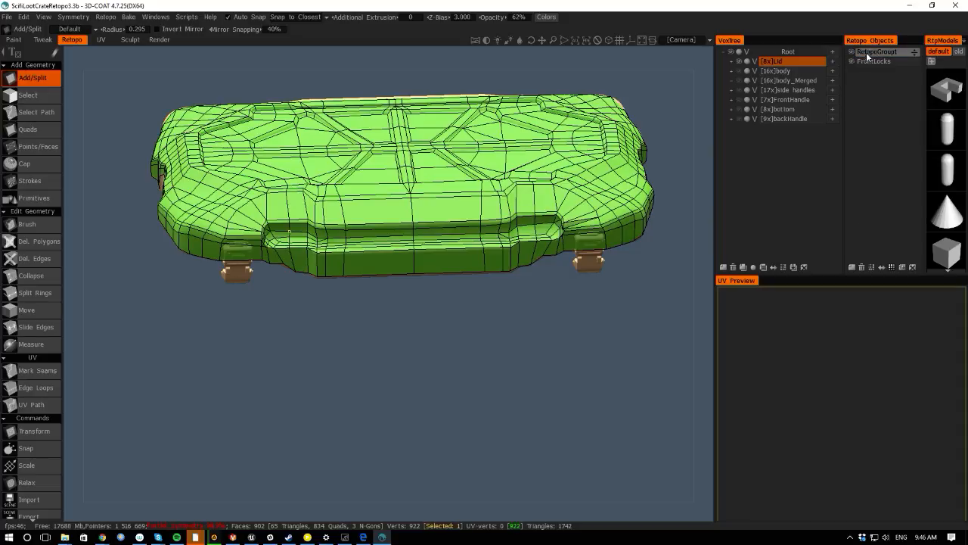
double_click(865, 52)
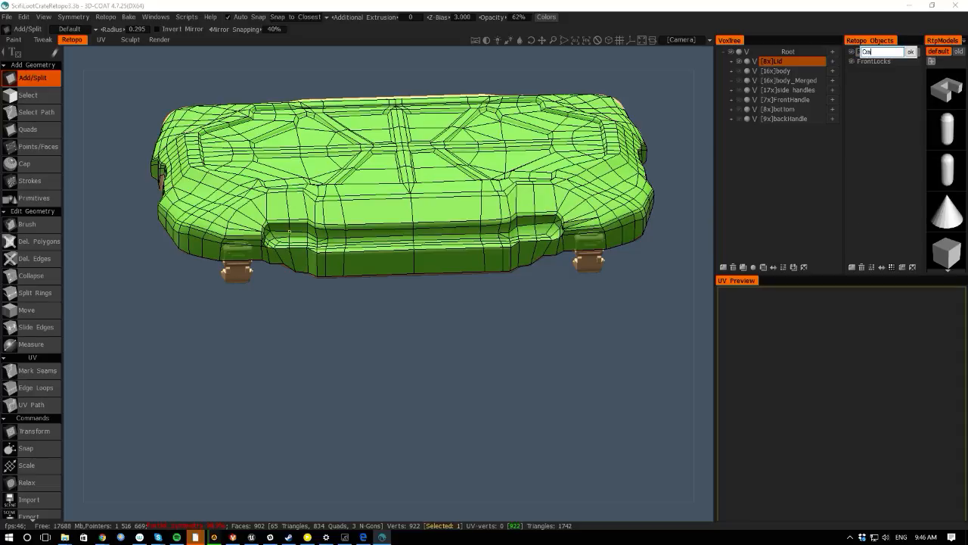
text(CrateLid)
key(Return)
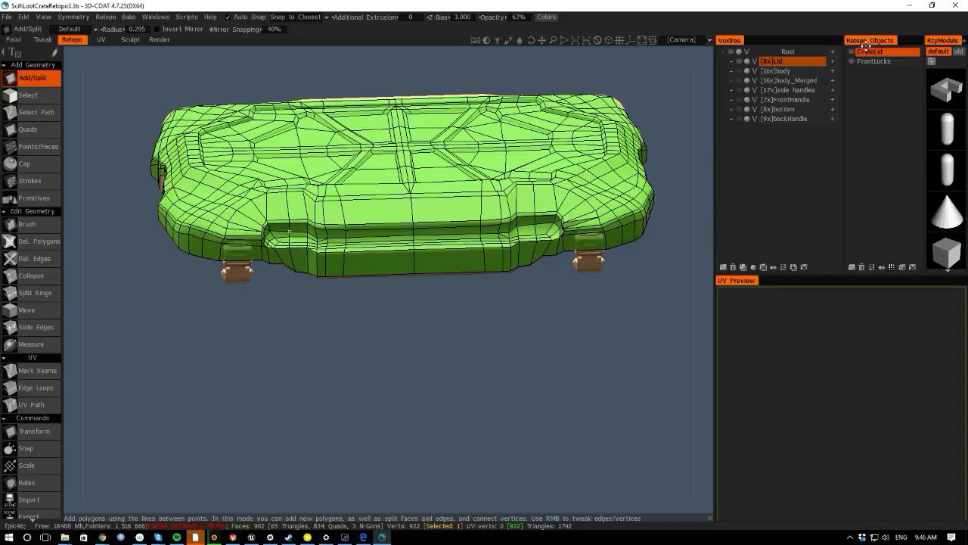
- Select the FrontLocks retopo group and zoom in on the left front lock beneath the lid
click(873, 61)
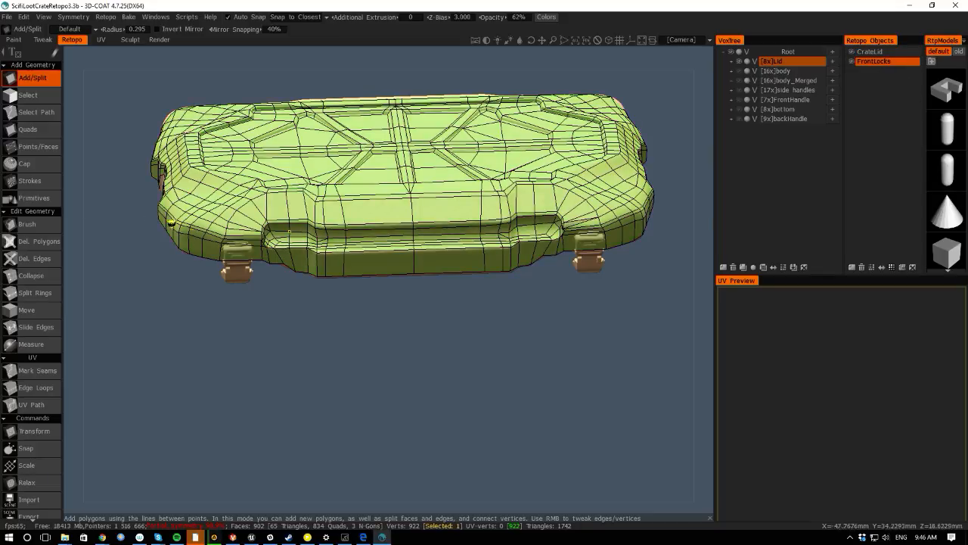
drag(80, 272, 117, 281)
middle_drag(117, 281, 220, 236)
scroll(329, 331, up, 5)
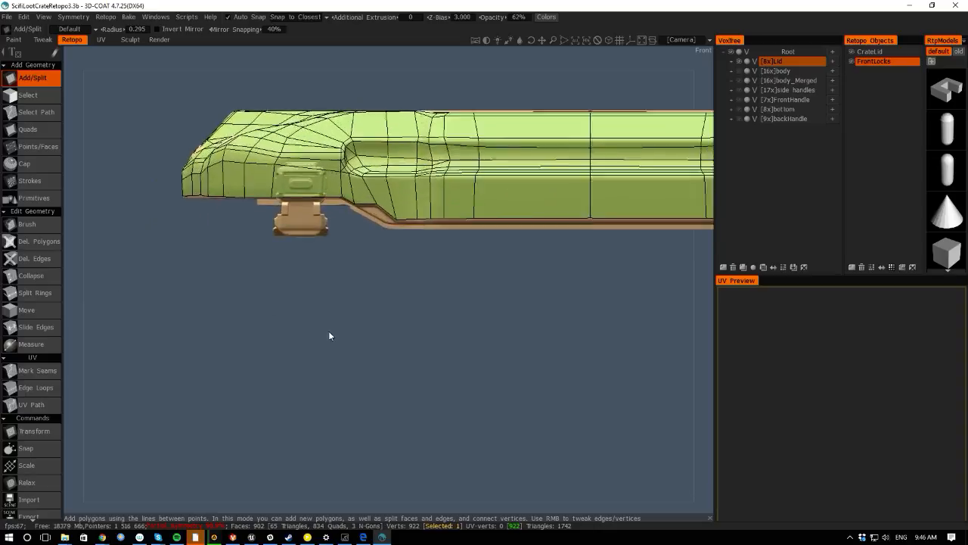
click(319, 119)
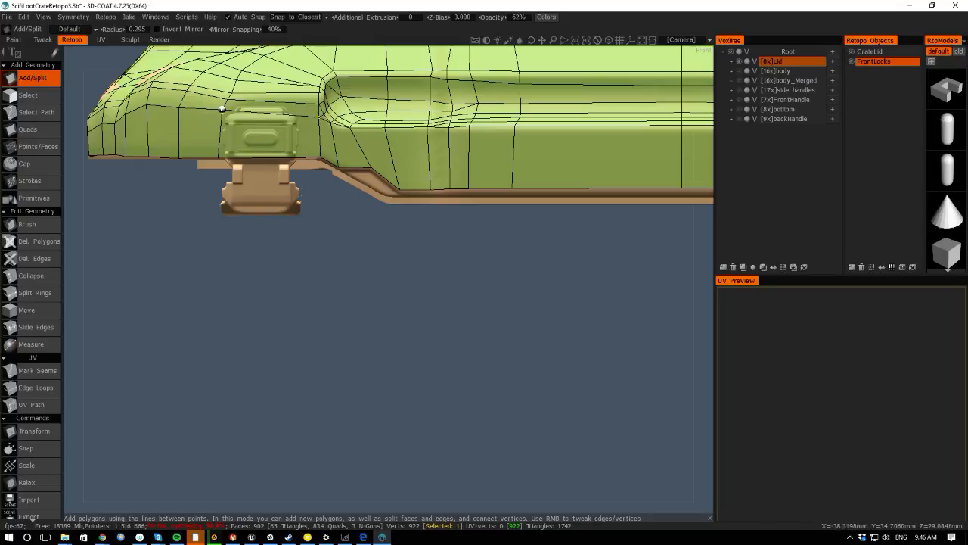
click(218, 110)
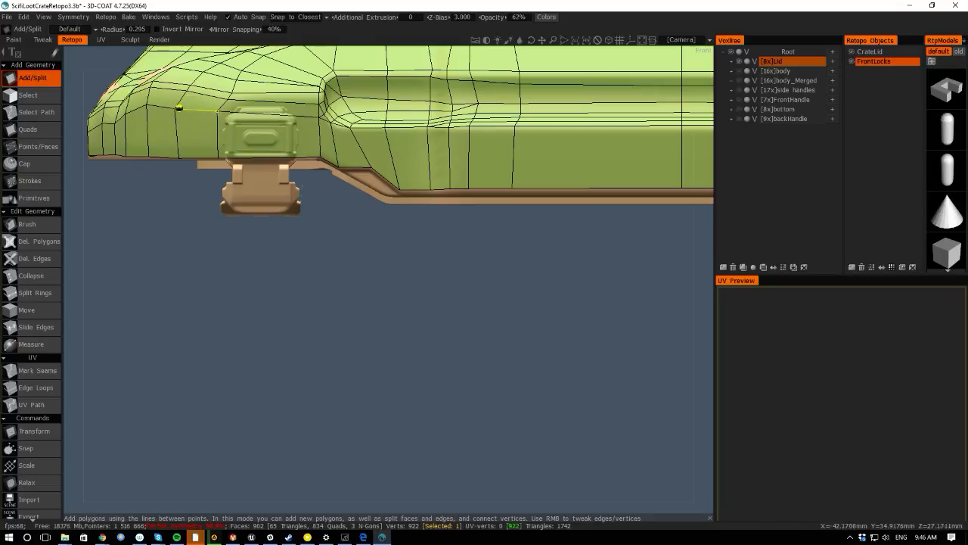
click(178, 108)
middle_drag(261, 289, 351, 363)
scroll(351, 363, up, 2)
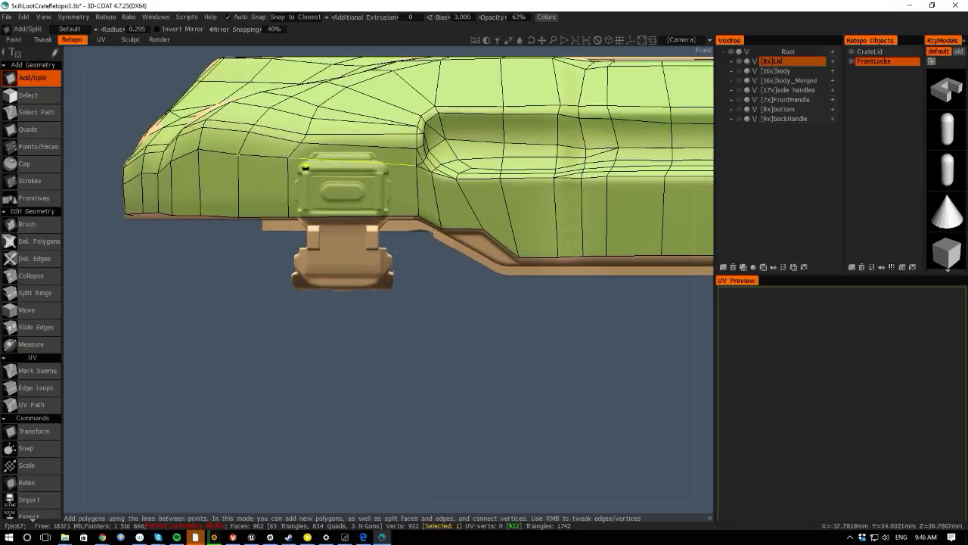
right_drag(301, 142, 300, 136)
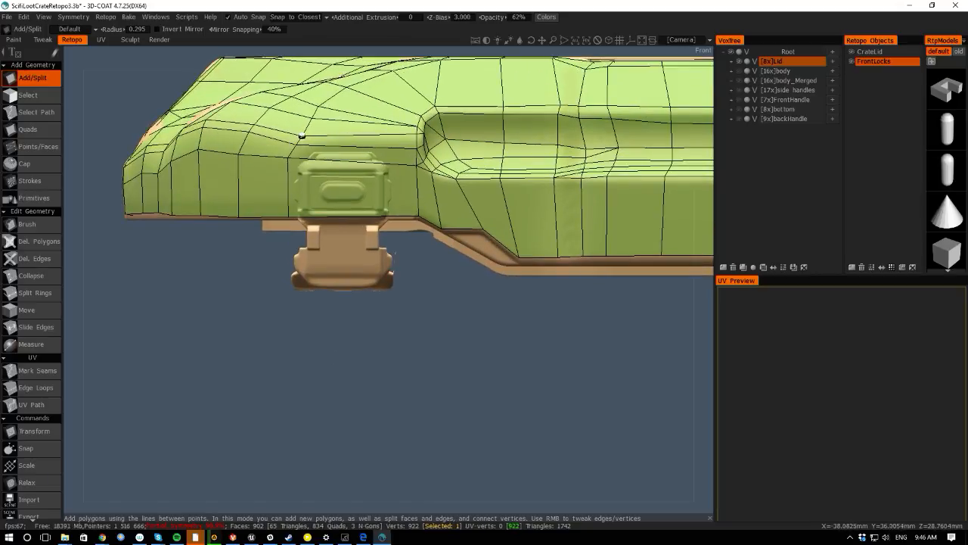
- Hide the CrateLid retopo mesh so only the sculpted lock is shown
click(852, 53)
click(852, 53)
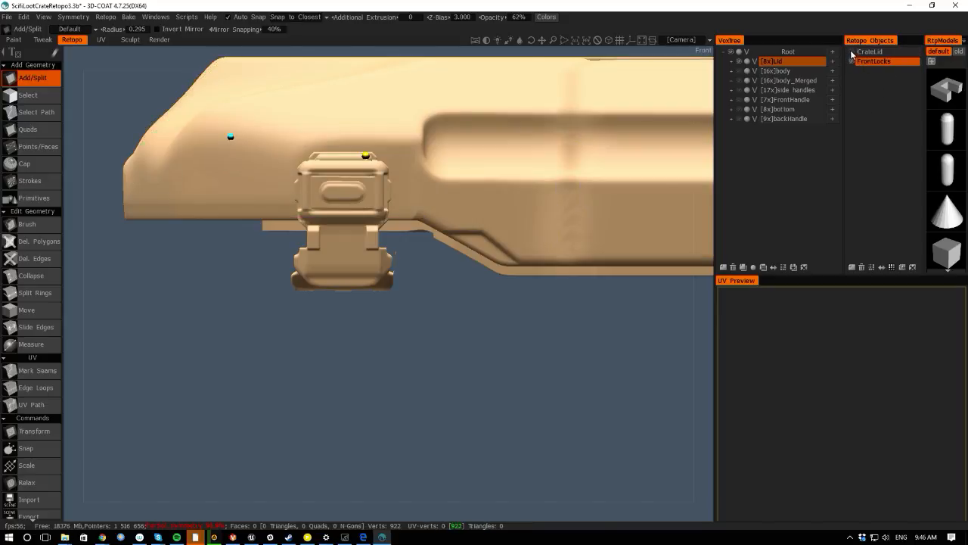
click(852, 53)
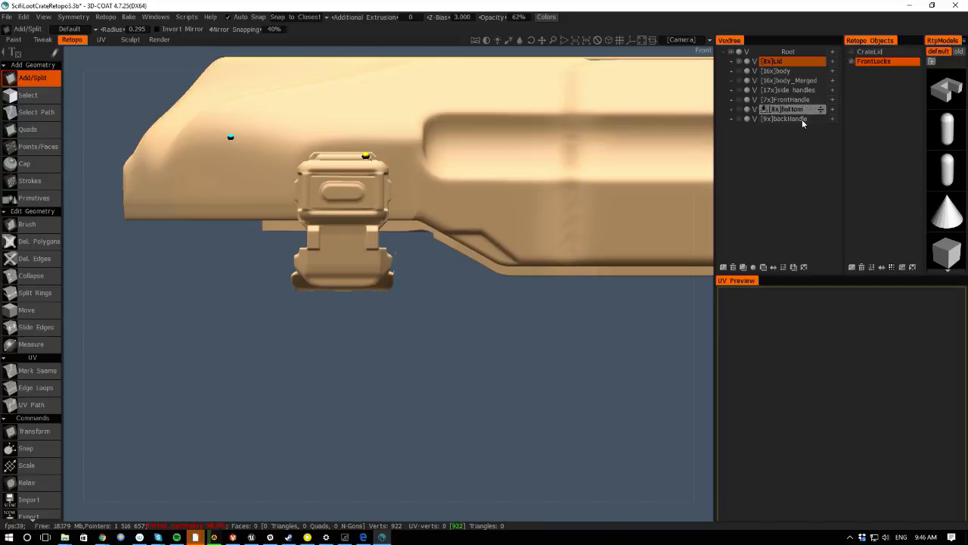
- Orbit around the left front lock from several angles to examine its shape
right_drag(228, 302, 283, 239)
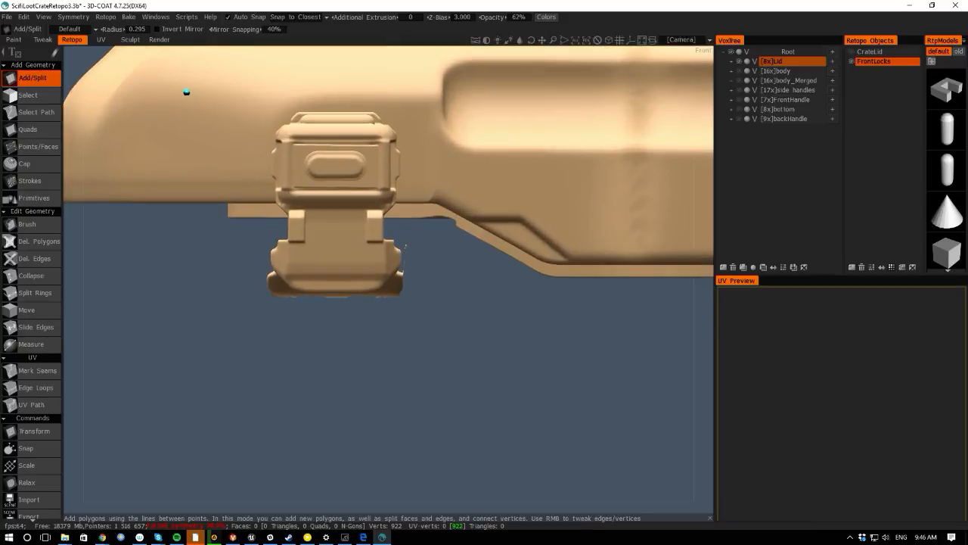
key(space)
key(space)
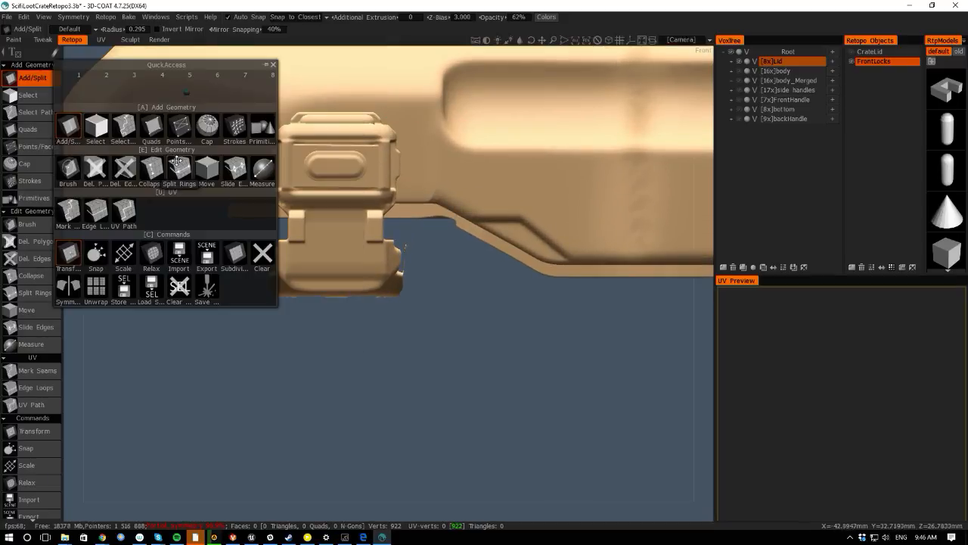
alt+middle_drag(295, 284, 318, 311)
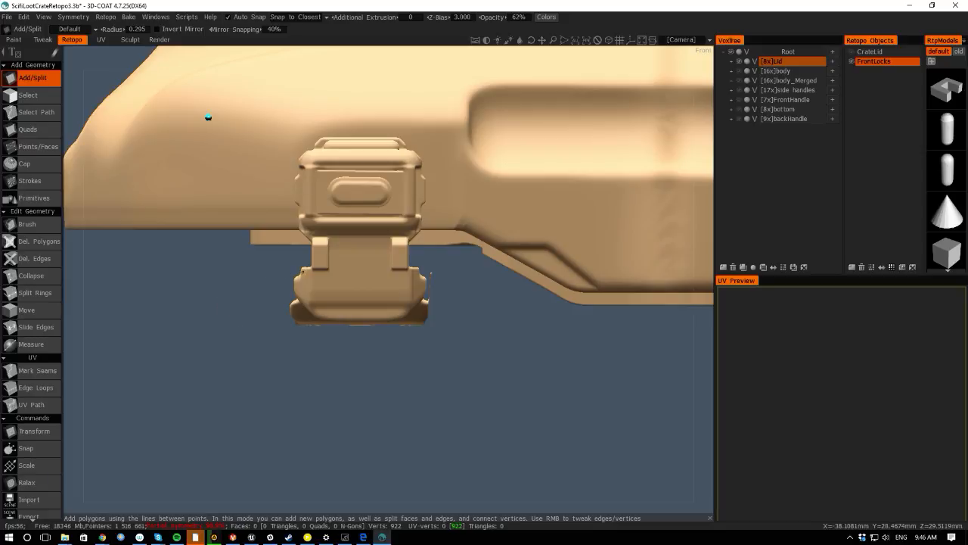
alt+drag(71, 309, 277, 309)
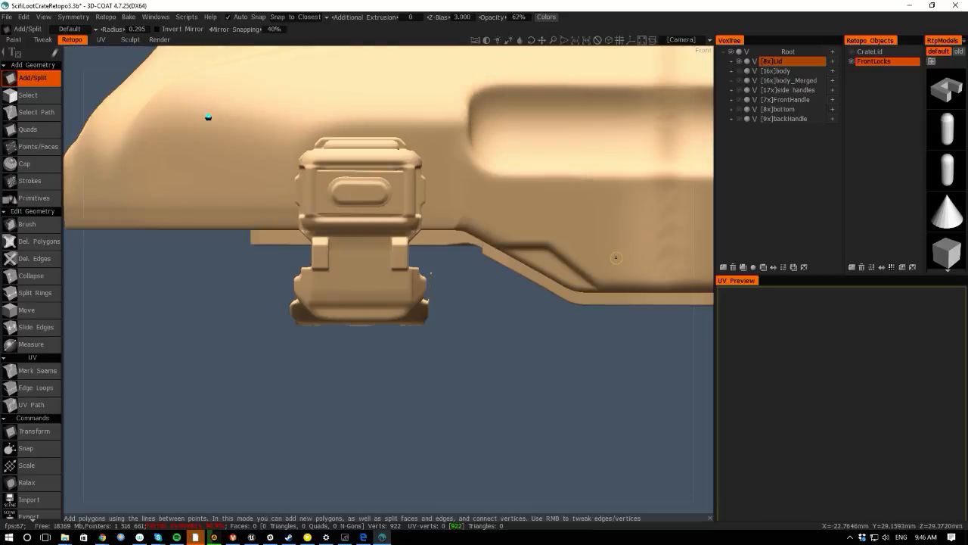
alt+drag(88, 368, 270, 323)
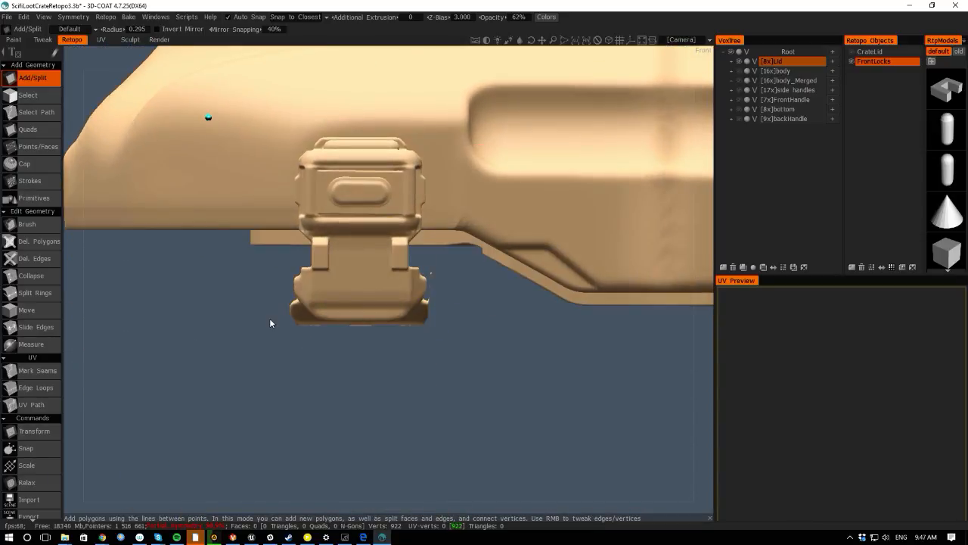
click(741, 81)
click(742, 82)
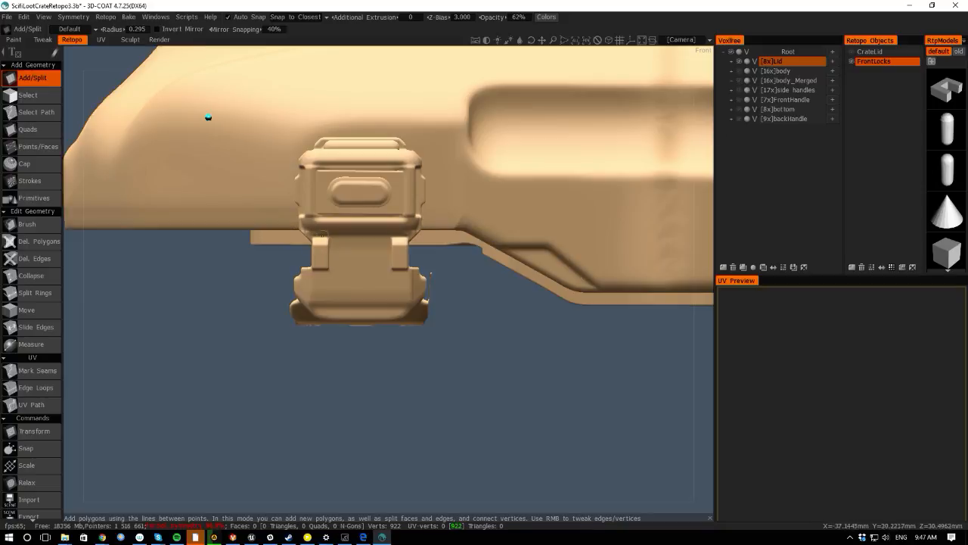
key(space)
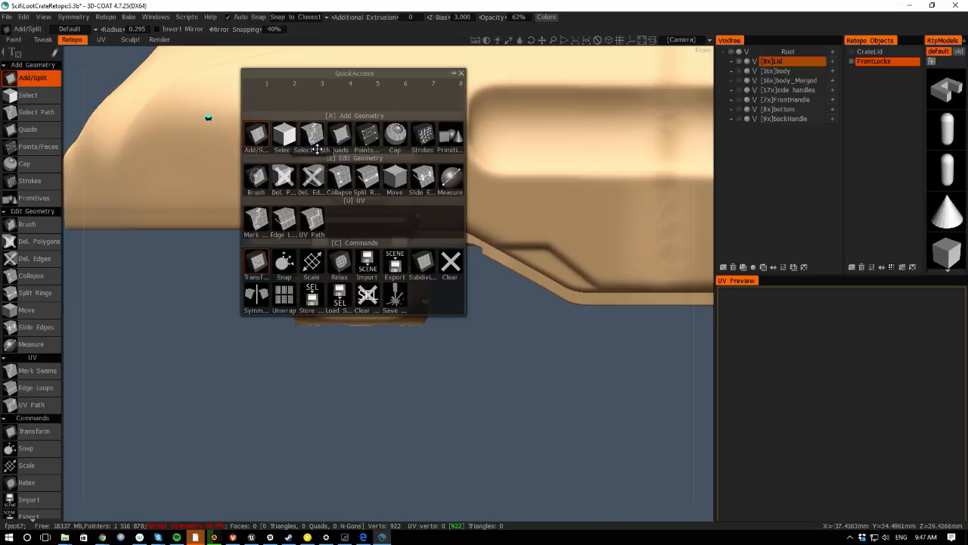
key(space)
drag(66, 274, 179, 320)
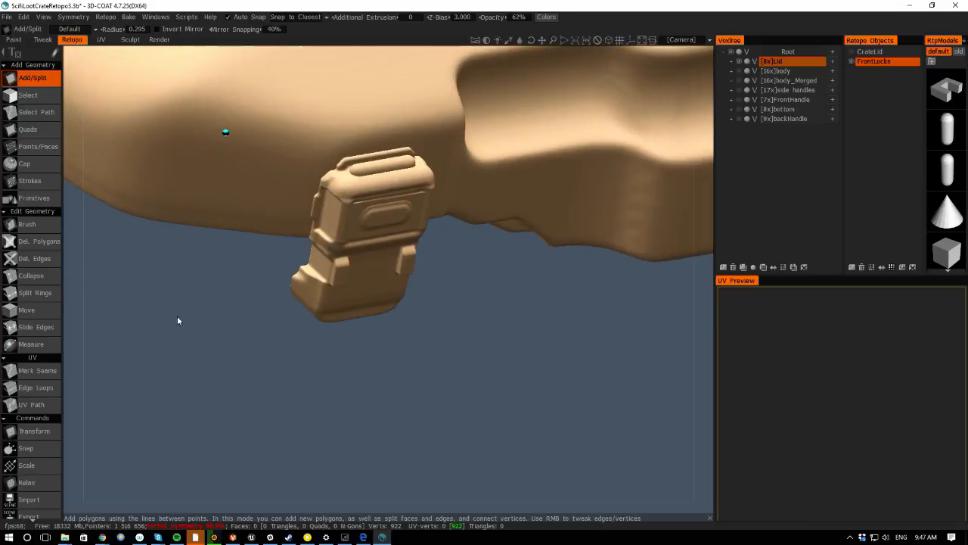
alt+right_drag(304, 269, 315, 379)
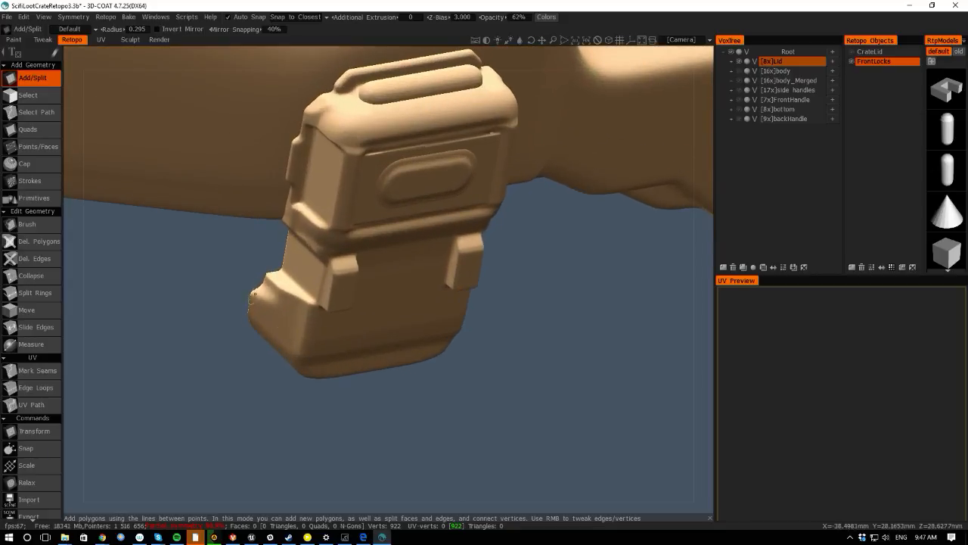
drag(255, 415, 72, 311)
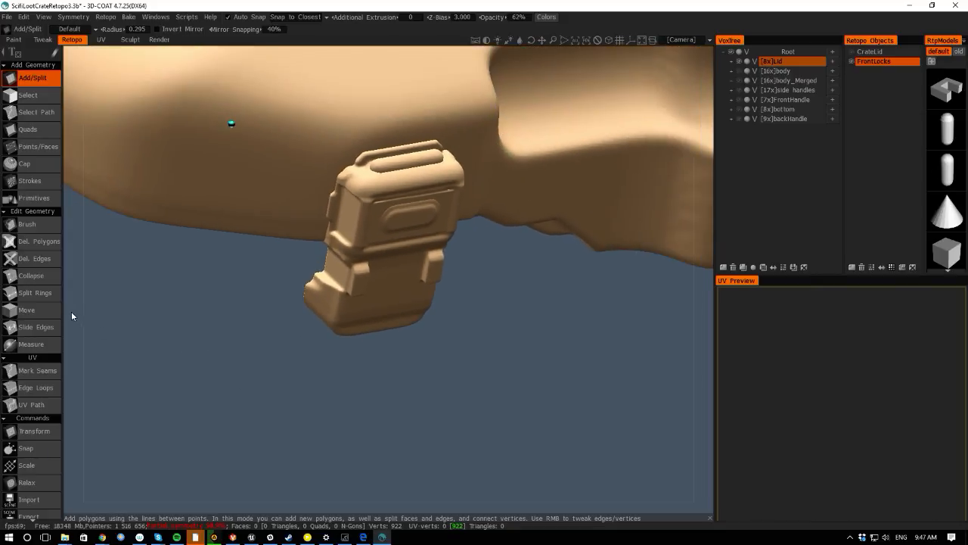
key(KP_2)
right_drag(215, 345, 221, 360)
key(space)
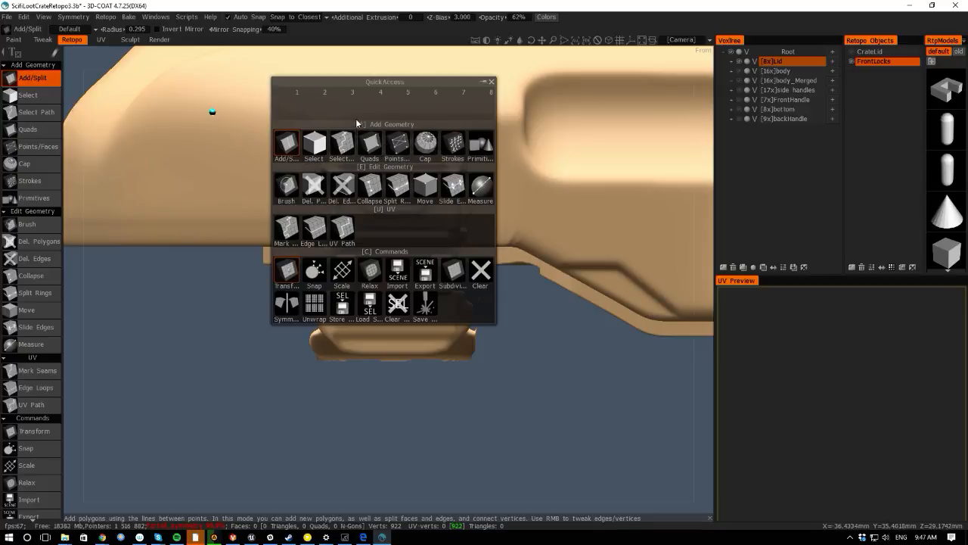
- Activate the Points/Faces tool and clear the stray points left around the left front lock
click(397, 144)
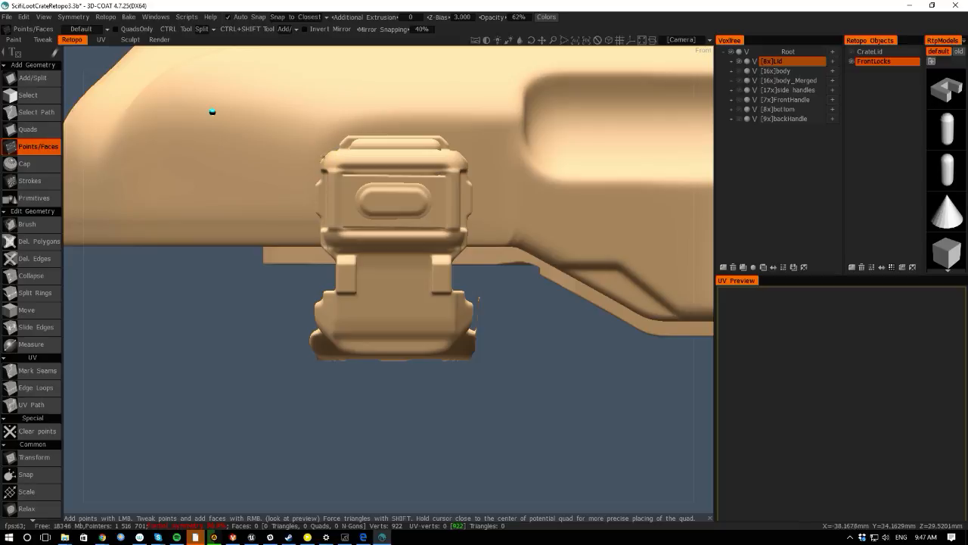
click(336, 152)
right_drag(282, 325, 82, 156)
middle_drag(172, 292, 106, 253)
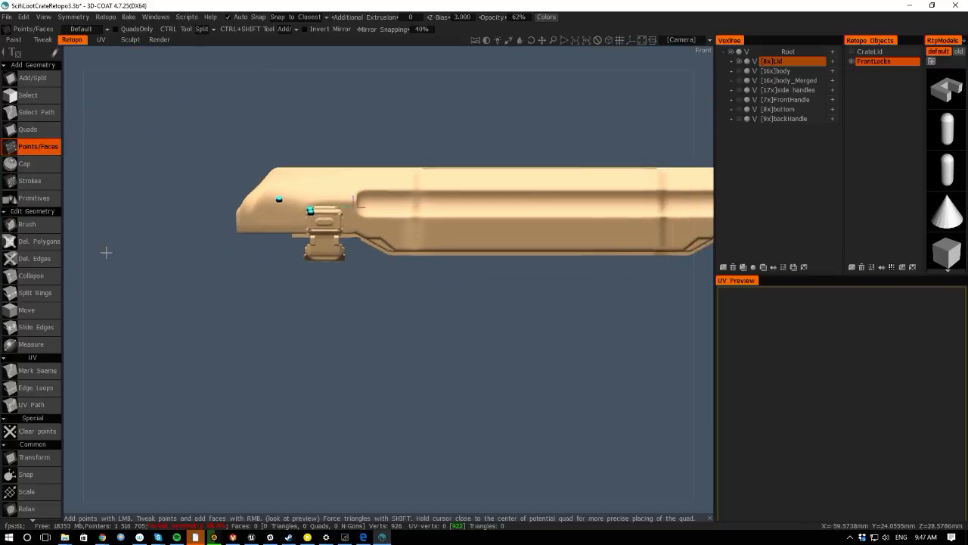
right_drag(106, 253, 303, 350)
middle_drag(243, 292, 438, 406)
right_drag(438, 406, 194, 252)
middle_drag(304, 304, 248, 294)
right_drag(265, 307, 453, 389)
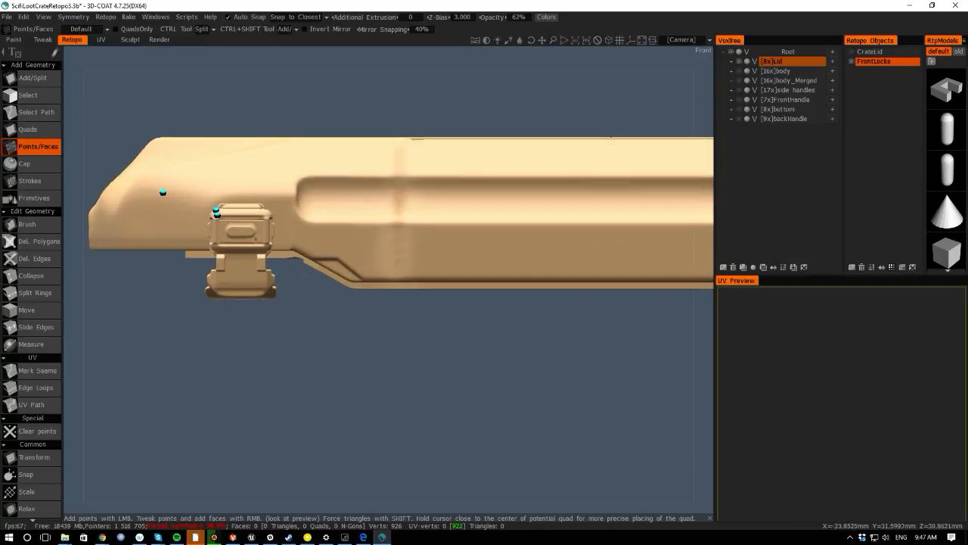
middle_drag(136, 265, 150, 253)
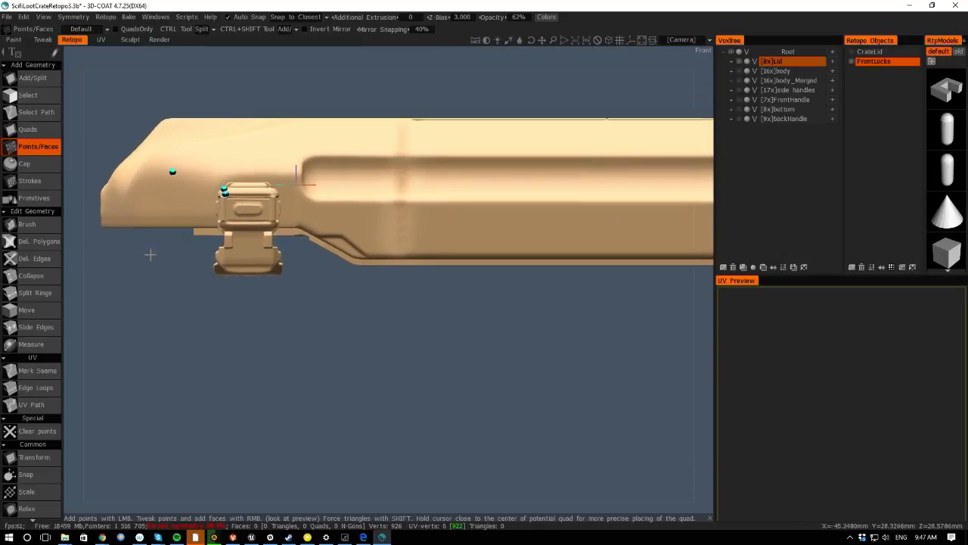
right_drag(205, 265, 70, 184)
middle_drag(240, 283, 136, 304)
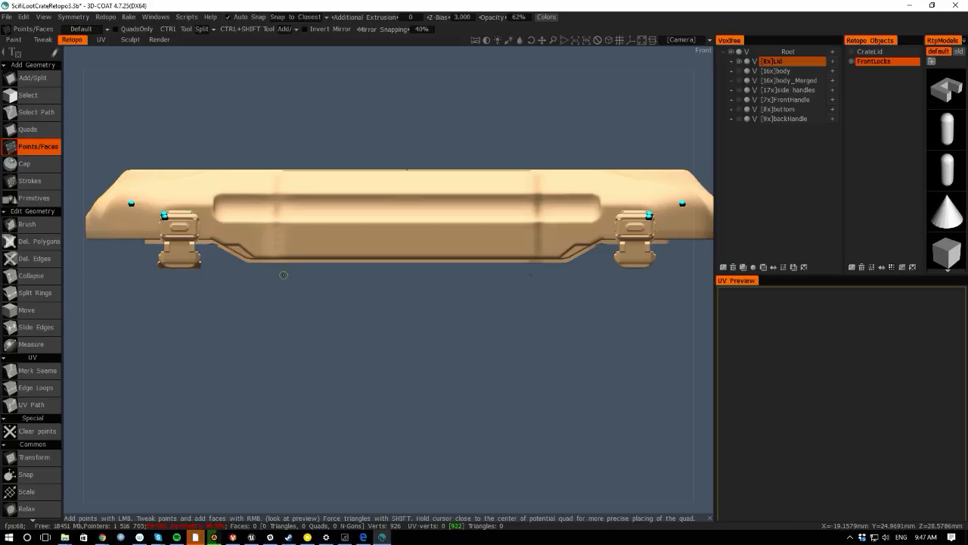
key(space)
click(189, 324)
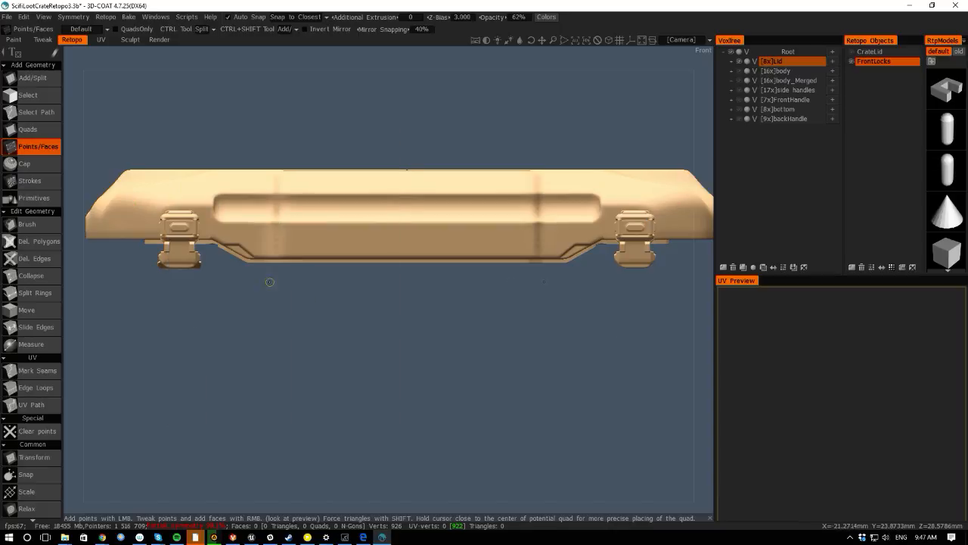
- Open the Symmetry settings, then frame the front face of the left lock closely
key(s)
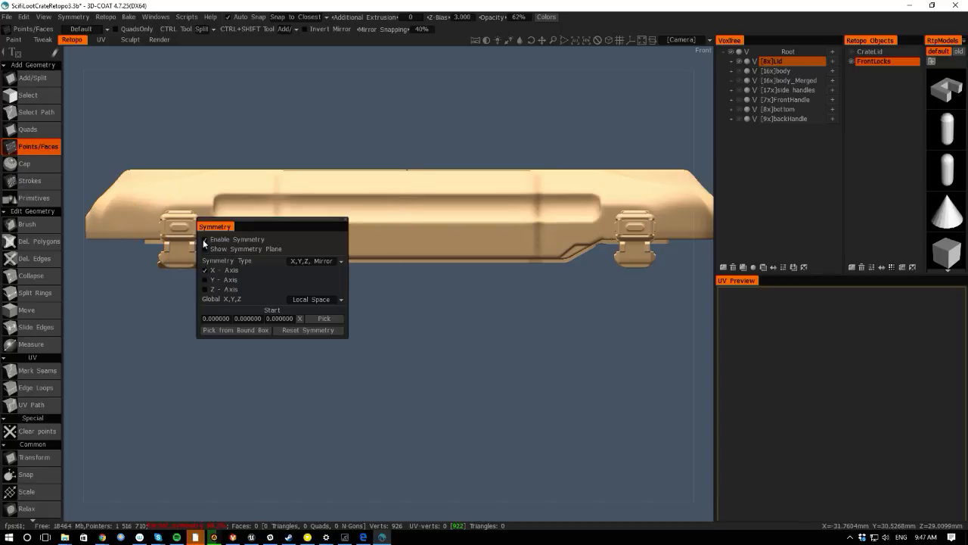
alt+middle_drag(121, 275, 336, 344)
mouse_move(337, 344)
alt+right_down()
mouse_move(466, 463)
mouse_move(224, 320)
mouse_move(341, 356)
alt+right_up()
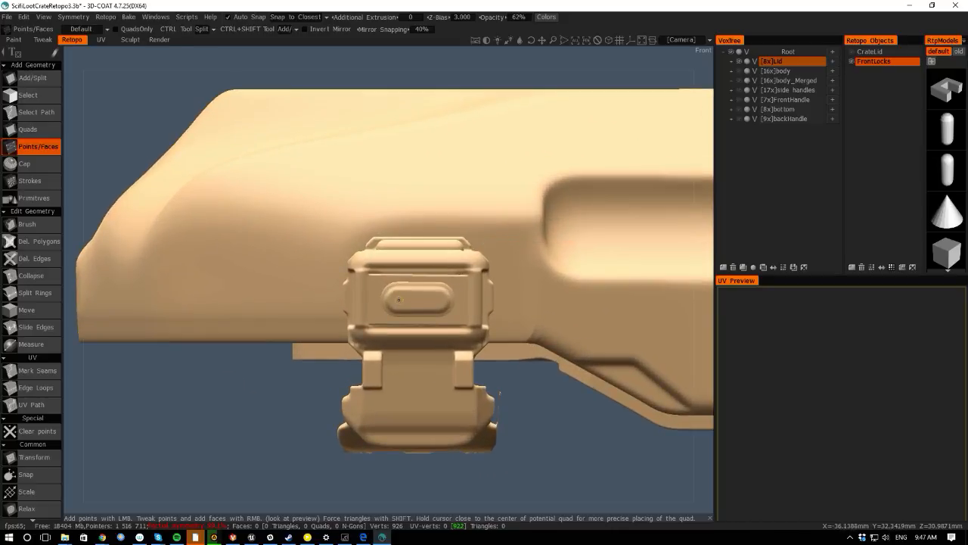
key(s)
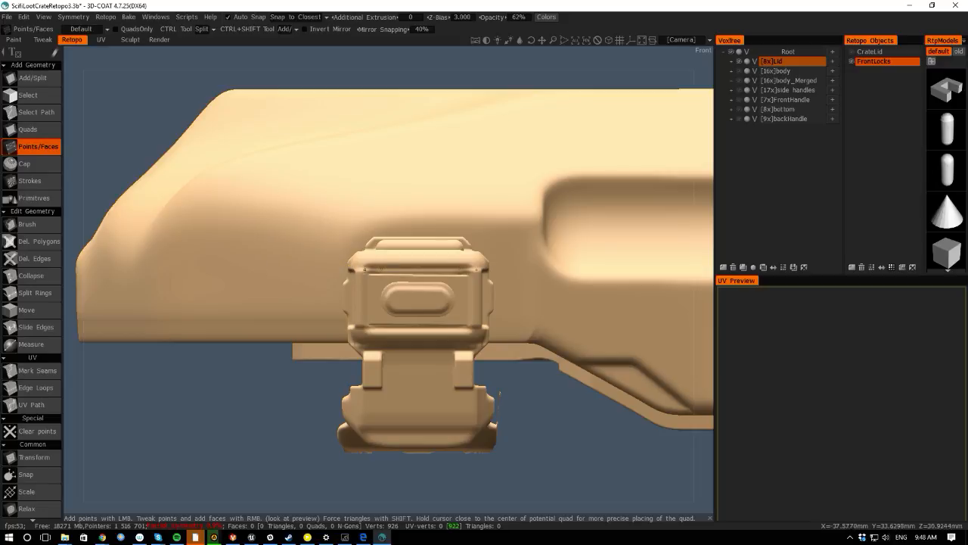
key(s)
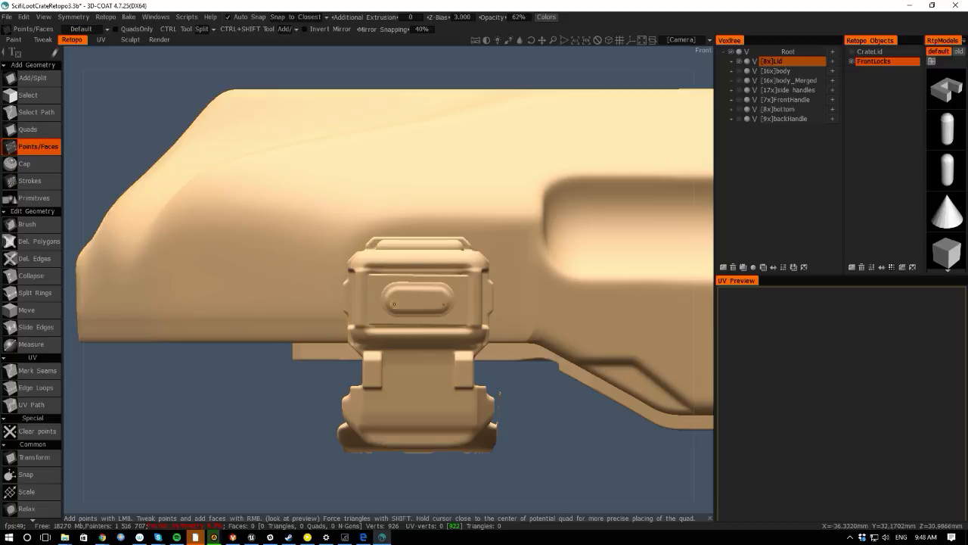
scroll(231, 378, down, 5)
scroll(305, 401, up, 6)
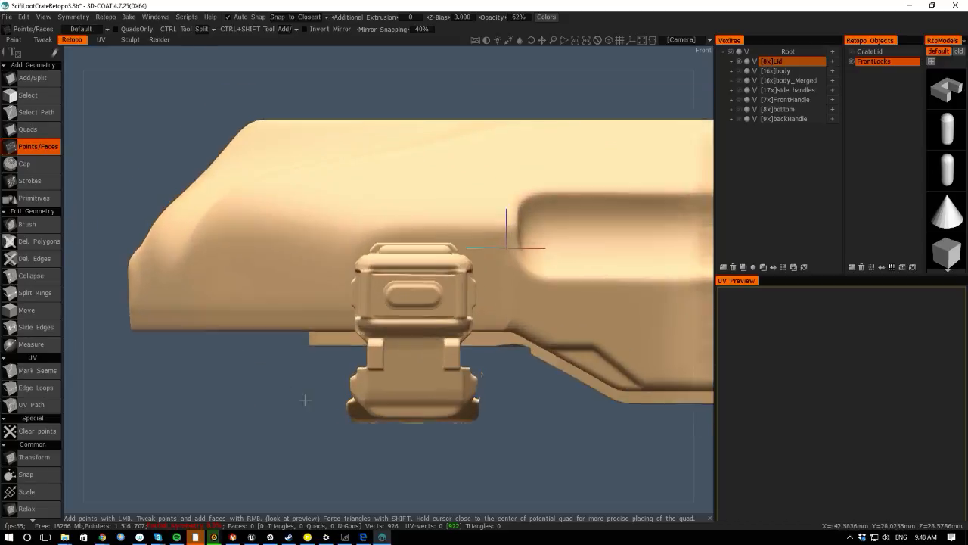
scroll(190, 314, up, 5)
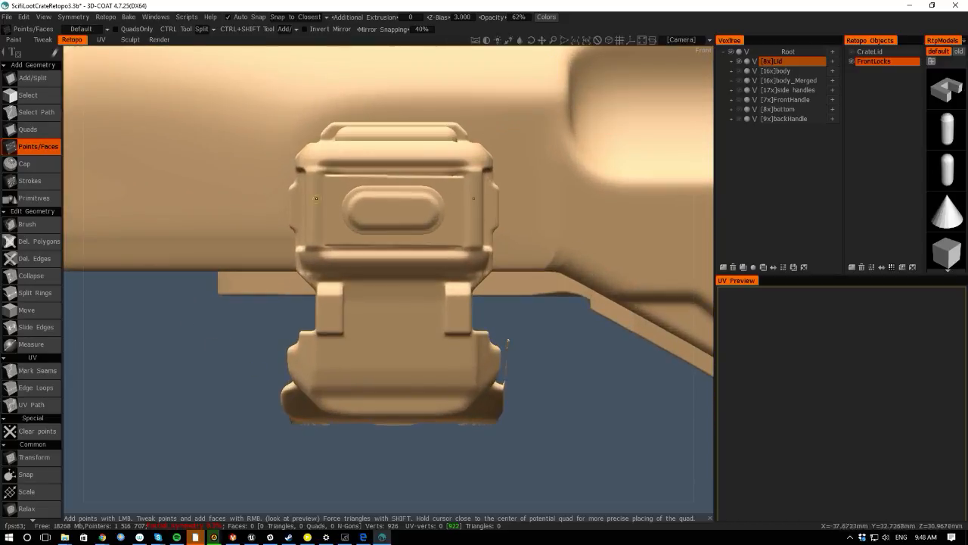
- Switch to the Points/Faces tool and place points around the lock's front panel and its oval recess, building the first quads
key(space)
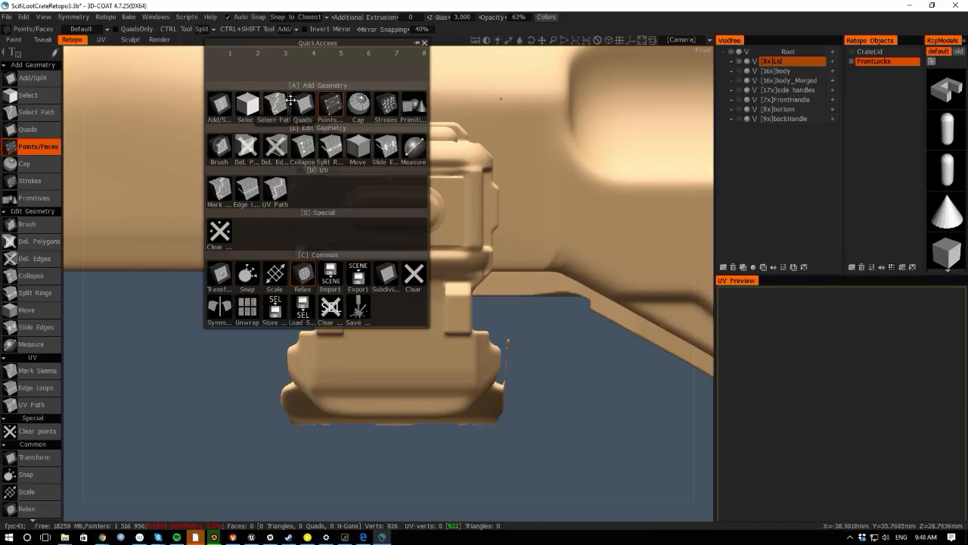
click(329, 106)
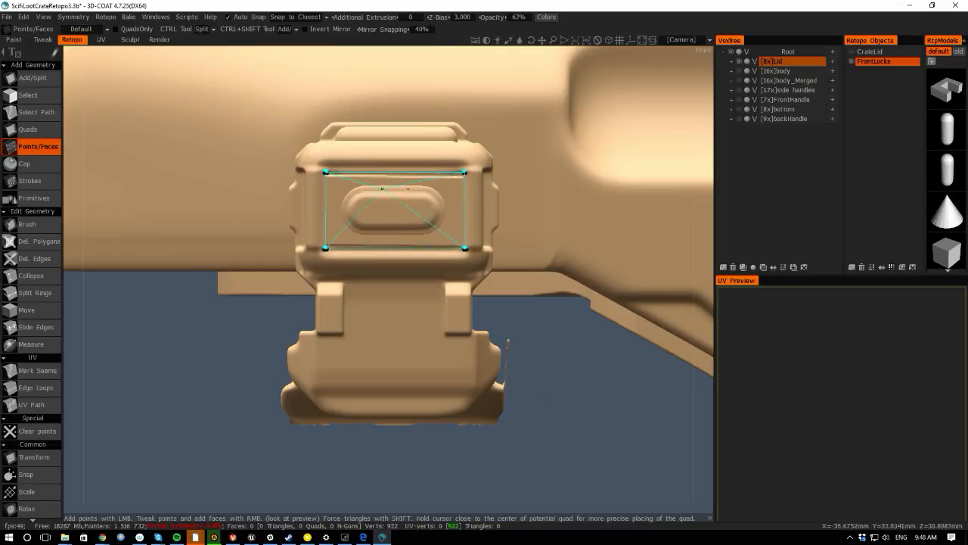
click(395, 172)
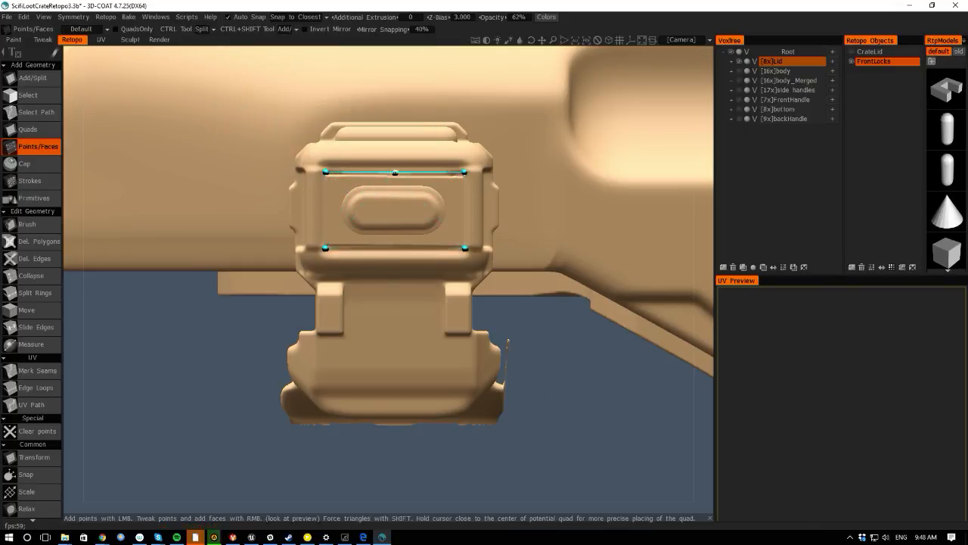
click(395, 246)
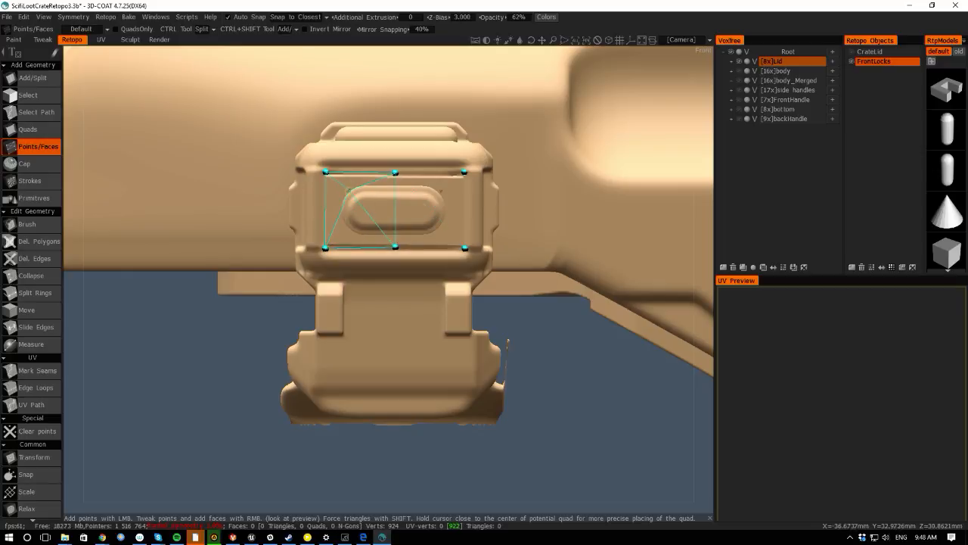
click(348, 189)
click(350, 230)
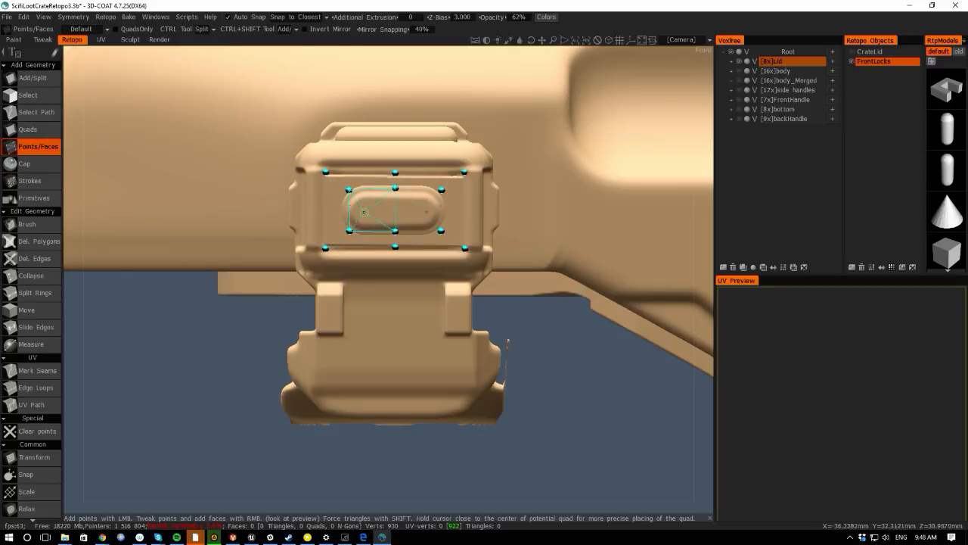
click(369, 210)
click(359, 178)
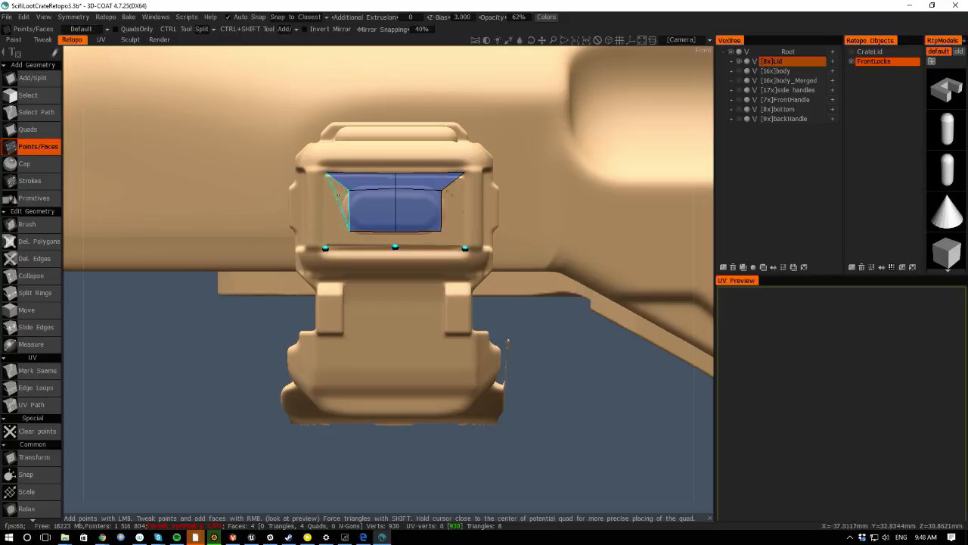
- Fill the remaining front panel area with quads and split them into a grid around the oval recess
click(335, 213)
click(361, 240)
drag(350, 230, 348, 231)
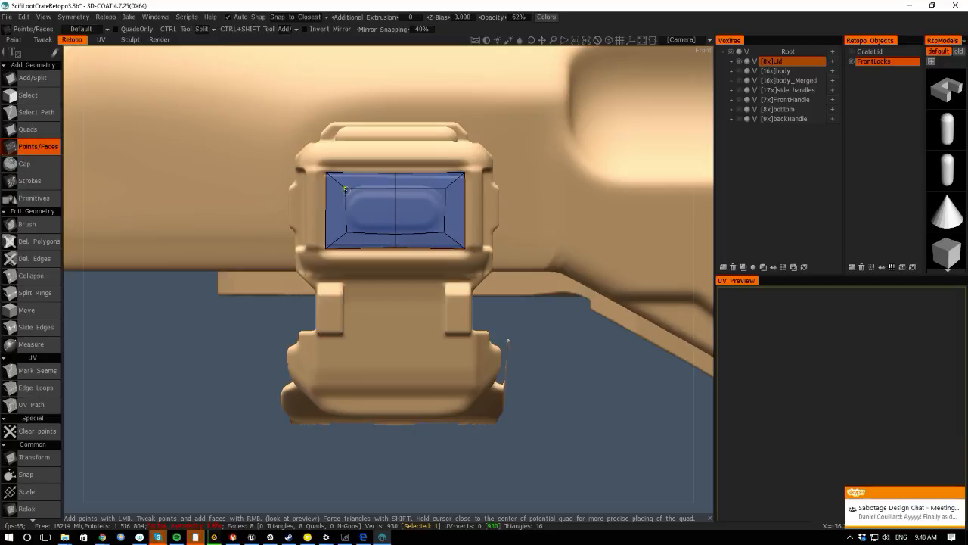
ctrl+click(327, 211)
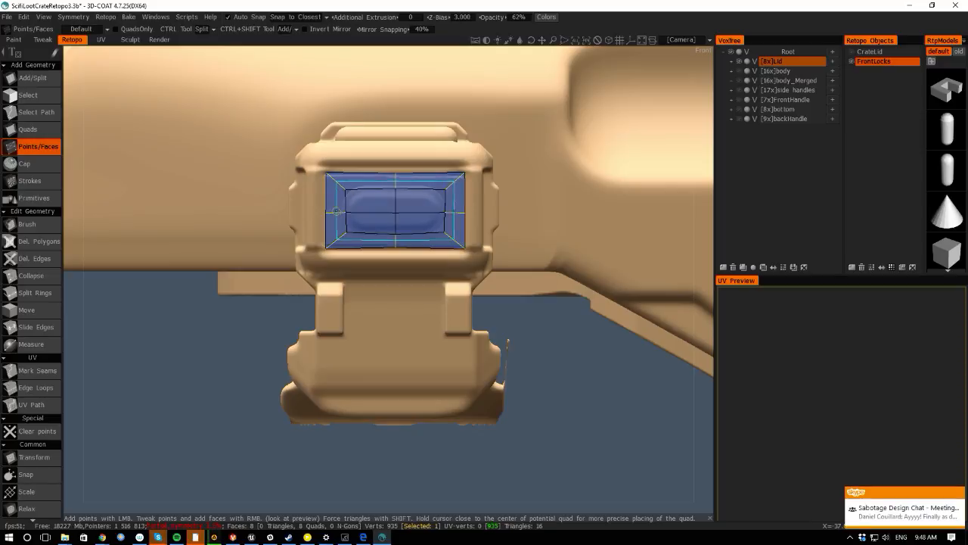
ctrl+click(374, 177)
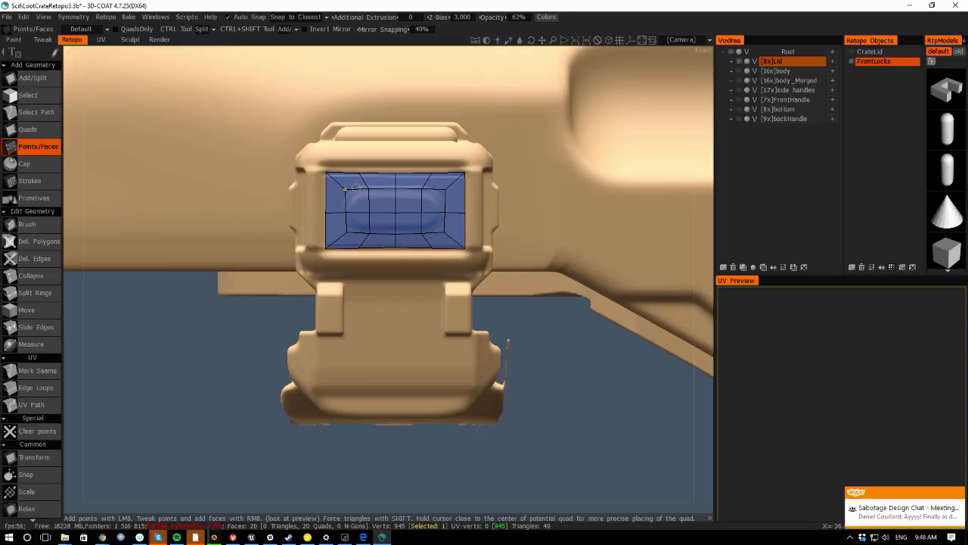
- Tweak the inner points so the quads follow the rounded outline of the oval recess
drag(364, 191, 360, 186)
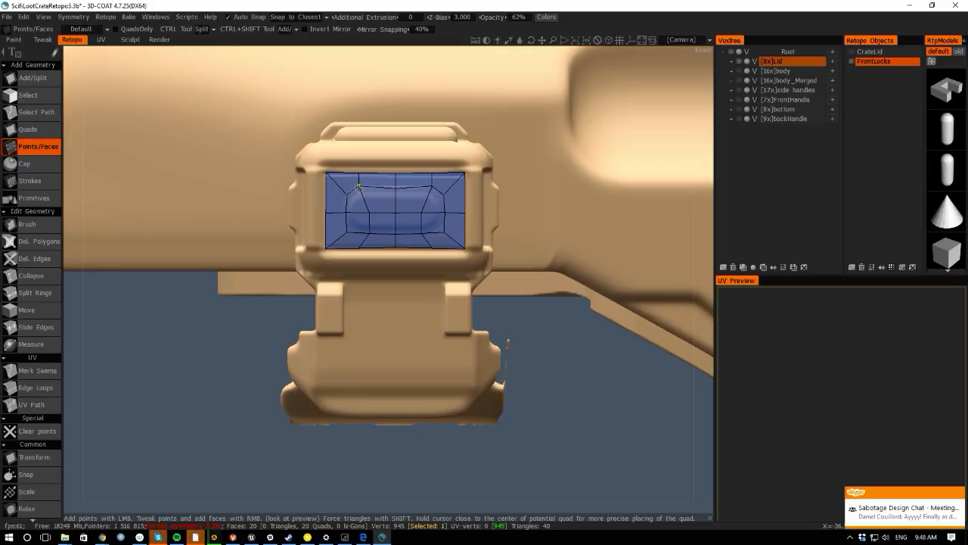
right_drag(346, 212, 340, 211)
click(350, 231)
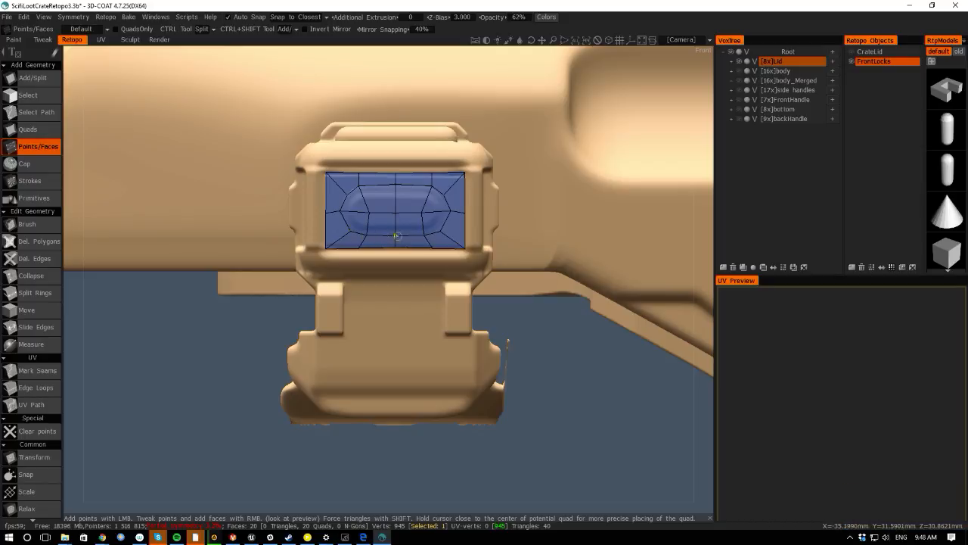
right_drag(454, 211, 449, 210)
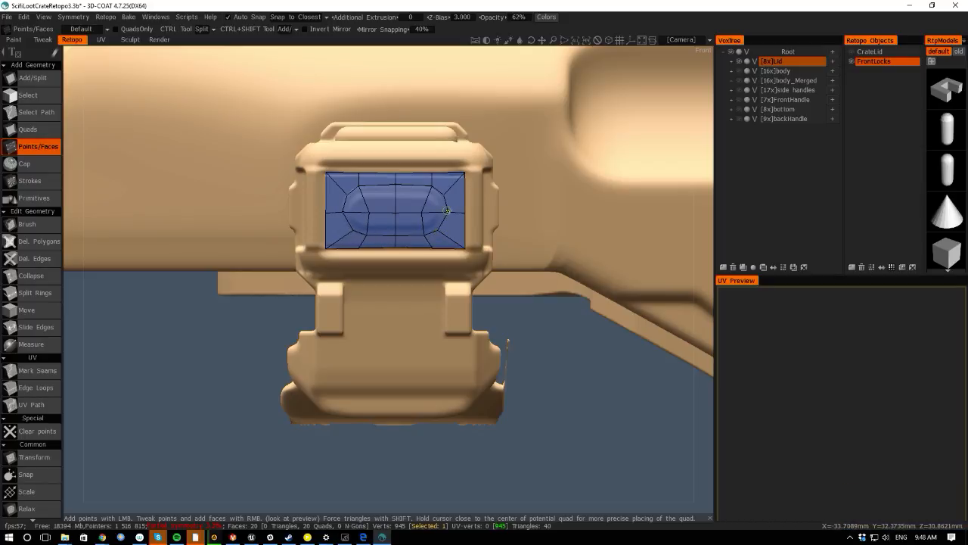
drag(110, 292, 77, 185)
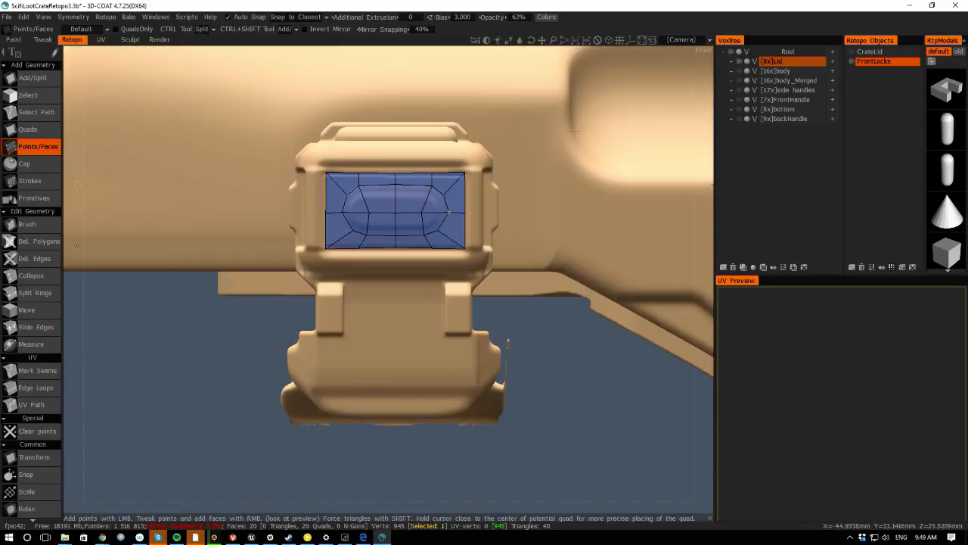
right_drag(369, 211, 364, 211)
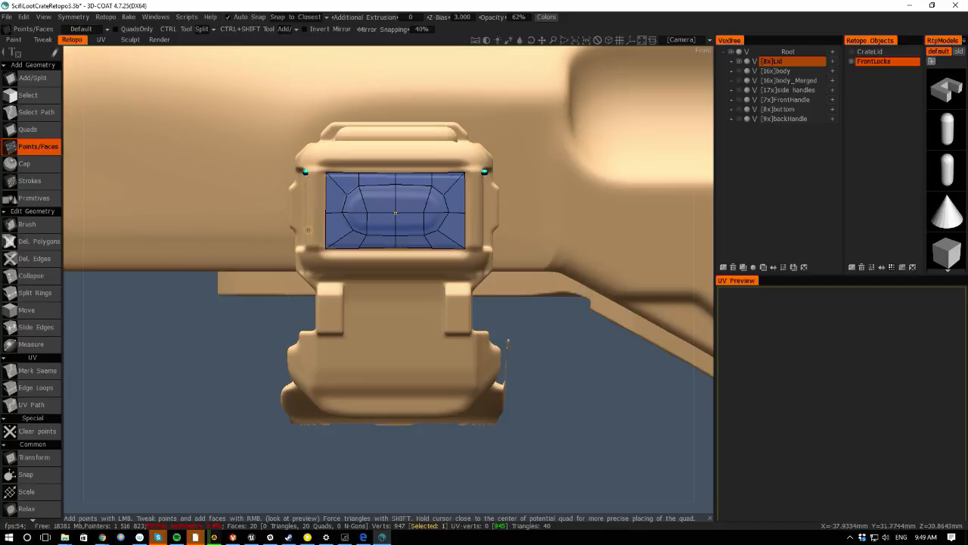
- Add points at the lock's side edges and build a column of quads extending the front panel sideways
click(305, 214)
click(304, 249)
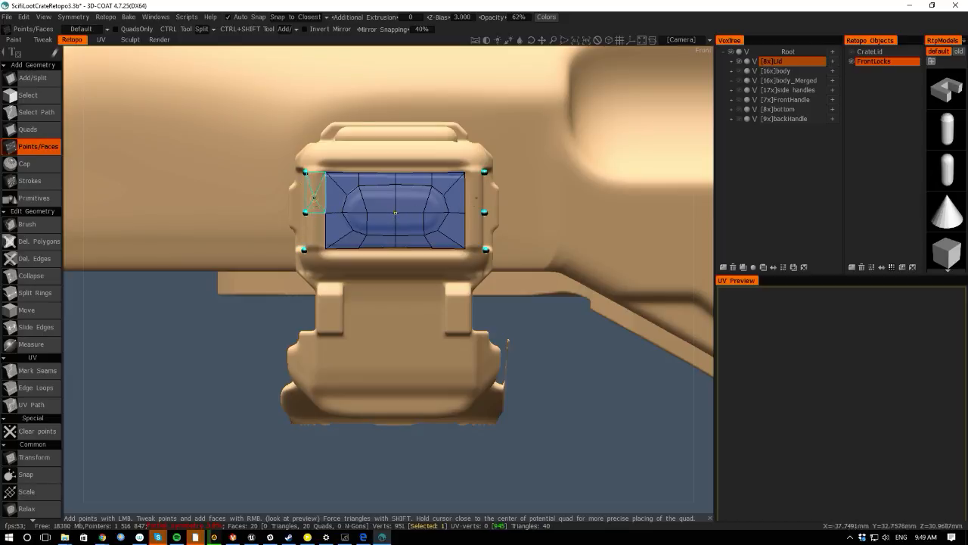
right_click(316, 193)
right_click(317, 224)
- Add points below the panel and build a row of quads along the lock's bottom edge
click(324, 266)
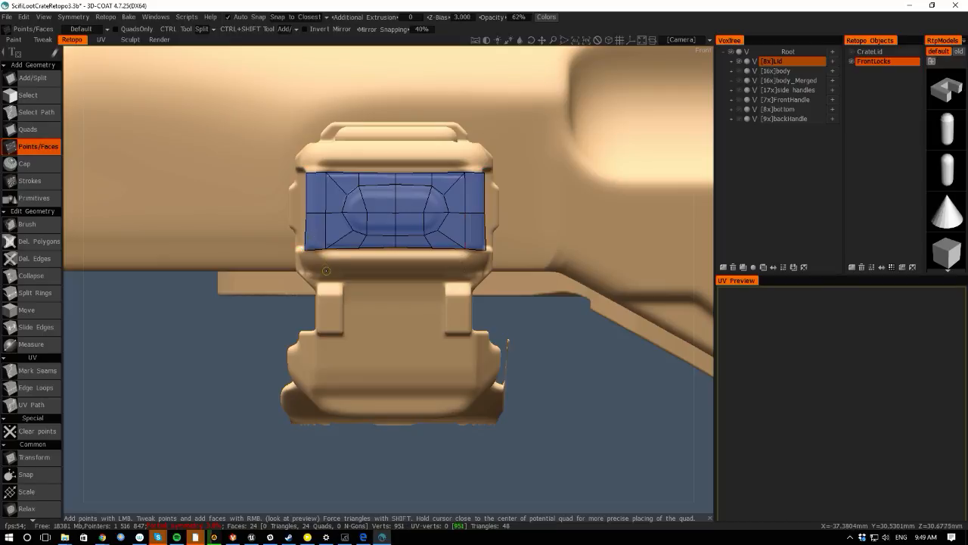
click(363, 266)
click(395, 266)
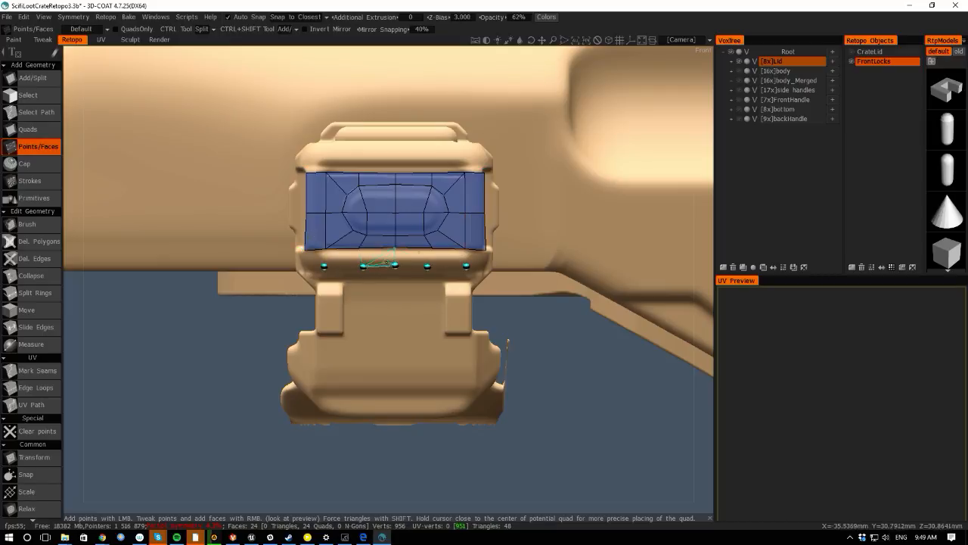
right_click(377, 258)
right_click(345, 257)
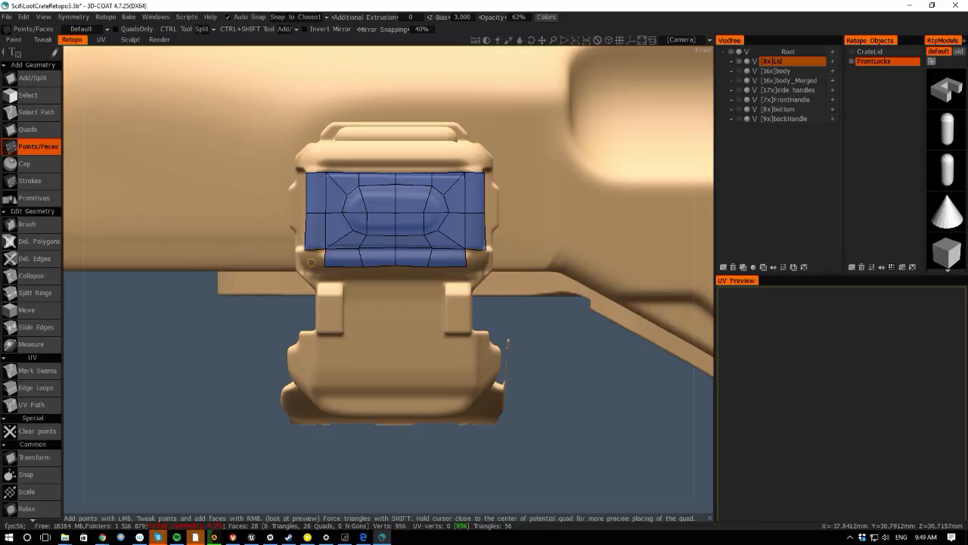
right_click(317, 257)
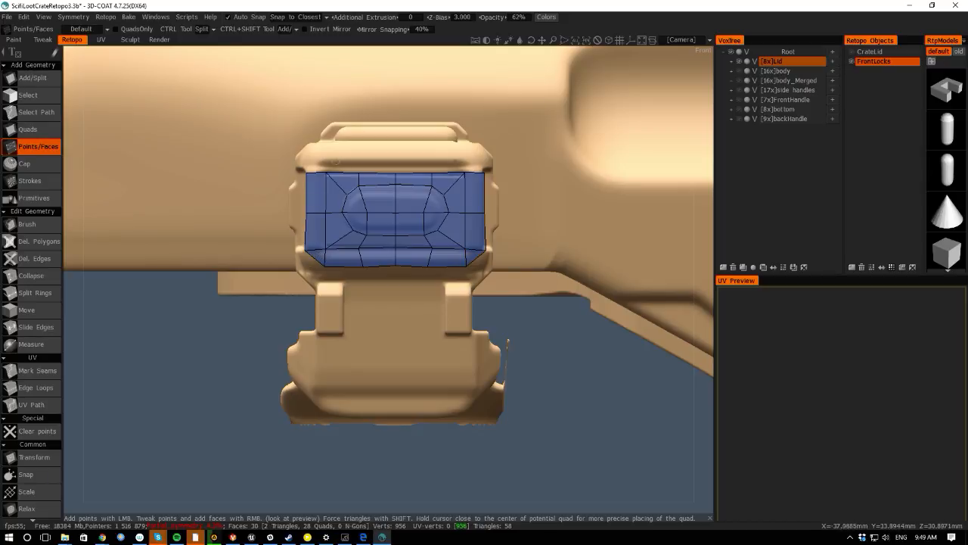
- Add points above the panel, build a row of quads along the top edge, and adjust its points
click(326, 156)
click(356, 156)
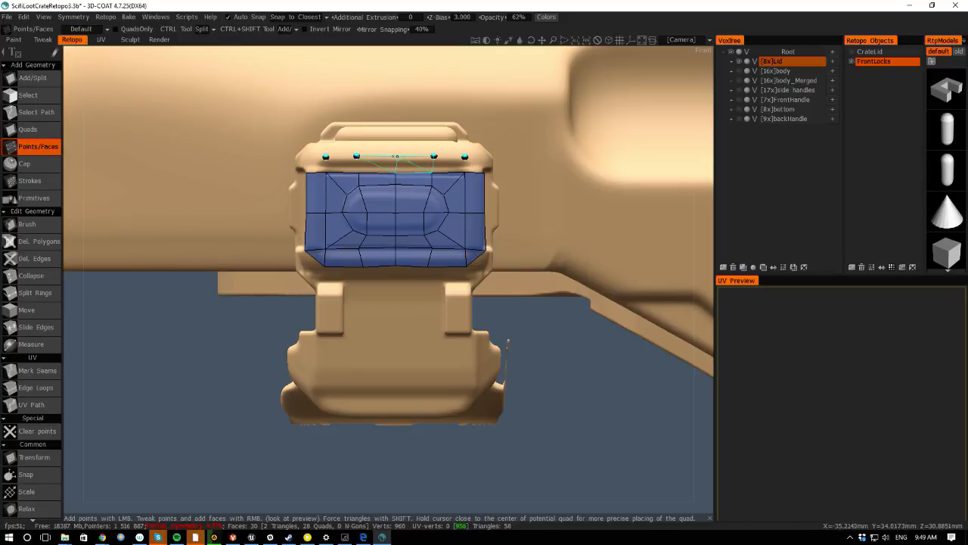
click(395, 156)
right_click(342, 164)
right_click(376, 165)
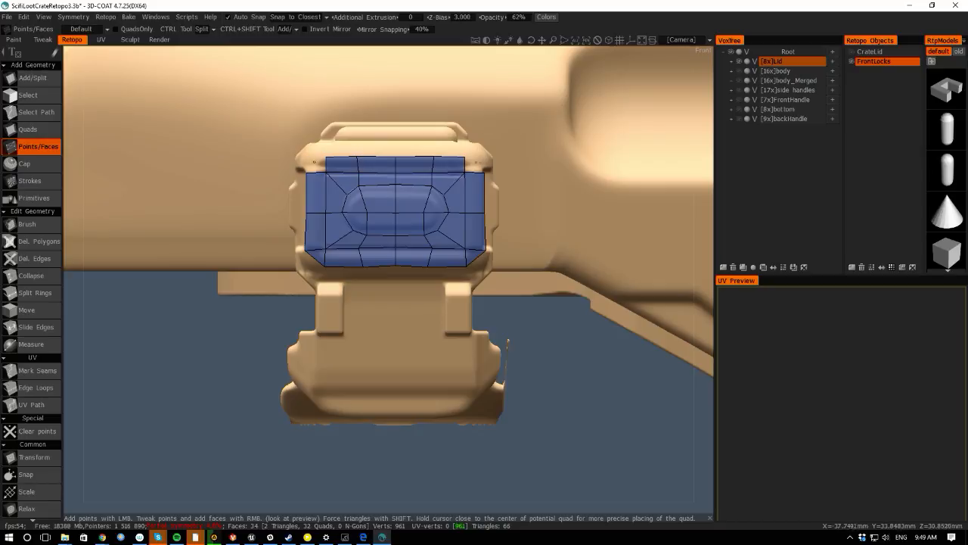
right_click(321, 164)
right_drag(328, 159, 325, 157)
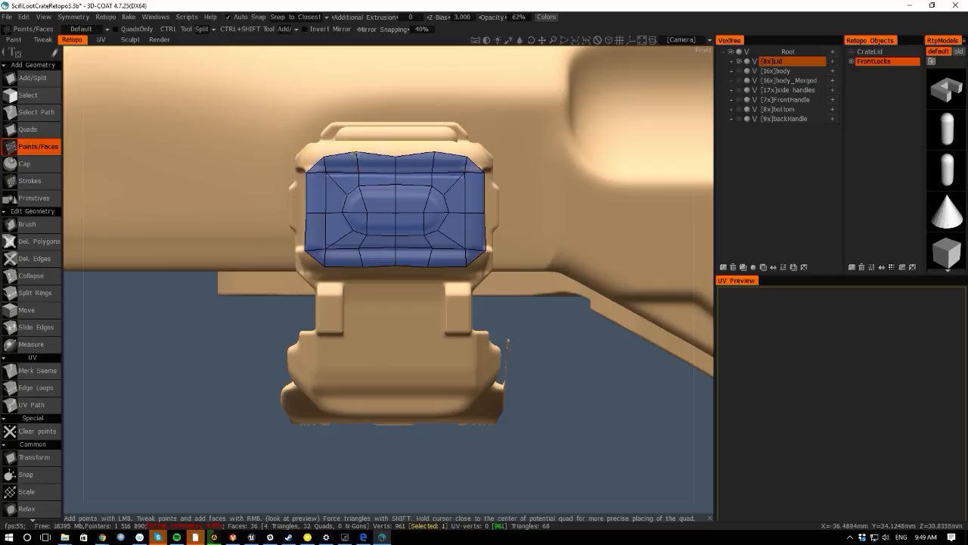
right_drag(394, 155, 395, 156)
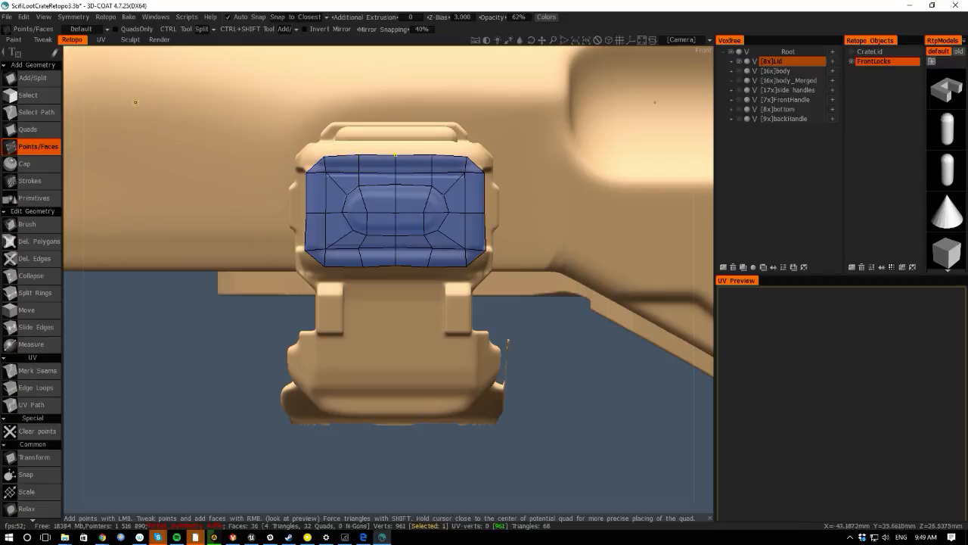
- Build quads over the sloped top bevel of the lock between the front panel and the handle
drag(74, 149, 80, 199)
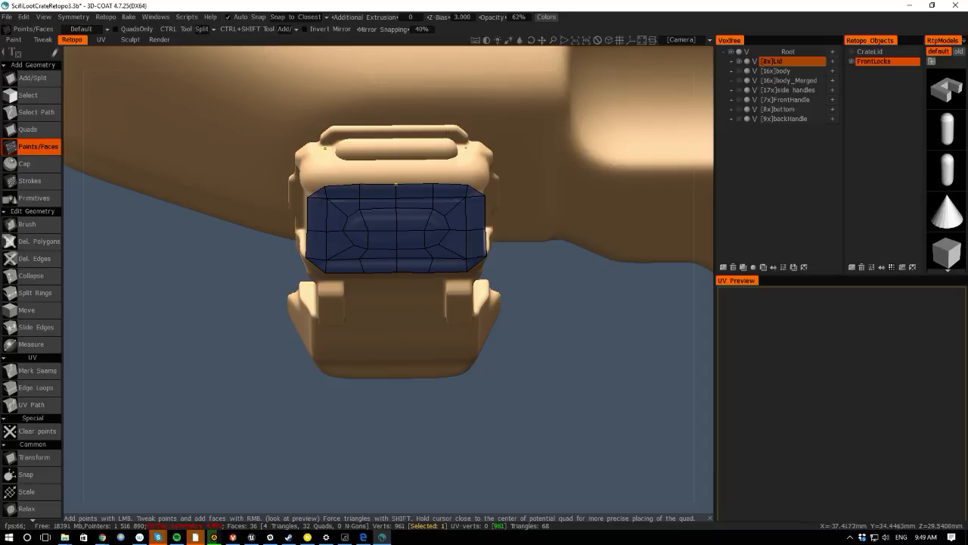
click(319, 140)
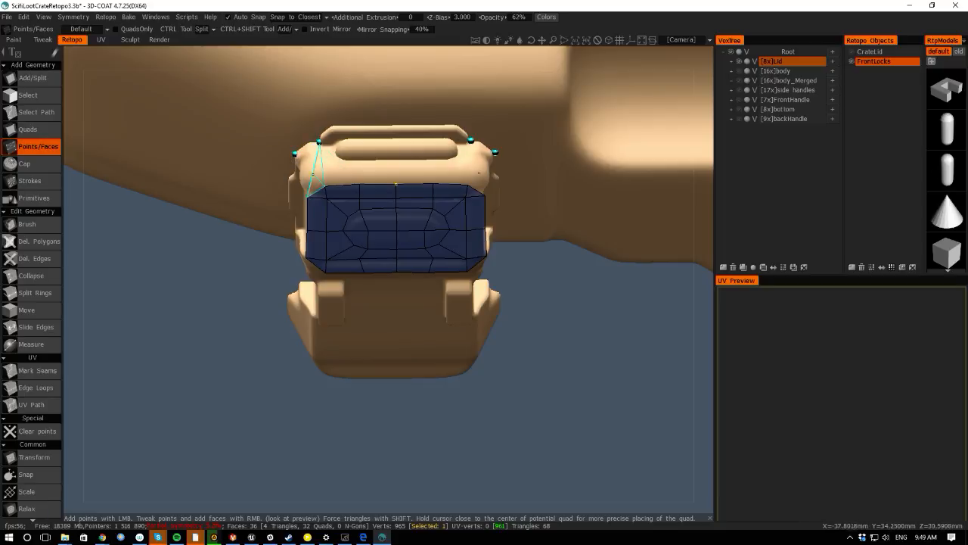
right_click(312, 173)
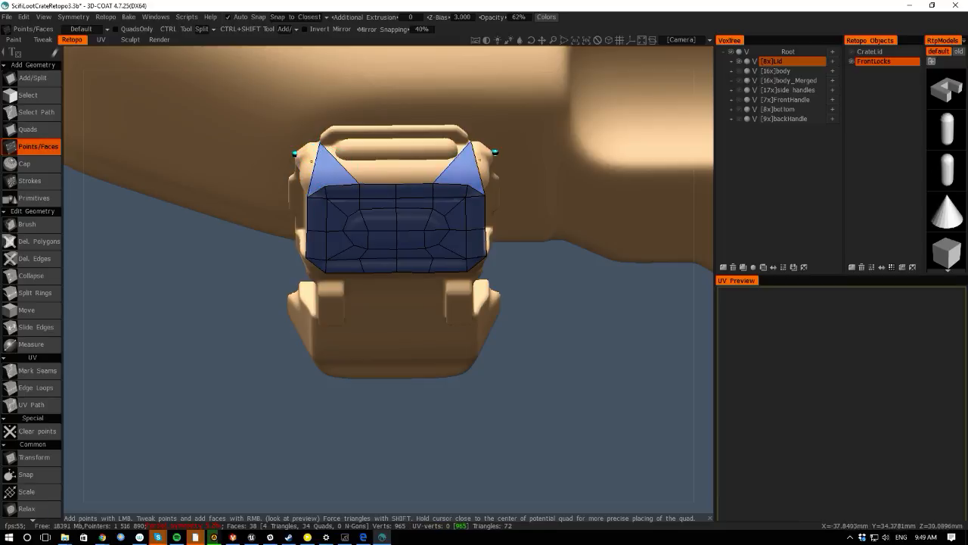
key(ctrl+z)
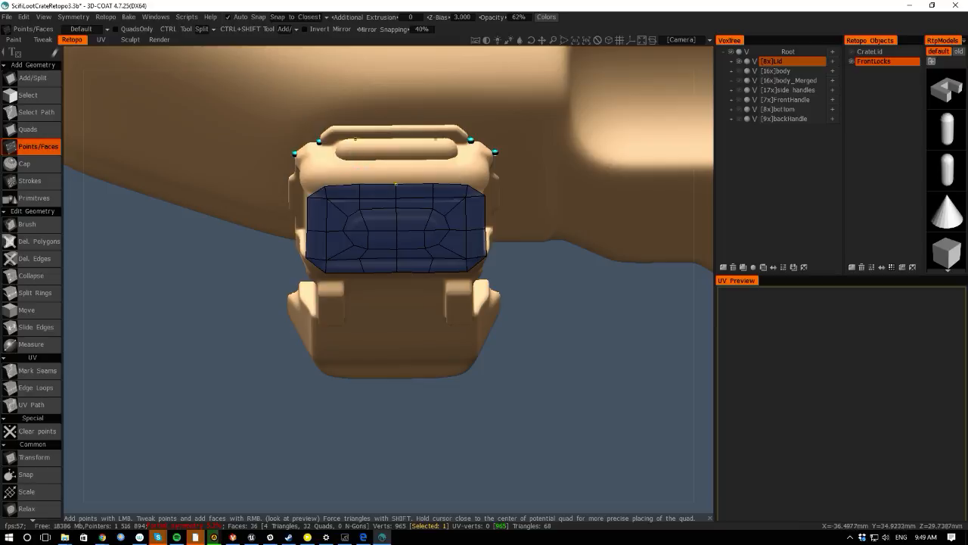
click(358, 161)
right_click(332, 167)
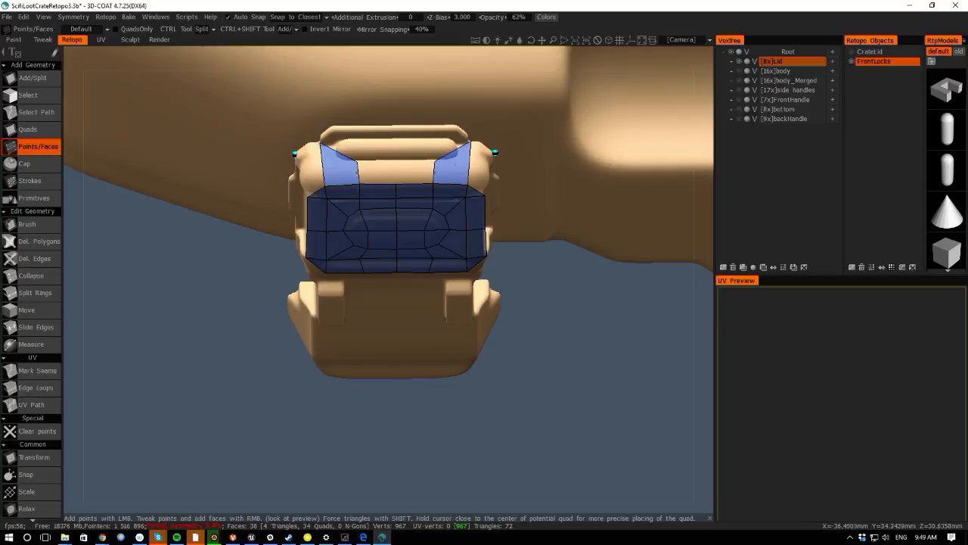
click(396, 160)
right_click(377, 172)
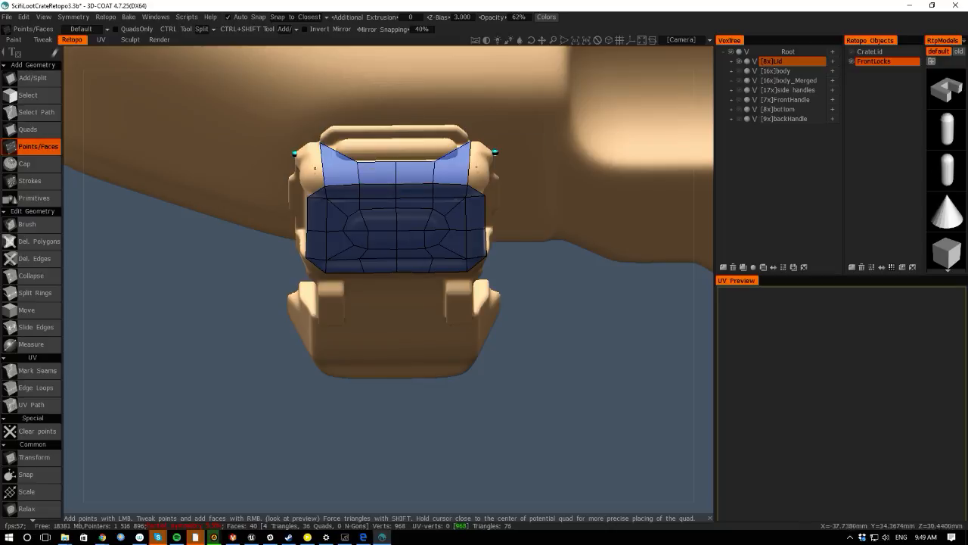
right_click(305, 170)
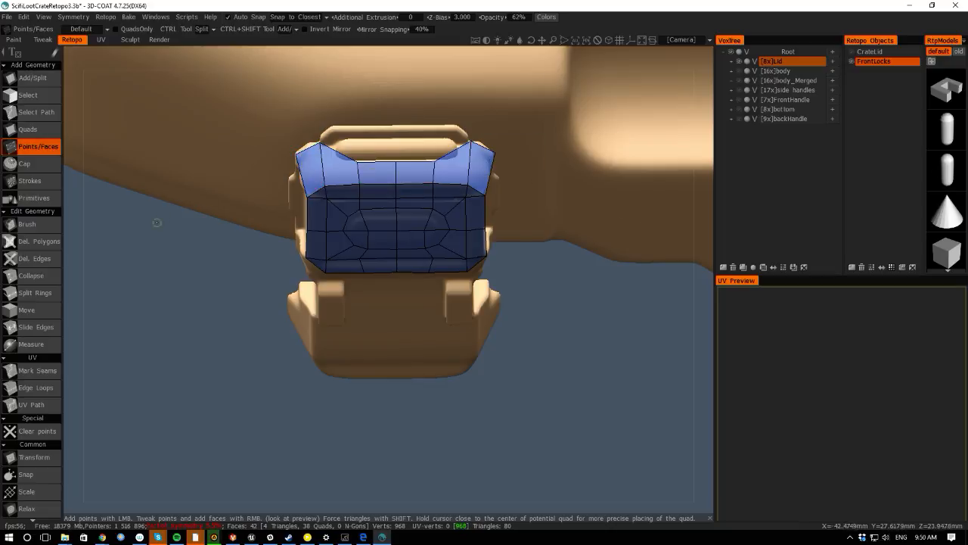
- Add quads covering the lock's left side bevel beside the front panel
drag(68, 290, 210, 225)
right_drag(379, 122, 403, 114)
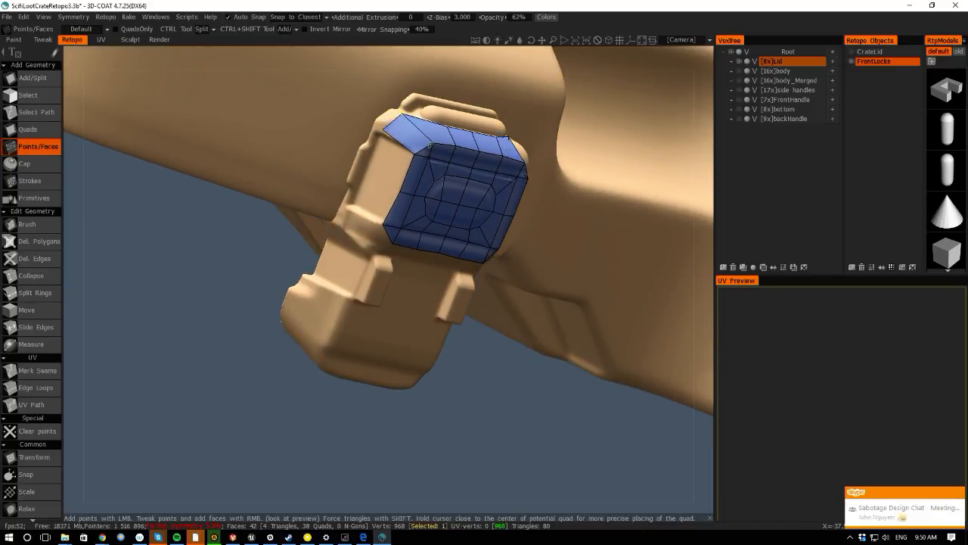
click(957, 493)
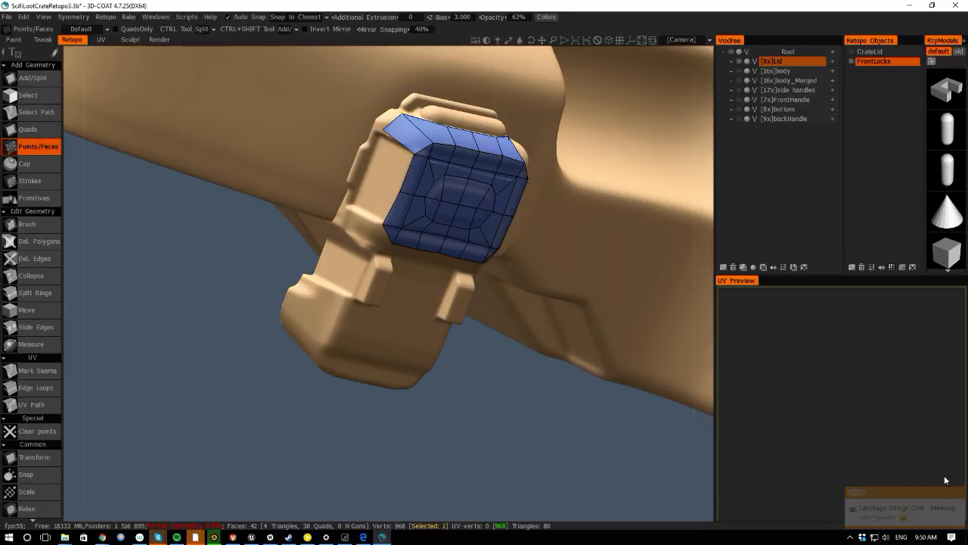
right_drag(383, 130, 416, 152)
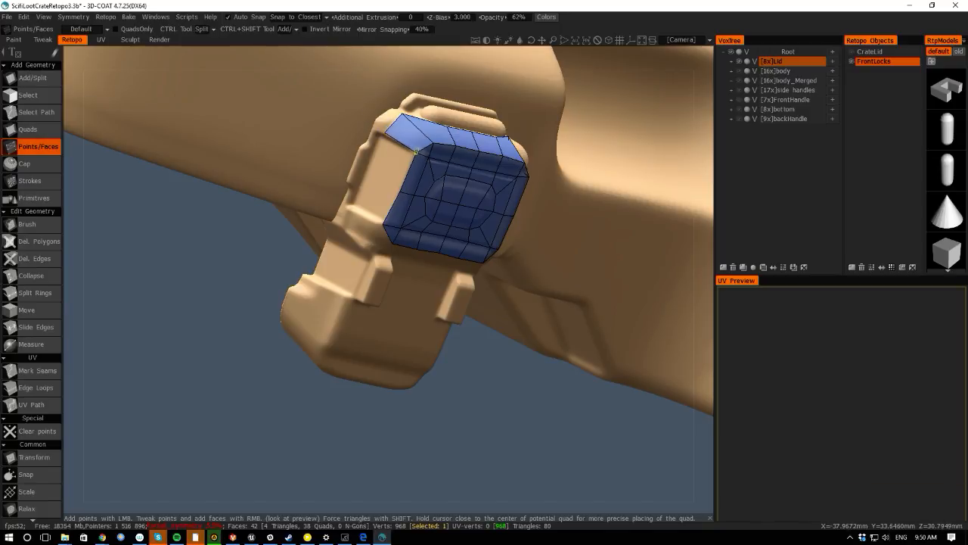
right_click(367, 175)
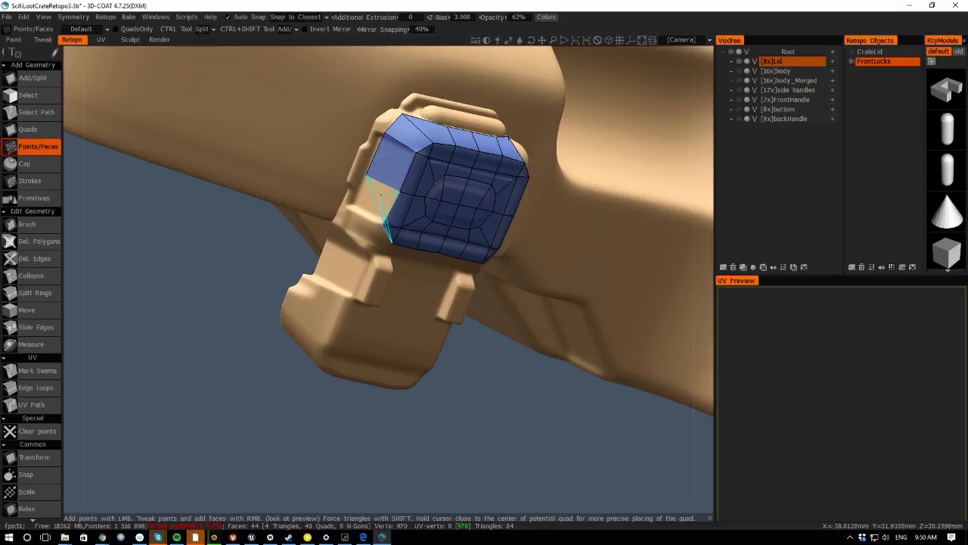
right_click(351, 219)
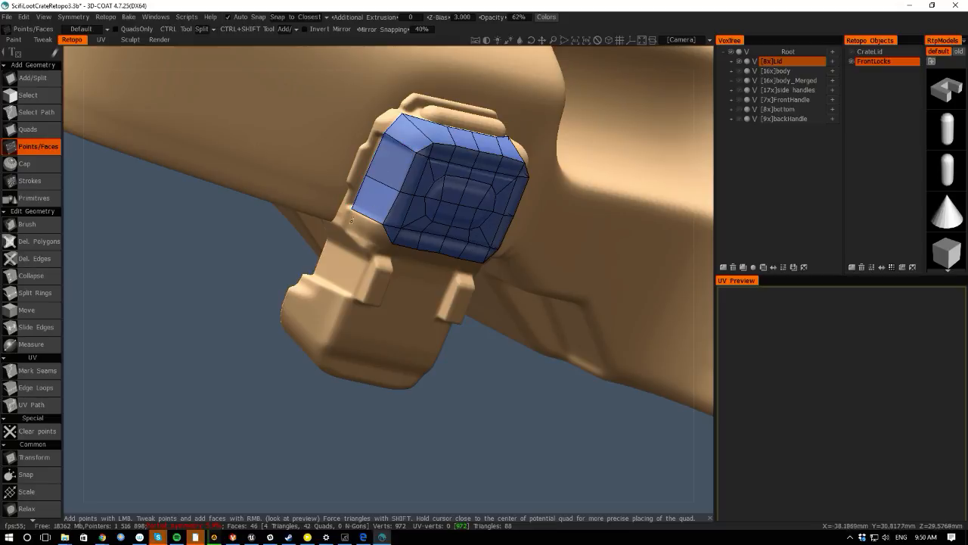
- Add points and build quads filling the bevel corners along the lock's lower left edge beside the front panel
alt+drag(365, 515, 355, 452)
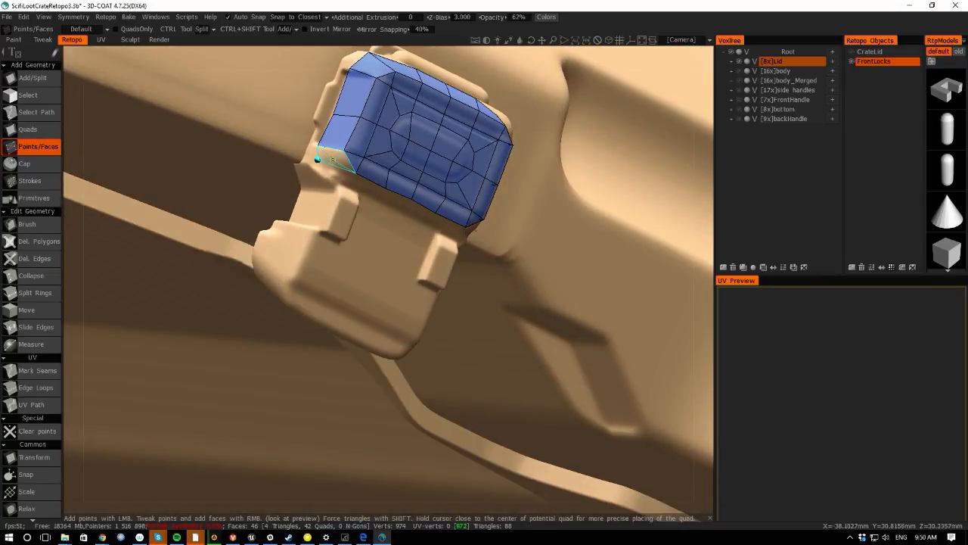
right_click(323, 158)
click(382, 195)
click(351, 181)
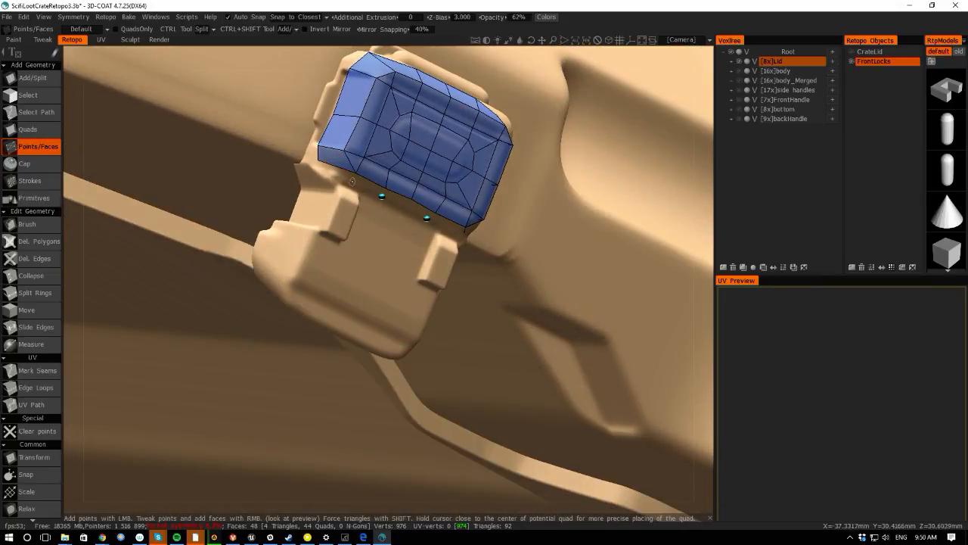
right_click(373, 187)
click(407, 208)
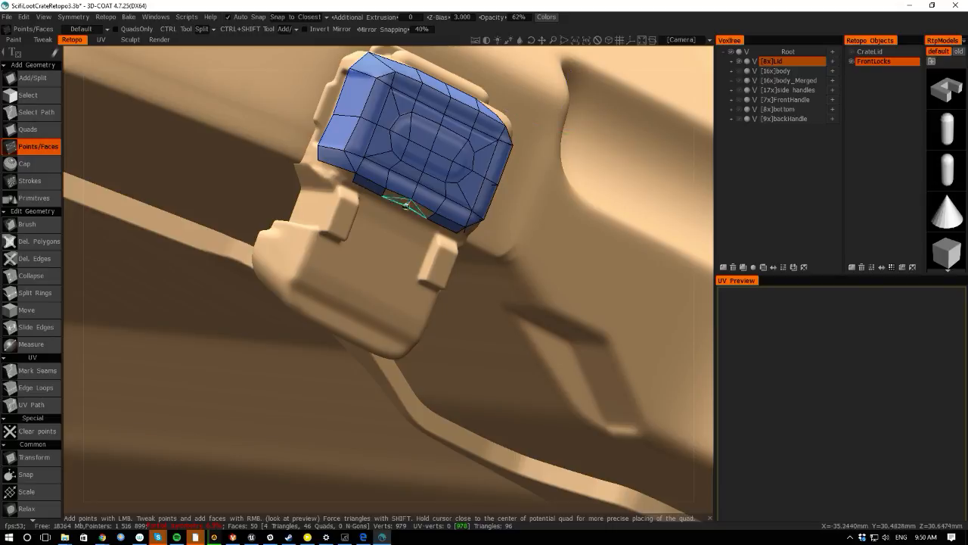
right_click(398, 198)
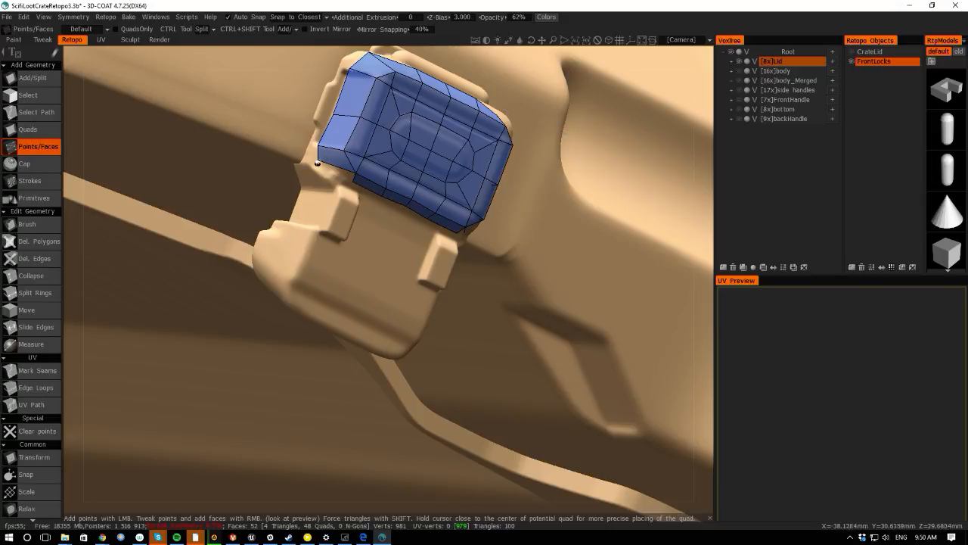
right_click(338, 169)
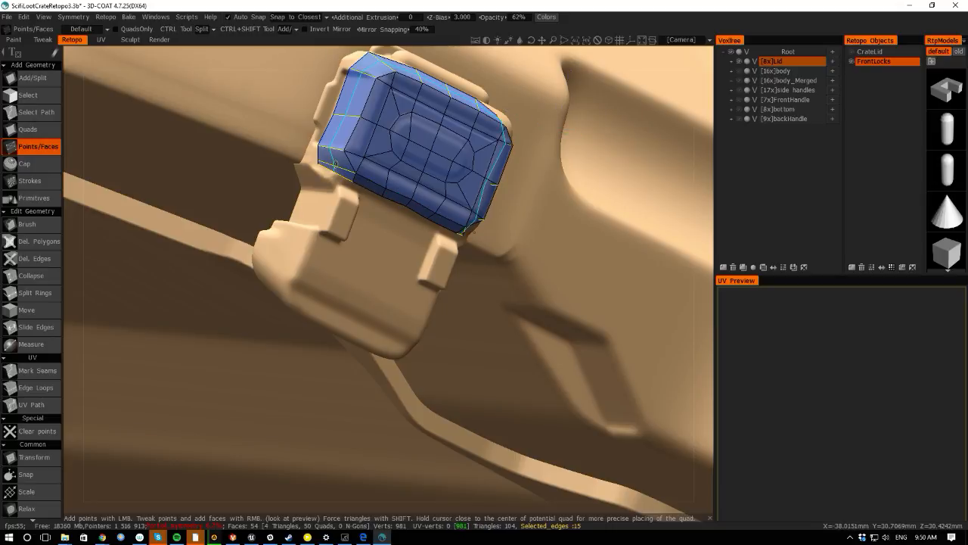
ctrl+click(338, 162)
drag(248, 55, 199, 95)
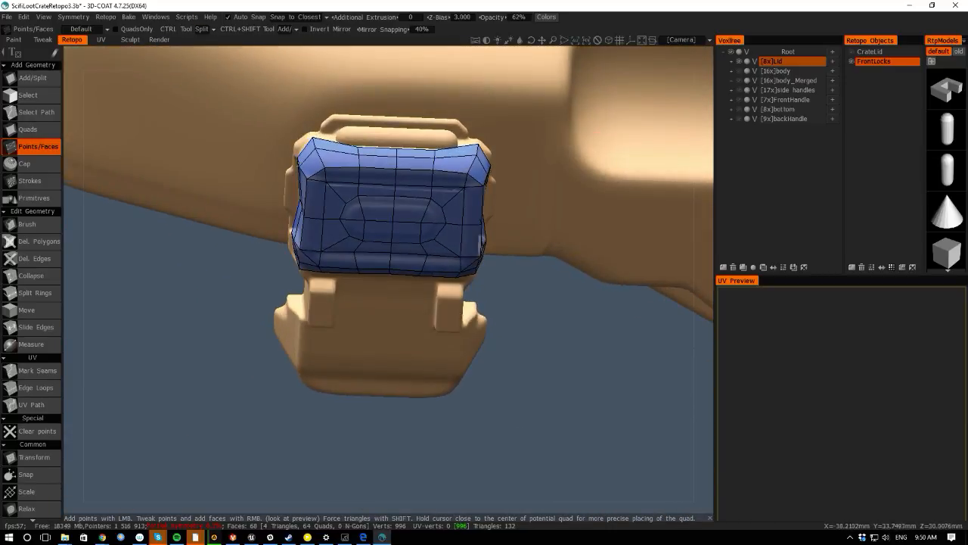
right_click(308, 165)
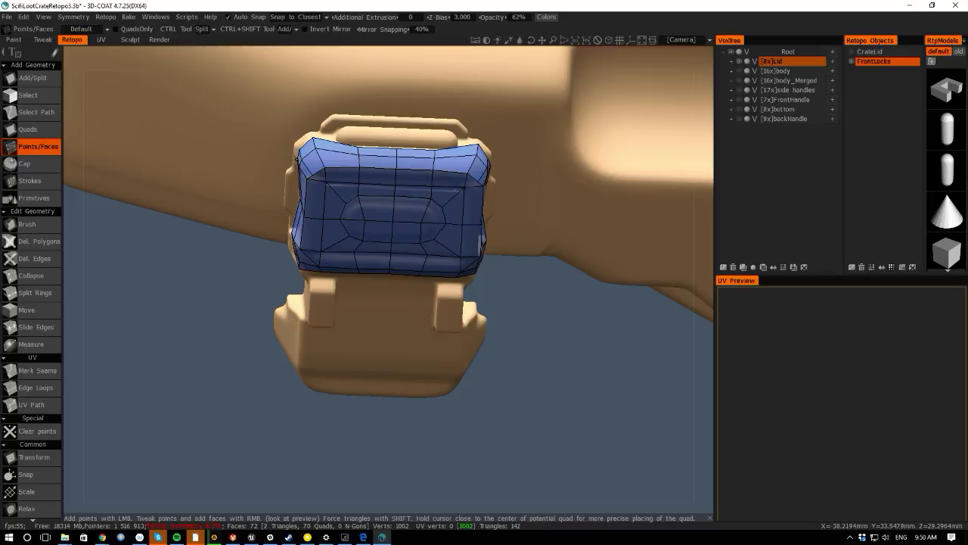
- Orbit around the lock to inspect its retopo mesh from several angles, undoing an accidental fill
drag(117, 326, 322, 390)
click(394, 274)
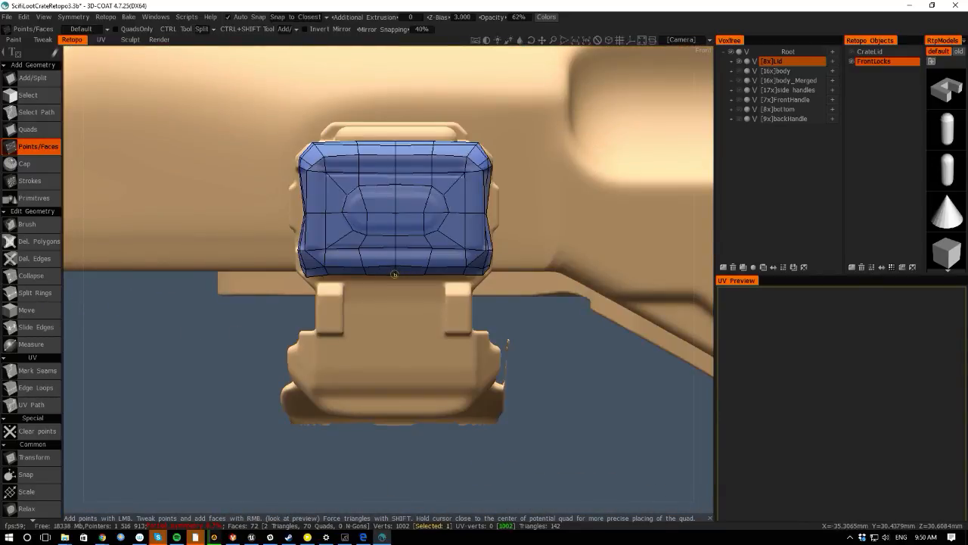
click(361, 262)
click(395, 265)
click(324, 265)
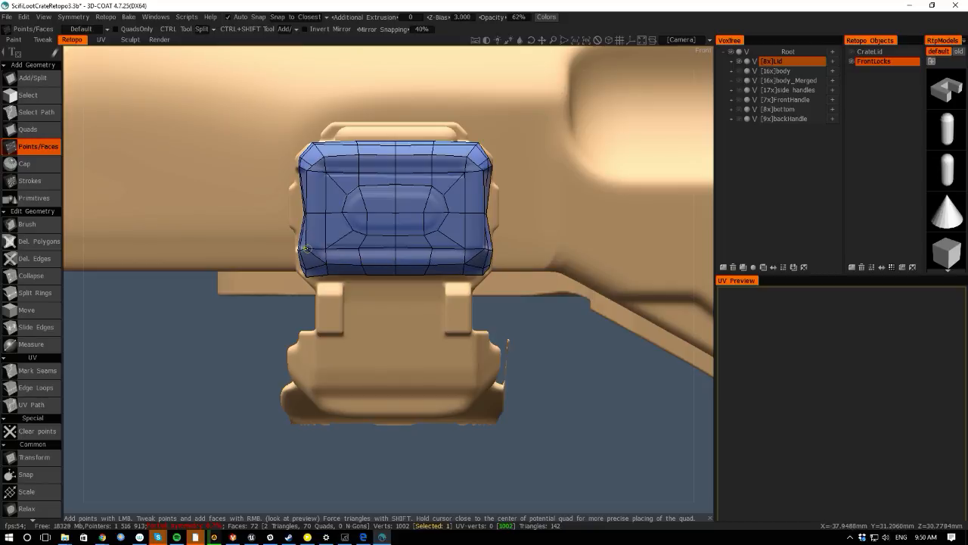
alt+drag(89, 206, 162, 218)
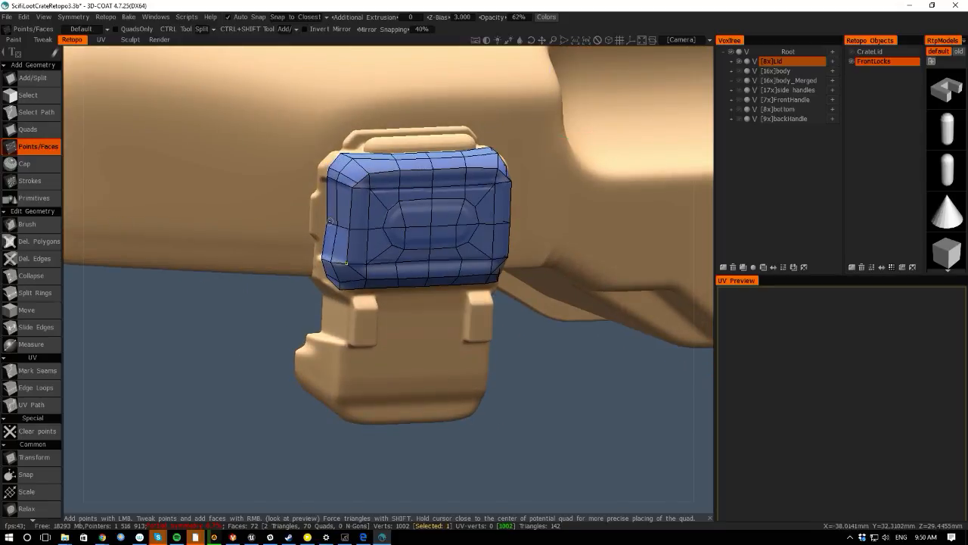
right_drag(330, 223, 334, 224)
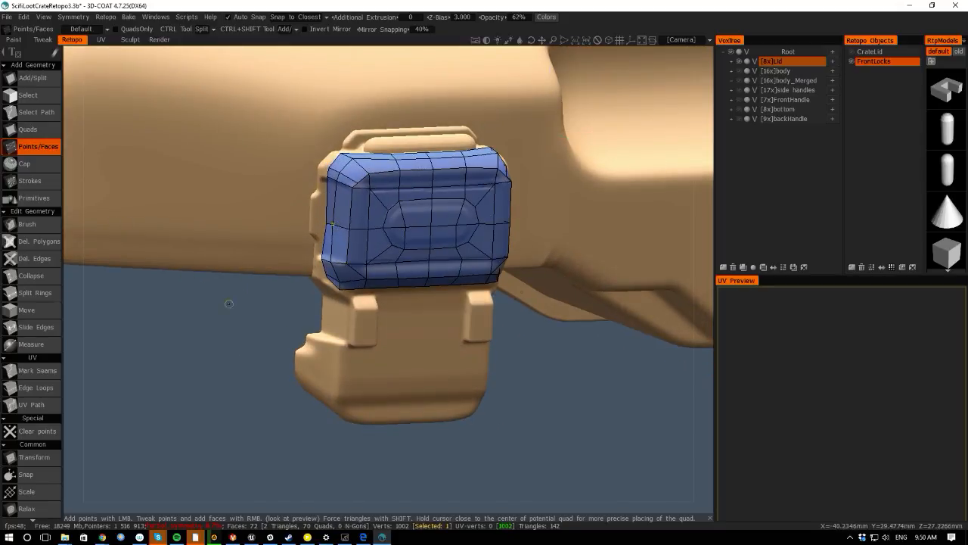
drag(70, 297, 79, 290)
drag(207, 389, 216, 391)
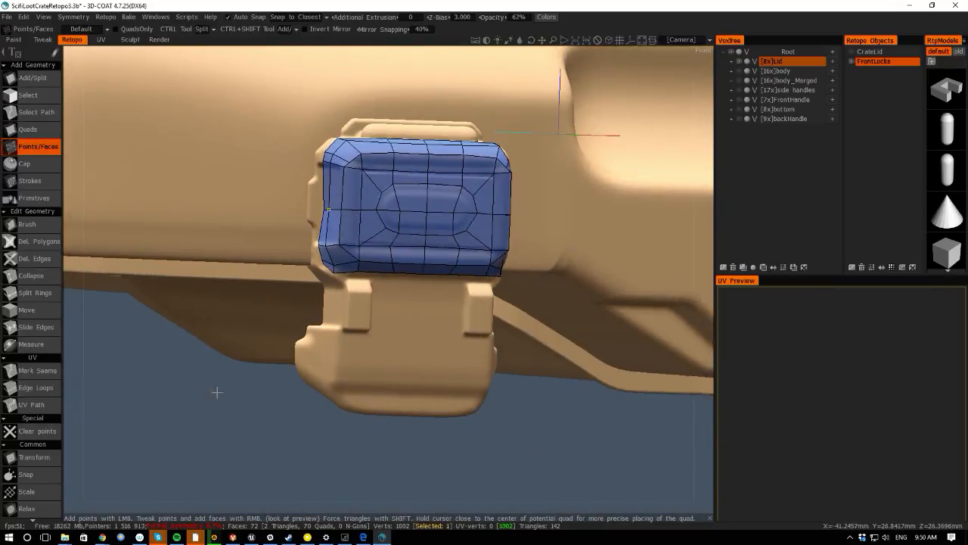
scroll(216, 391, up, 2)
drag(92, 324, 94, 280)
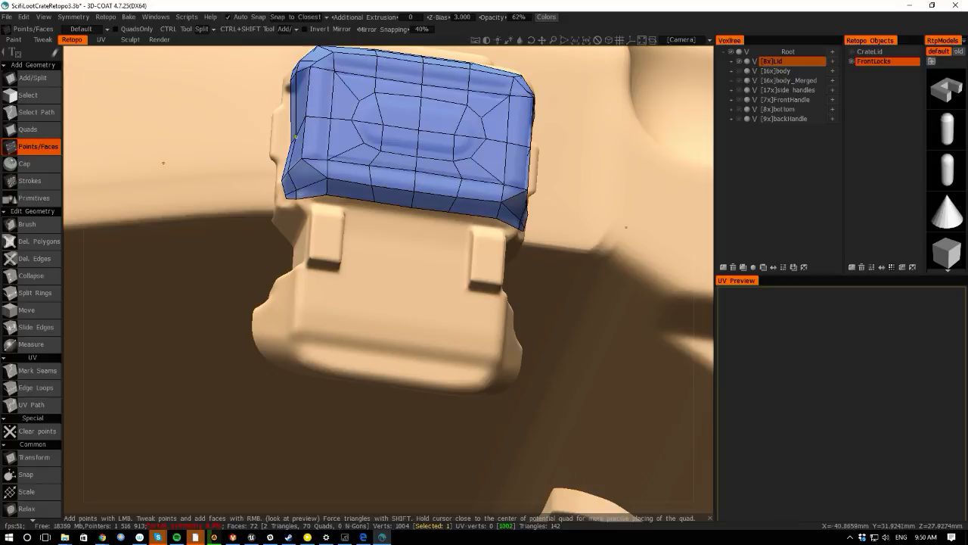
drag(68, 136, 65, 239)
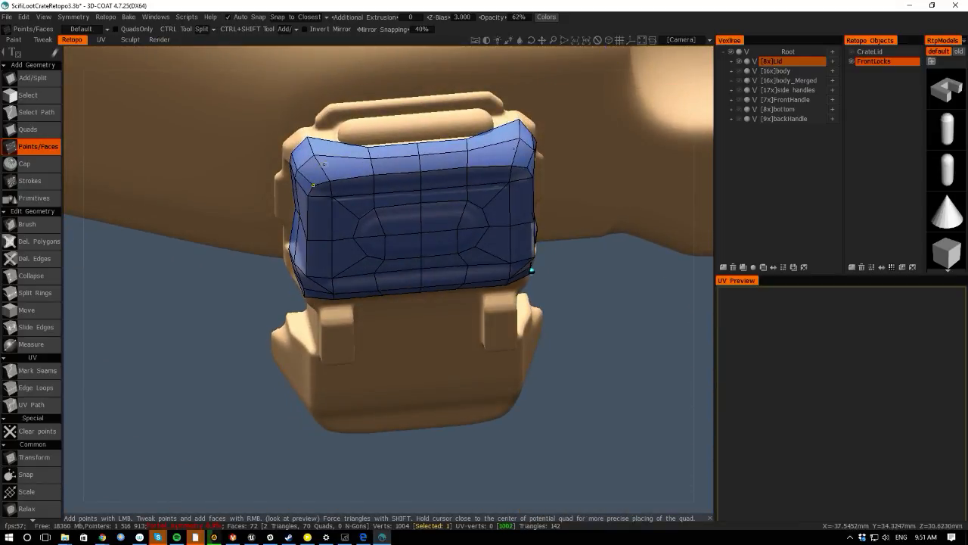
drag(63, 256, 114, 270)
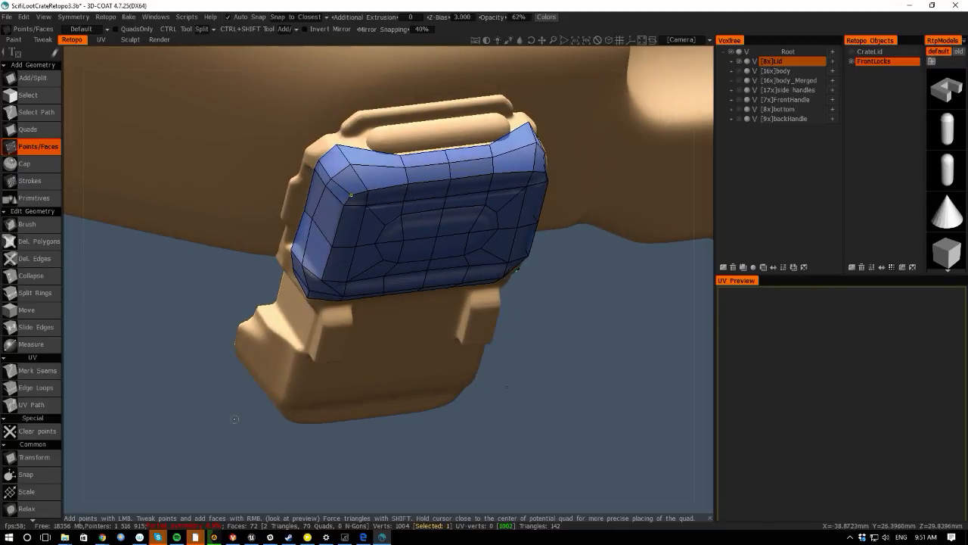
drag(338, 502, 200, 447)
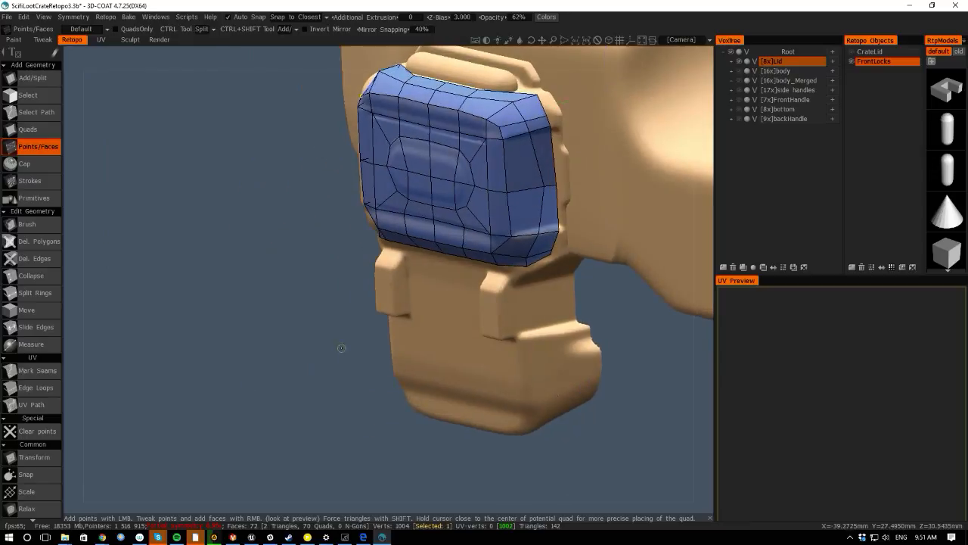
middle_drag(341, 348, 183, 369)
right_drag(391, 207, 385, 208)
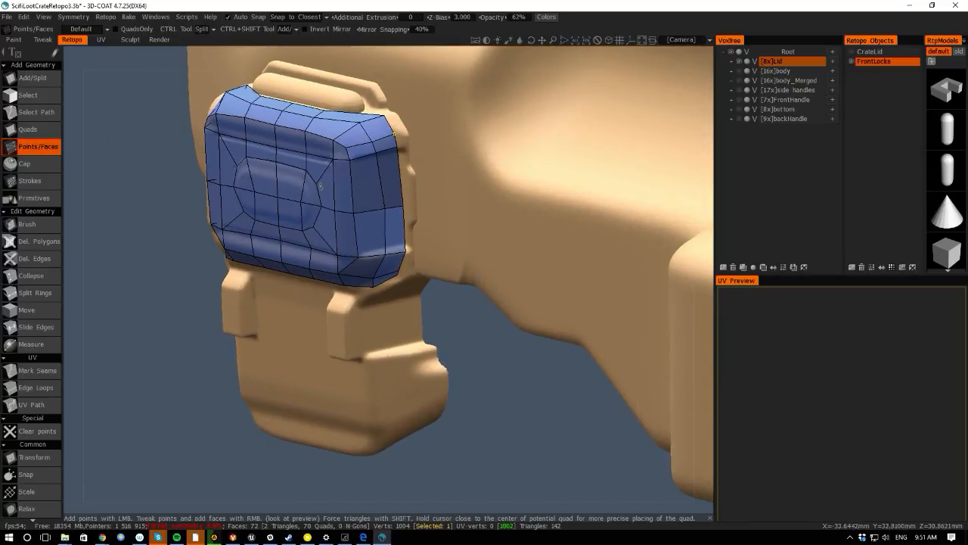
drag(133, 227, 151, 178)
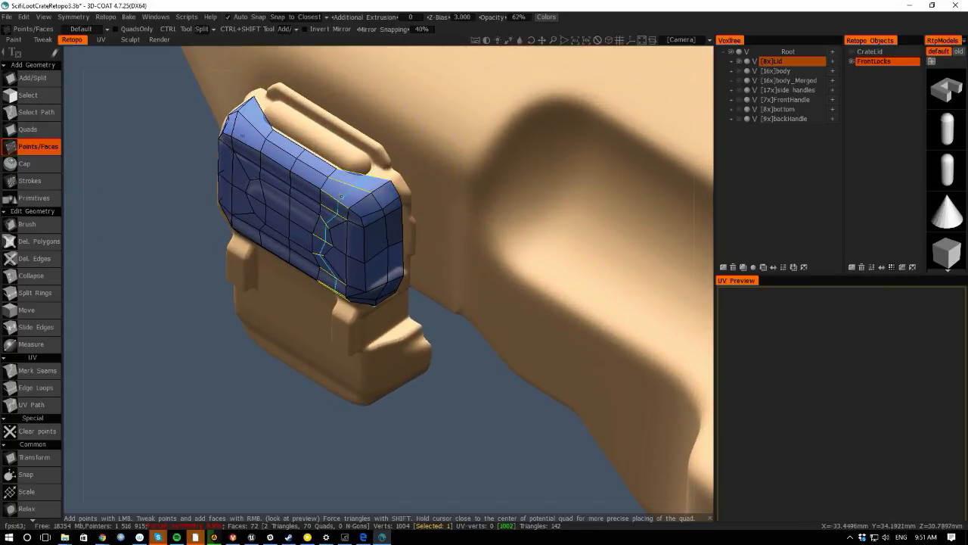
ctrl+click(339, 196)
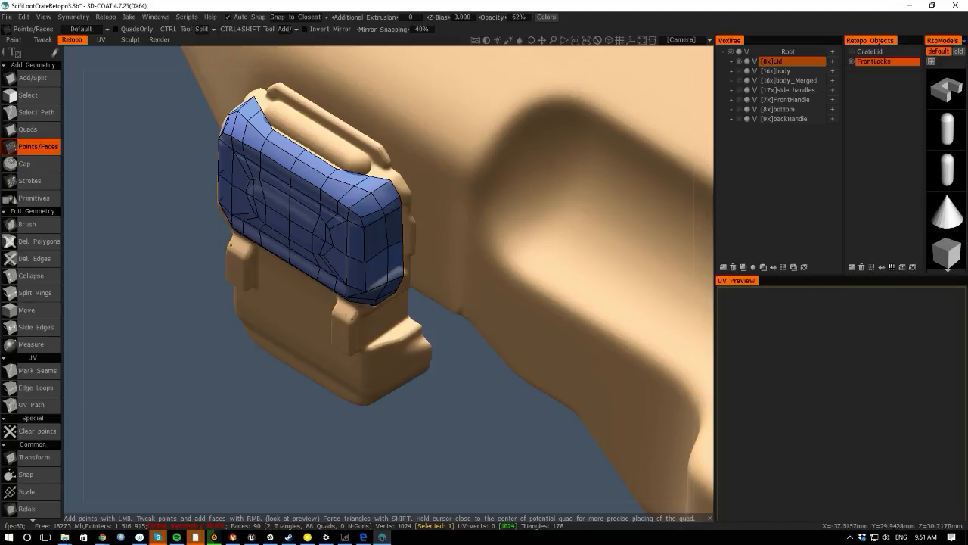
key(ctrl+z)
- Split a face on the lock's right top bevel with a new edge using Add/Split
click(33, 77)
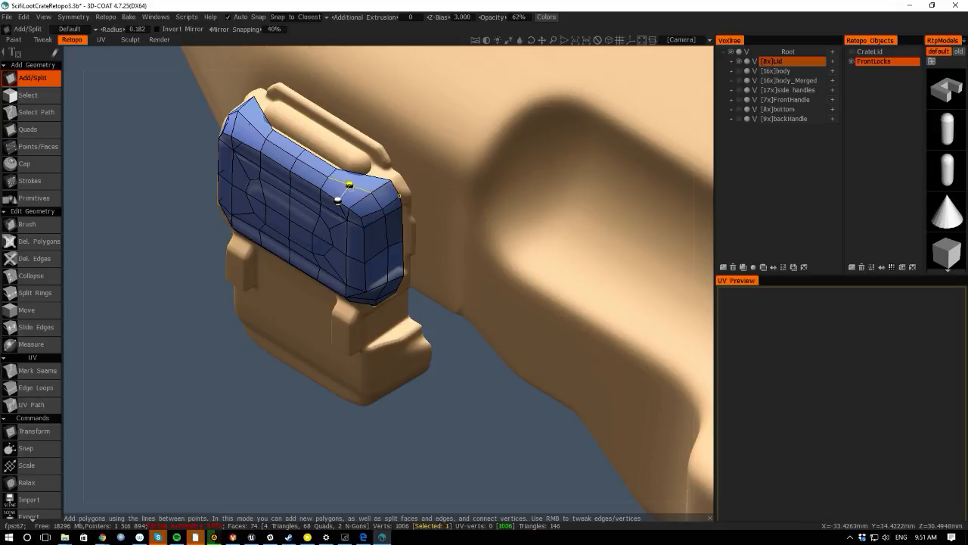
click(368, 175)
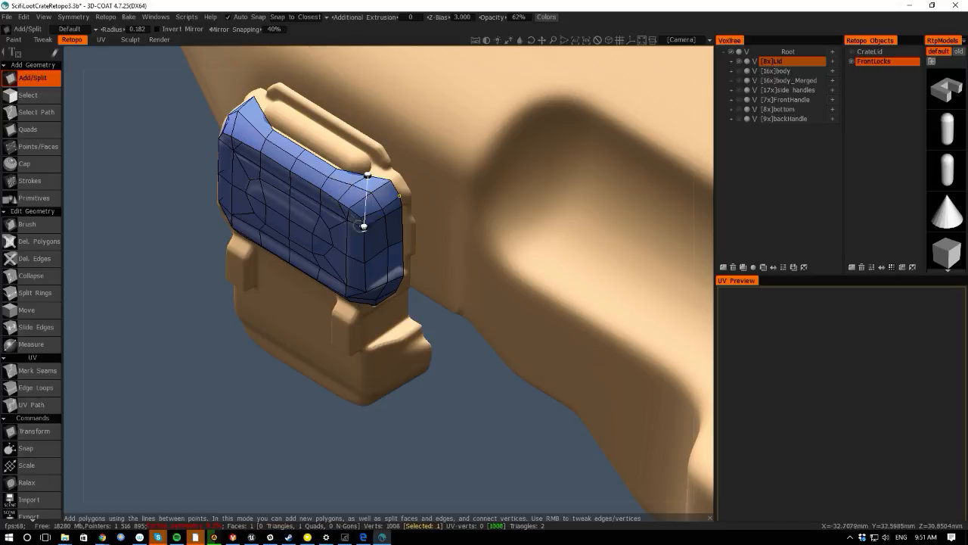
key(Escape)
- Apply symmetry to all retopo layers to mirror the lock mesh
drag(74, 223, 189, 219)
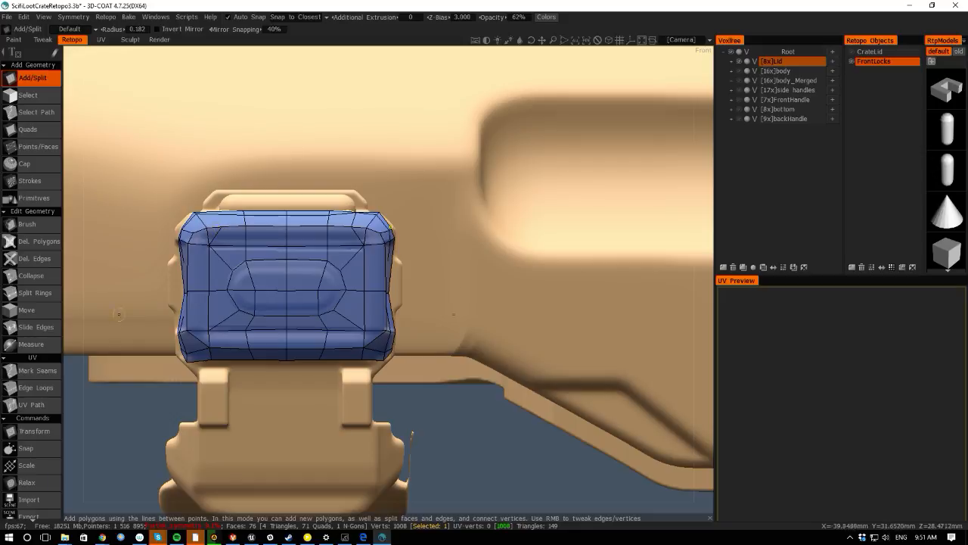
key(space)
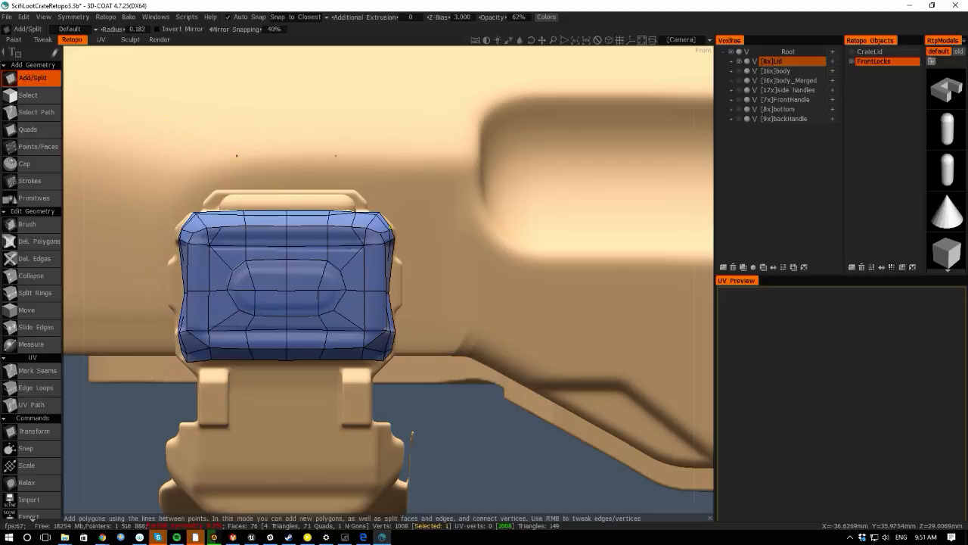
click(83, 18)
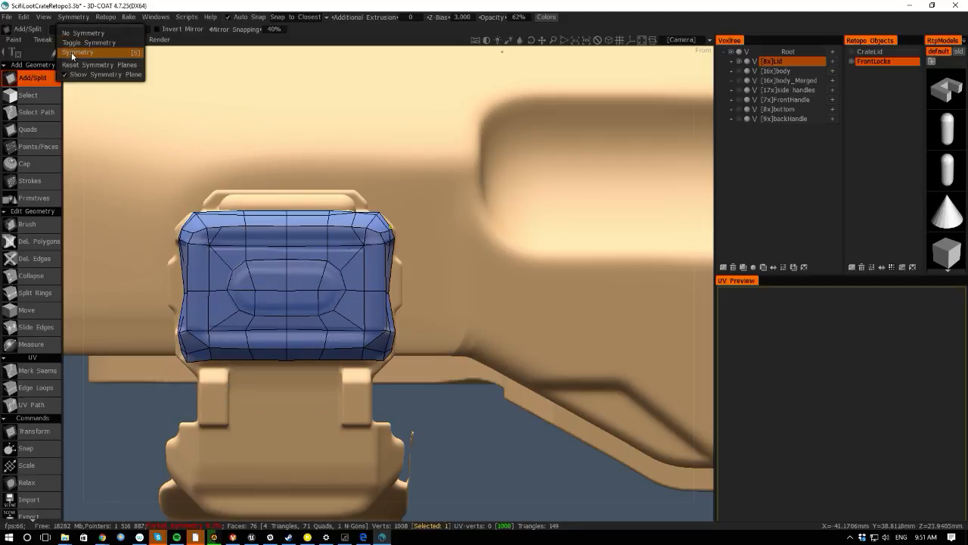
click(103, 17)
click(103, 17)
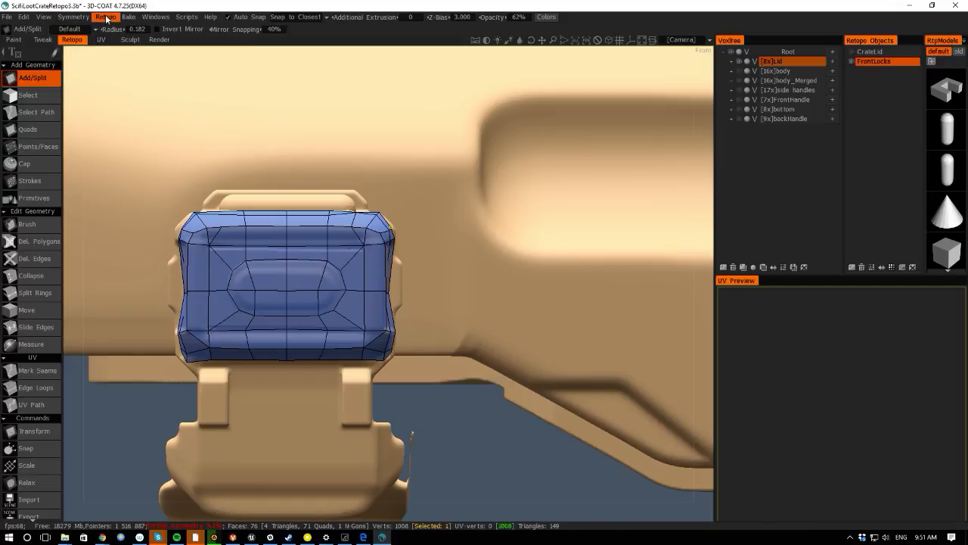
click(102, 18)
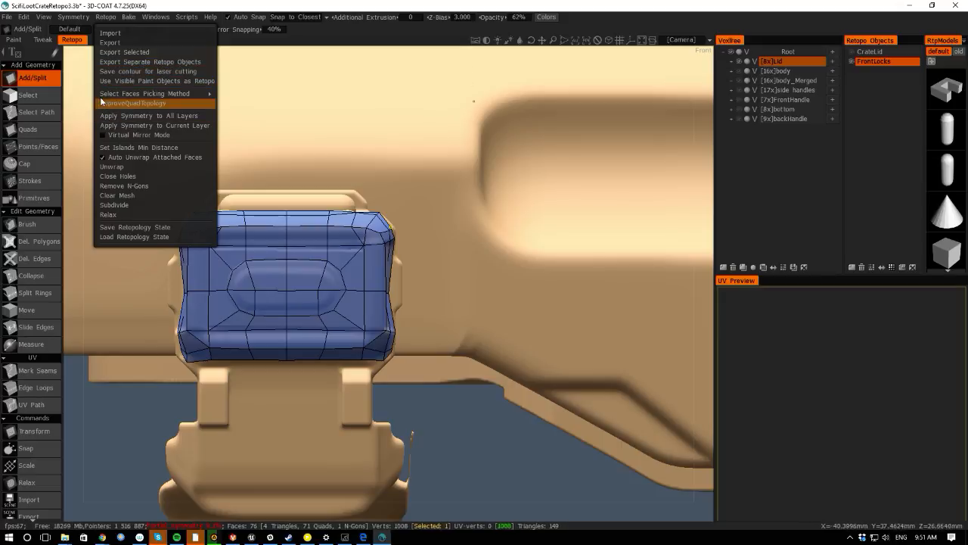
click(109, 116)
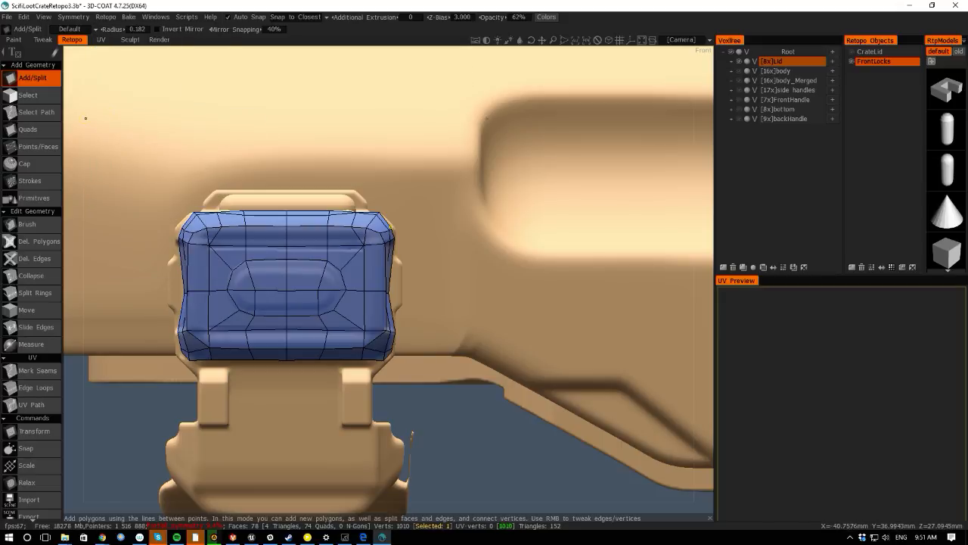
- Tweak the points along the lock's top edge so they sit on the top rim below the handle
alt+drag(81, 152, 85, 241)
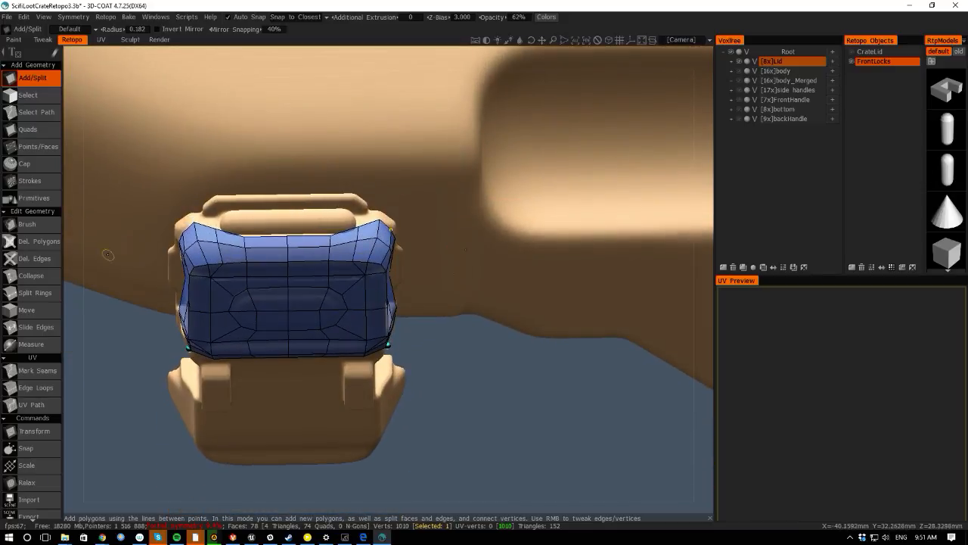
alt+drag(127, 296, 125, 271)
right_drag(219, 226, 216, 216)
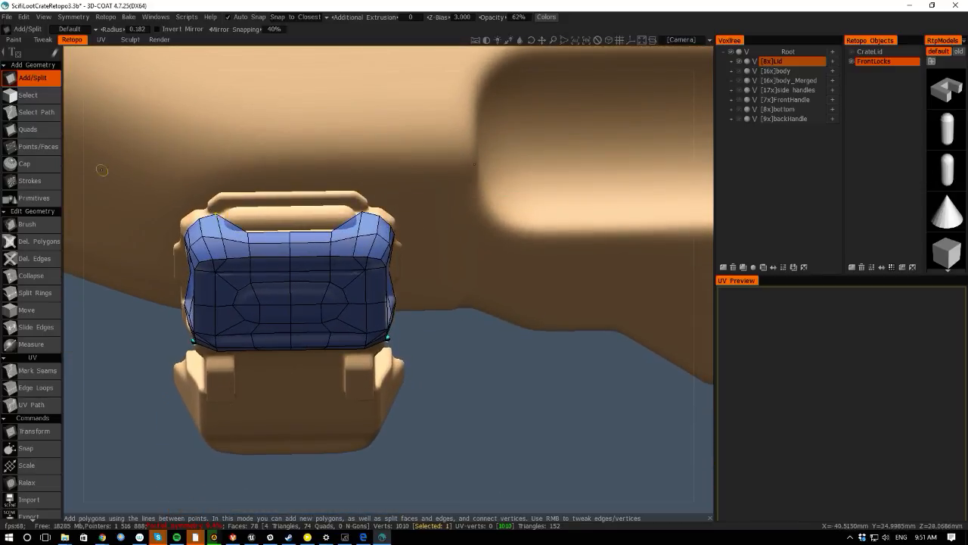
alt+drag(76, 190, 81, 255)
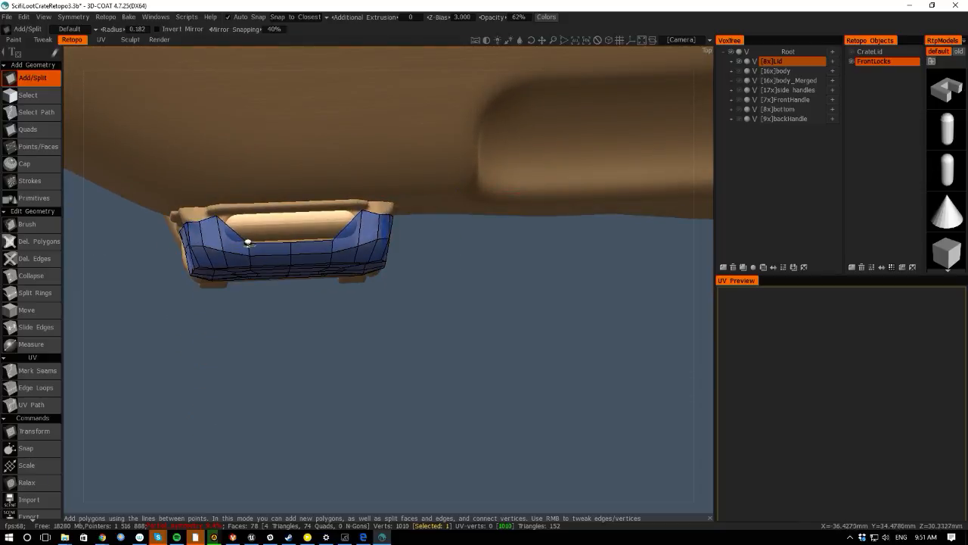
right_drag(248, 243, 244, 211)
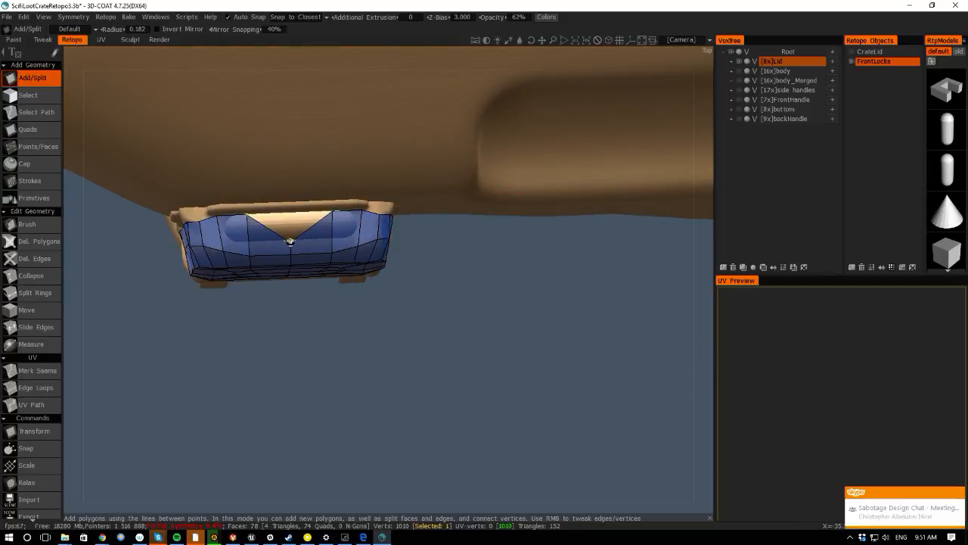
right_drag(290, 241, 288, 217)
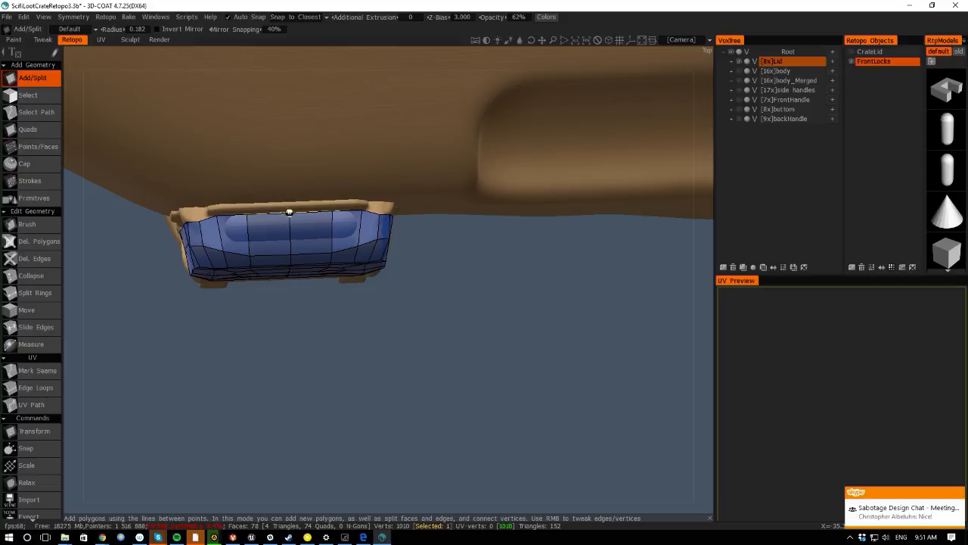
right_drag(198, 225, 205, 214)
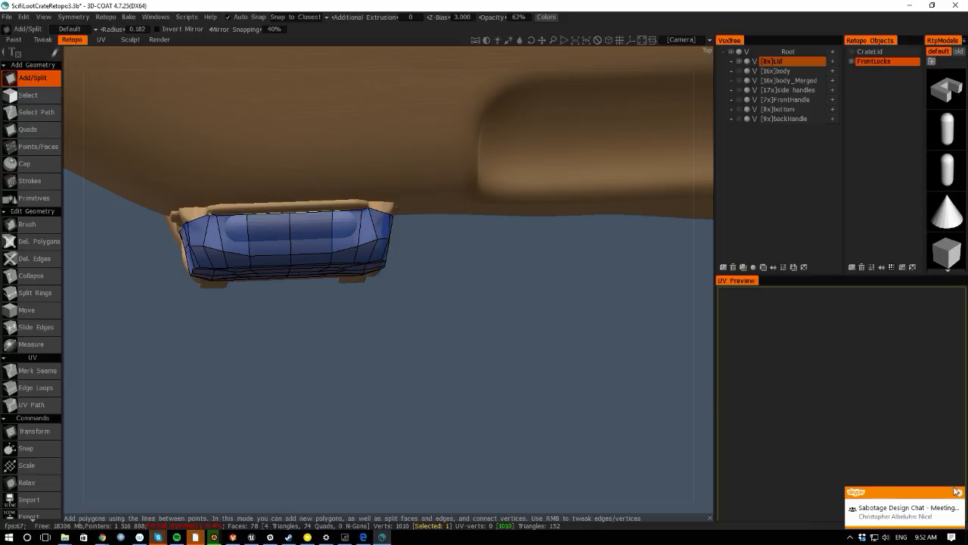
drag(66, 282, 61, 240)
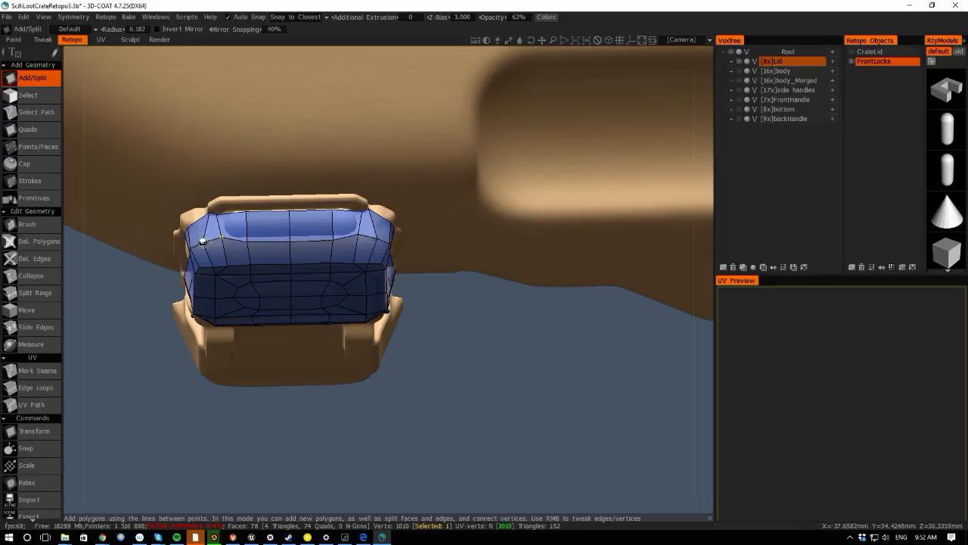
drag(71, 238, 240, 227)
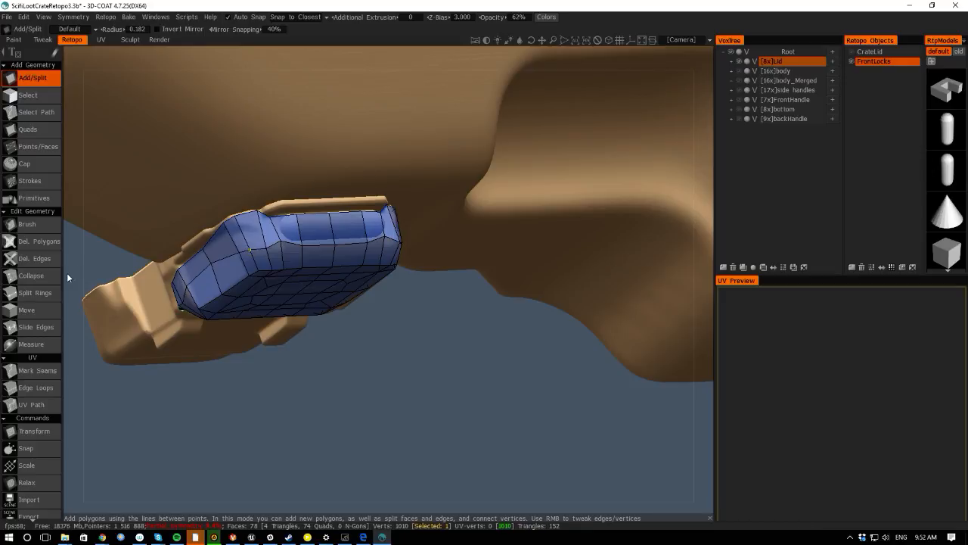
- Add points with Points/Faces and build new faces covering the raised rim strip along the lock's top edge
drag(68, 276, 117, 295)
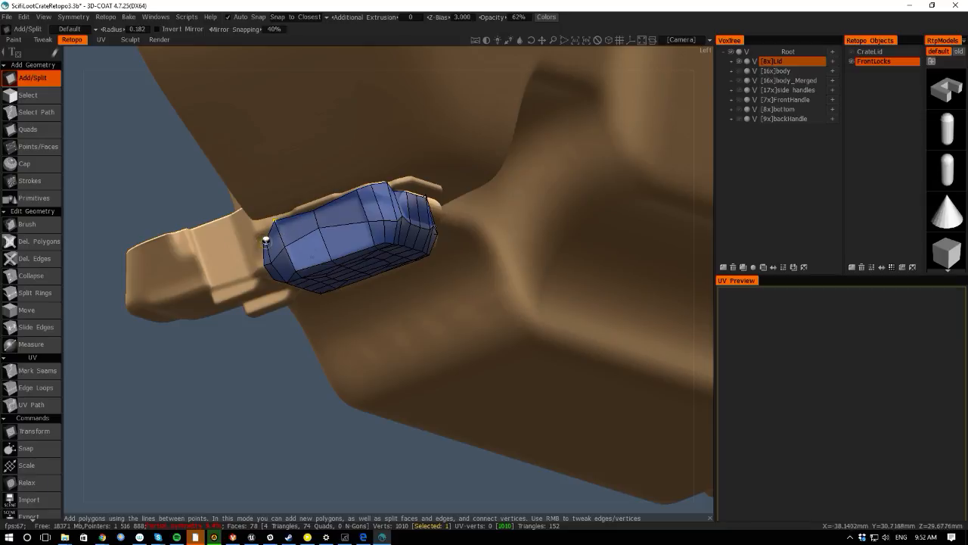
right_drag(264, 242, 246, 220)
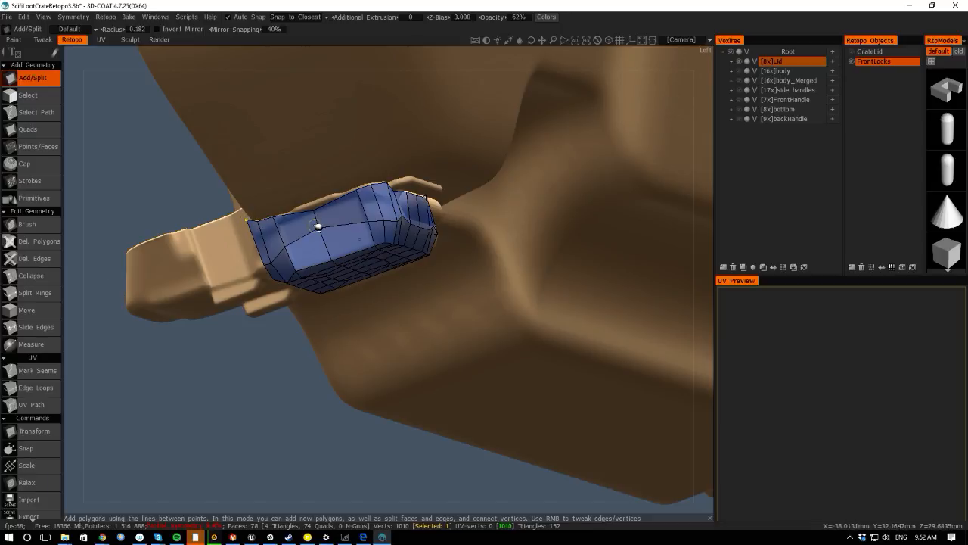
drag(403, 496, 262, 397)
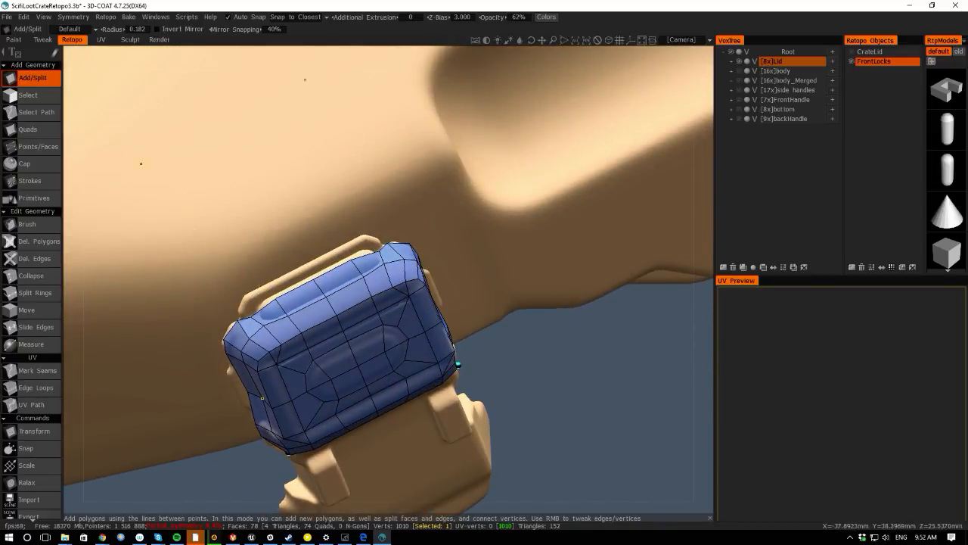
key(space)
click(245, 215)
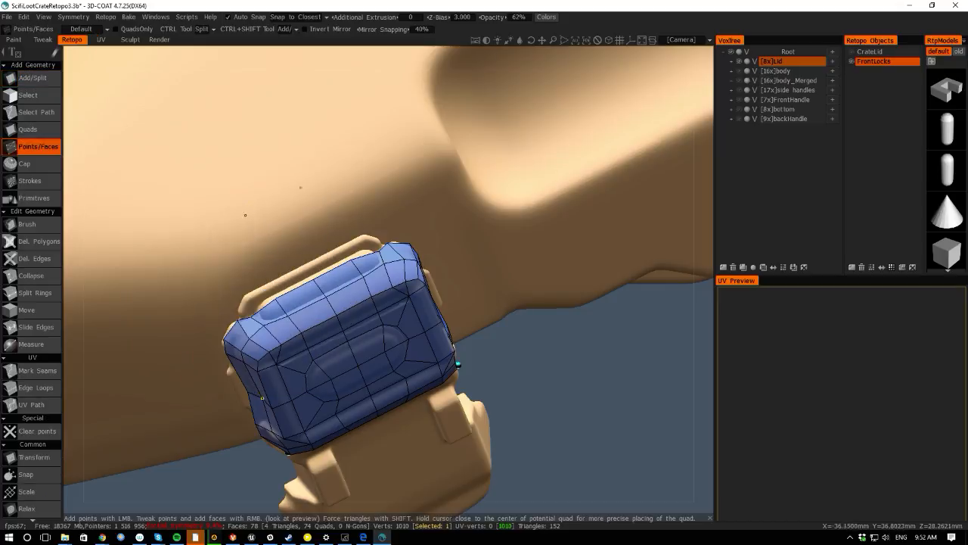
click(267, 288)
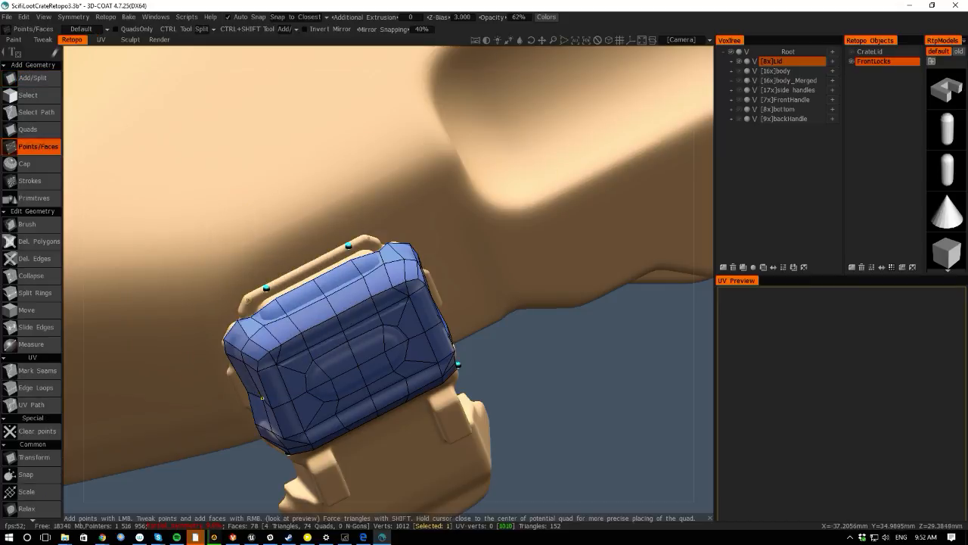
right_click(257, 301)
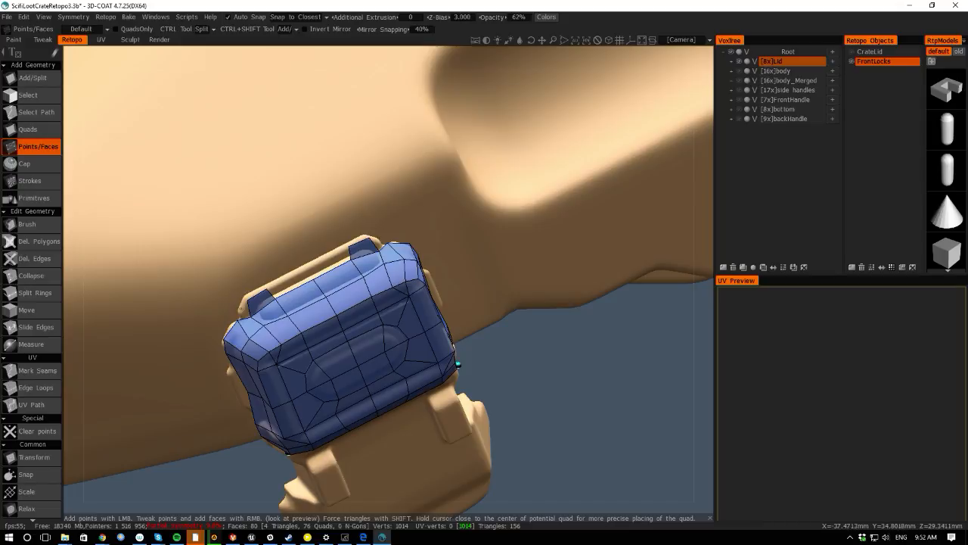
right_drag(248, 304, 252, 298)
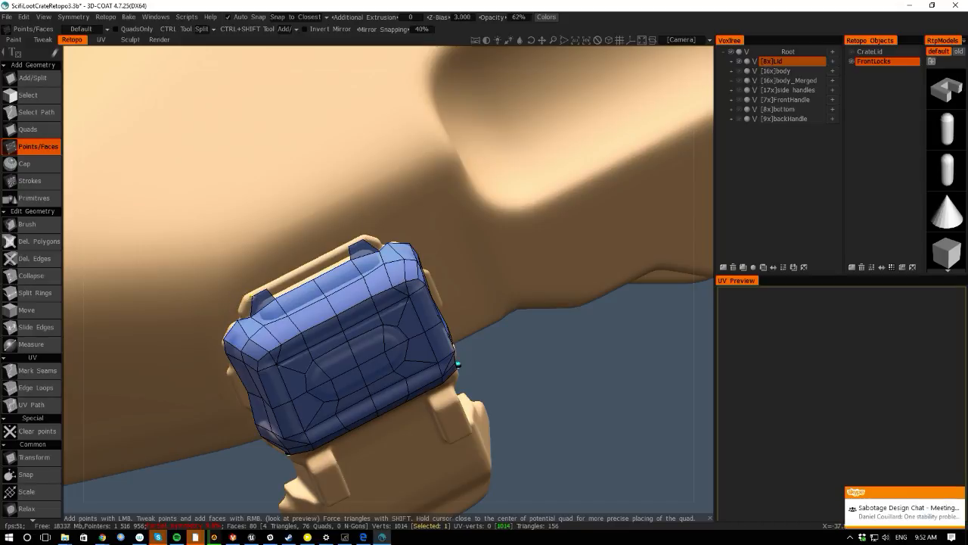
click(294, 282)
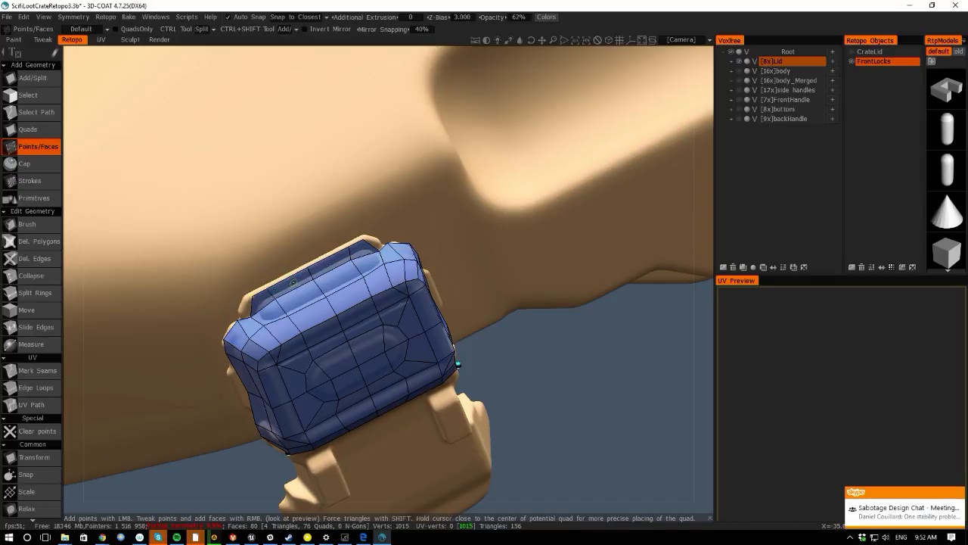
right_click(245, 305)
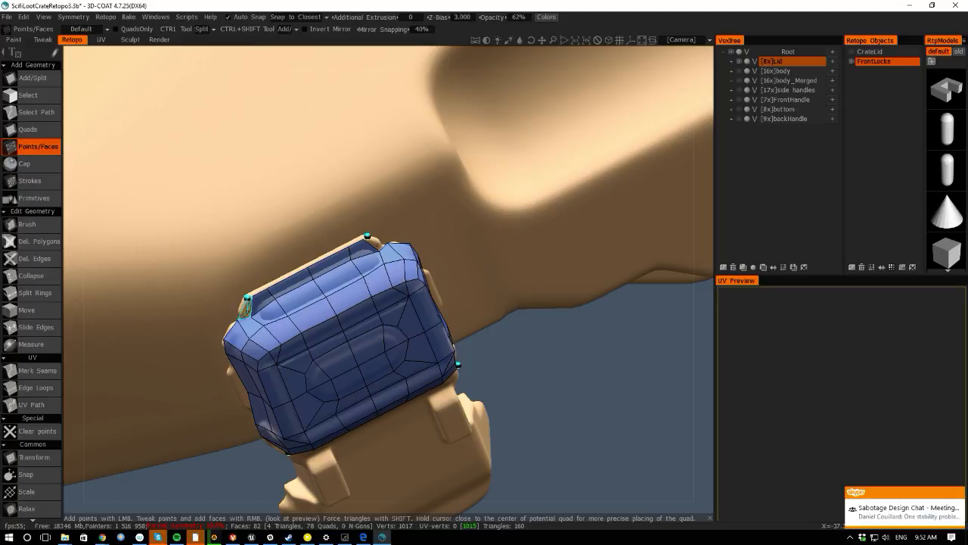
right_click(244, 309)
- Orbit around the lock to inspect the new top faces from the front and side
drag(87, 248, 174, 249)
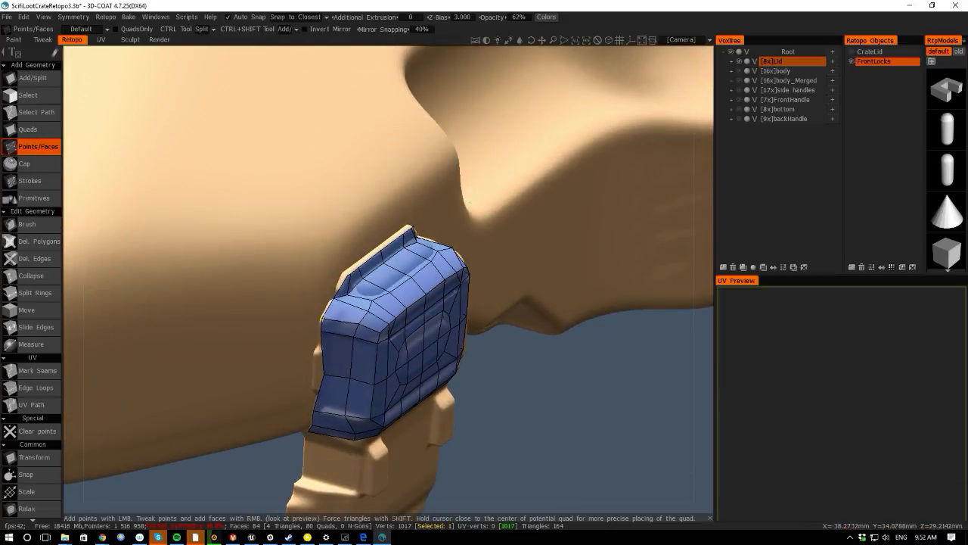
click(350, 341)
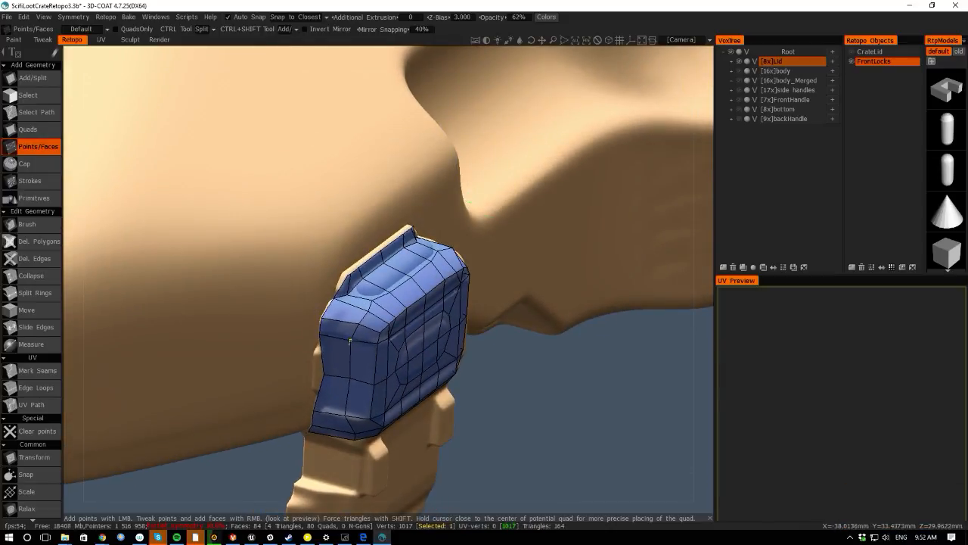
click(375, 327)
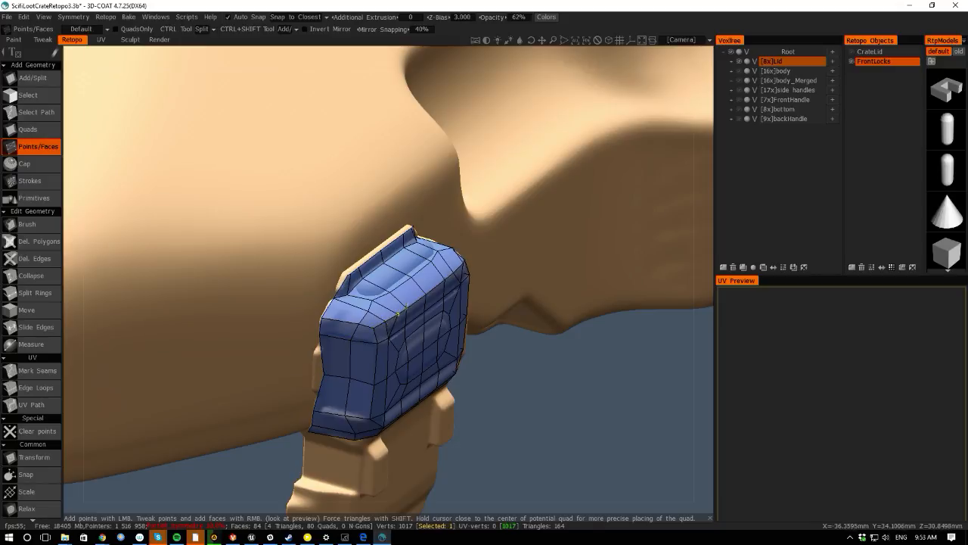
alt+drag(83, 305, 117, 266)
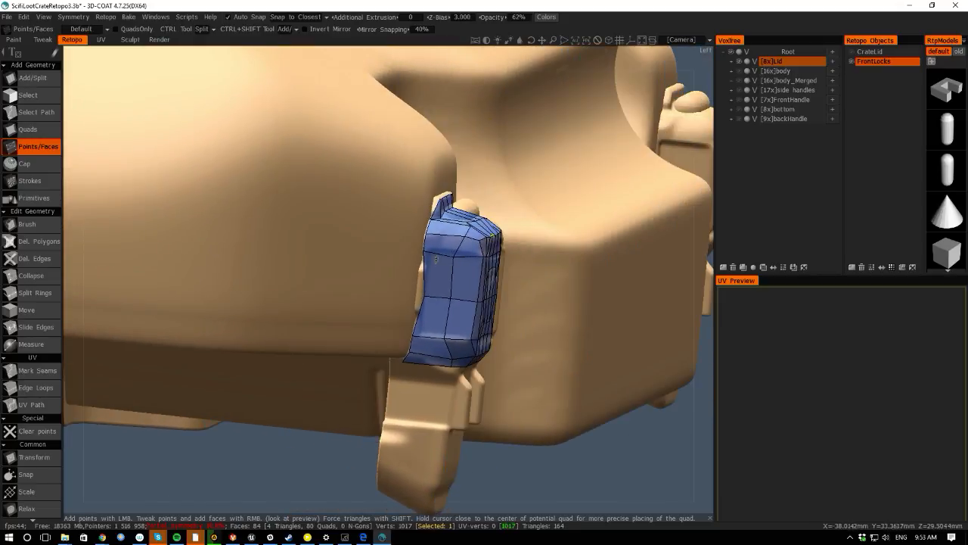
right_drag(452, 257, 452, 250)
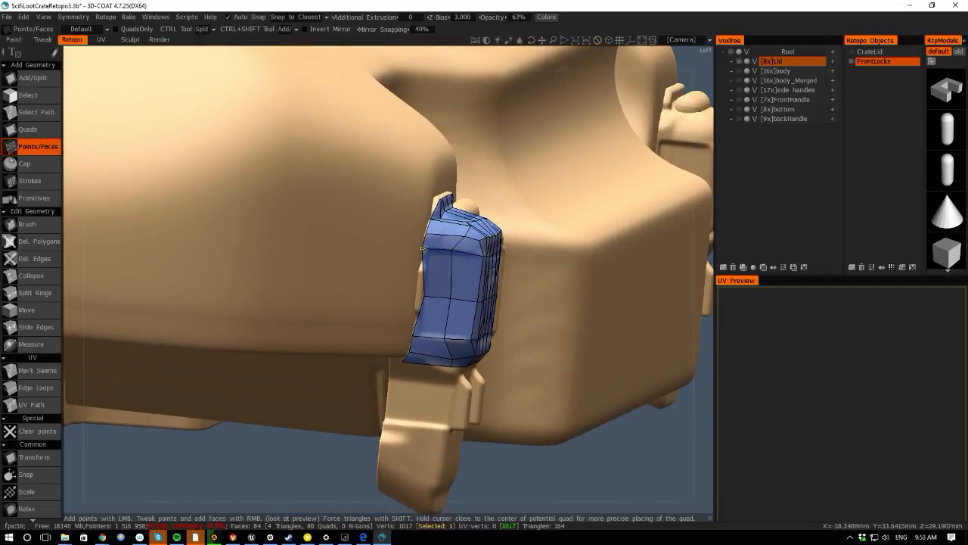
drag(557, 498, 336, 535)
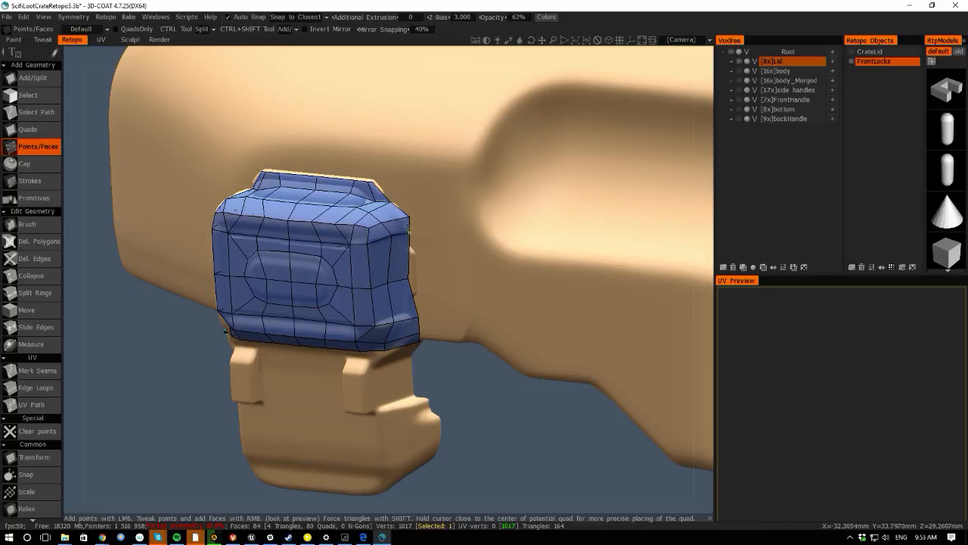
drag(421, 501, 362, 491)
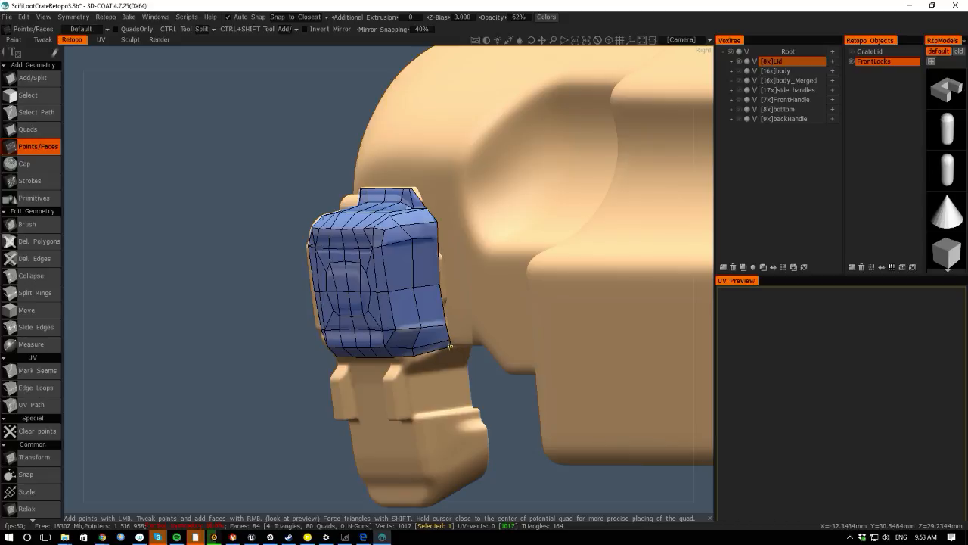
drag(89, 309, 144, 310)
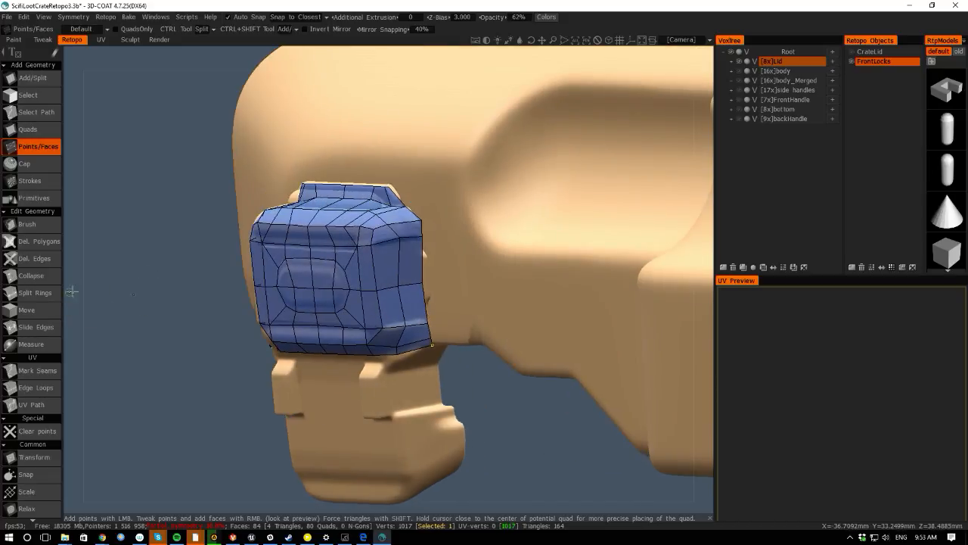
drag(72, 292, 83, 242)
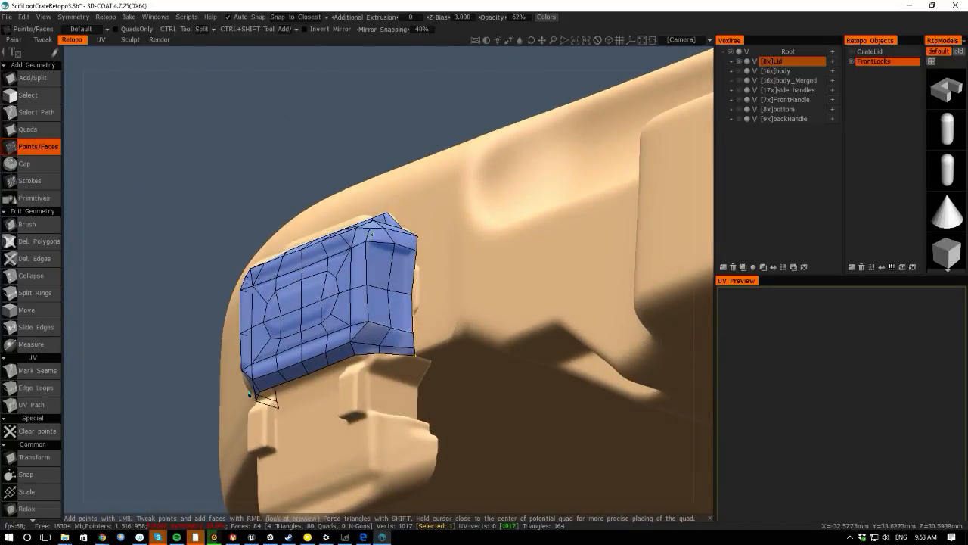
- Split the face at the lock's upper right corner with a new edge using Add/Split
click(32, 78)
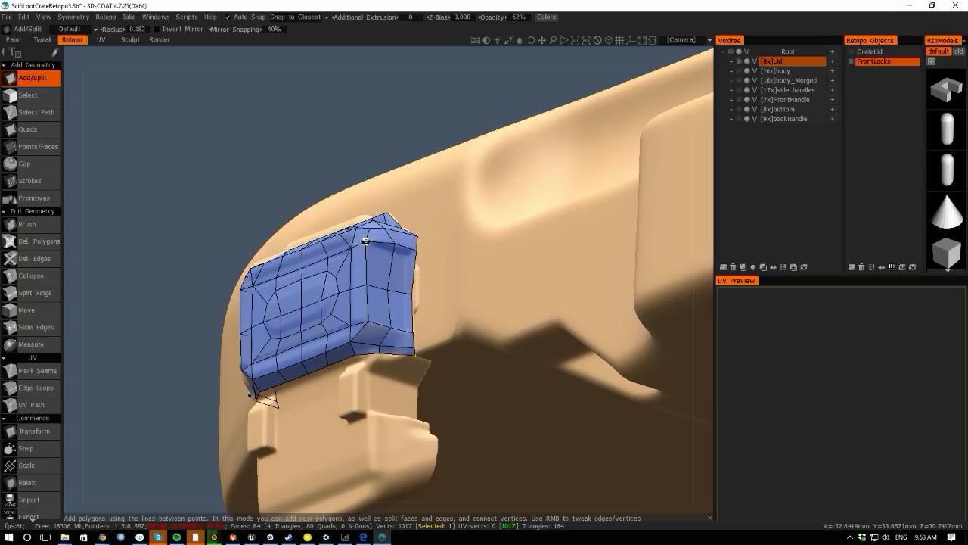
click(390, 253)
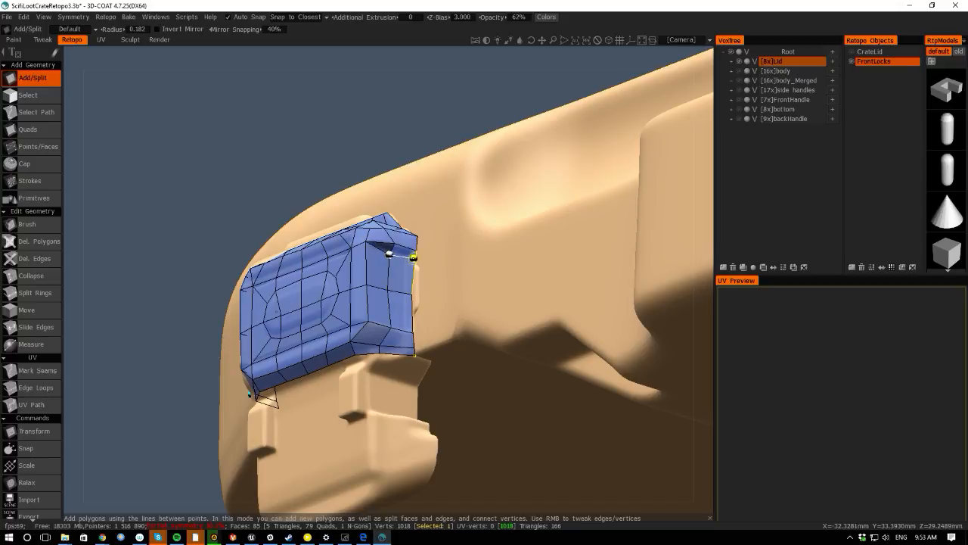
click(414, 258)
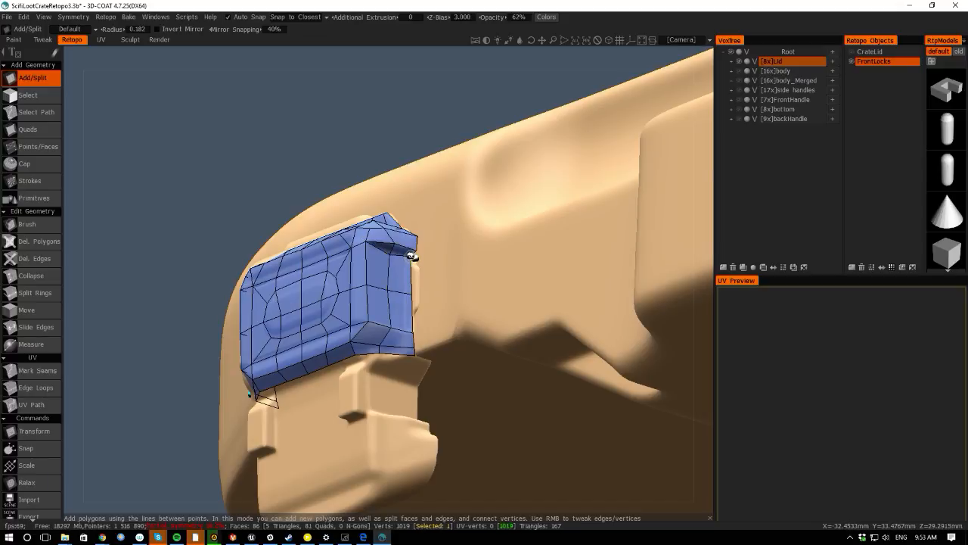
- Split the face at the lock's lower right corner with a new edge
drag(81, 219, 59, 279)
click(371, 307)
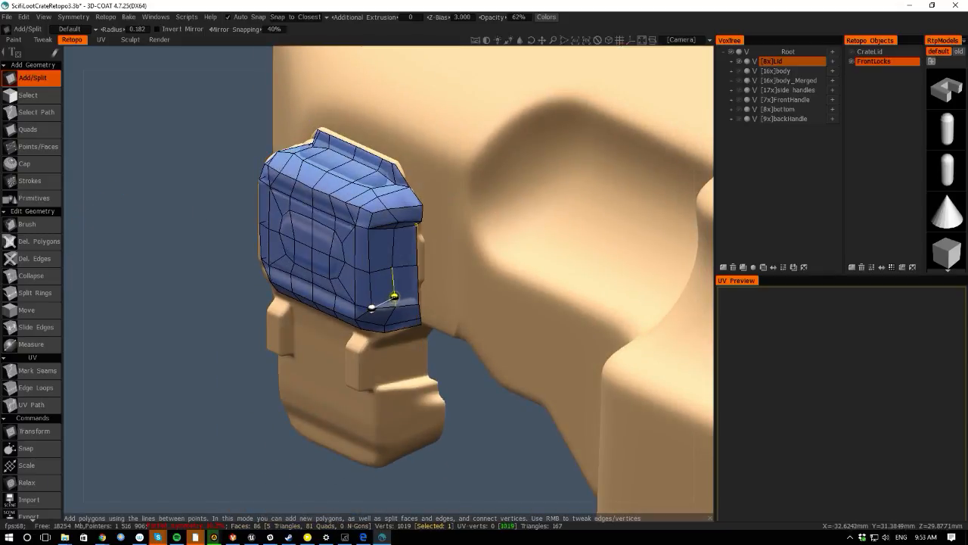
click(393, 295)
click(416, 295)
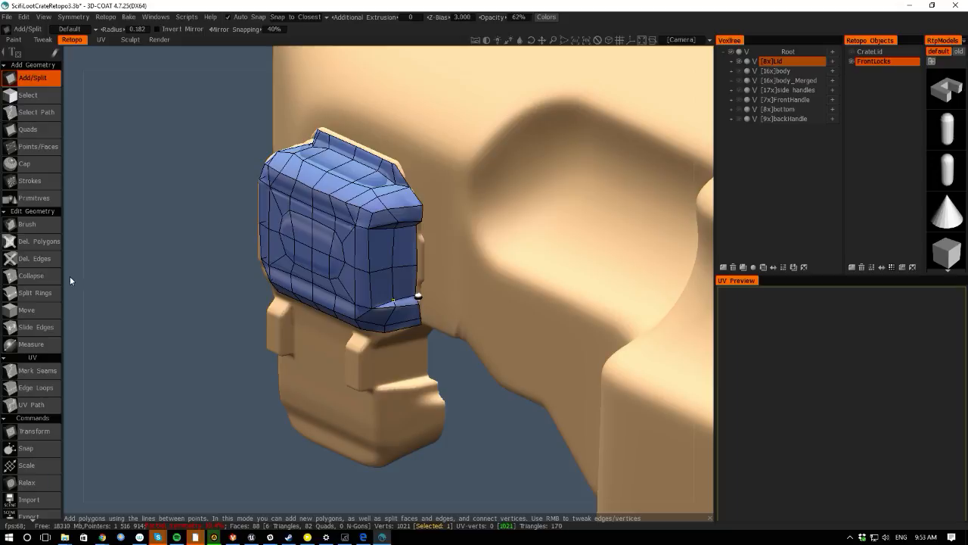
drag(69, 281, 341, 321)
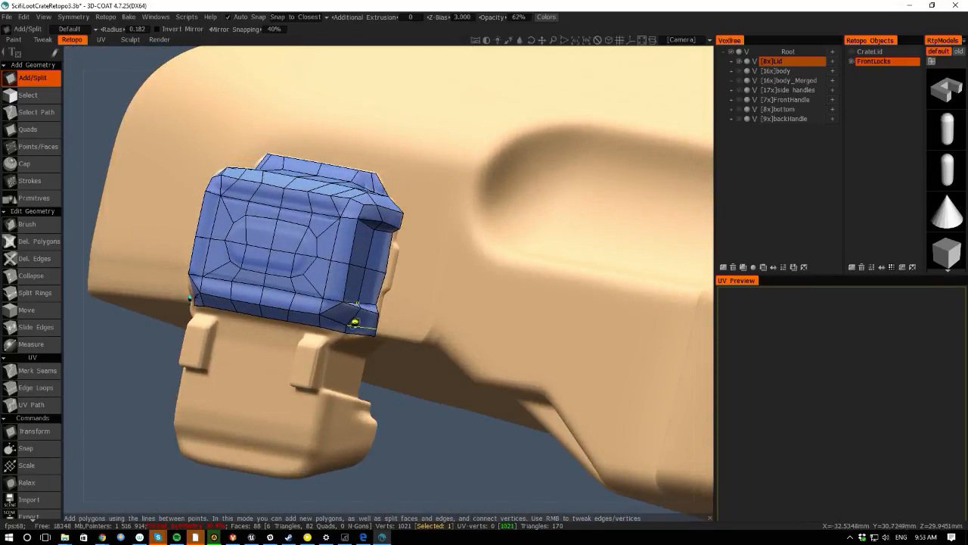
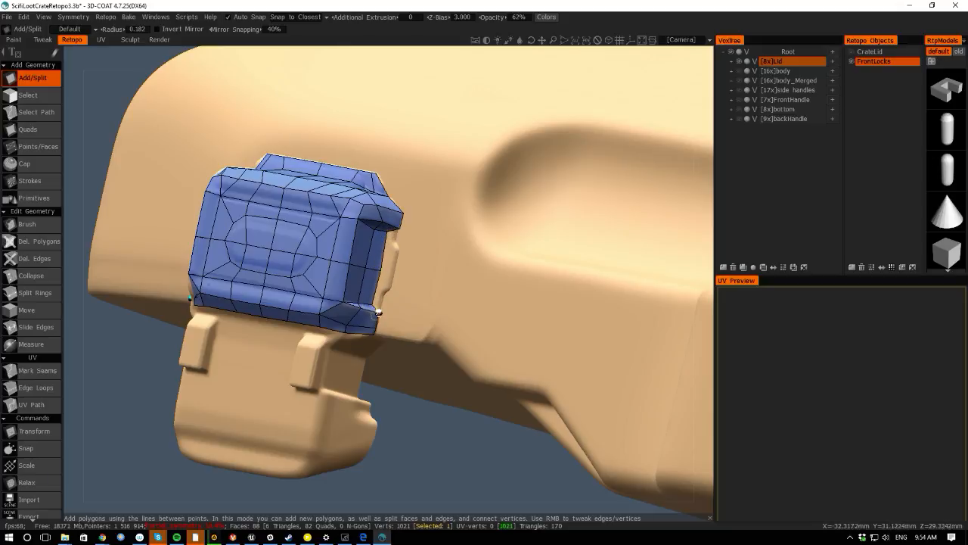
- Split the faces along the lock's right side panel with new edges
drag(66, 206, 74, 276)
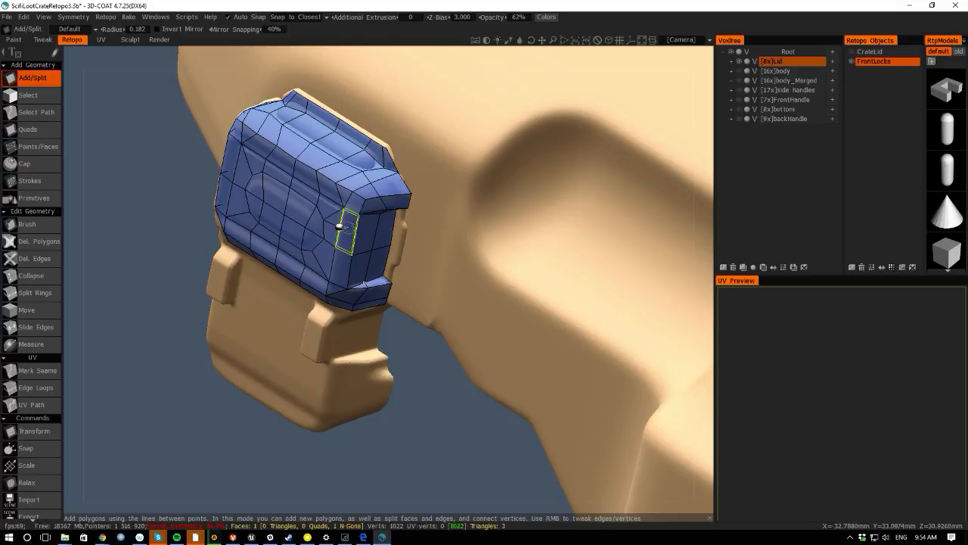
click(355, 228)
click(378, 228)
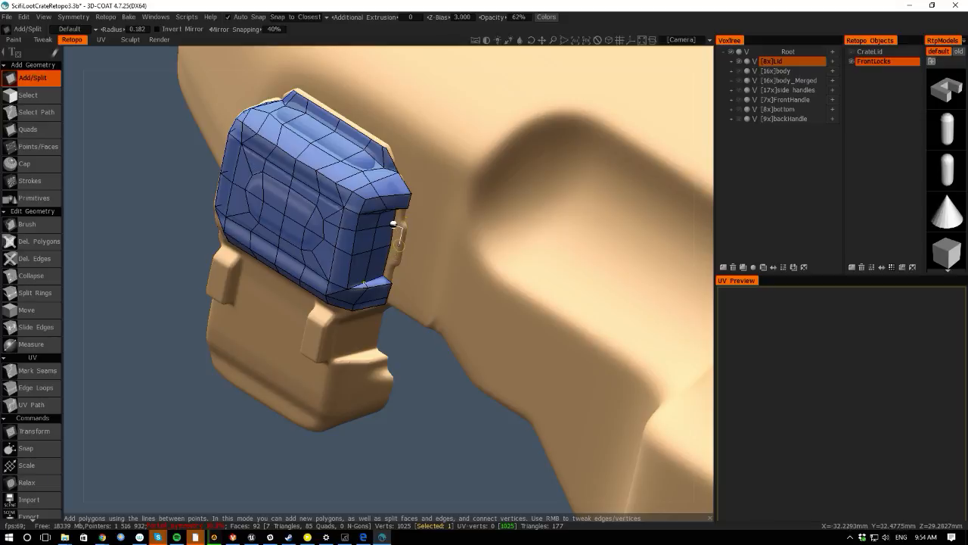
click(395, 256)
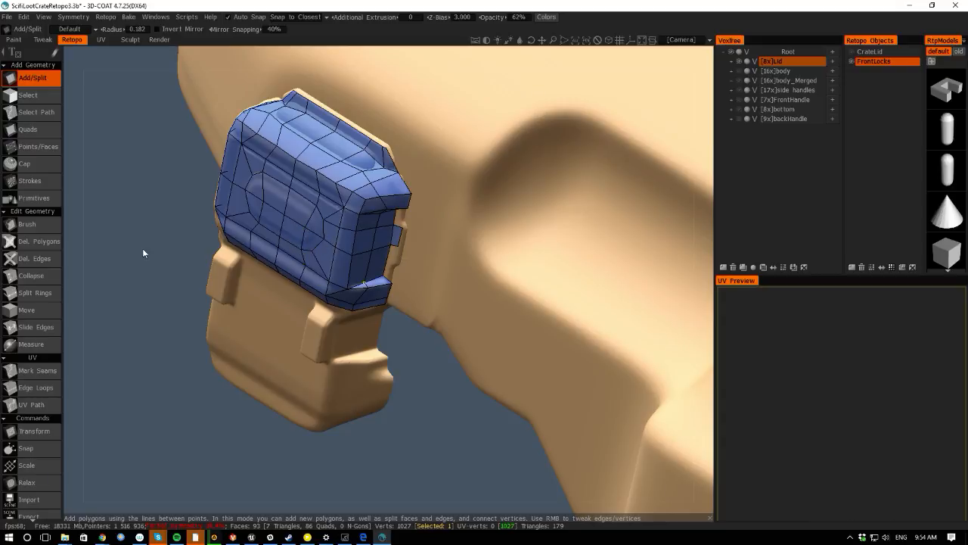
- Add more edge splits on the lock's right side near its lower corner
drag(69, 250, 179, 258)
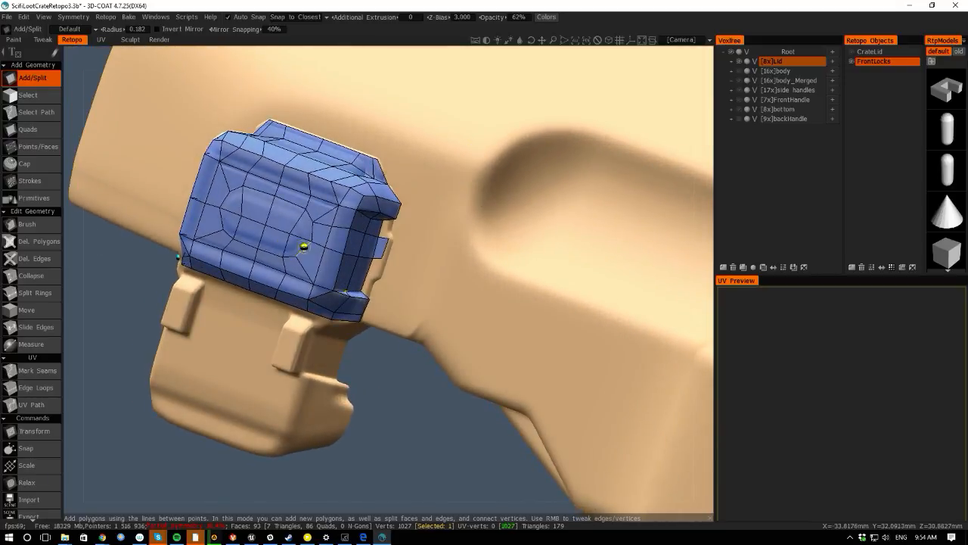
click(319, 262)
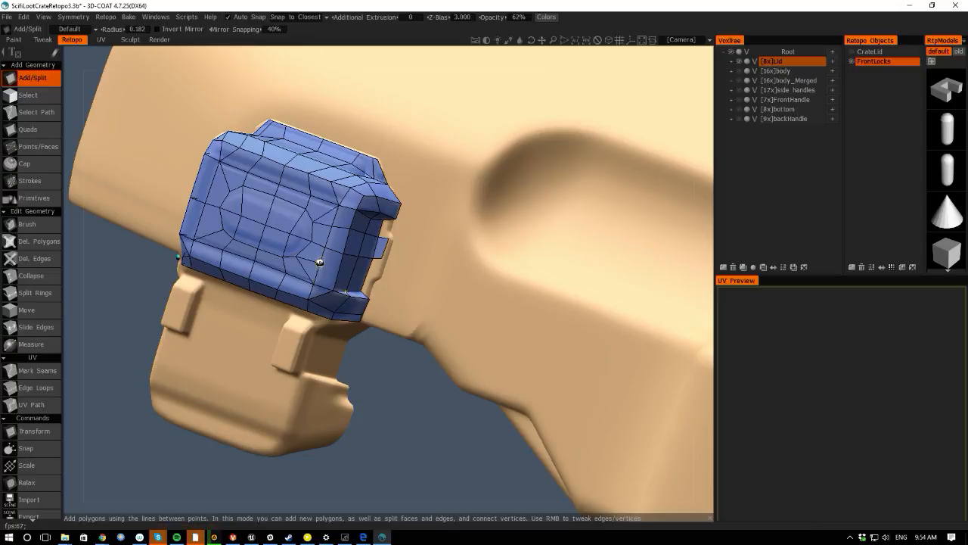
click(338, 271)
click(338, 271)
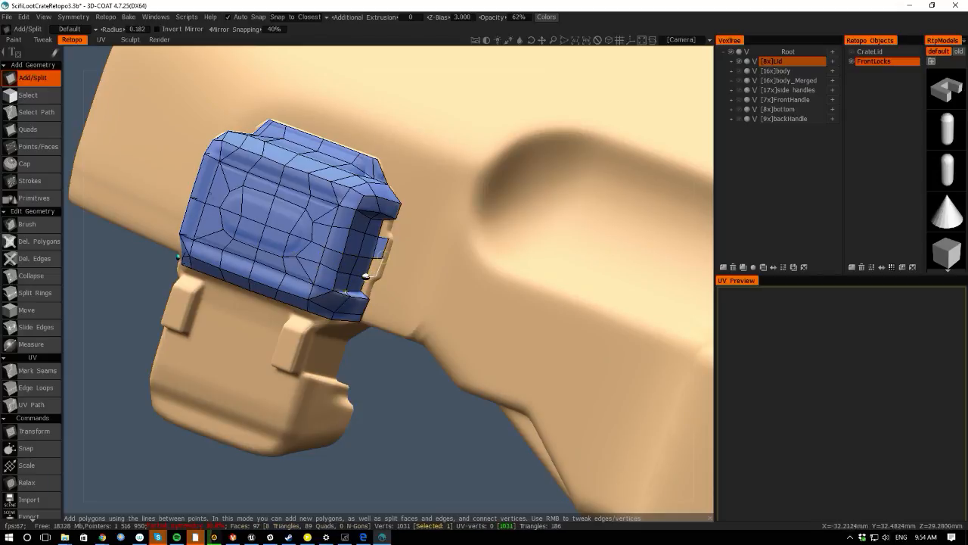
click(381, 258)
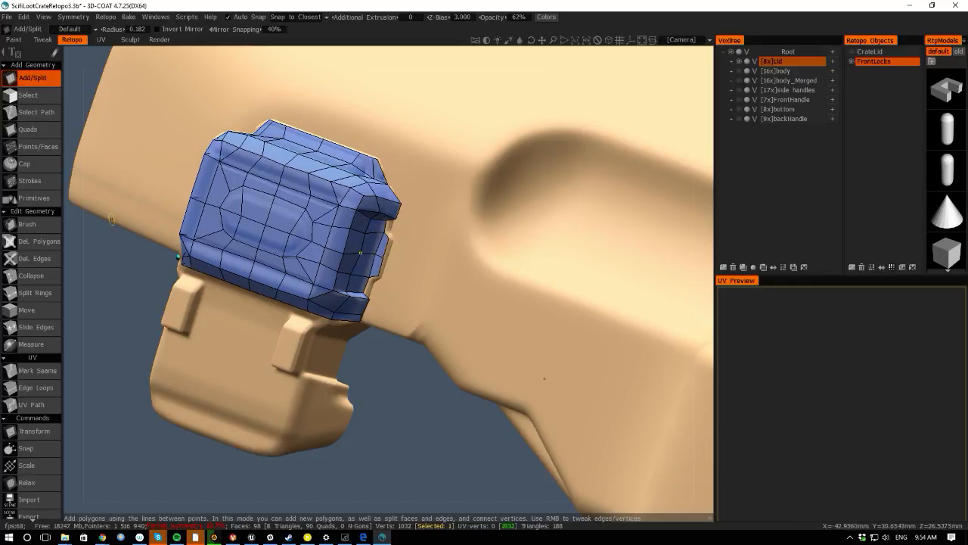
- Split the face along the lock's bottom edge near its right corner with Add/Split
middle_drag(67, 245, 338, 256)
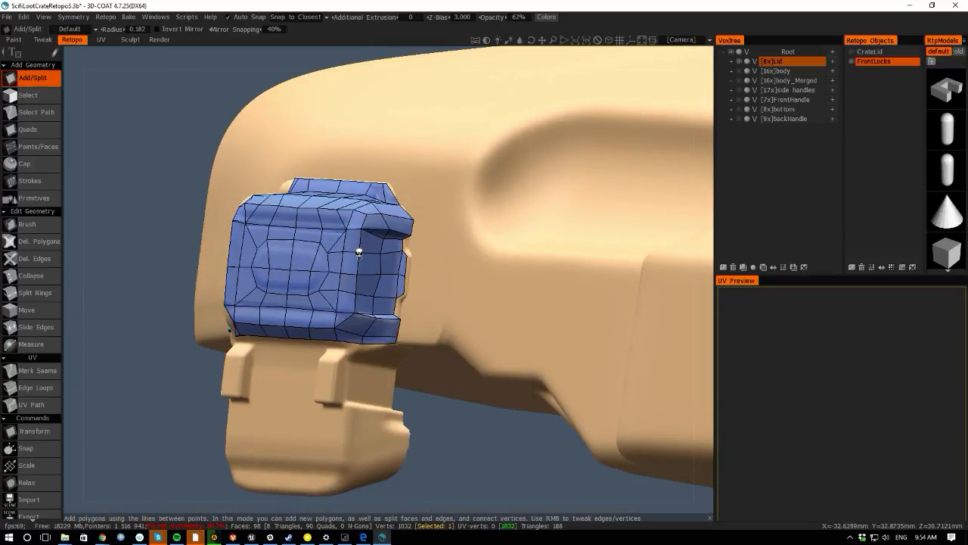
key(space)
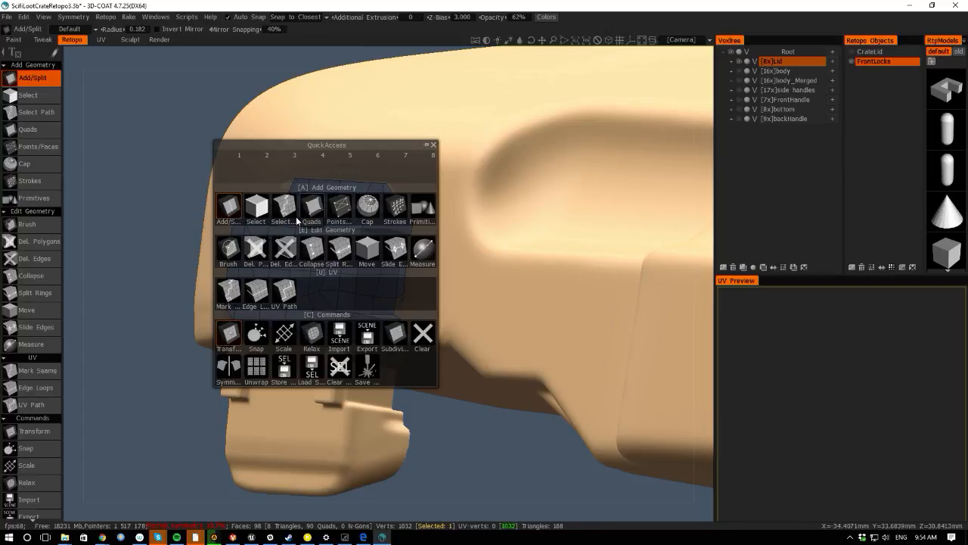
click(339, 206)
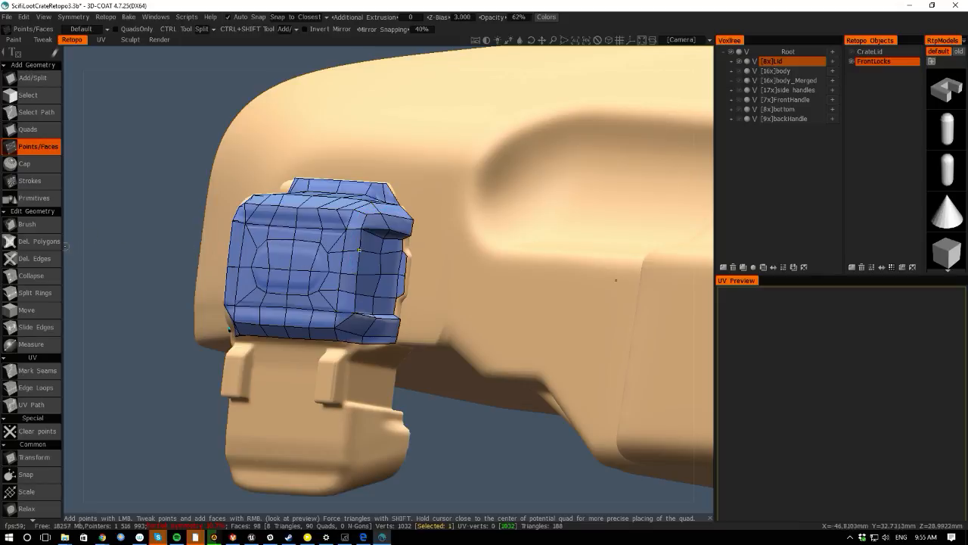
drag(66, 245, 91, 227)
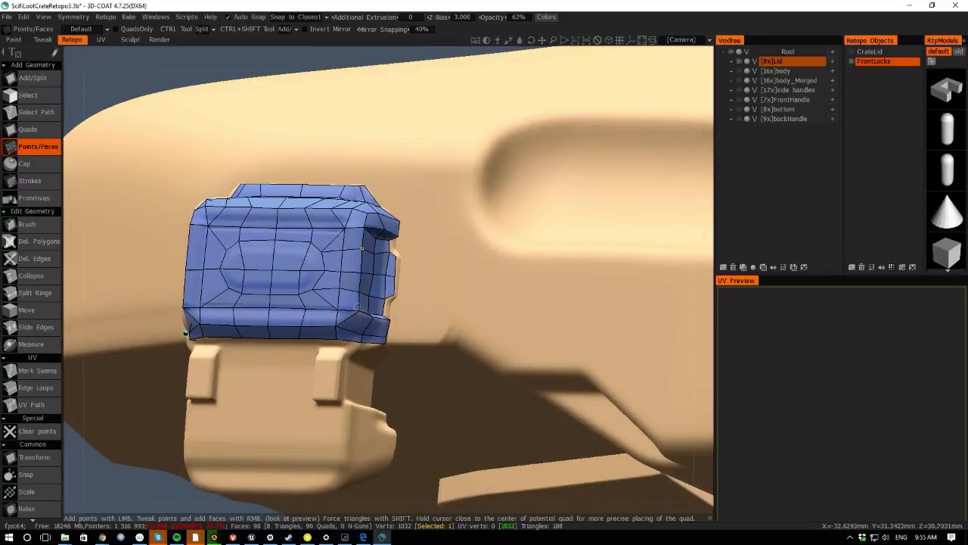
click(32, 78)
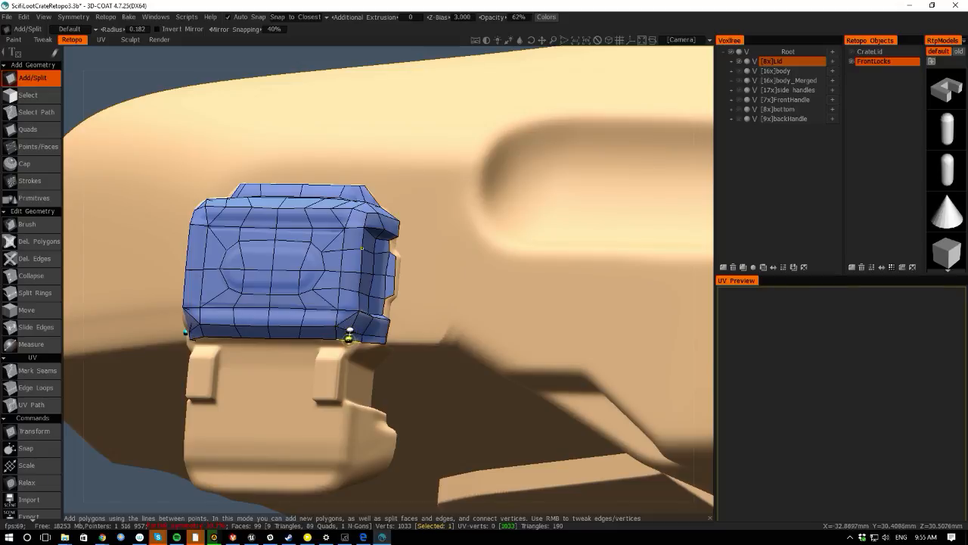
click(349, 335)
mouse_move(160, 251)
alt+mouse_down()
mouse_move(90, 292)
mouse_move(99, 262)
mouse_move(148, 265)
alt+mouse_up()
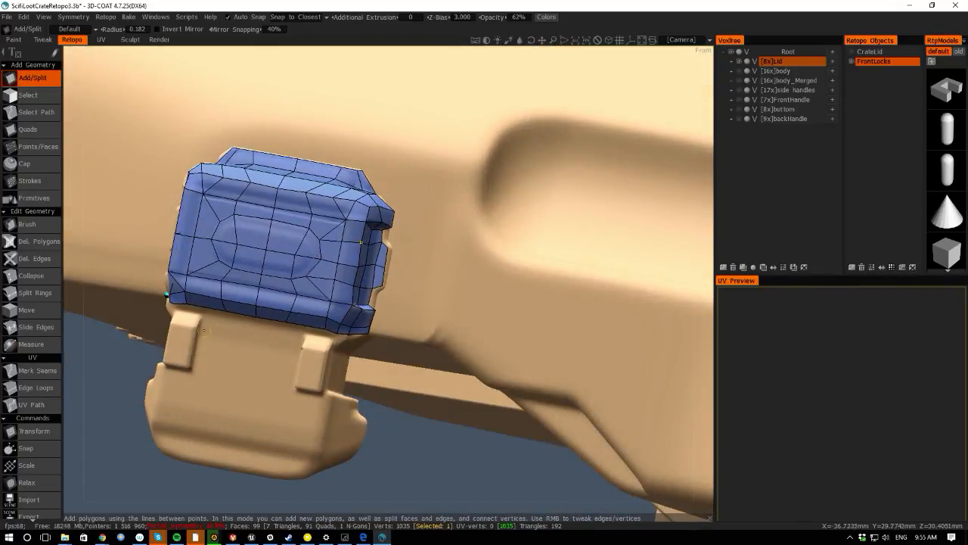
- Apply symmetry to all layers to mirror the lock's retopo mesh to the other side
drag(424, 511, 448, 284)
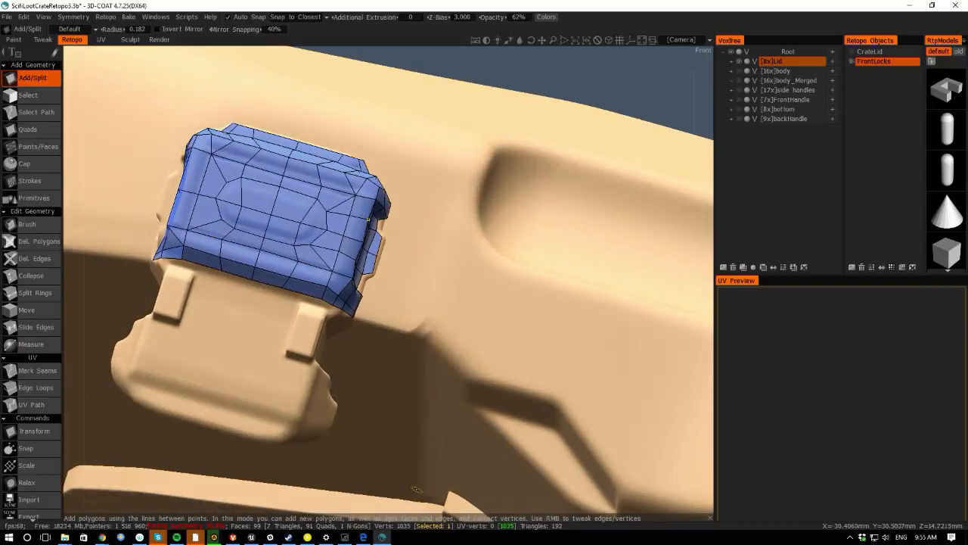
drag(69, 202, 71, 239)
key(space)
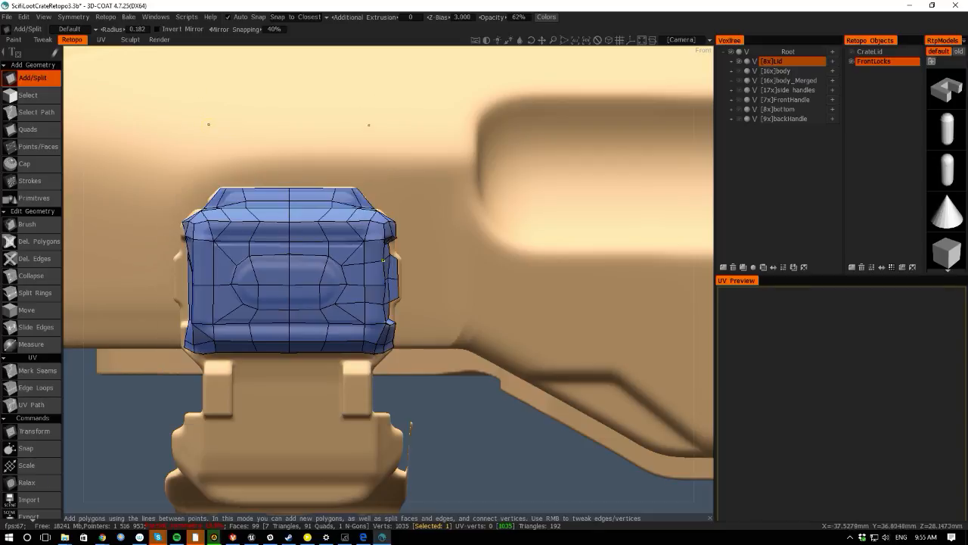
click(106, 16)
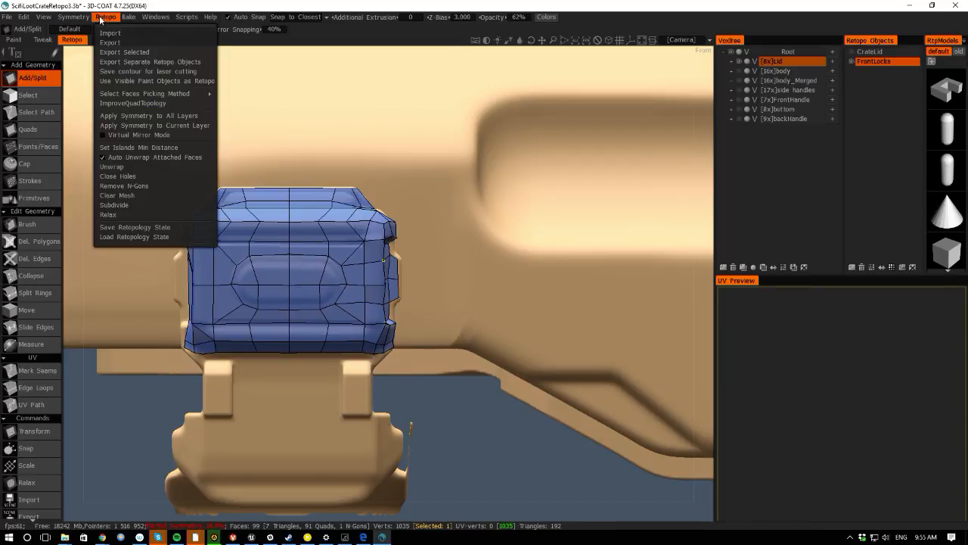
click(110, 116)
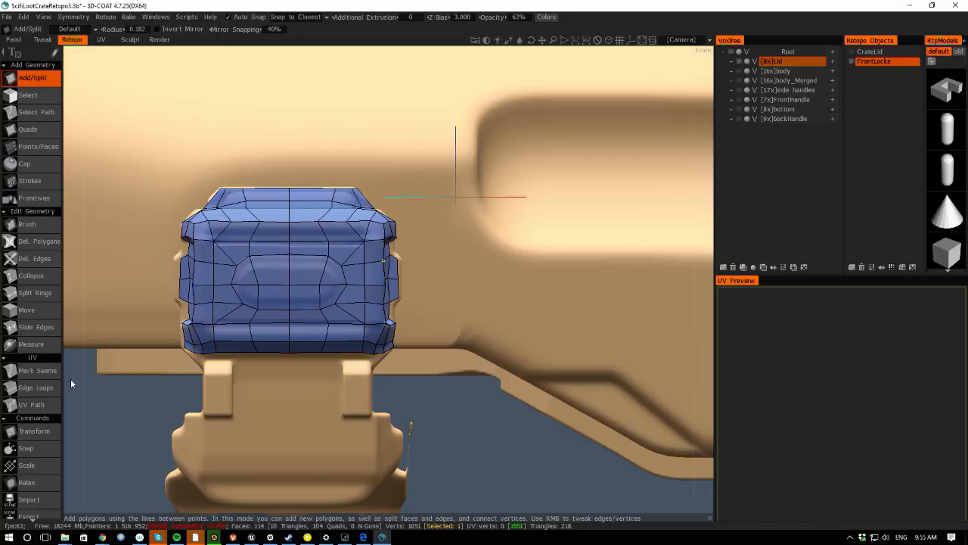
- Switch to Points/Faces and place points over the latch body below the lock
right_drag(71, 380, 79, 346)
middle_drag(101, 363, 153, 294)
right_drag(153, 294, 186, 341)
key(space)
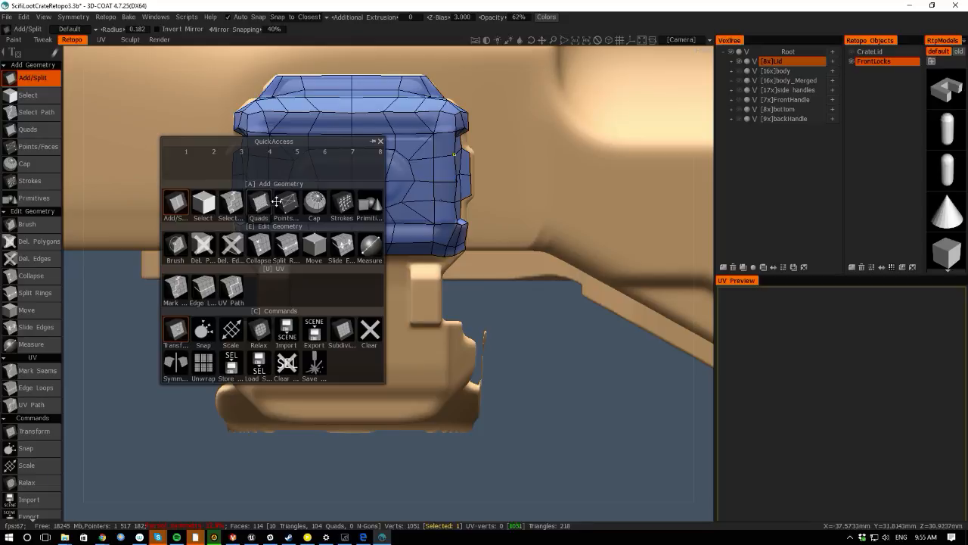
click(287, 203)
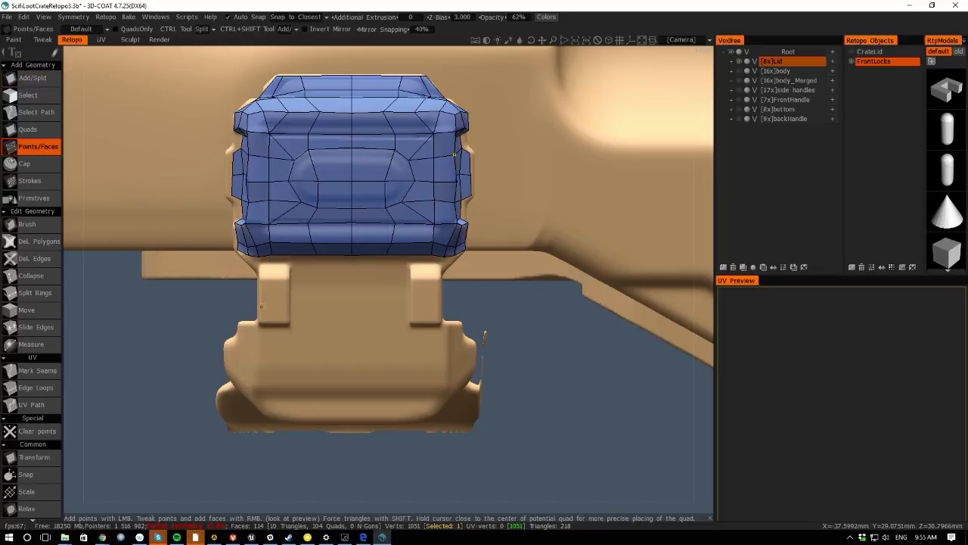
click(257, 390)
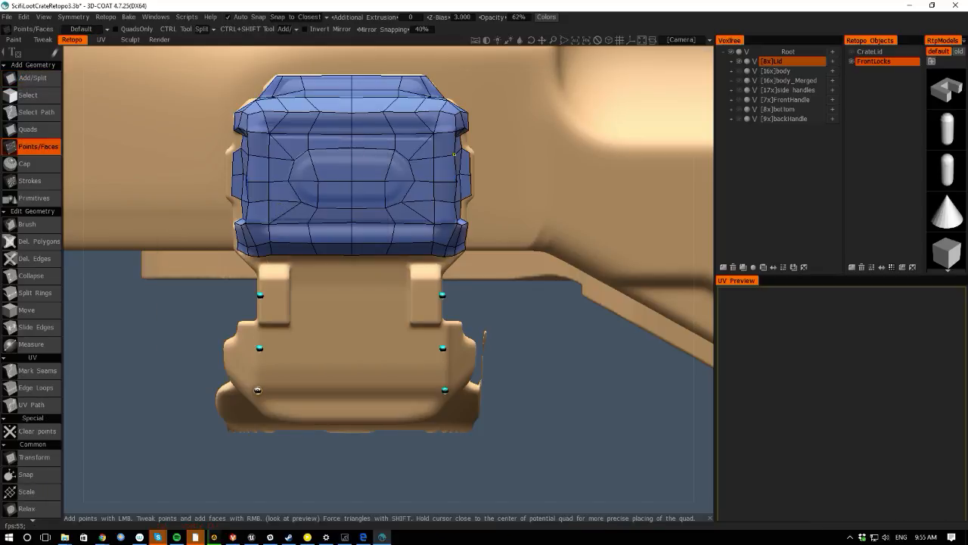
click(257, 403)
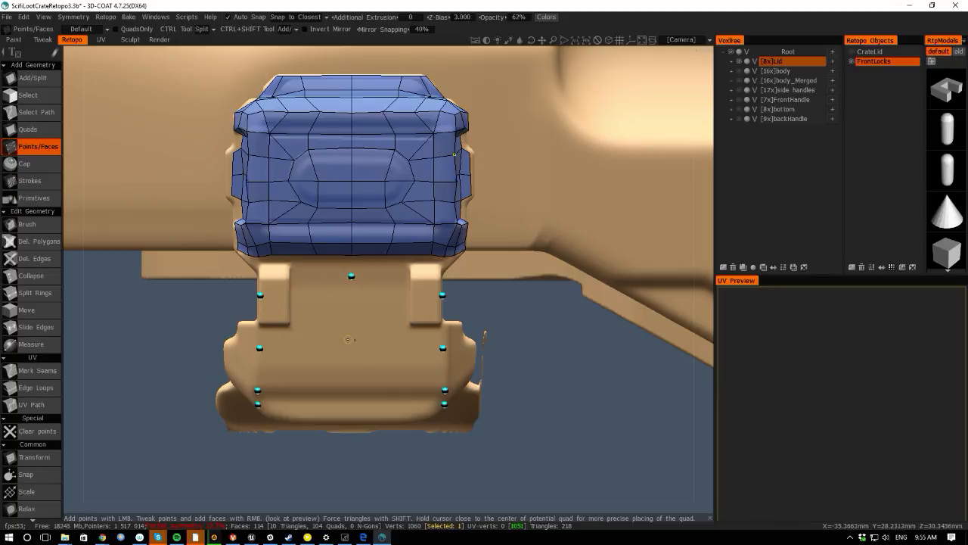
click(350, 346)
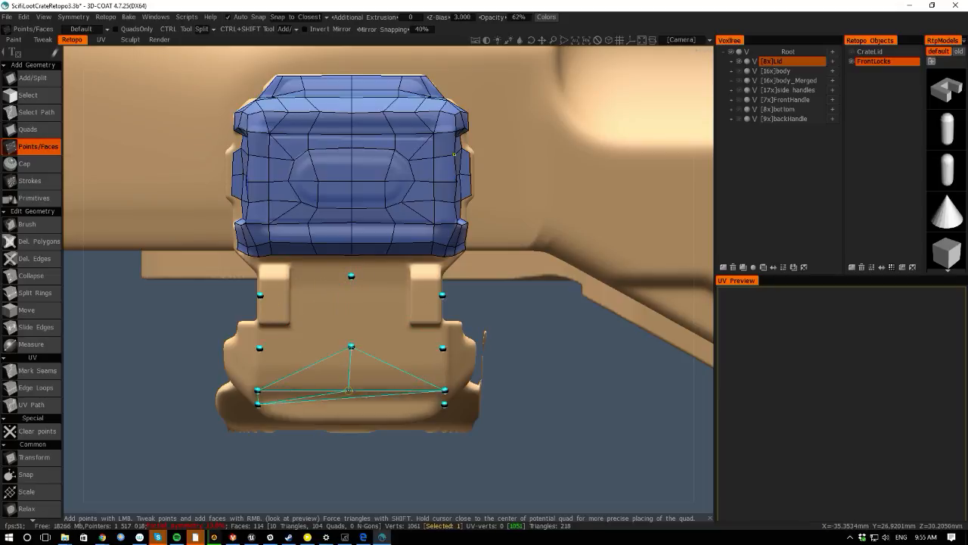
- Build faces across the latch body from the points and pull its top center point upward
right_click(307, 382)
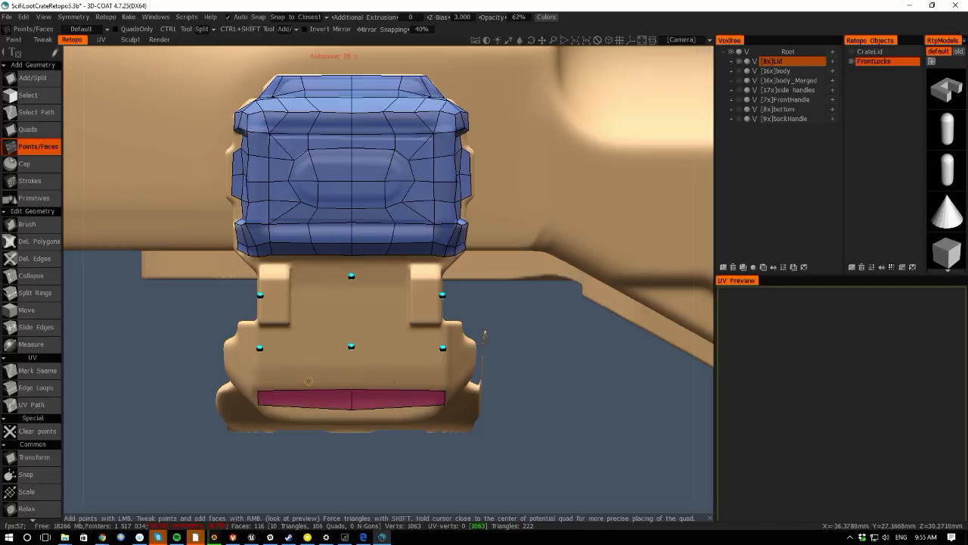
right_click(306, 370)
right_click(303, 319)
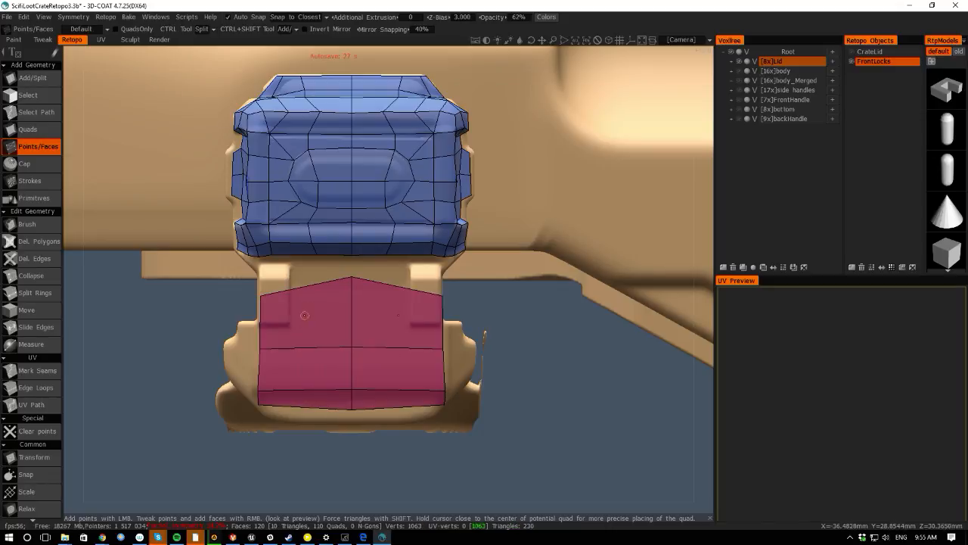
right_drag(349, 280, 348, 296)
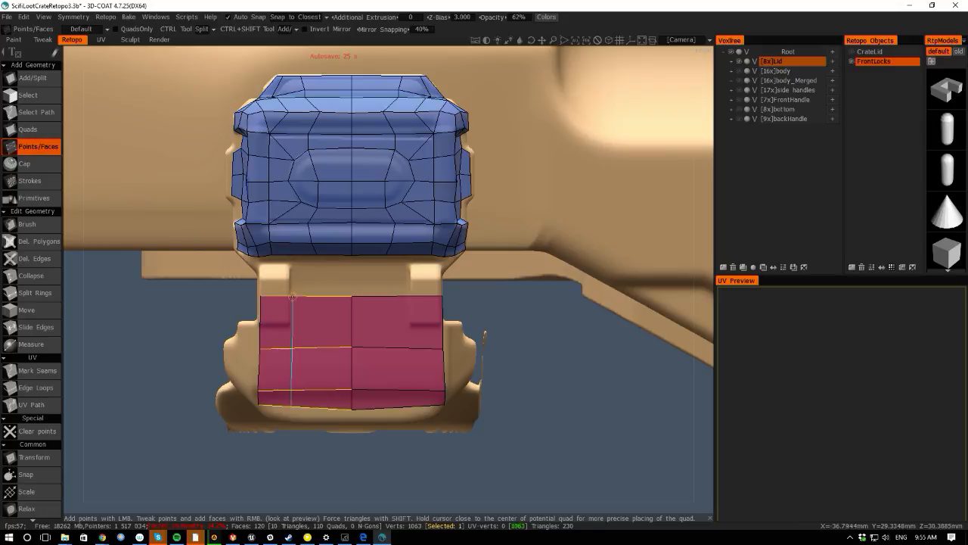
- Try adding a point and building a face over the left strap, then undo the face
ctrl+click(283, 299)
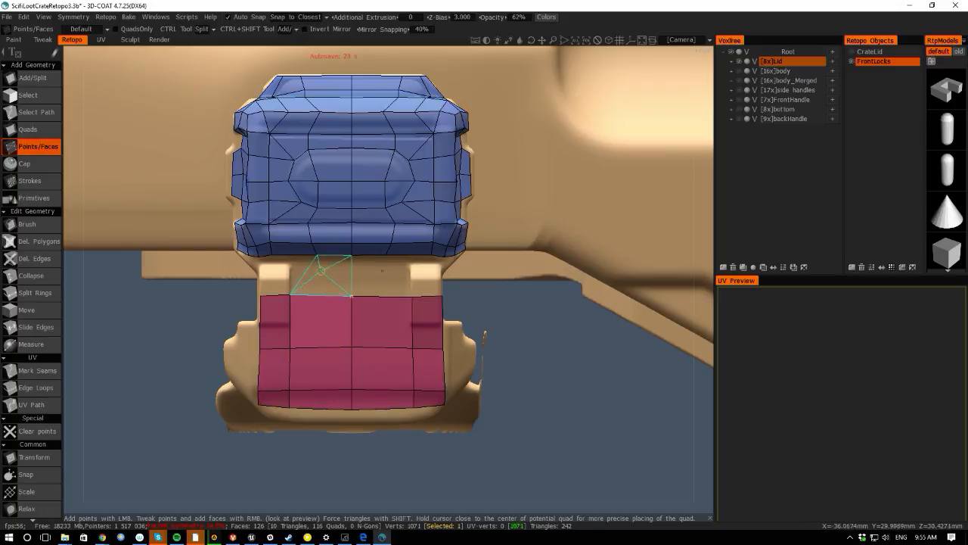
right_click(322, 271)
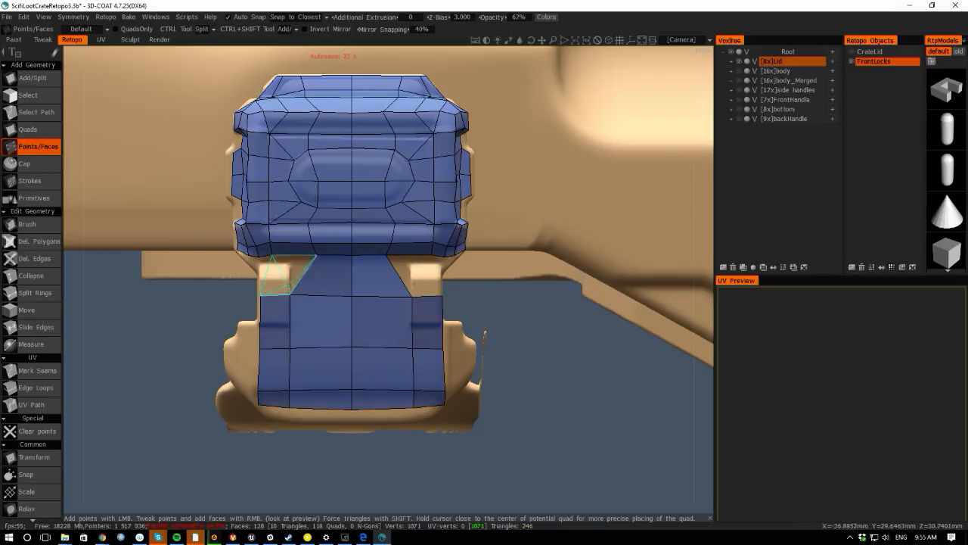
key(ctrl+z)
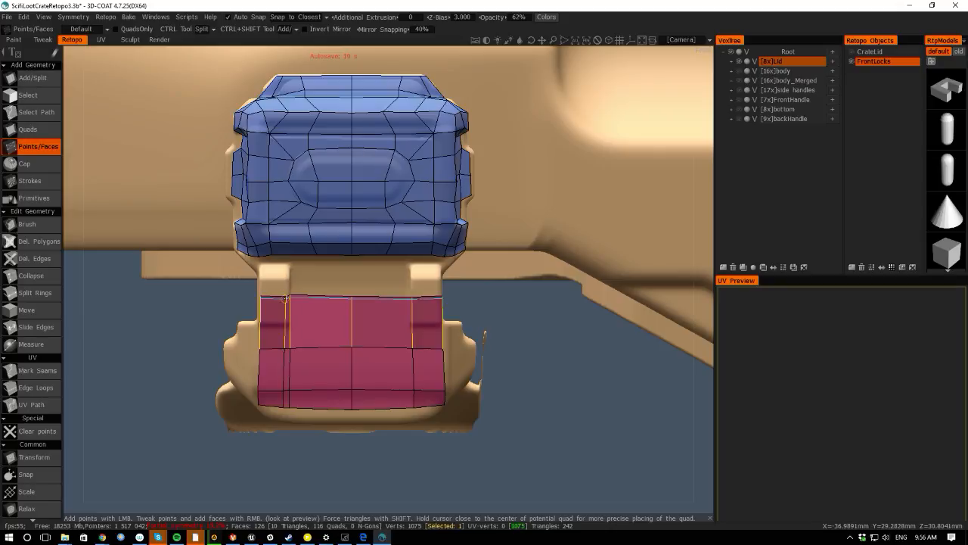
- Build faces over the left and center straps linking the latch body to the lock
right_click(272, 271)
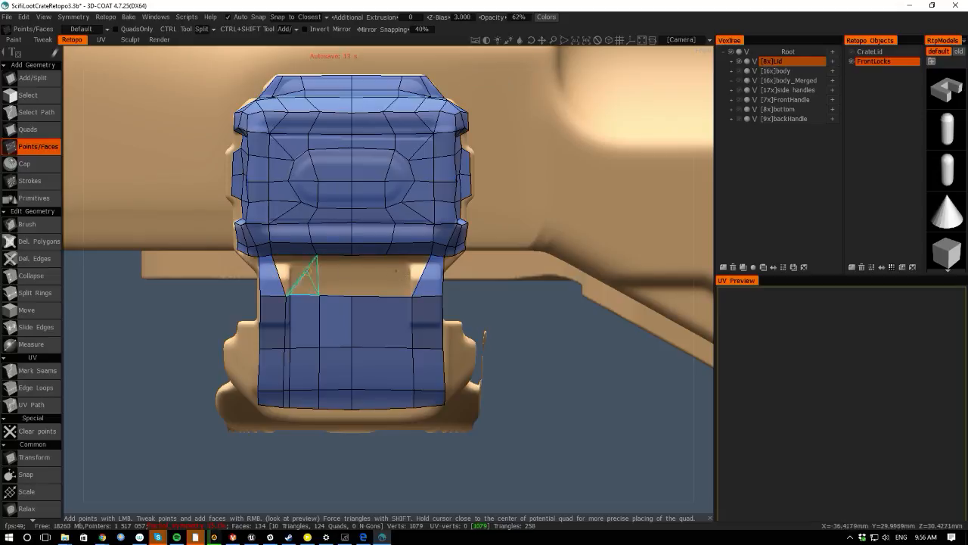
right_click(334, 275)
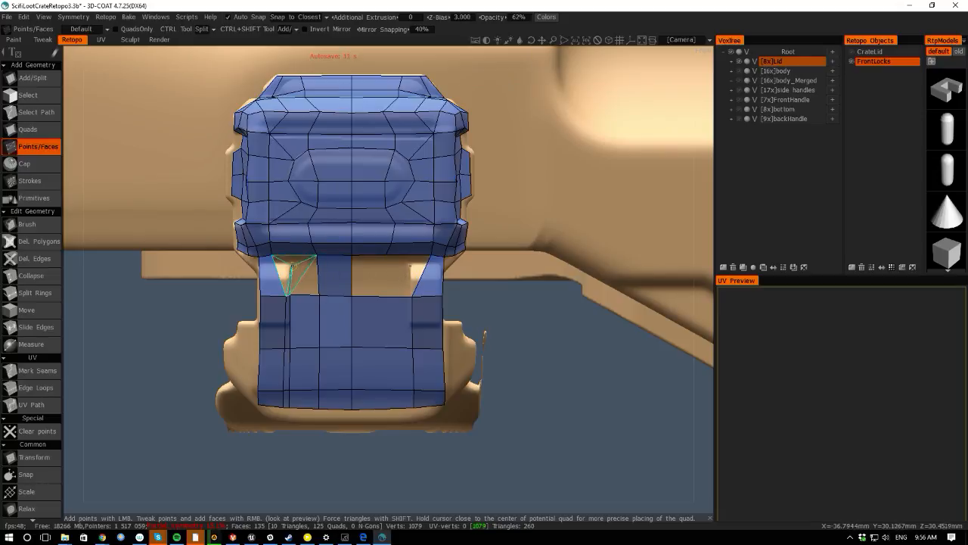
click(292, 267)
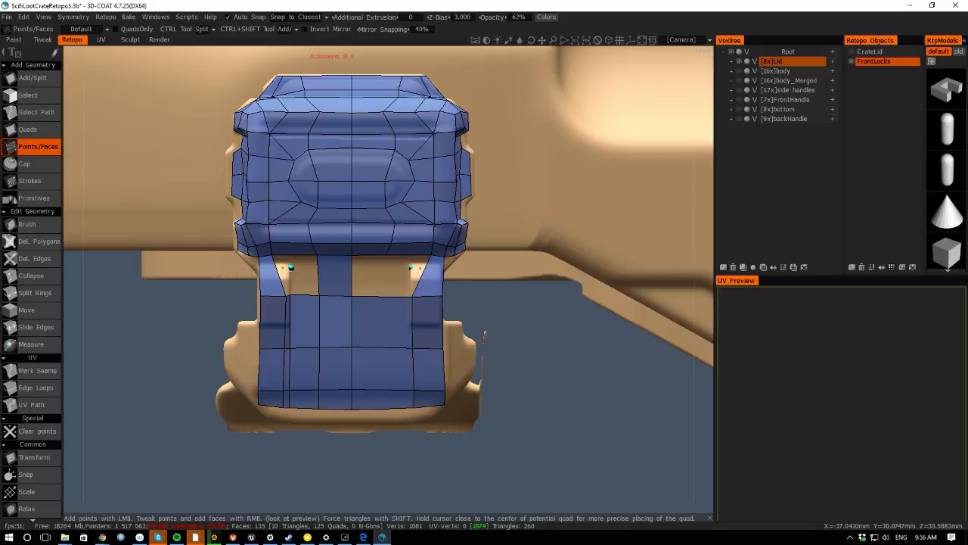
right_click(283, 269)
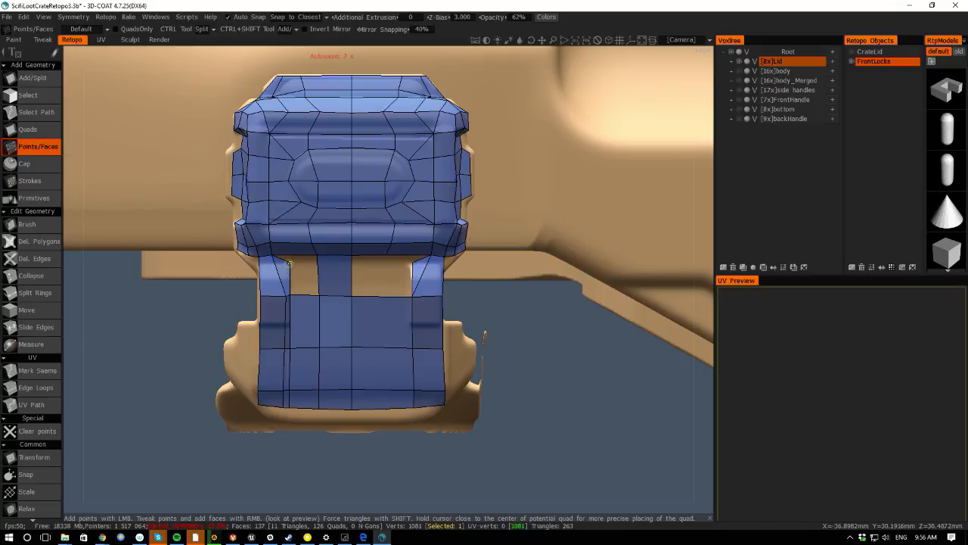
- Add points at the left strap's top edge and build a face closing the gap to the lock
click(289, 250)
ctrl+click(291, 248)
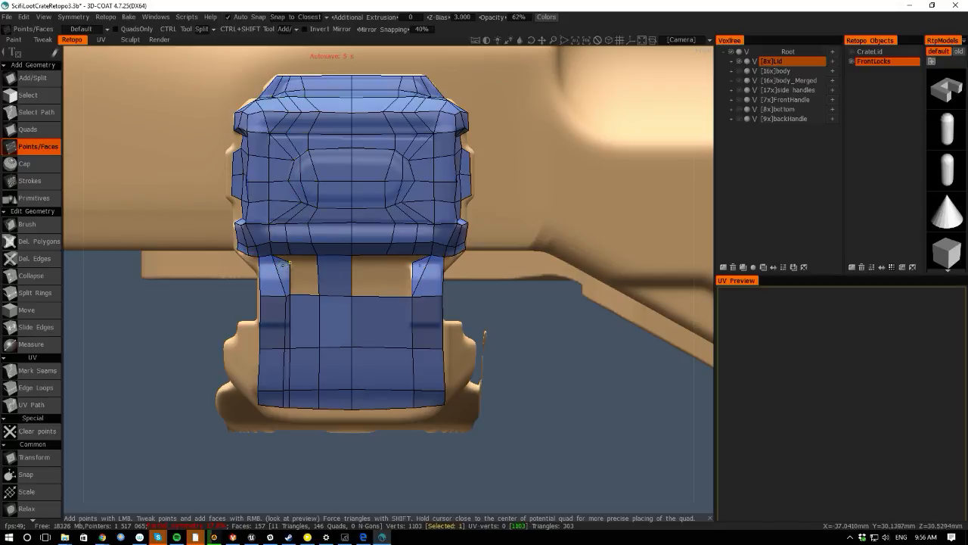
right_drag(289, 262, 290, 254)
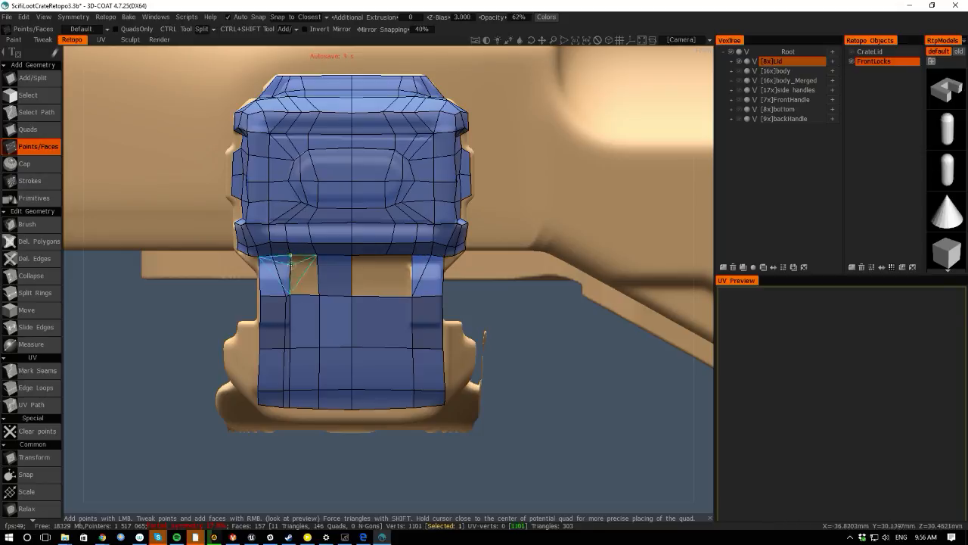
right_click(305, 273)
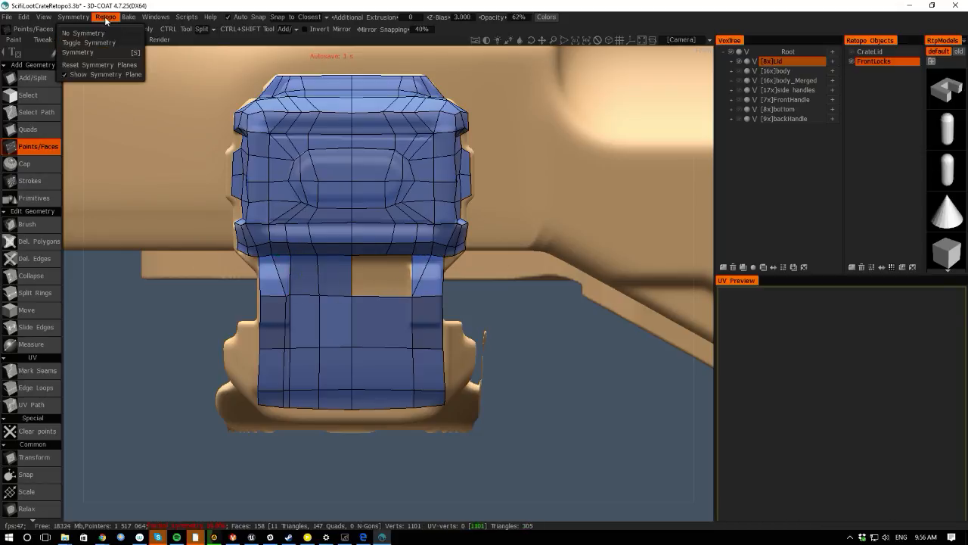
- Apply symmetry to the current retopo layer to mirror the lock mesh to its other half
mouse_move(107, 18)
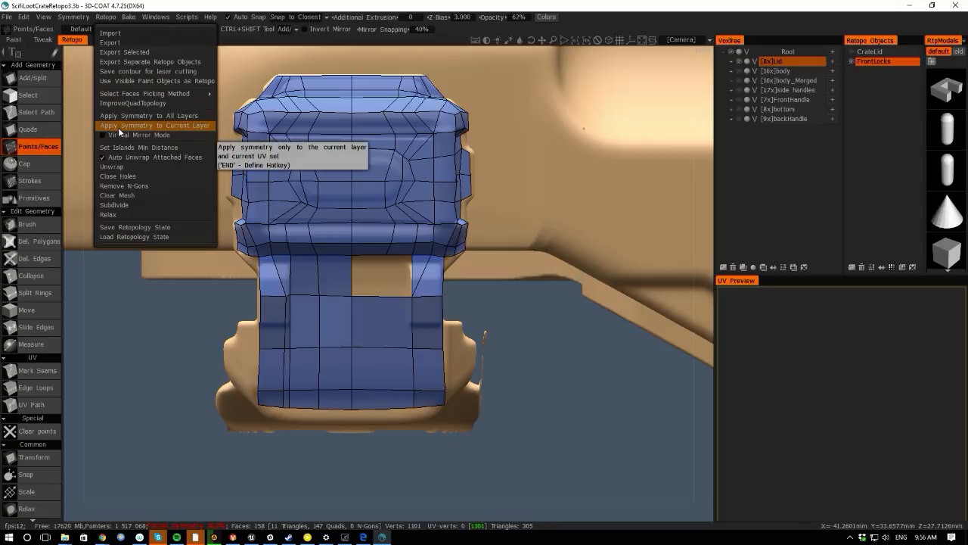
click(119, 126)
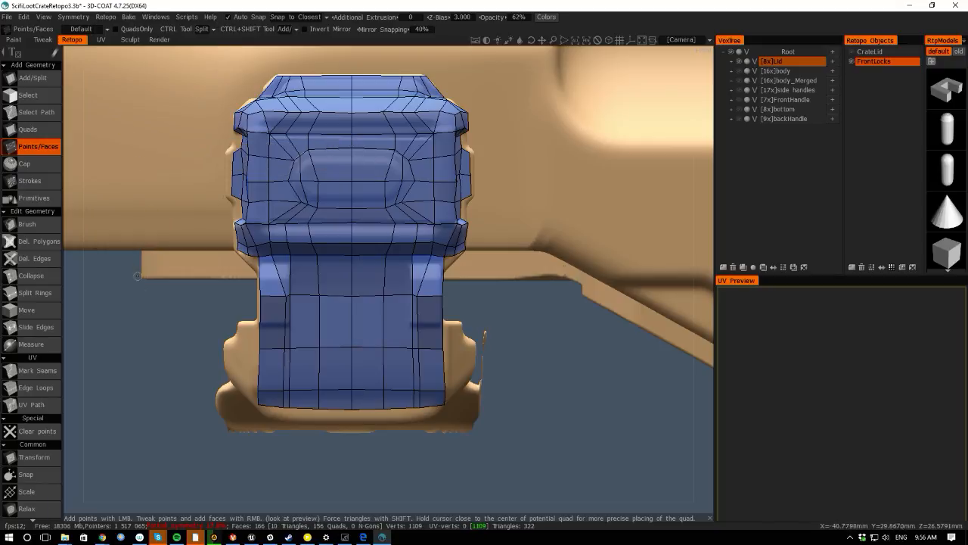
right_drag(165, 341, 129, 274)
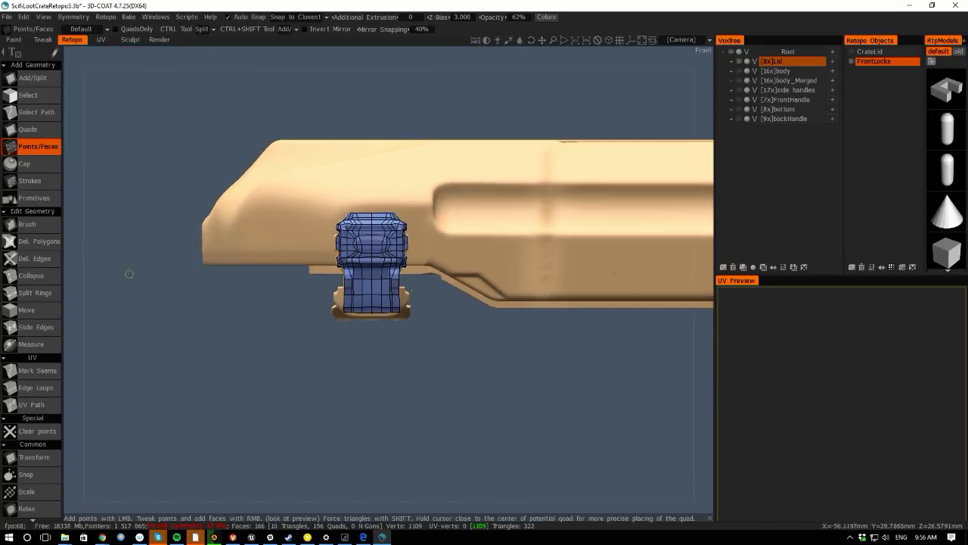
- Toggle the CrateLid retopo layer on and off while orbiting to compare it with the lock
click(852, 53)
middle_drag(390, 121, 292, 106)
right_drag(292, 105, 250, 50)
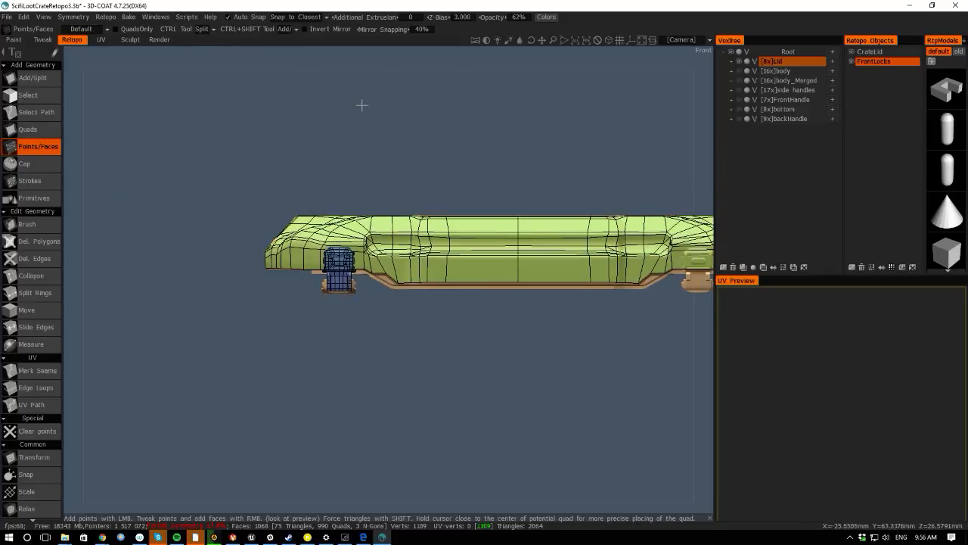
middle_drag(361, 104, 174, 111)
right_drag(174, 110, 223, 141)
drag(275, 60, 307, 66)
click(852, 52)
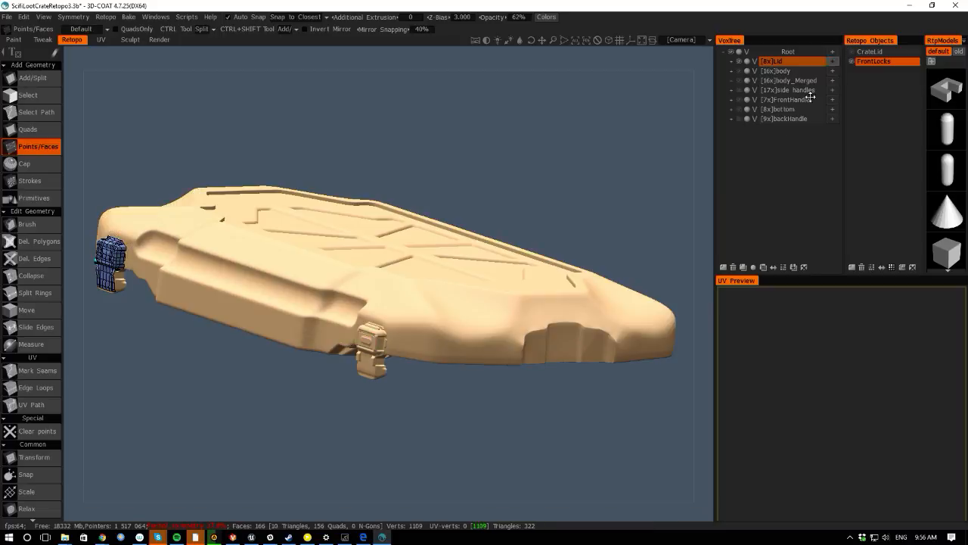
- Insert an edge loop running around the top of the lock body
middle_drag(236, 371, 333, 338)
right_drag(333, 337, 136, 313)
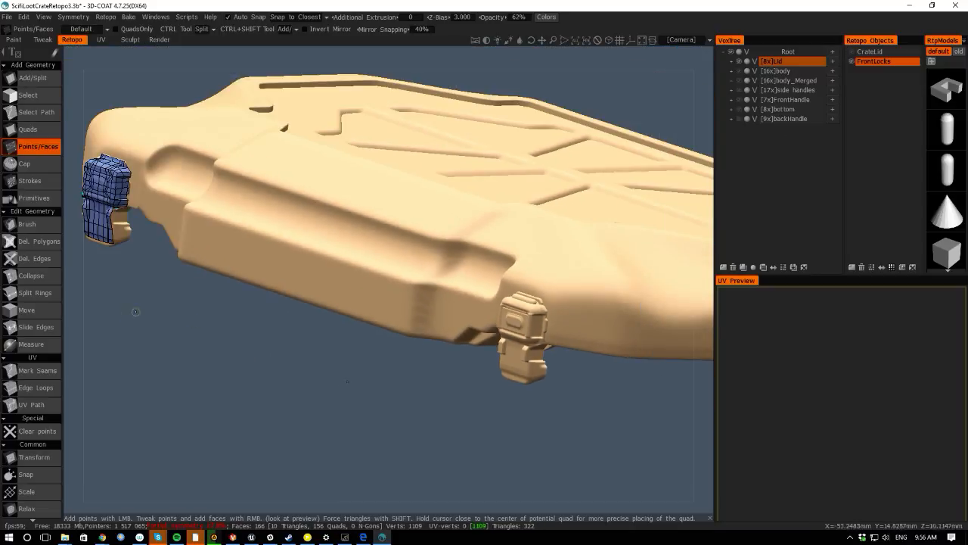
drag(76, 333, 221, 325)
middle_drag(220, 325, 363, 303)
right_drag(364, 302, 286, 272)
middle_drag(285, 273, 456, 431)
right_drag(455, 431, 450, 394)
drag(71, 242, 205, 308)
right_drag(205, 308, 169, 292)
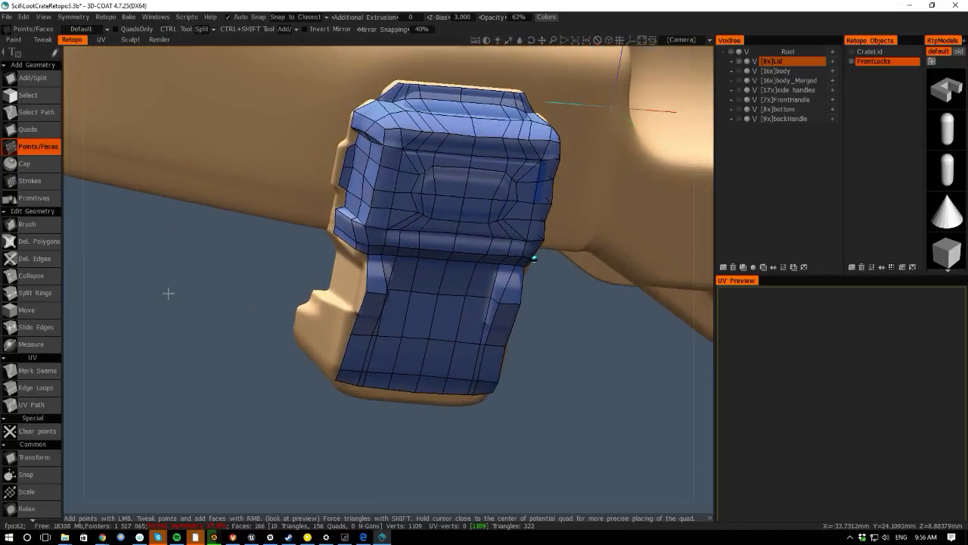
middle_drag(169, 292, 180, 373)
key(space)
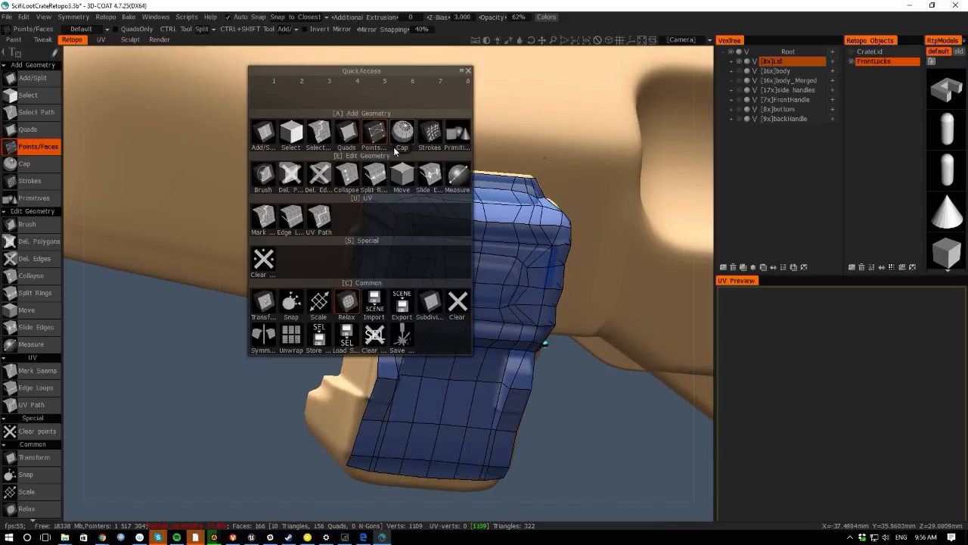
click(358, 136)
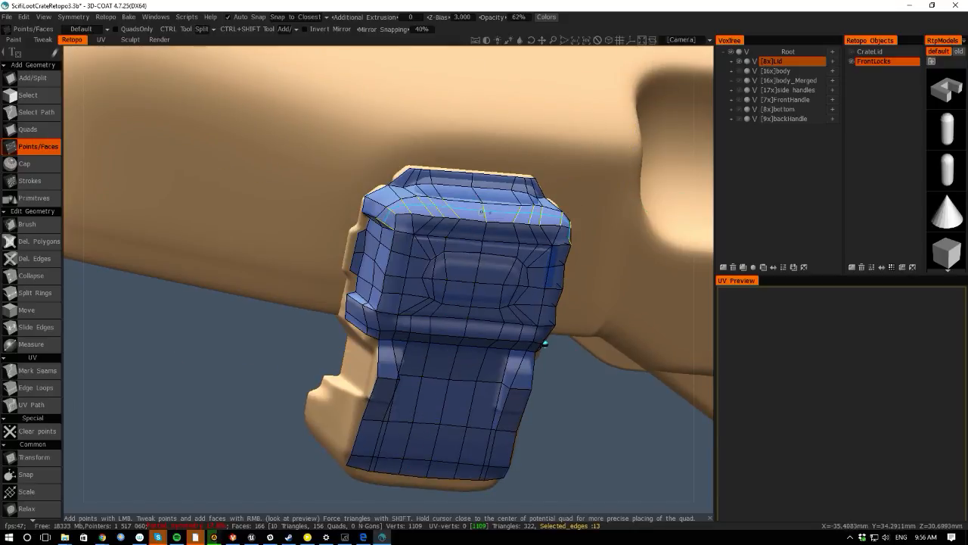
ctrl+click(482, 212)
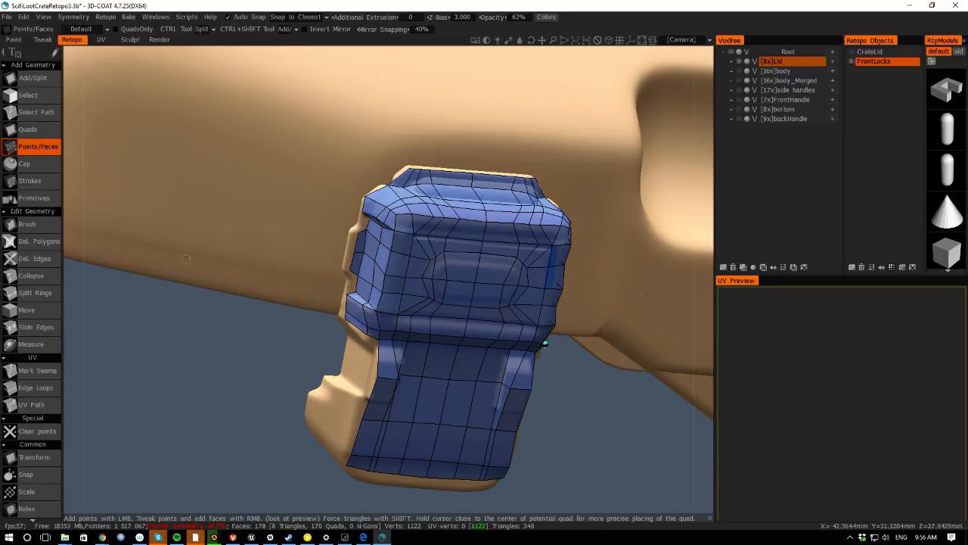
click(350, 500)
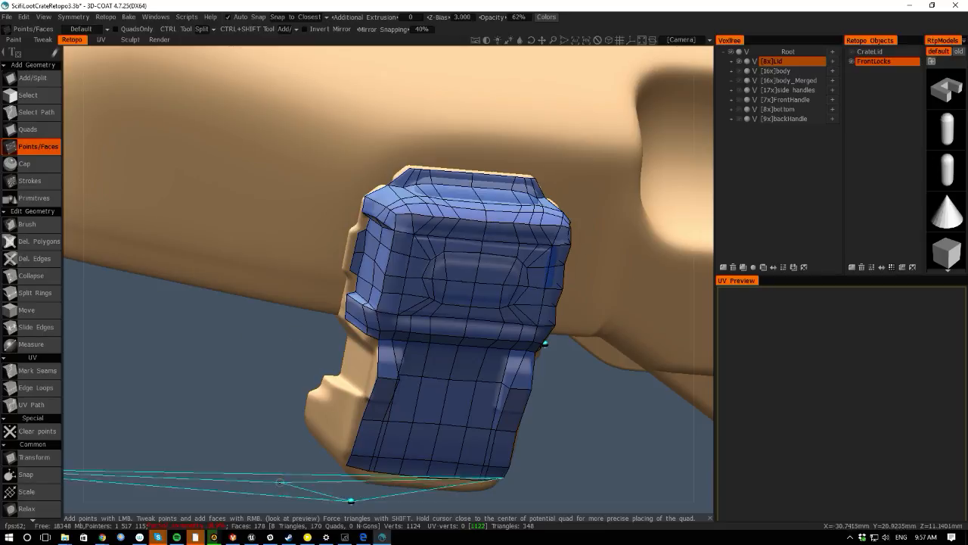
drag(73, 321, 78, 297)
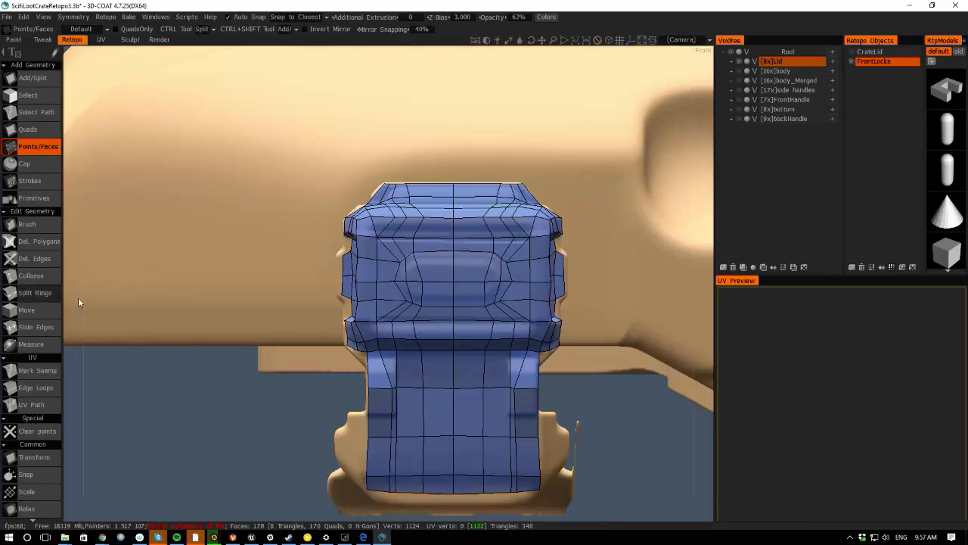
right_drag(205, 389, 94, 284)
drag(66, 316, 125, 341)
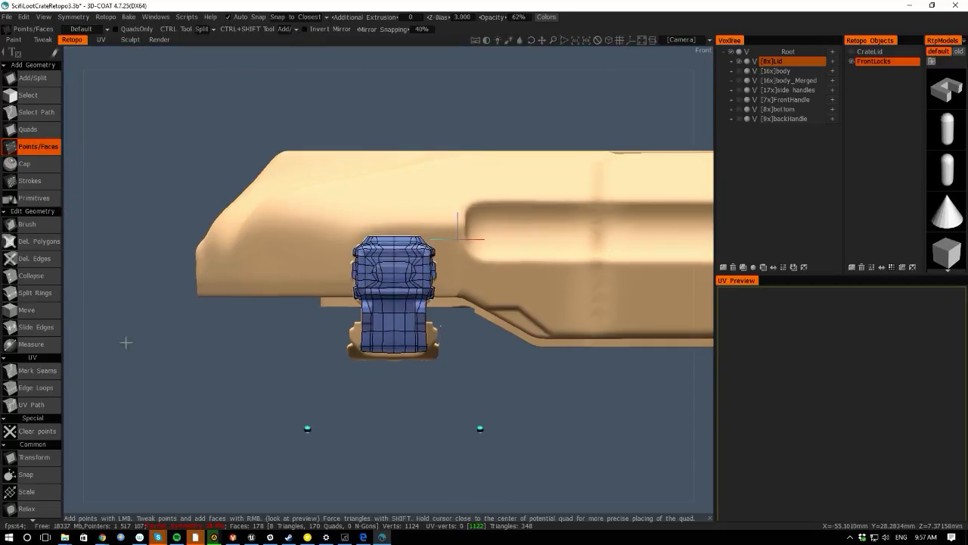
right_drag(125, 341, 268, 391)
right_drag(180, 406, 220, 419)
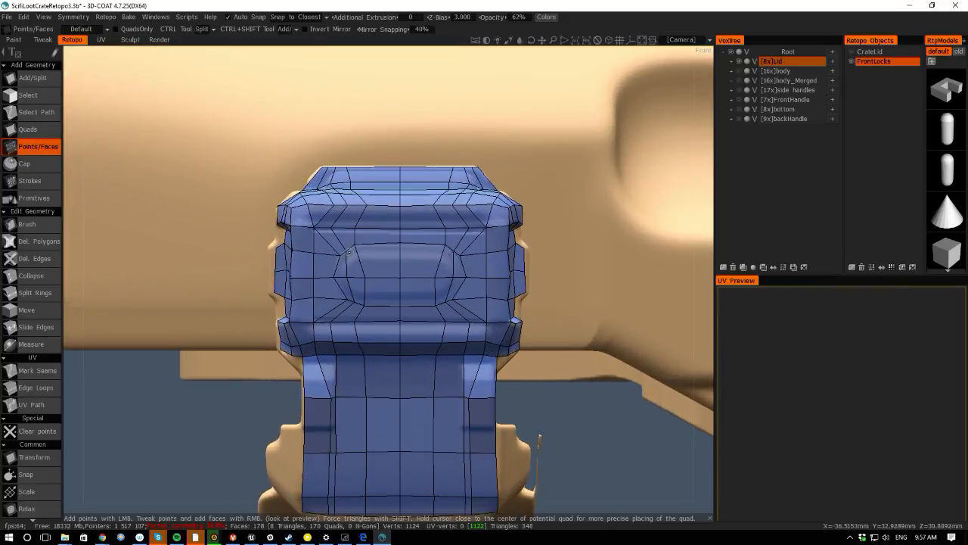
- With Add/Split, merge vertices on the left of the lock's front face to remove triangles around the recess
drag(349, 252, 336, 254)
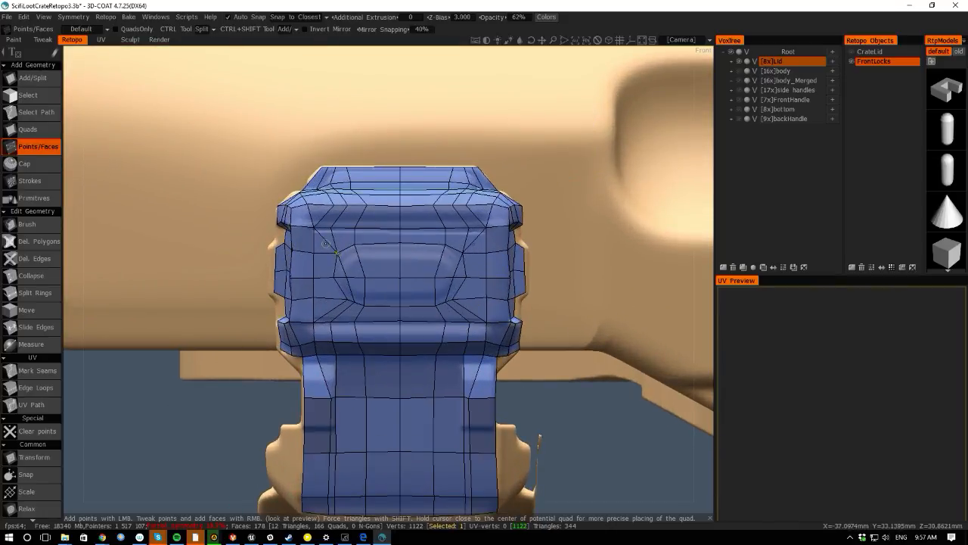
click(34, 78)
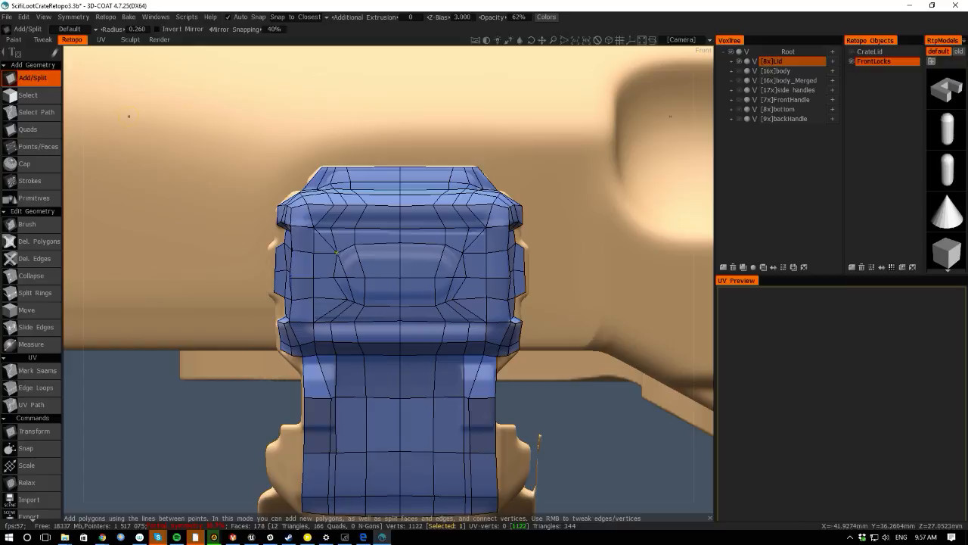
click(327, 240)
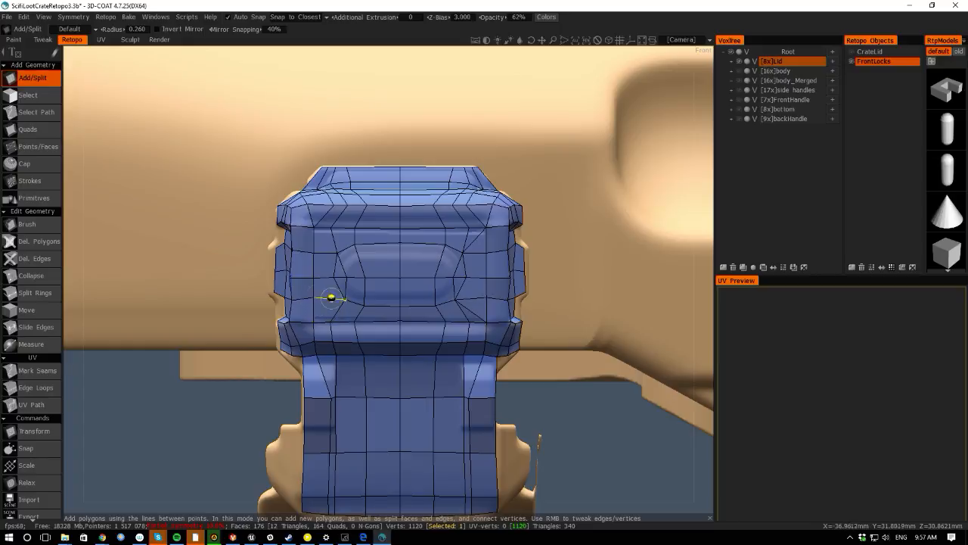
right_drag(364, 305, 399, 303)
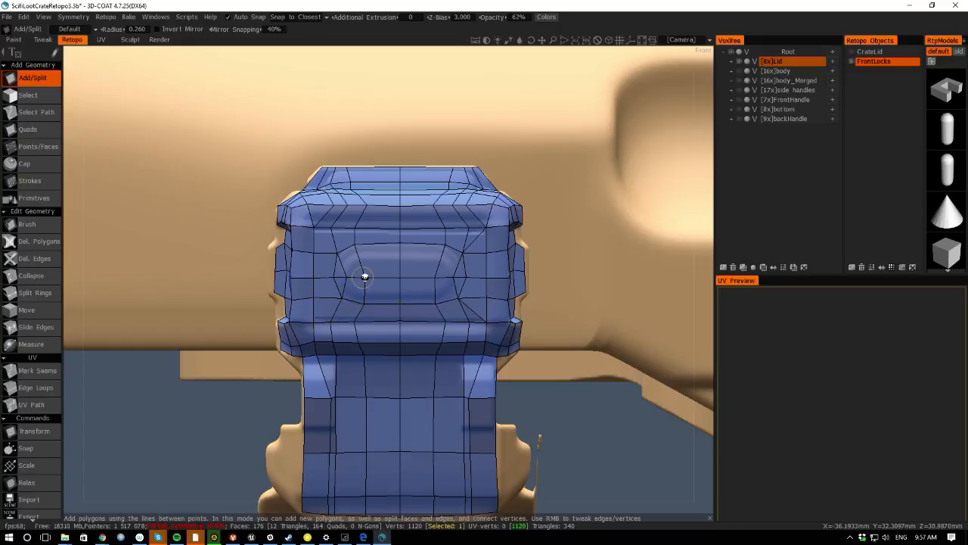
right_drag(364, 277, 348, 277)
right_drag(354, 245, 341, 300)
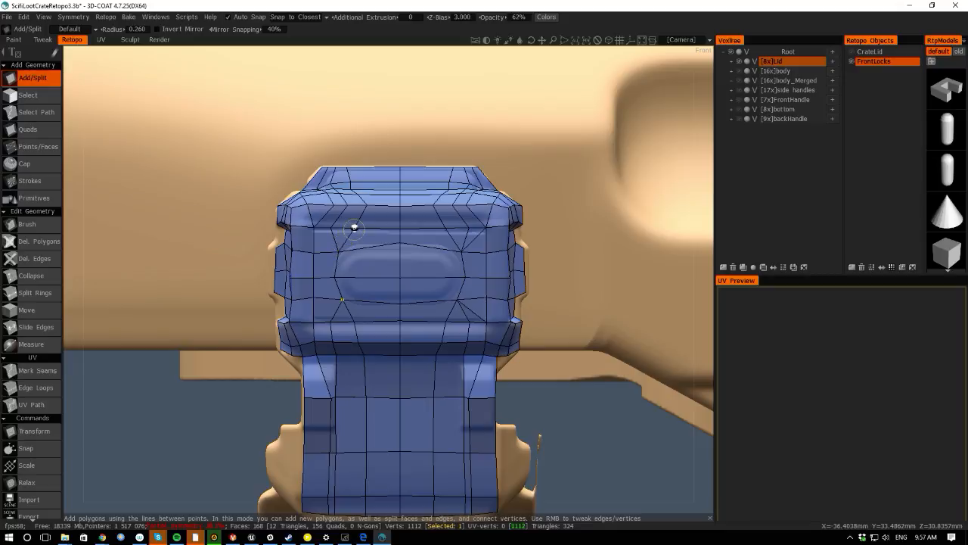
right_drag(354, 228, 333, 226)
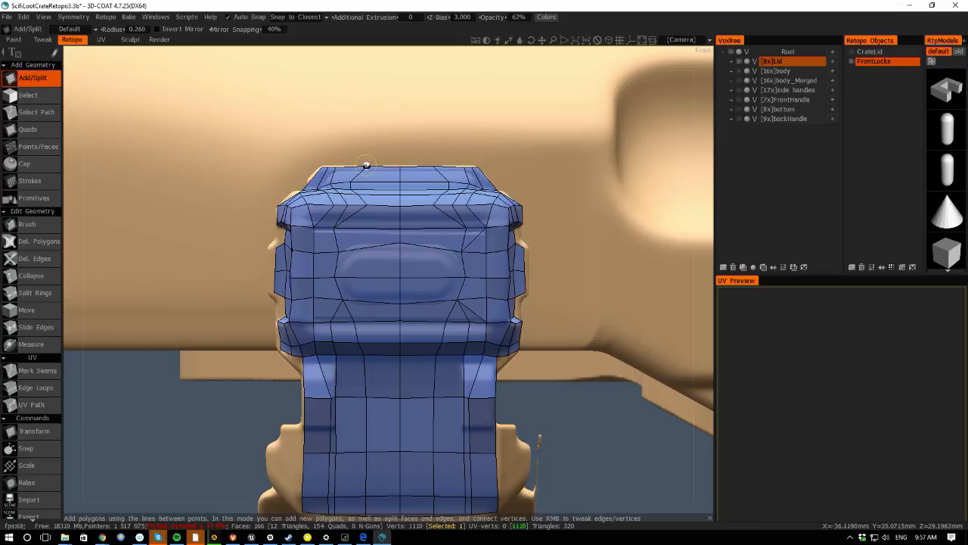
drag(335, 167, 328, 166)
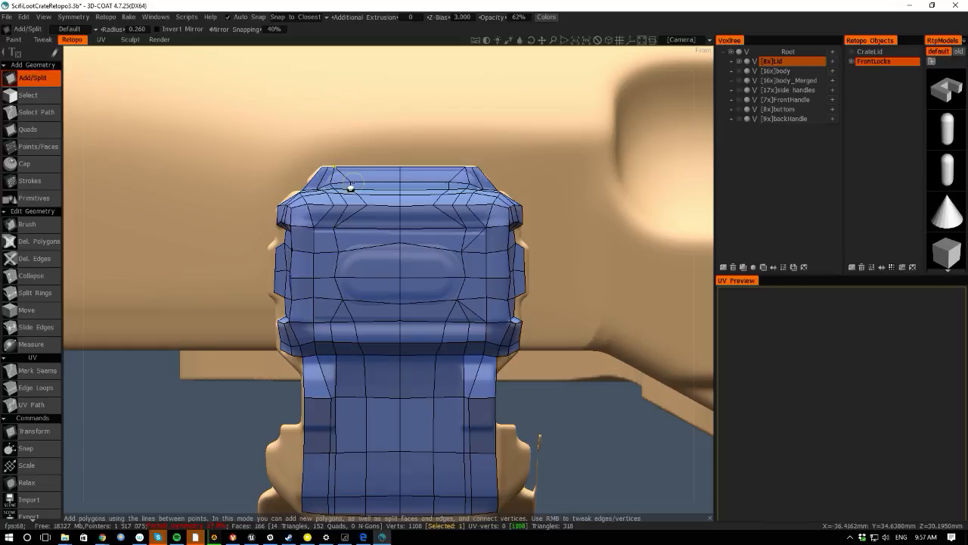
right_drag(333, 188, 335, 189)
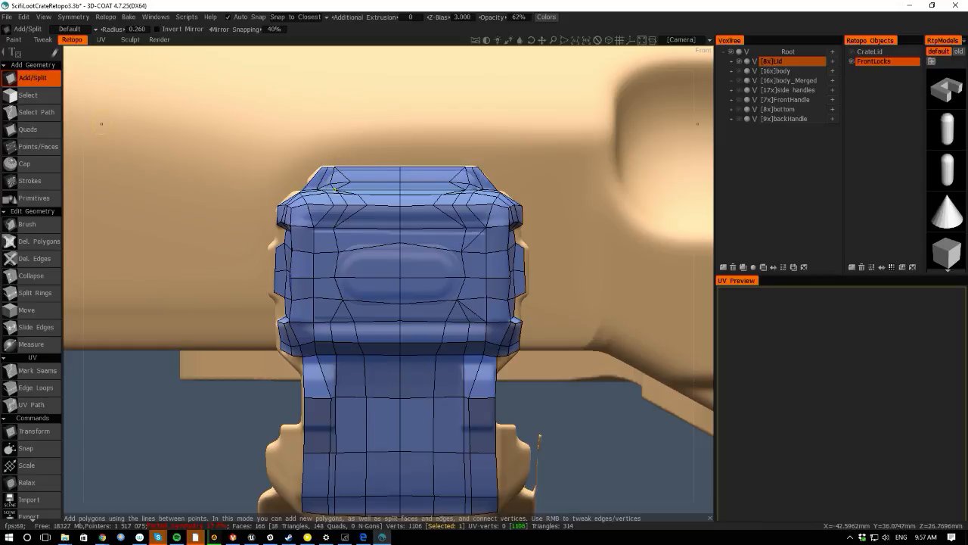
- Merge more vertices along the lock's upper-left corner and lower band, then delete a leftover element
drag(72, 126, 73, 174)
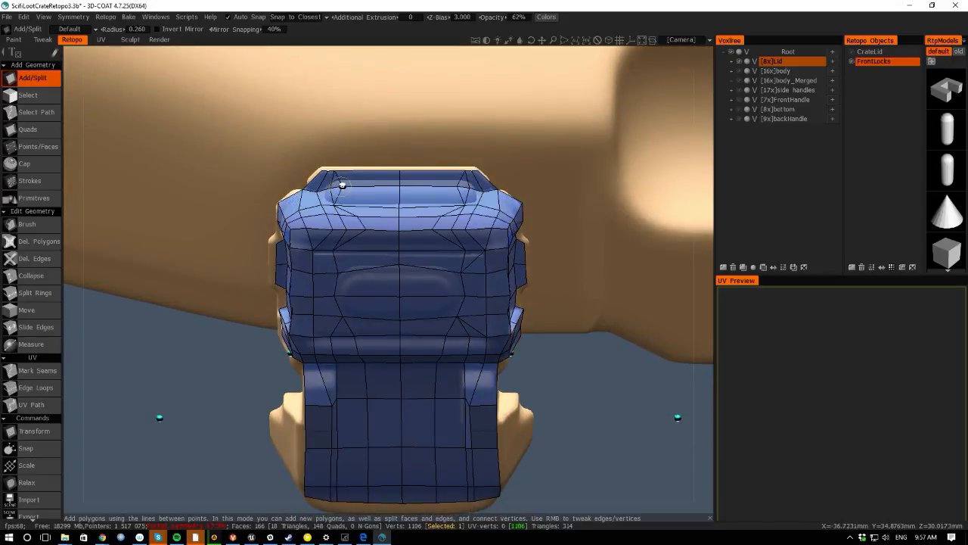
right_drag(341, 186, 316, 190)
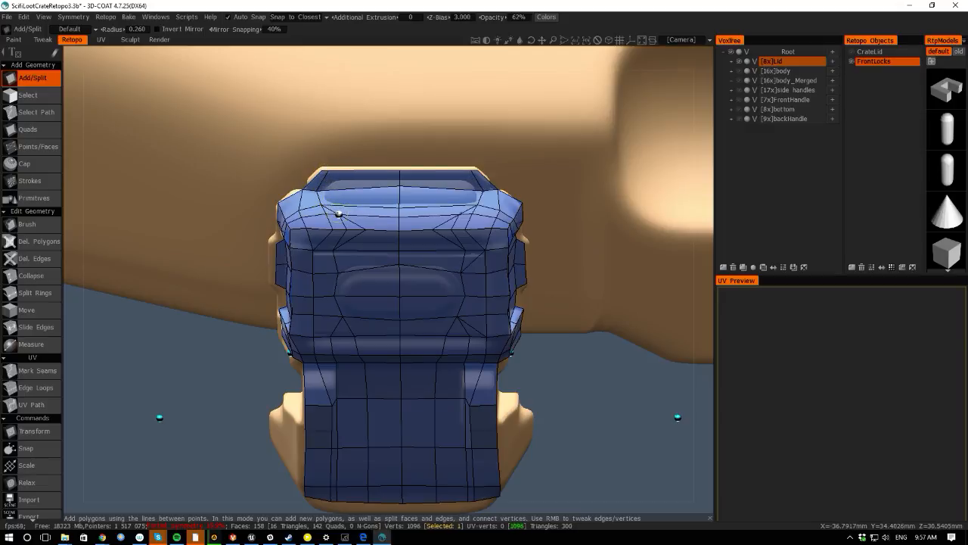
right_drag(346, 228, 335, 212)
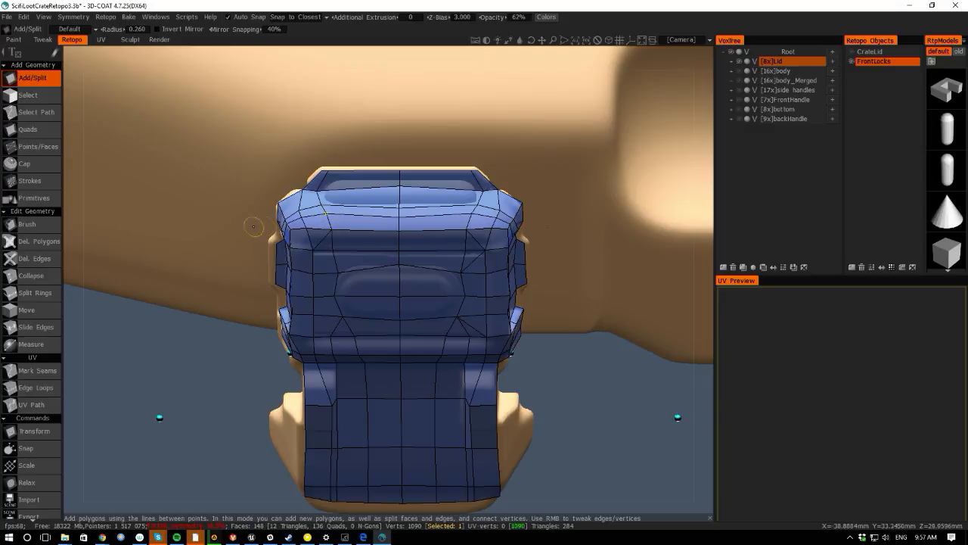
drag(68, 301, 288, 322)
right_drag(354, 320, 329, 321)
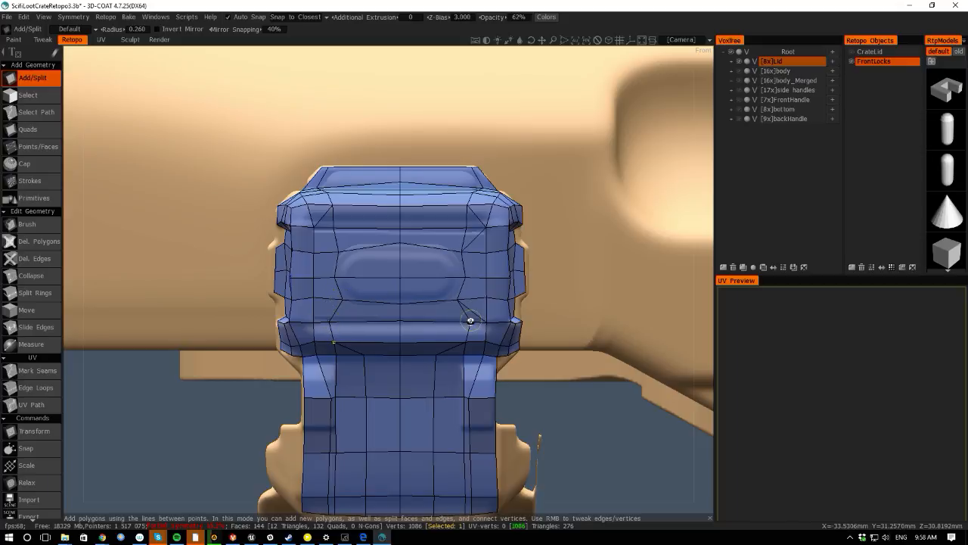
key(Delete)
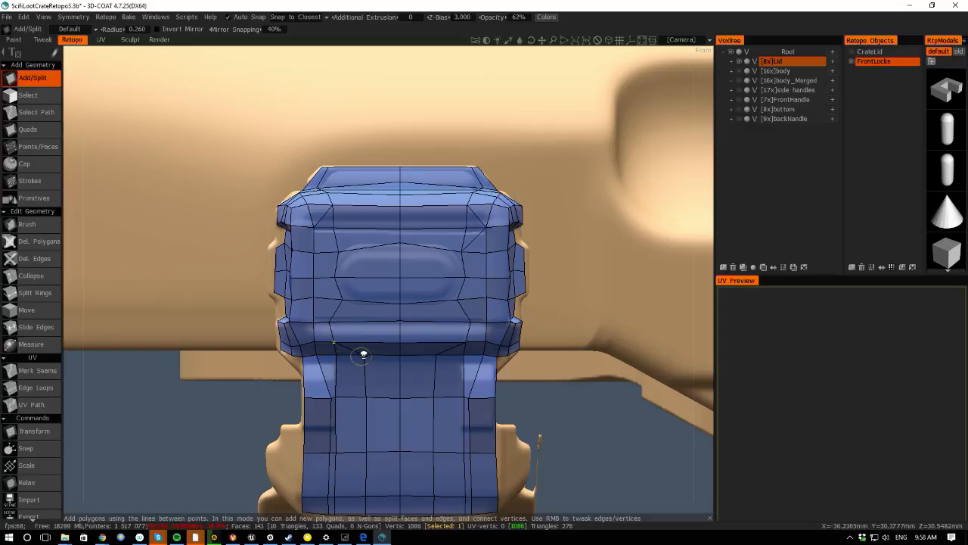
- Merge vertices where the left strap meets the lock body, undoing one merge and redoing it higher
right_drag(363, 354, 335, 355)
middle_drag(151, 413, 170, 334)
drag(75, 365, 173, 317)
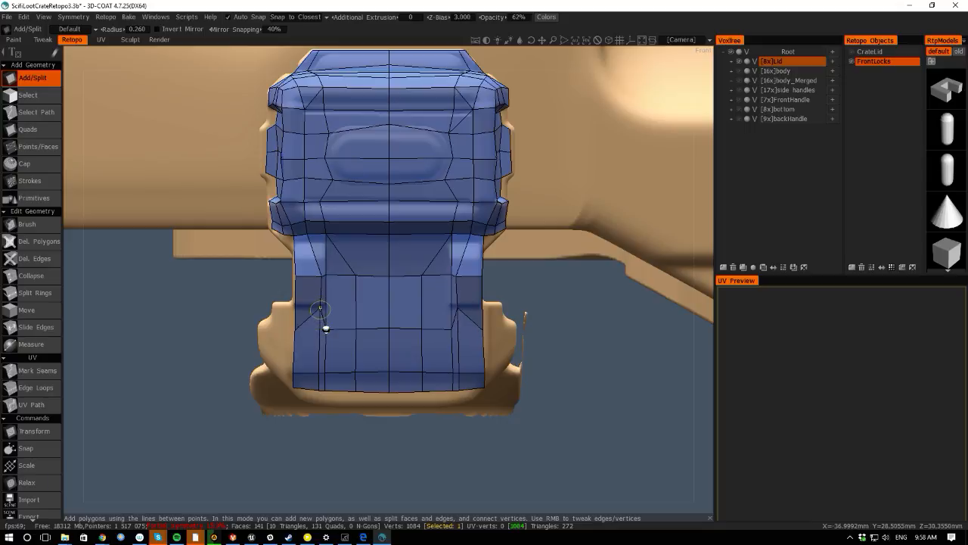
right_drag(326, 328, 295, 305)
key(ctrl+z)
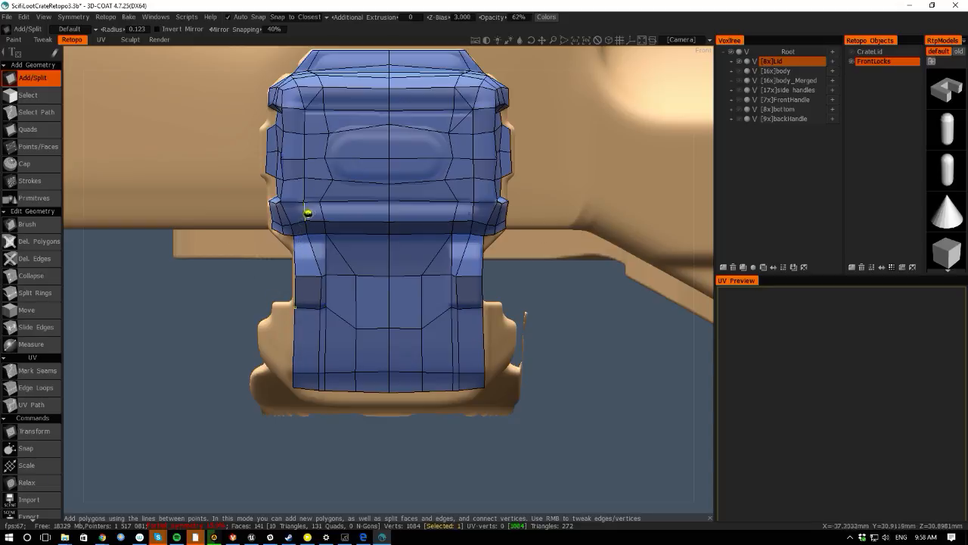
right_drag(301, 238, 325, 238)
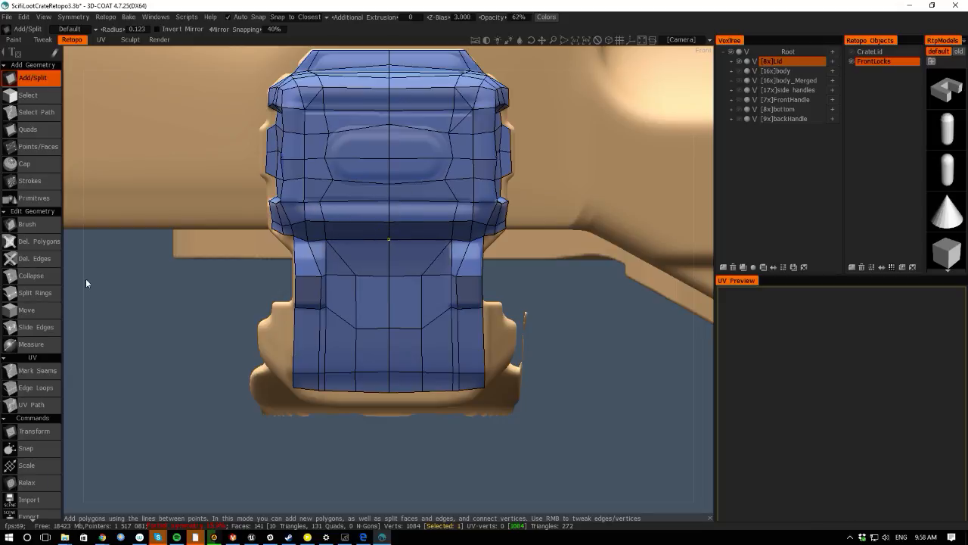
middle_drag(82, 291, 202, 297)
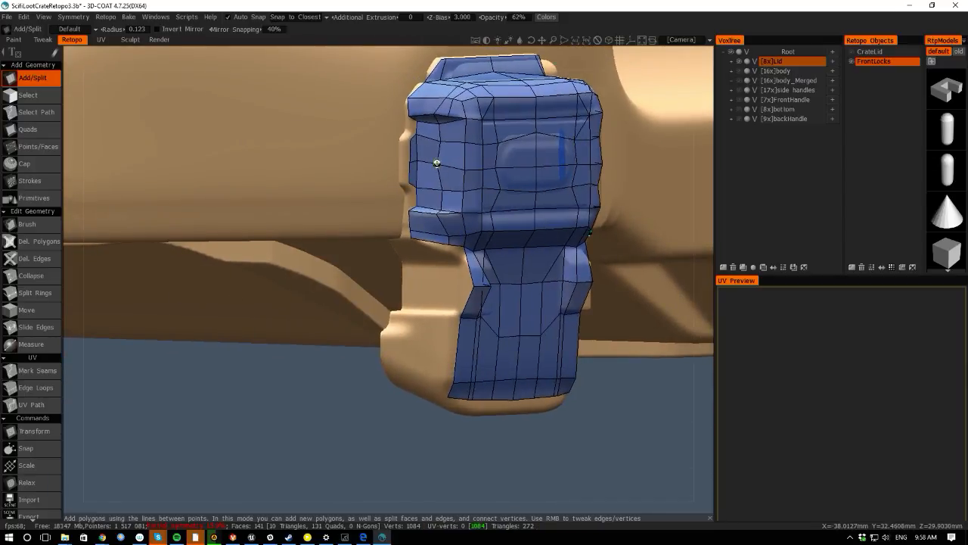
click(438, 165)
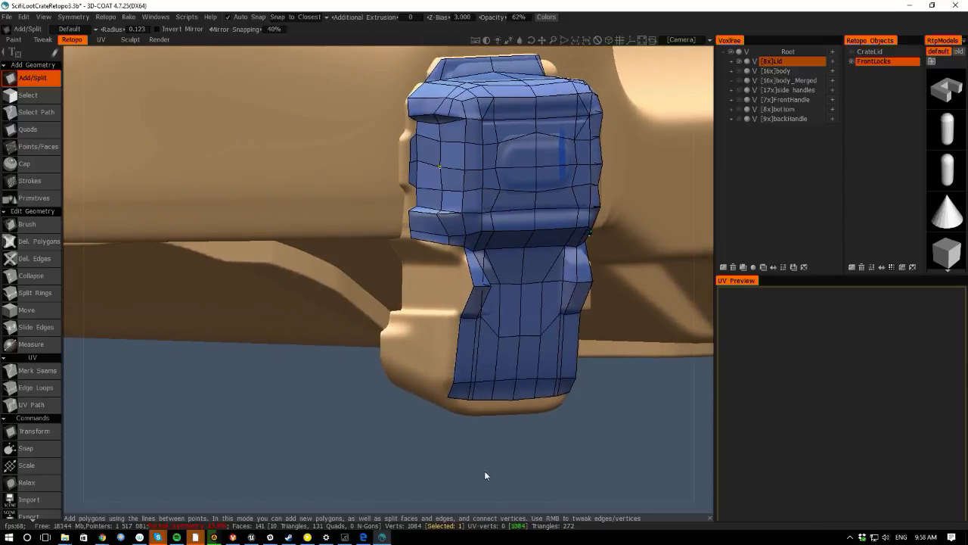
scroll(389, 370, down, 4)
scroll(411, 388, up, 2)
key(space)
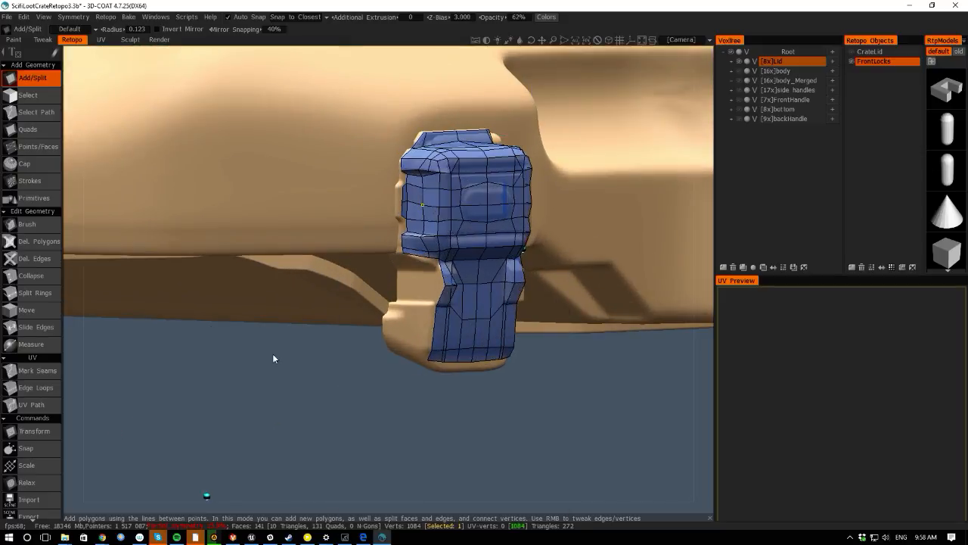
key(space)
click(194, 396)
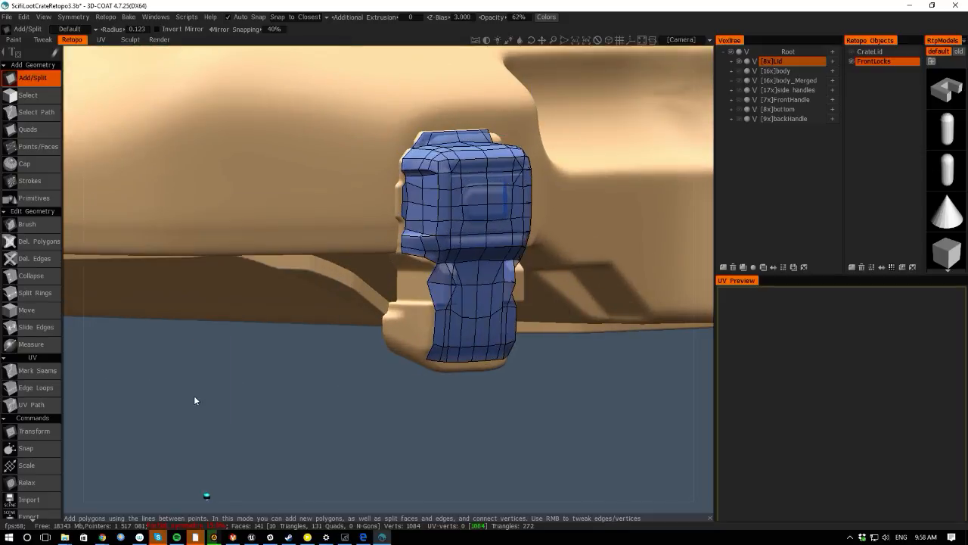
key(space)
key(ctrl+z)
key(space)
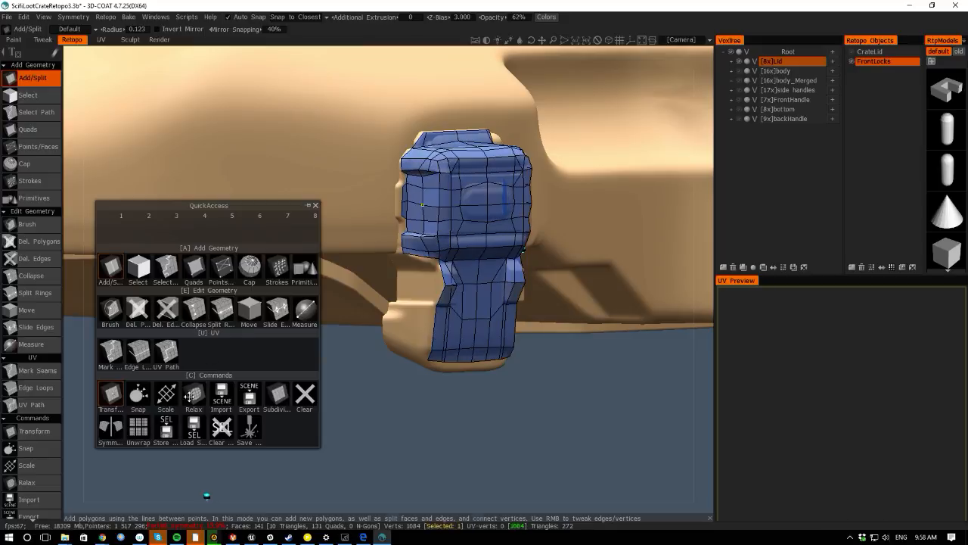
- Relax the front lock's retopo mesh
click(194, 396)
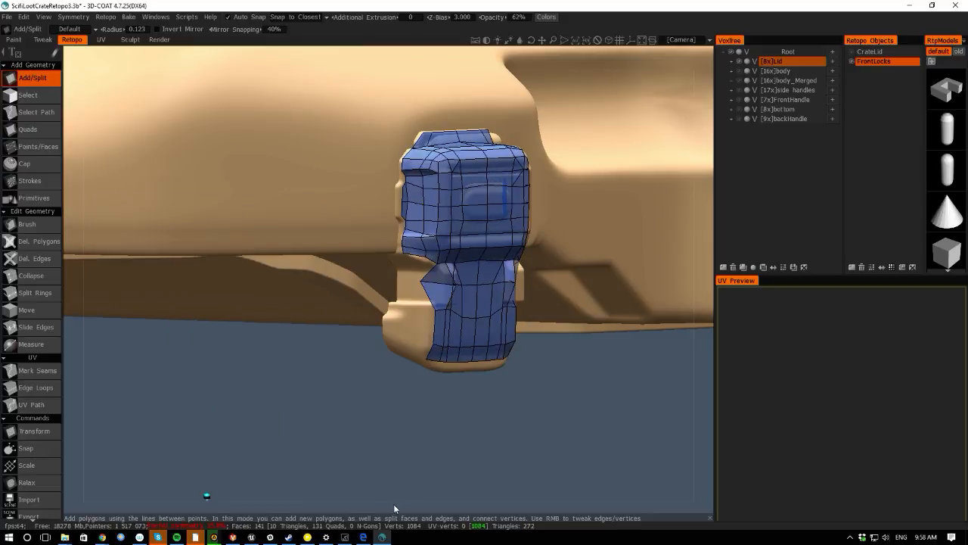
drag(393, 507, 255, 407)
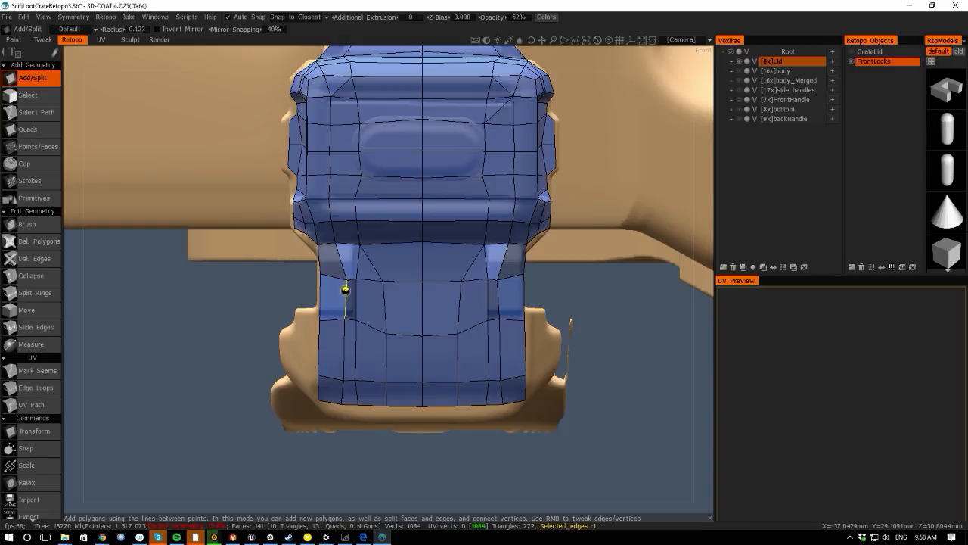
- Merge vertices where the left strap meets the lock's lower body, undoing the last three merges
click(338, 277)
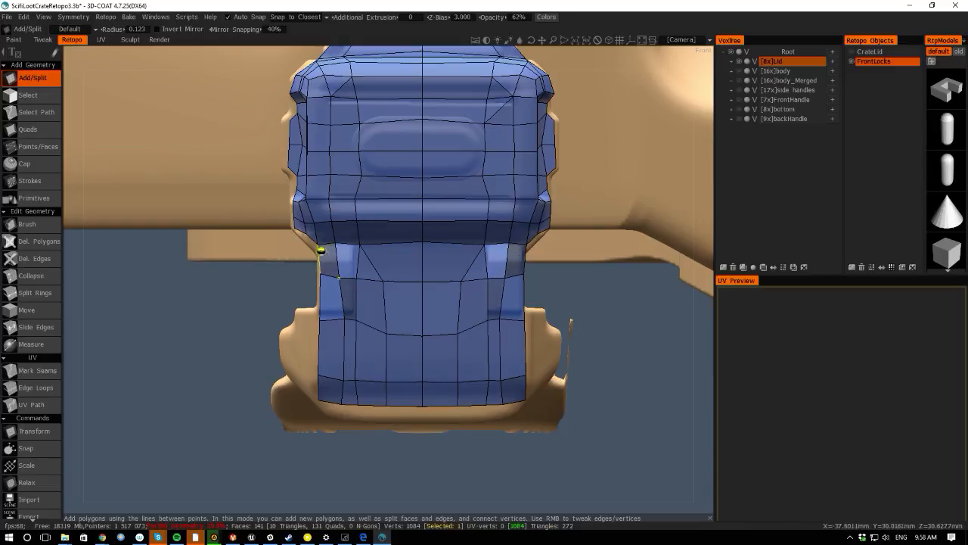
right_drag(356, 276, 356, 243)
right_drag(384, 282, 368, 271)
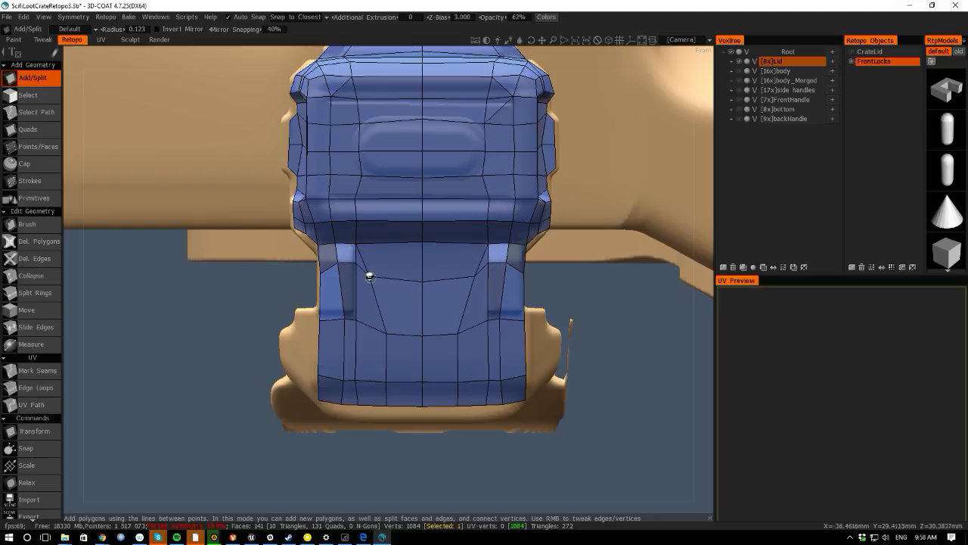
right_drag(376, 328, 347, 310)
right_drag(337, 261, 349, 260)
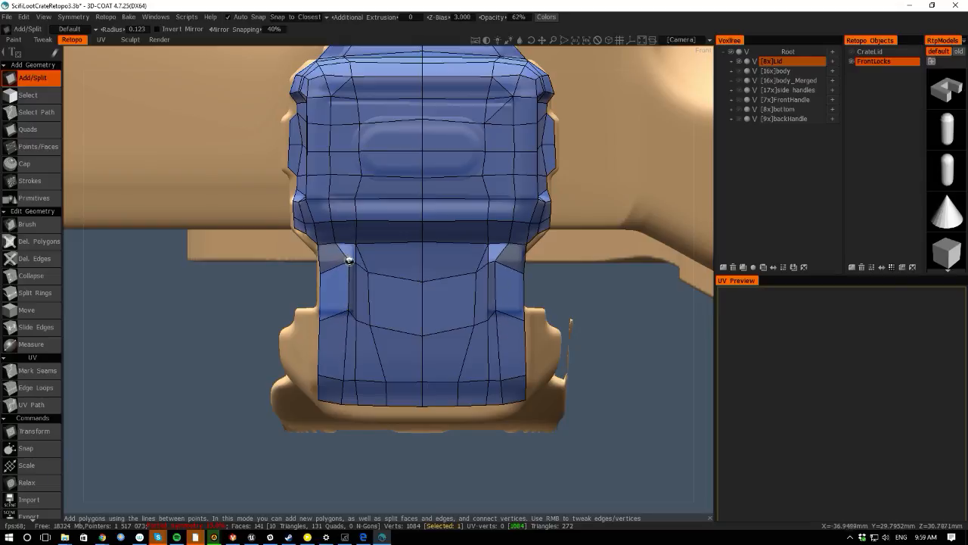
right_drag(357, 320, 356, 314)
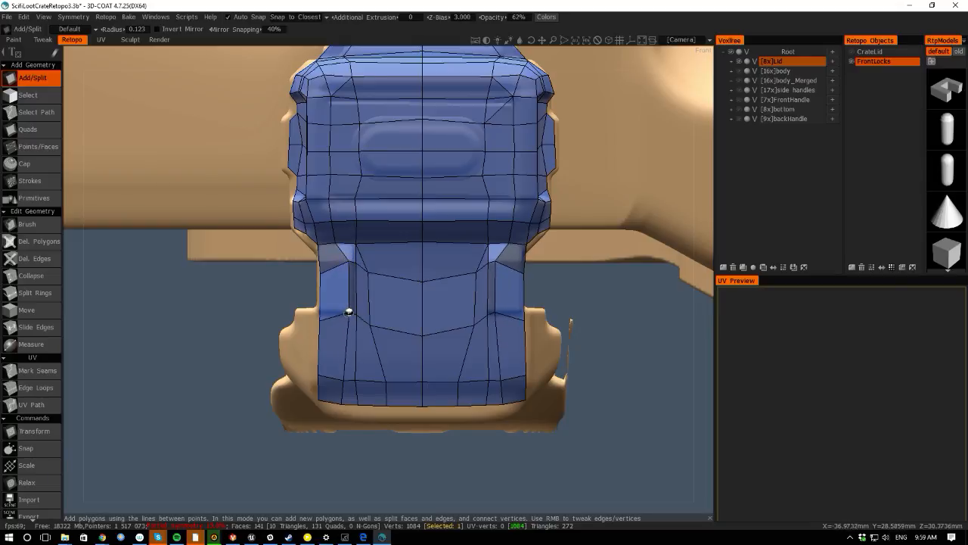
mouse_move(73, 307)
mouse_down()
mouse_move(192, 307)
mouse_move(76, 305)
mouse_up()
key(ctrl+z)
key(ctrl+z)
key(ctrl+z)
key(ctrl+z)
key(ctrl+z)
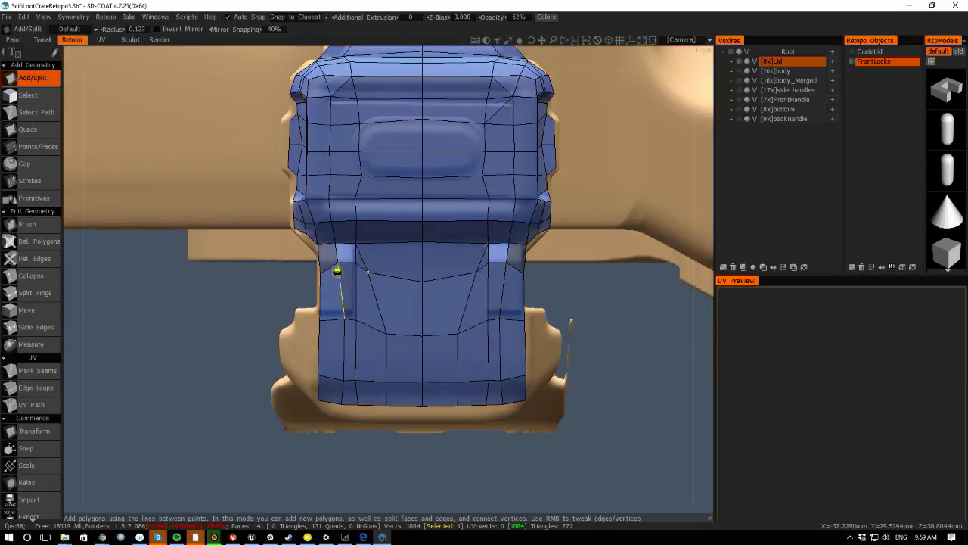
- Merge more vertices around the left strap's top and bottom corners on the lock's front
right_drag(345, 317, 321, 320)
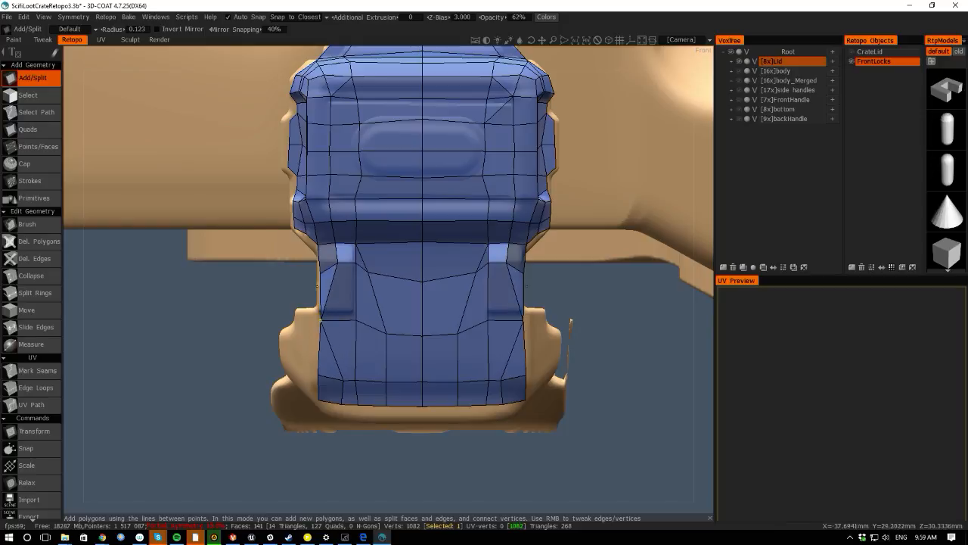
right_drag(338, 261, 354, 243)
drag(87, 270, 163, 274)
right_drag(446, 271, 473, 243)
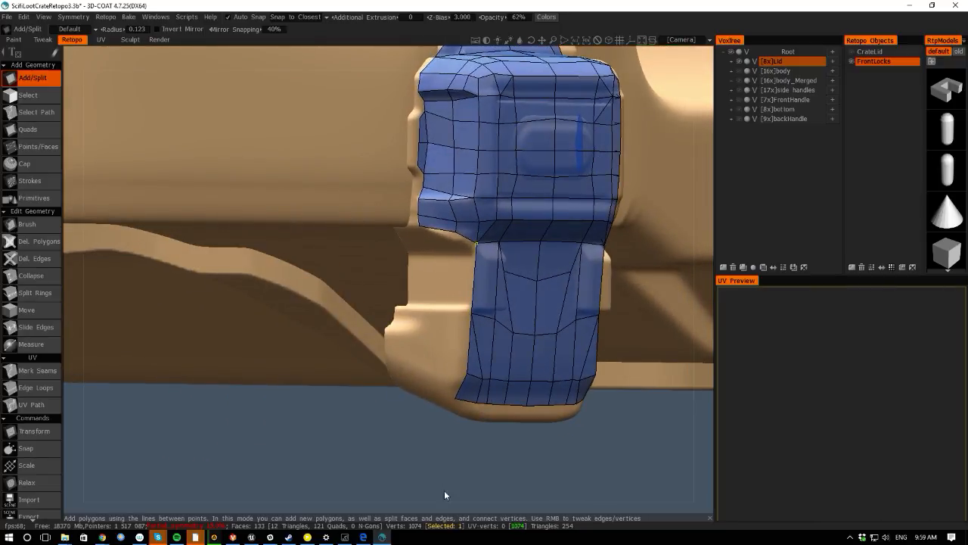
drag(446, 494, 345, 384)
right_drag(343, 381, 322, 403)
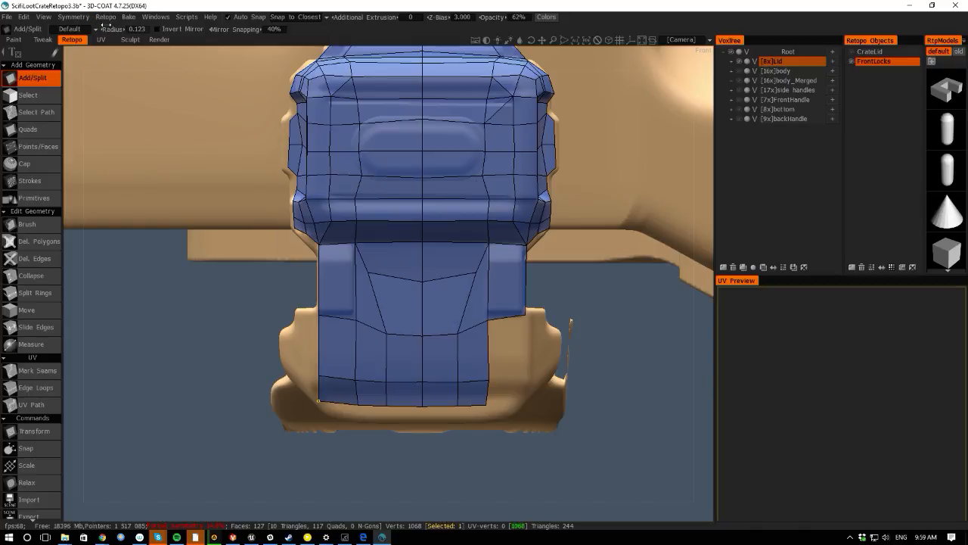
- Apply symmetry to the current layer, assigning that command a new hotkey
mouse_move(106, 17)
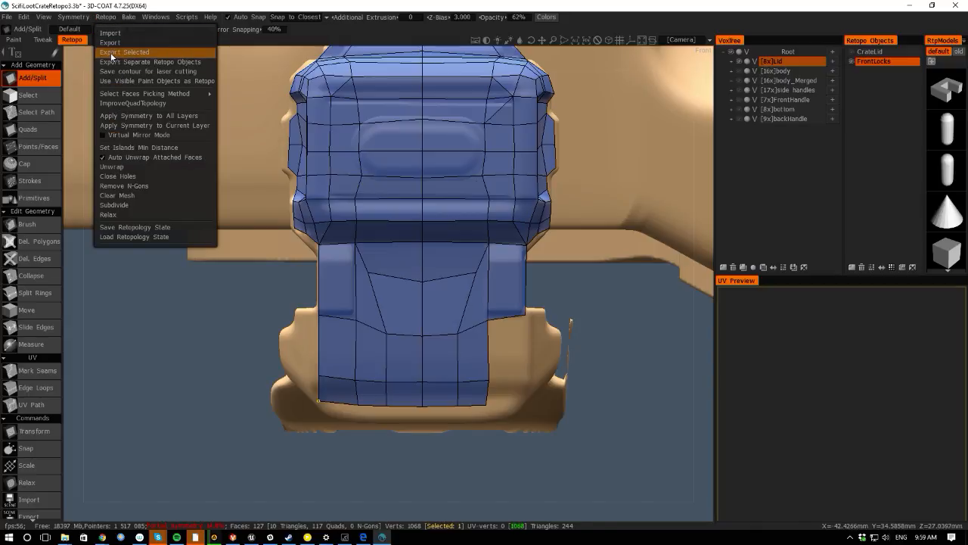
click(115, 126)
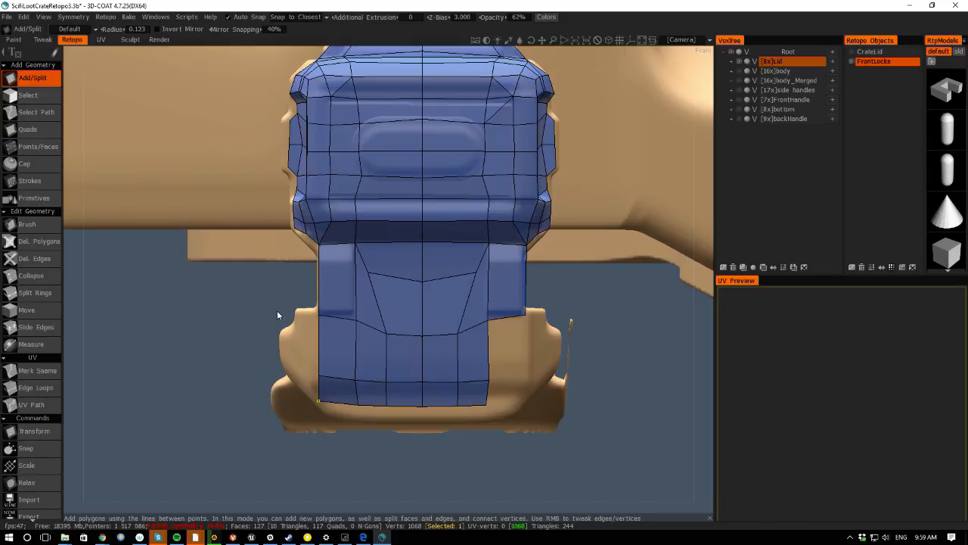
click(106, 17)
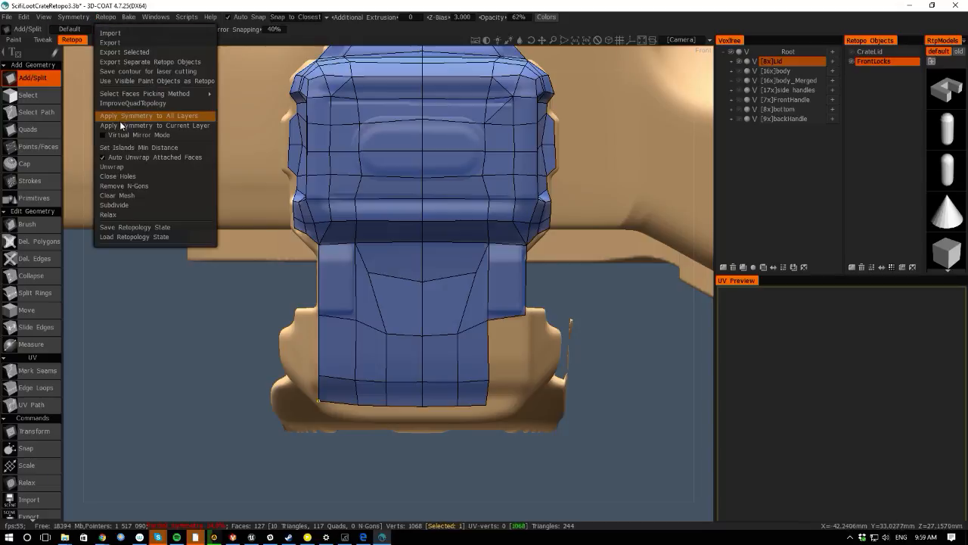
key(End)
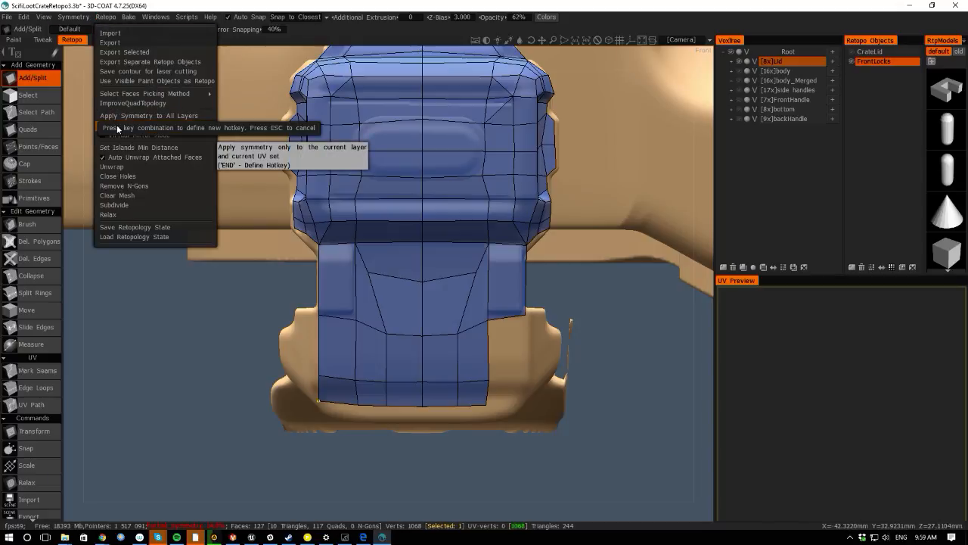
key(ctrl+y)
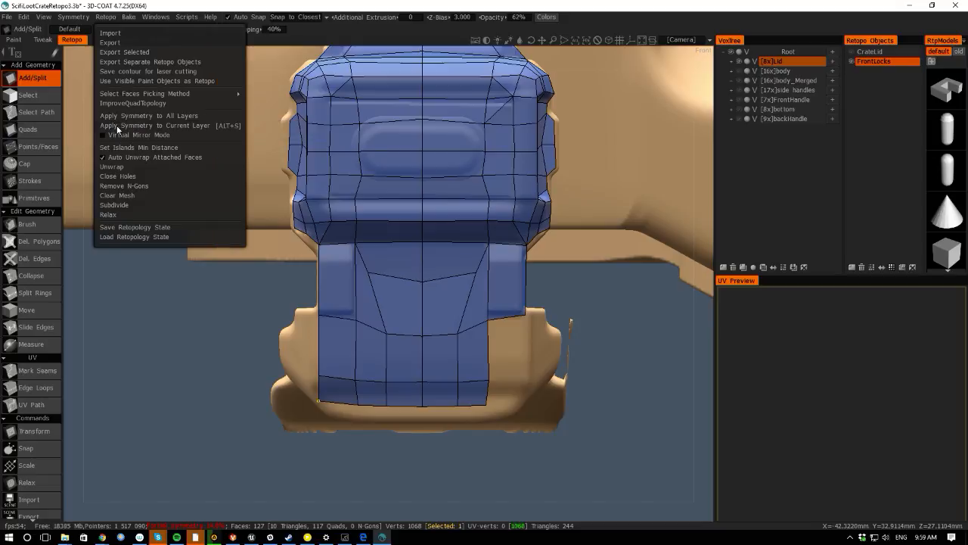
mouse_move(123, 345)
mouse_down()
mouse_move(93, 334)
mouse_move(127, 351)
mouse_up()
key(ctrl+y)
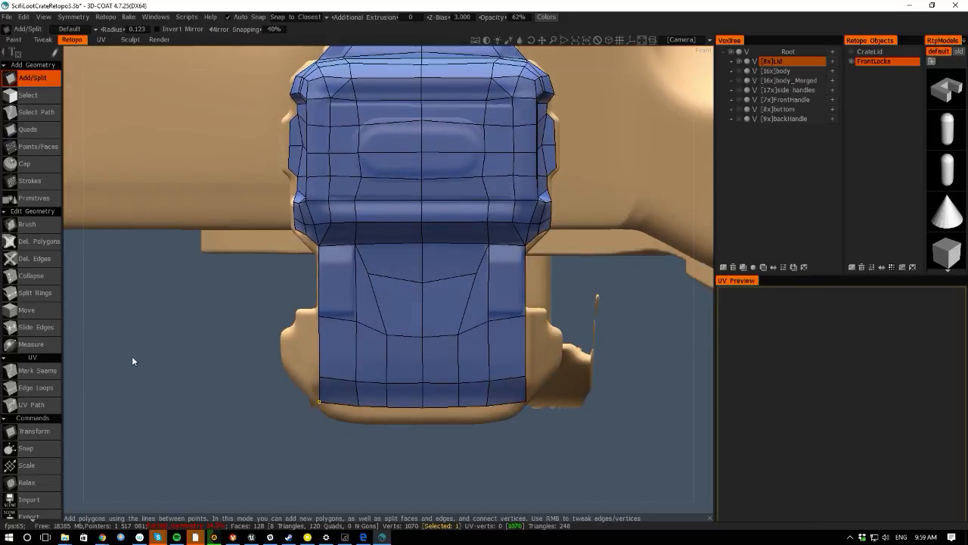
- Move vertices on the lock's front face to flatten the upper edge row below the lock body
mouse_move(67, 326)
mouse_down()
mouse_move(141, 344)
mouse_move(66, 336)
mouse_up()
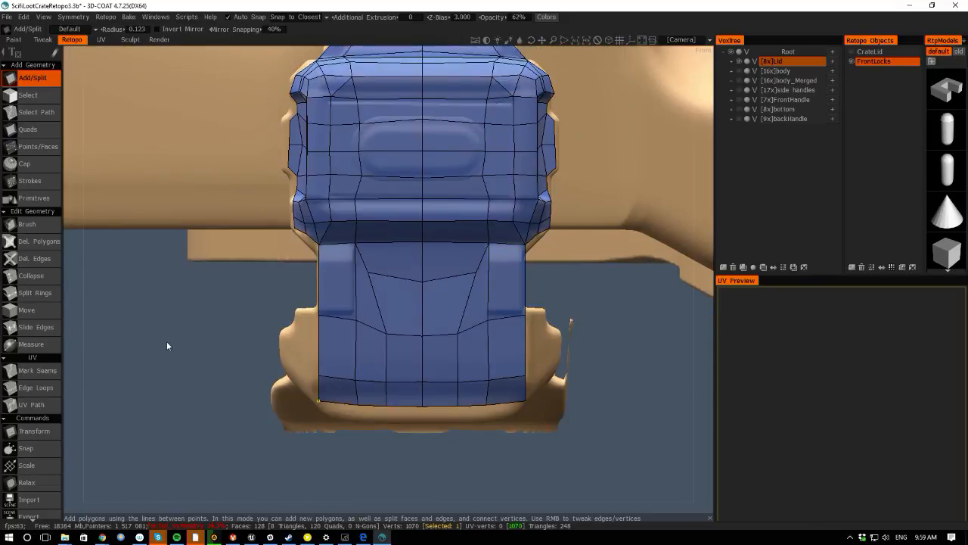
scroll(167, 345, up, 2)
right_drag(364, 268, 371, 258)
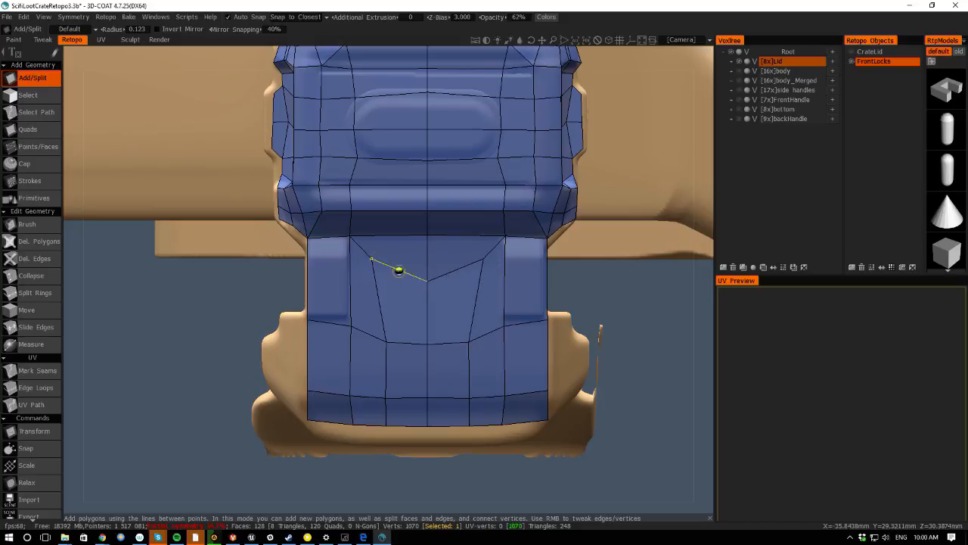
right_drag(427, 281, 426, 259)
right_drag(385, 341, 380, 343)
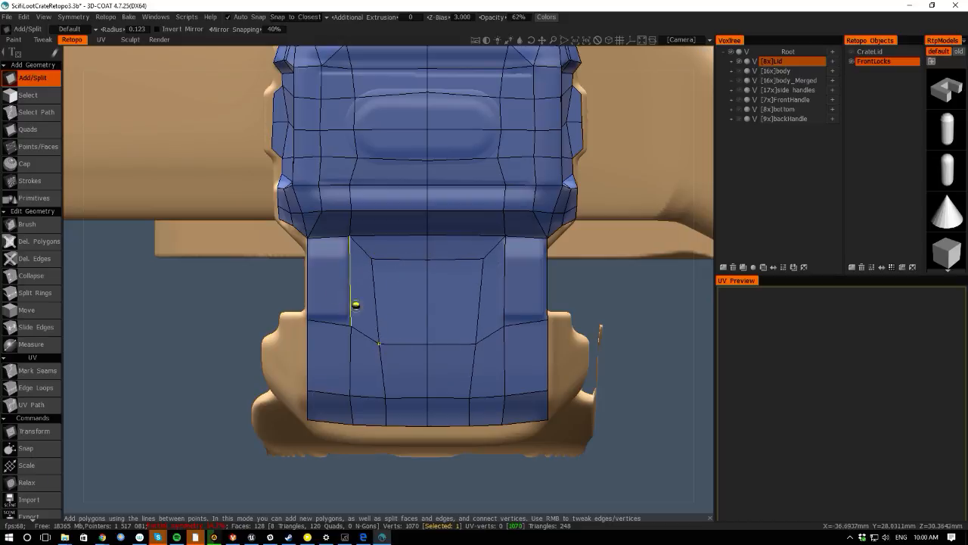
- Select the two strap faces on either side of the lock's front in face selection mode
key(space)
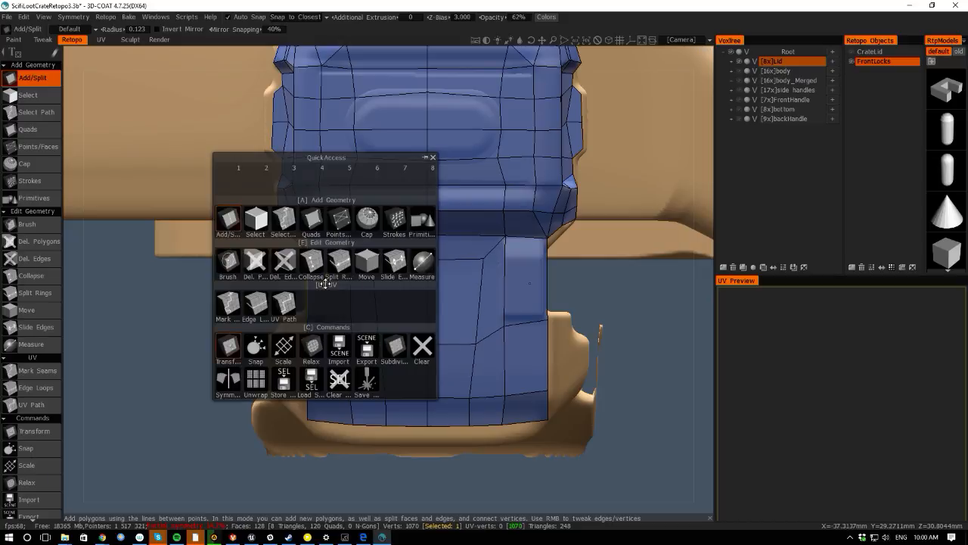
click(278, 220)
key(space)
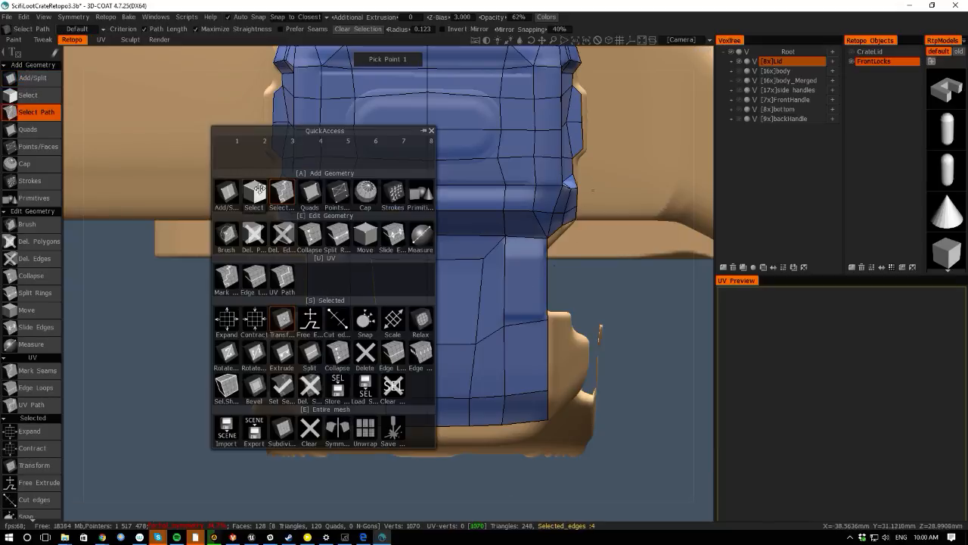
click(318, 285)
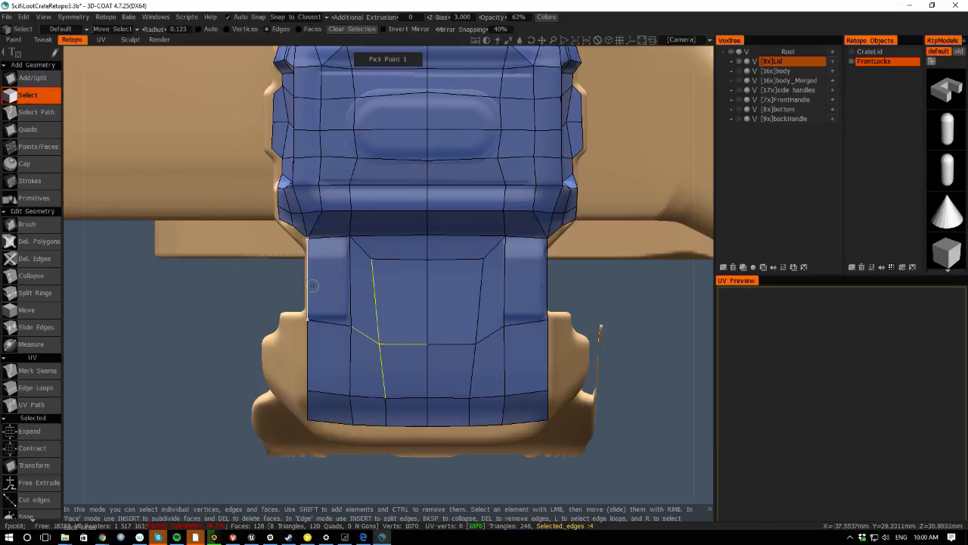
click(300, 30)
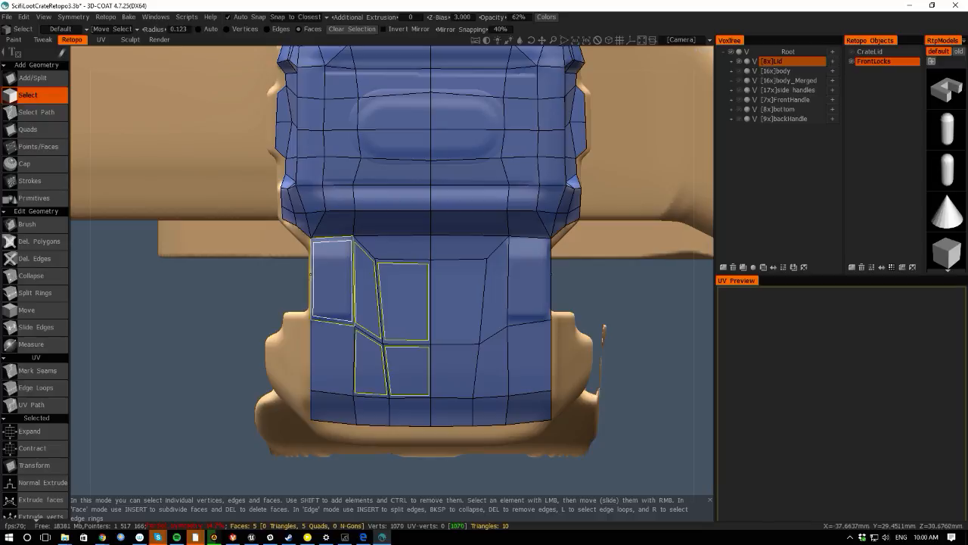
click(325, 283)
click(401, 441)
click(333, 275)
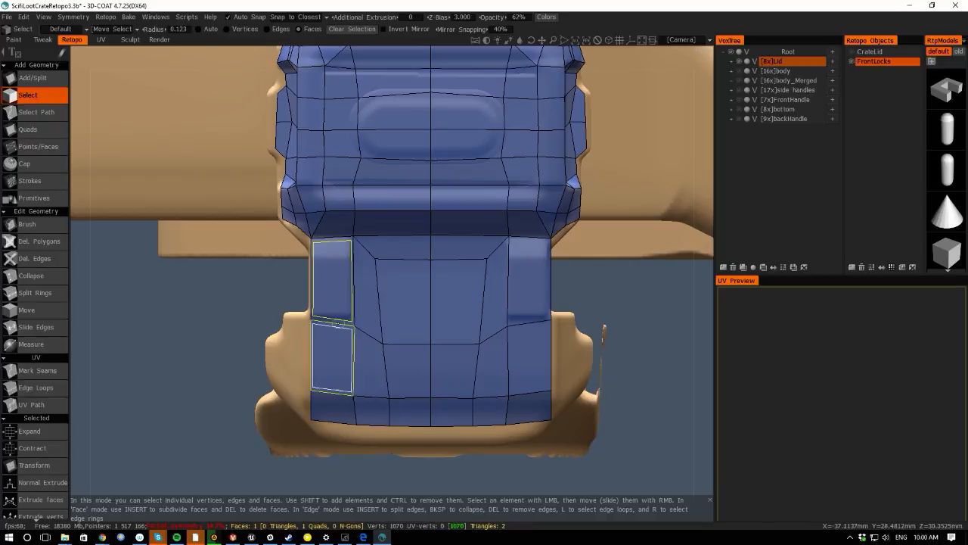
shift+click(529, 272)
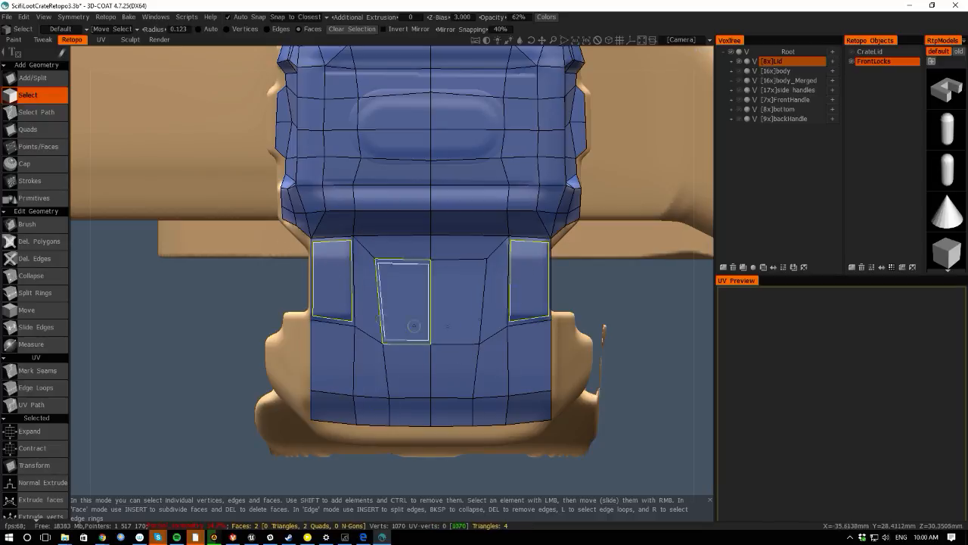
- Extrude the two strap faces outward along their normals and commit the extrusion
key(space)
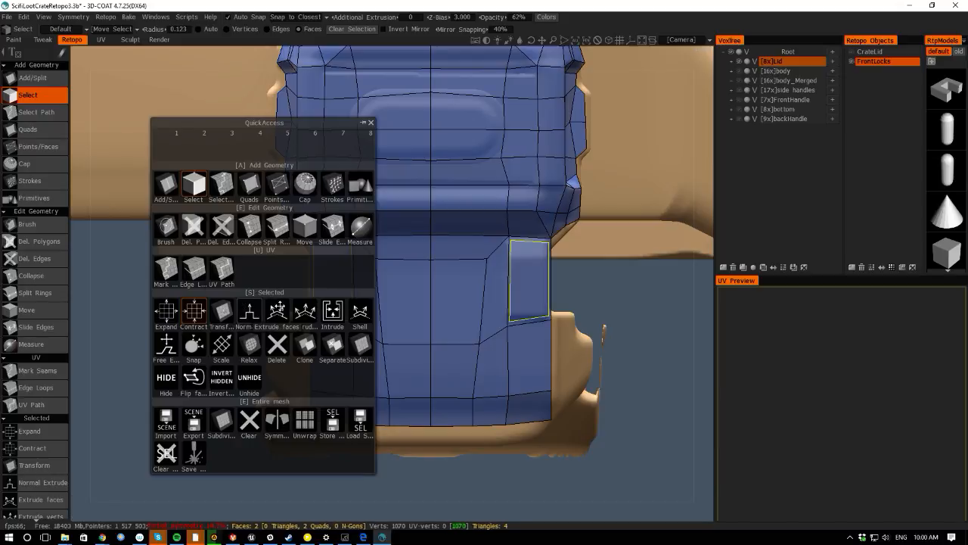
click(248, 312)
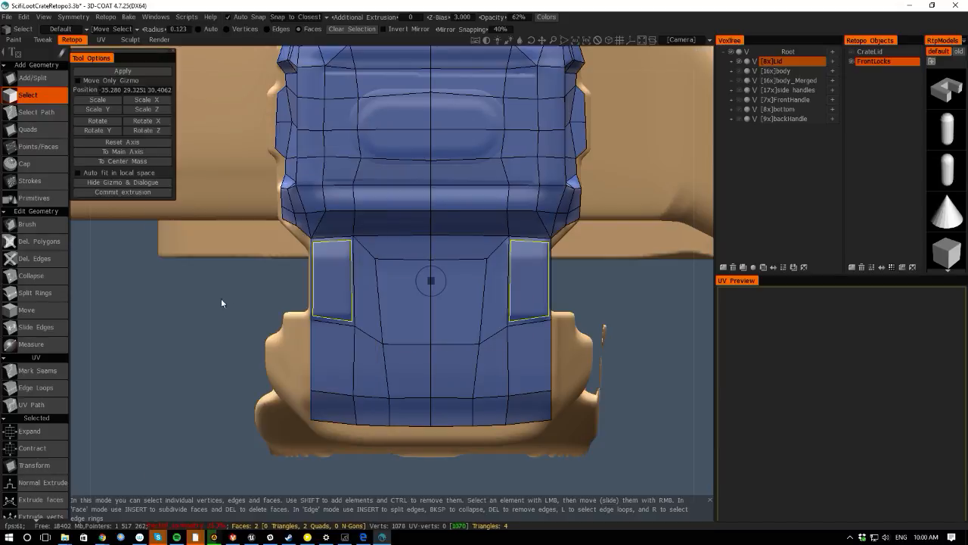
drag(88, 307, 215, 316)
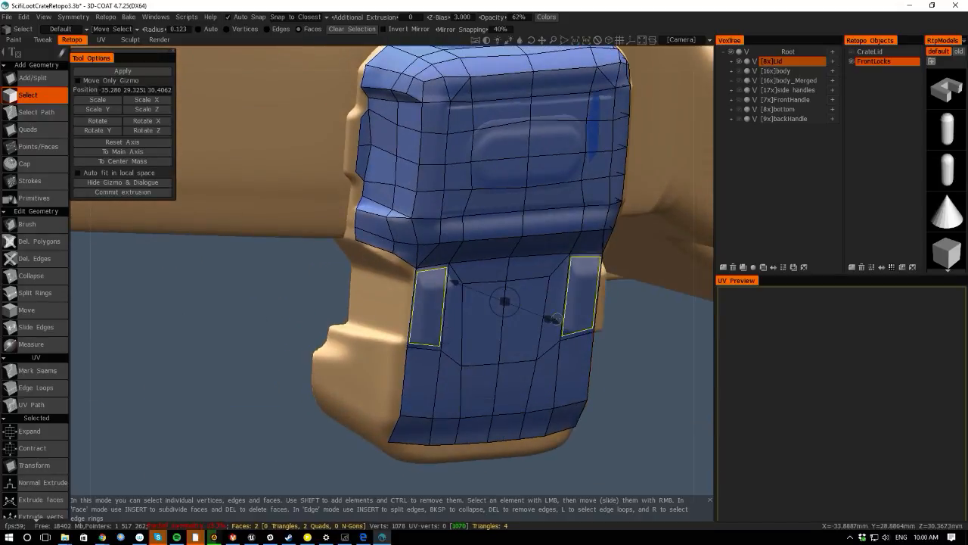
drag(556, 322, 570, 327)
mouse_move(521, 309)
mouse_down()
mouse_move(511, 309)
mouse_move(520, 310)
mouse_up()
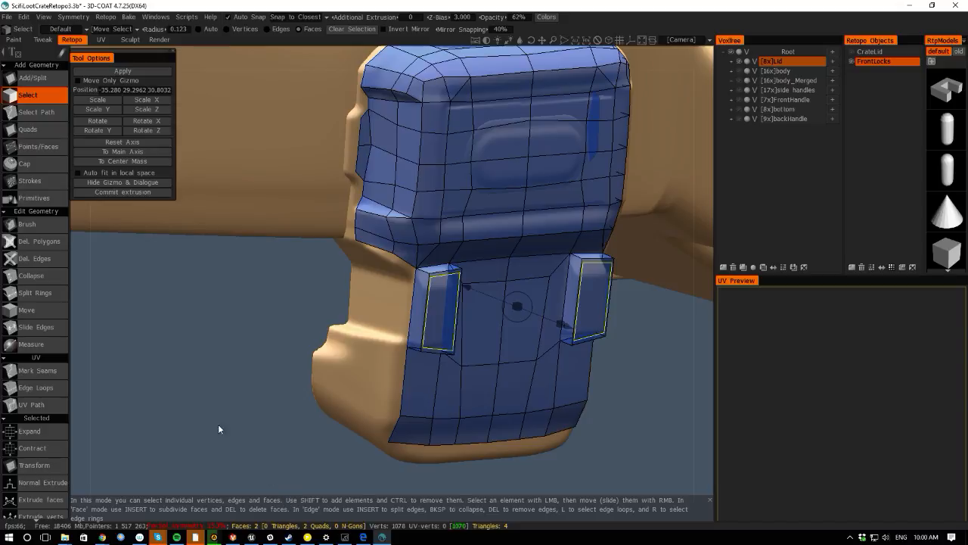
drag(218, 429, 138, 323)
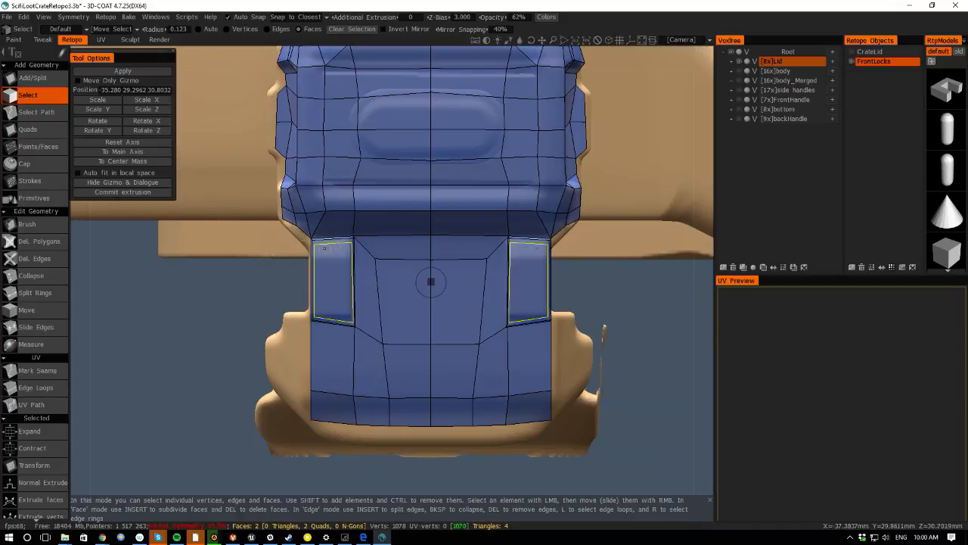
drag(77, 246, 147, 244)
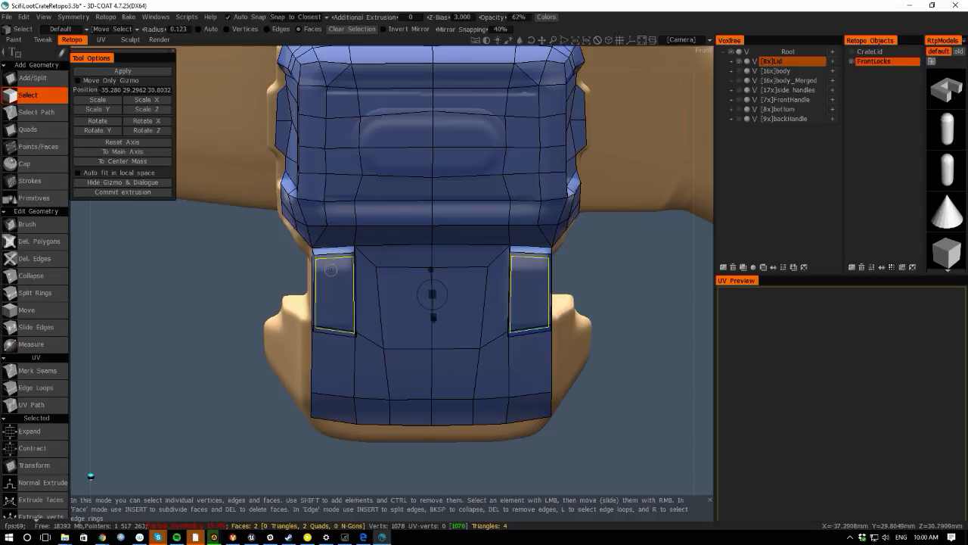
ctrl+click(331, 273)
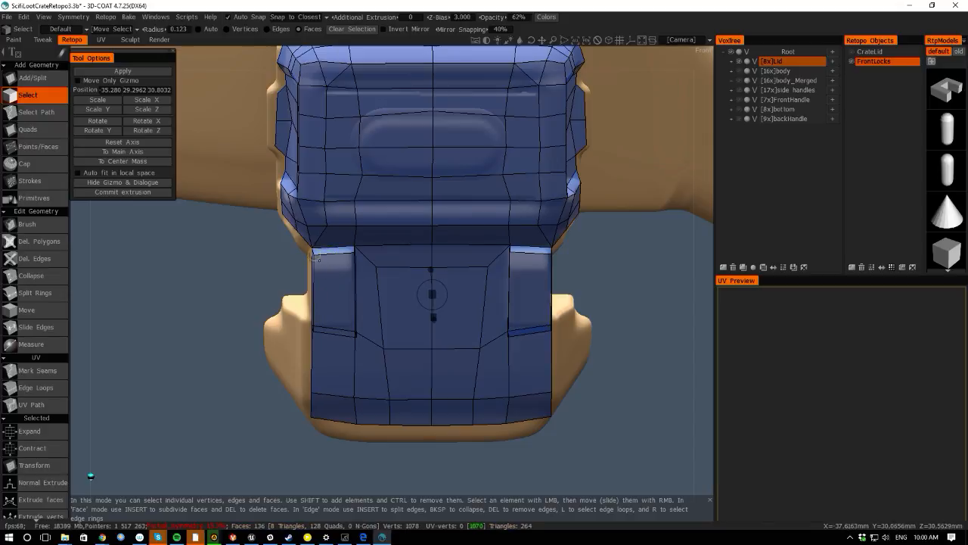
- With Add/Split, move a vertex at the left strap's top corner onto the lock body
click(31, 78)
right_drag(310, 254, 344, 270)
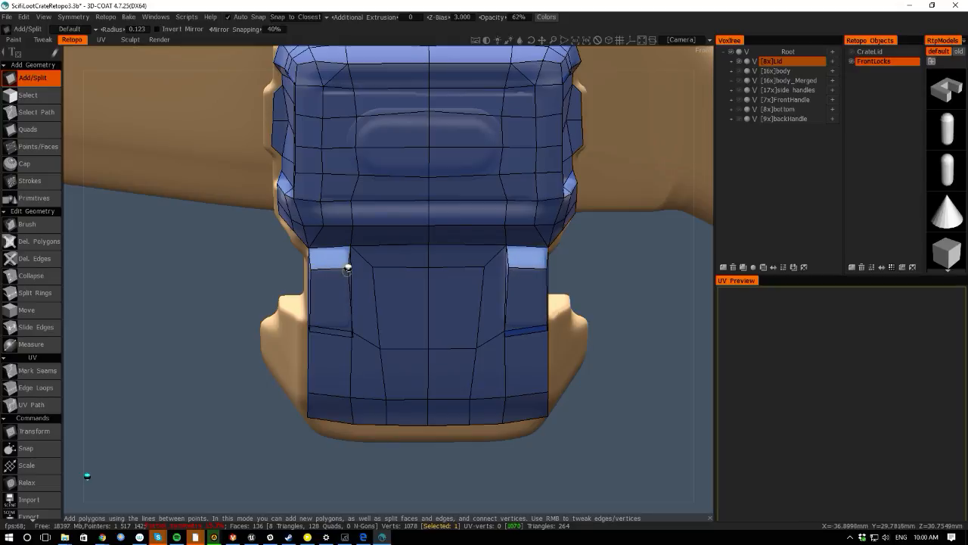
drag(278, 502, 324, 322)
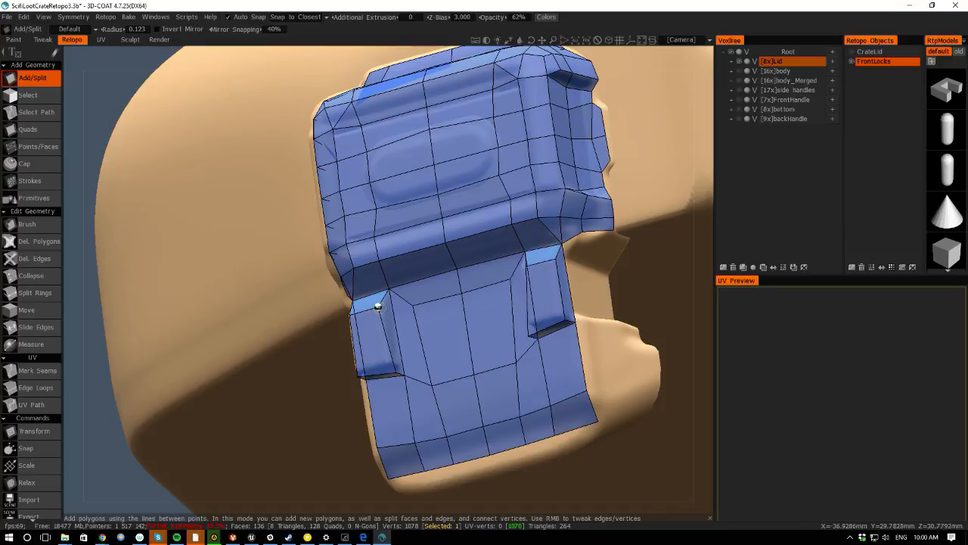
drag(76, 293, 151, 301)
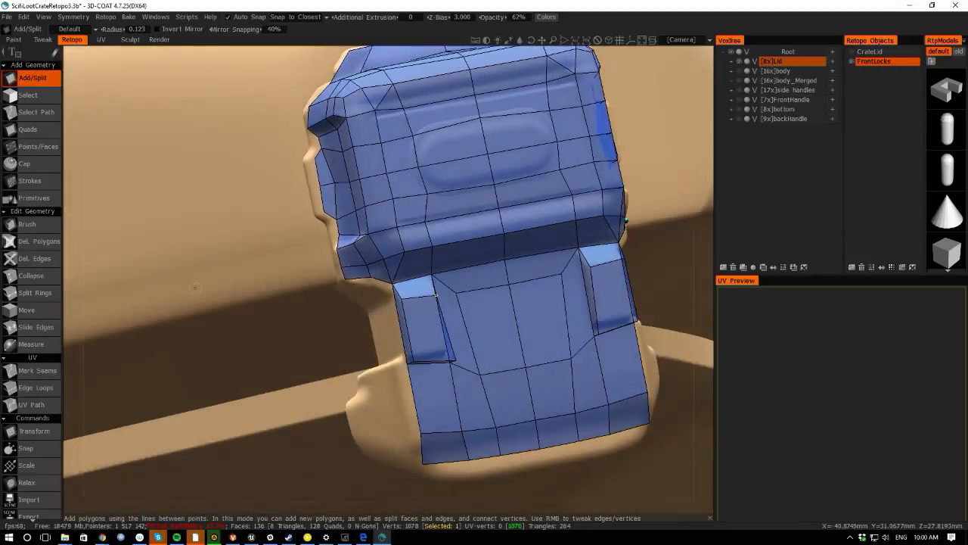
- Tweak vertices along the lock's left side and the left strap's top corner so they sit on the lock body
drag(414, 360, 445, 348)
shift+drag(509, 504, 434, 441)
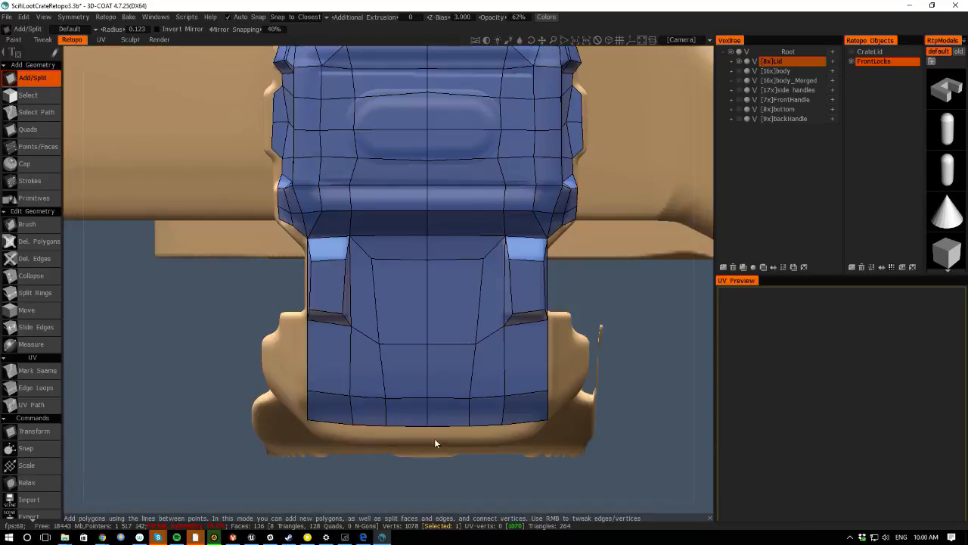
drag(350, 327, 348, 320)
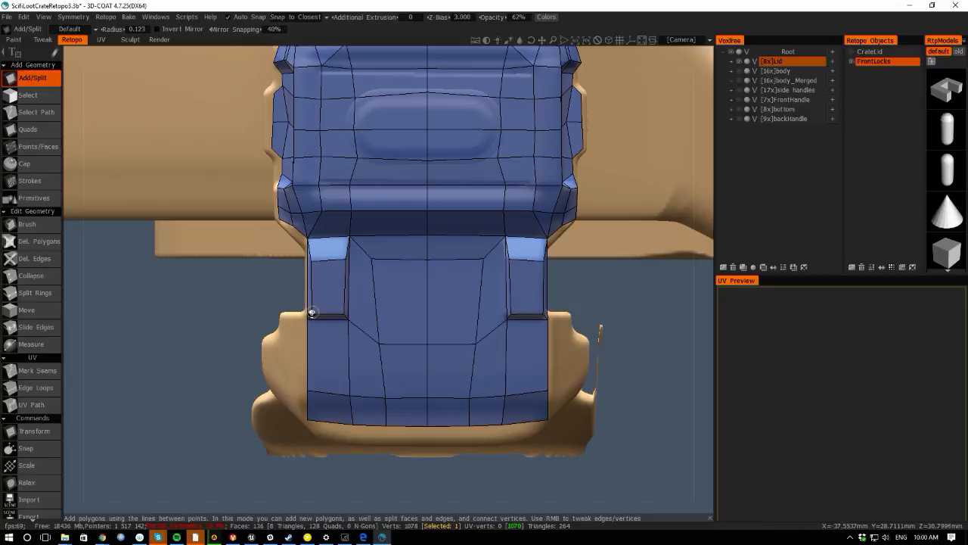
right_drag(189, 318, 109, 329)
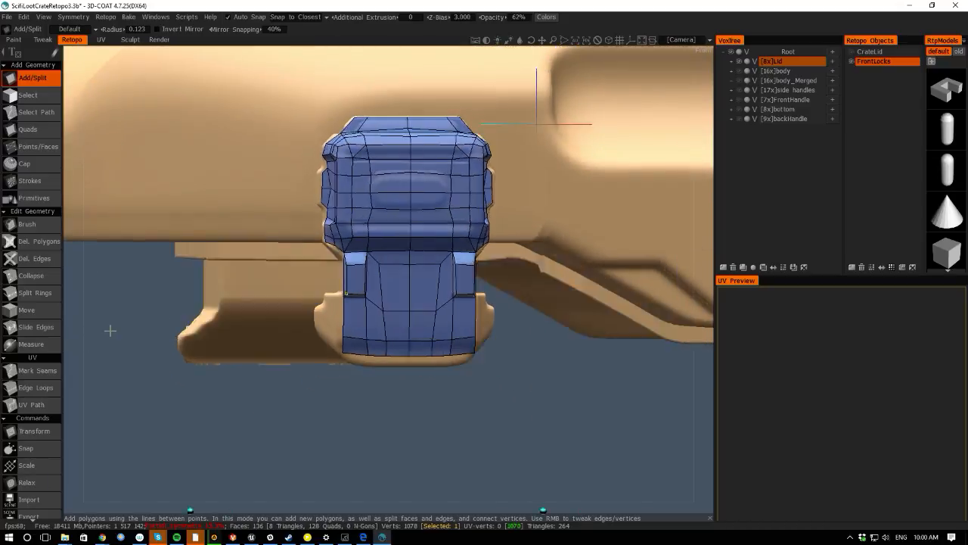
drag(110, 329, 73, 330)
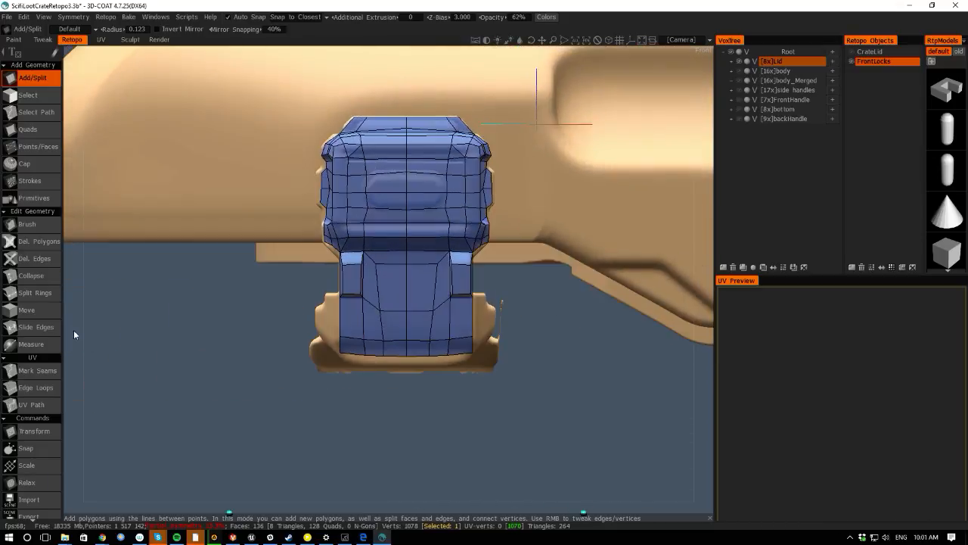
scroll(83, 328, up, 5)
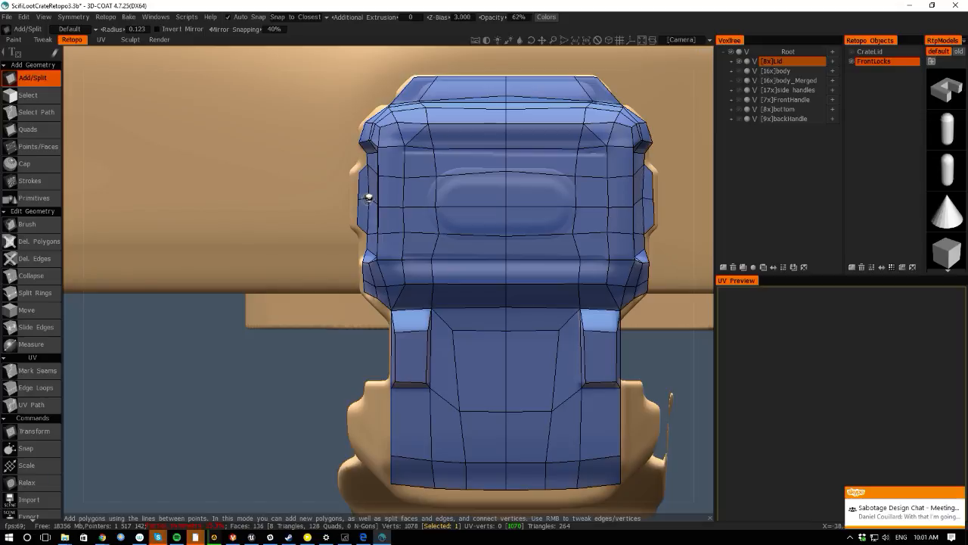
mouse_move(363, 175)
right_down()
mouse_move(351, 172)
mouse_move(362, 164)
right_up()
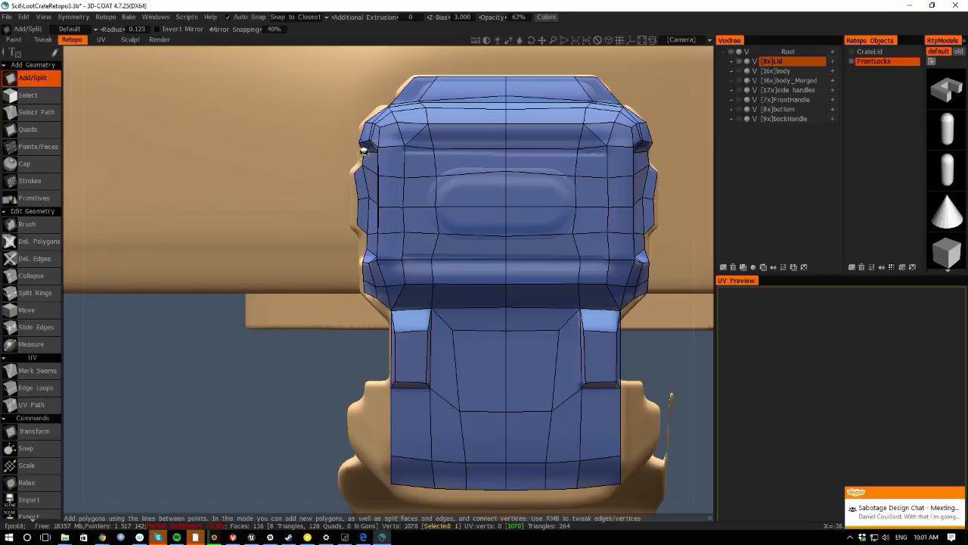
mouse_move(358, 198)
right_down()
mouse_move(353, 192)
mouse_move(364, 195)
mouse_move(351, 223)
mouse_move(362, 250)
right_up()
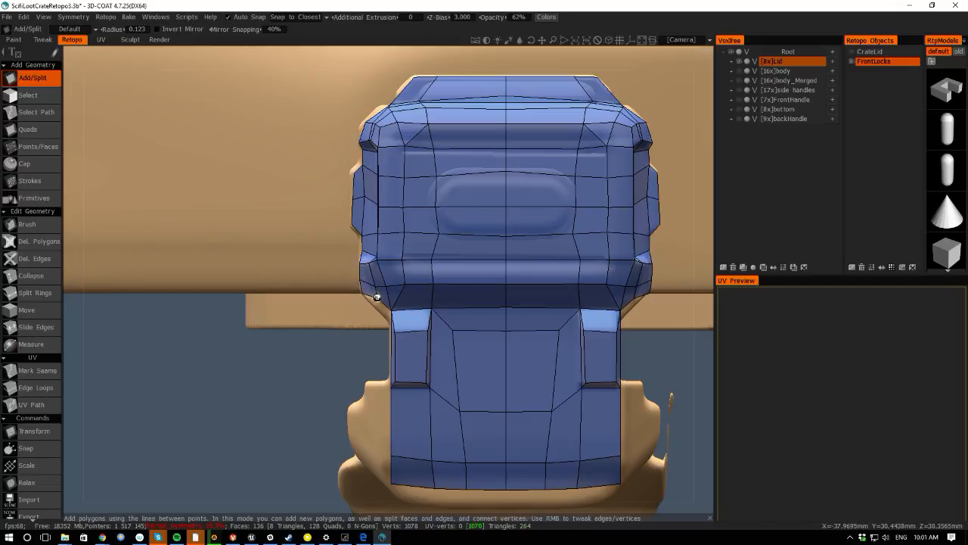
right_drag(377, 298, 389, 316)
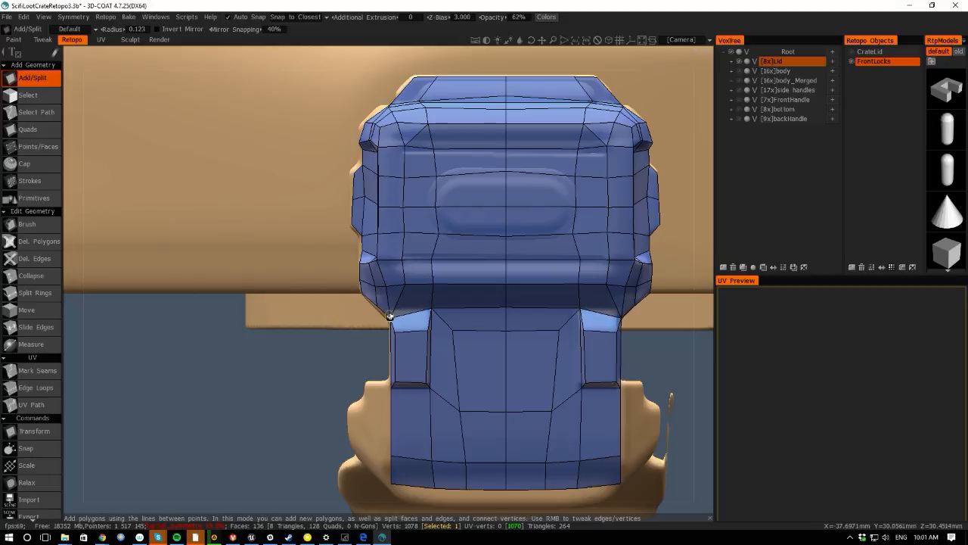
- With the Quads tool, add a strip of quads at the lower end of the lock's left side edge
drag(288, 408, 424, 282)
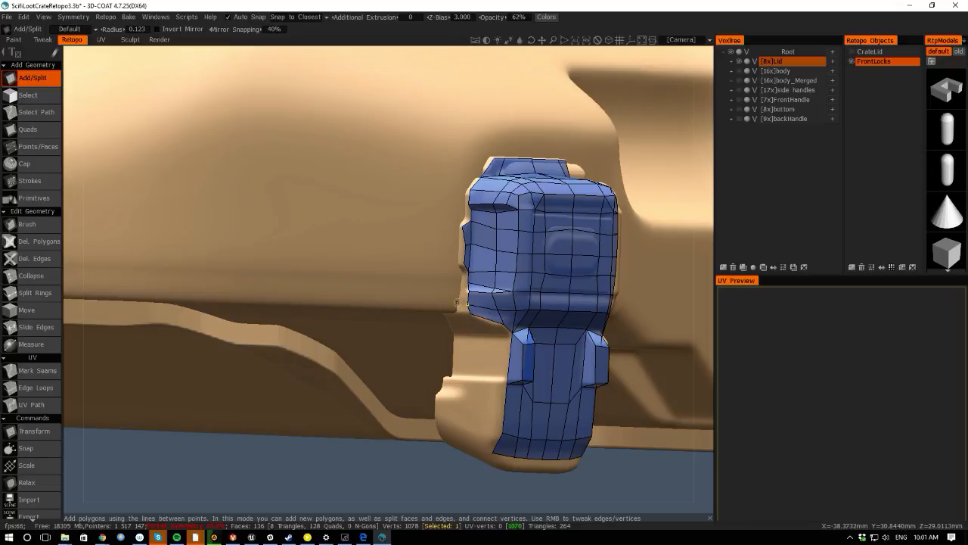
click(31, 129)
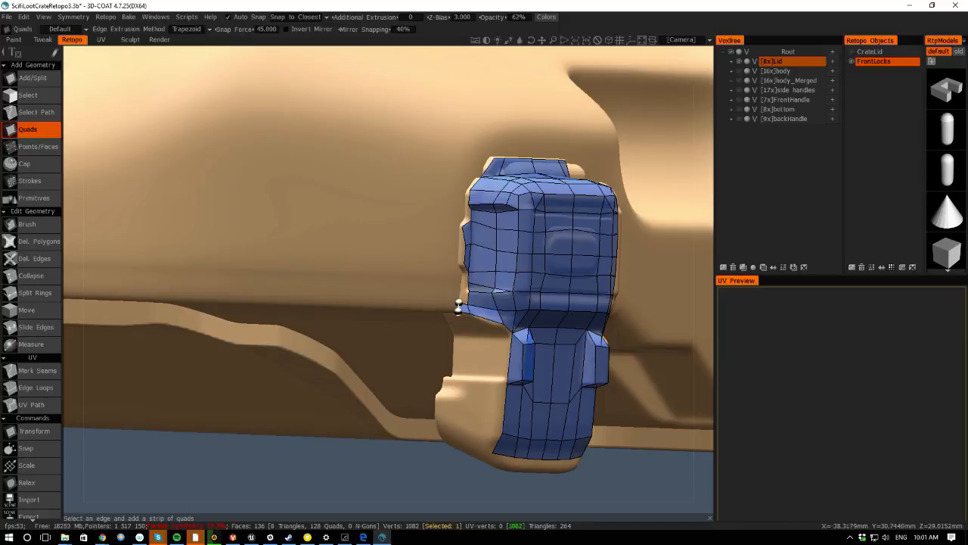
right_drag(210, 425, 314, 486)
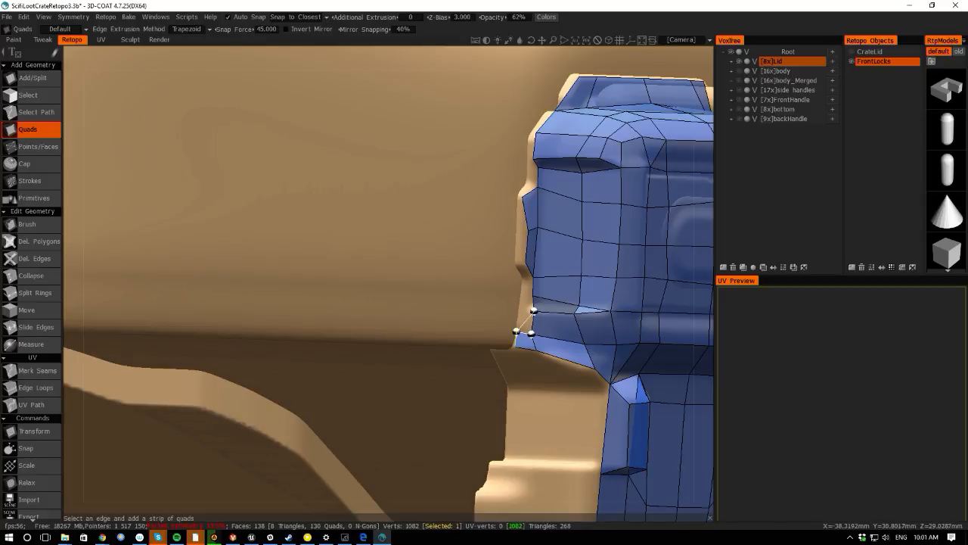
- With Add/Split, build a column of polygons up the lock's left side edge
click(26, 82)
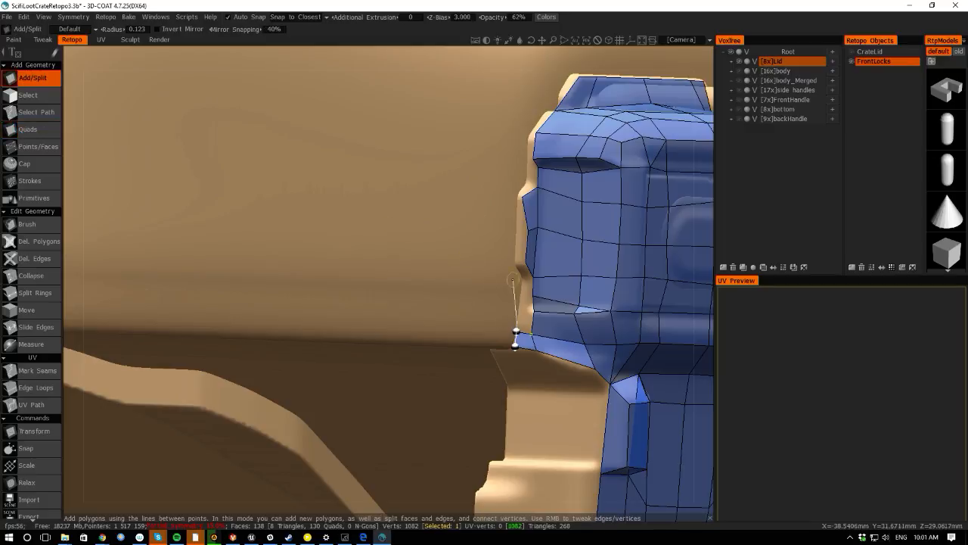
right_drag(516, 331, 516, 327)
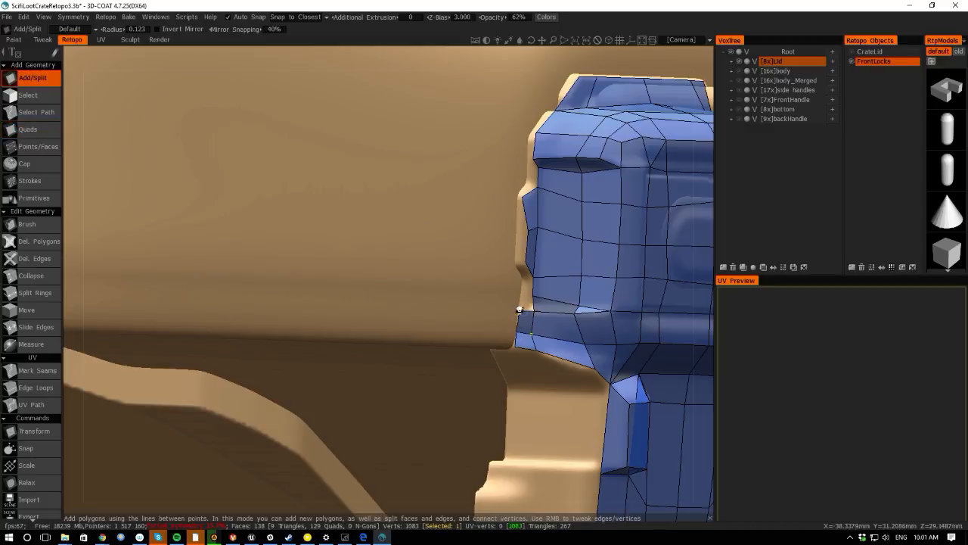
click(519, 310)
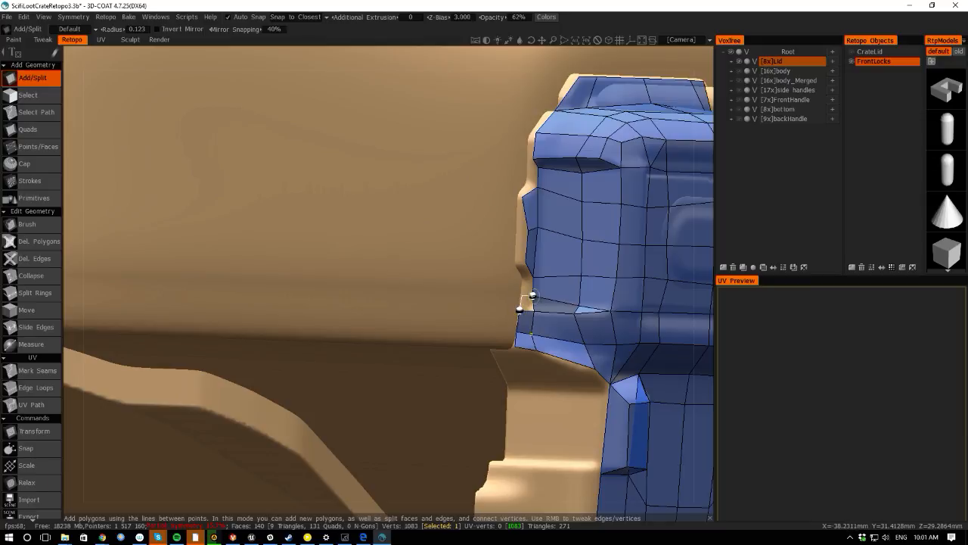
click(522, 294)
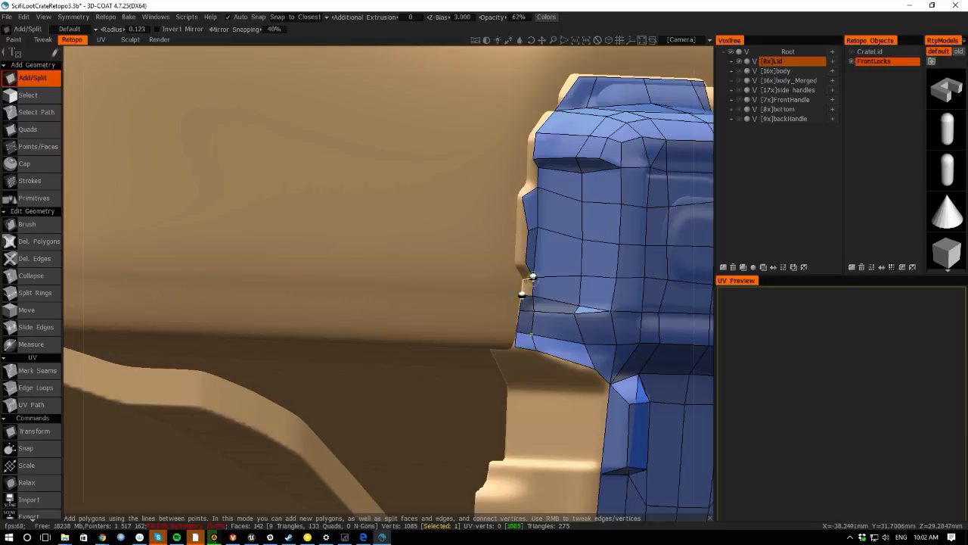
click(523, 278)
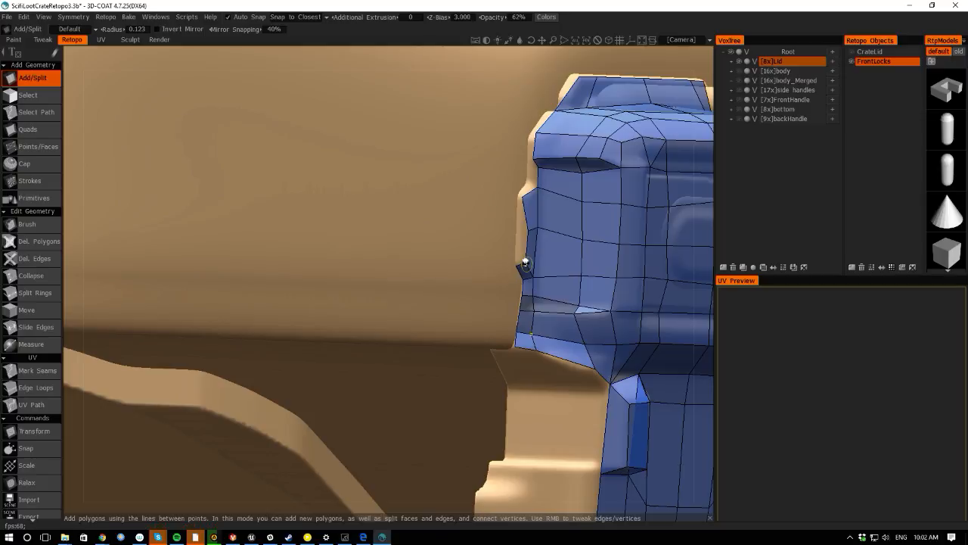
click(516, 265)
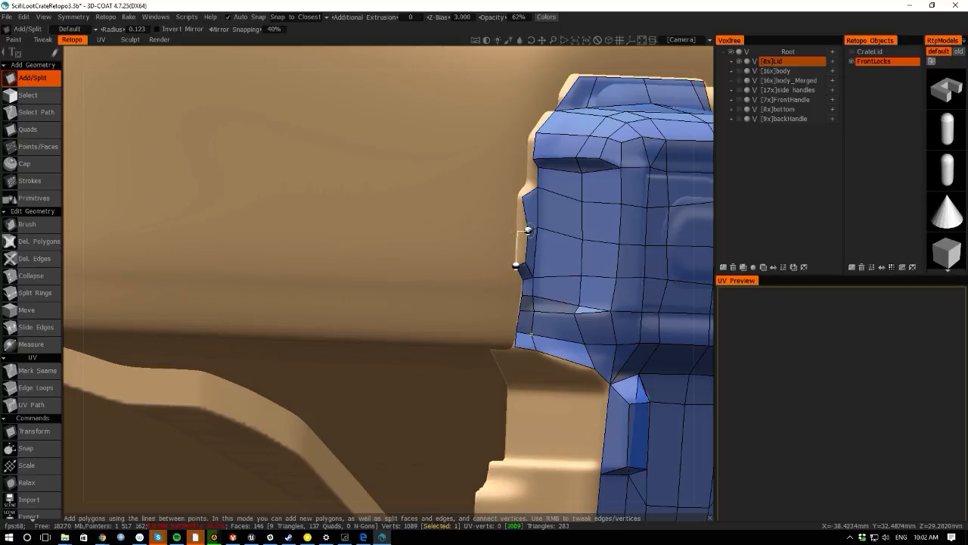
click(518, 231)
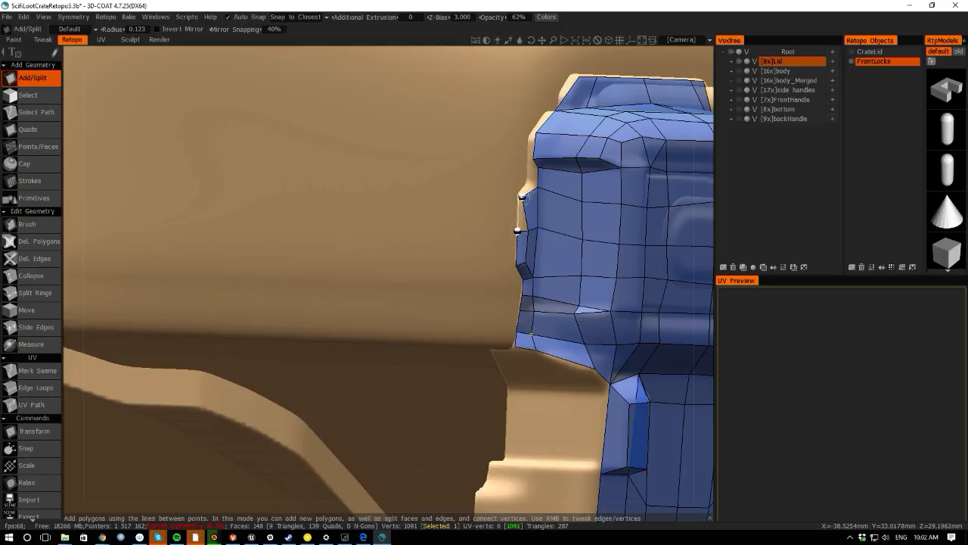
click(518, 198)
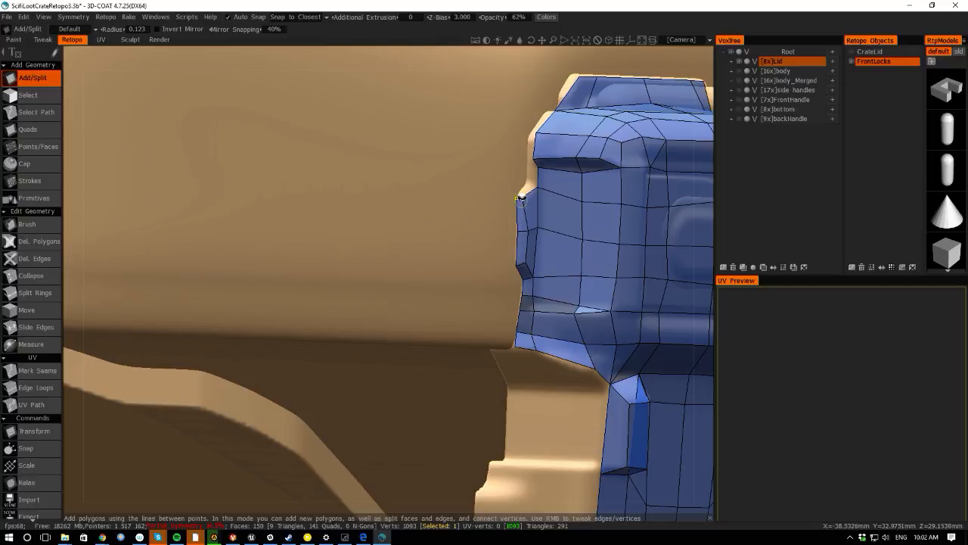
click(519, 197)
- Continue adding polygons up the lock's left side edge toward the top cap
scroll(497, 187, up, 3)
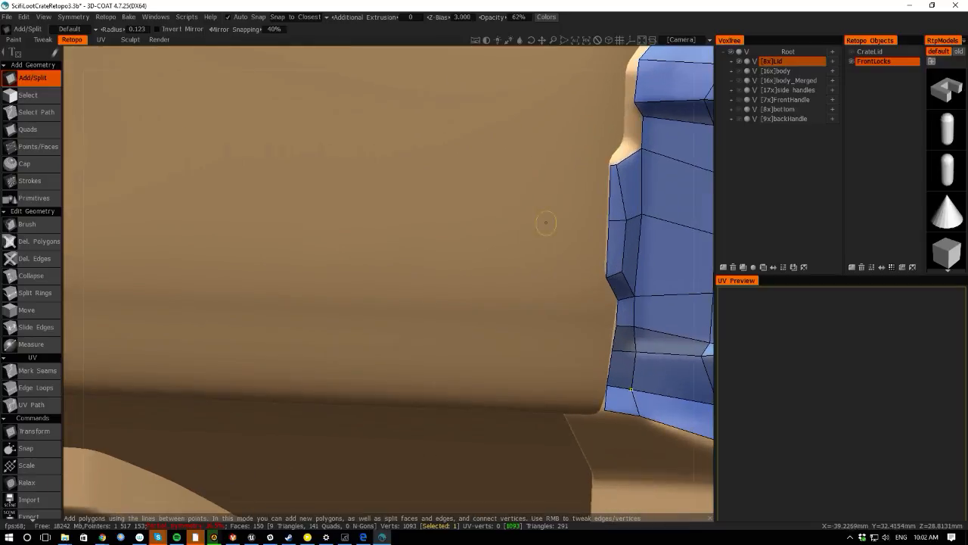
middle_drag(501, 160, 414, 287)
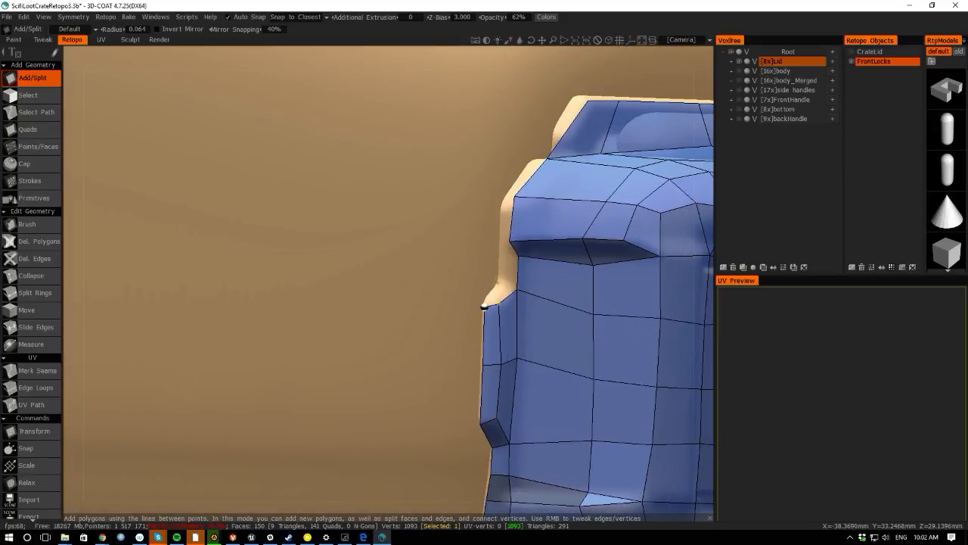
click(518, 288)
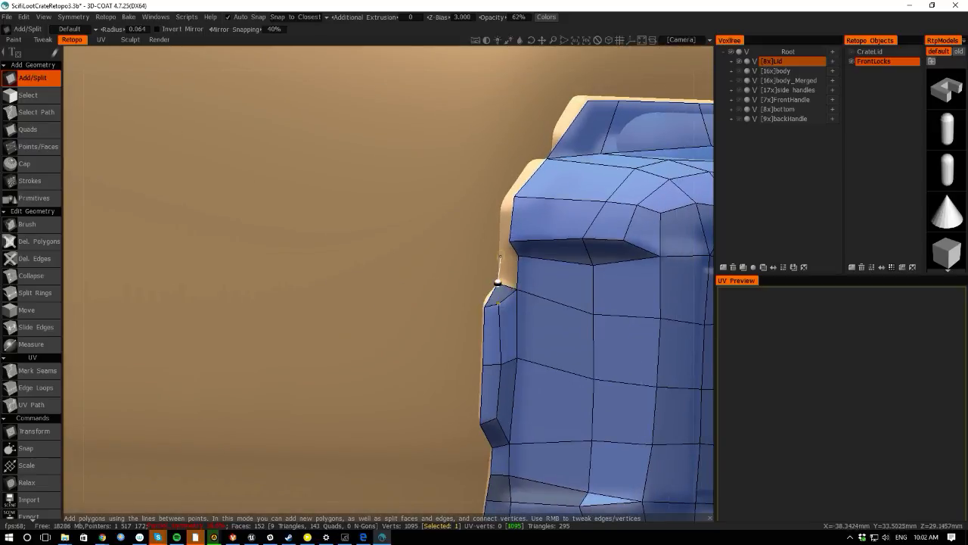
click(501, 256)
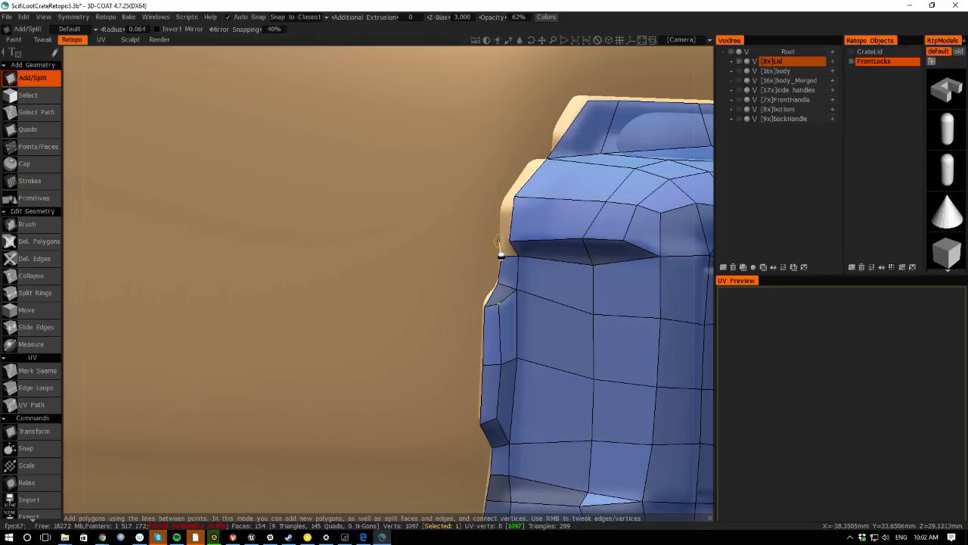
click(498, 240)
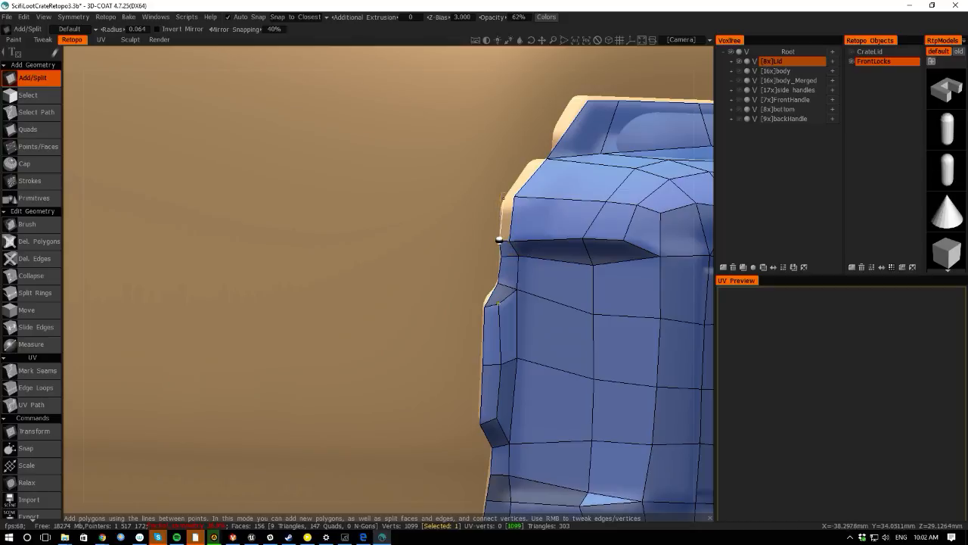
click(500, 208)
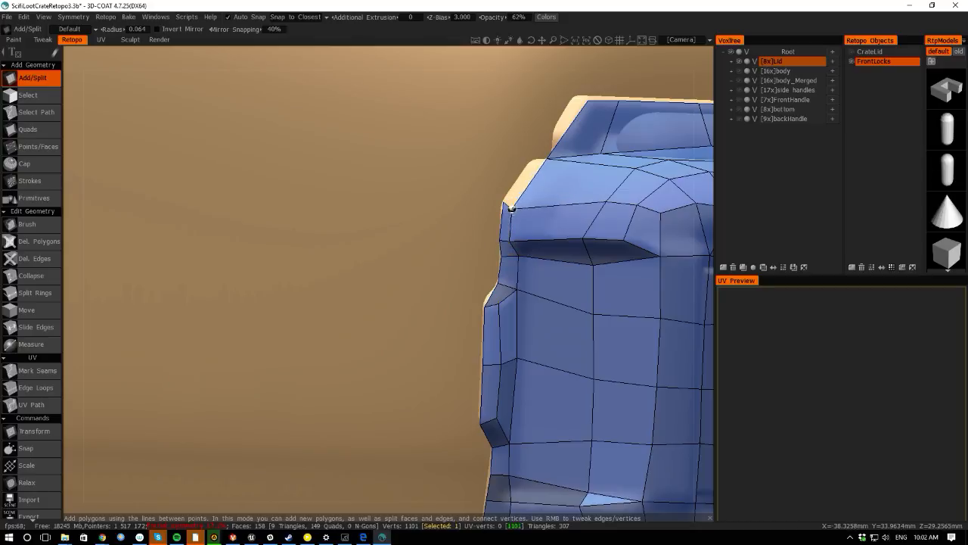
- Add a polygon at the lock's upper left corner and adjust its vertices to fit the surface
middle_drag(500, 206, 412, 288)
alt+drag(74, 175, 316, 237)
right_drag(381, 317, 399, 316)
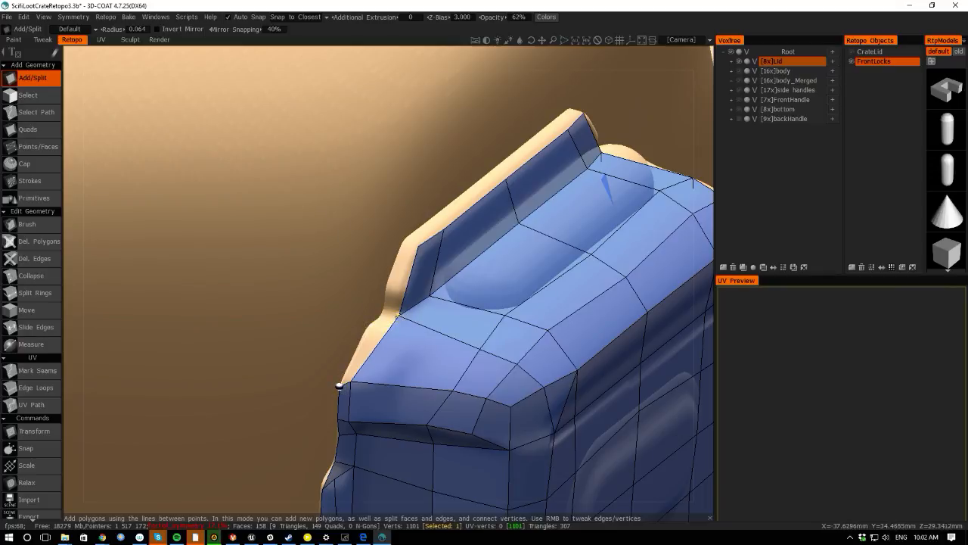
click(356, 367)
right_drag(350, 380, 369, 389)
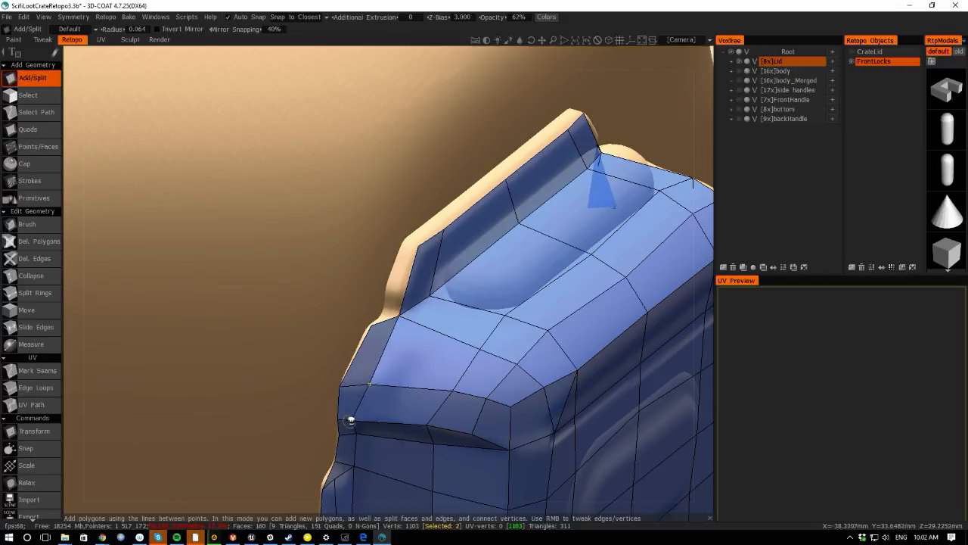
right_drag(350, 420, 356, 419)
right_drag(370, 326, 367, 324)
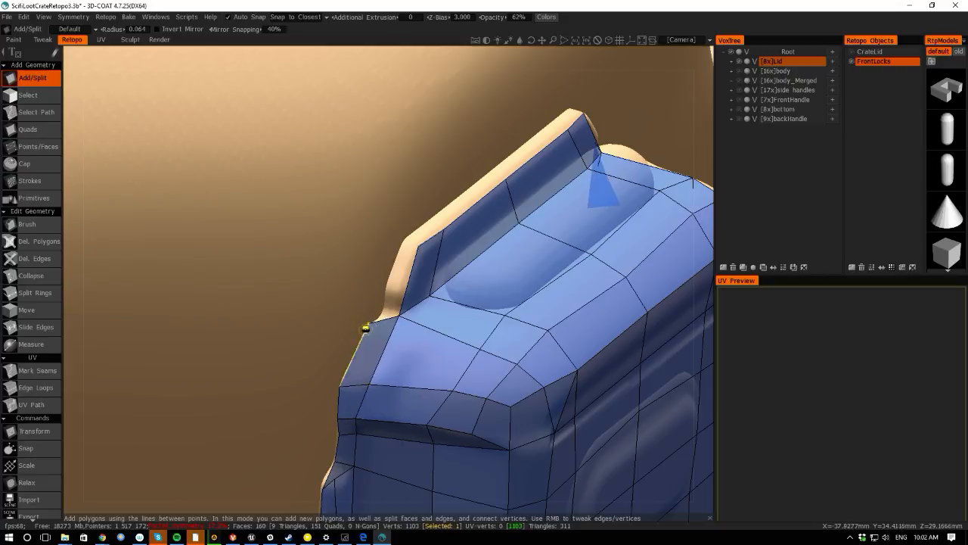
right_drag(338, 386, 342, 380)
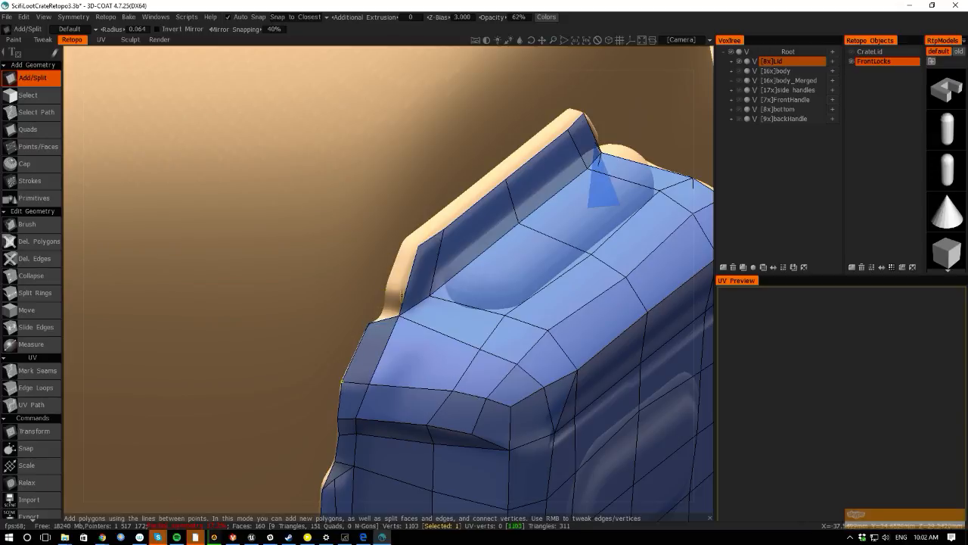
- With the Points/Faces tool, add polygons along the lock's upper left side edge
key(space)
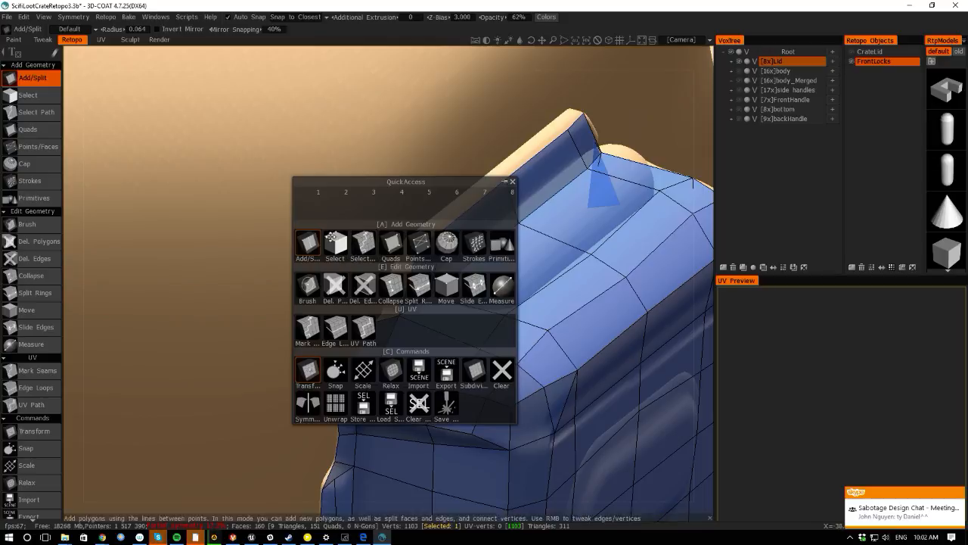
key(space)
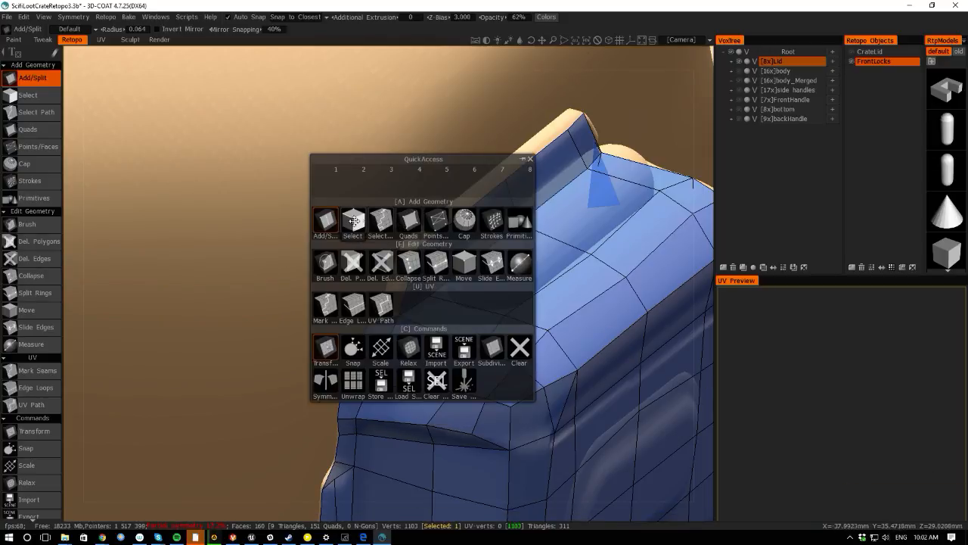
click(436, 220)
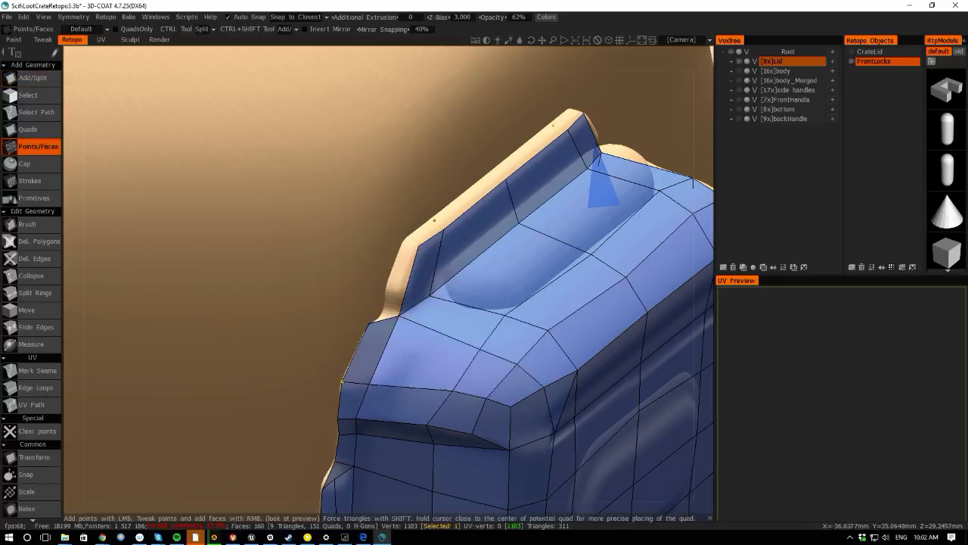
ctrl+click(436, 271)
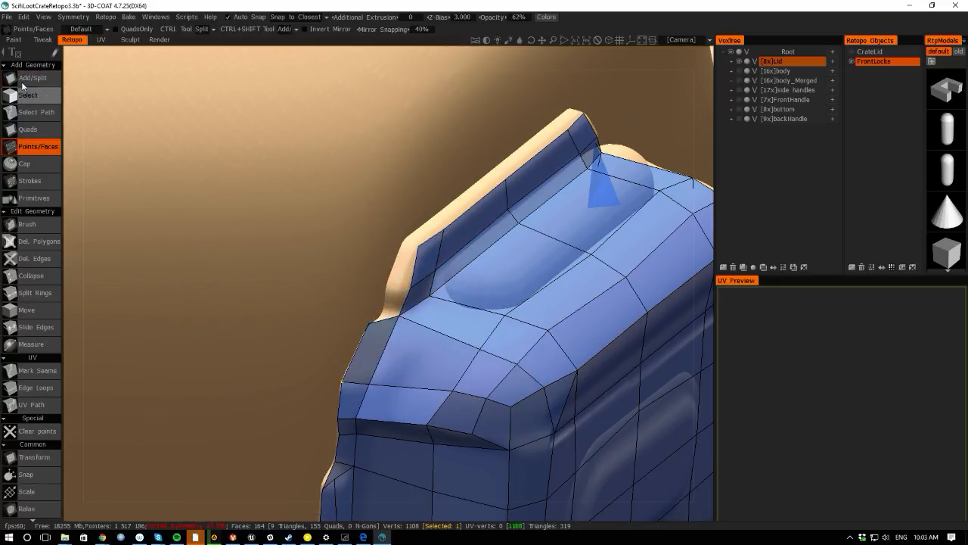
click(412, 286)
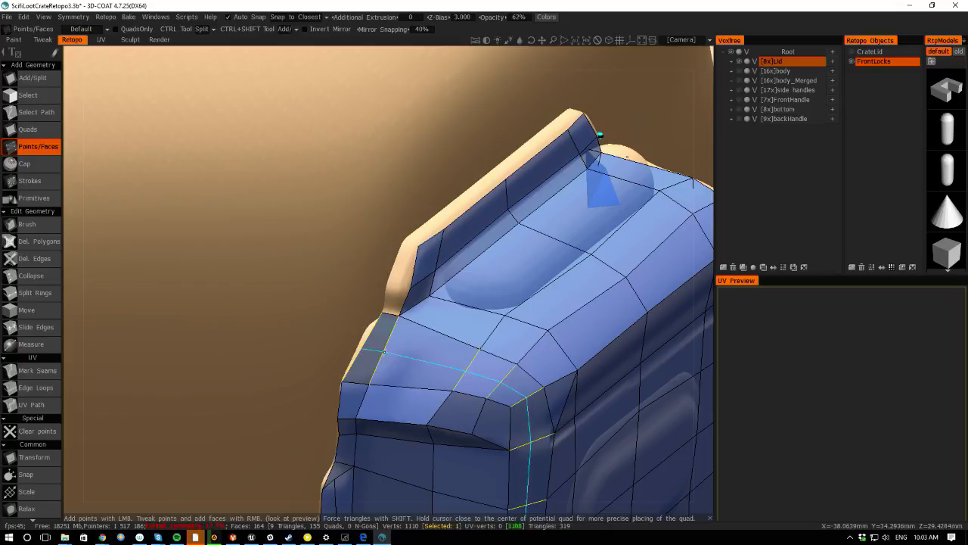
ctrl+click(376, 356)
- With Add/Split, add polygons up the lock's upper left edge to close it against the top cap
key(space)
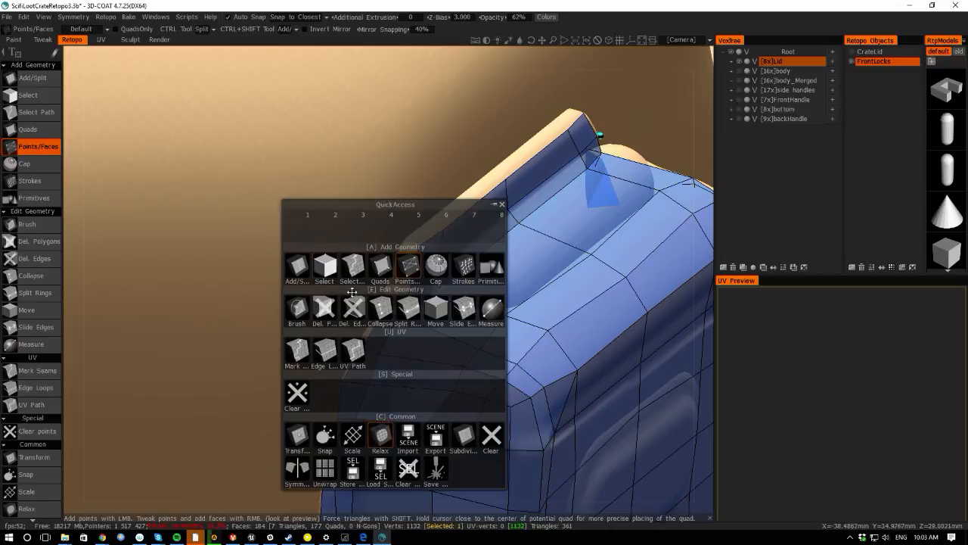
click(297, 266)
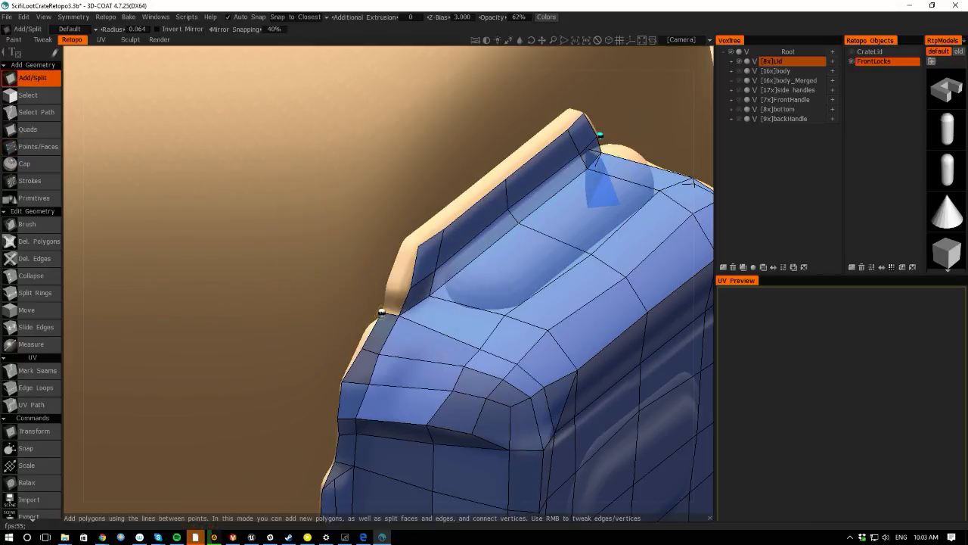
click(386, 287)
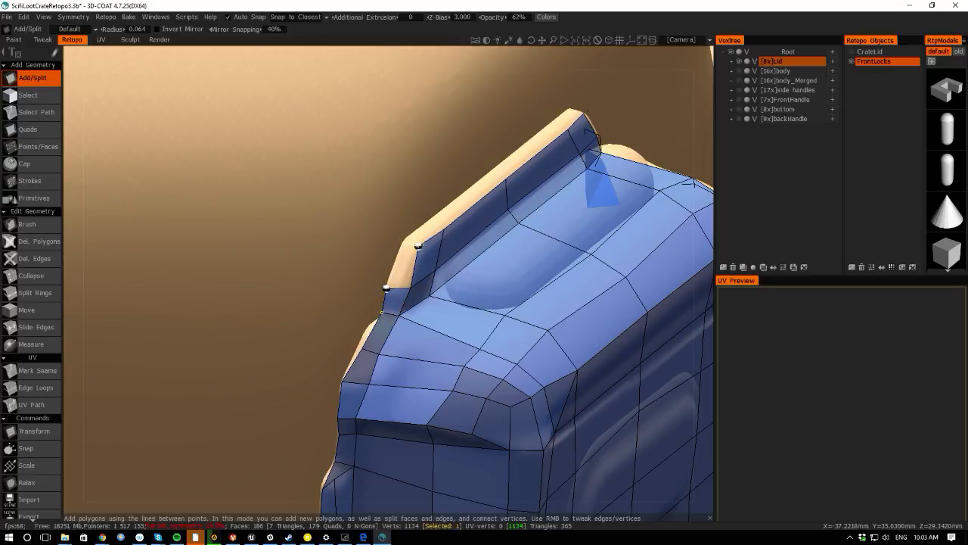
click(403, 242)
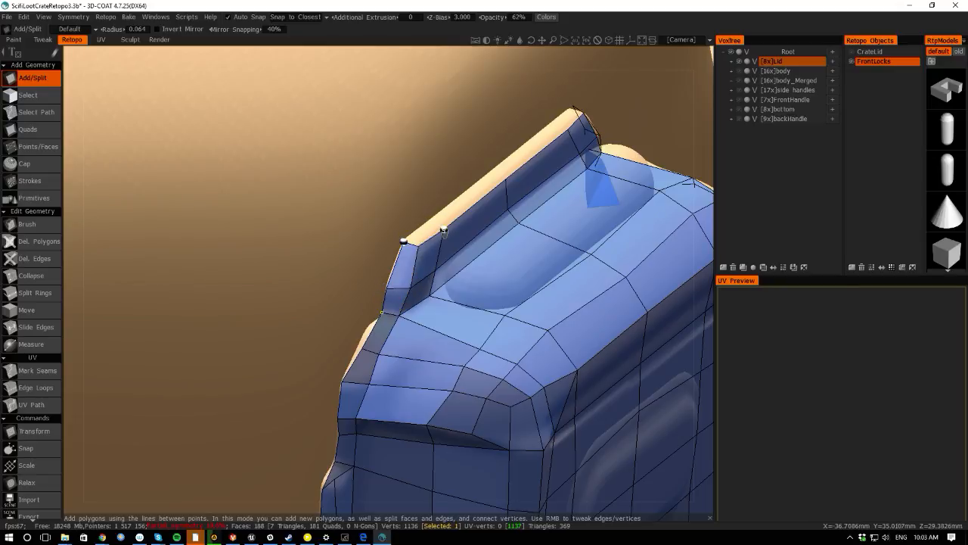
click(432, 220)
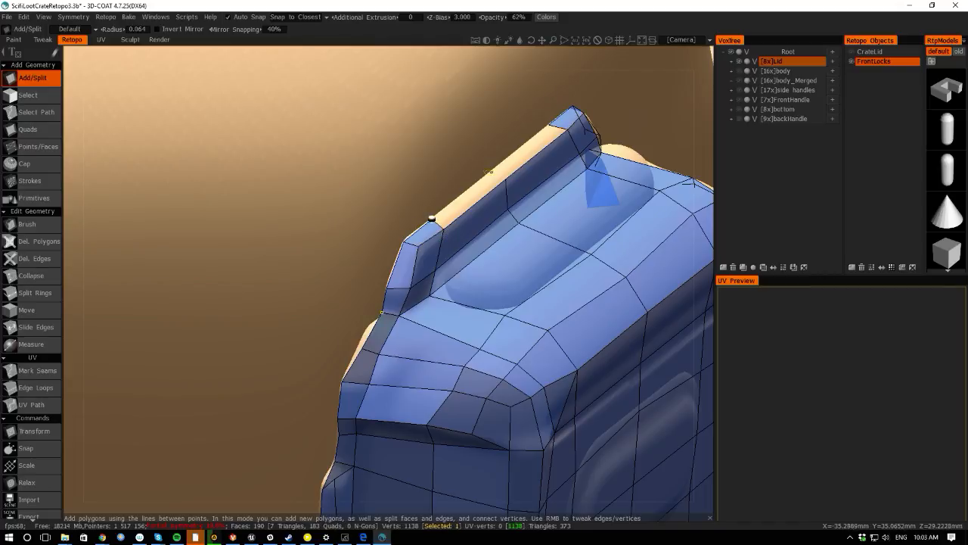
click(506, 178)
- Select all faces of the front lock's retopo mesh with a rectangle selection in face mode
alt+right_drag(460, 325, 378, 325)
alt+drag(378, 504, 260, 472)
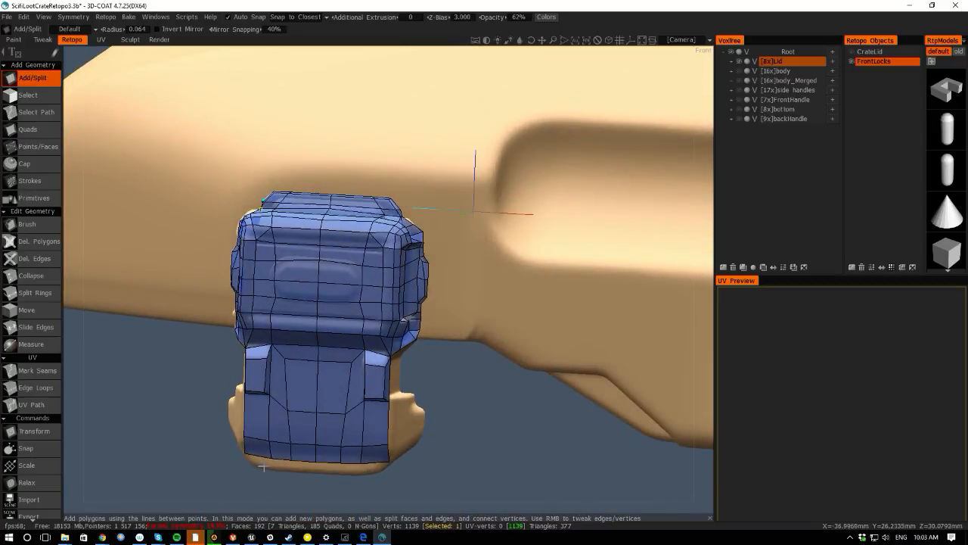
alt+drag(83, 342, 202, 350)
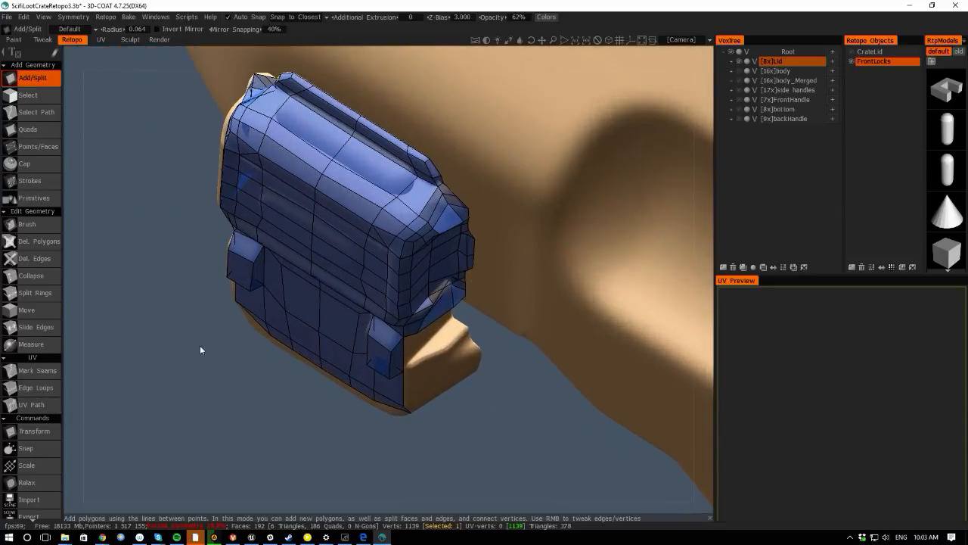
alt+drag(402, 516, 430, 391)
alt+drag(151, 482, 436, 466)
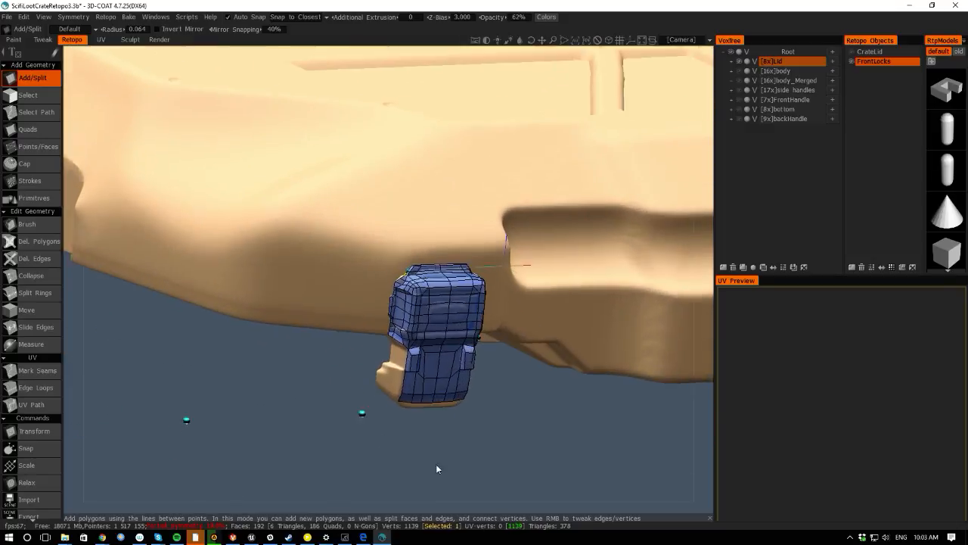
alt+drag(76, 370, 134, 328)
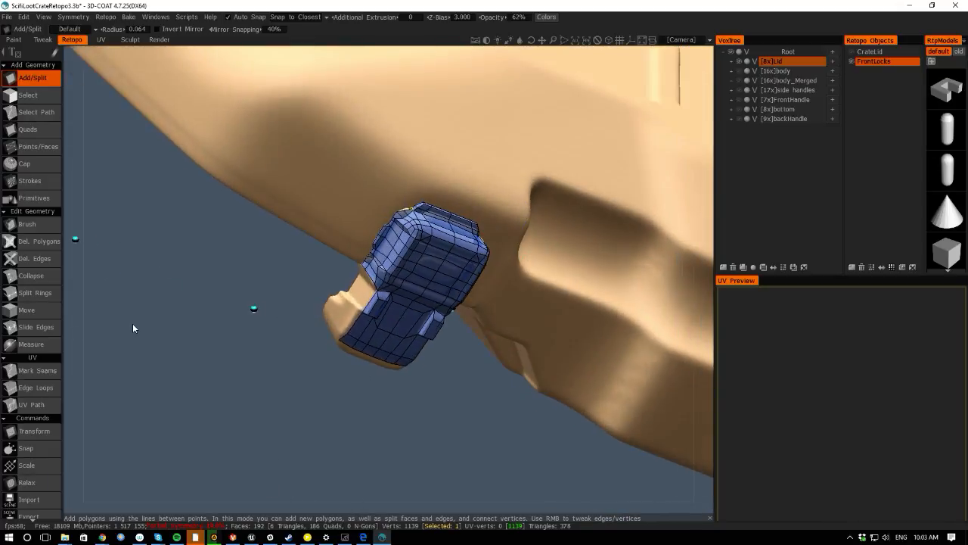
key(space)
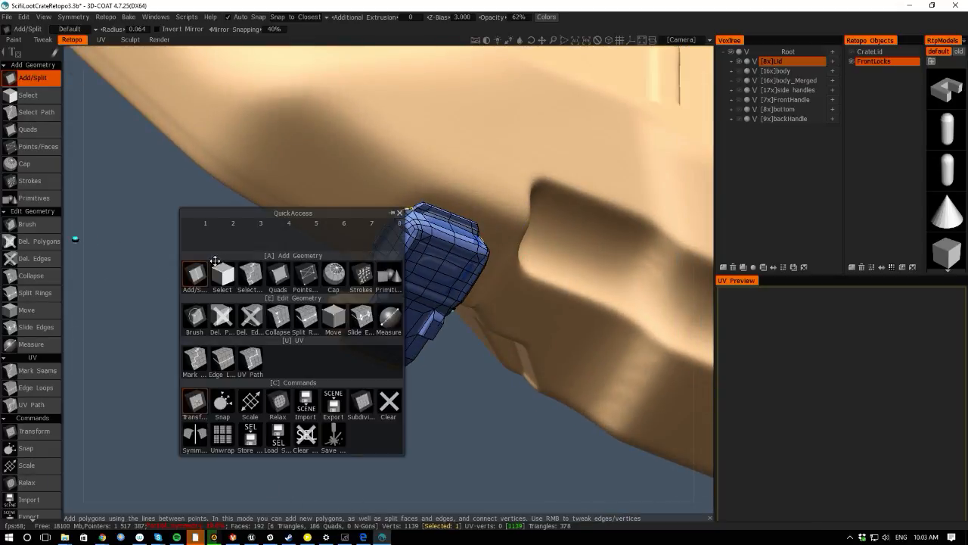
click(218, 274)
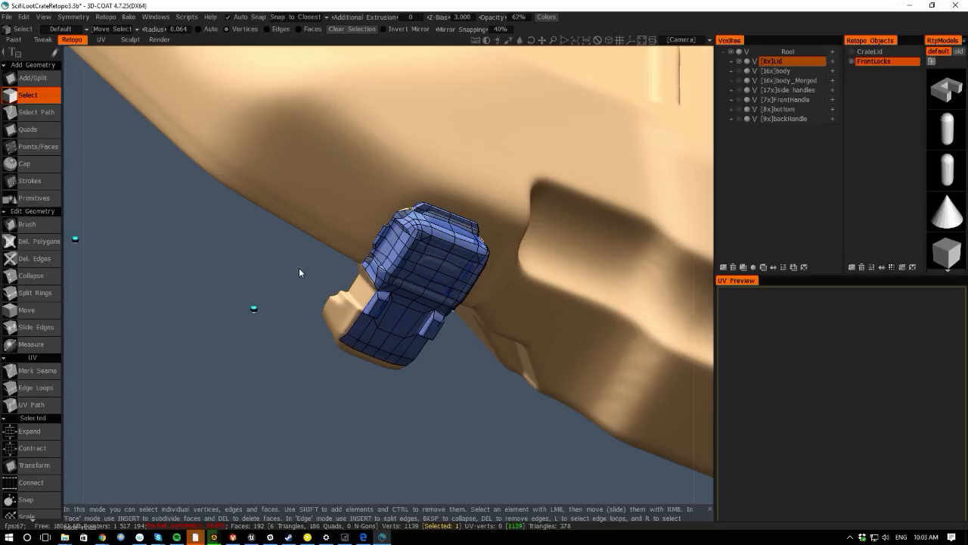
mouse_move(58, 53)
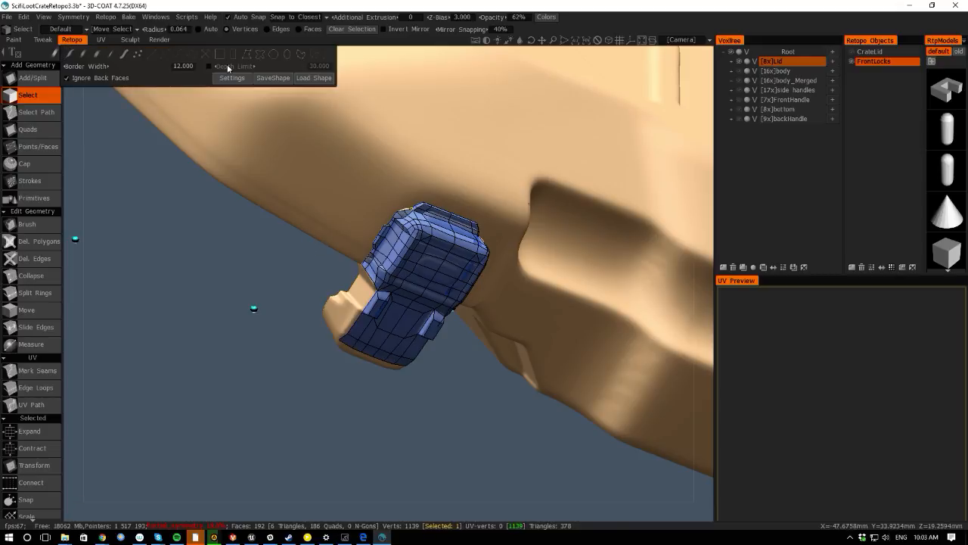
click(238, 64)
mouse_move(196, 104)
mouse_down()
mouse_move(372, 236)
mouse_move(483, 436)
mouse_up()
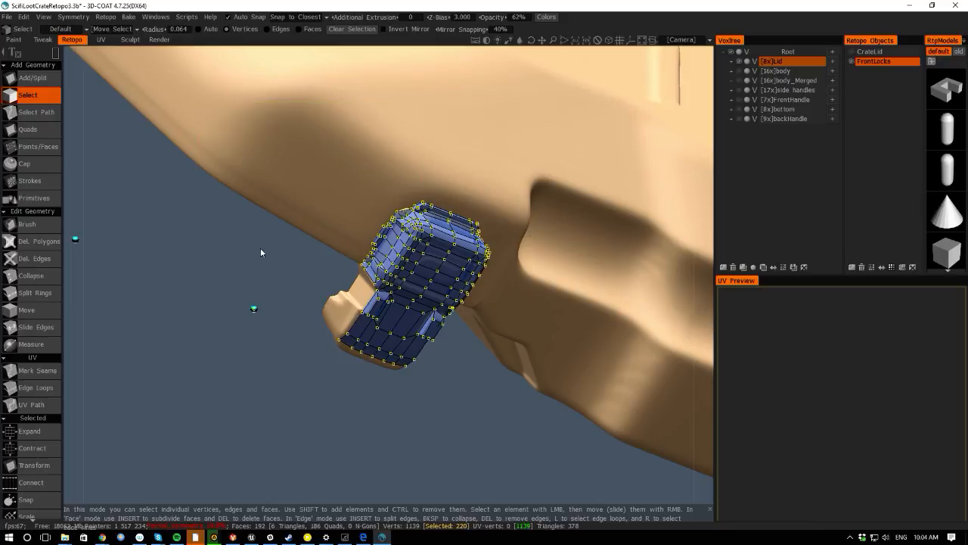
click(309, 28)
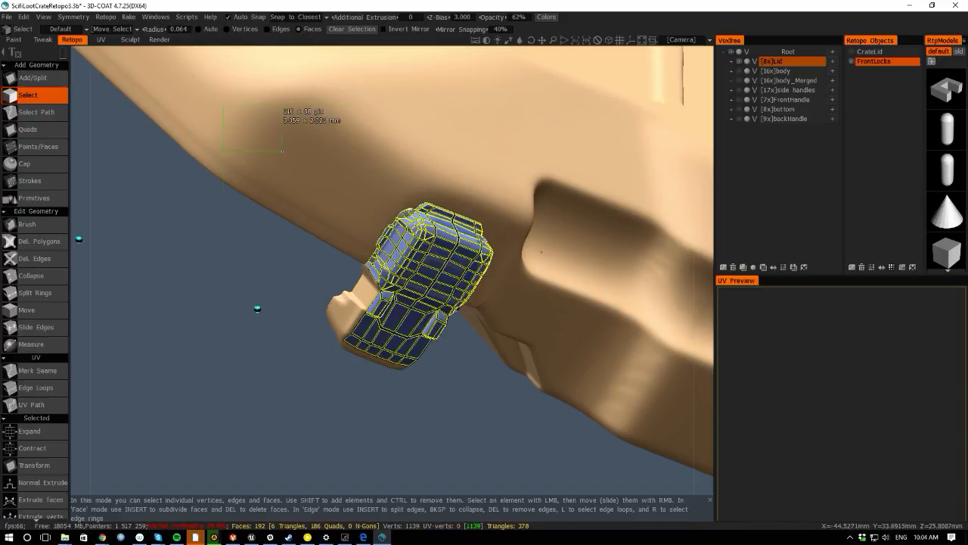
drag(428, 483, 328, 450)
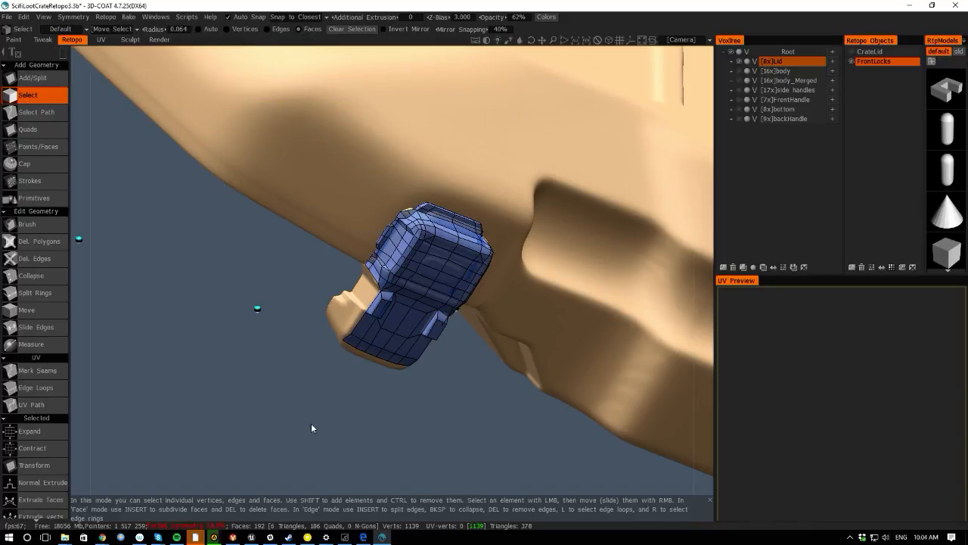
drag(265, 168, 533, 427)
- Try cloning the selected lock faces and moving the copy onto the other front lock, undoing both changes
key(space)
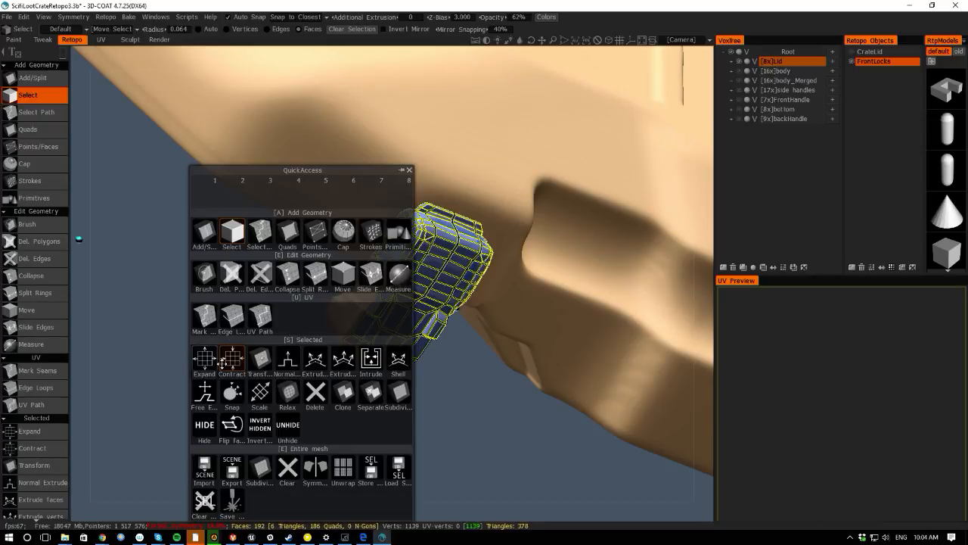
key(KP_2)
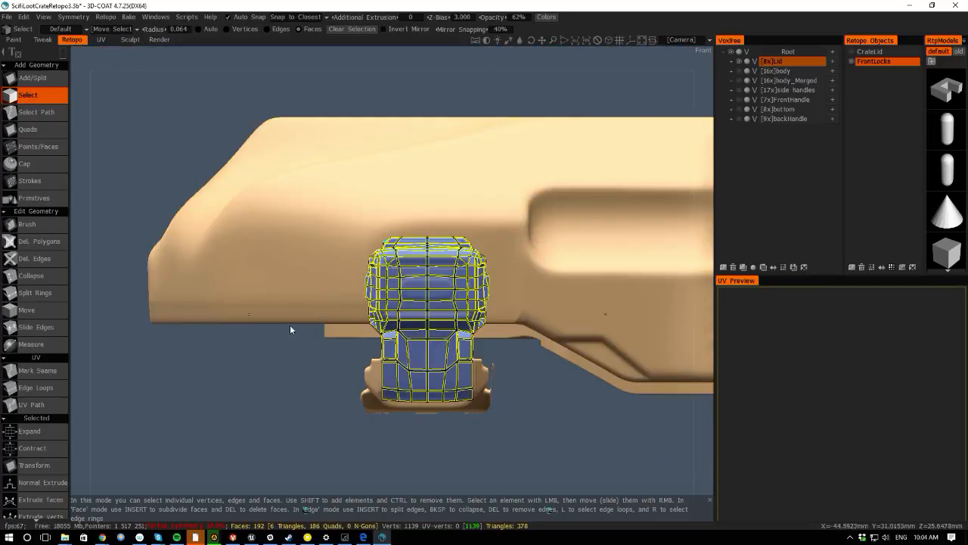
key(space)
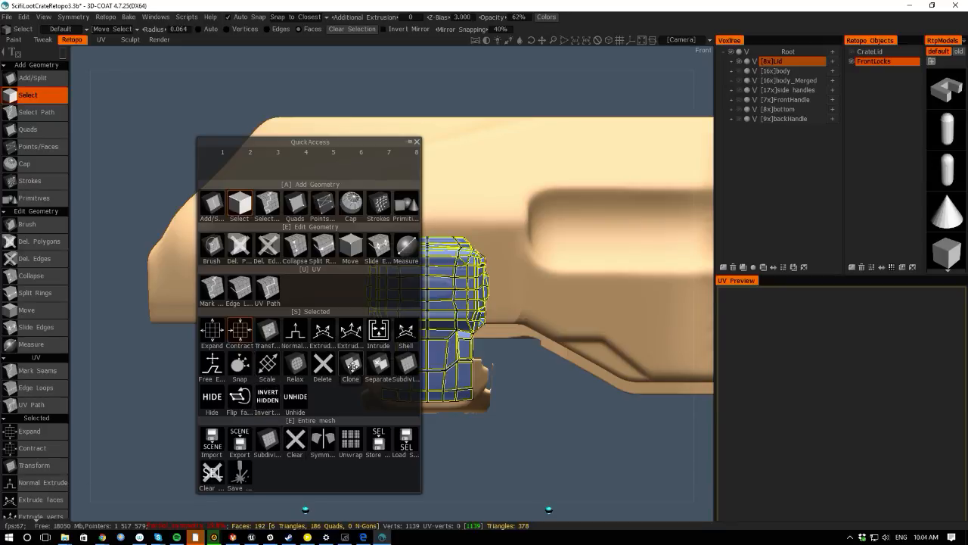
click(351, 364)
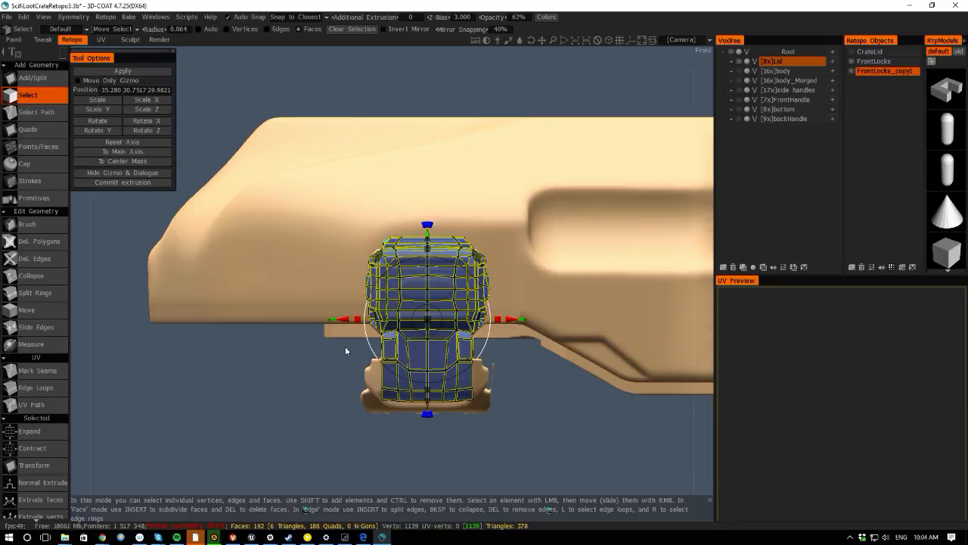
drag(316, 319, 657, 319)
right_drag(585, 419, 586, 491)
middle_drag(442, 384, 215, 371)
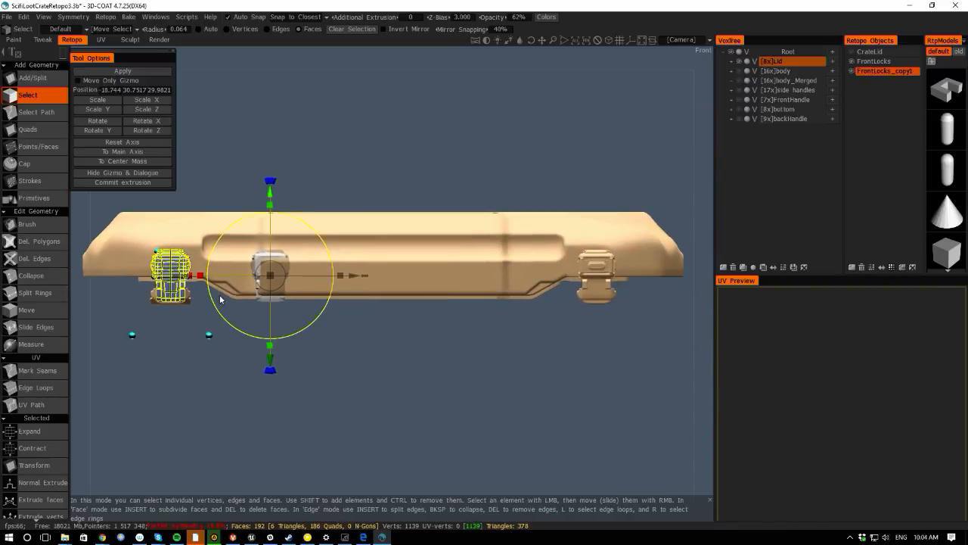
drag(198, 278, 516, 290)
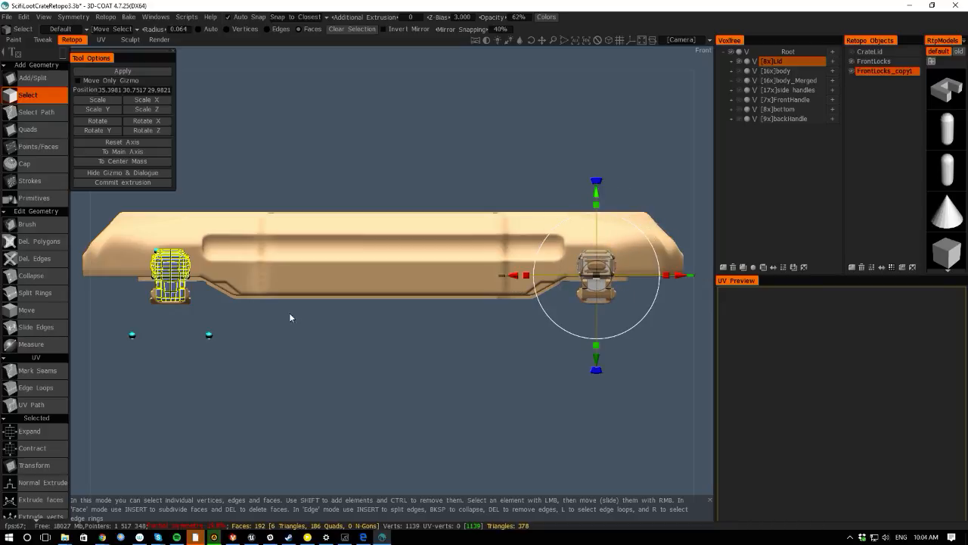
drag(101, 294, 99, 331)
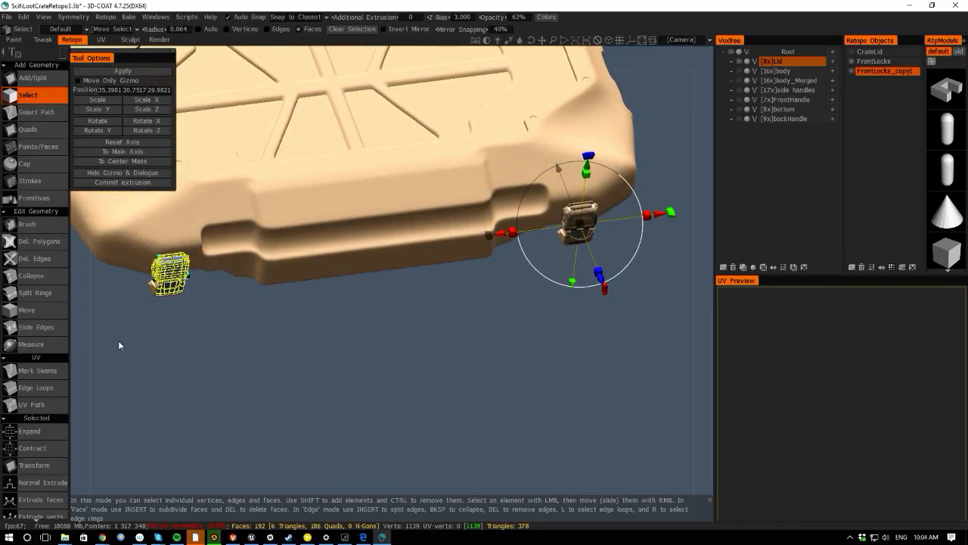
key(ctrl+z)
key(ctrl+z)
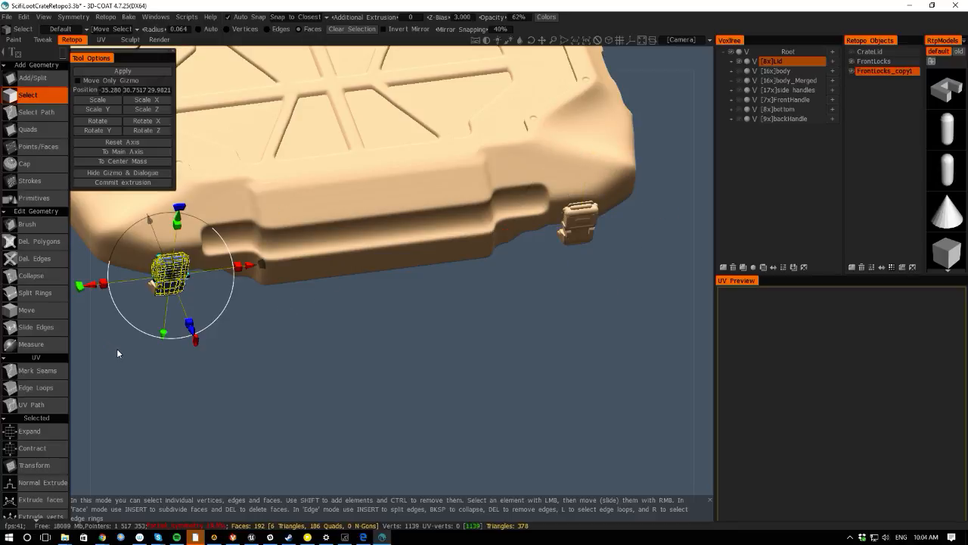
middle_drag(78, 329, 200, 361)
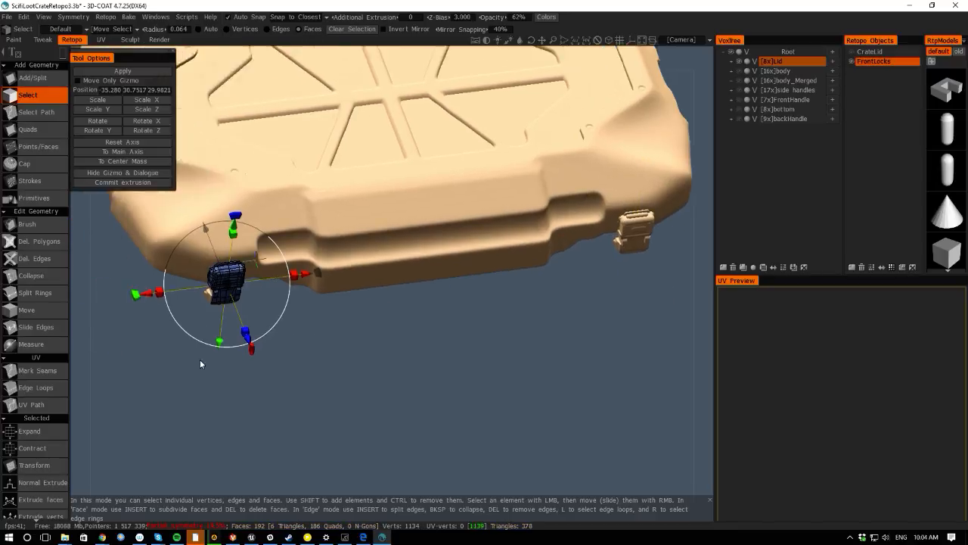
right_drag(199, 361, 197, 317)
middle_drag(196, 320, 396, 400)
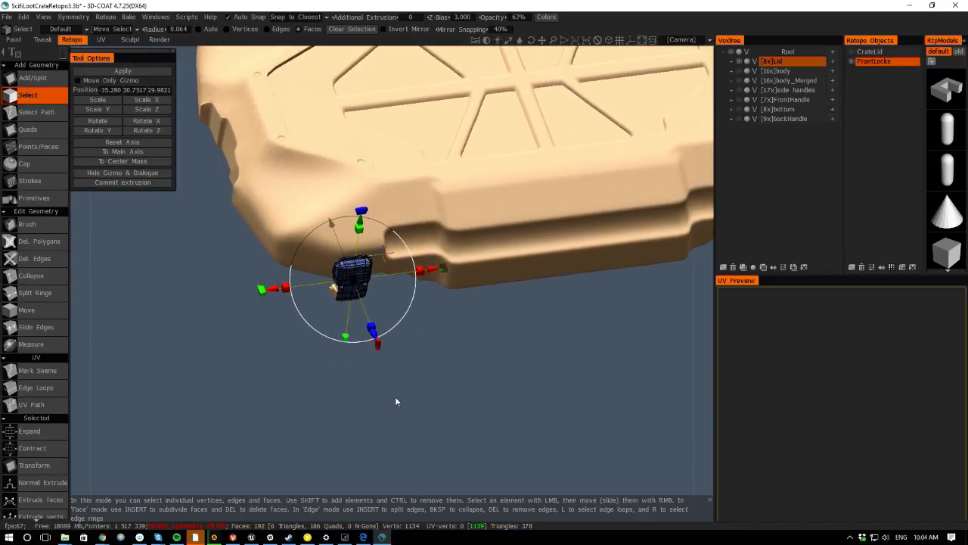
drag(87, 313, 54, 249)
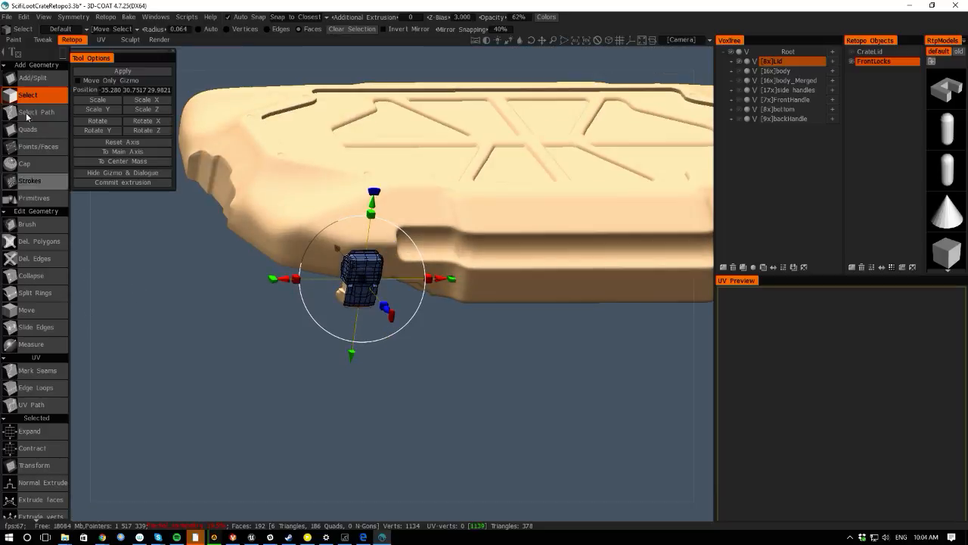
click(35, 79)
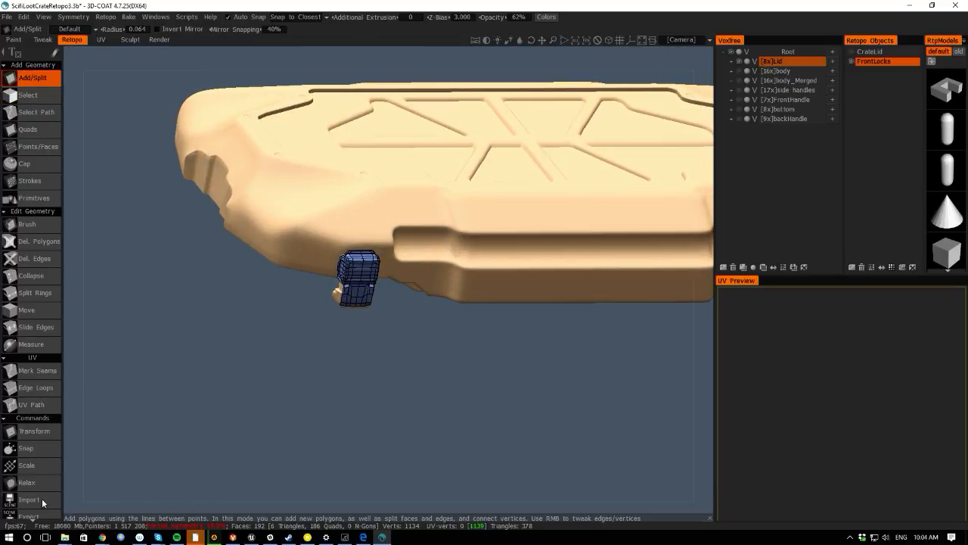
- Switch to the Google Hangouts screensharing window
click(103, 532)
click(261, 490)
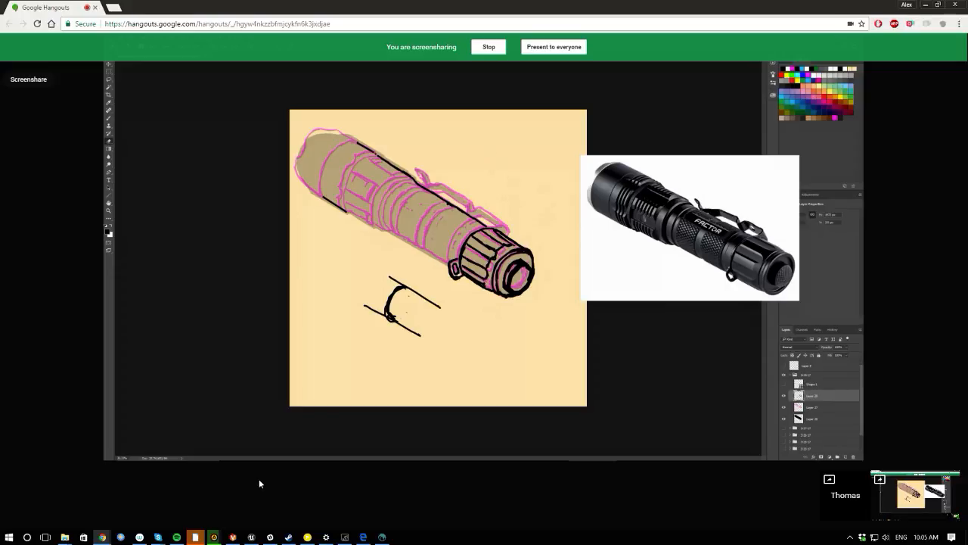
key(e)
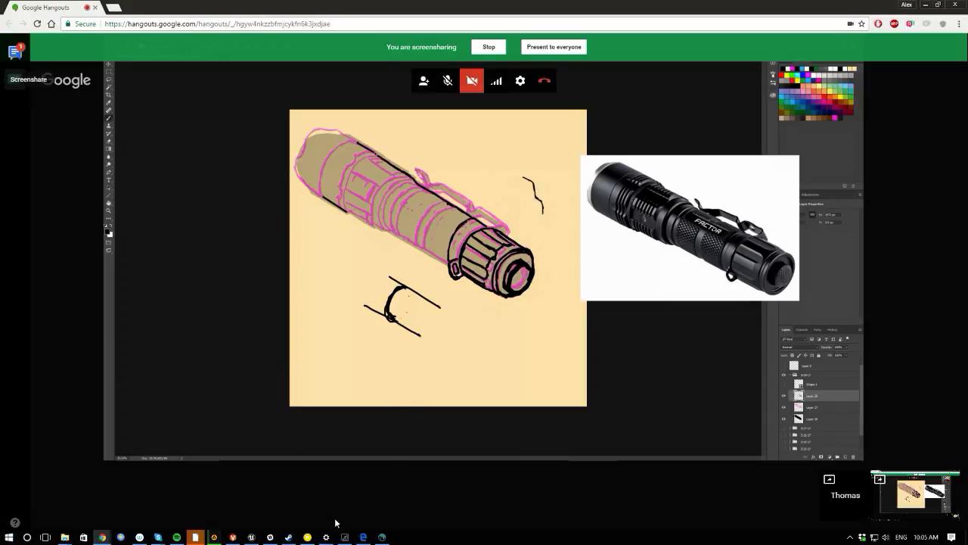
mouse_move(344, 537)
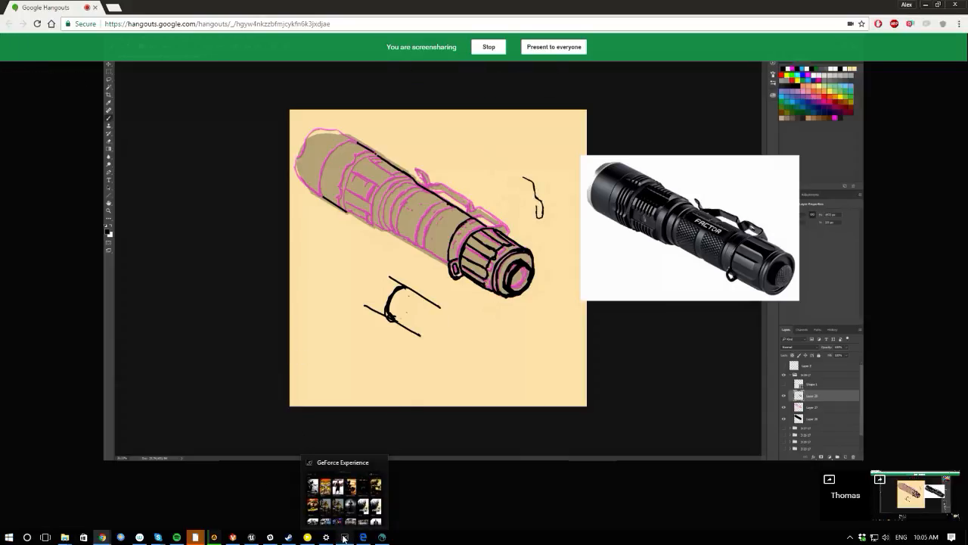
click(345, 495)
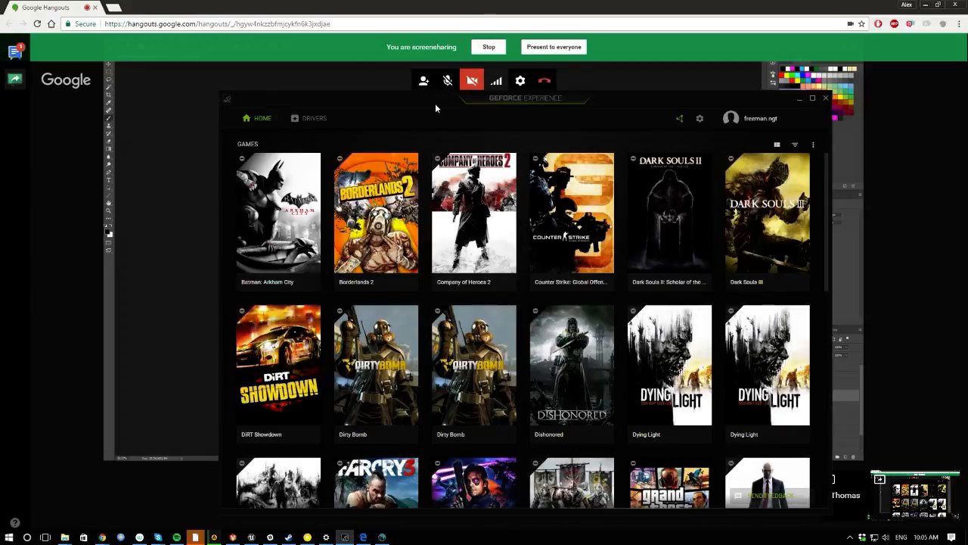
drag(435, 102, 447, 0)
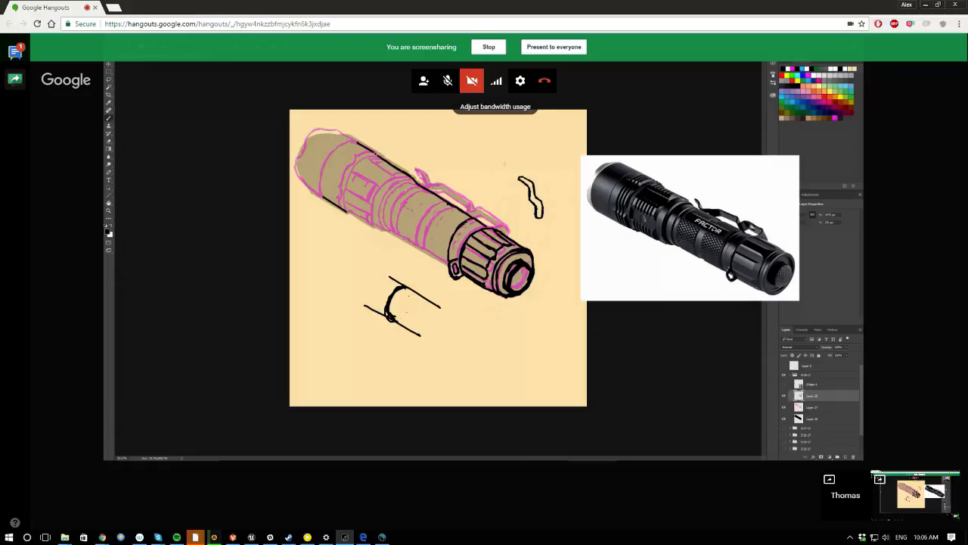
drag(501, 161, 505, 173)
drag(500, 162, 495, 158)
key(e)
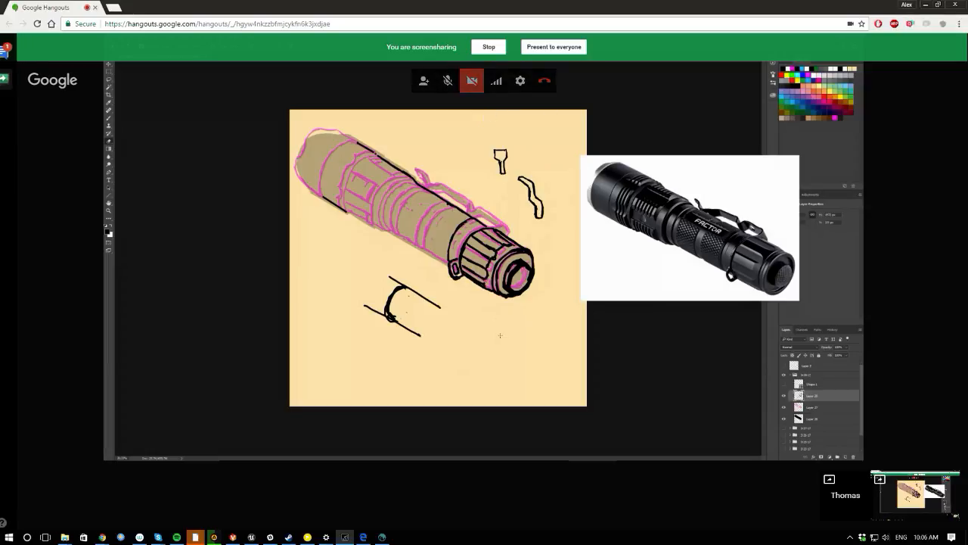
key(alt+z)
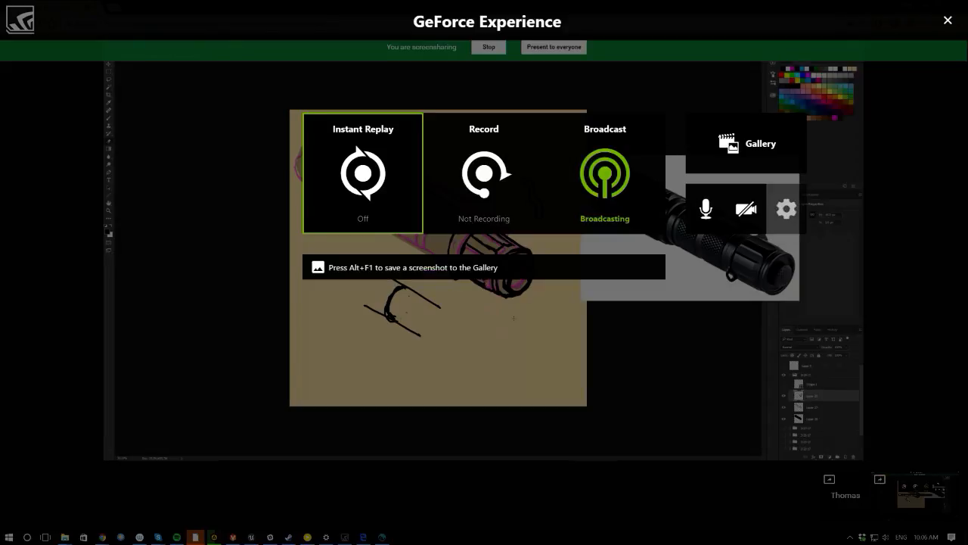